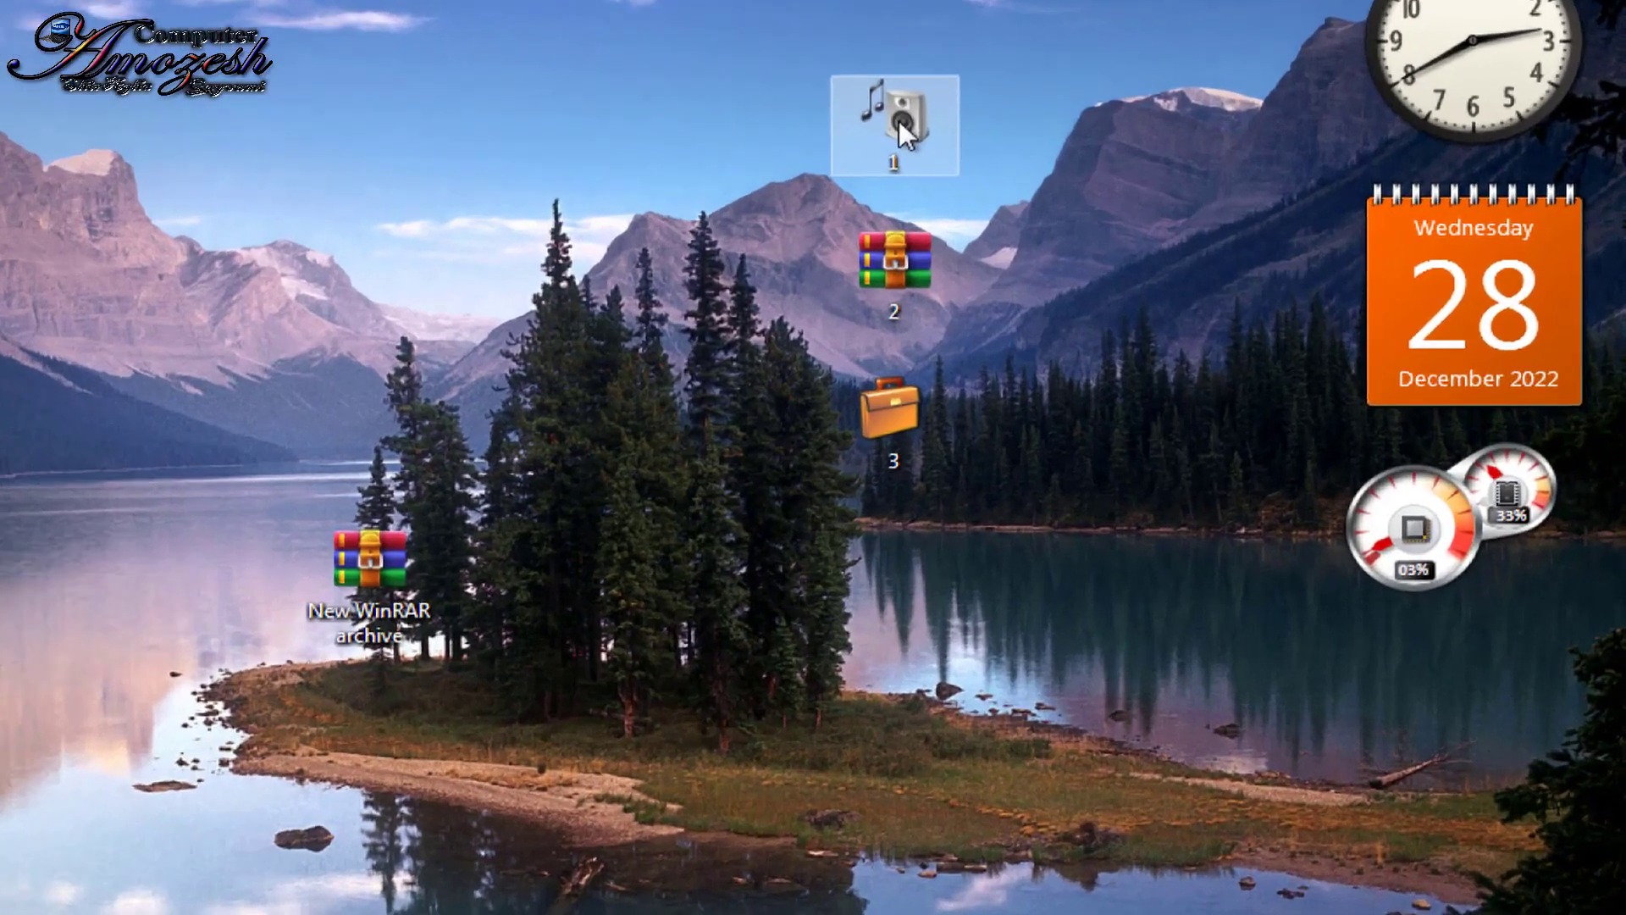
Step: Open folder 1 from its shortcut menu to view its files, then close the window
right_click(1100, 149)
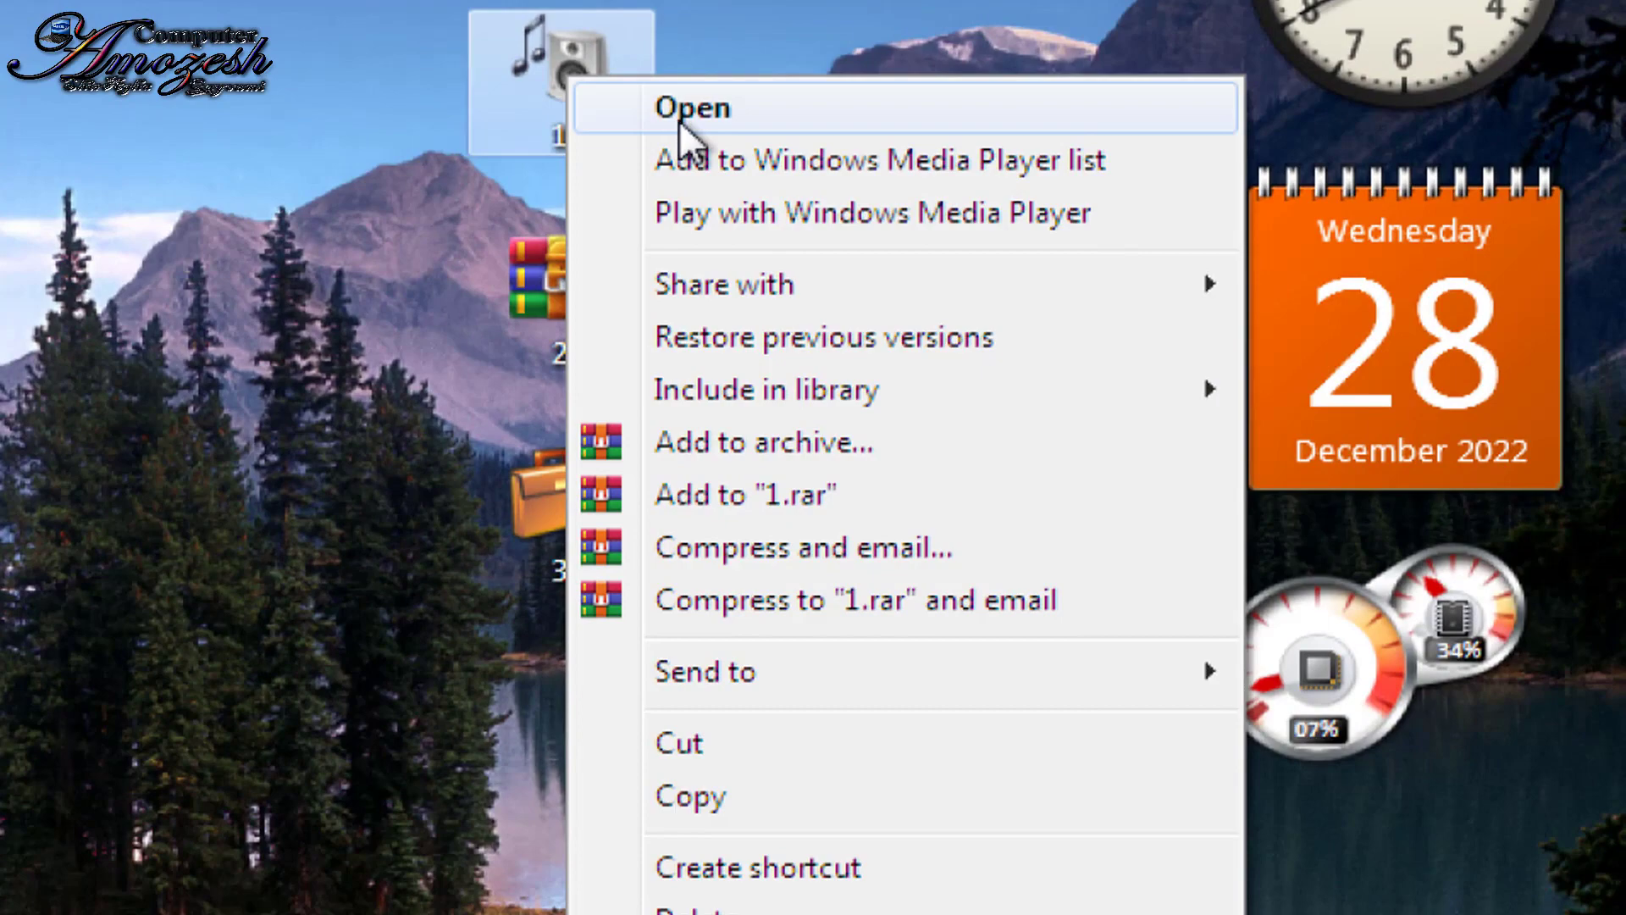
click(680, 109)
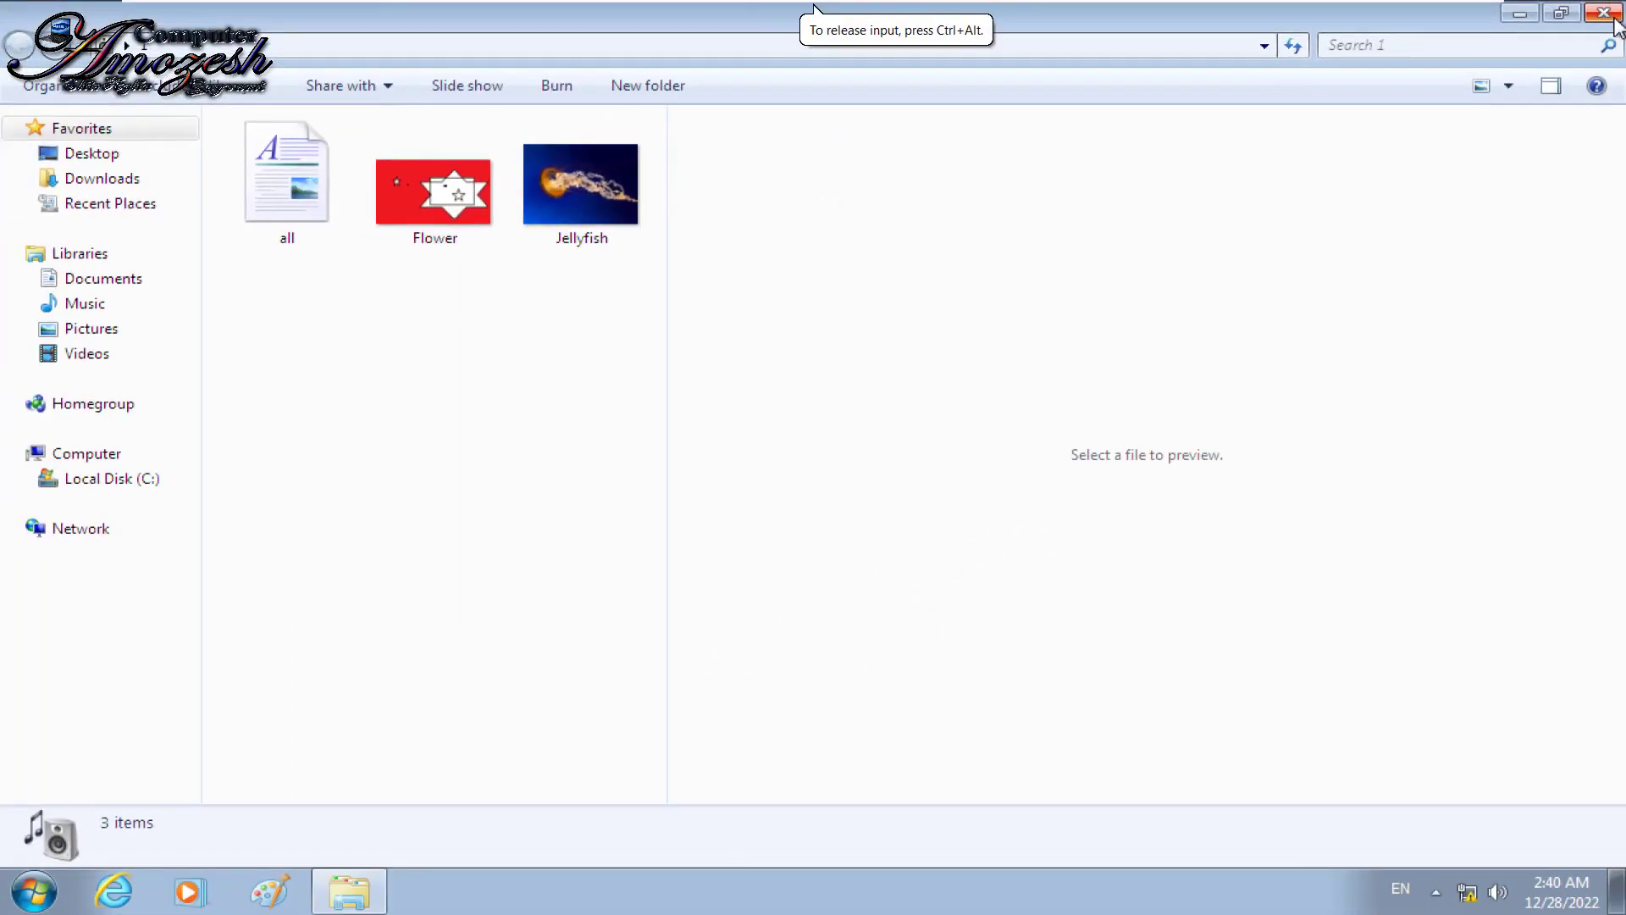
click(1604, 13)
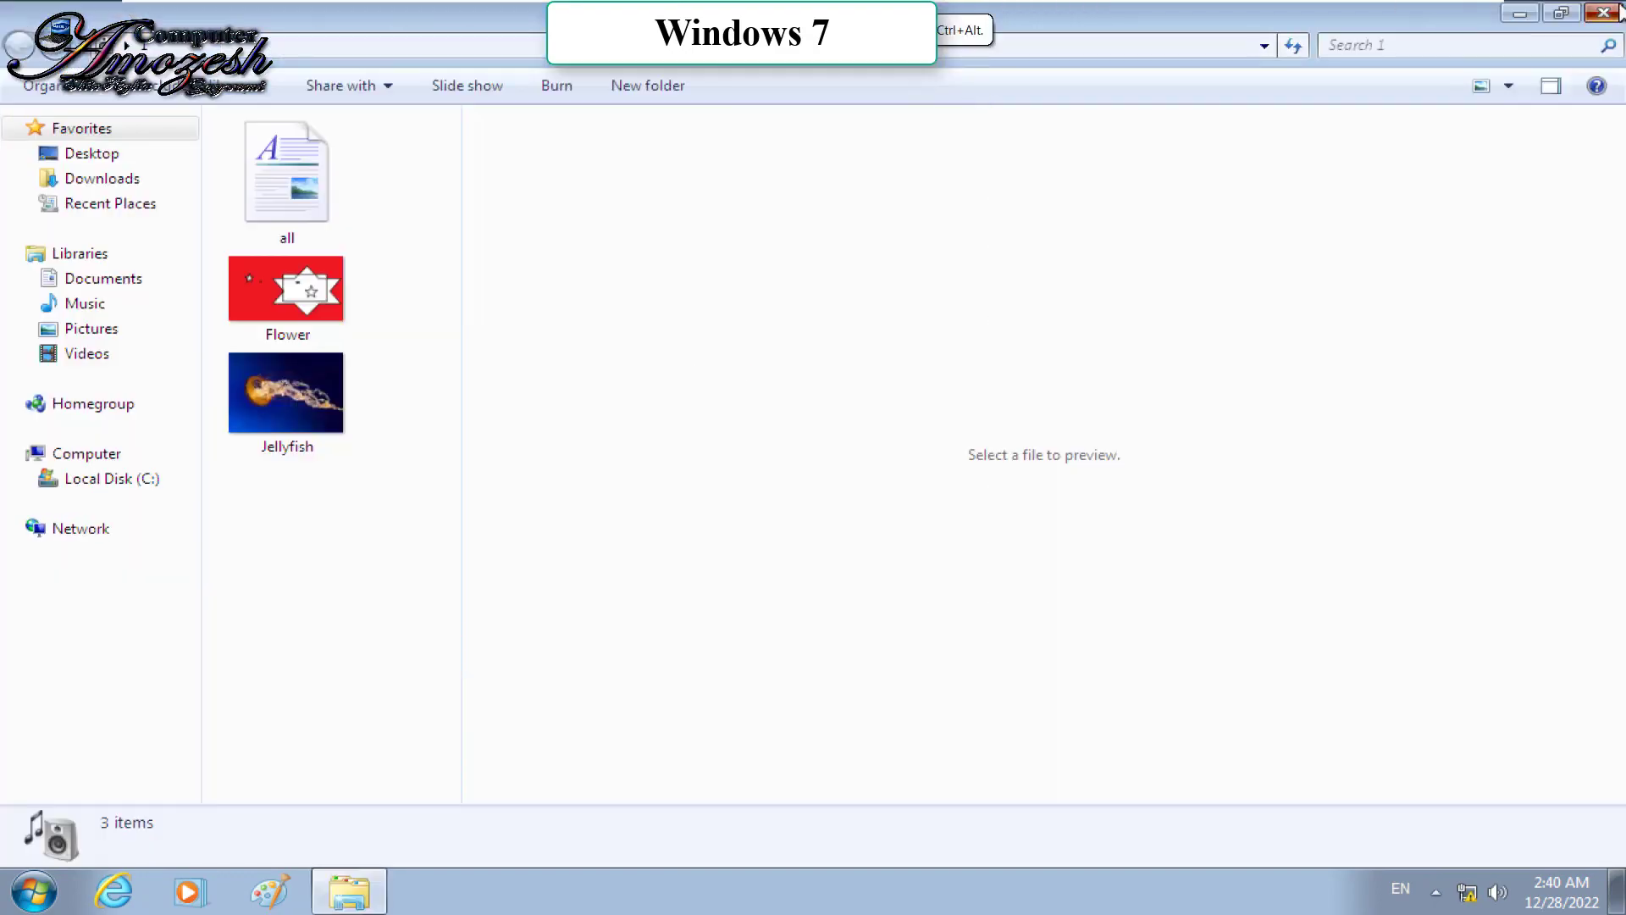
click(1604, 13)
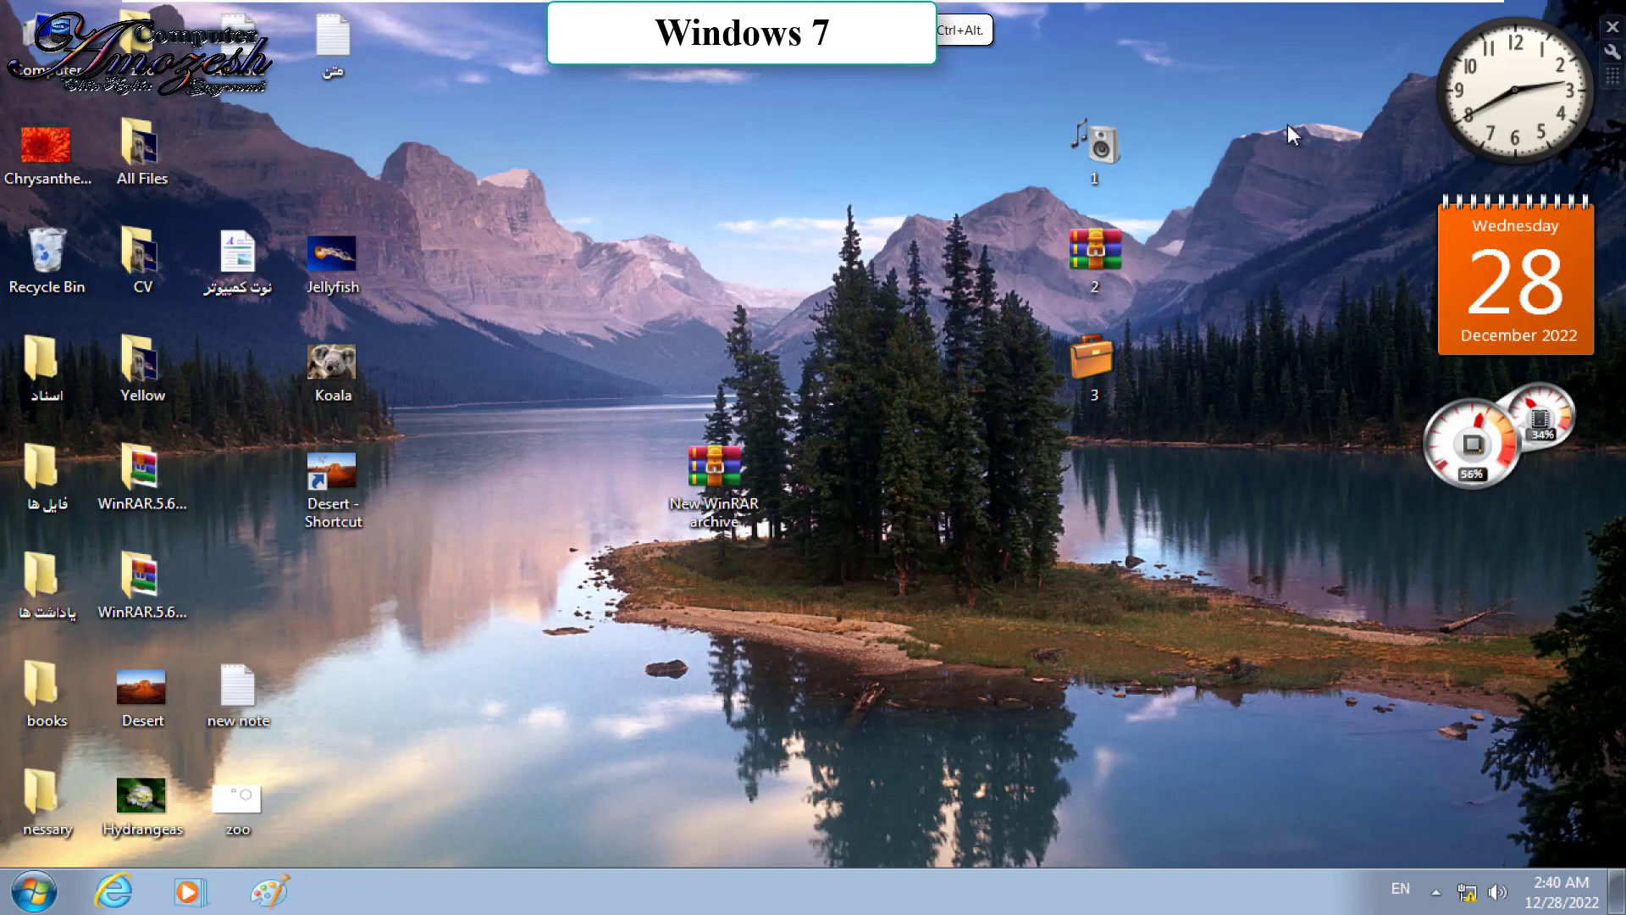
Step: Look through folder 1's shortcut menu options and dismiss the menu without choosing anything
right_click(1133, 142)
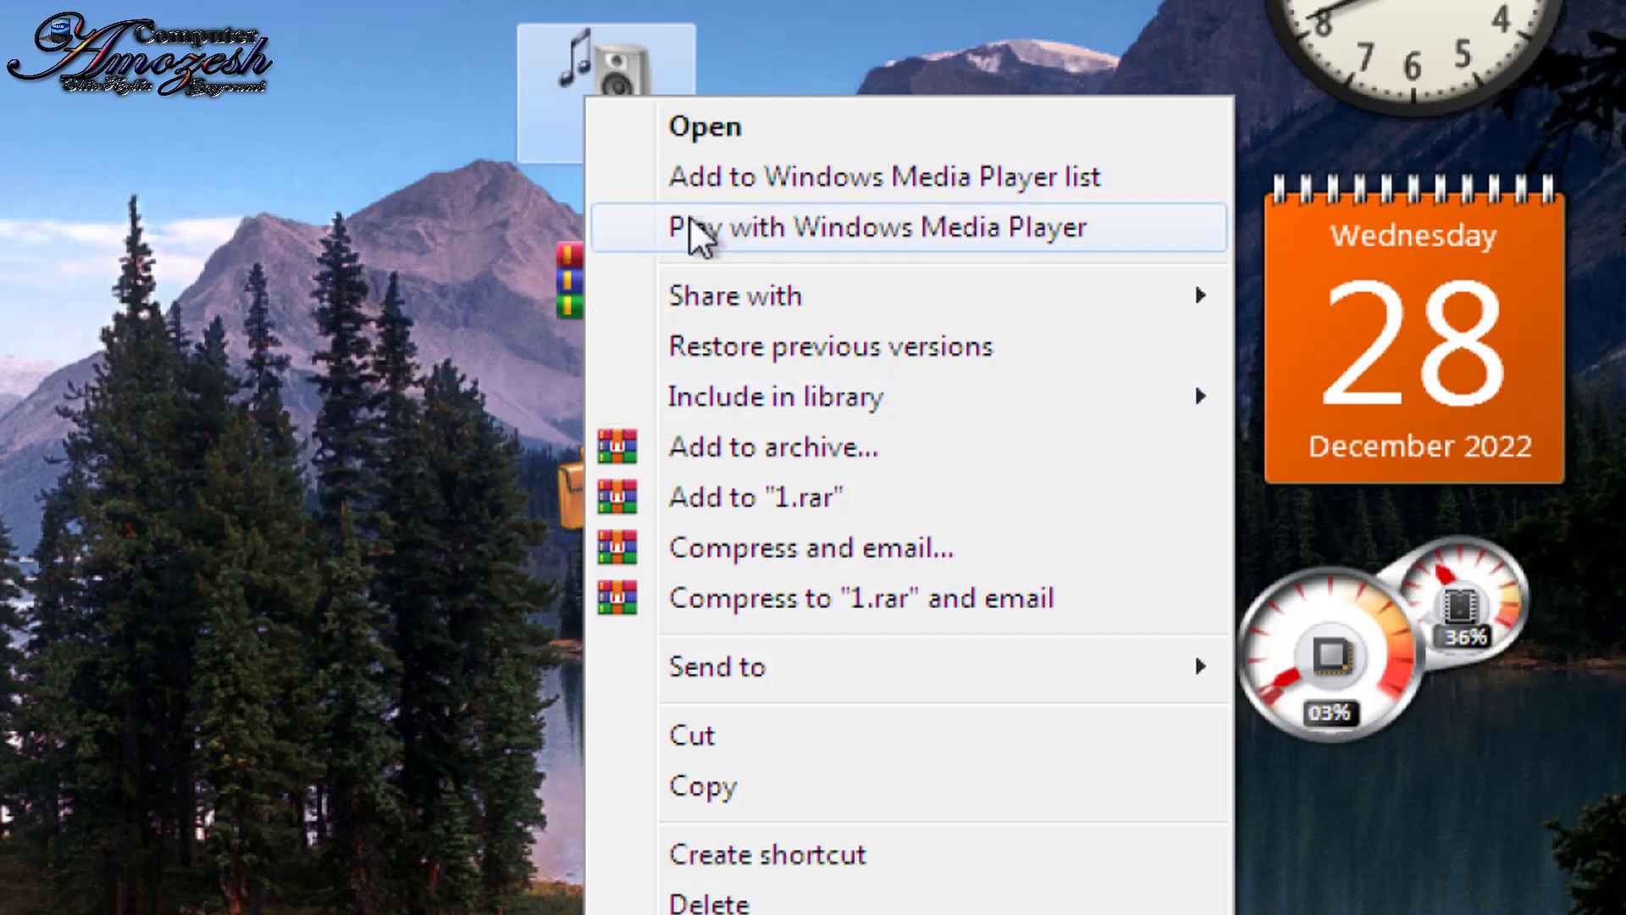
mouse_move(709, 297)
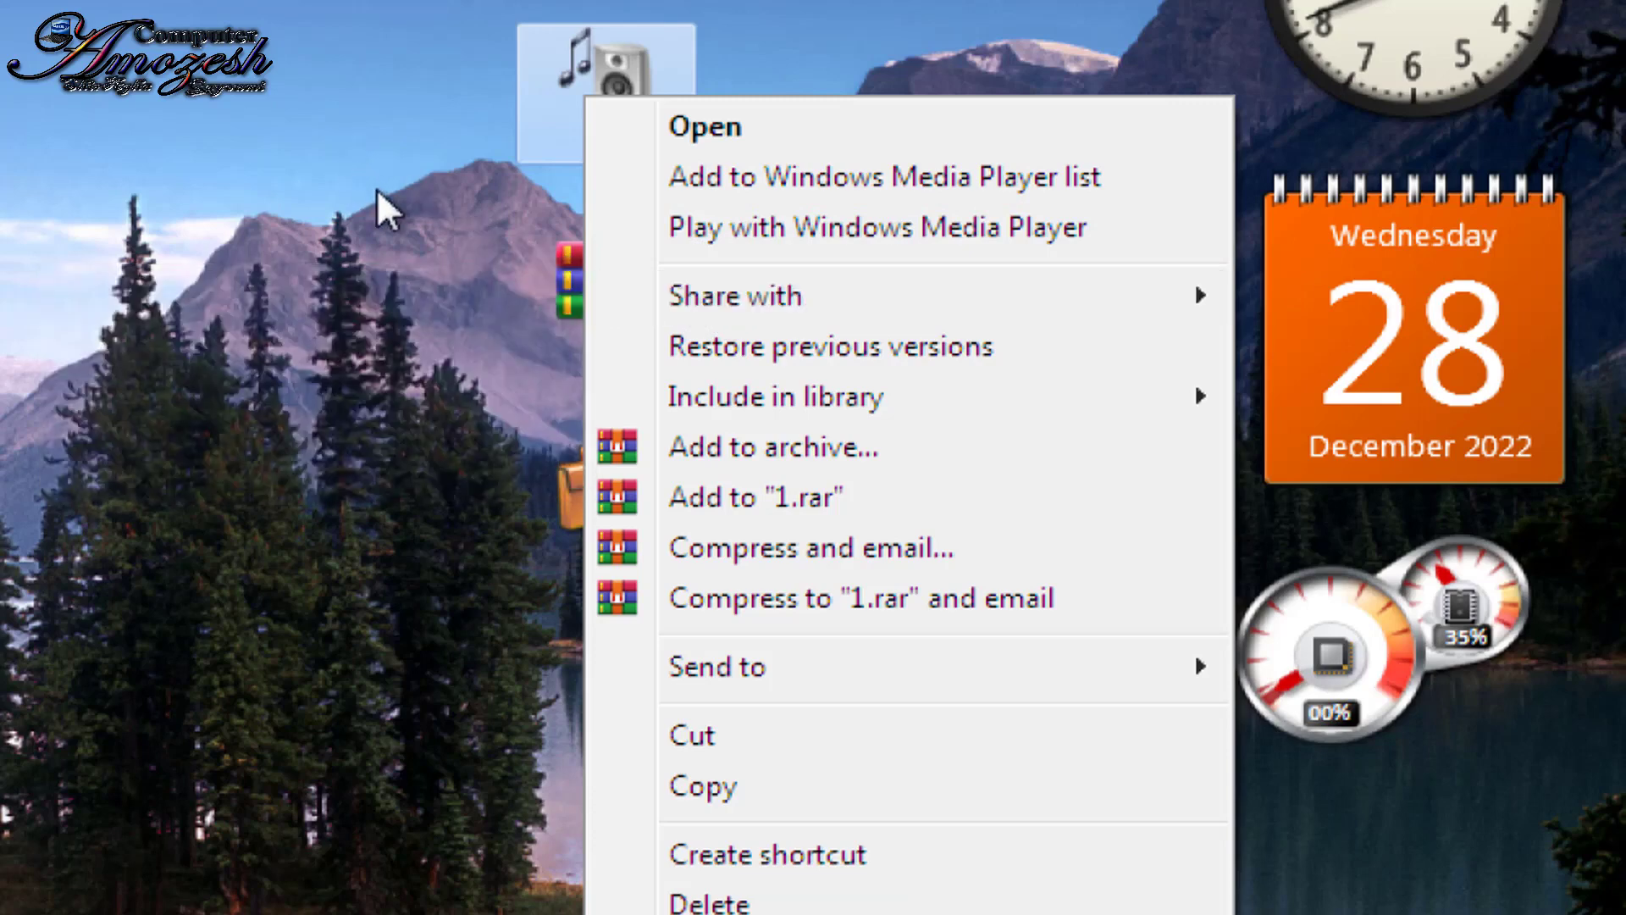
mouse_move(795, 408)
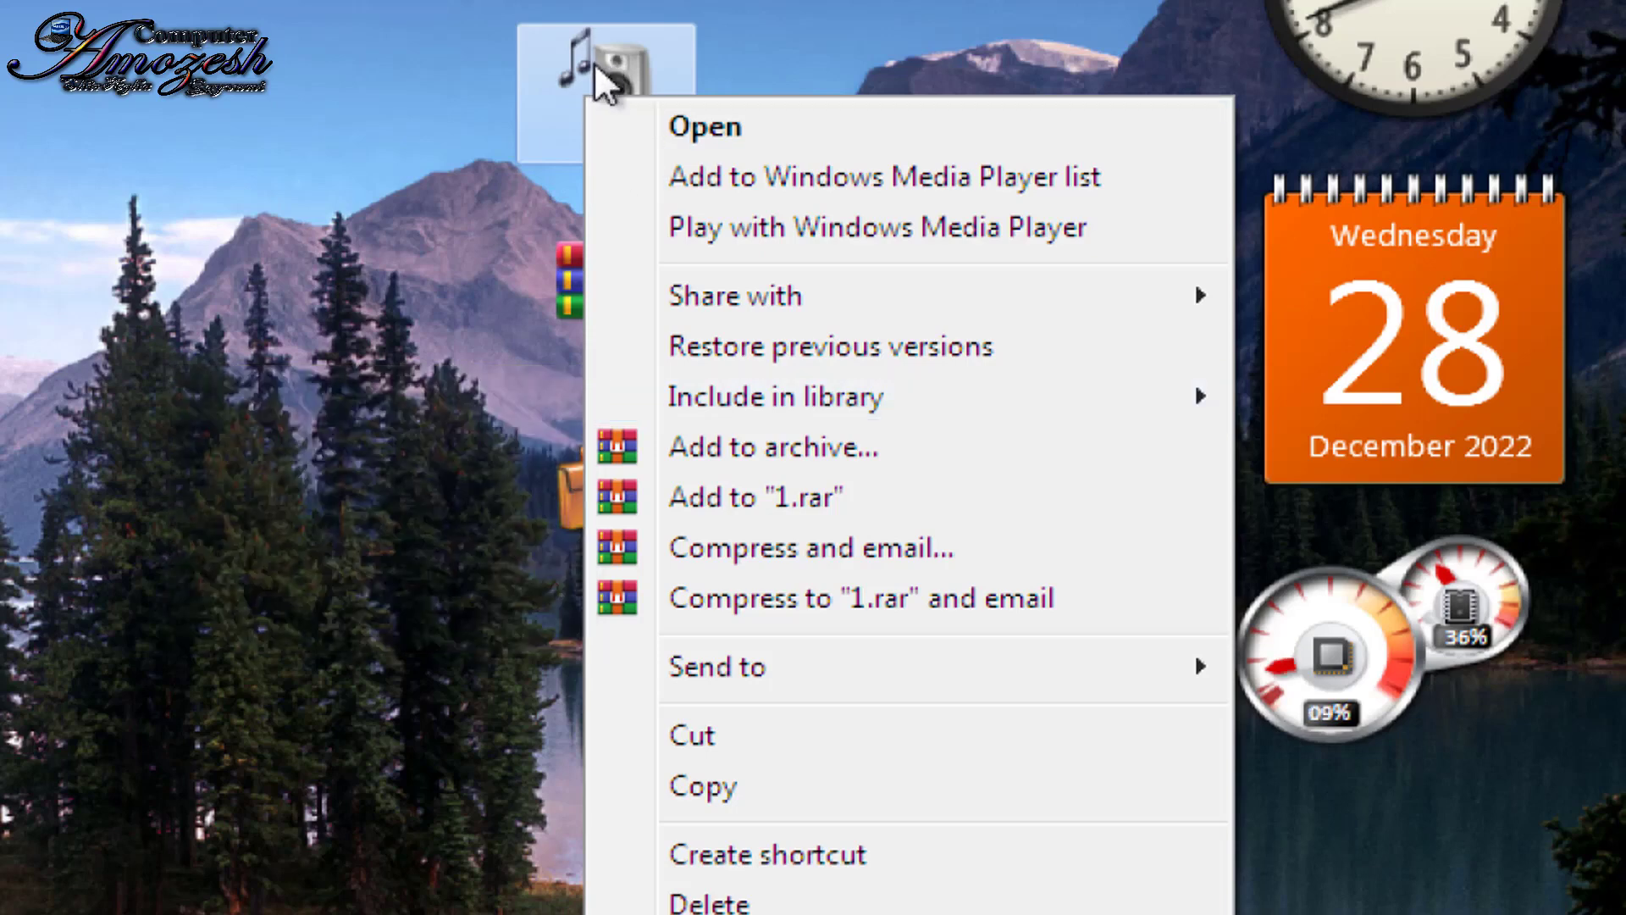
click(415, 69)
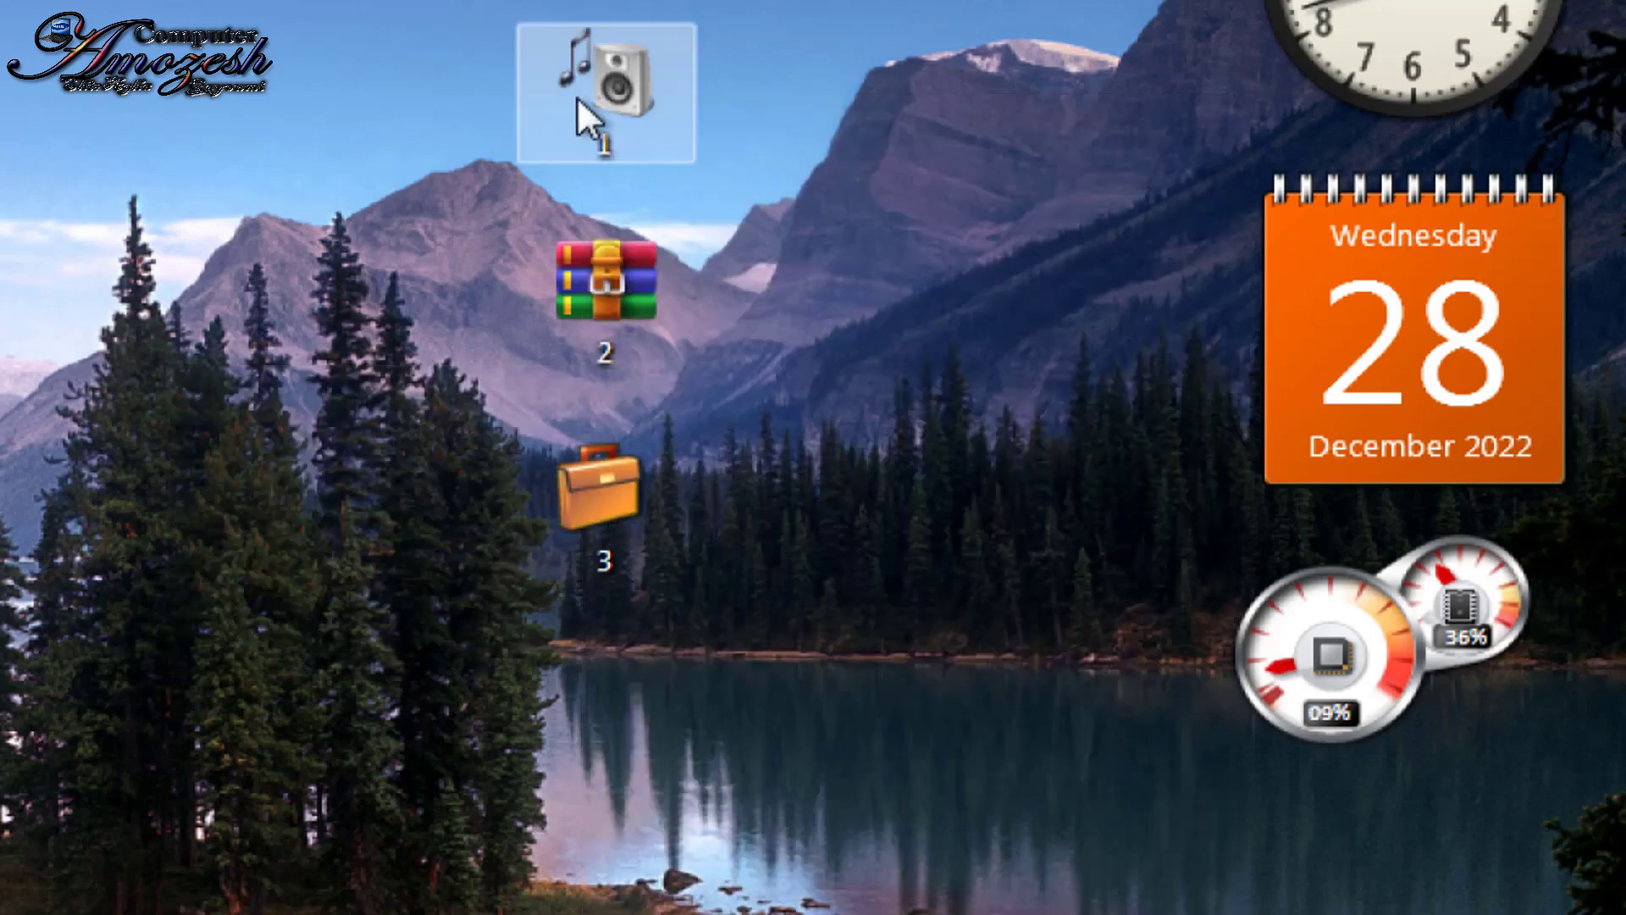
Step: Include folder 1 in the Music library, then close the Music library window
right_click(576, 96)
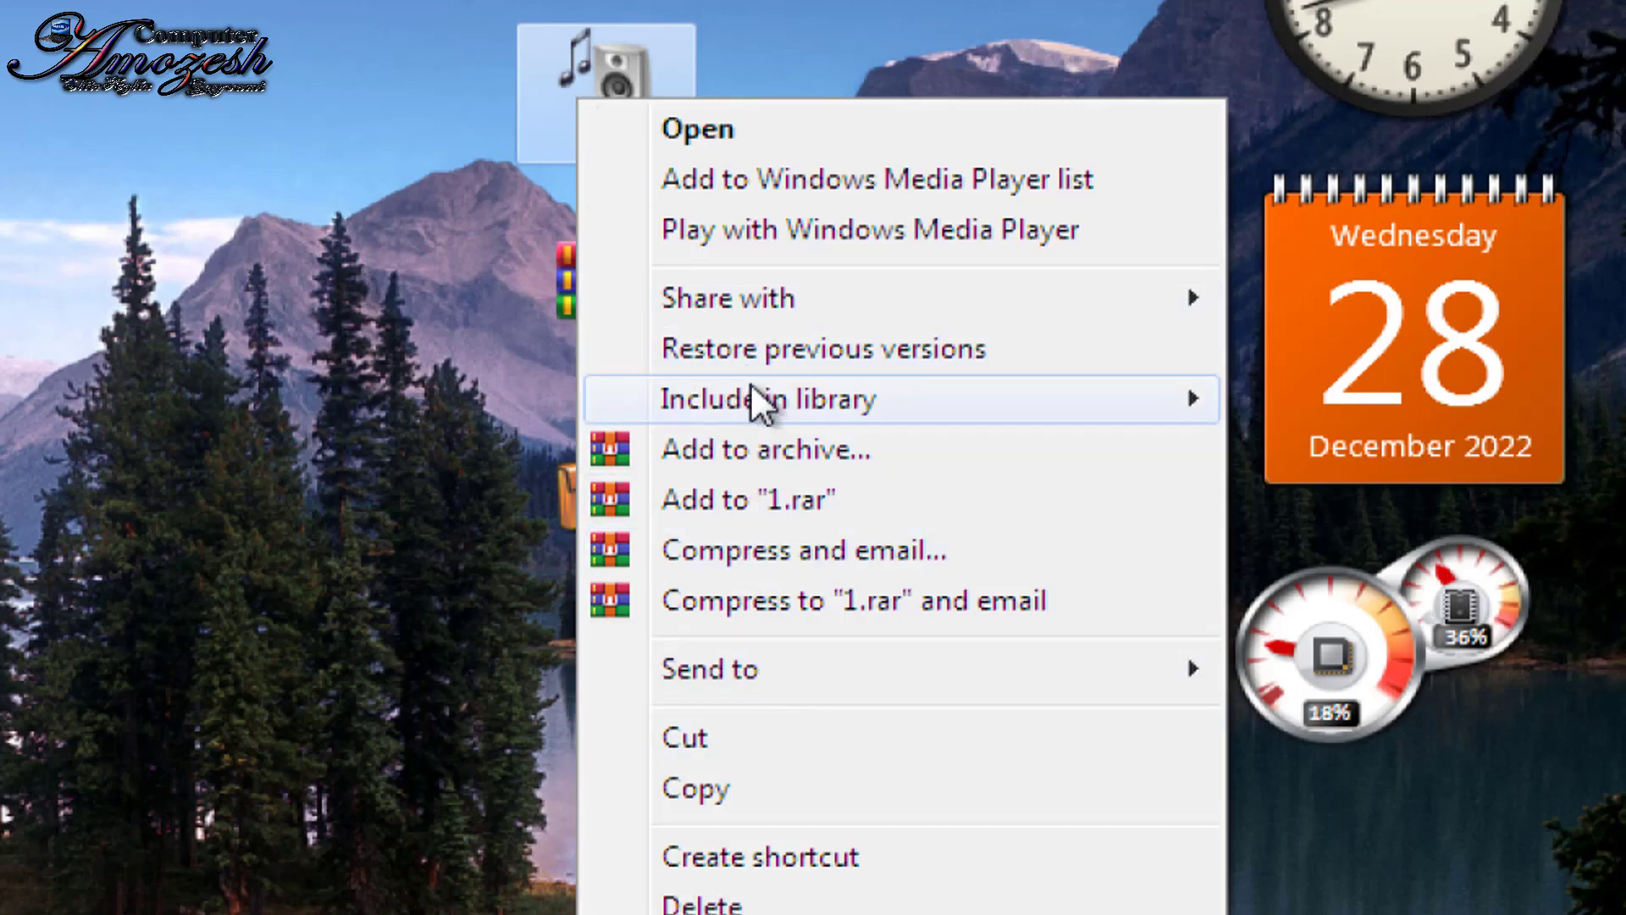
mouse_move(750, 383)
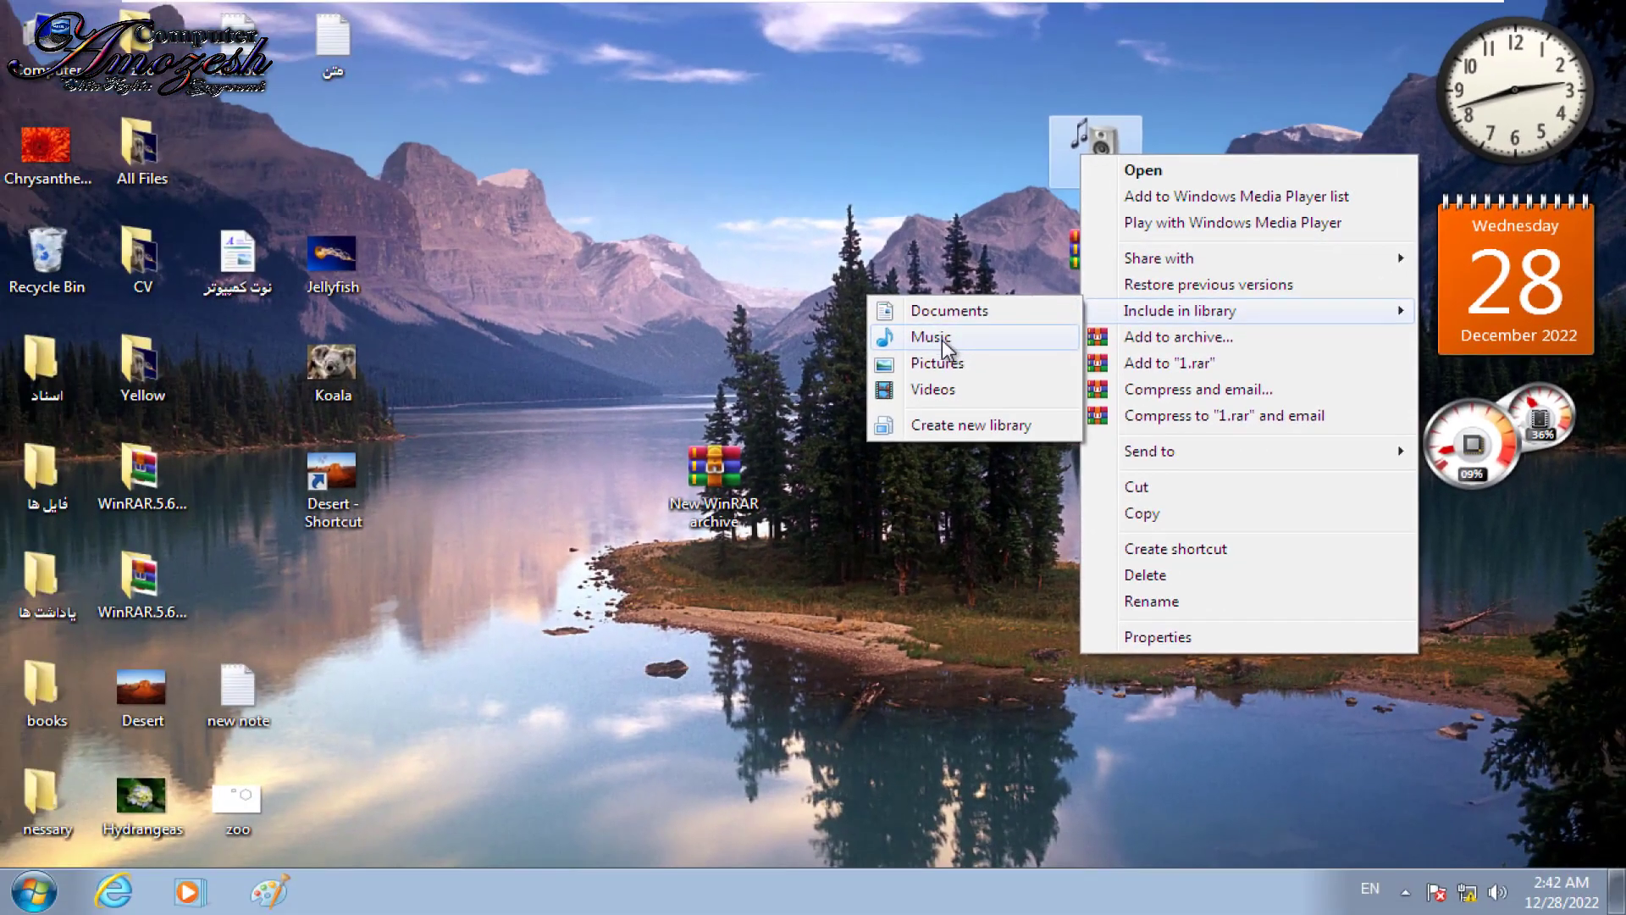
click(947, 347)
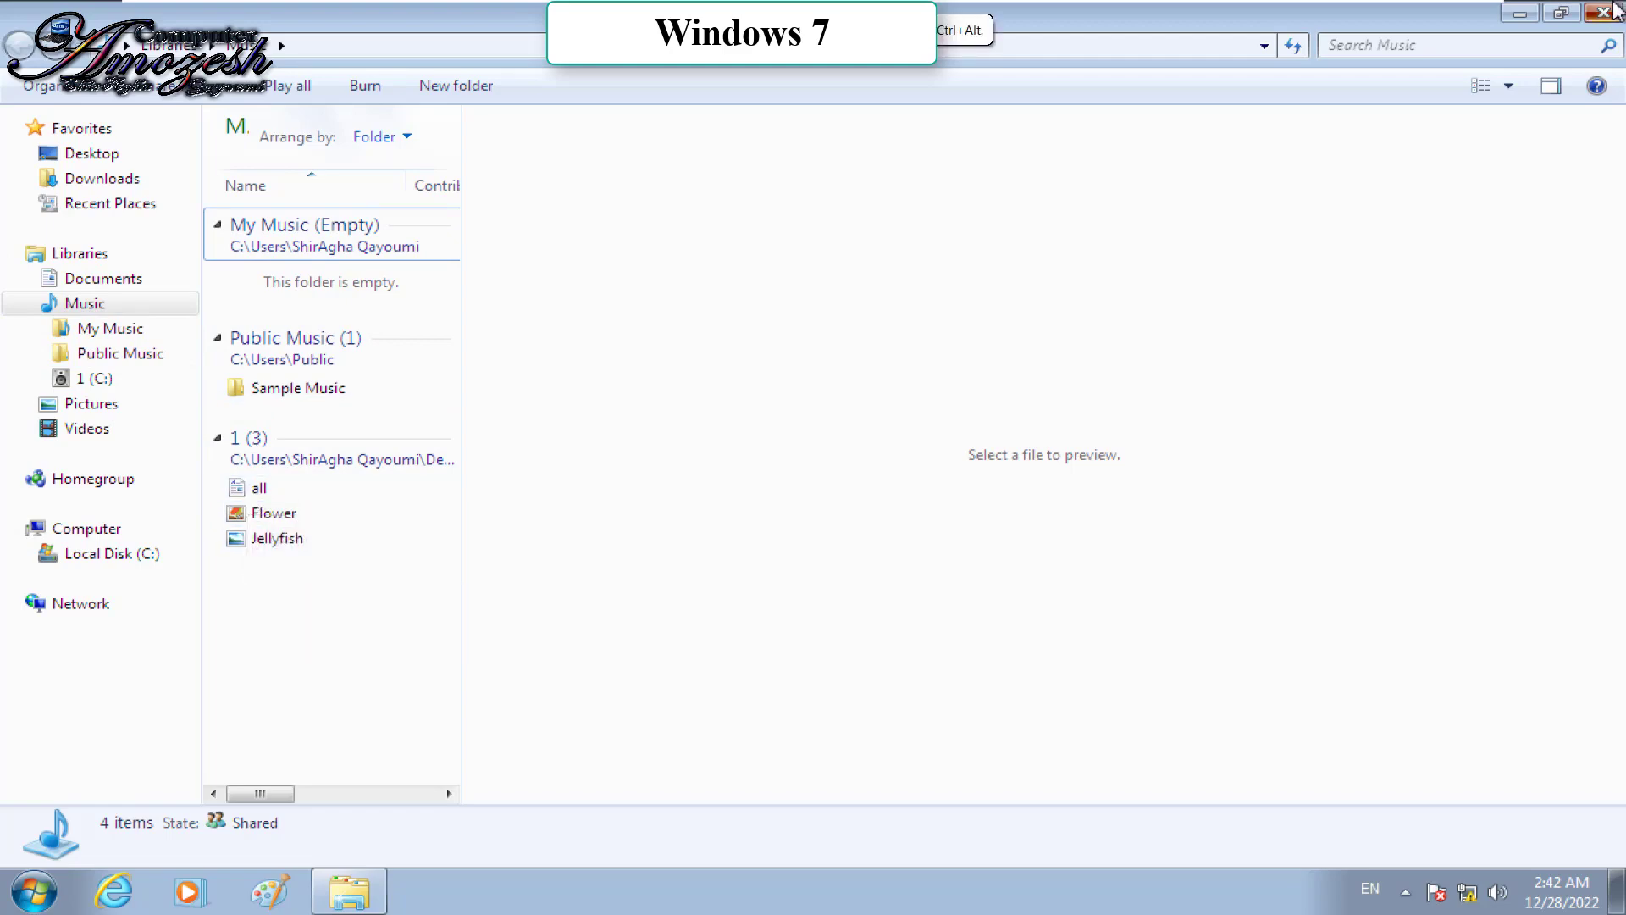
click(1616, 10)
right_click(1096, 149)
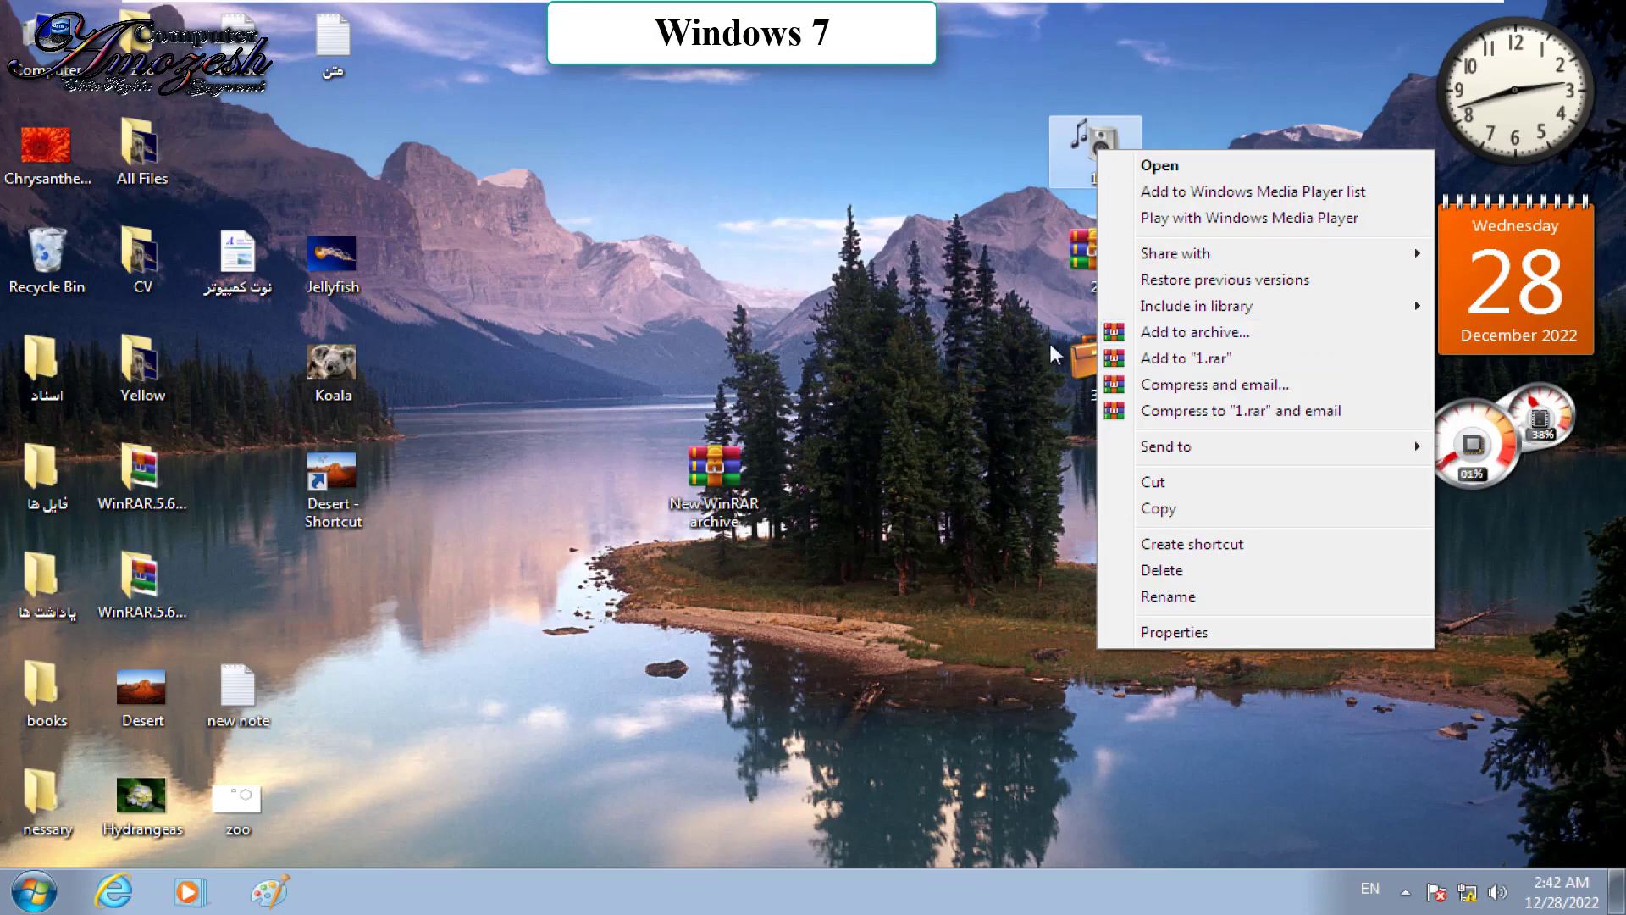
click(908, 313)
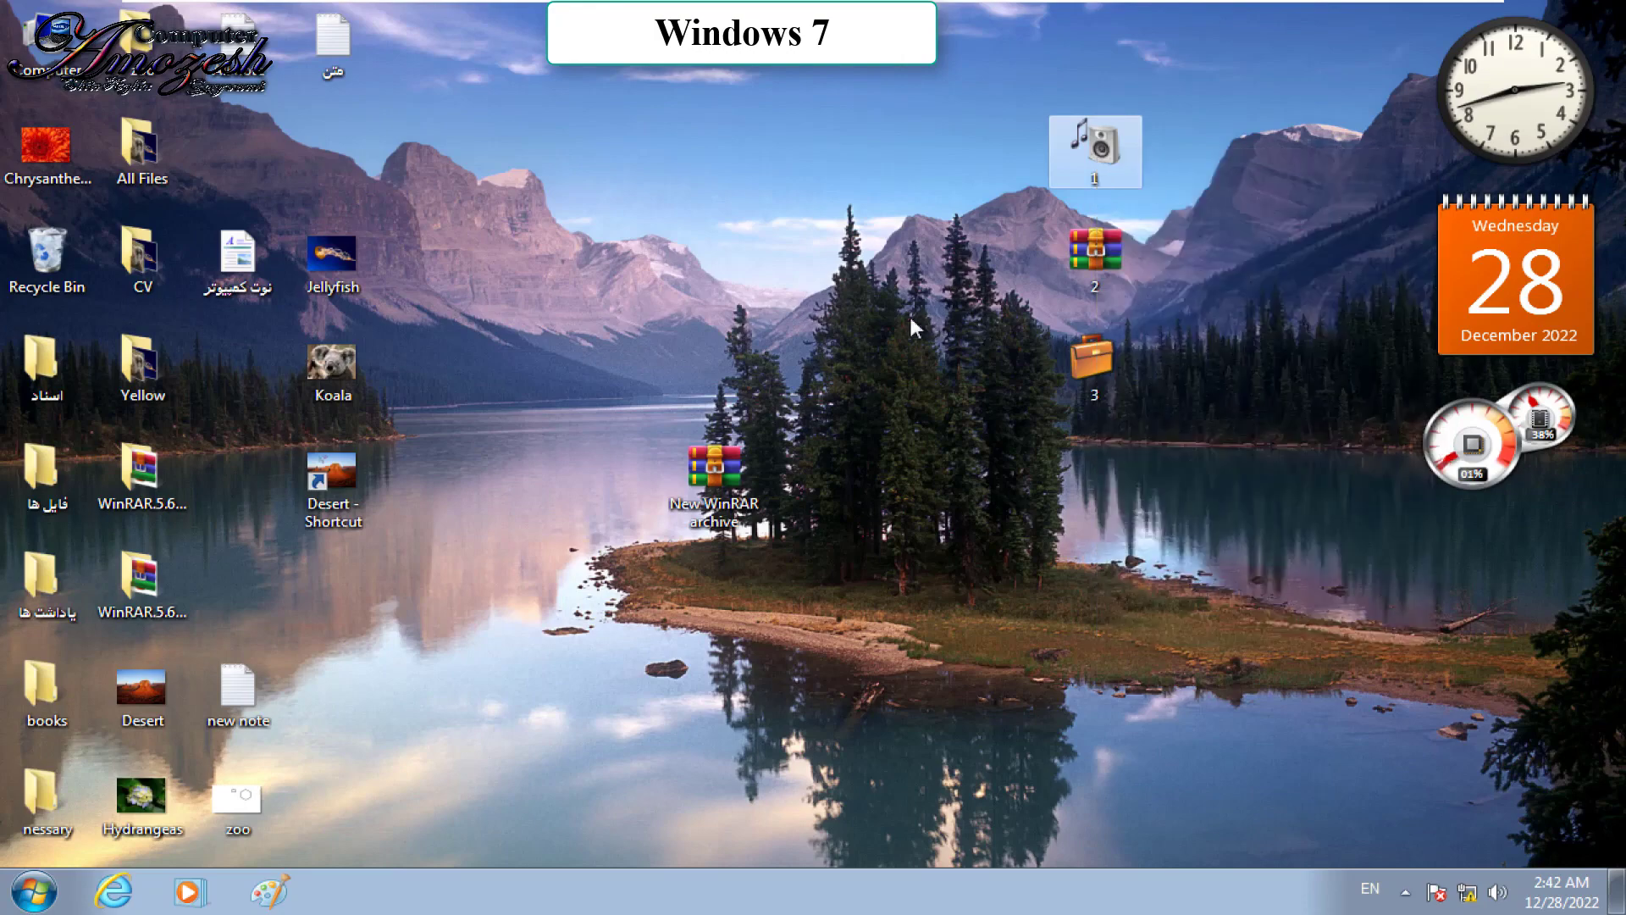
double_click(1091, 250)
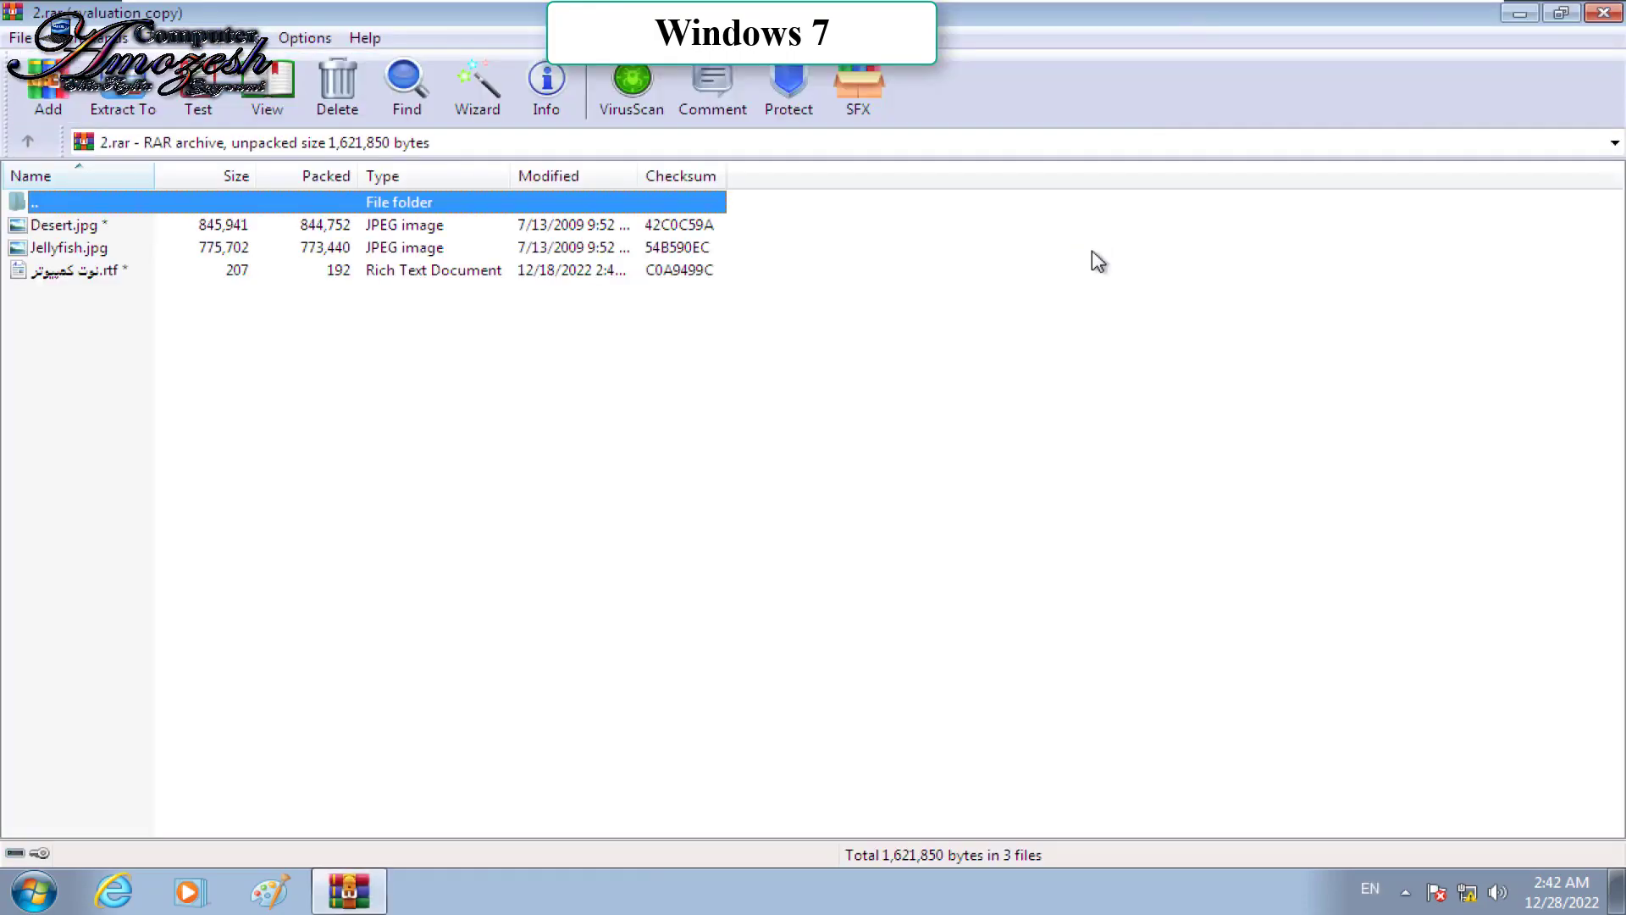
click(1561, 13)
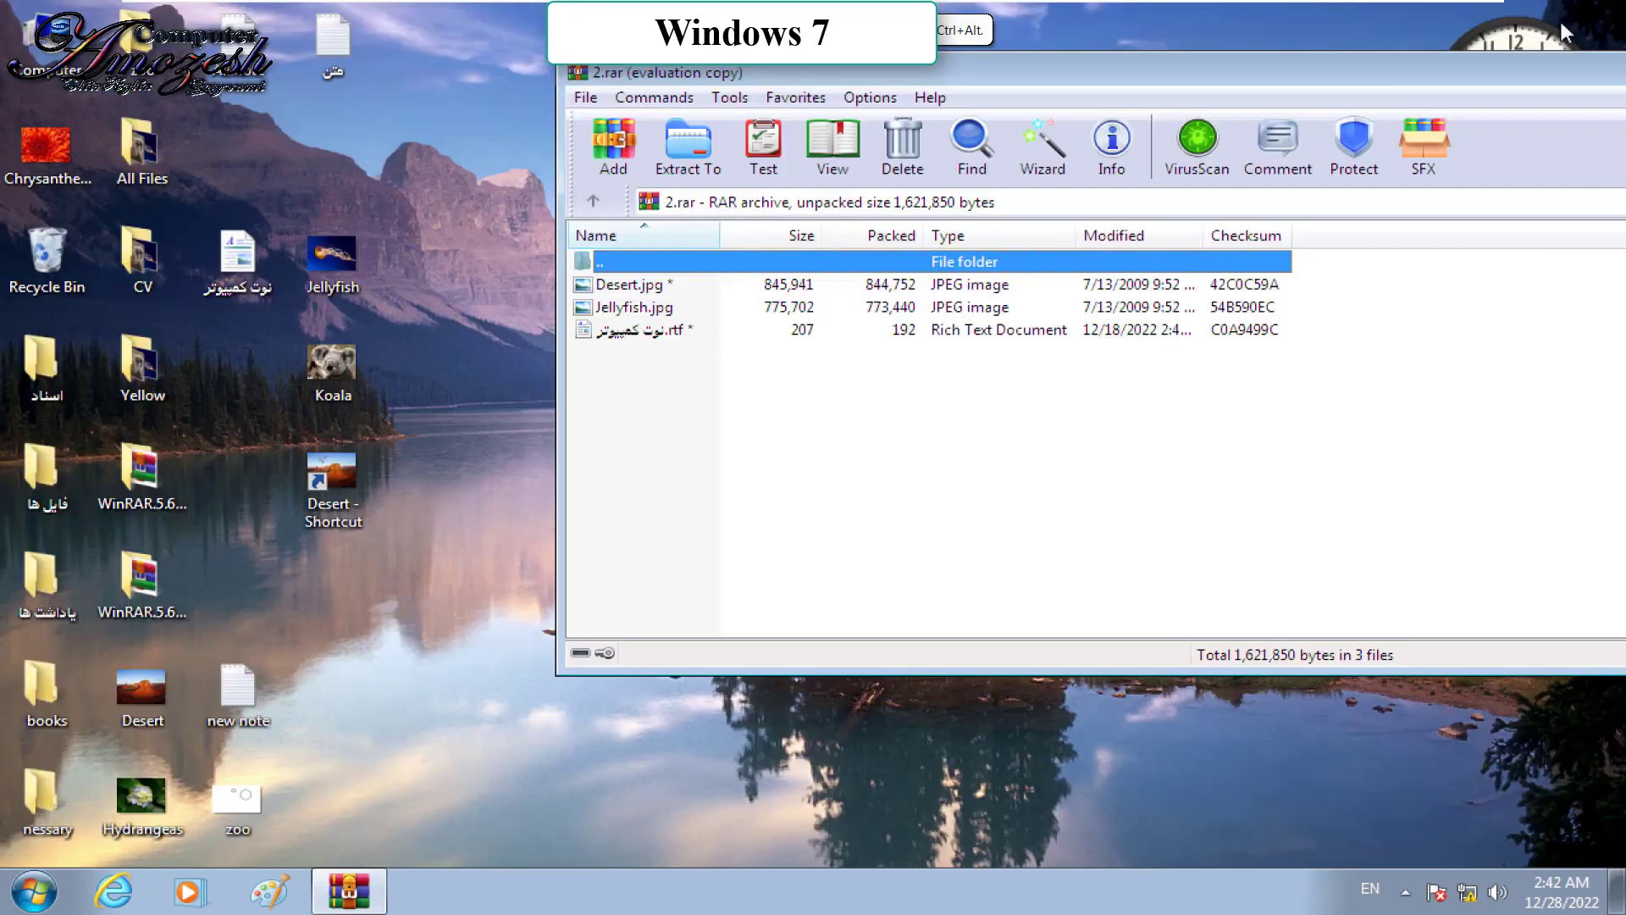
drag(1263, 76, 994, 305)
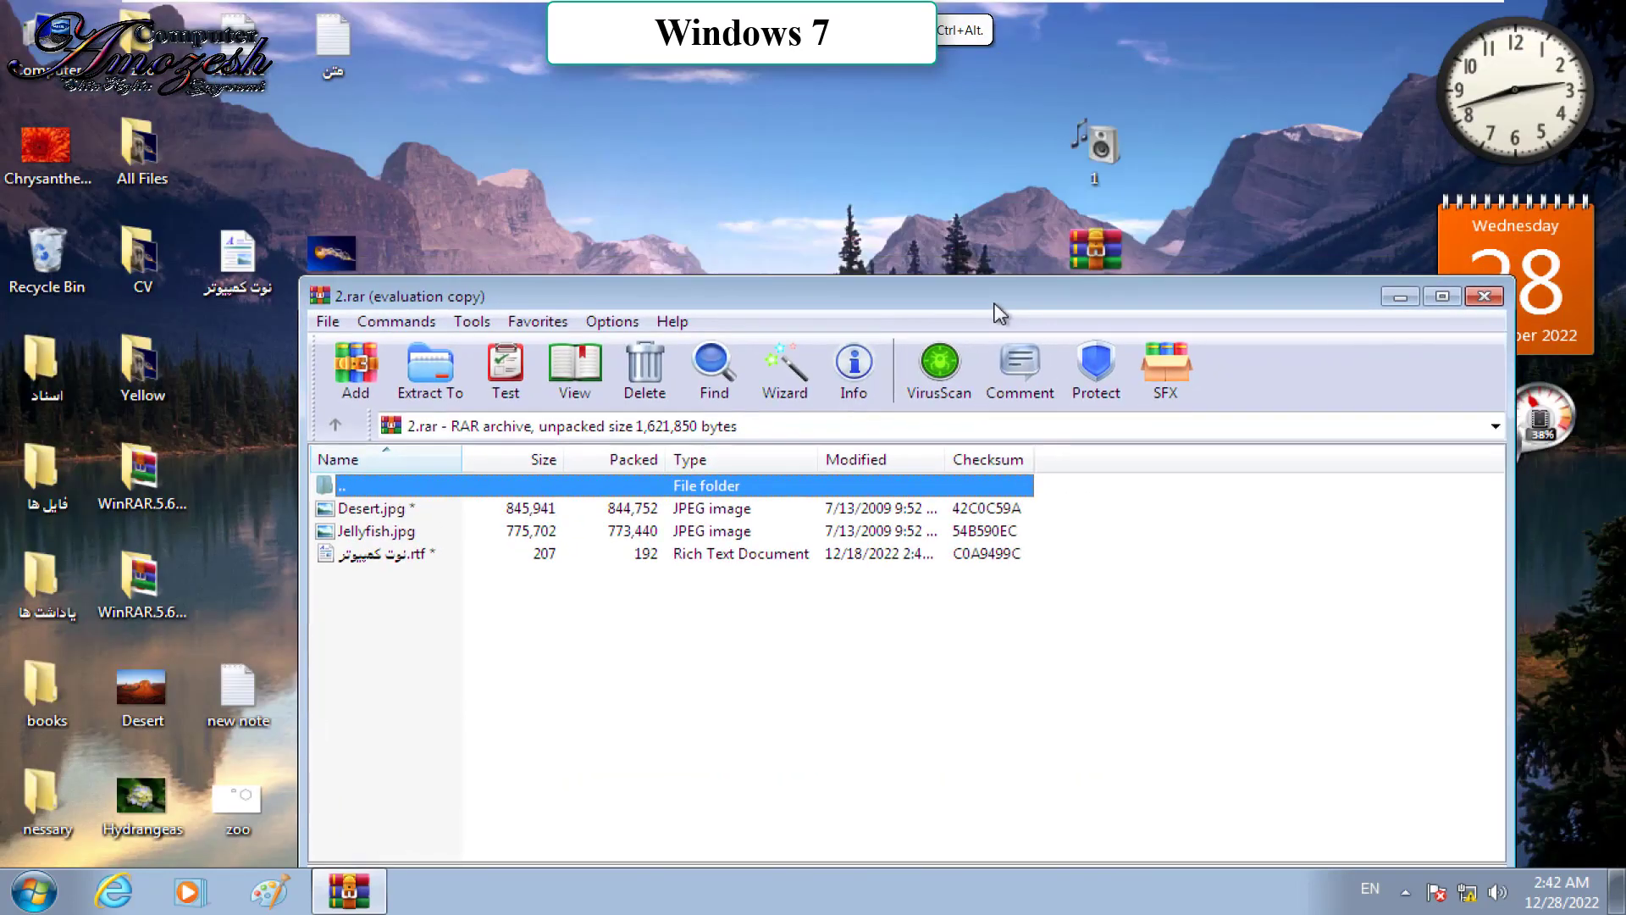
right_click(1106, 127)
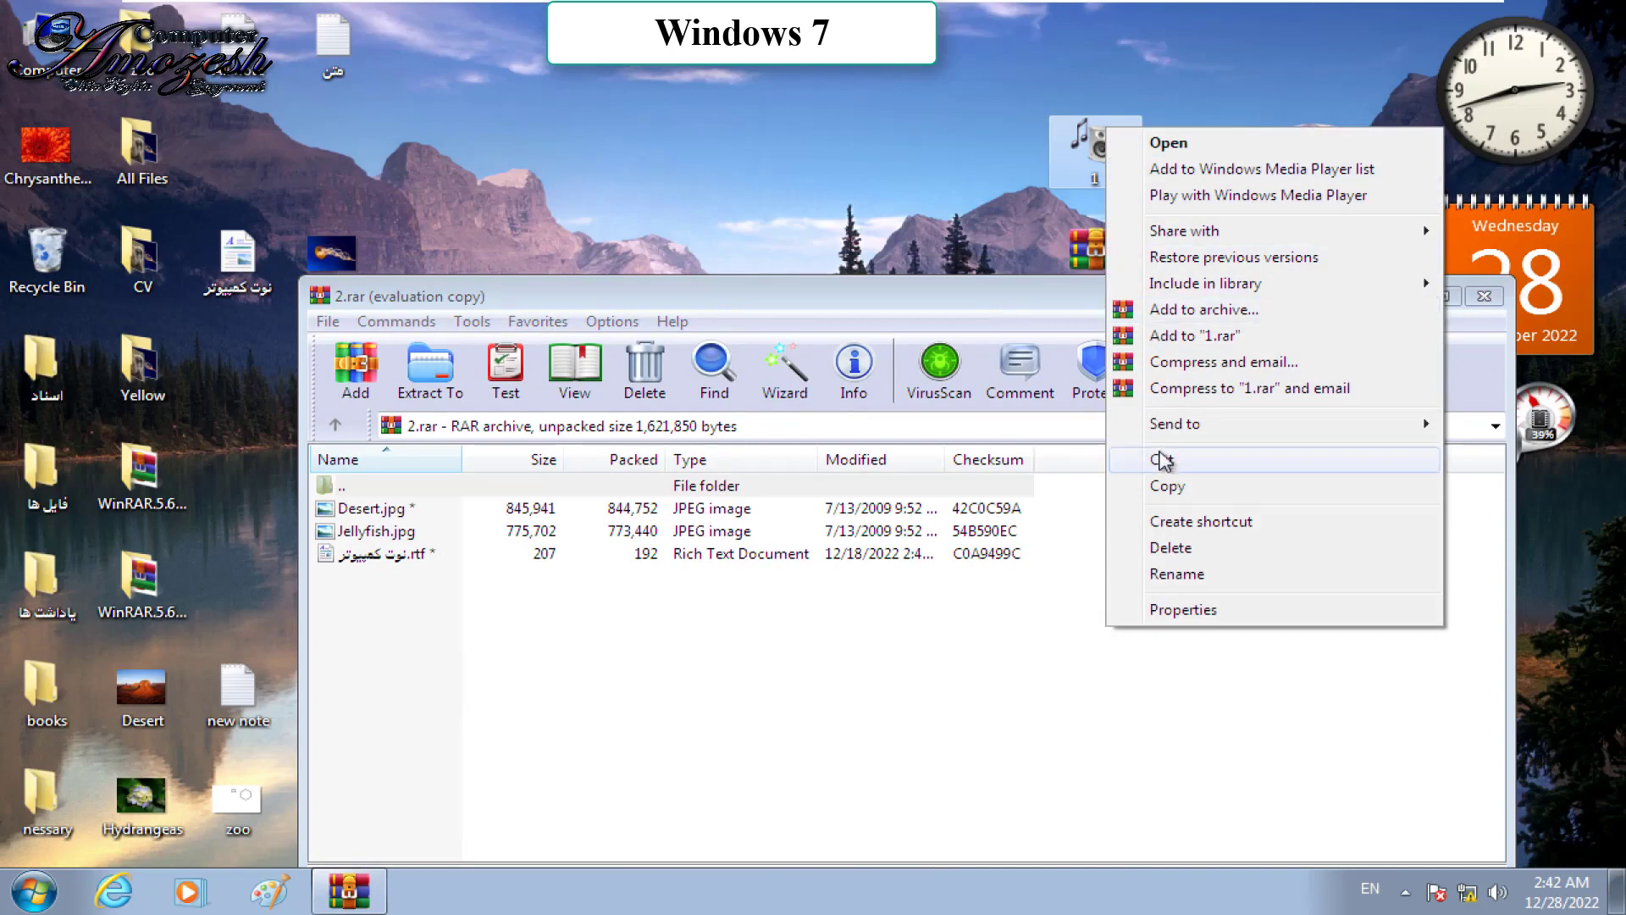
click(1171, 488)
click(682, 691)
key(ctrl+v)
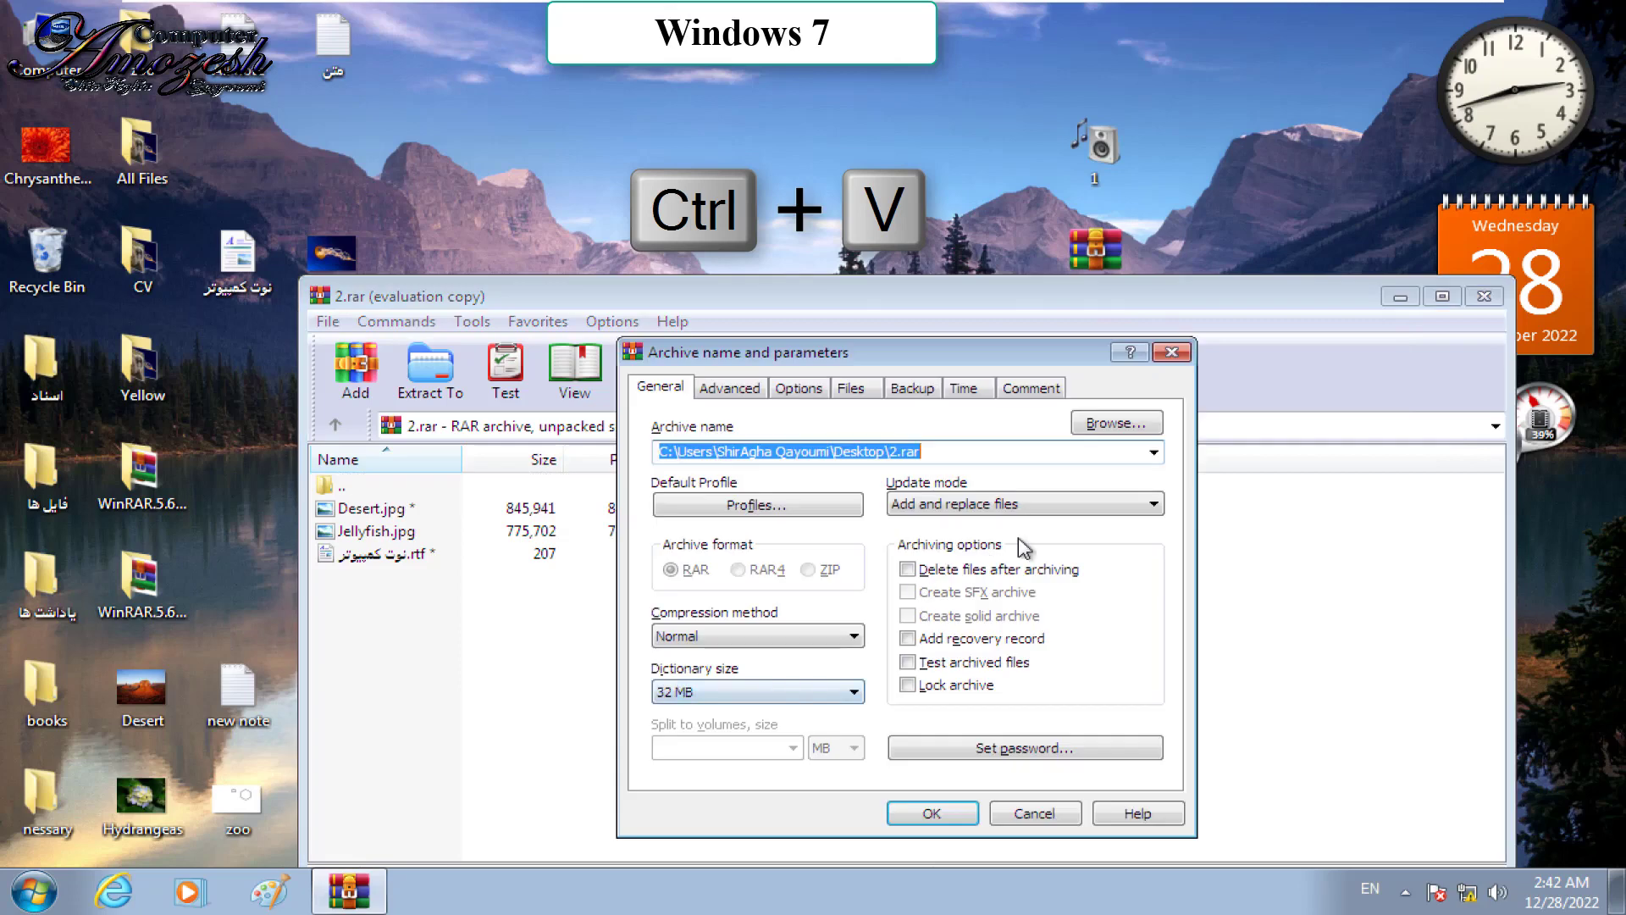
click(961, 749)
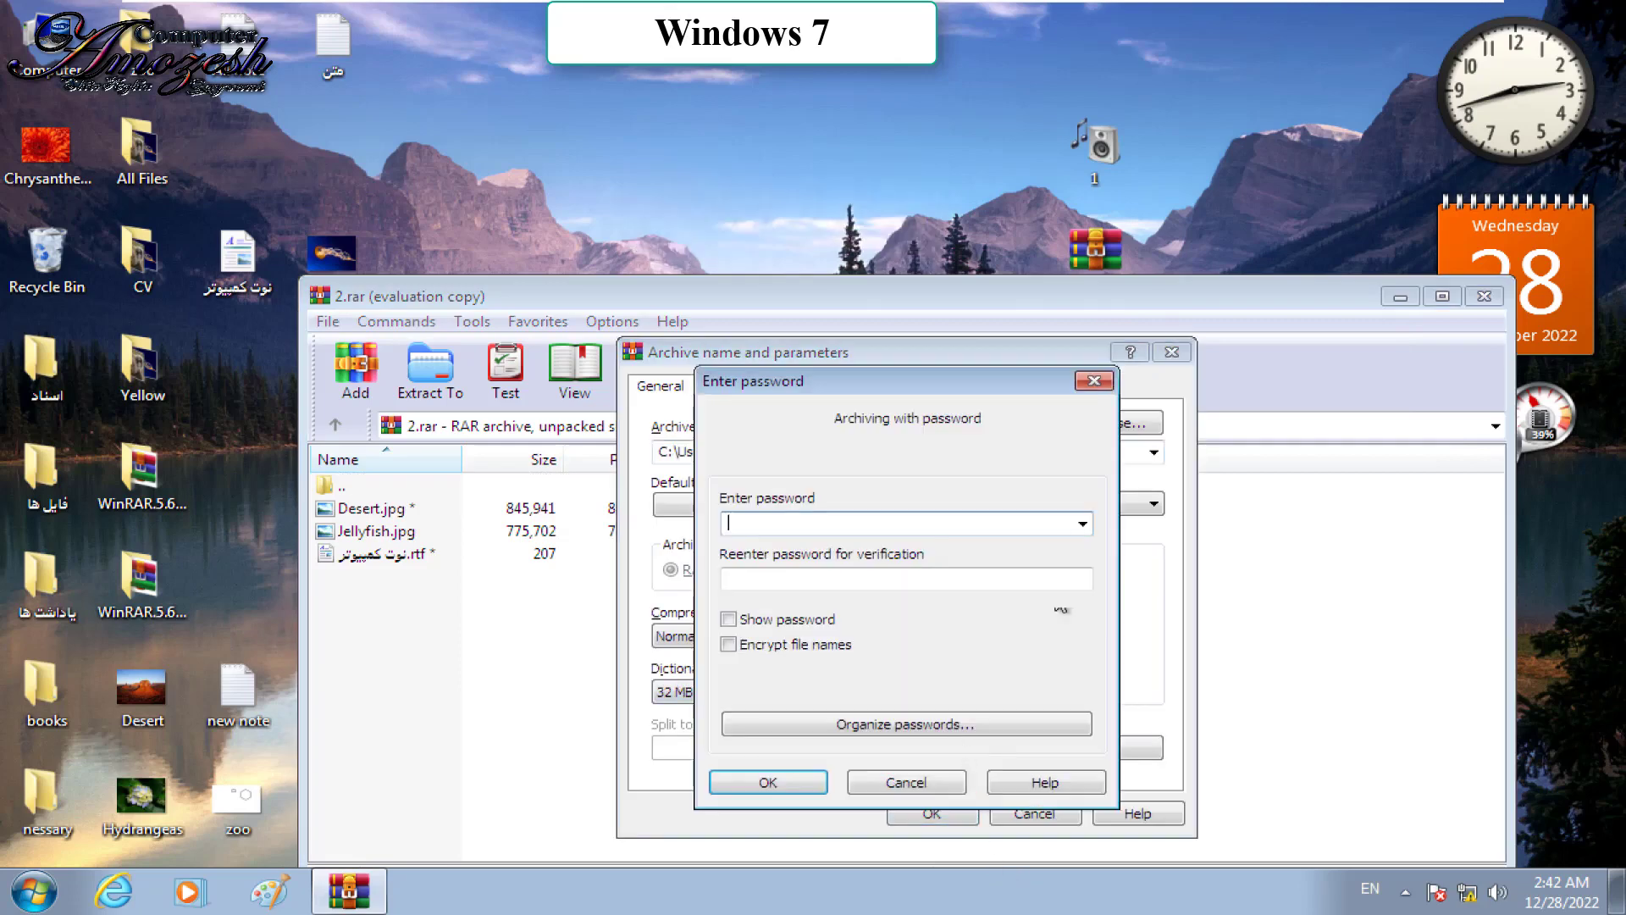
click(1091, 377)
click(1173, 356)
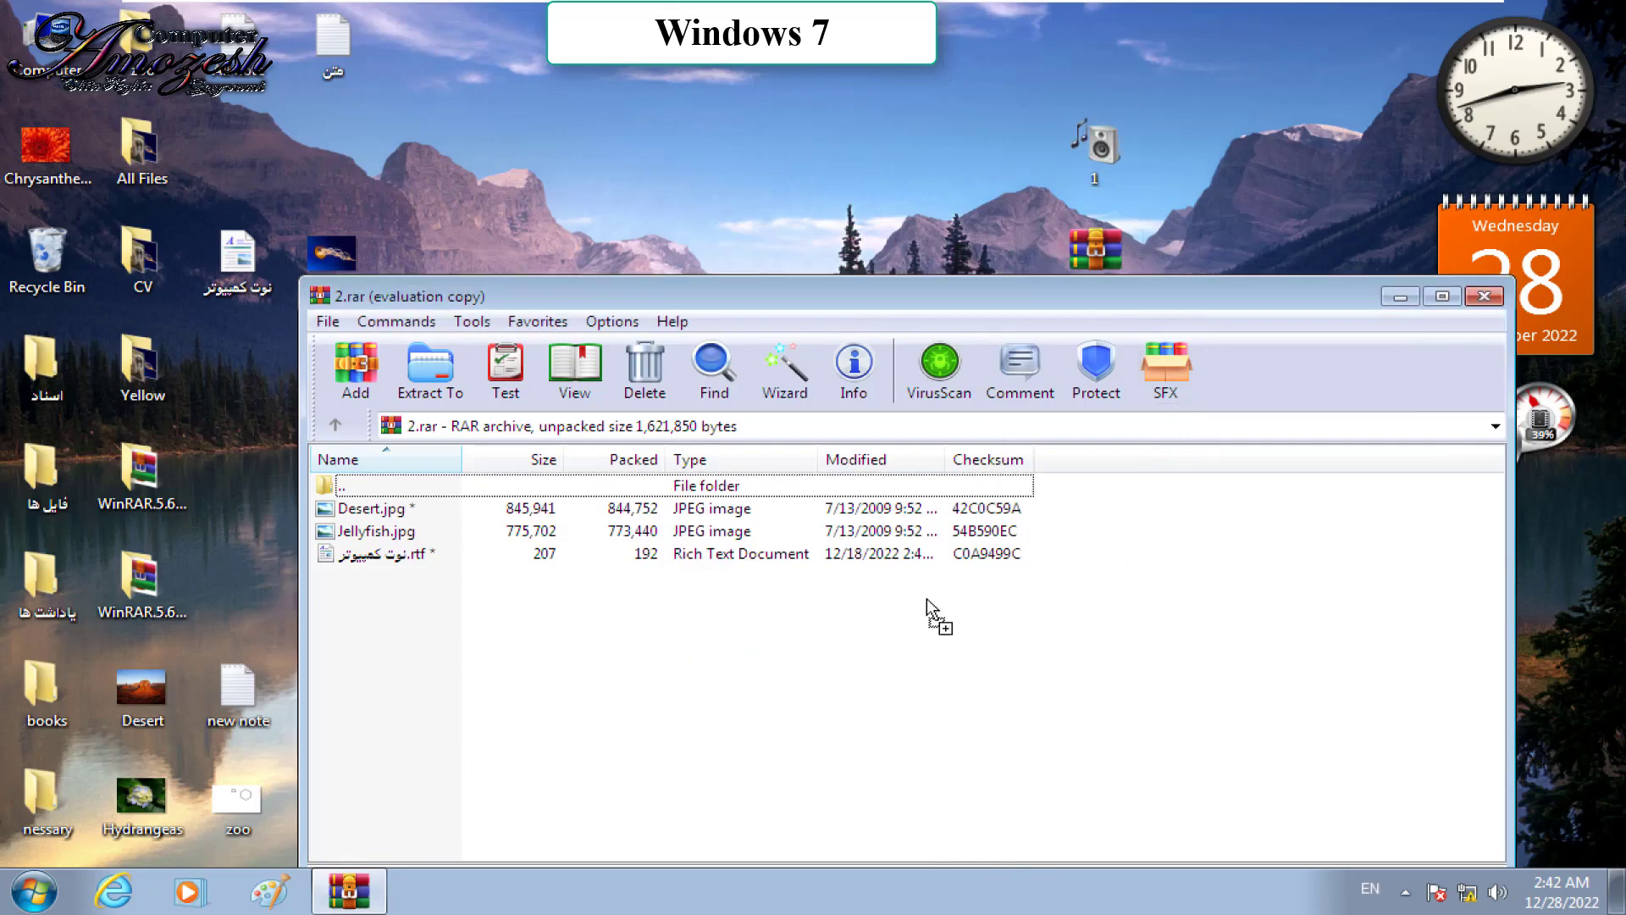
key(alt+a)
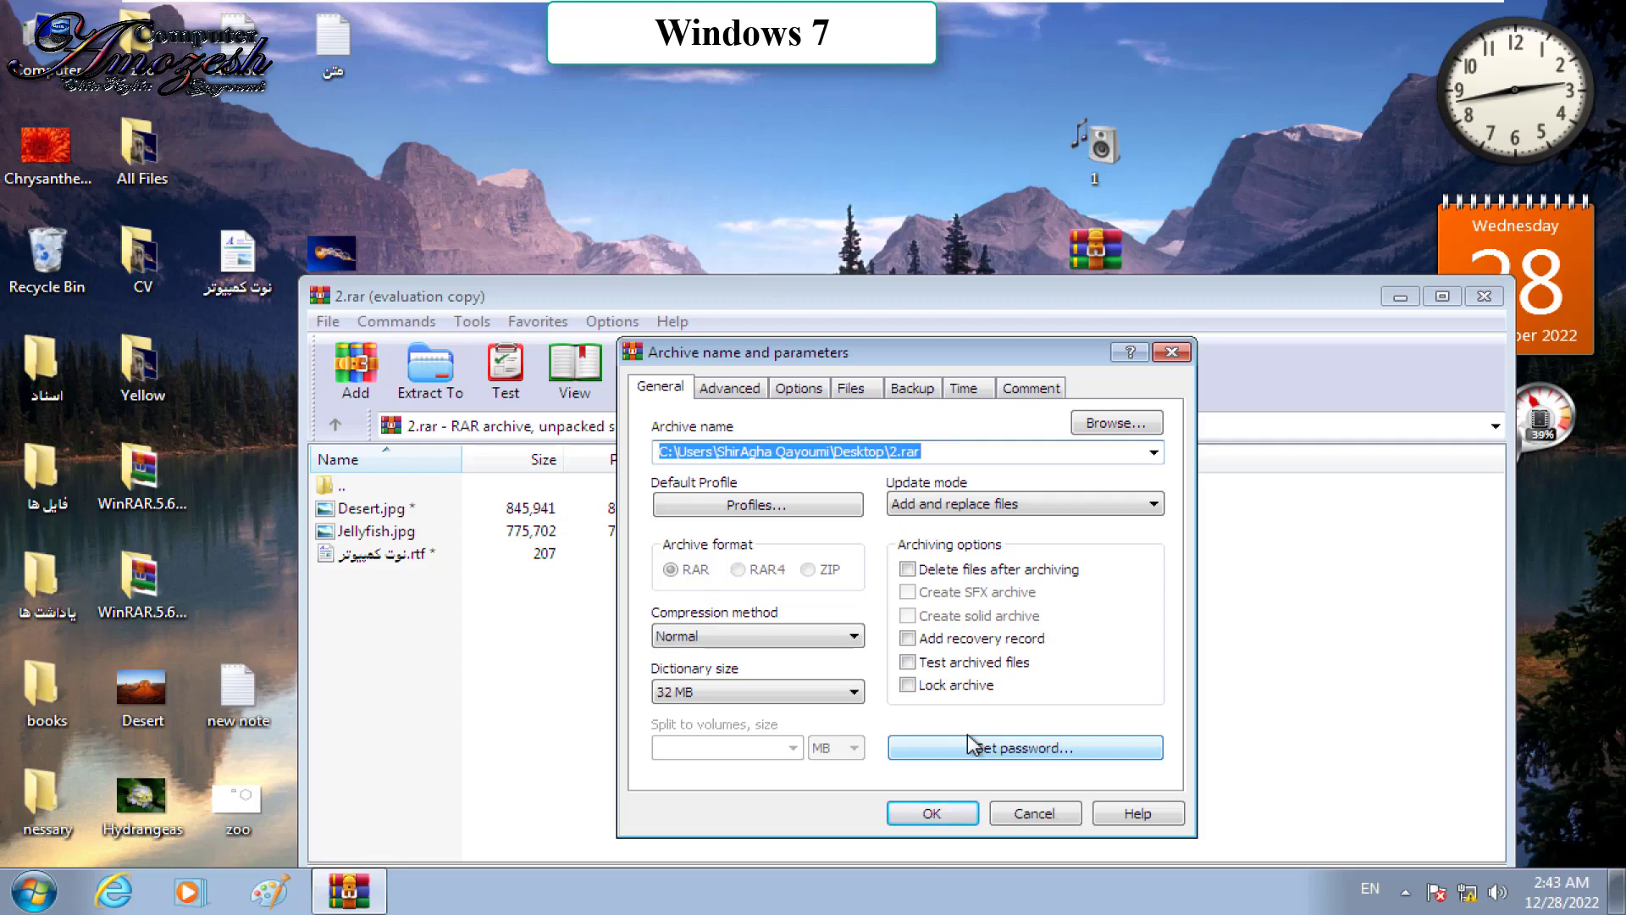
click(1172, 351)
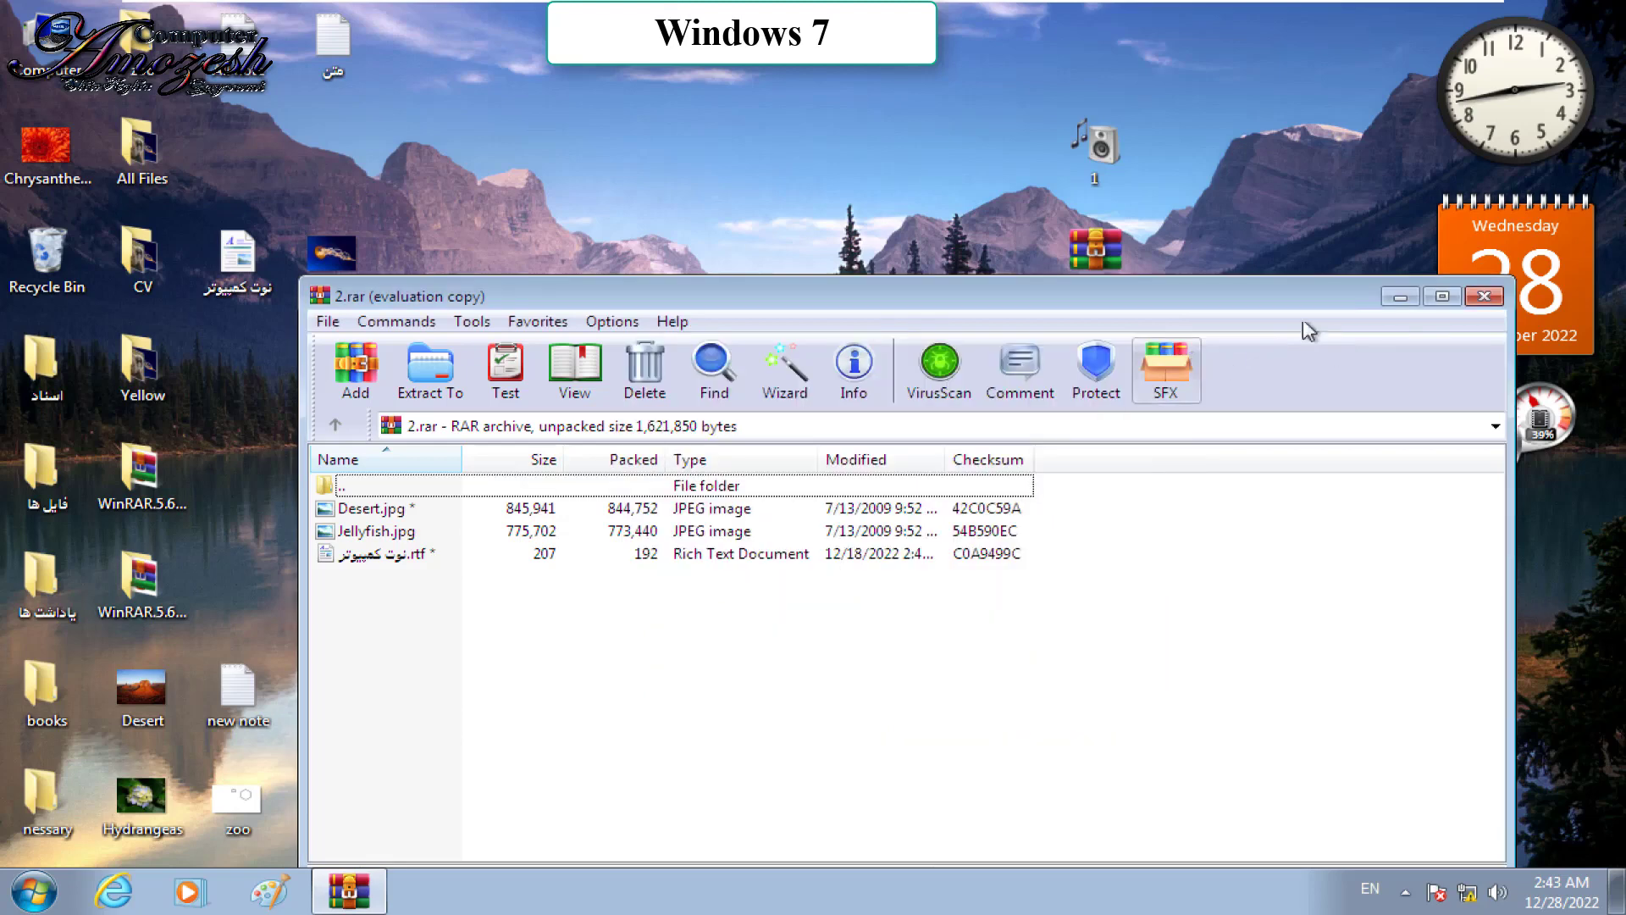
click(1484, 296)
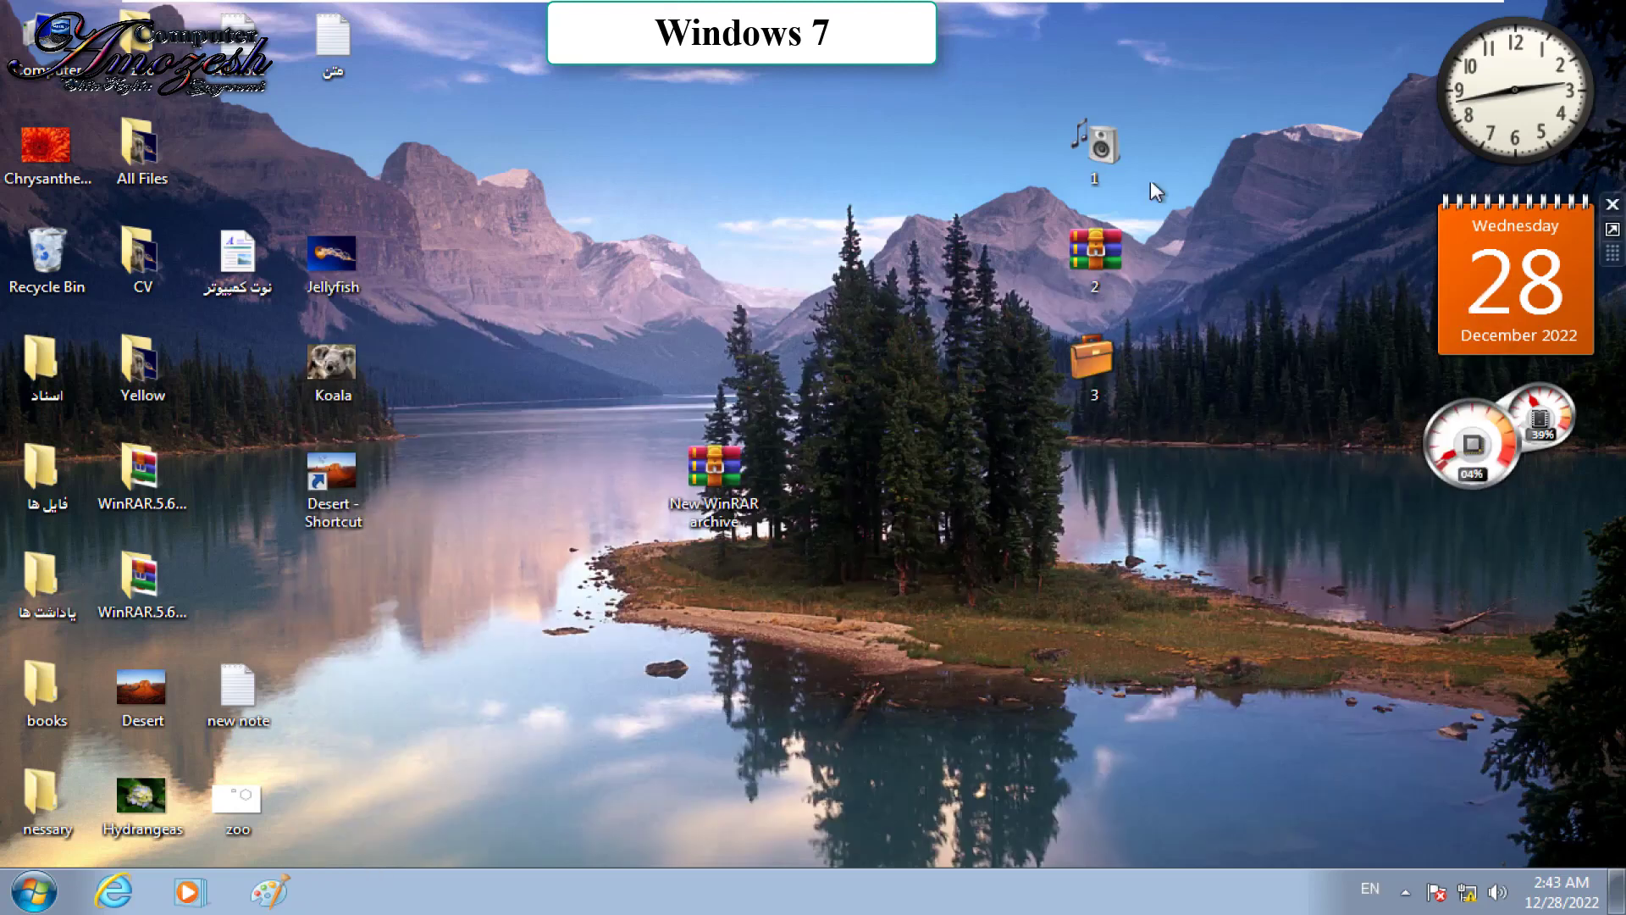
Step: Compress folder 1 into 1.rar on the desktop with a password set and confirmed
right_click(1103, 155)
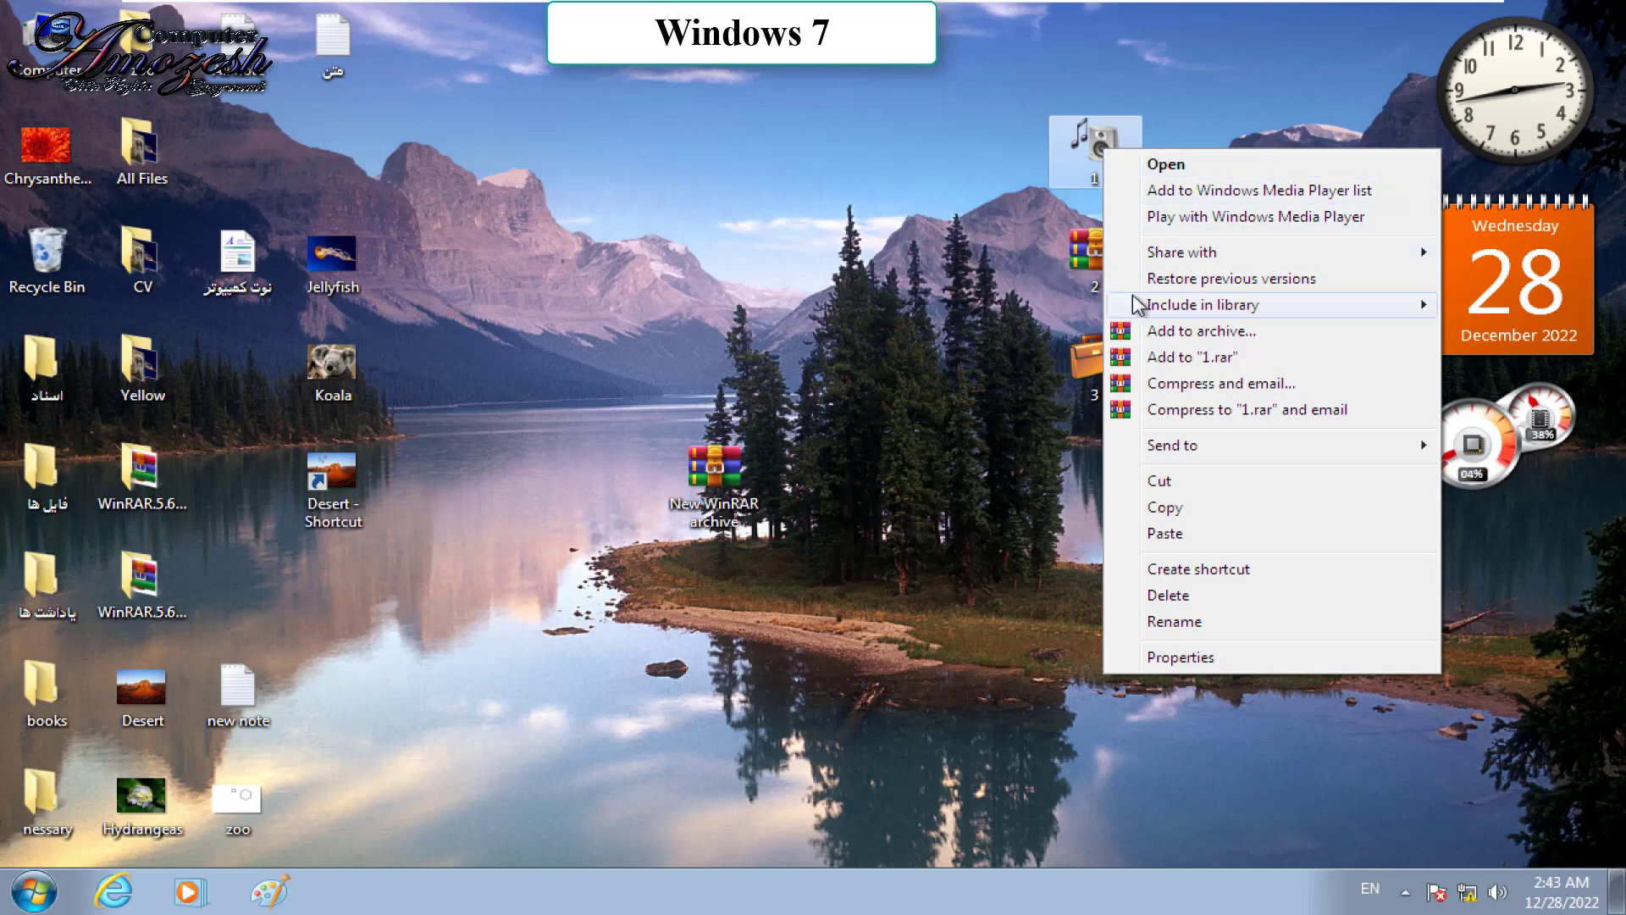
click(1157, 331)
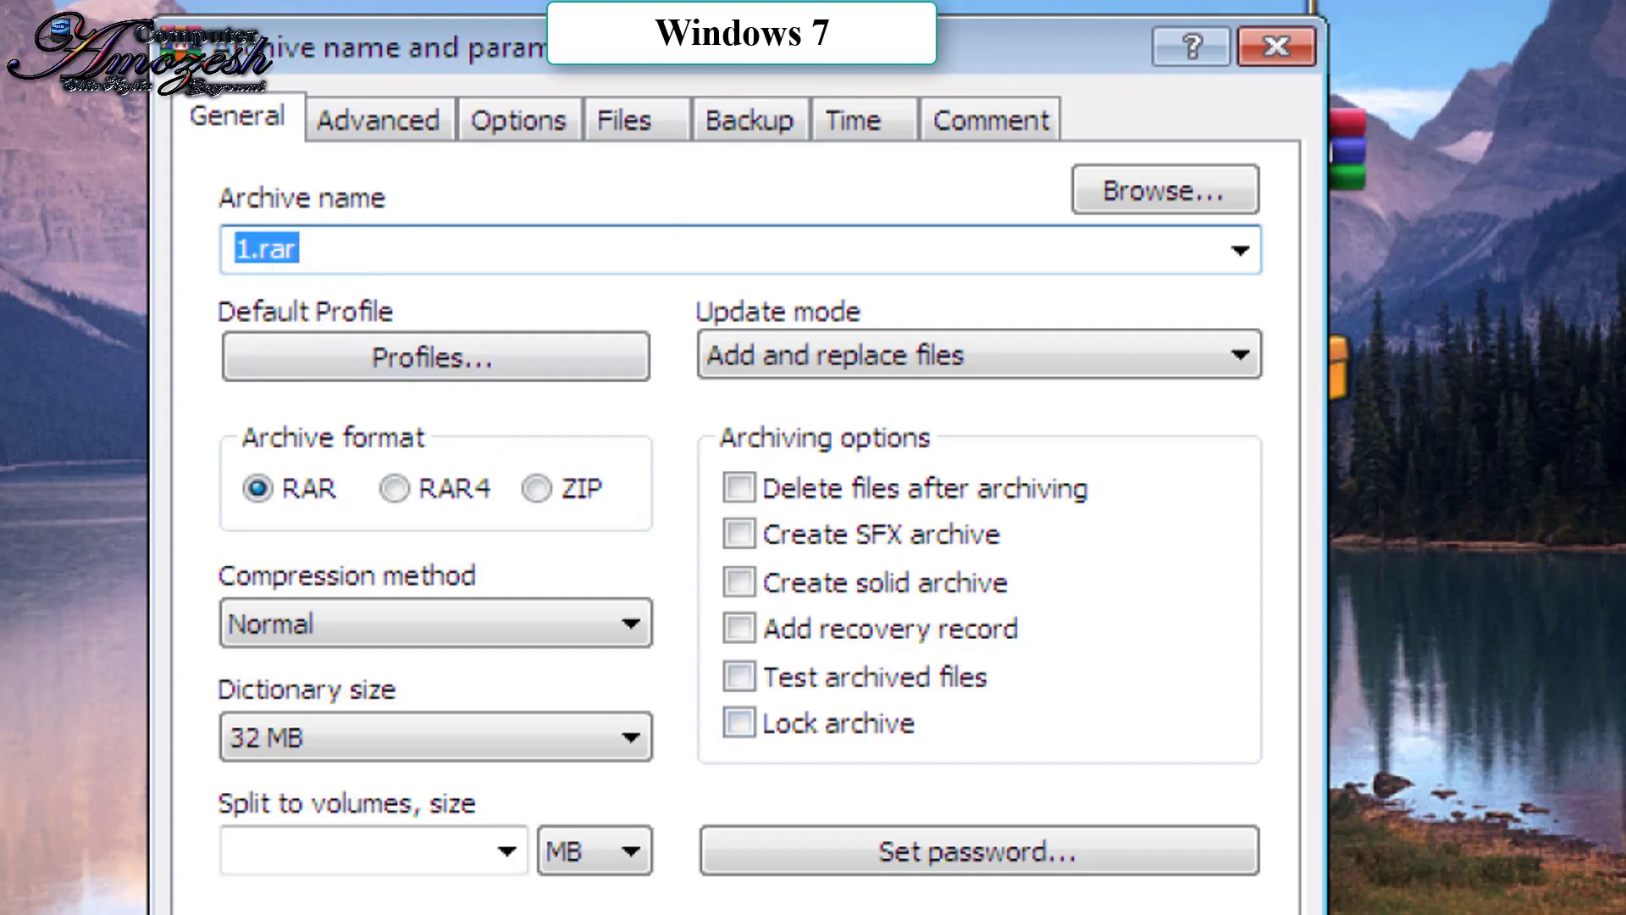
click(947, 846)
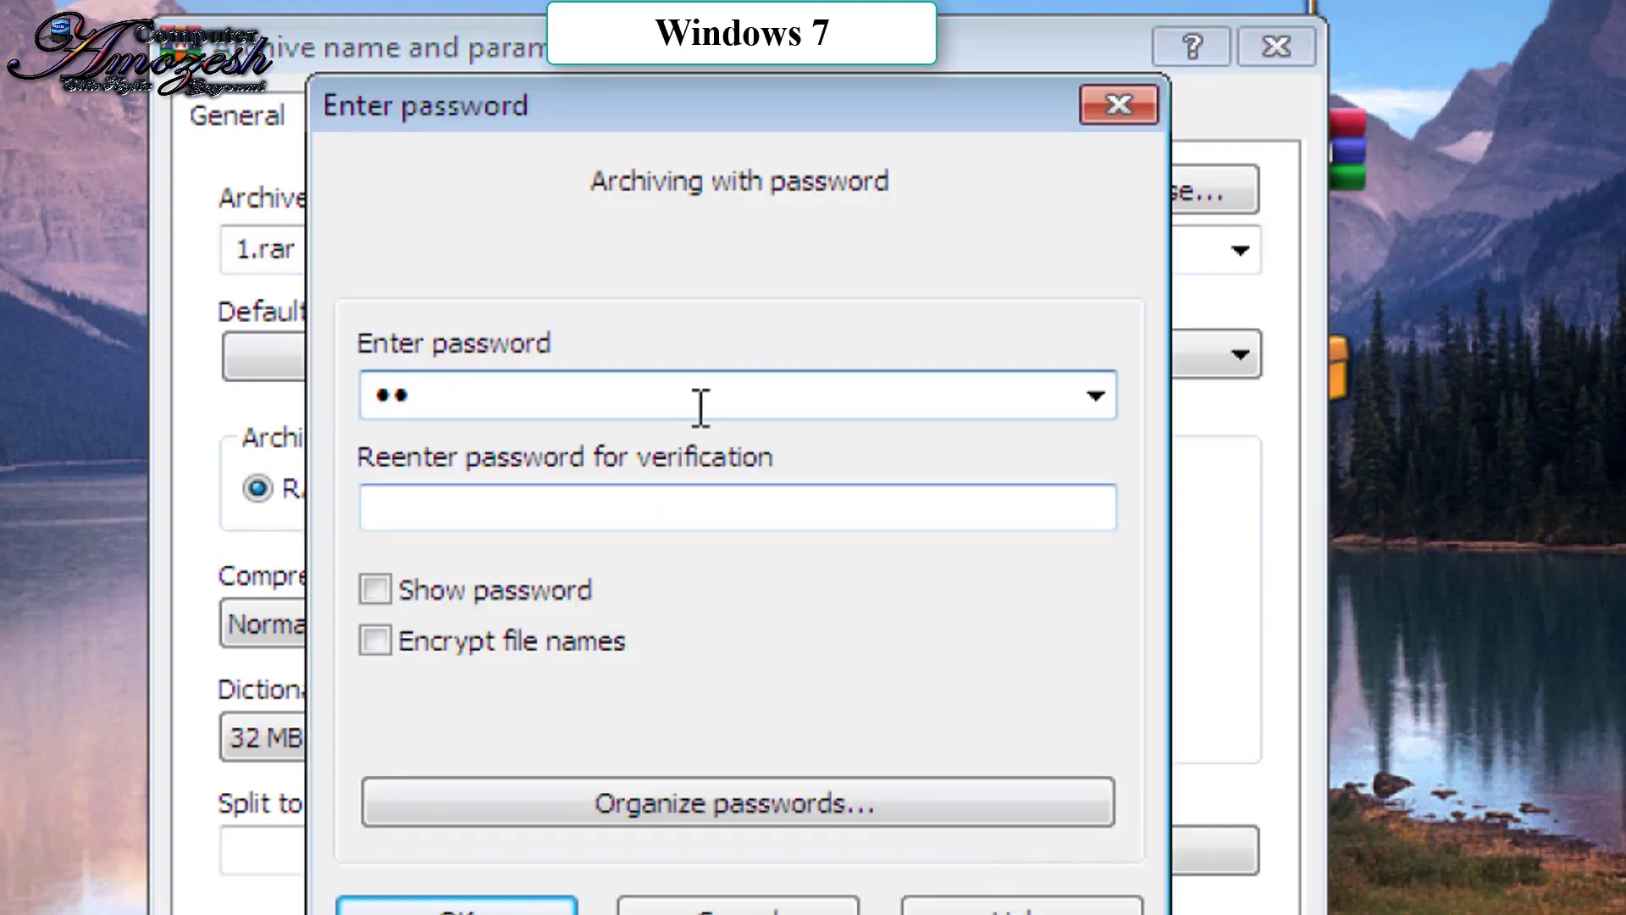
click(711, 500)
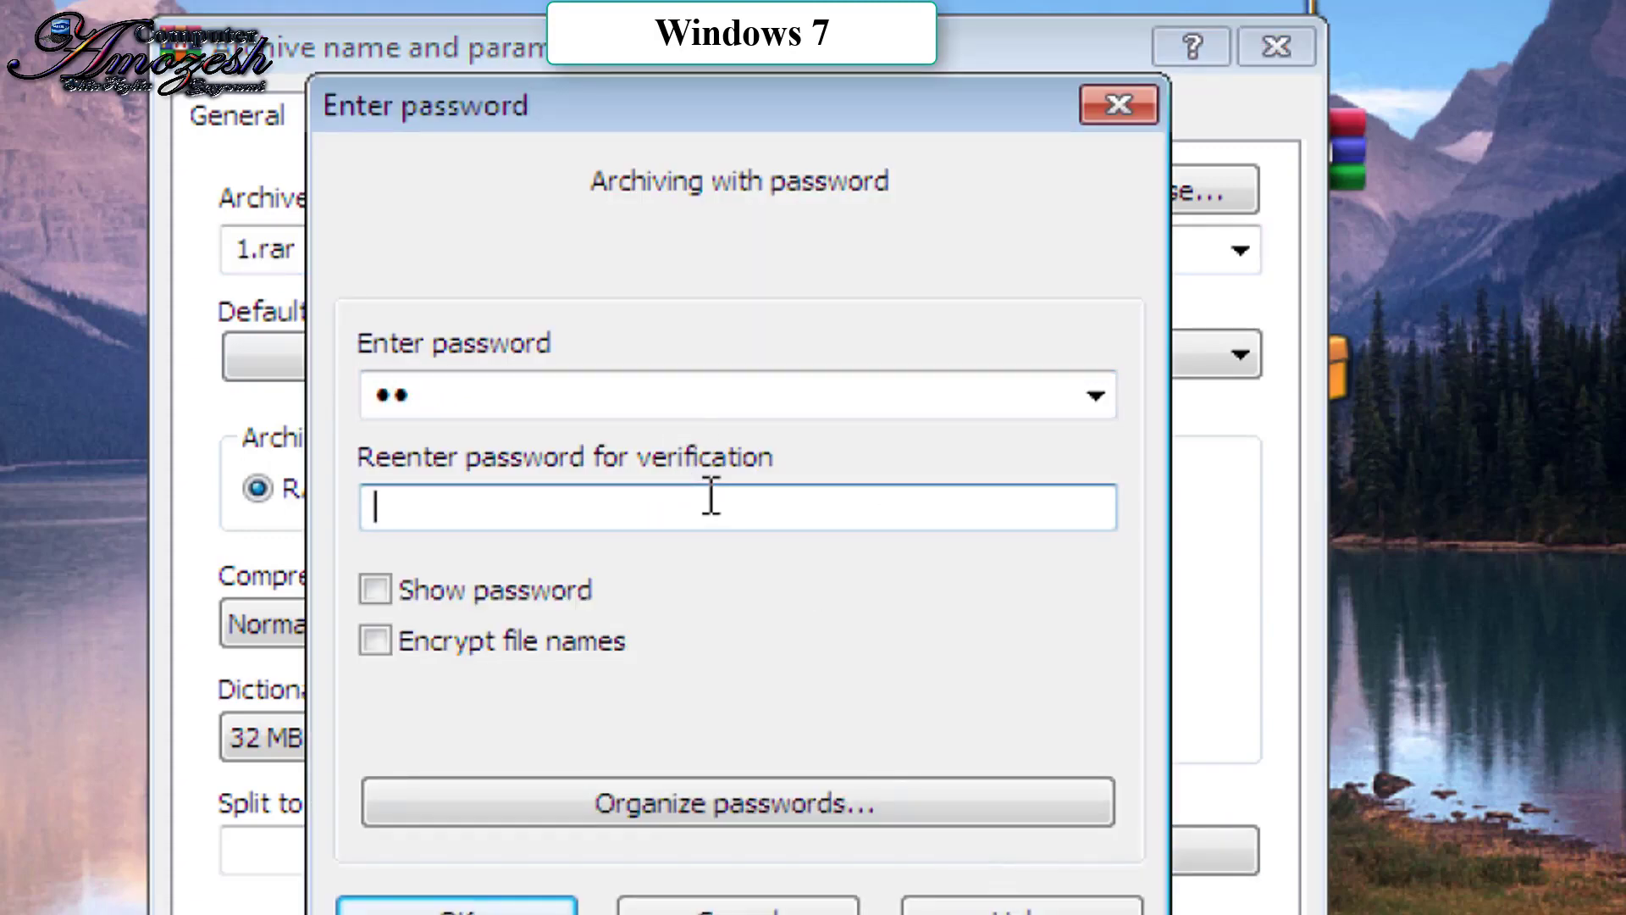
text(12)
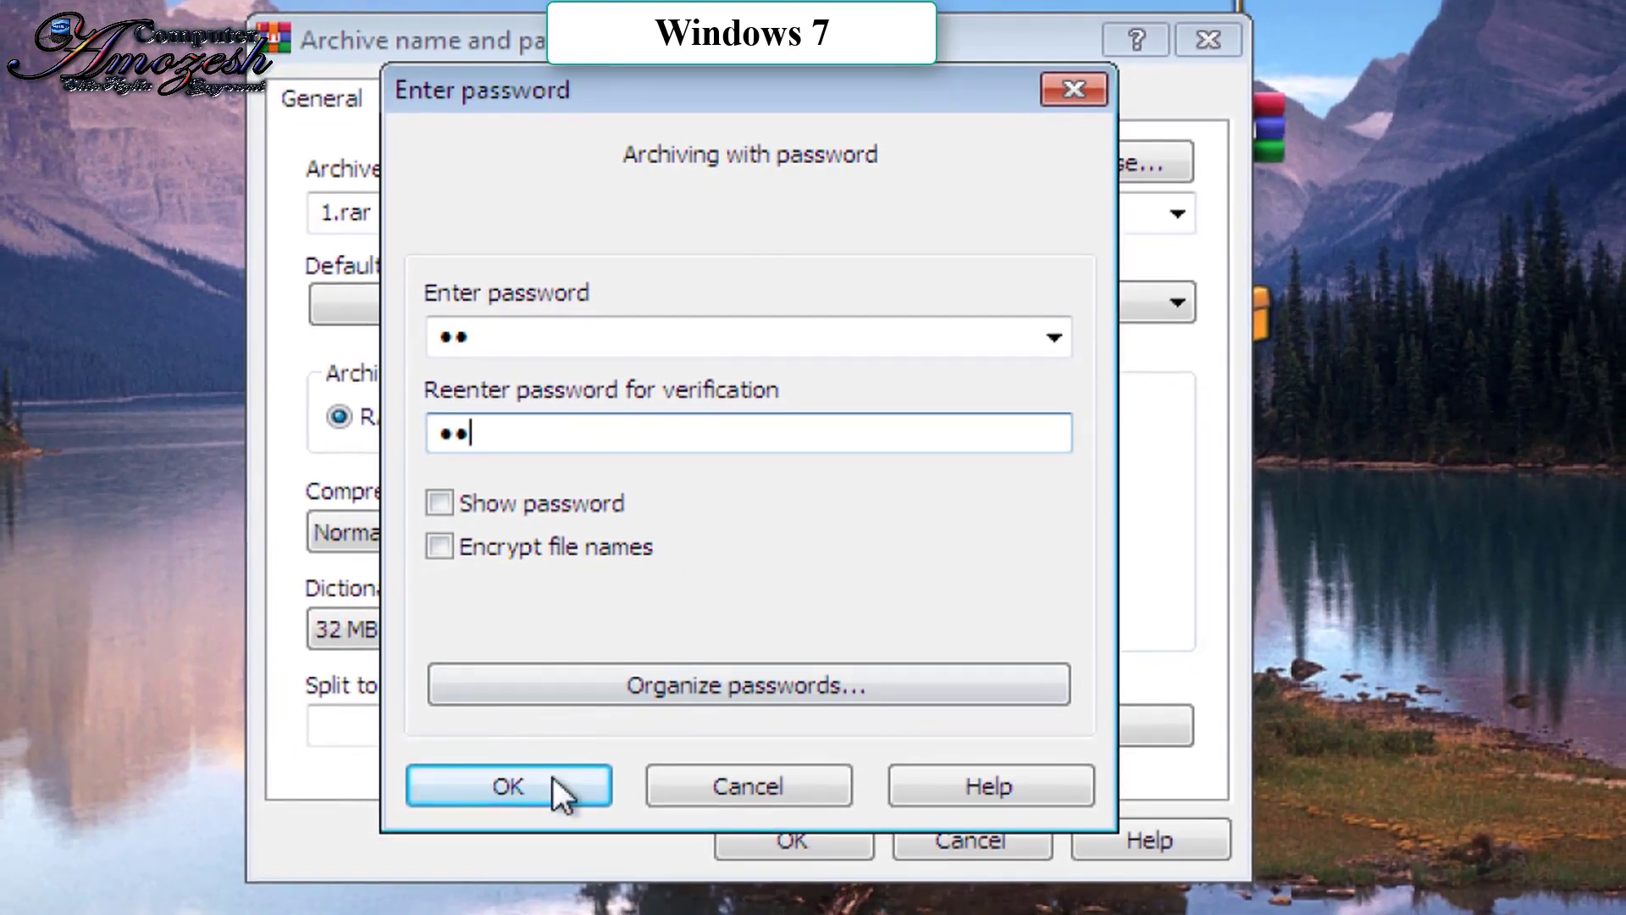
click(508, 786)
click(729, 840)
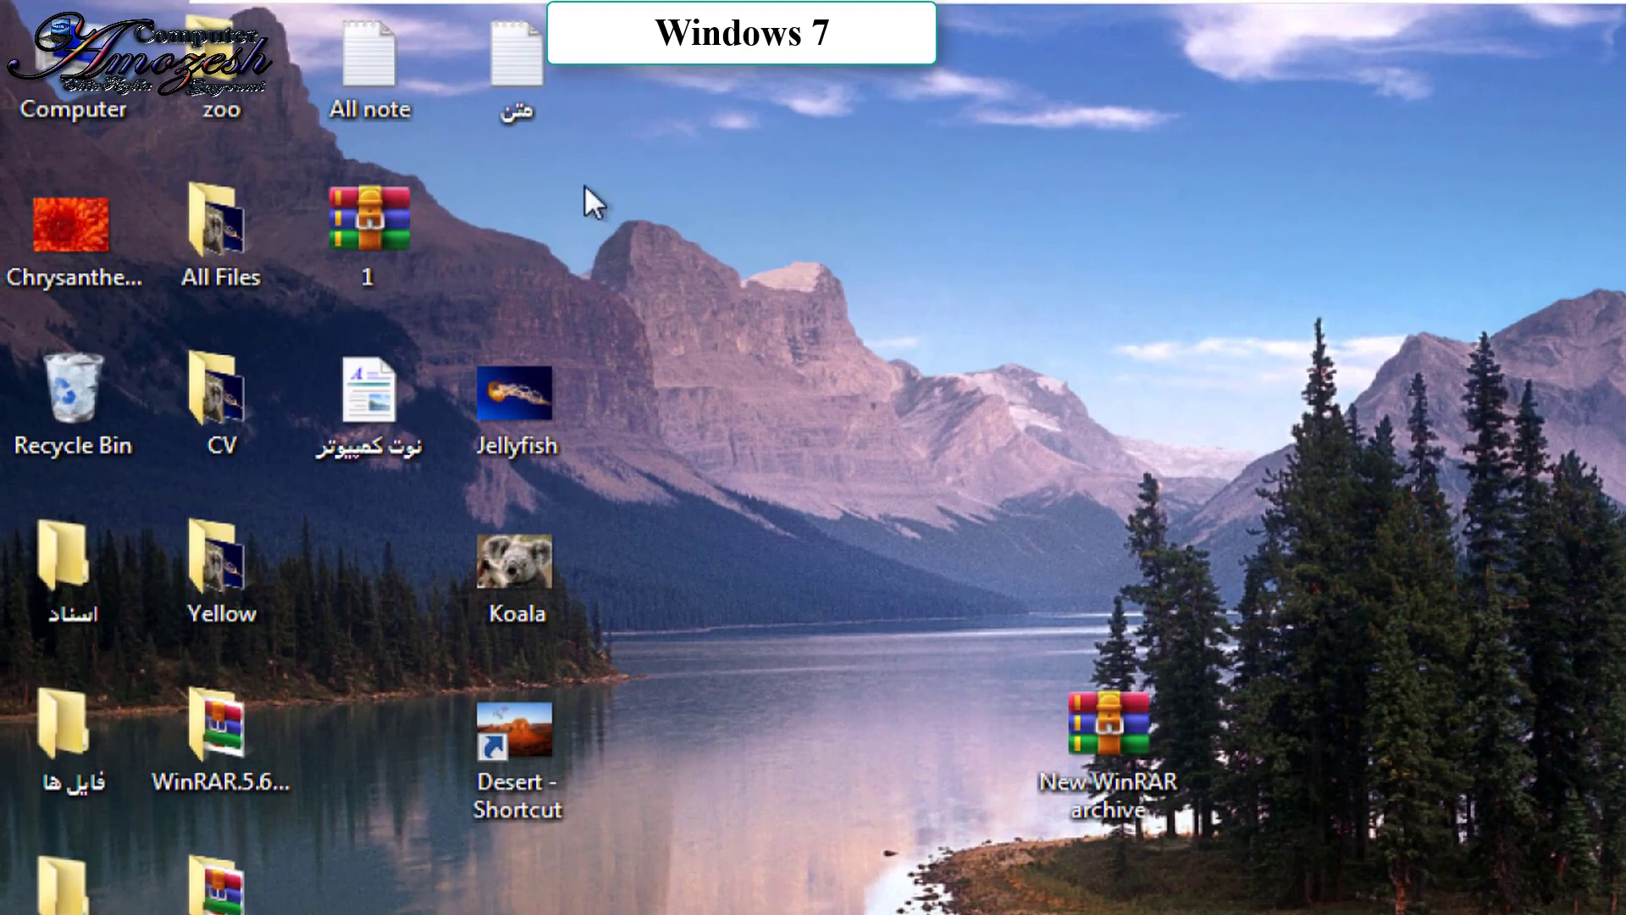
Step: Open Flower.bmp from folder 1 inside 1.rar, entering the archive password
double_click(379, 216)
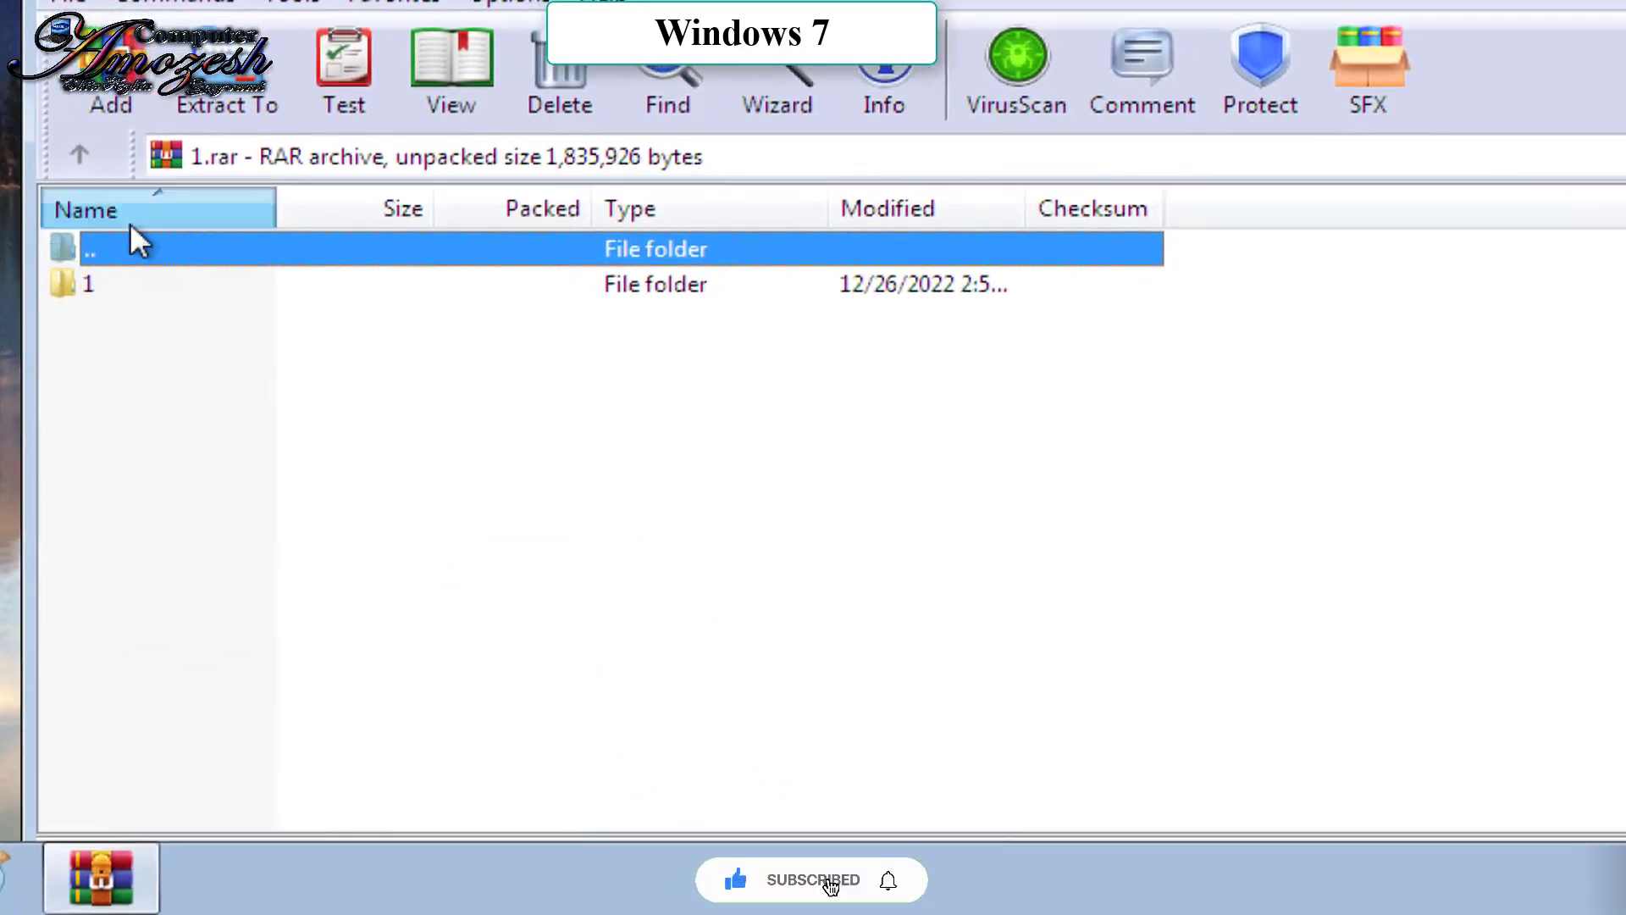
double_click(80, 288)
click(113, 322)
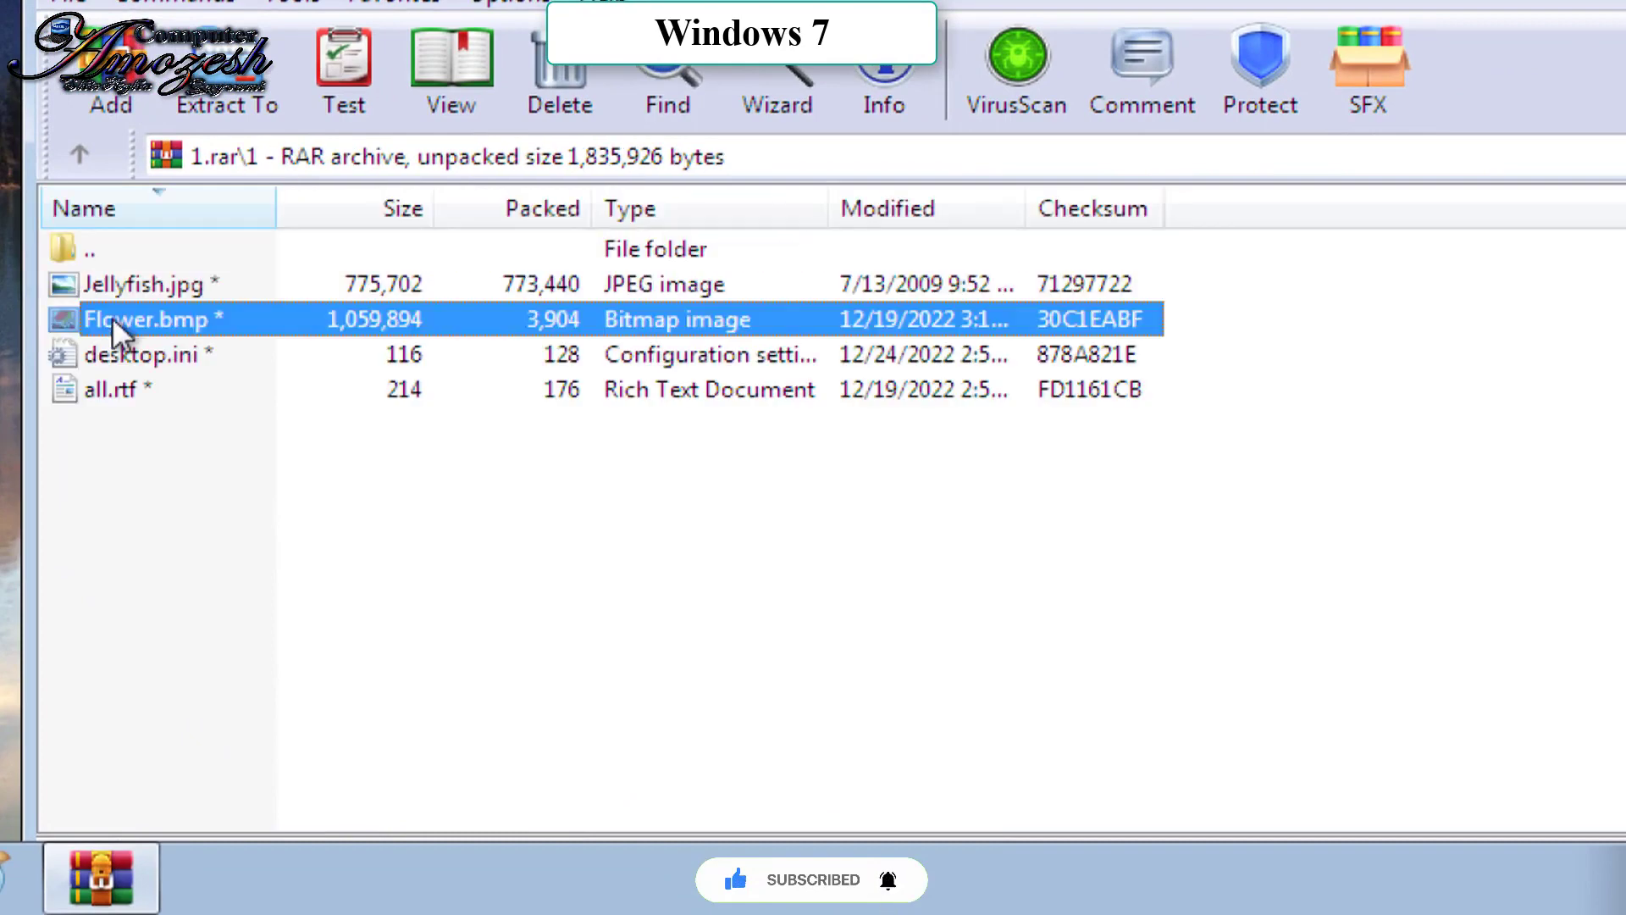
double_click(112, 322)
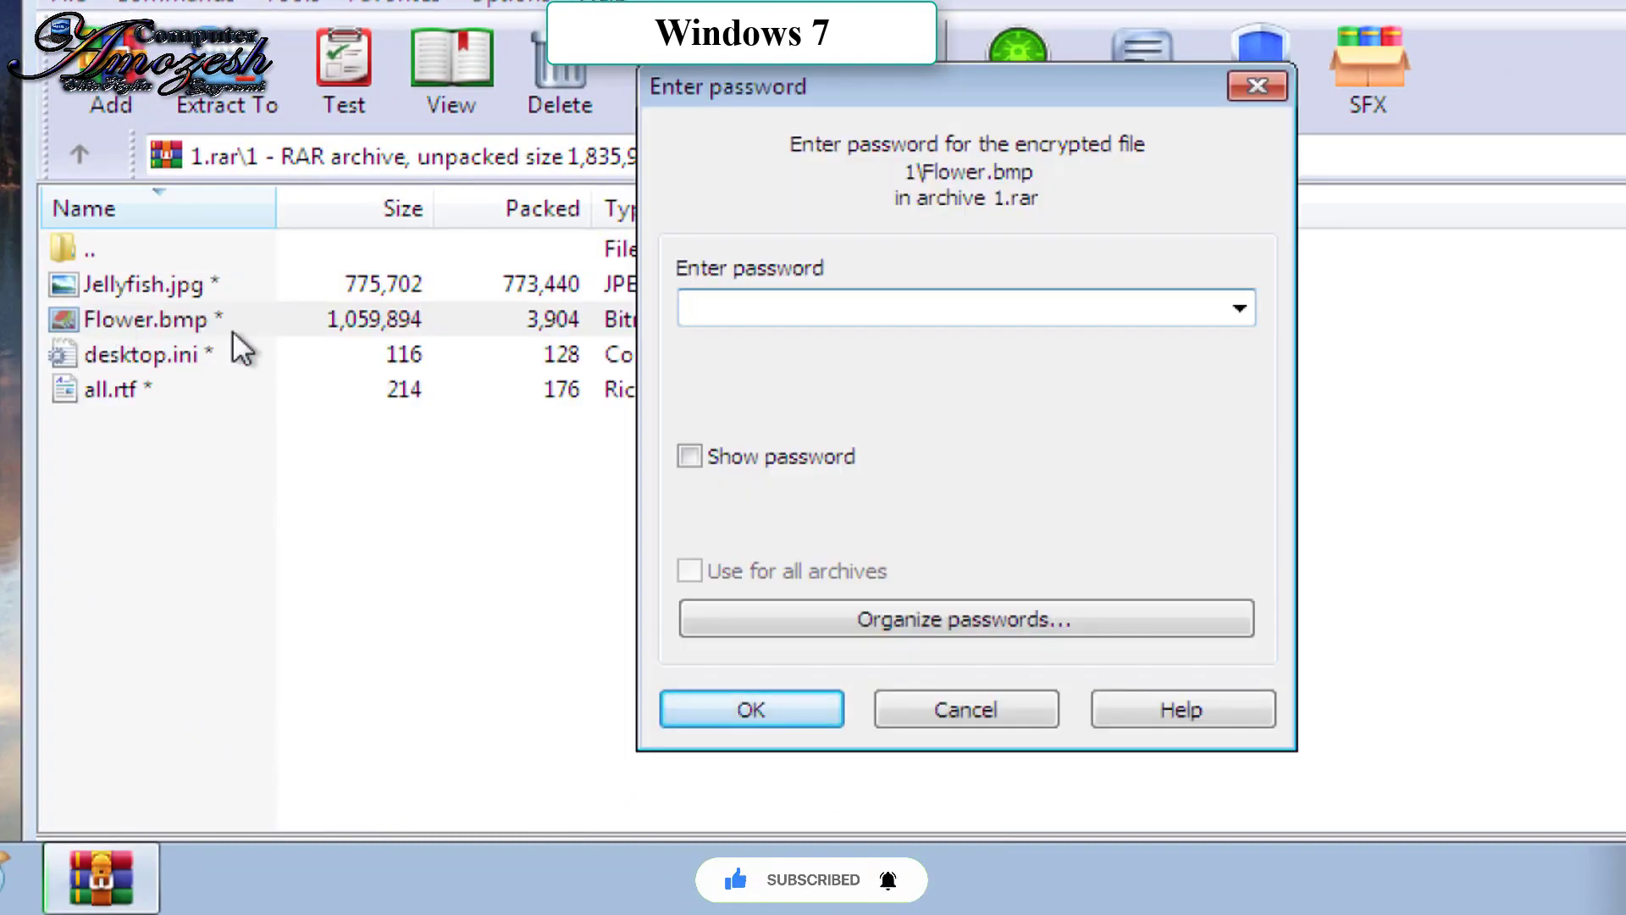
text(12)
key(Return)
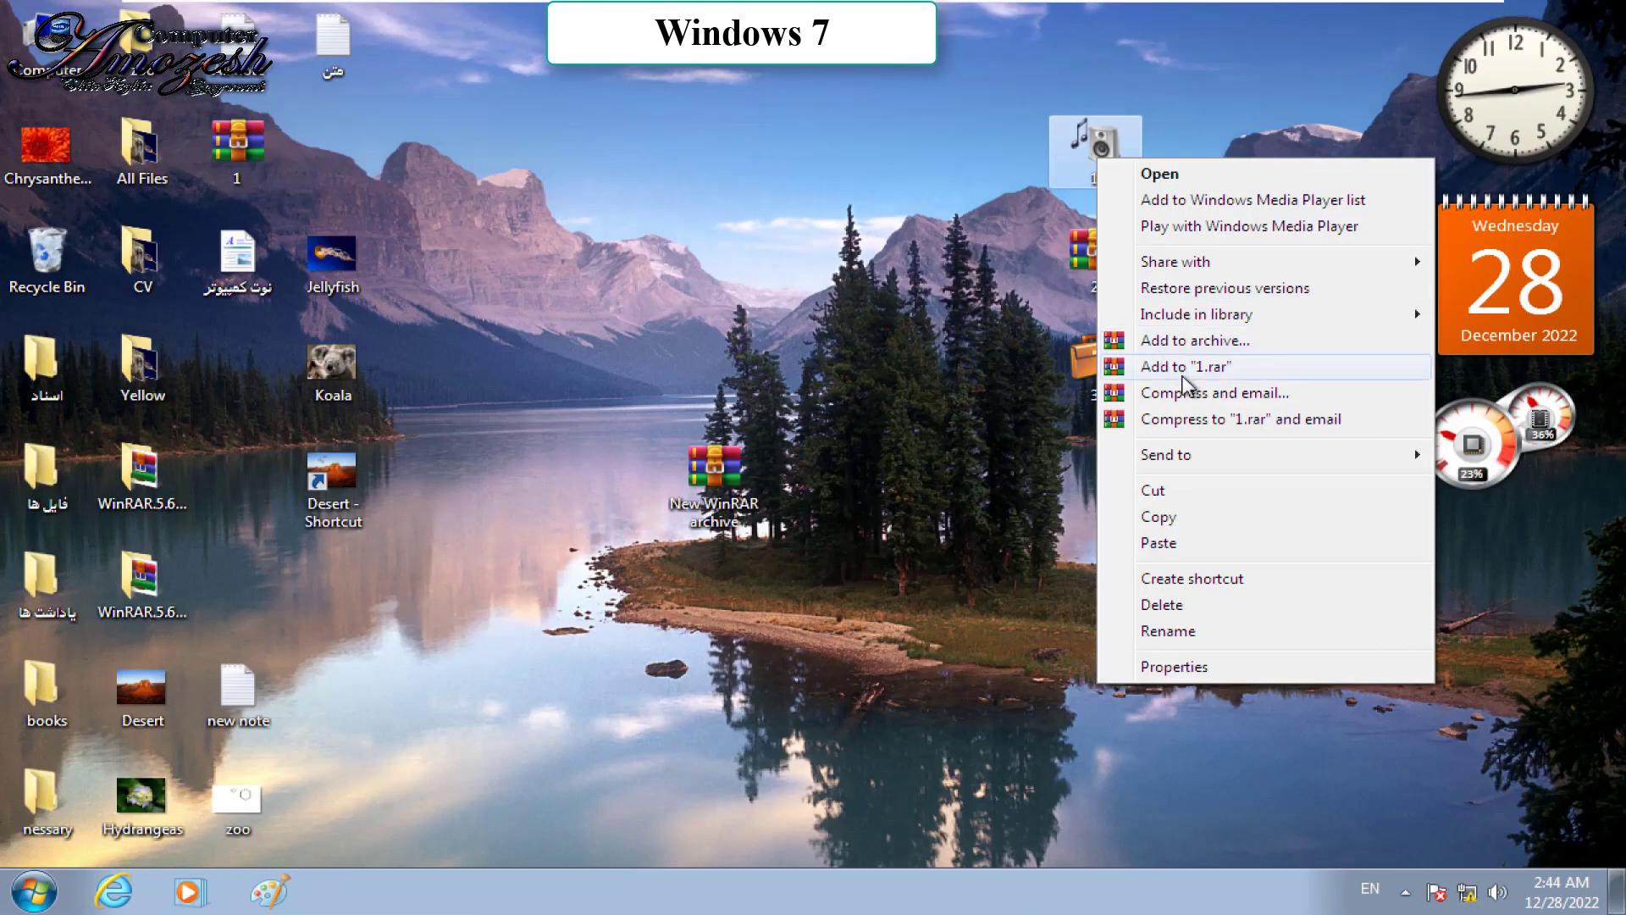
Step: Delete the 1 archive from the desktop to the Recycle Bin
click(225, 161)
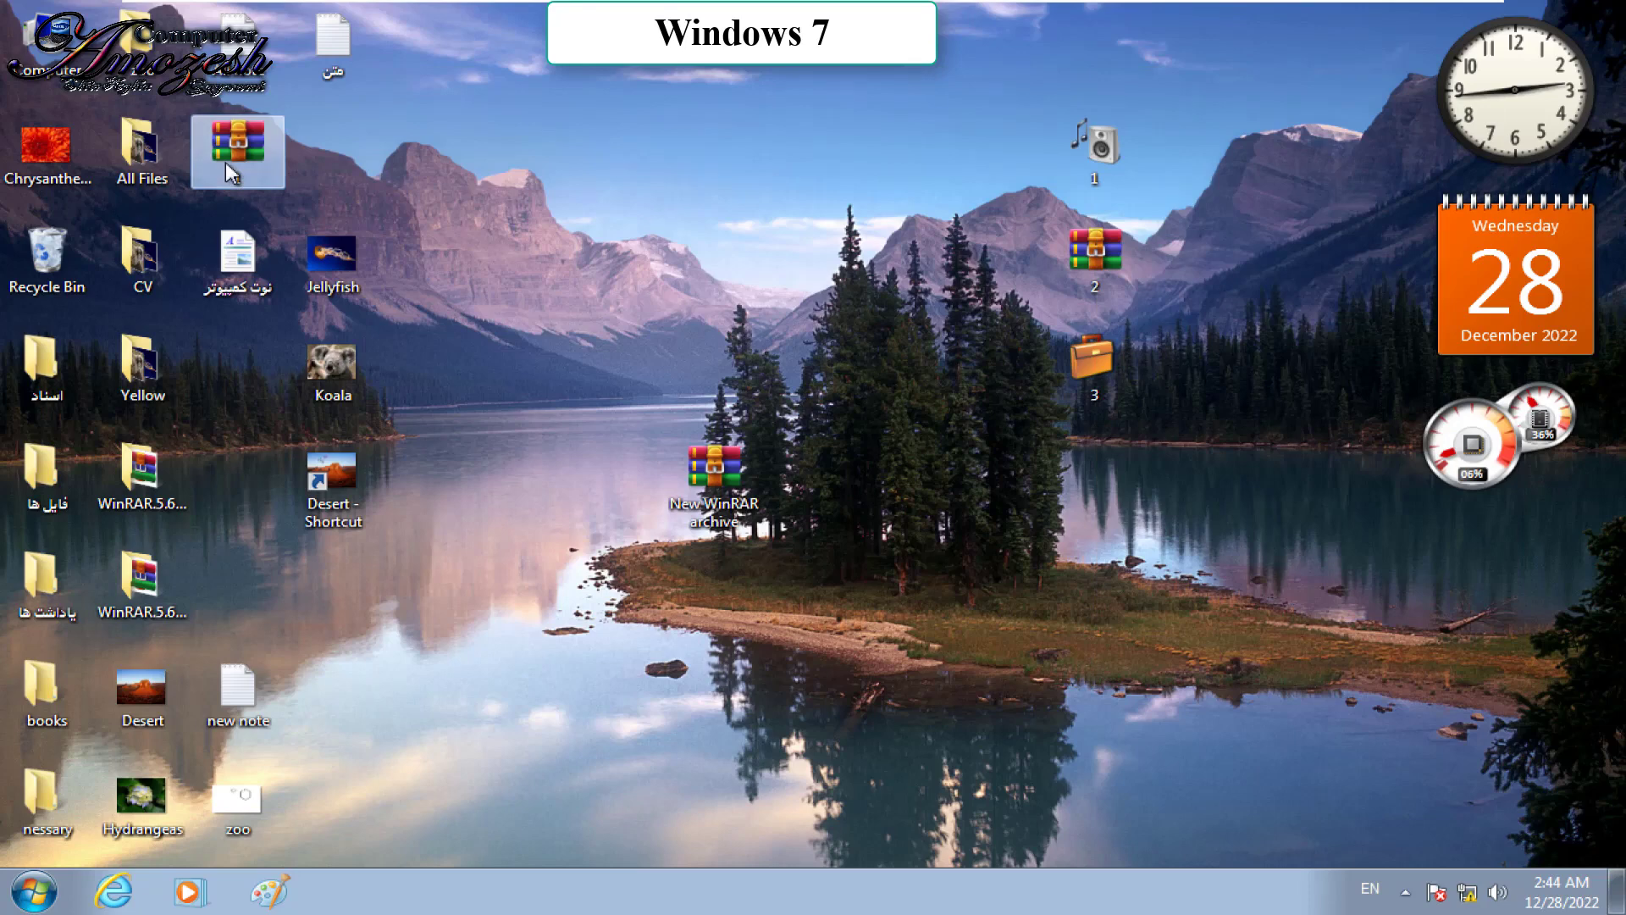
key(Delete)
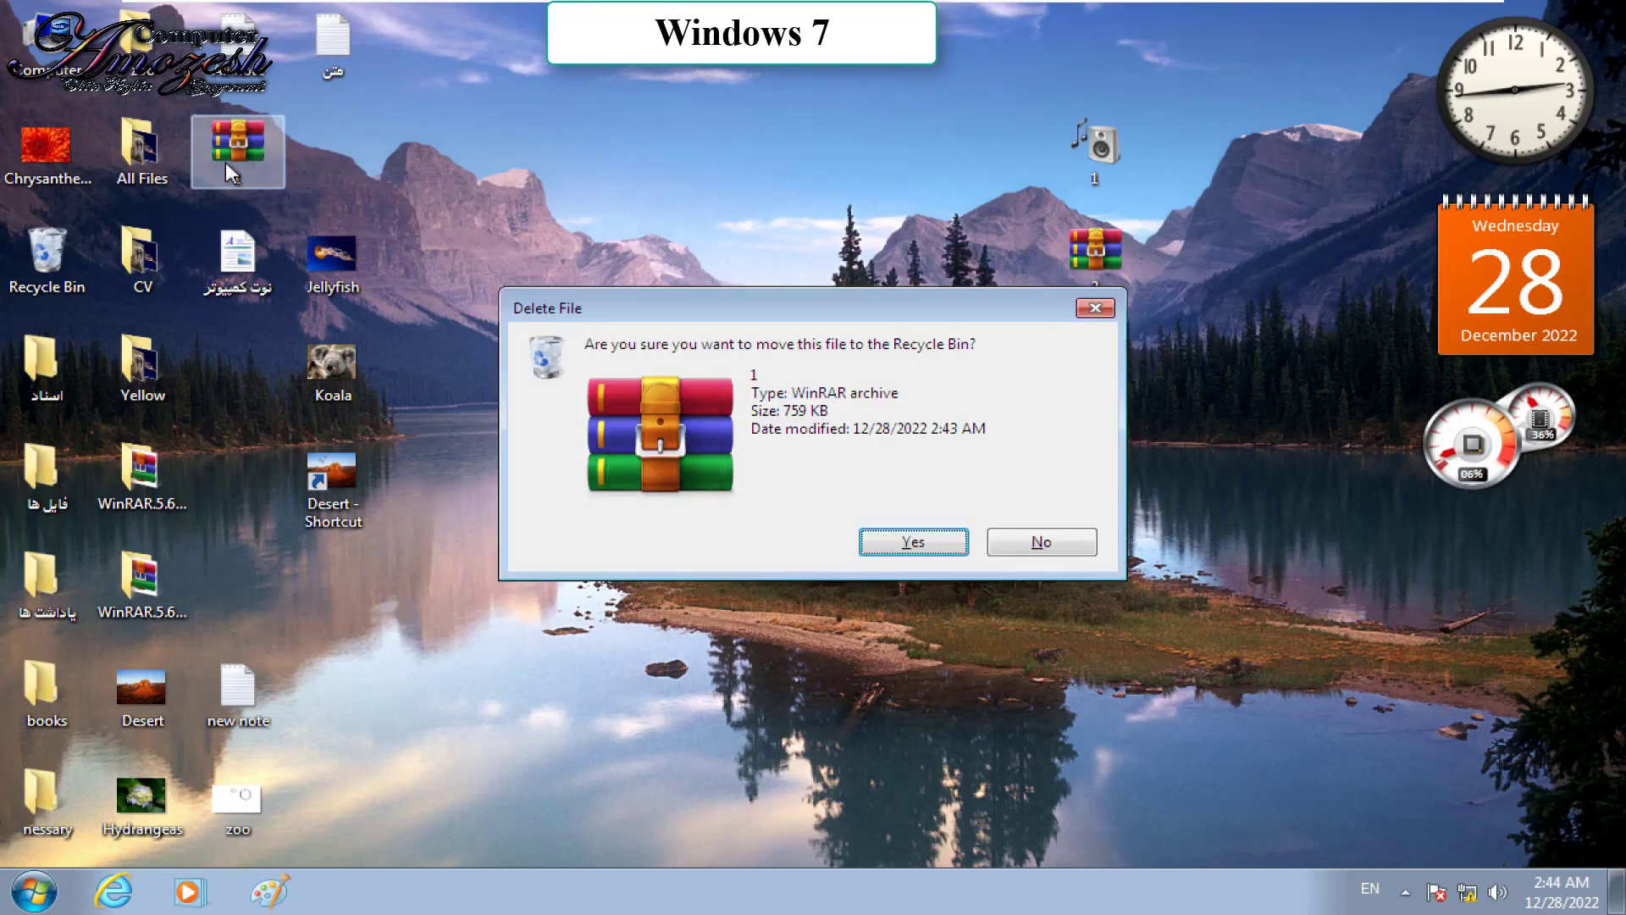
key(Return)
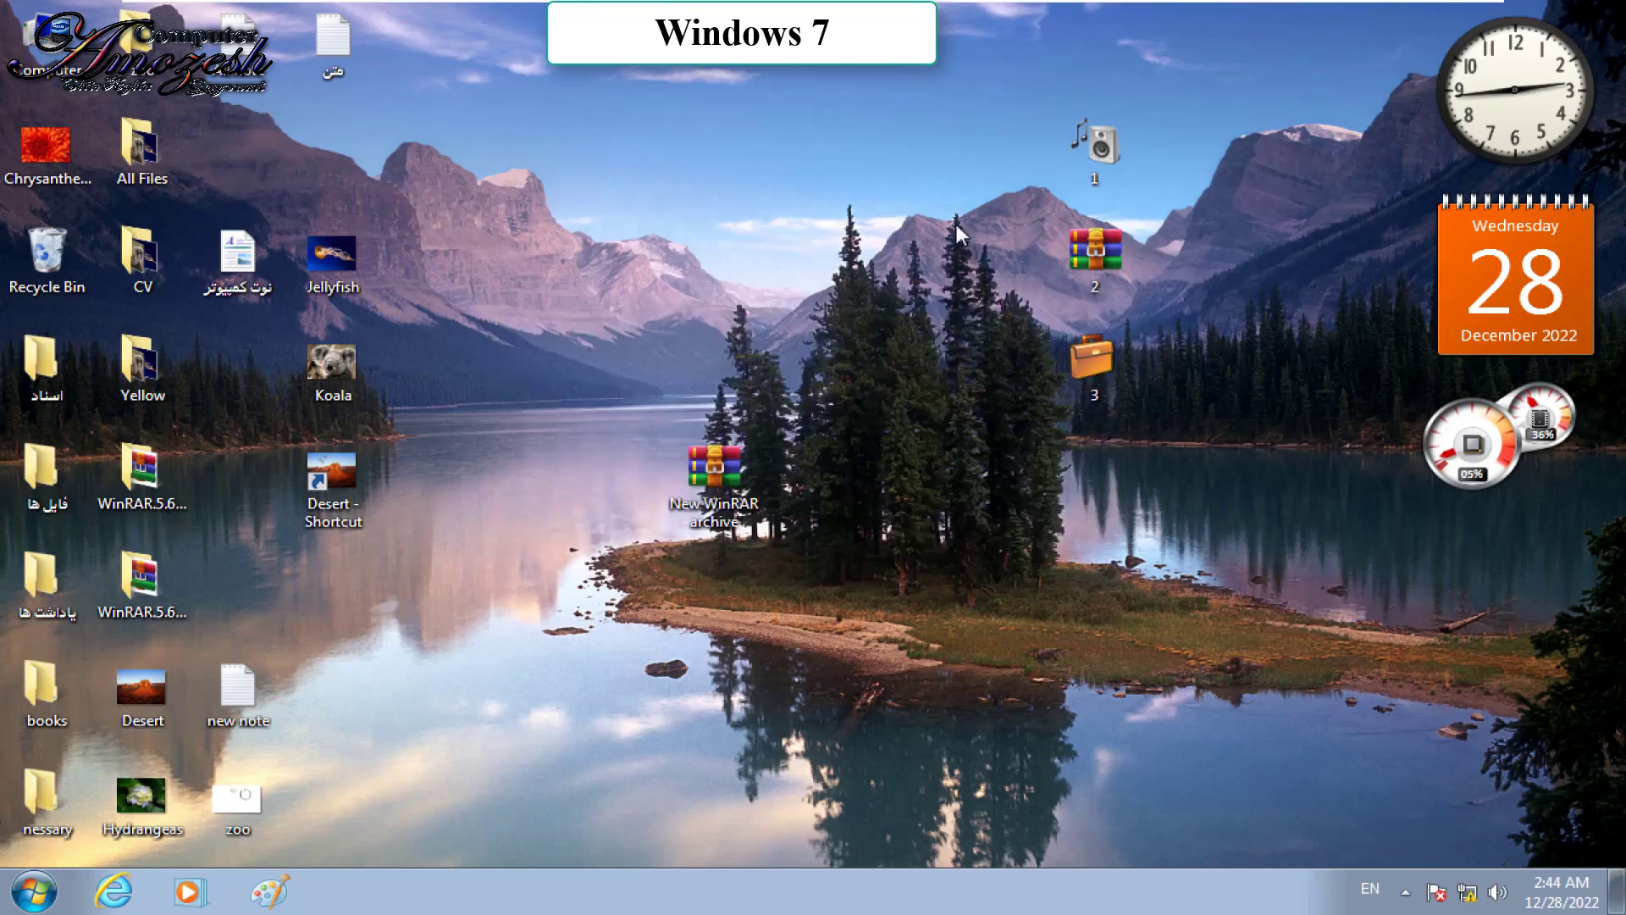
right_click(1106, 132)
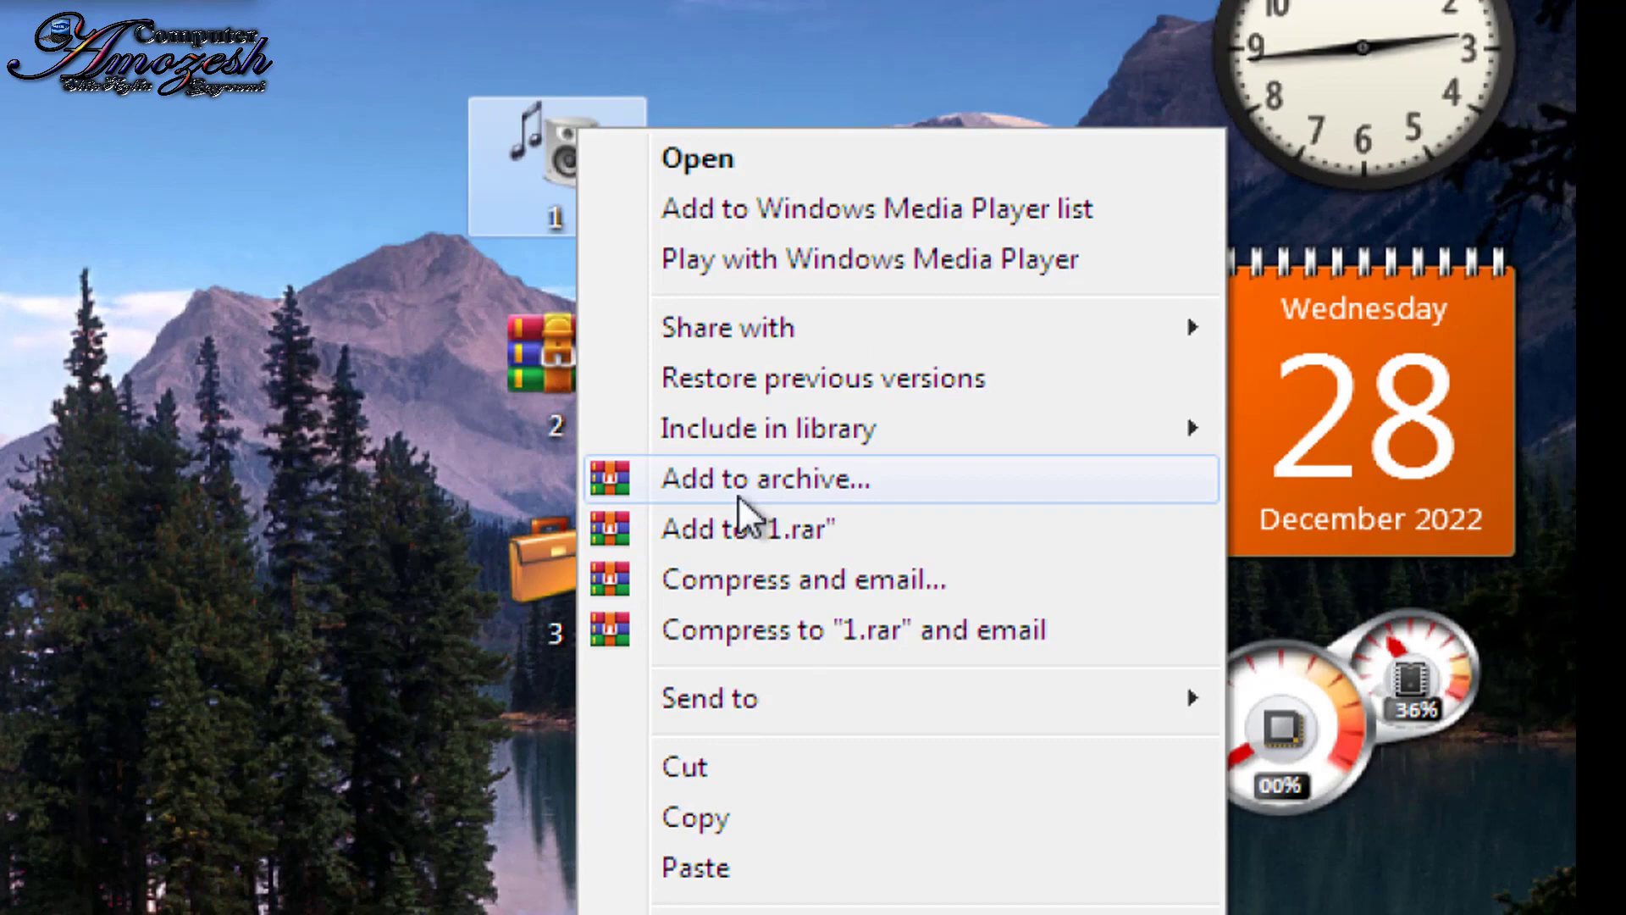
click(738, 494)
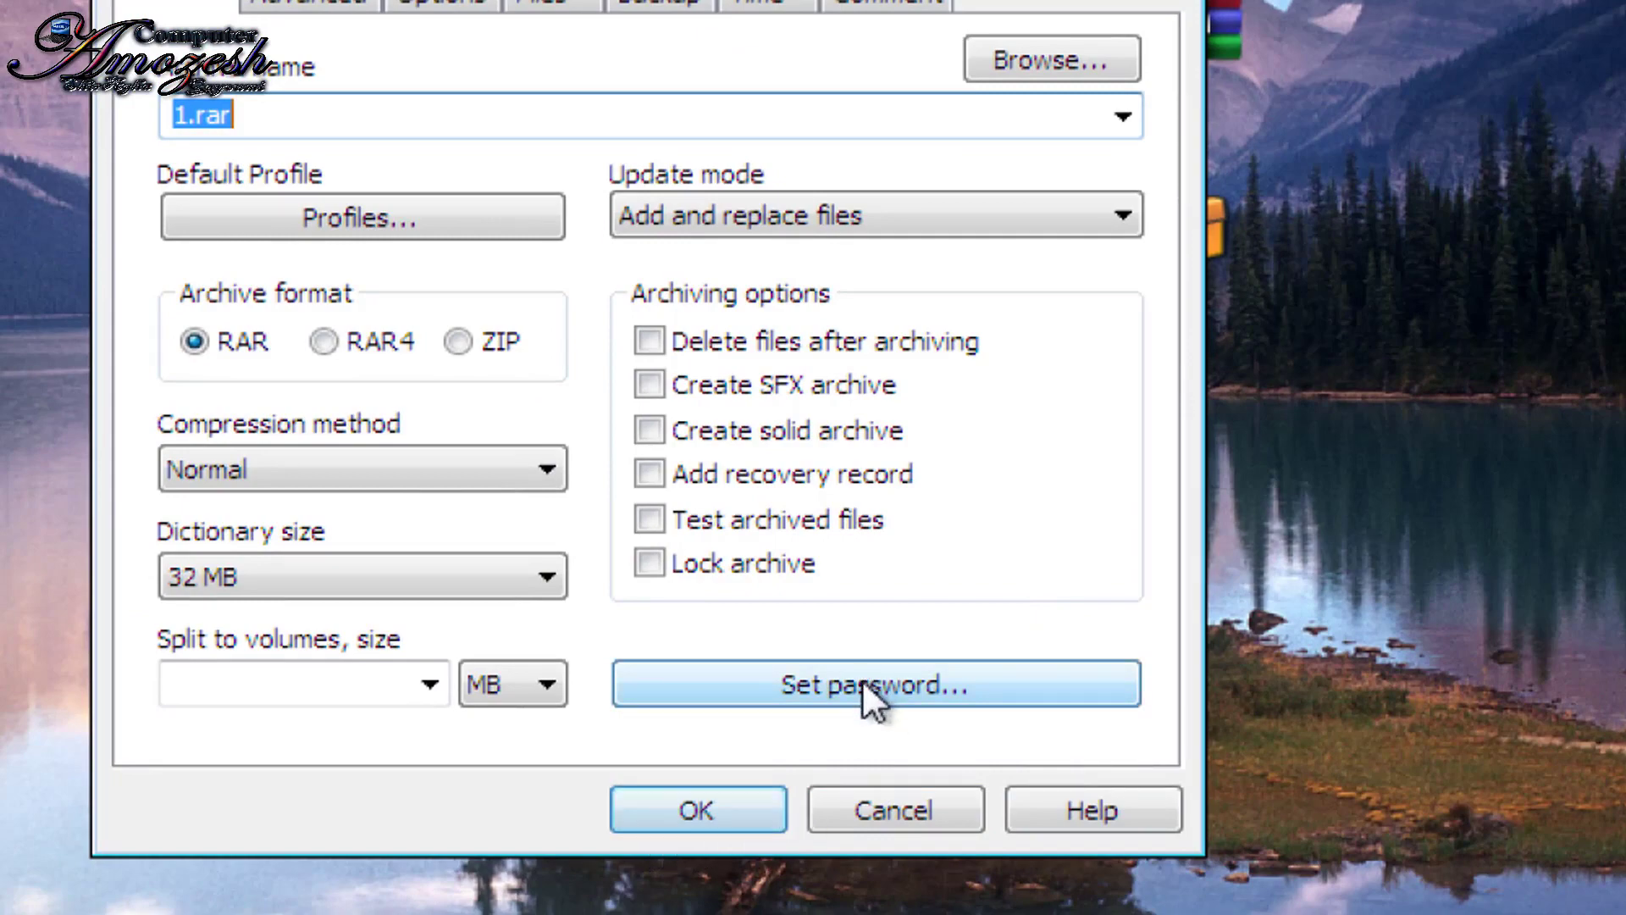
click(917, 809)
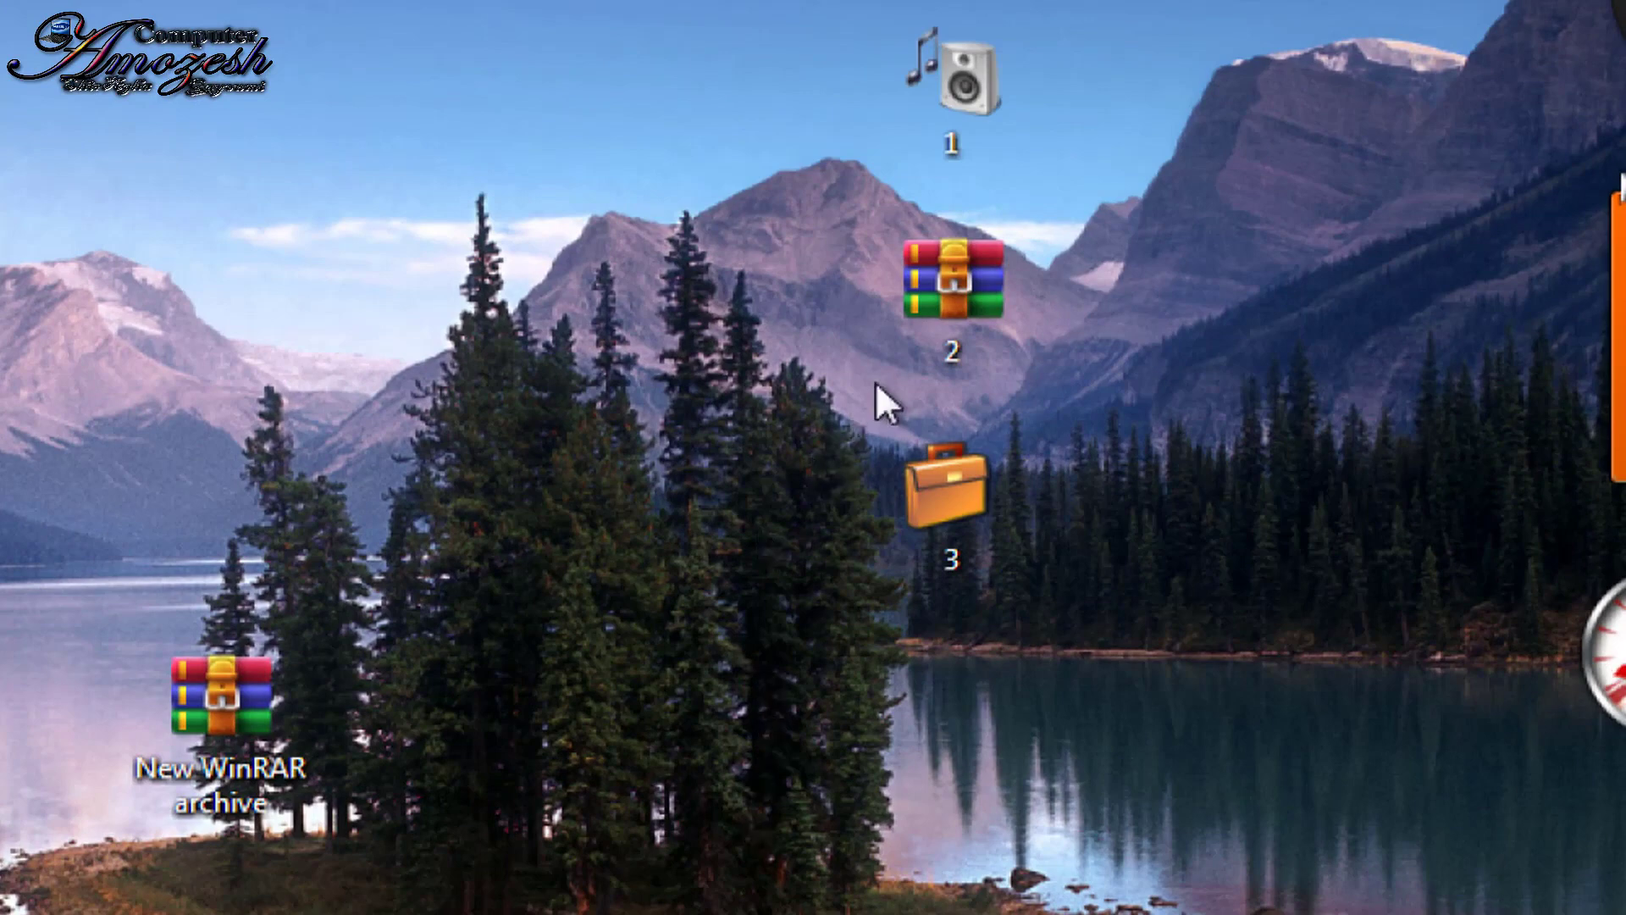
right_click(949, 117)
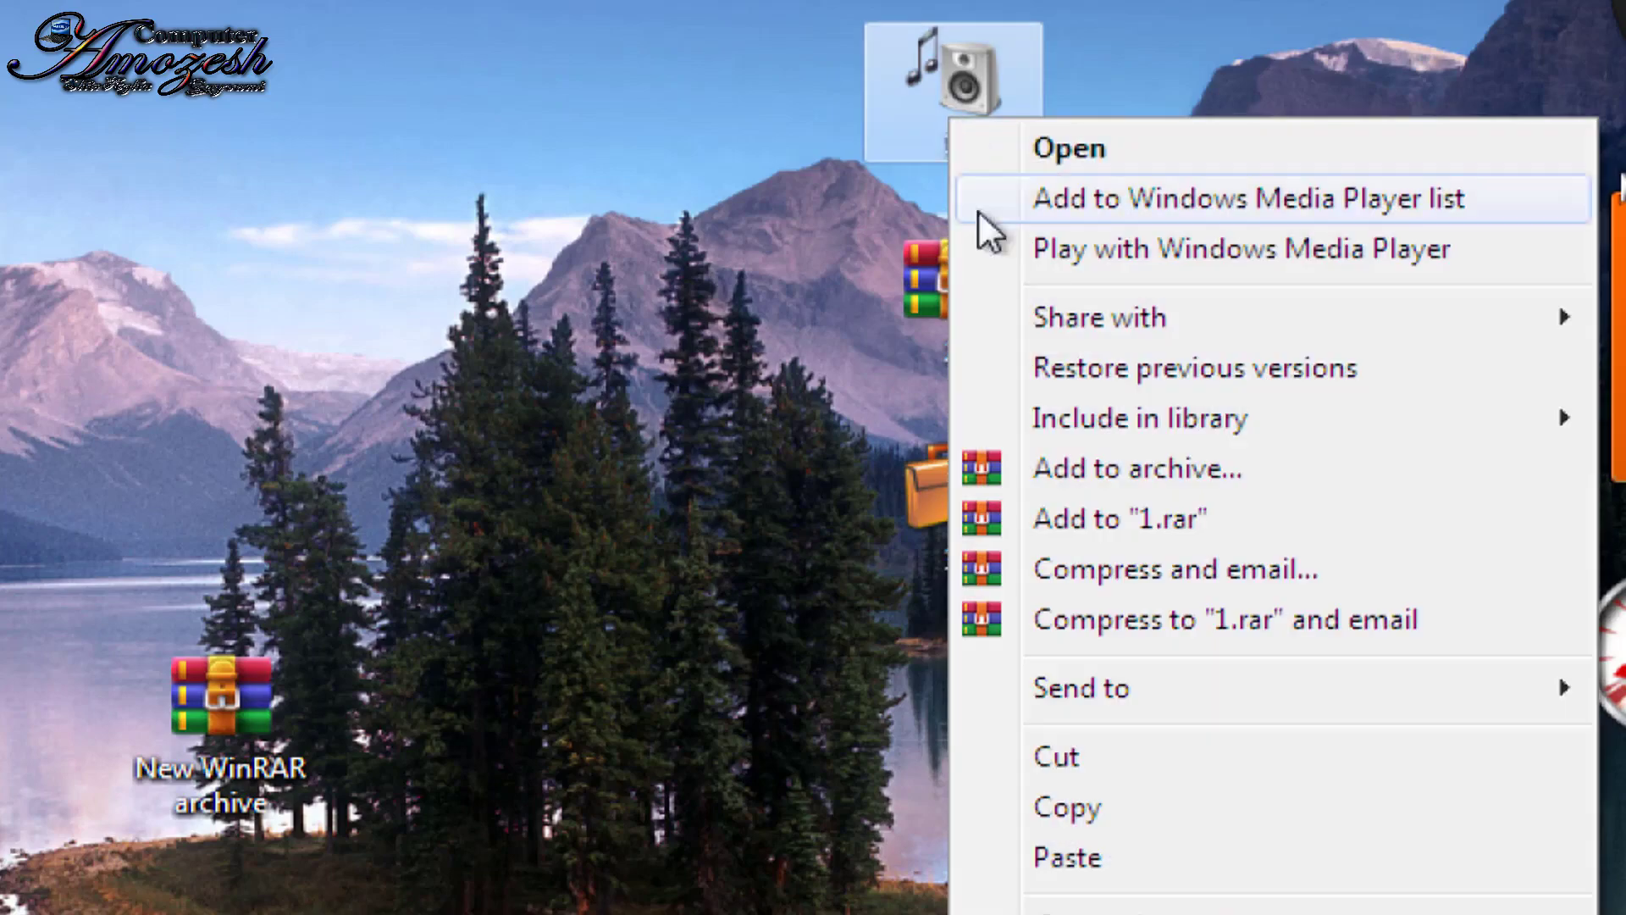
Step: Compress folder 1 to 1.rar, view Flower.bmp from it, then close the viewer and WinRAR
click(1050, 524)
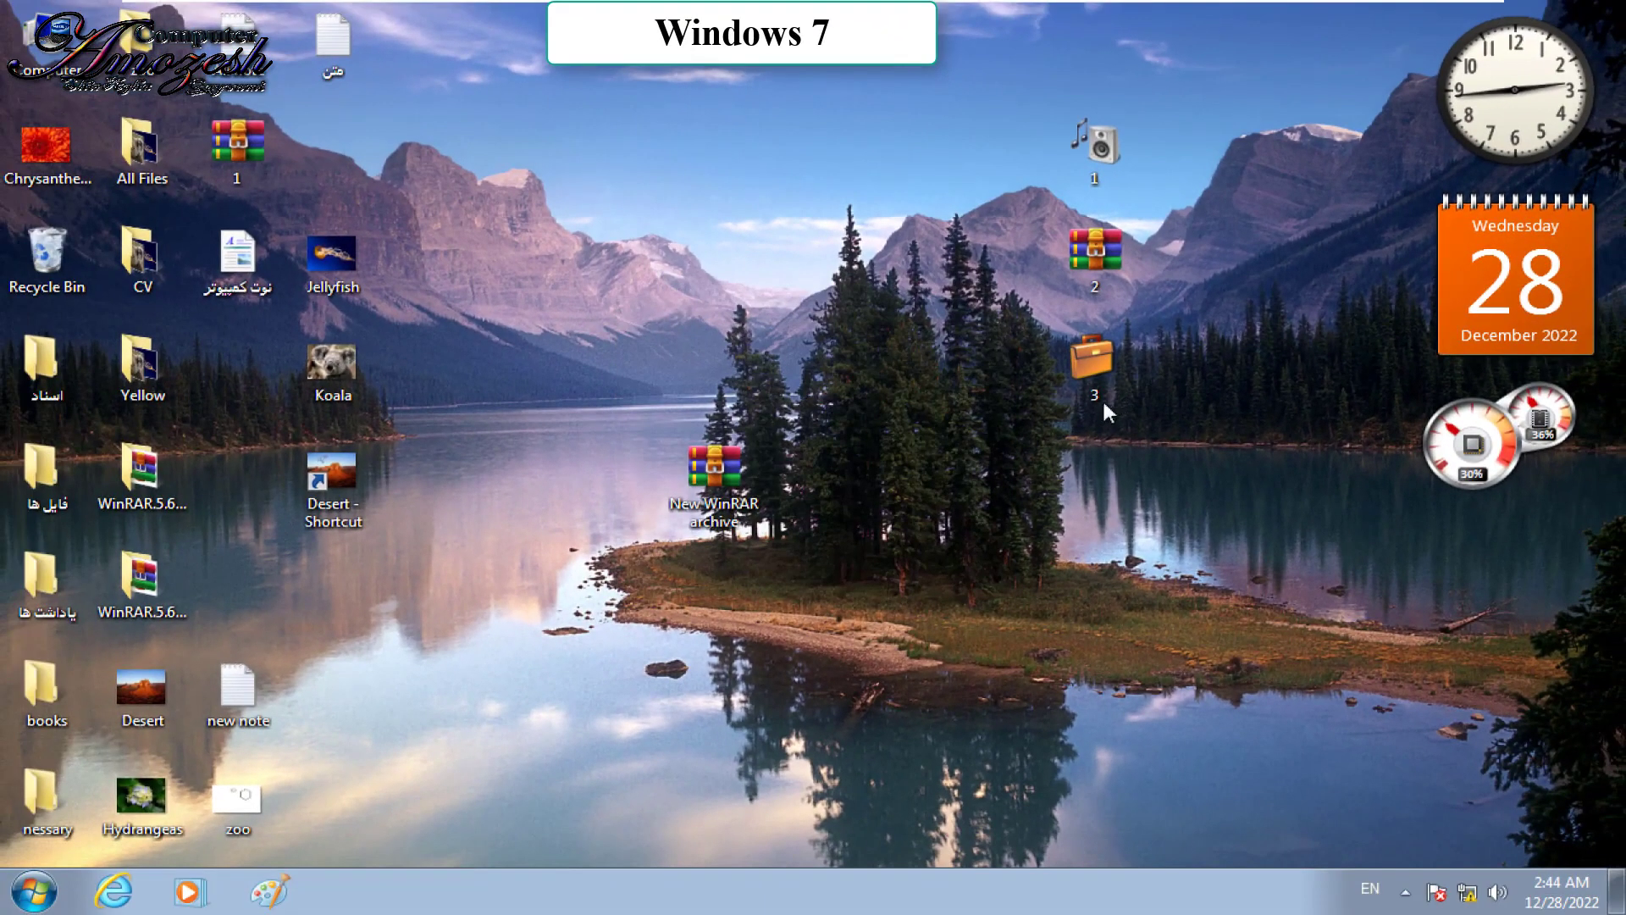
double_click(241, 166)
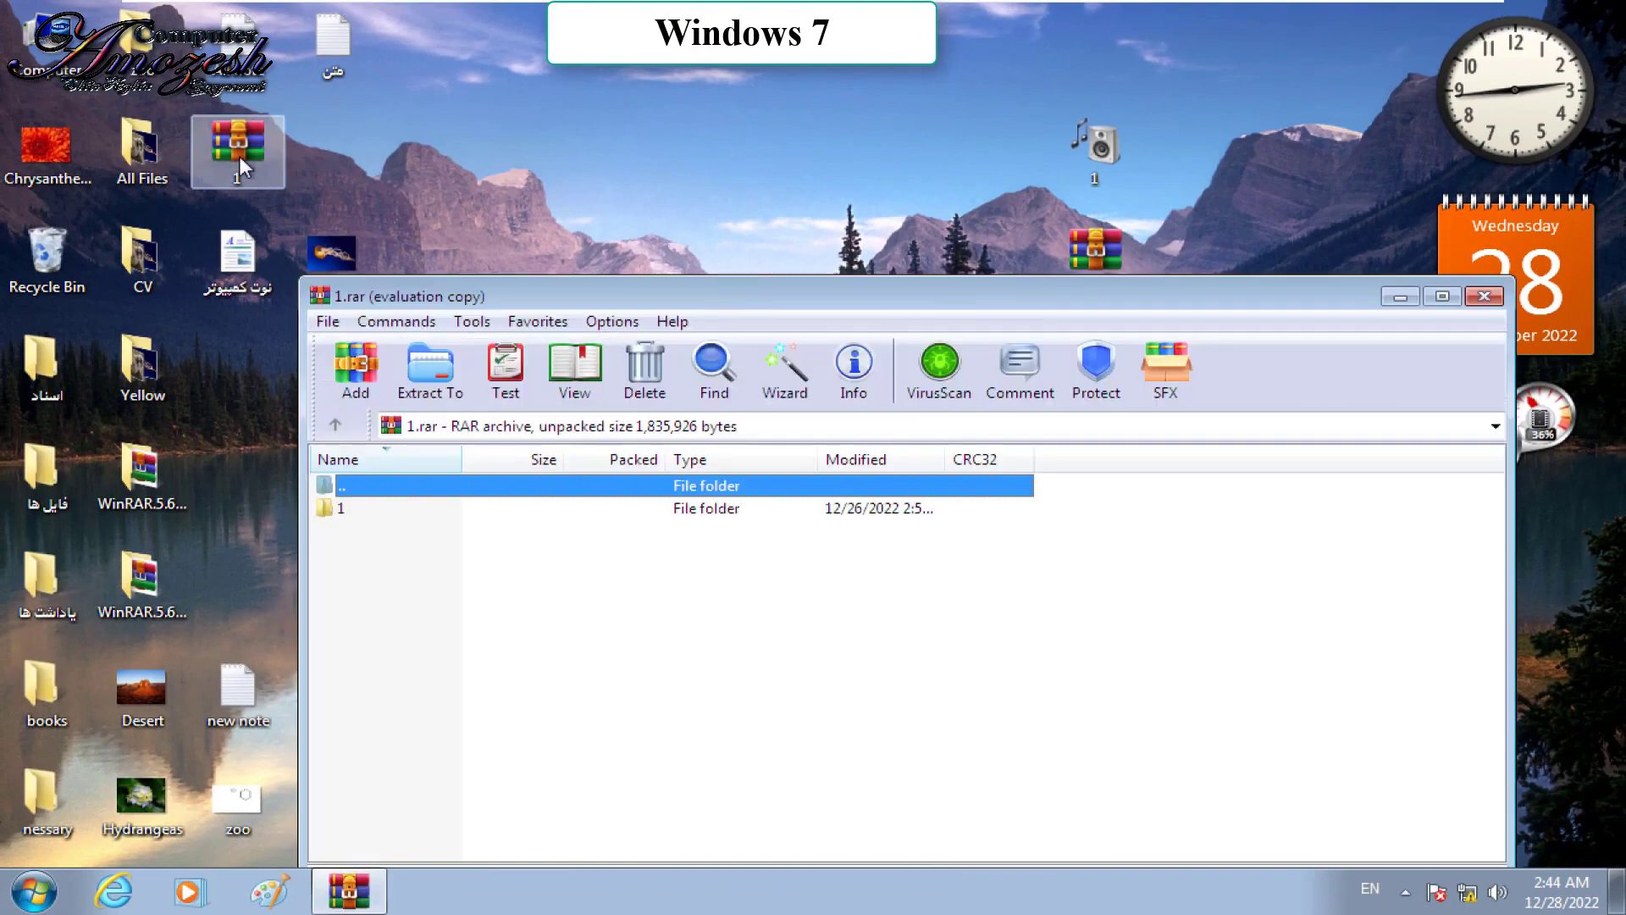
double_click(339, 510)
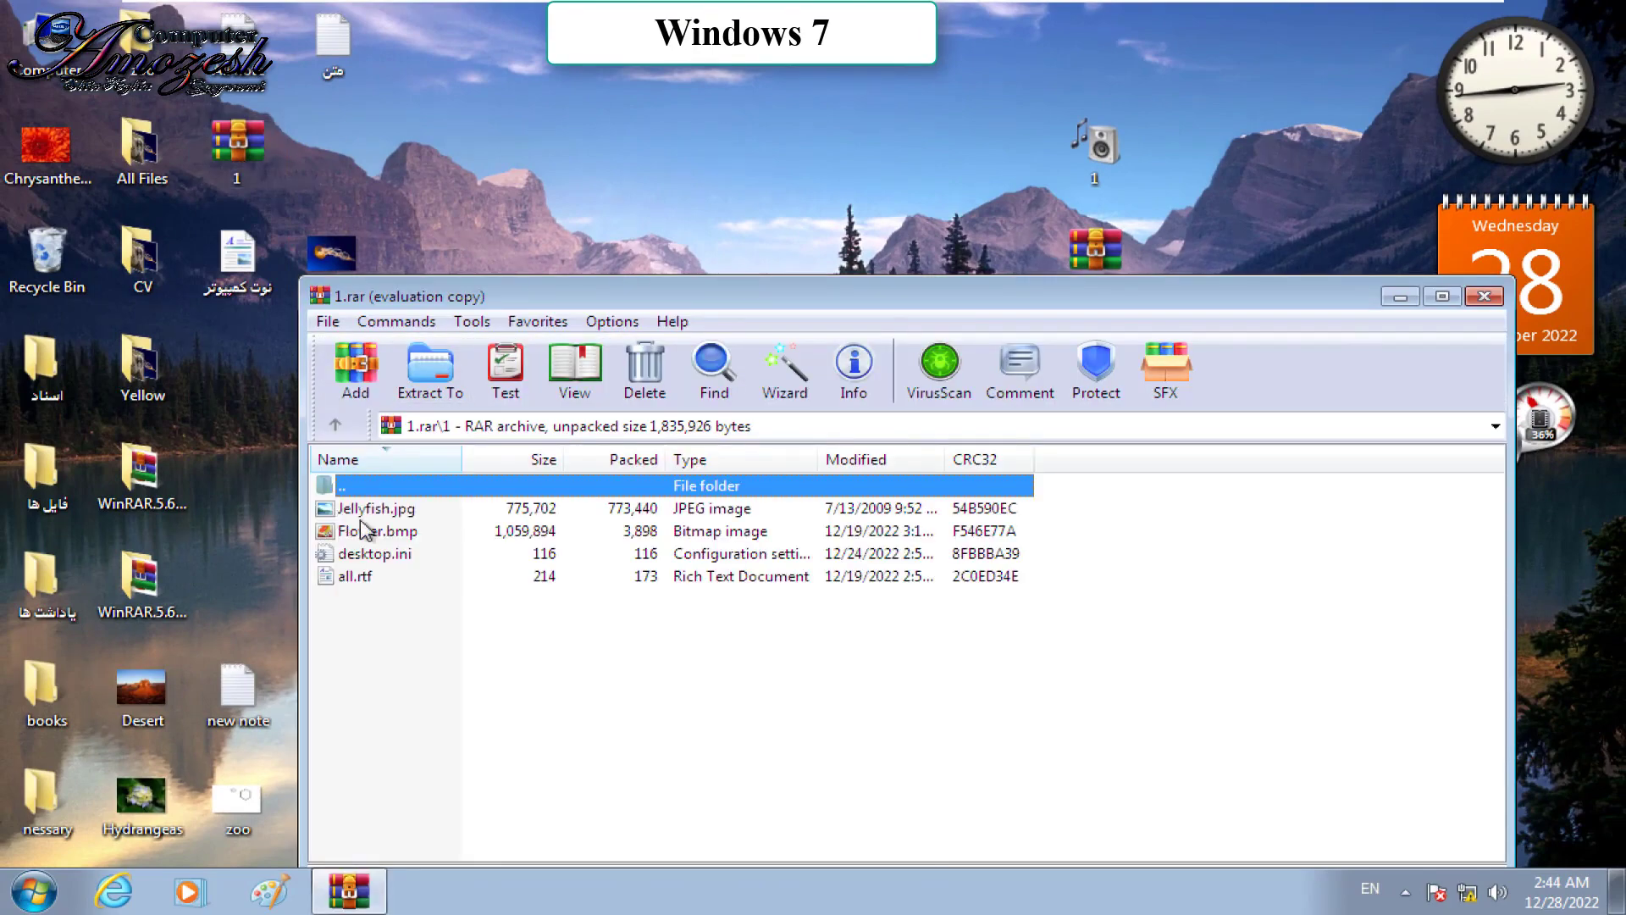
double_click(364, 530)
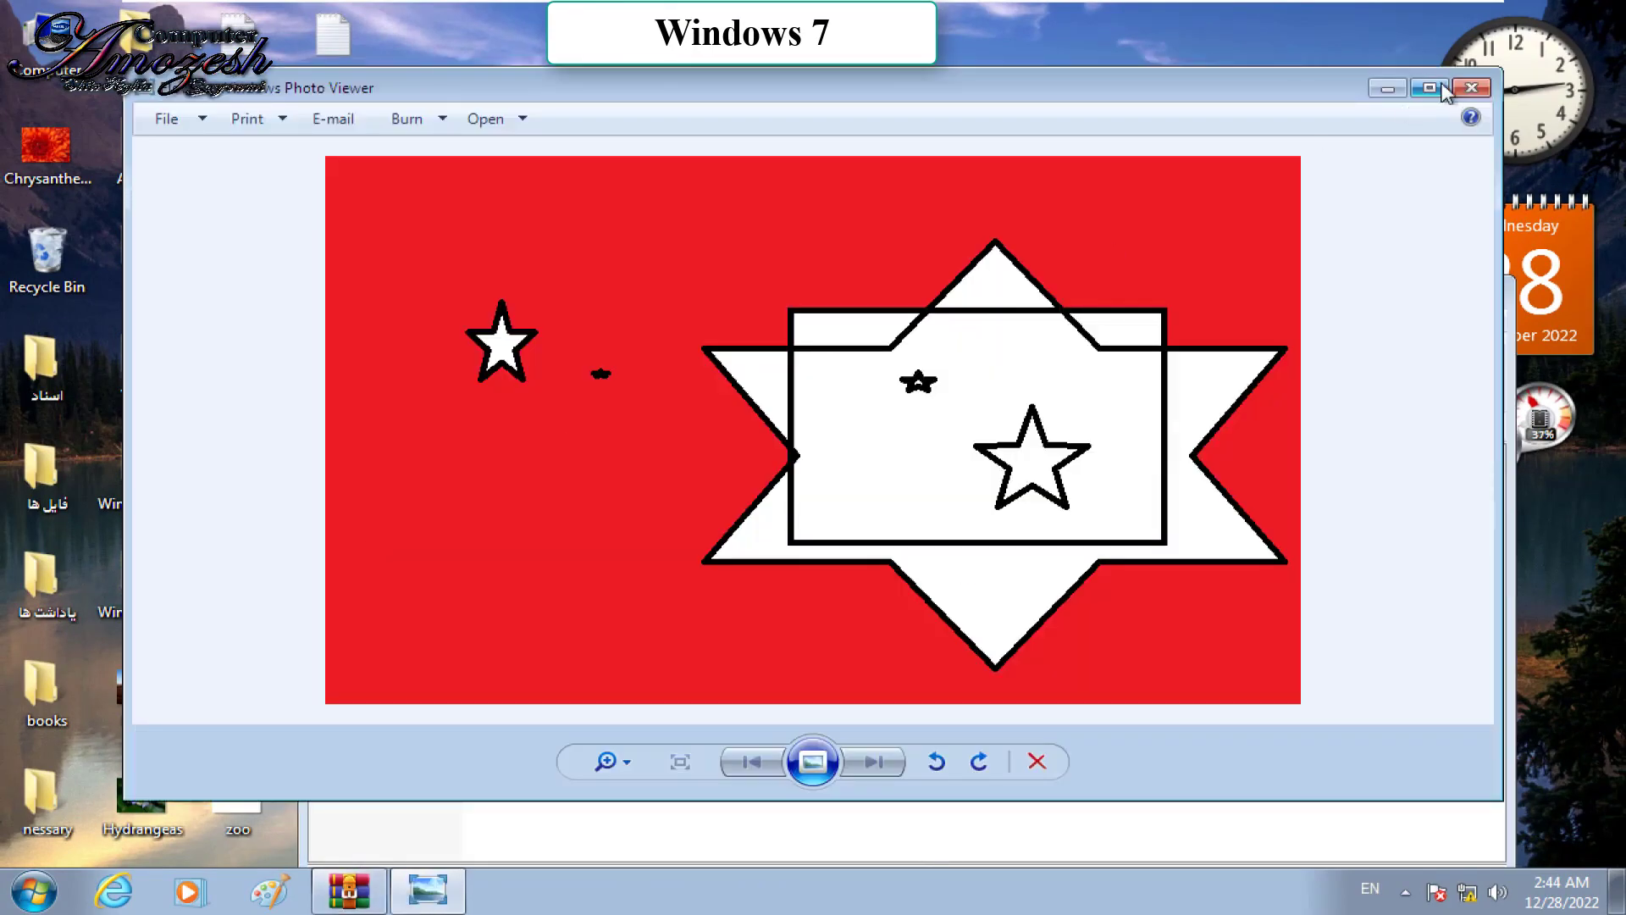
click(1472, 88)
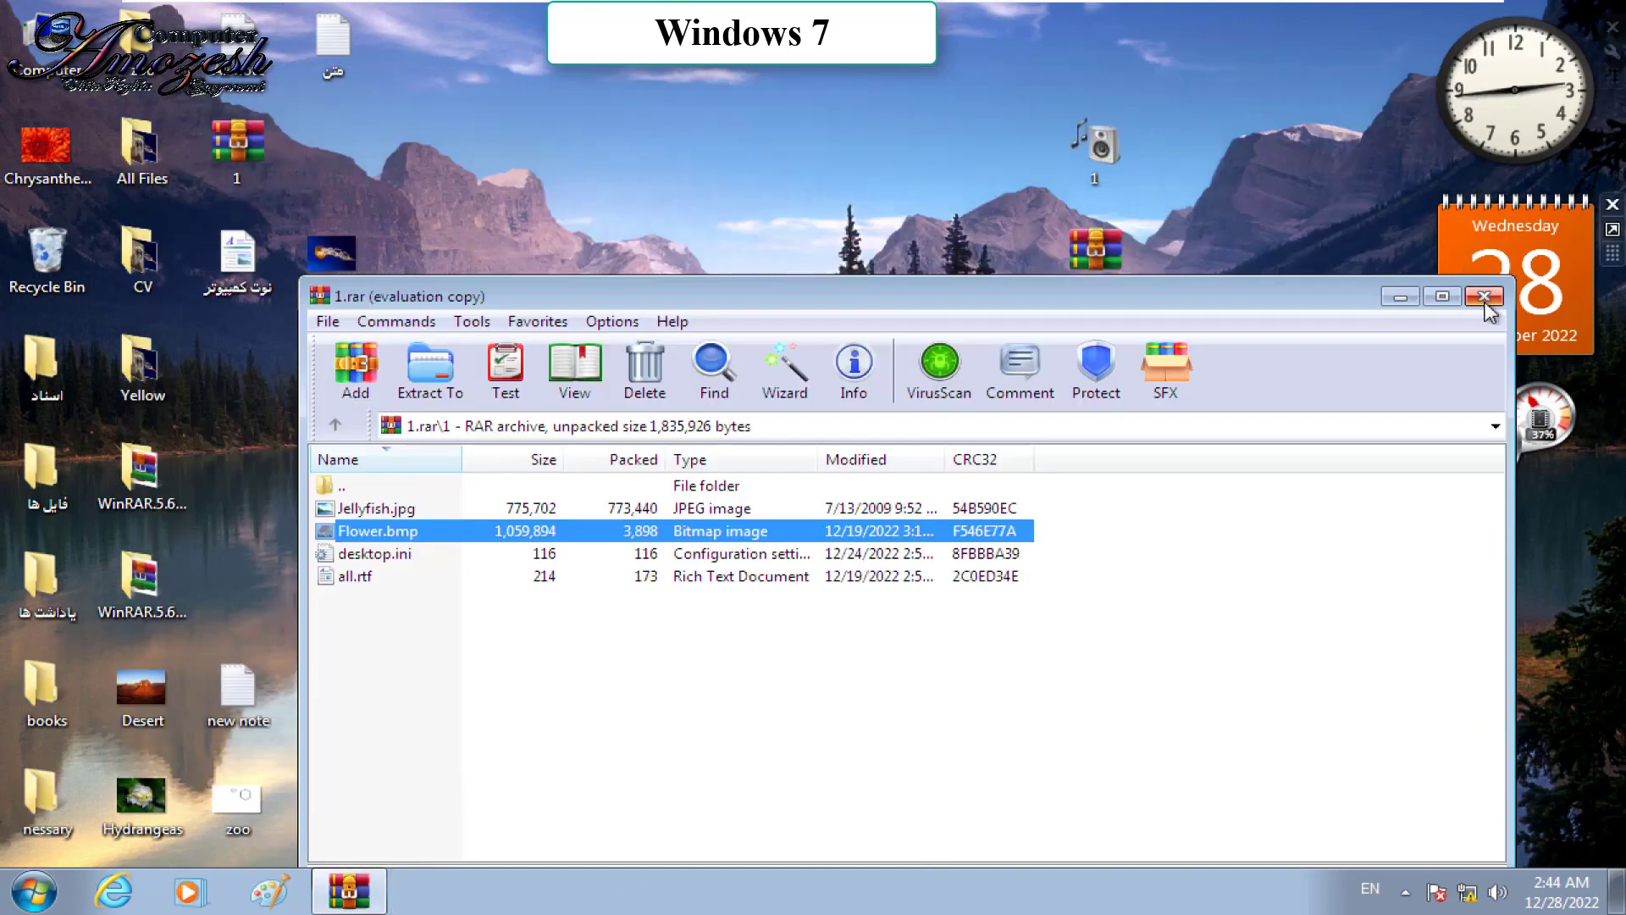
click(1484, 297)
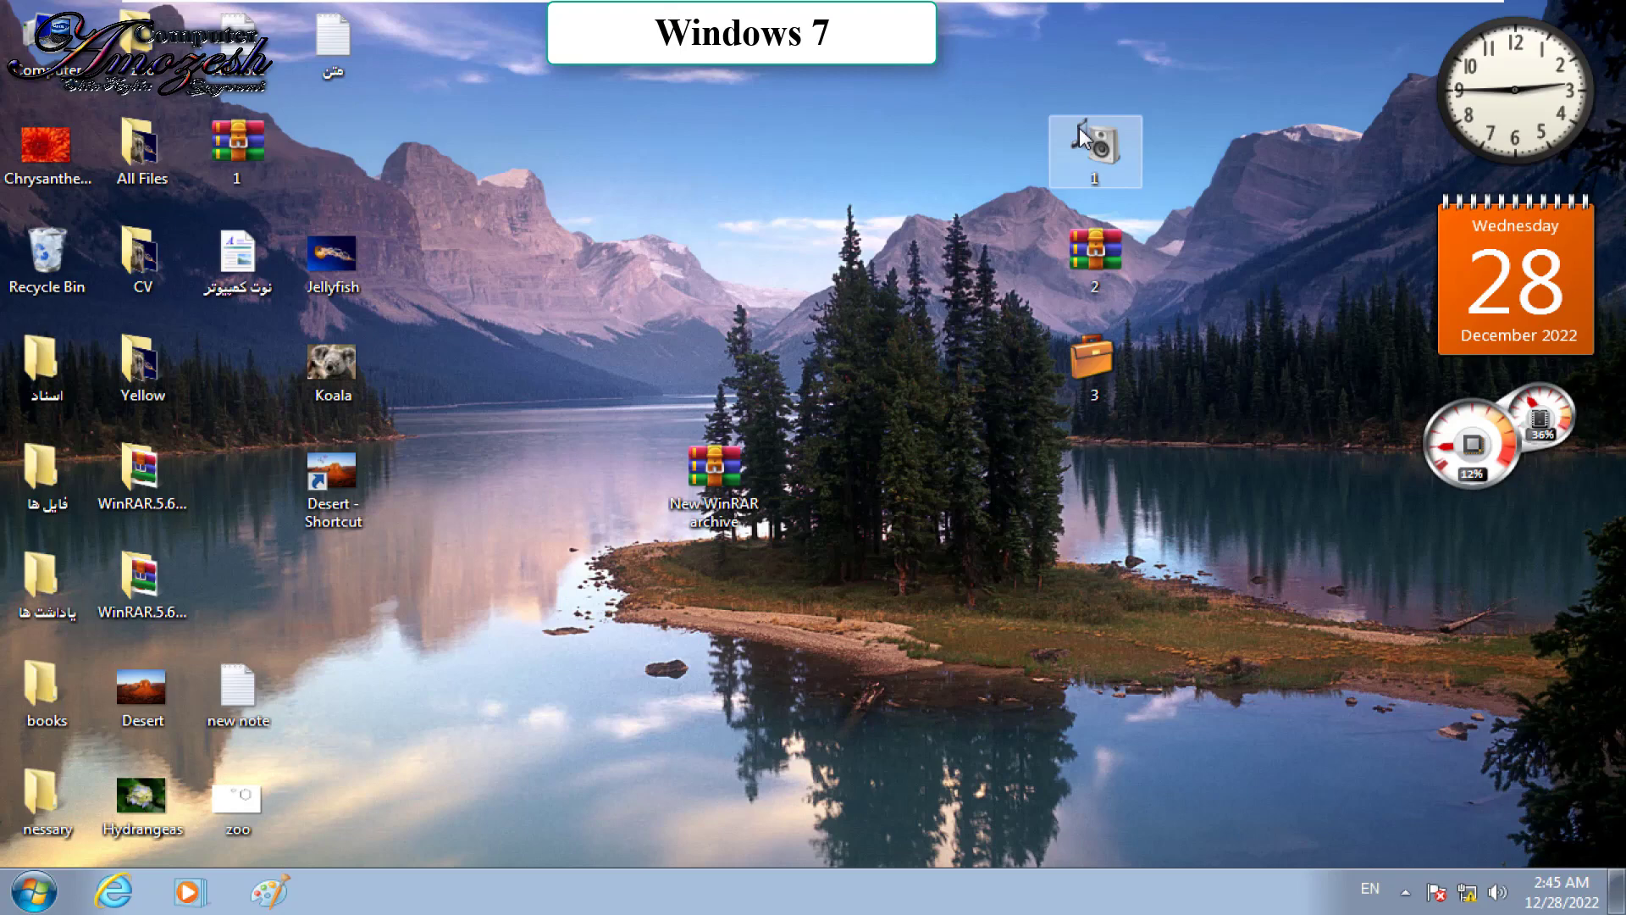
Step: Select folder 1 on the desktop and start "Compress and email..." from its shortcut menu
mouse_move(1088, 140)
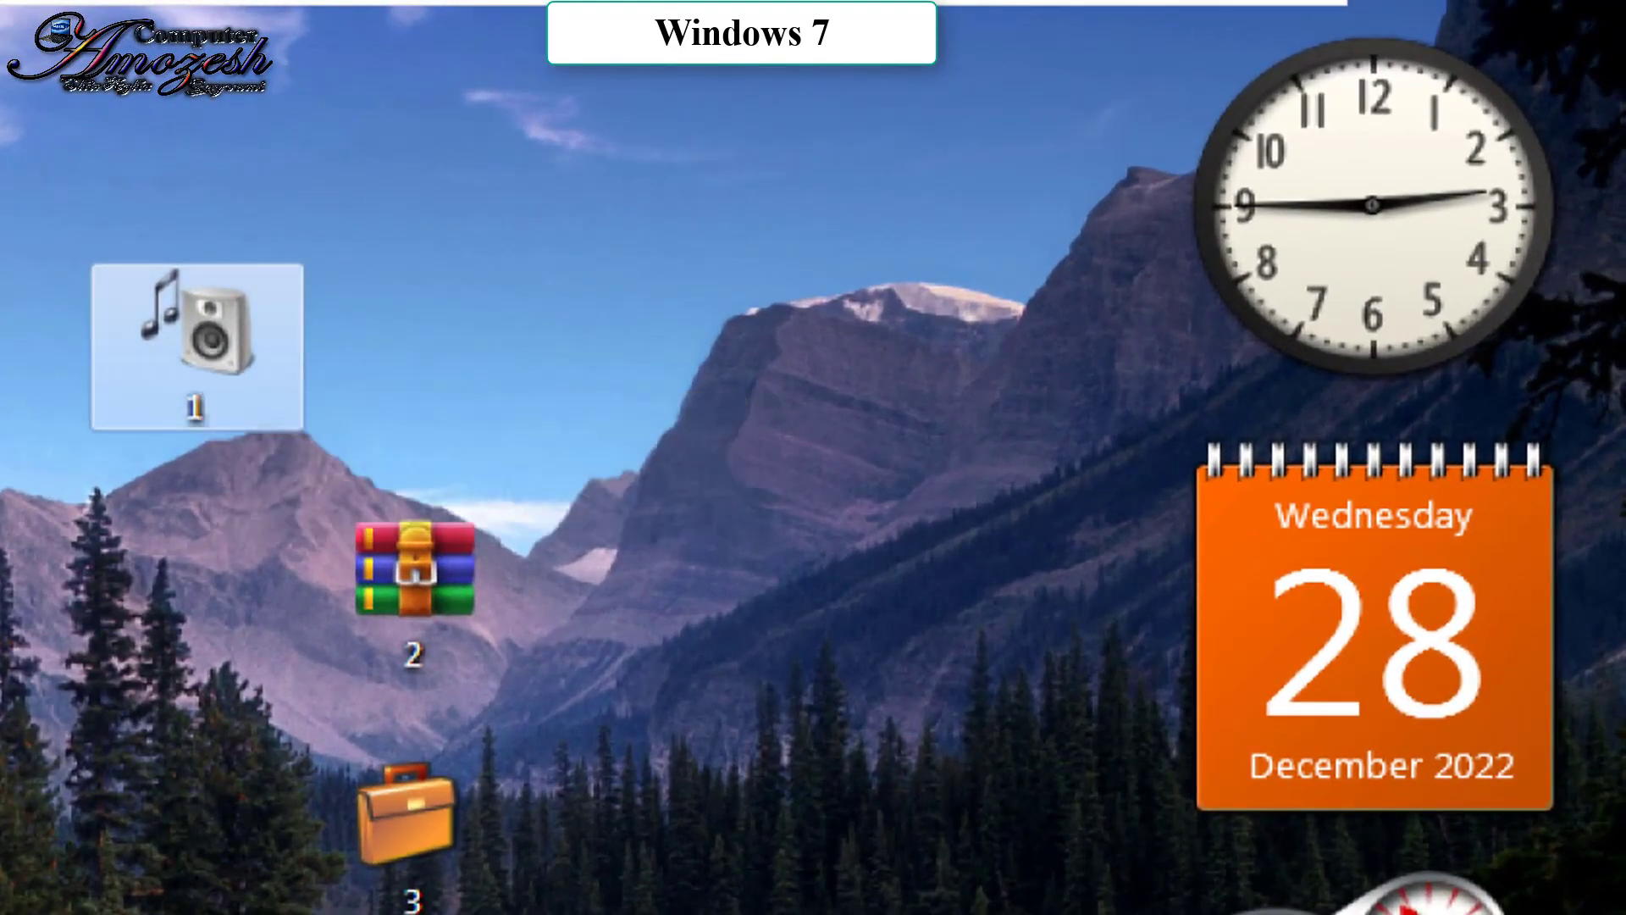
mouse_move(436, 320)
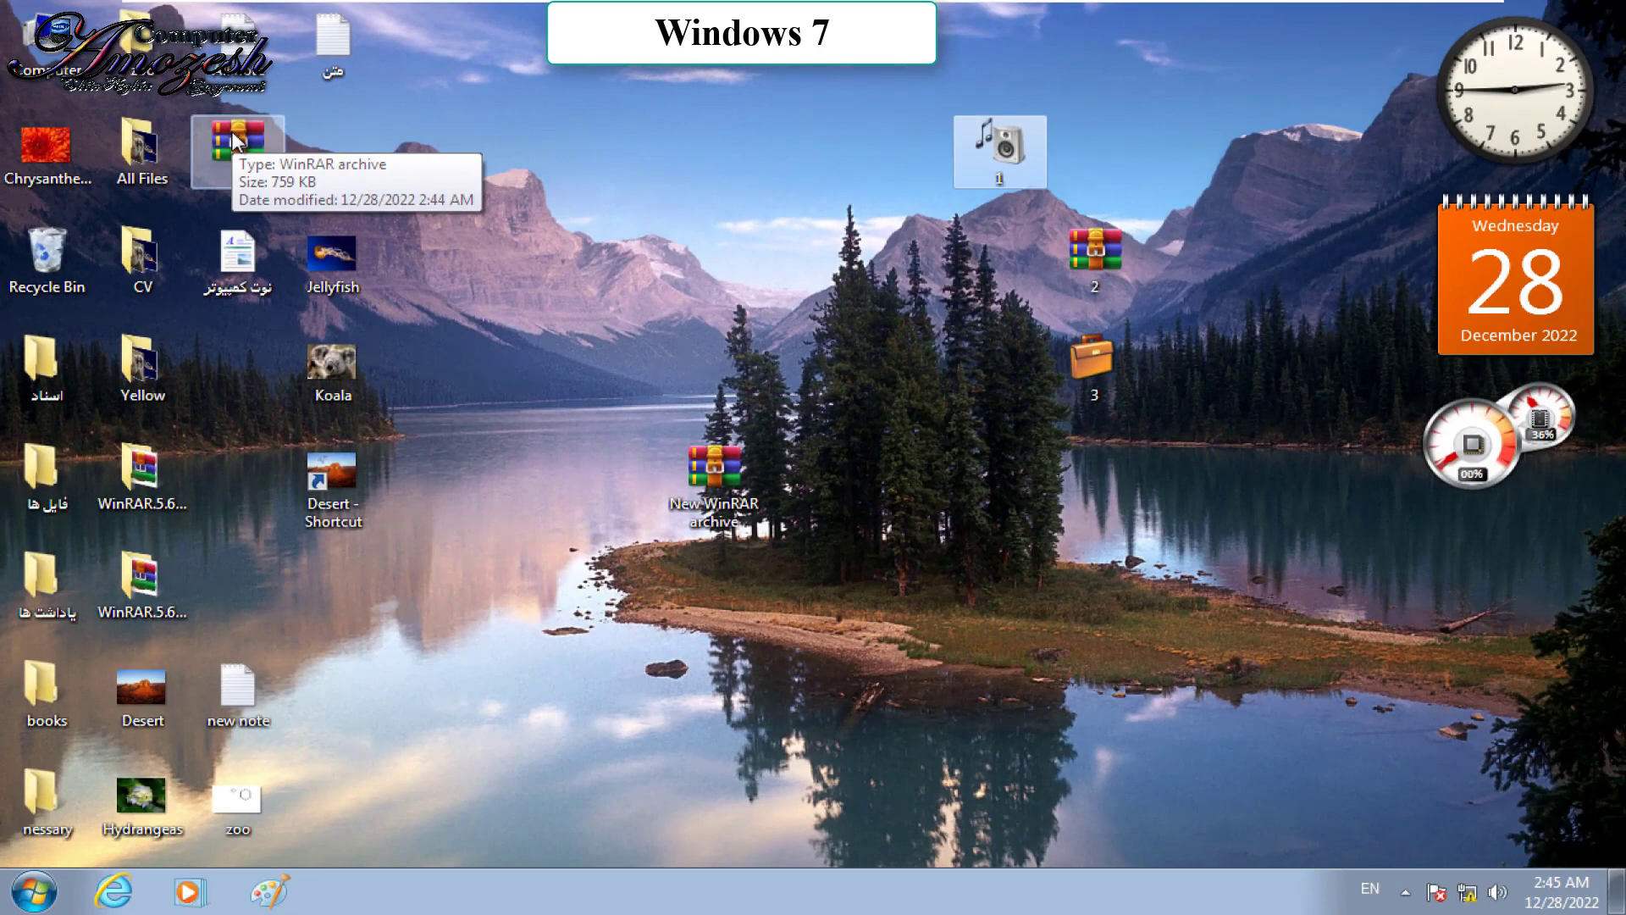
click(236, 142)
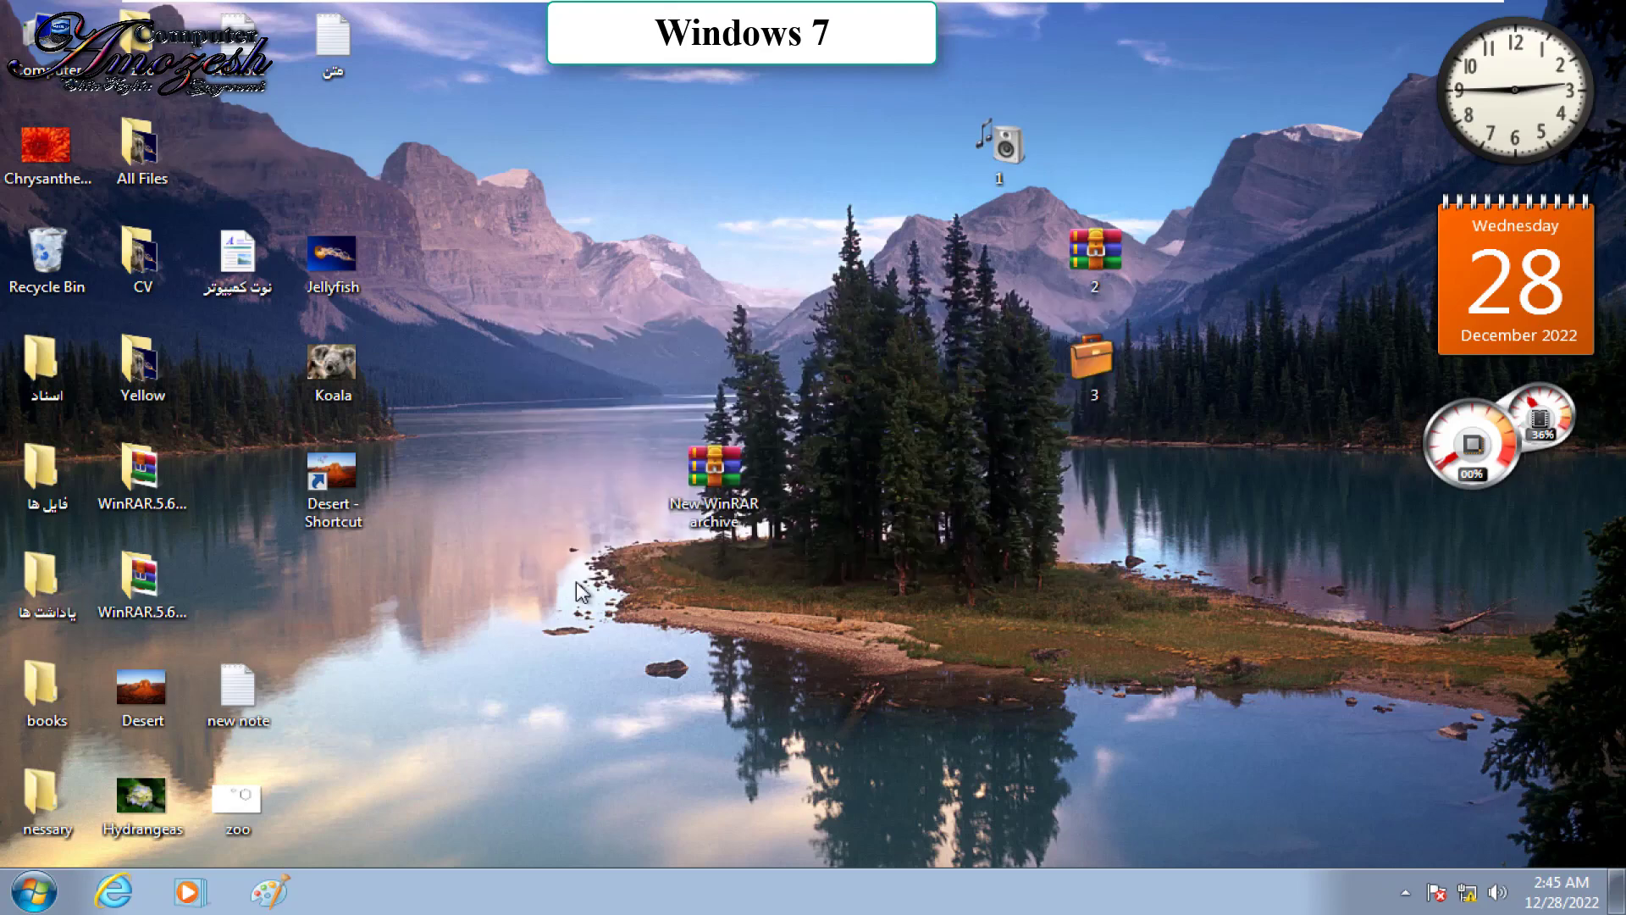
click(1000, 127)
right_click(999, 144)
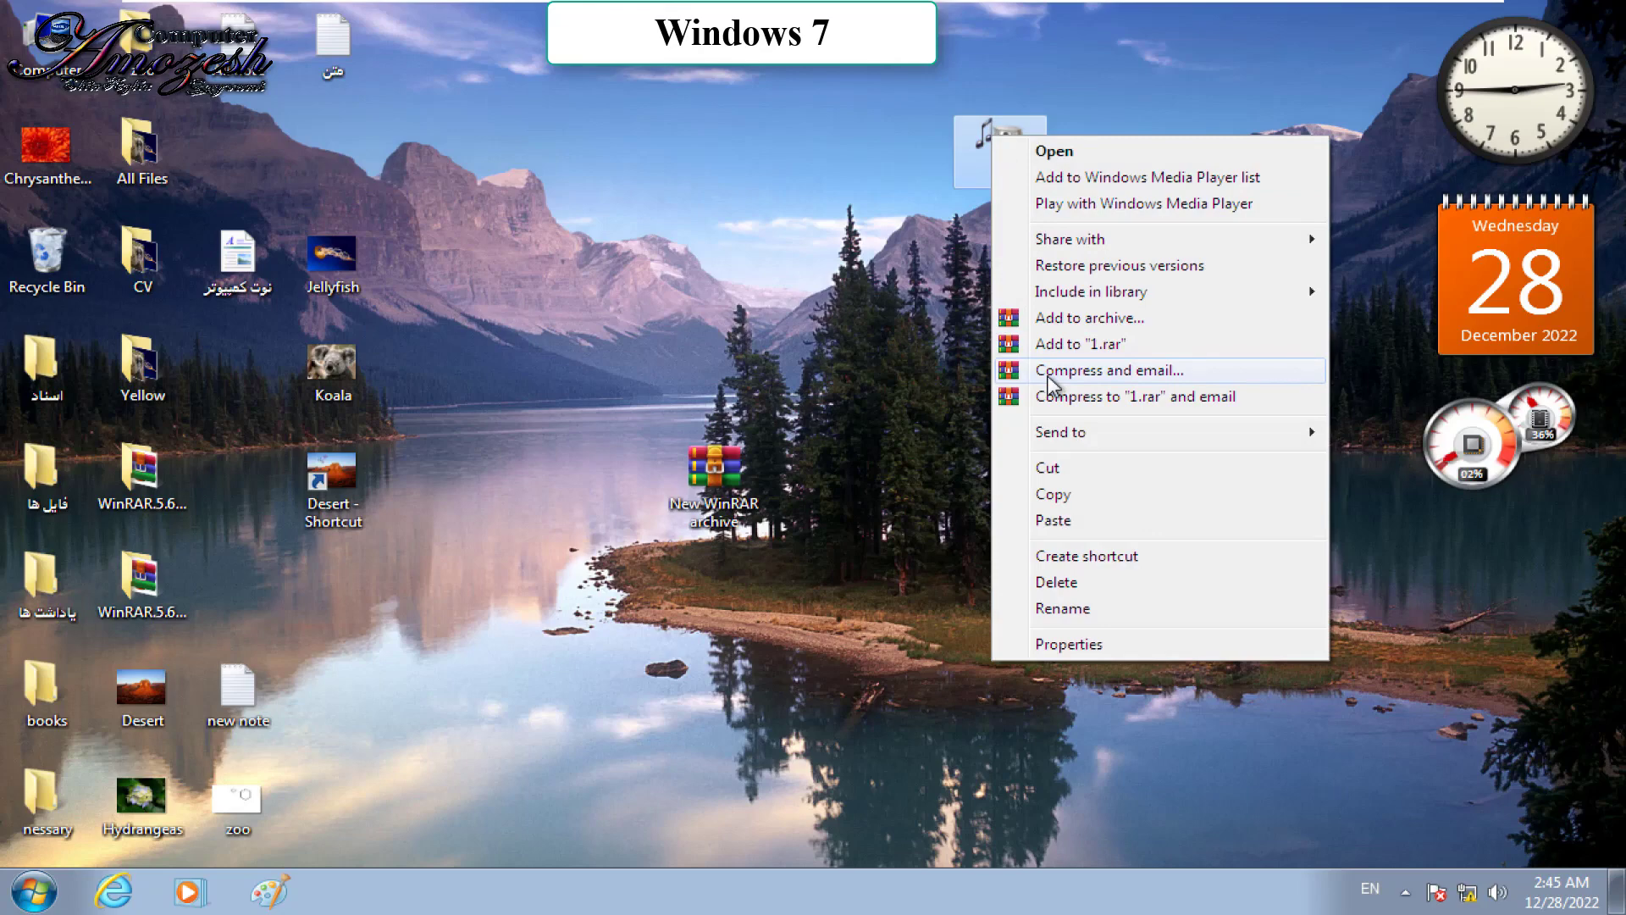
click(1051, 373)
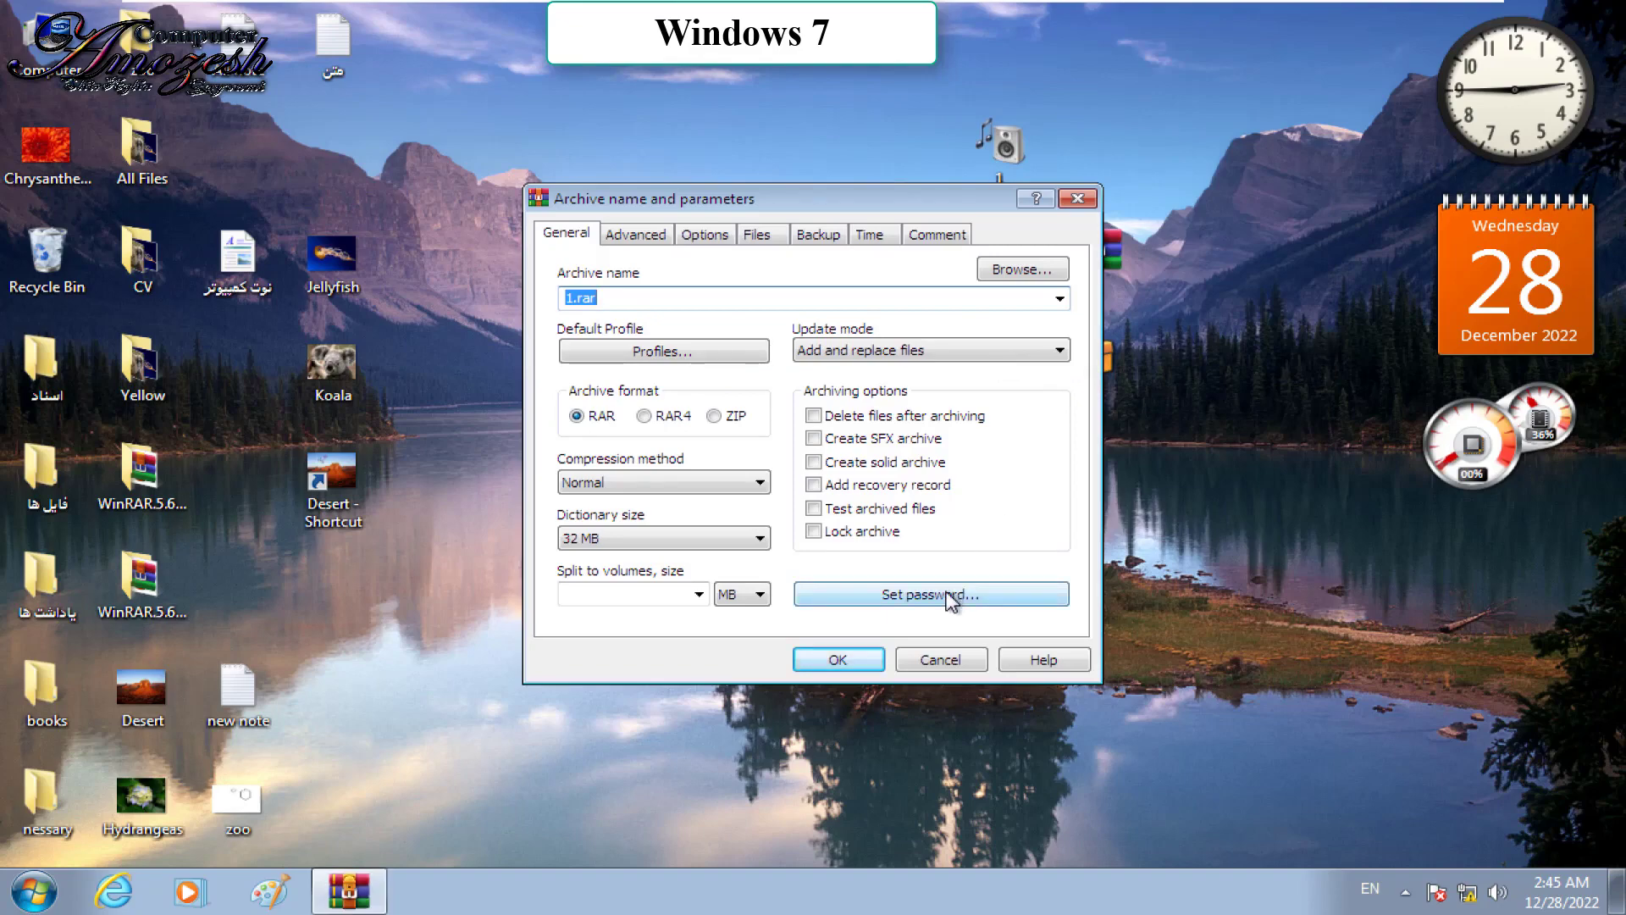
Step: Set and confirm a password for the 1.rar email archive, then start creating it
click(954, 596)
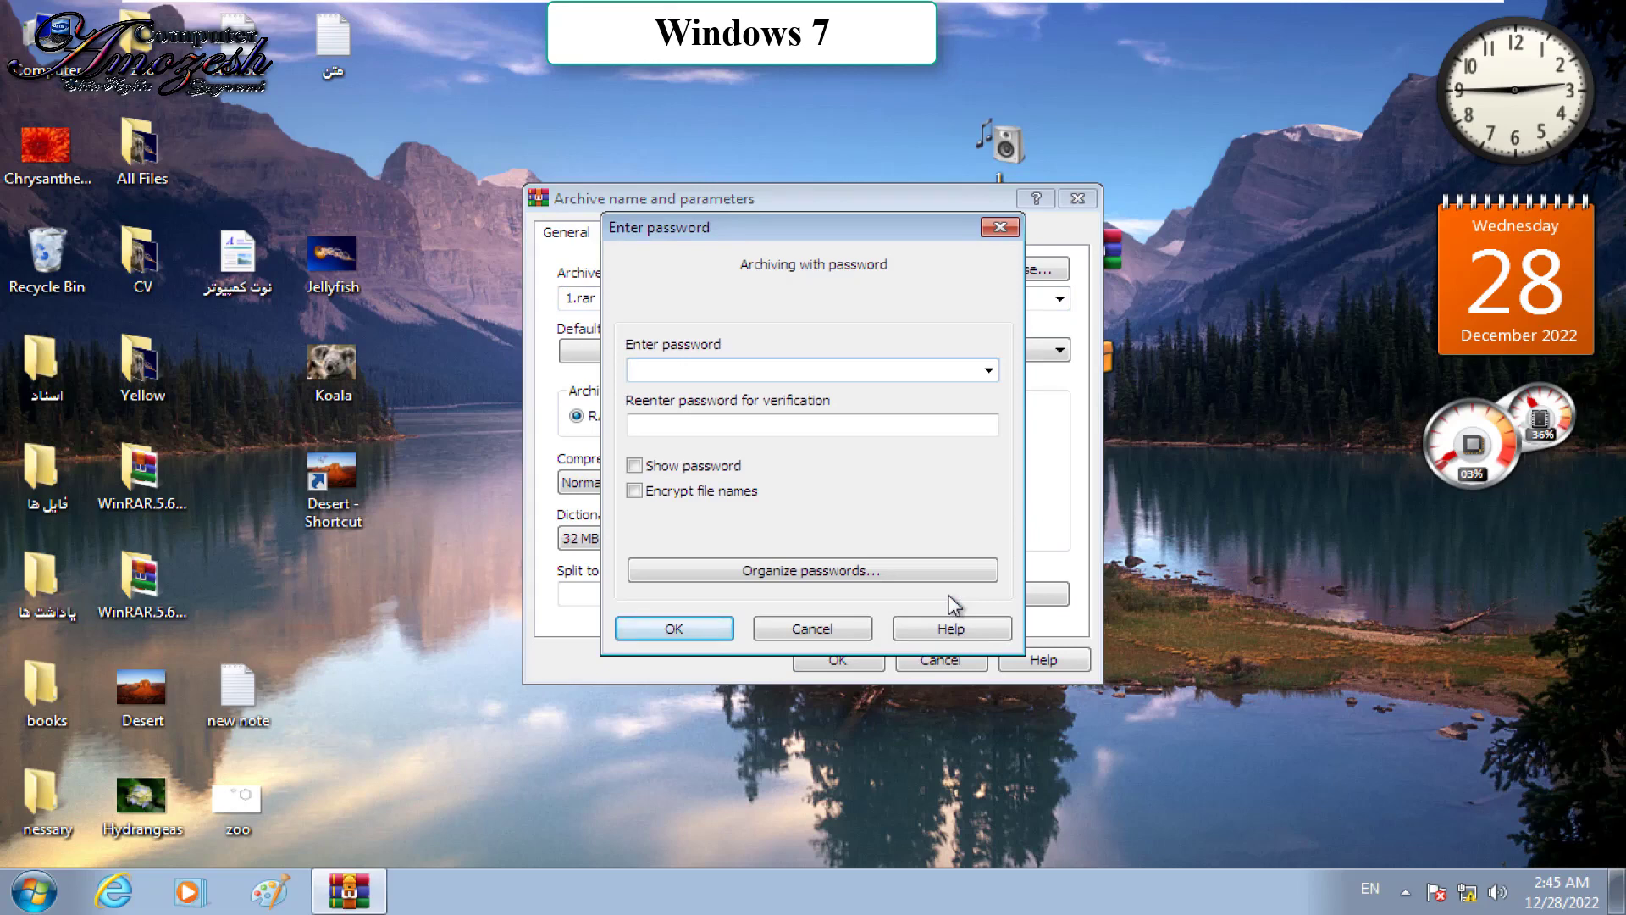
text(1234)
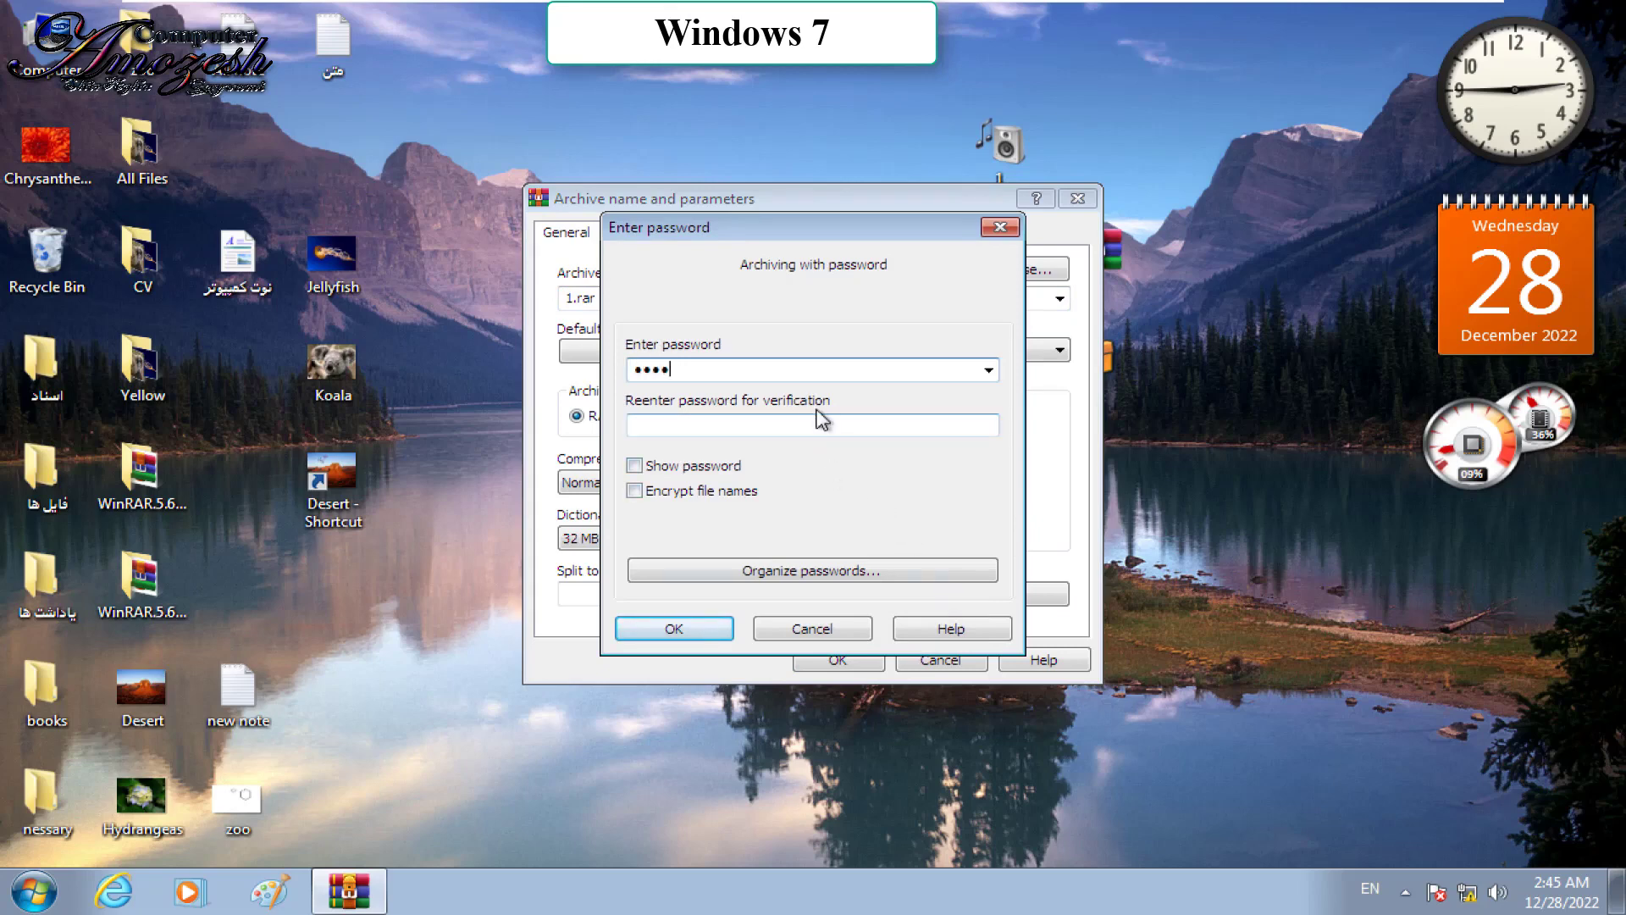
click(805, 426)
text(123)
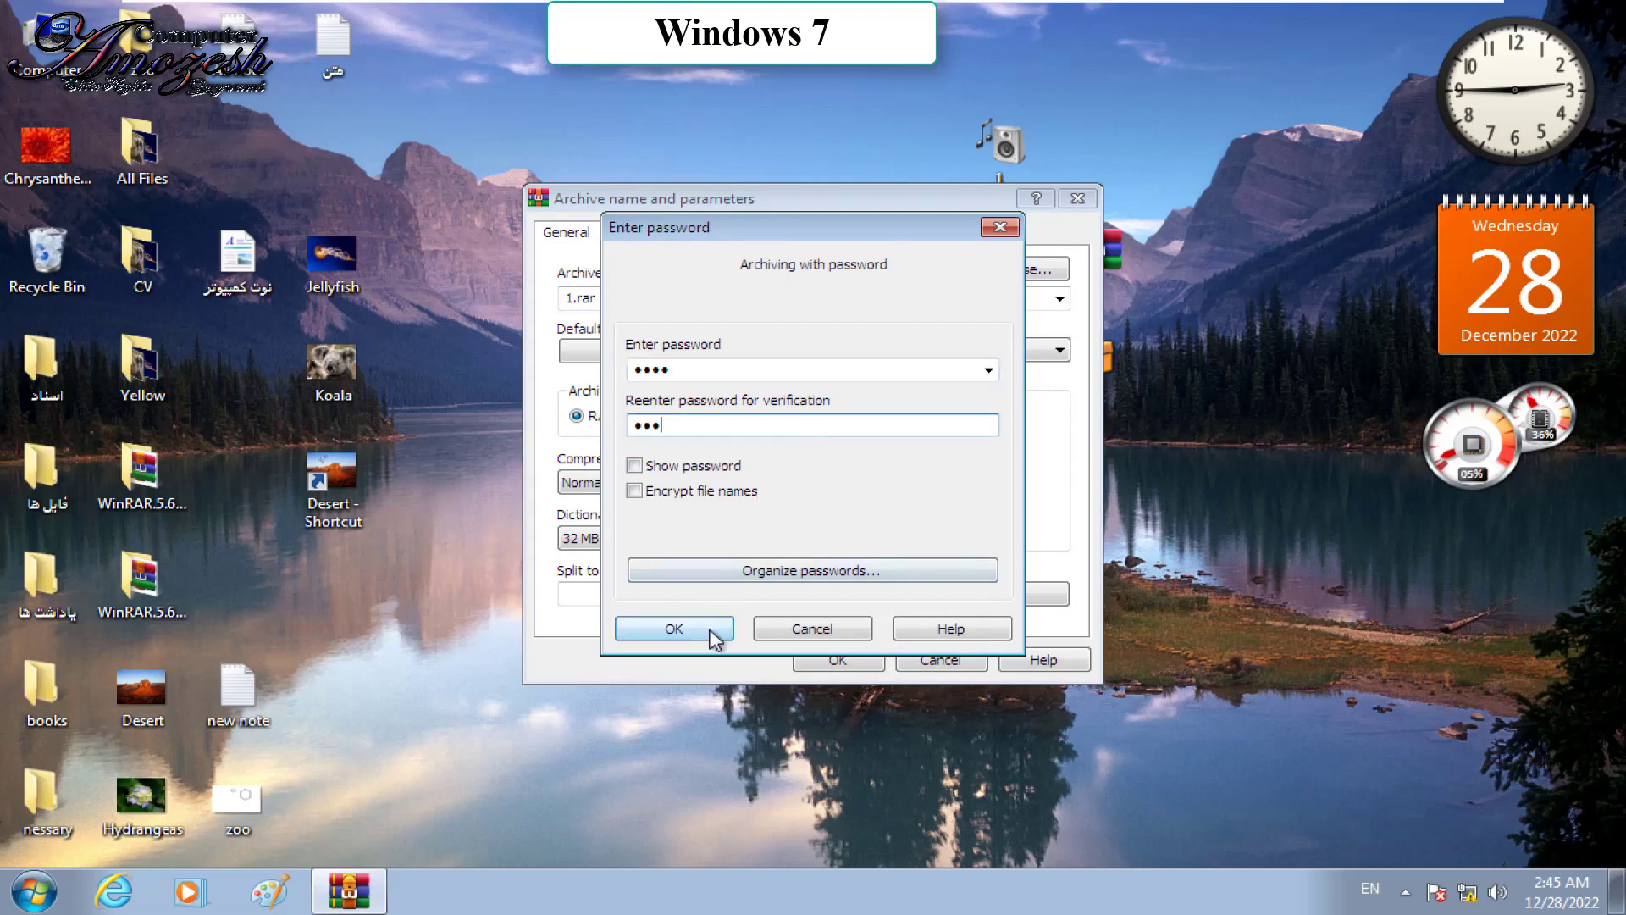
text(4)
click(708, 630)
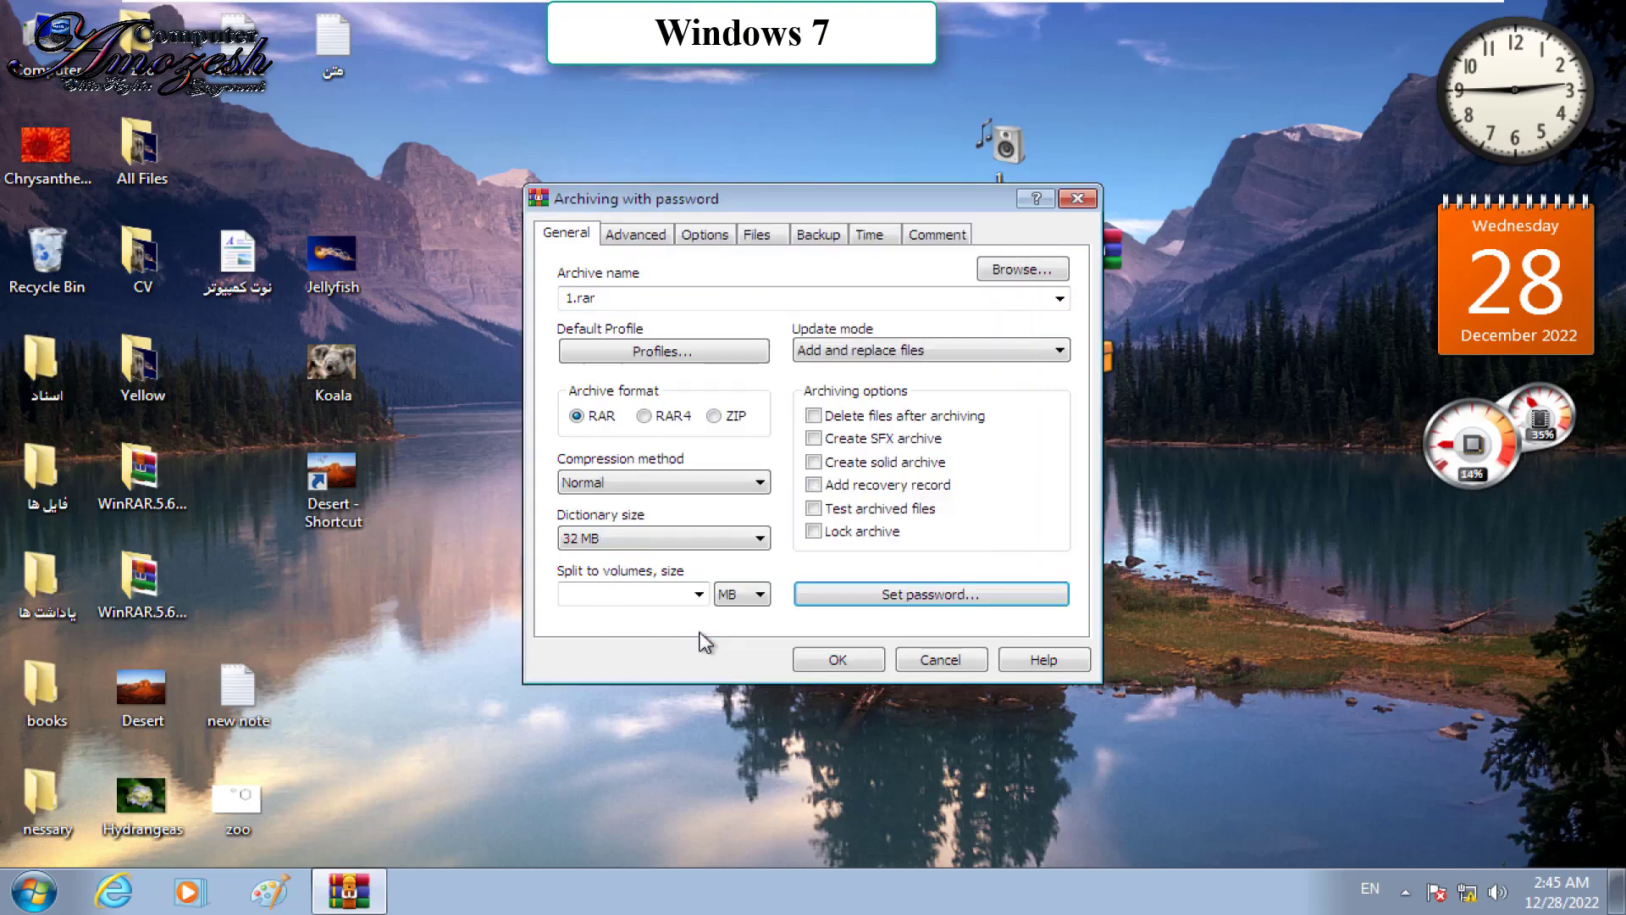
click(827, 666)
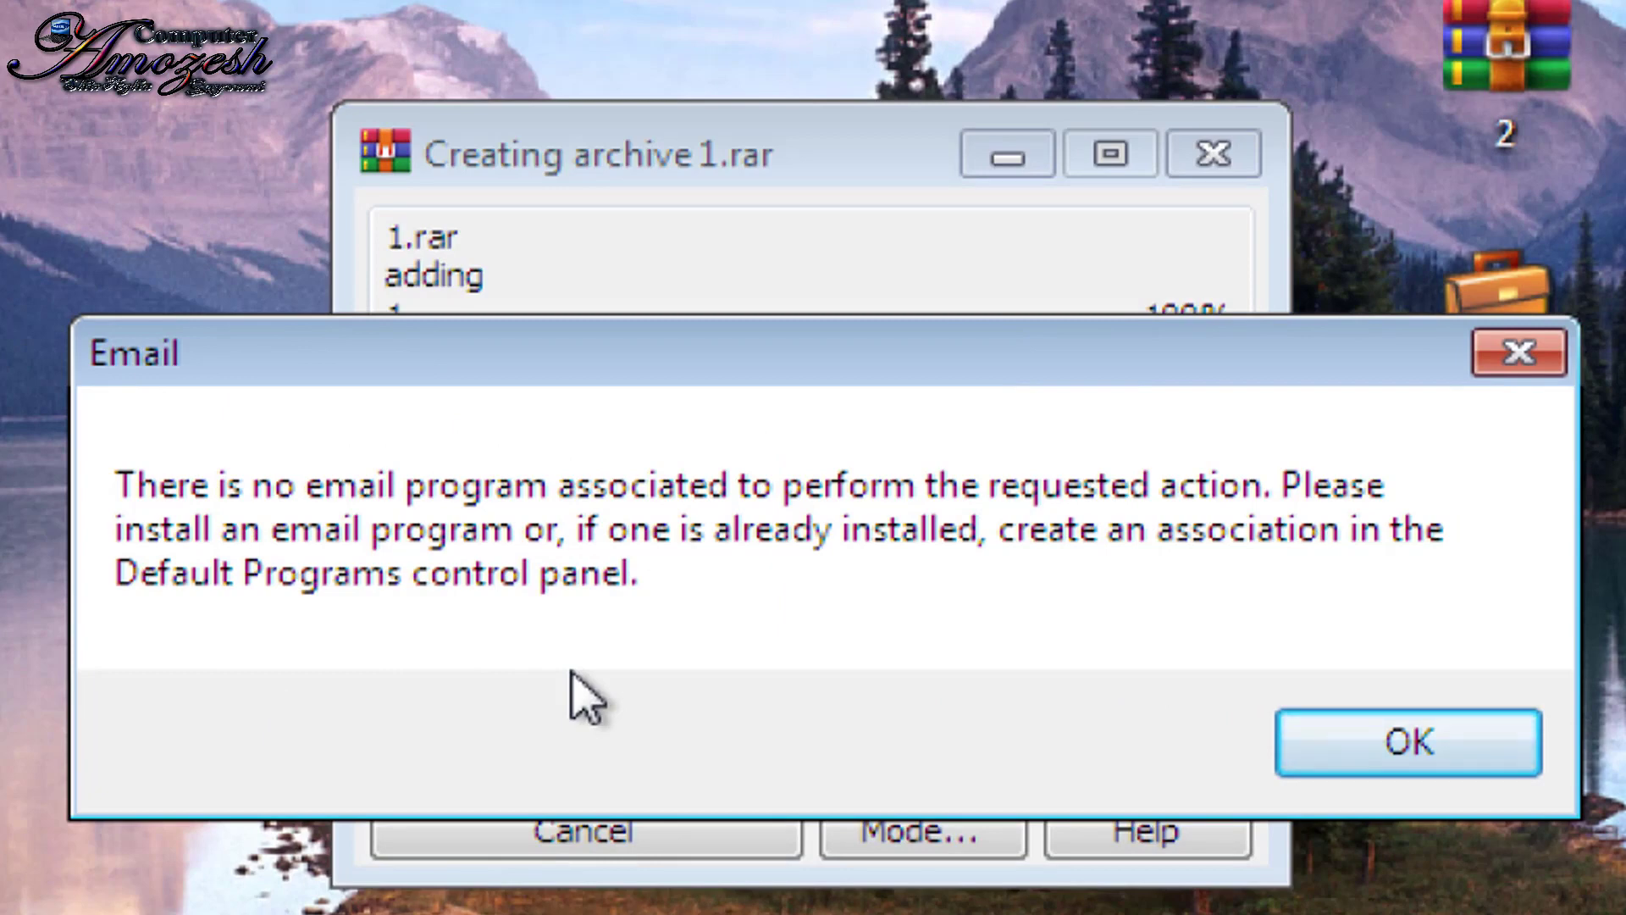
Step: Run Compress to "1.rar" and email on folder 1, then dismiss the email and diagnostic errors
right_click(1012, 151)
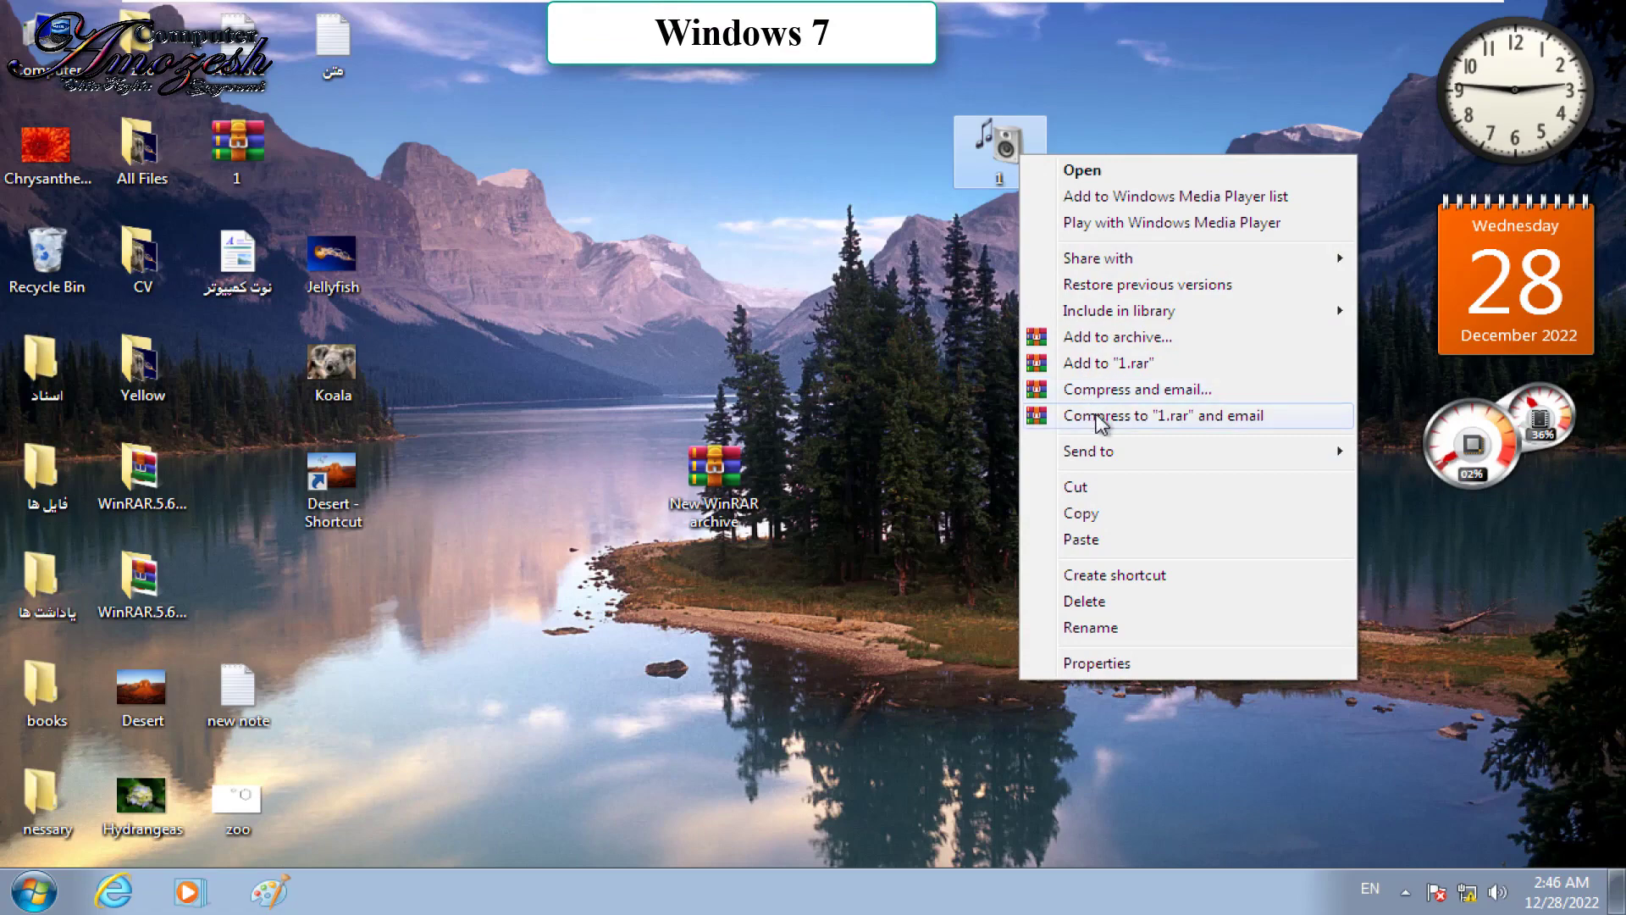
click(1099, 417)
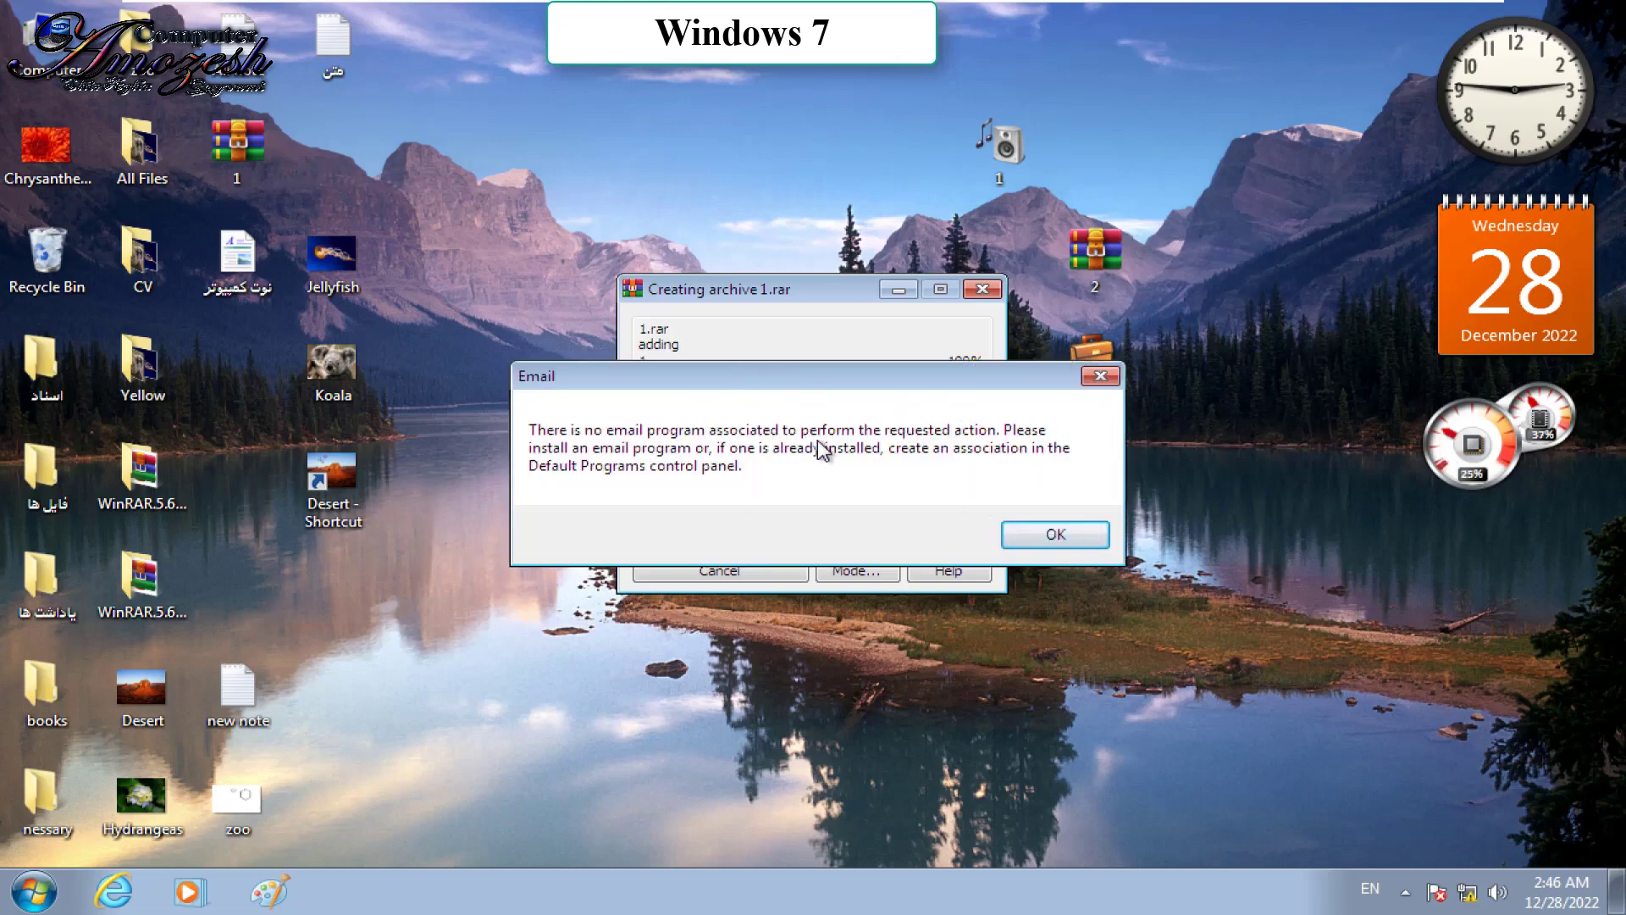
click(1102, 379)
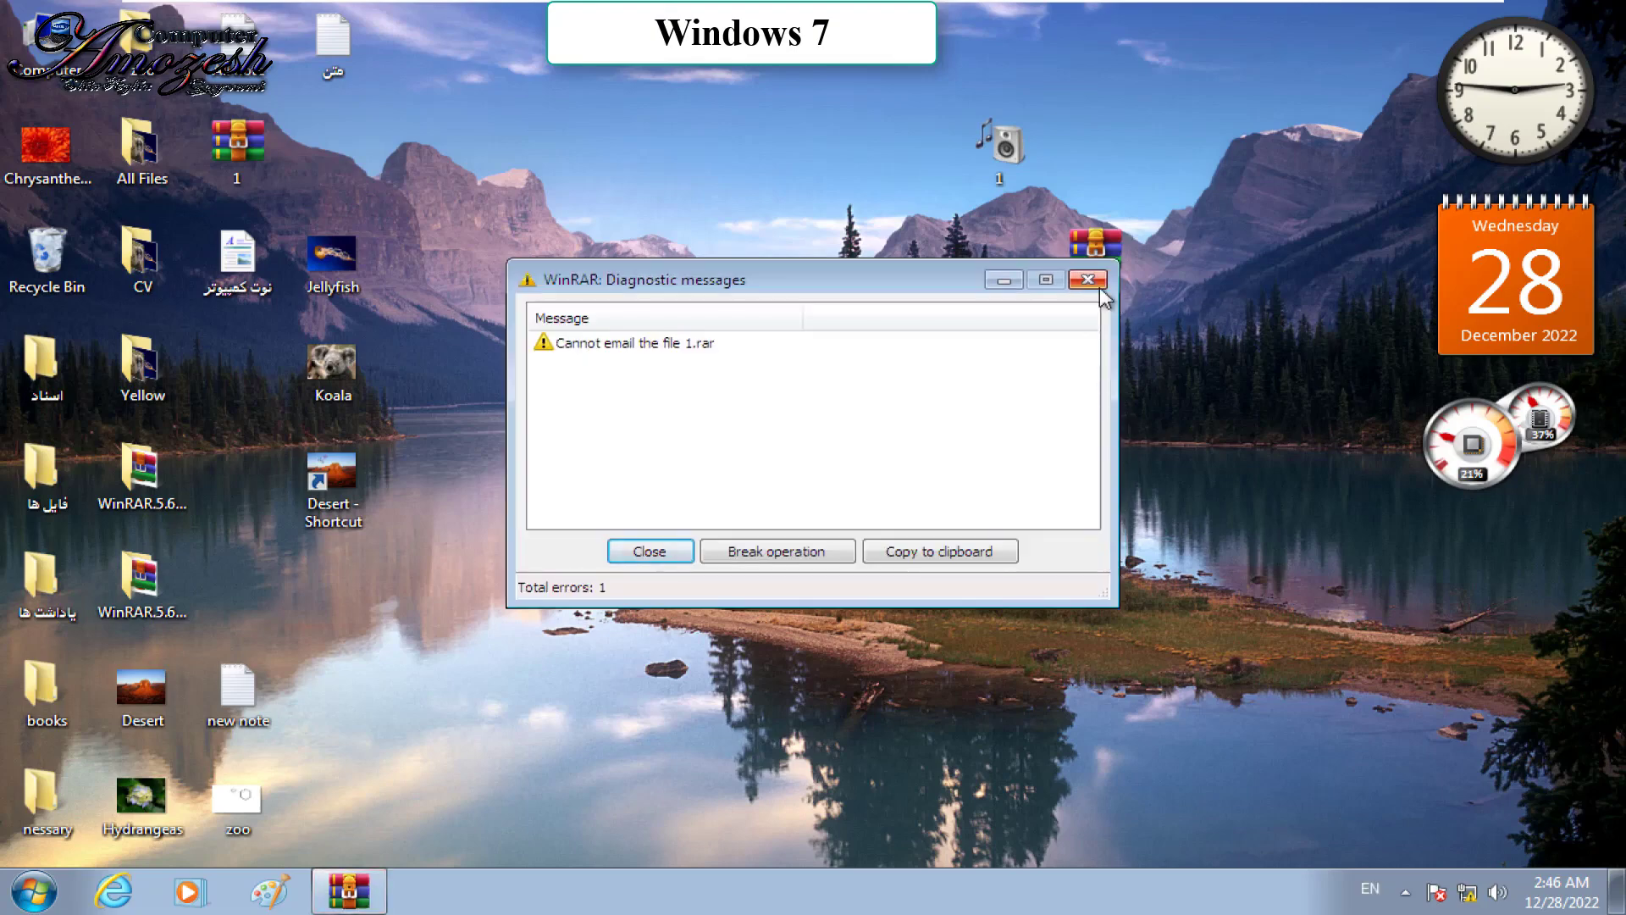
click(1087, 280)
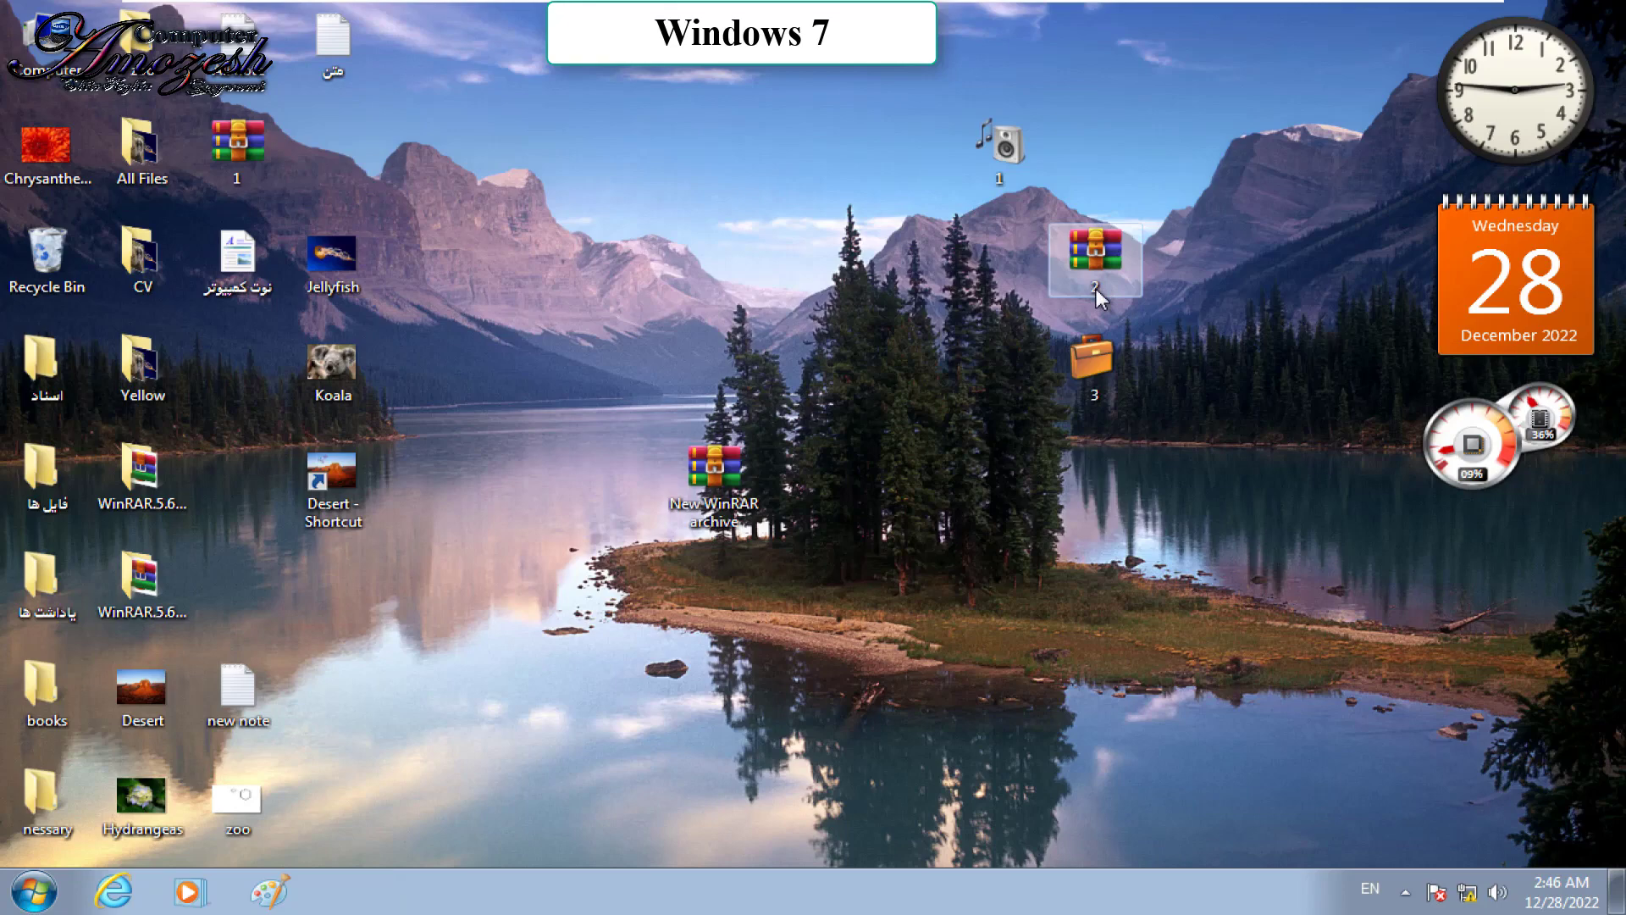
Step: Look through folder 1's Send to options, then close the menu
right_click(1001, 138)
mouse_move(1111, 442)
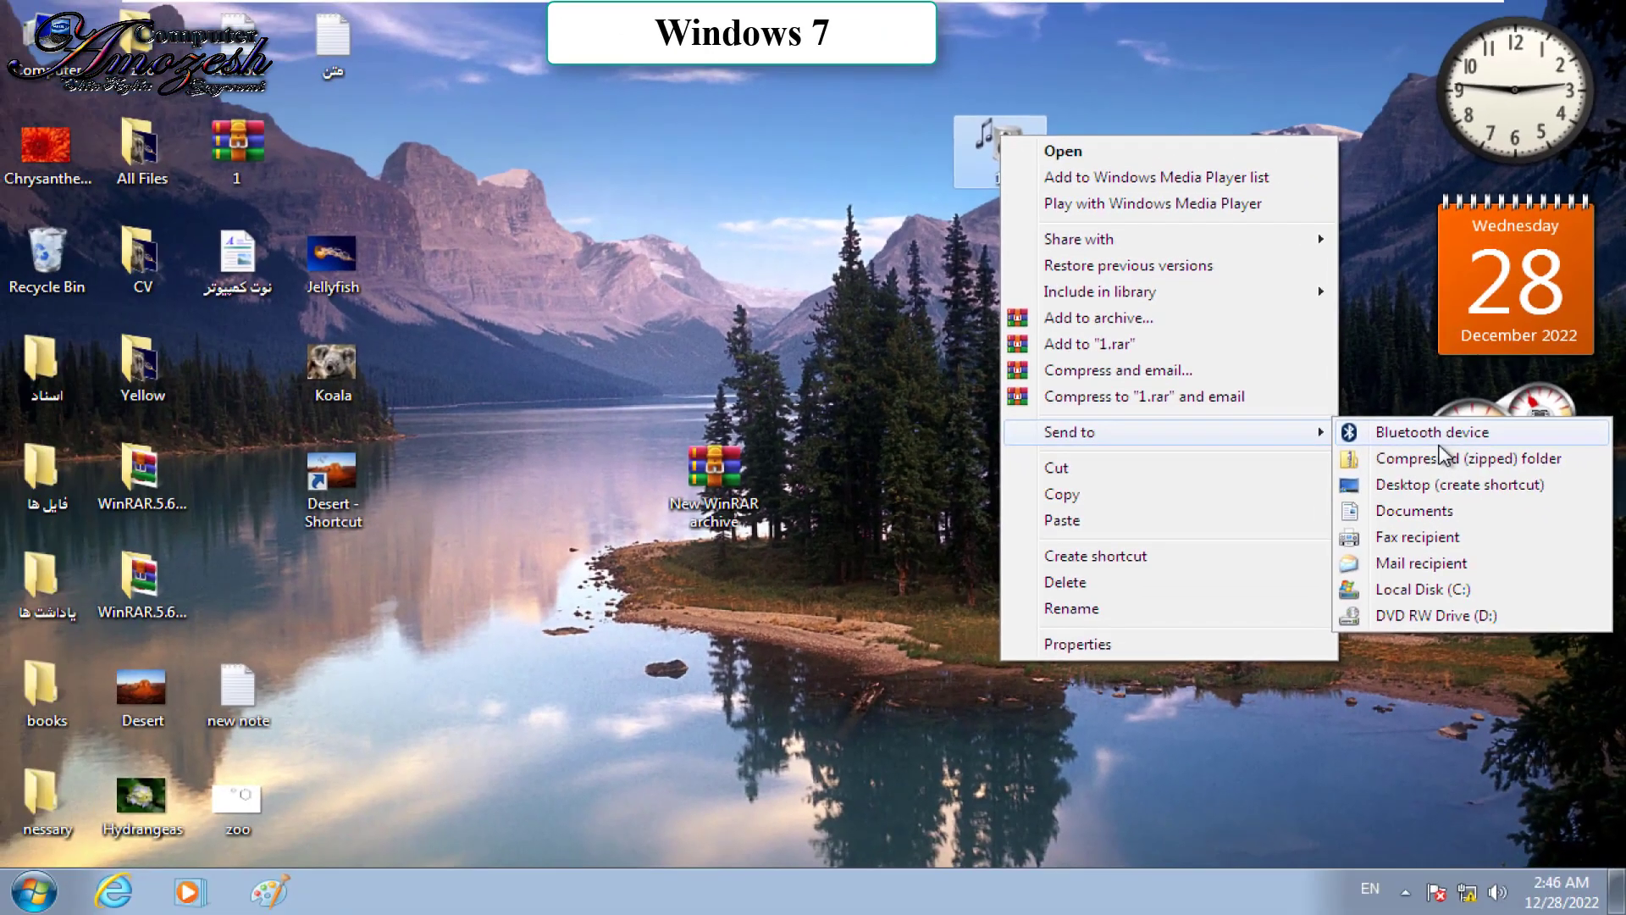
click(539, 64)
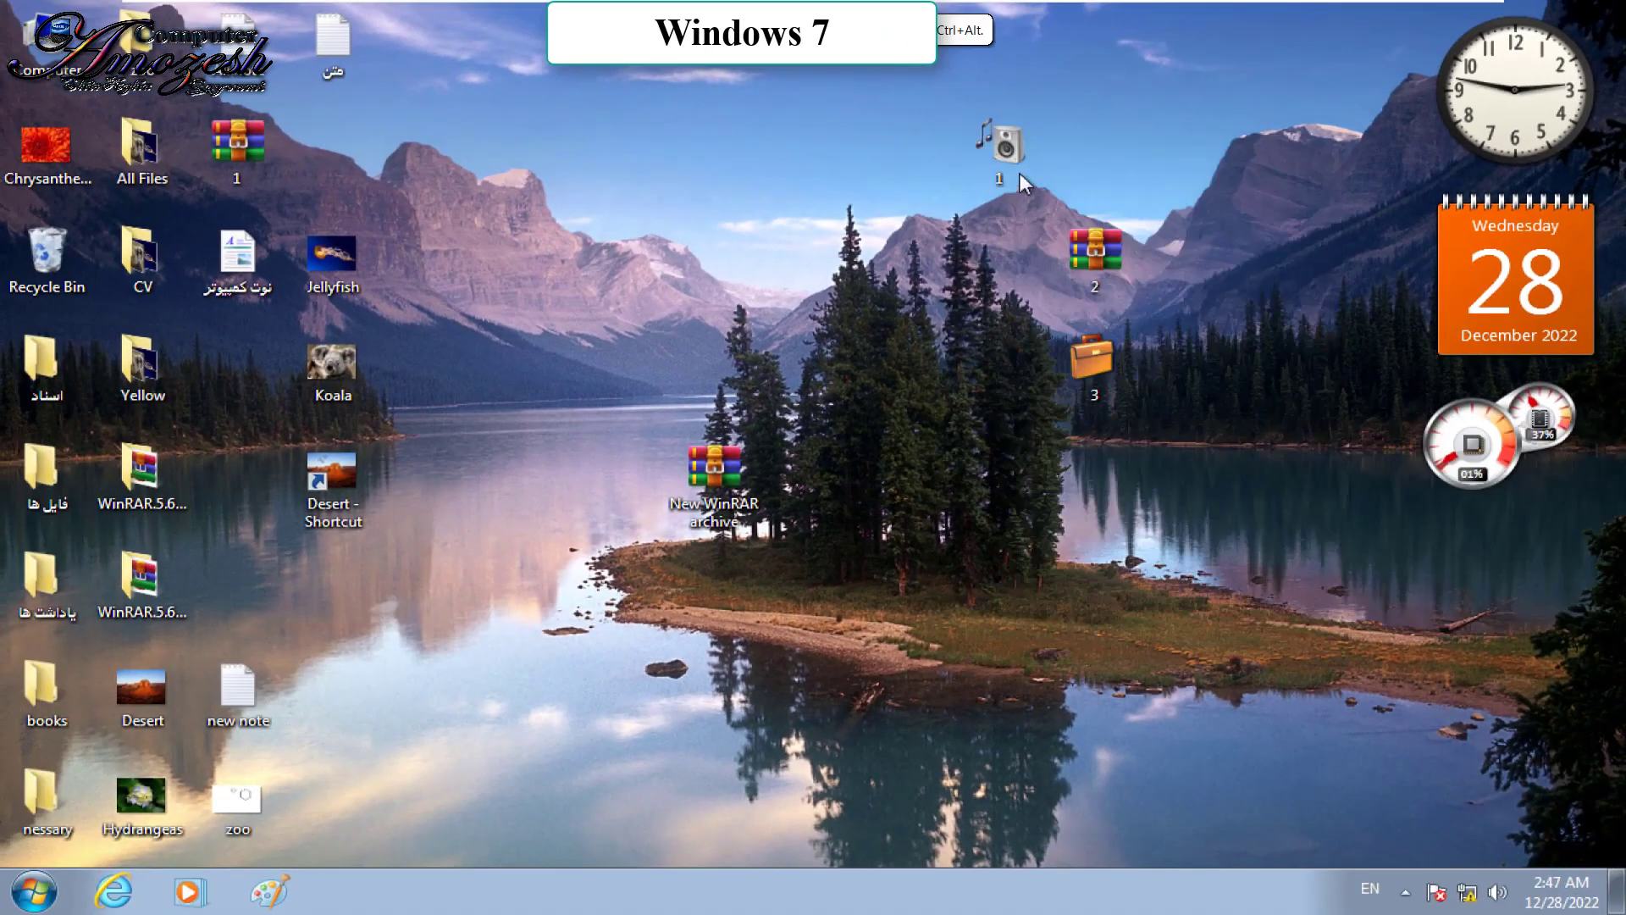
Step: Try sending folder 1 to a Bluetooth device, dismiss the folder error, and open folder 1
right_click(1008, 156)
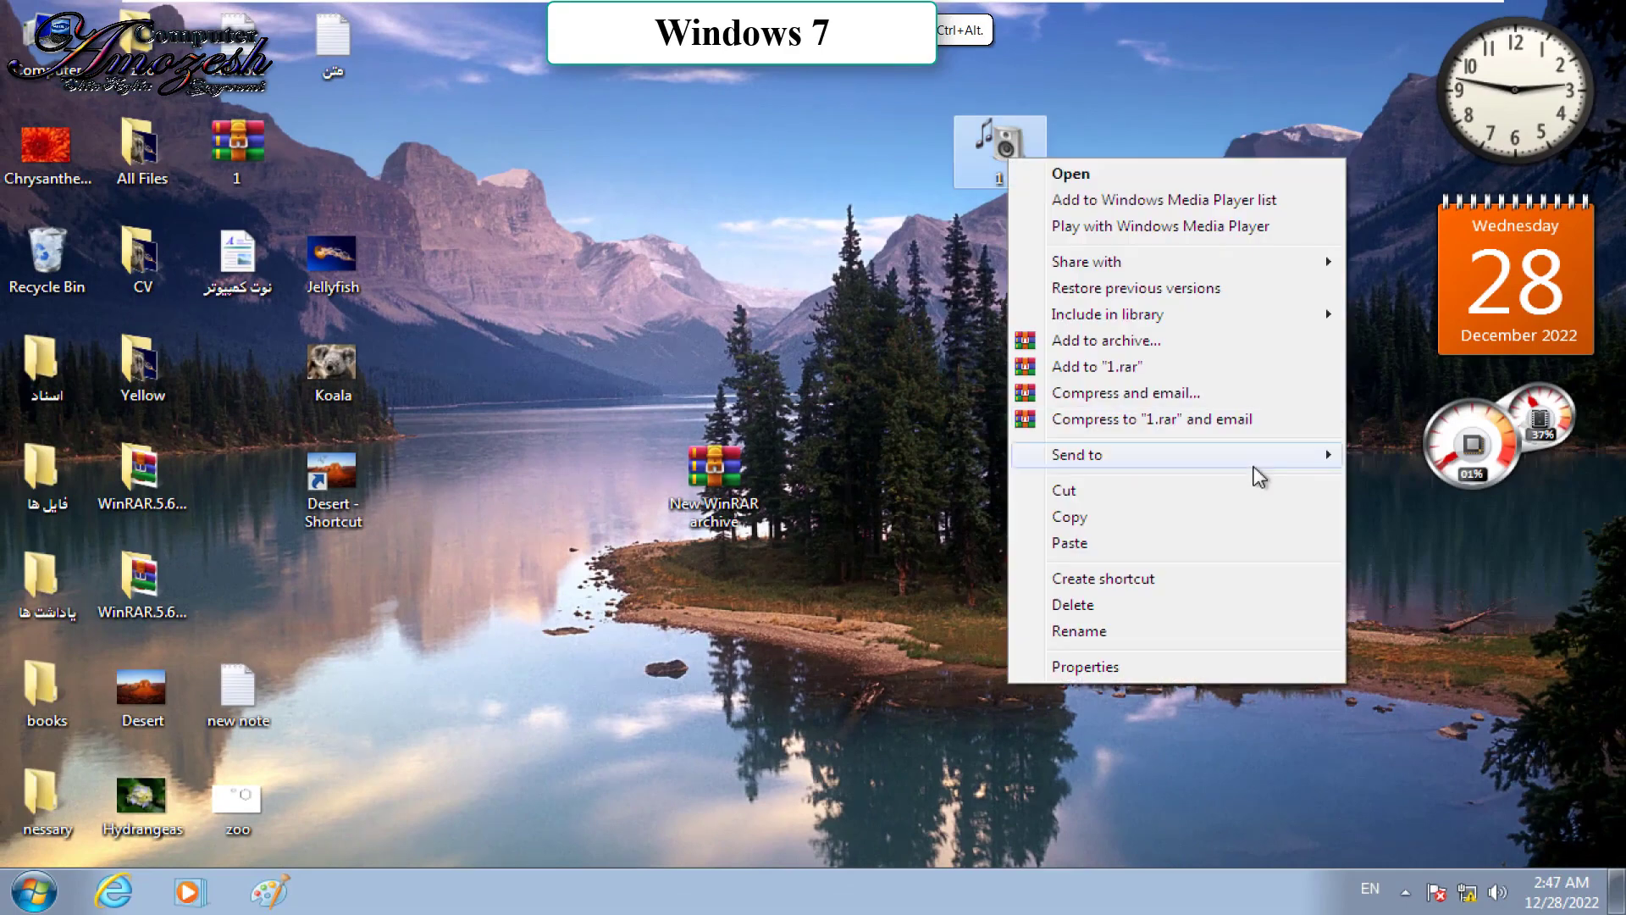
mouse_move(1260, 476)
click(1416, 457)
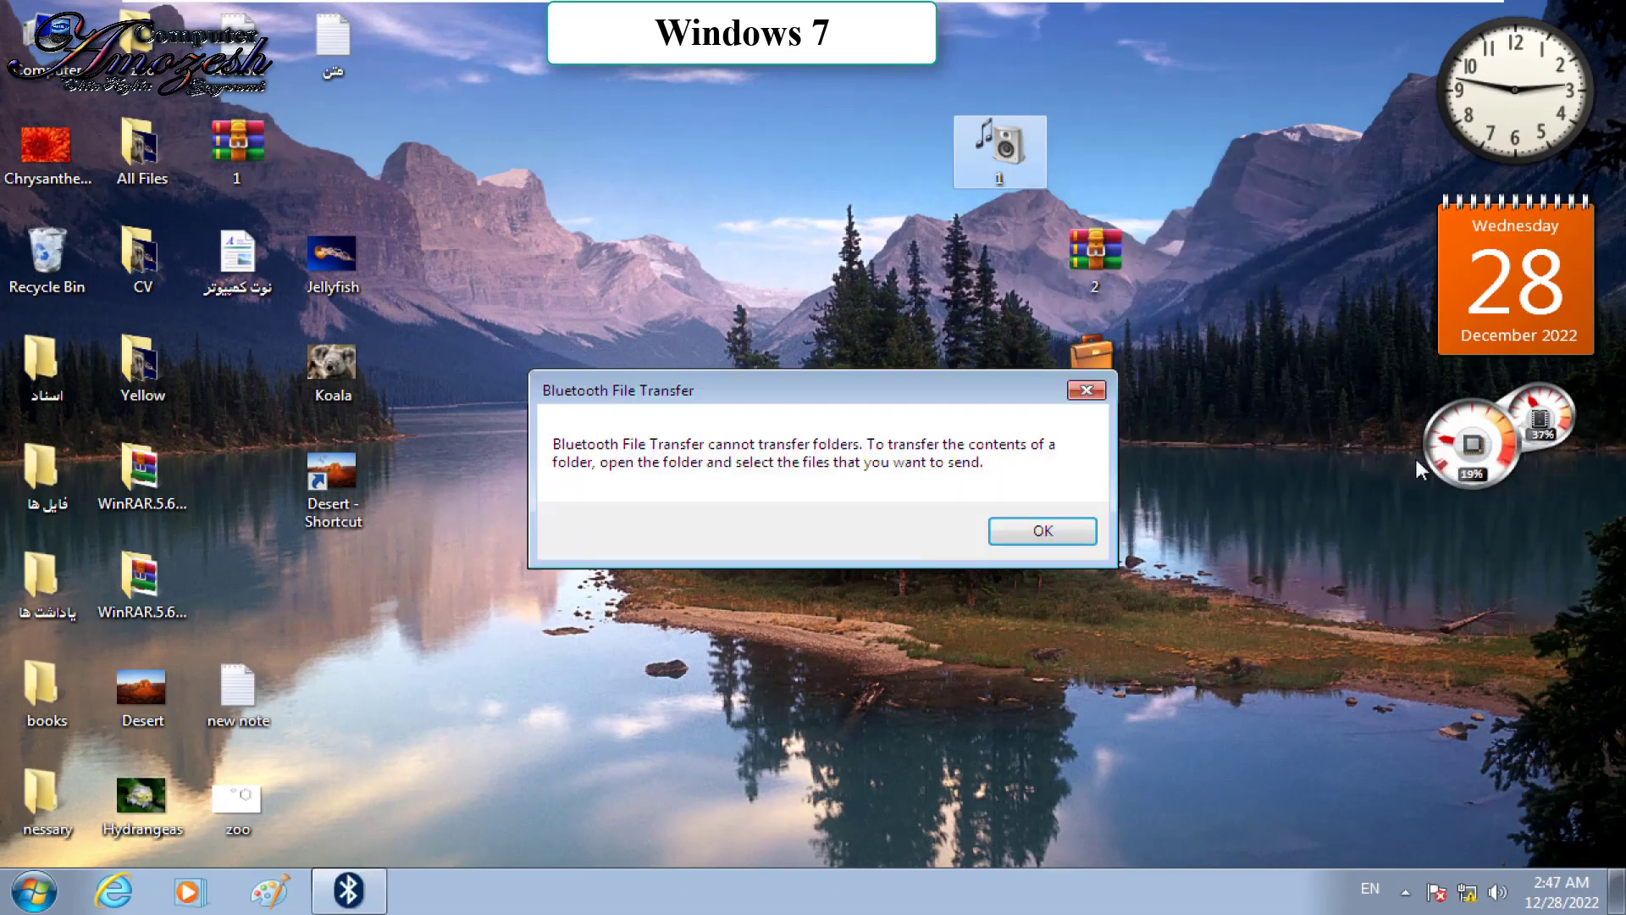
key(Return)
double_click(994, 171)
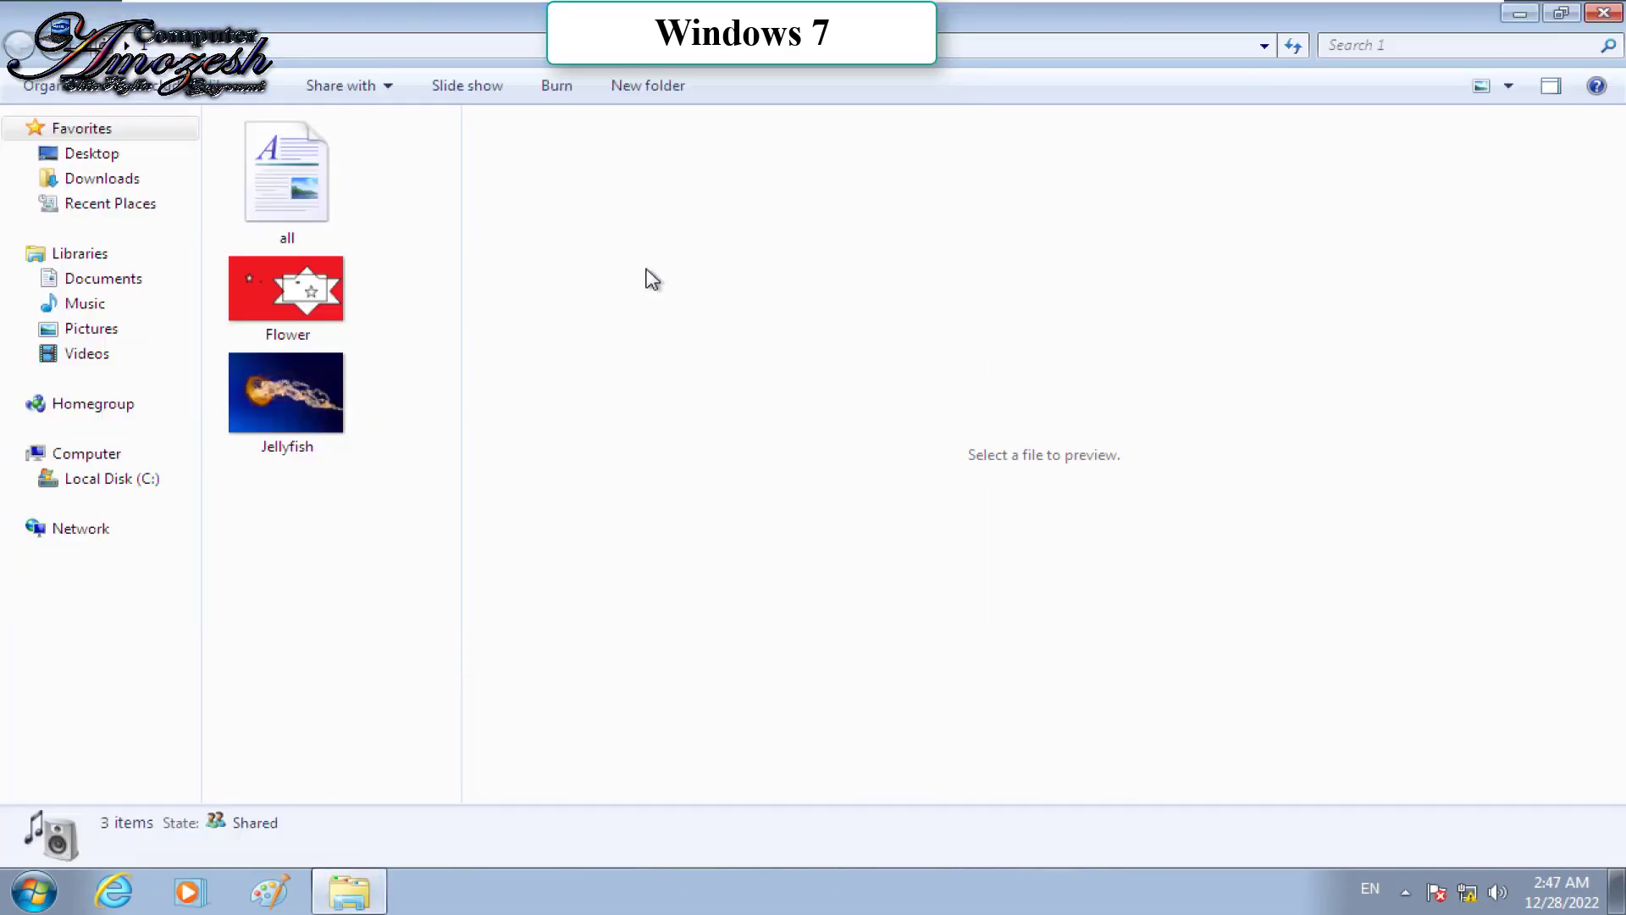
right_click(290, 309)
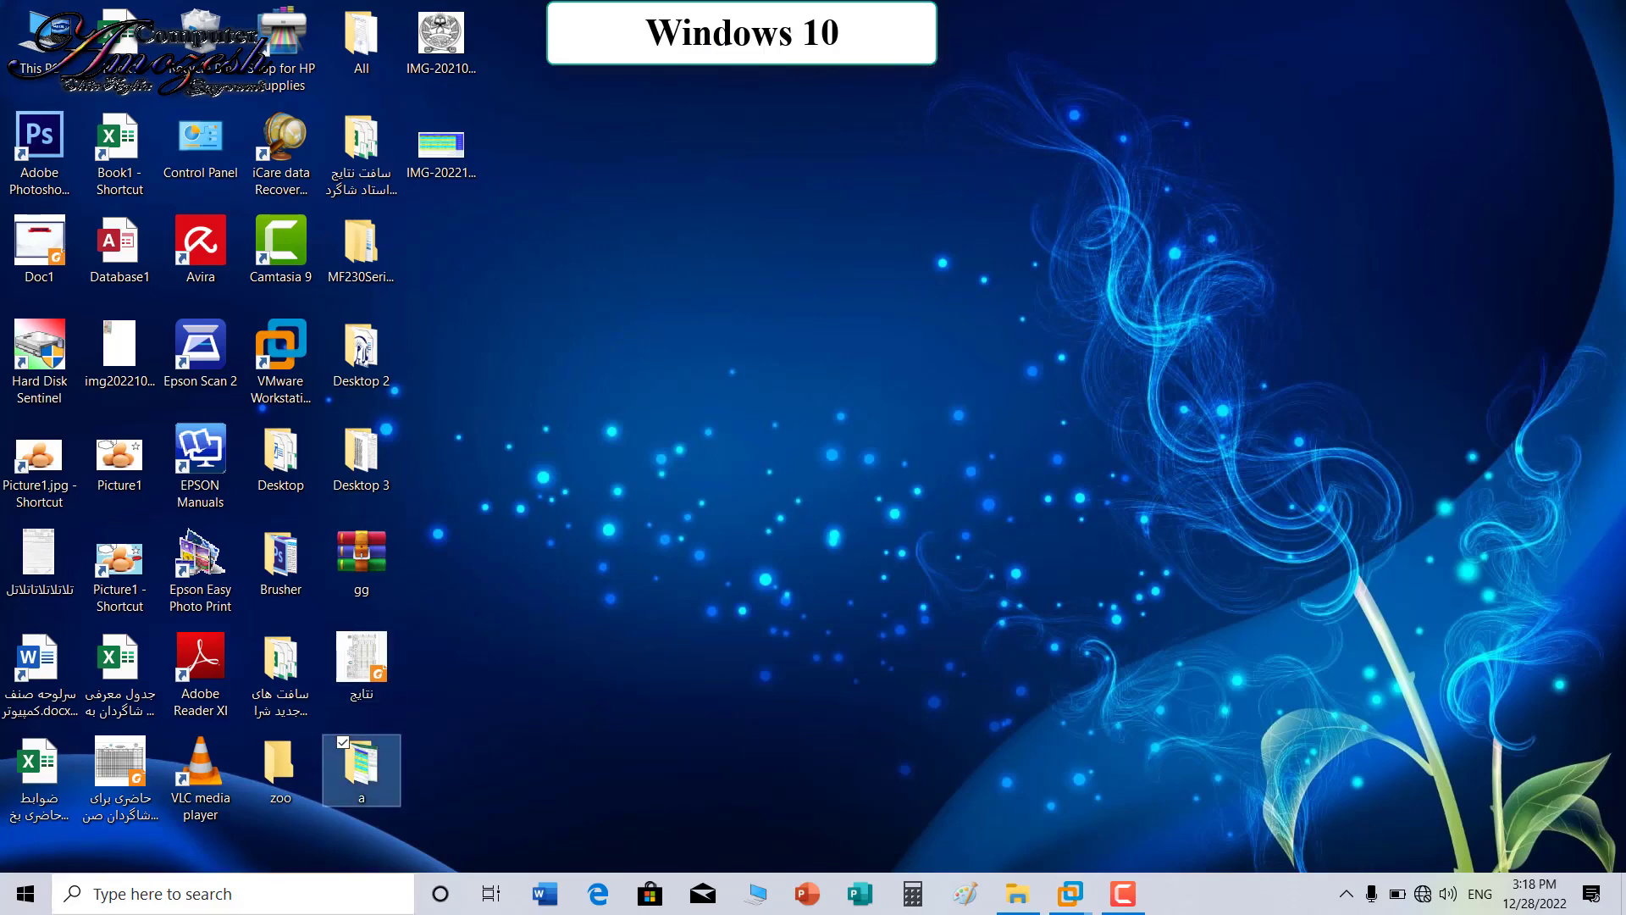
Step: Try sending folder a to a Bluetooth device and dismiss the folder transfer error
right_click(378, 779)
mouse_move(424, 601)
click(762, 603)
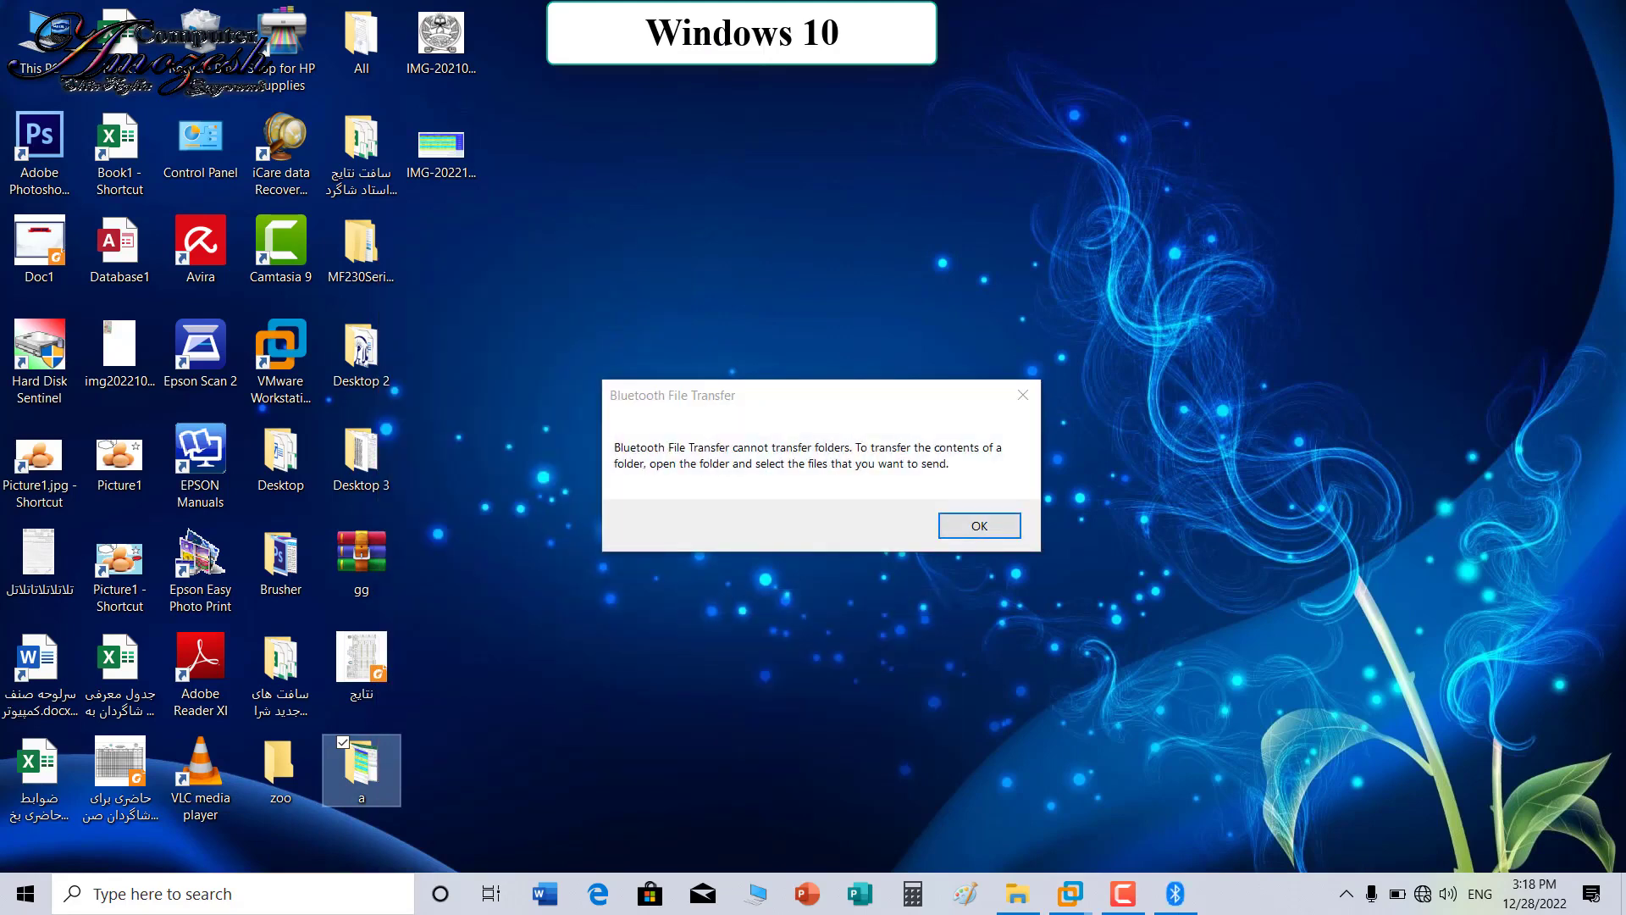
key(Return)
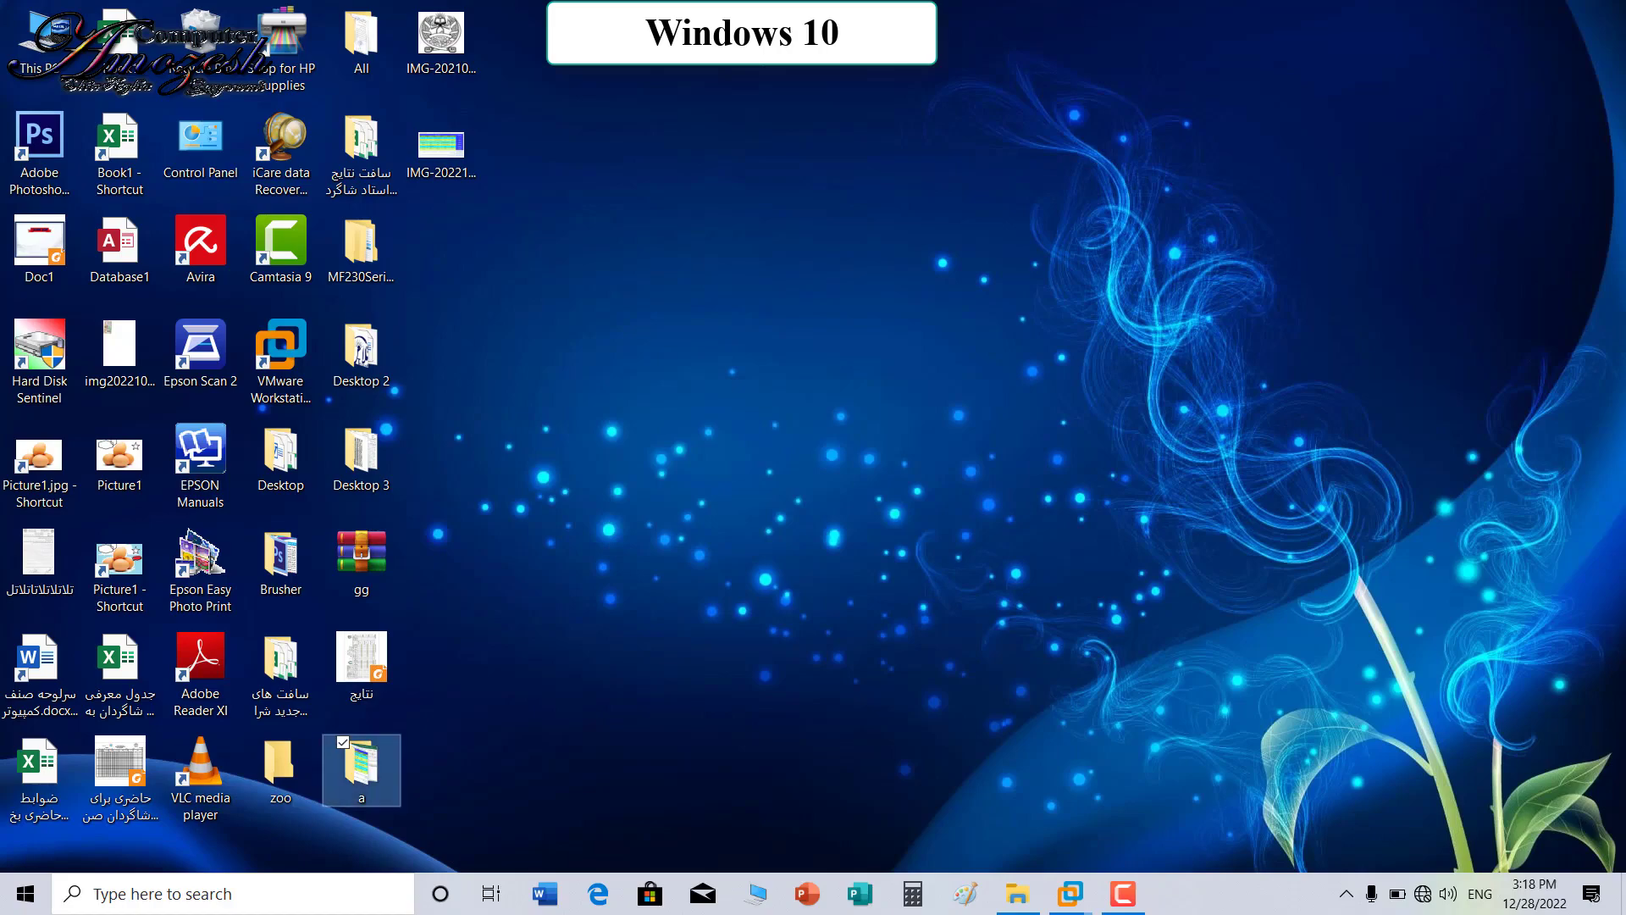
Step: Open folder a maximized and send IMG-20210823-WA0000 and natayaj to a Bluetooth device
key(Return)
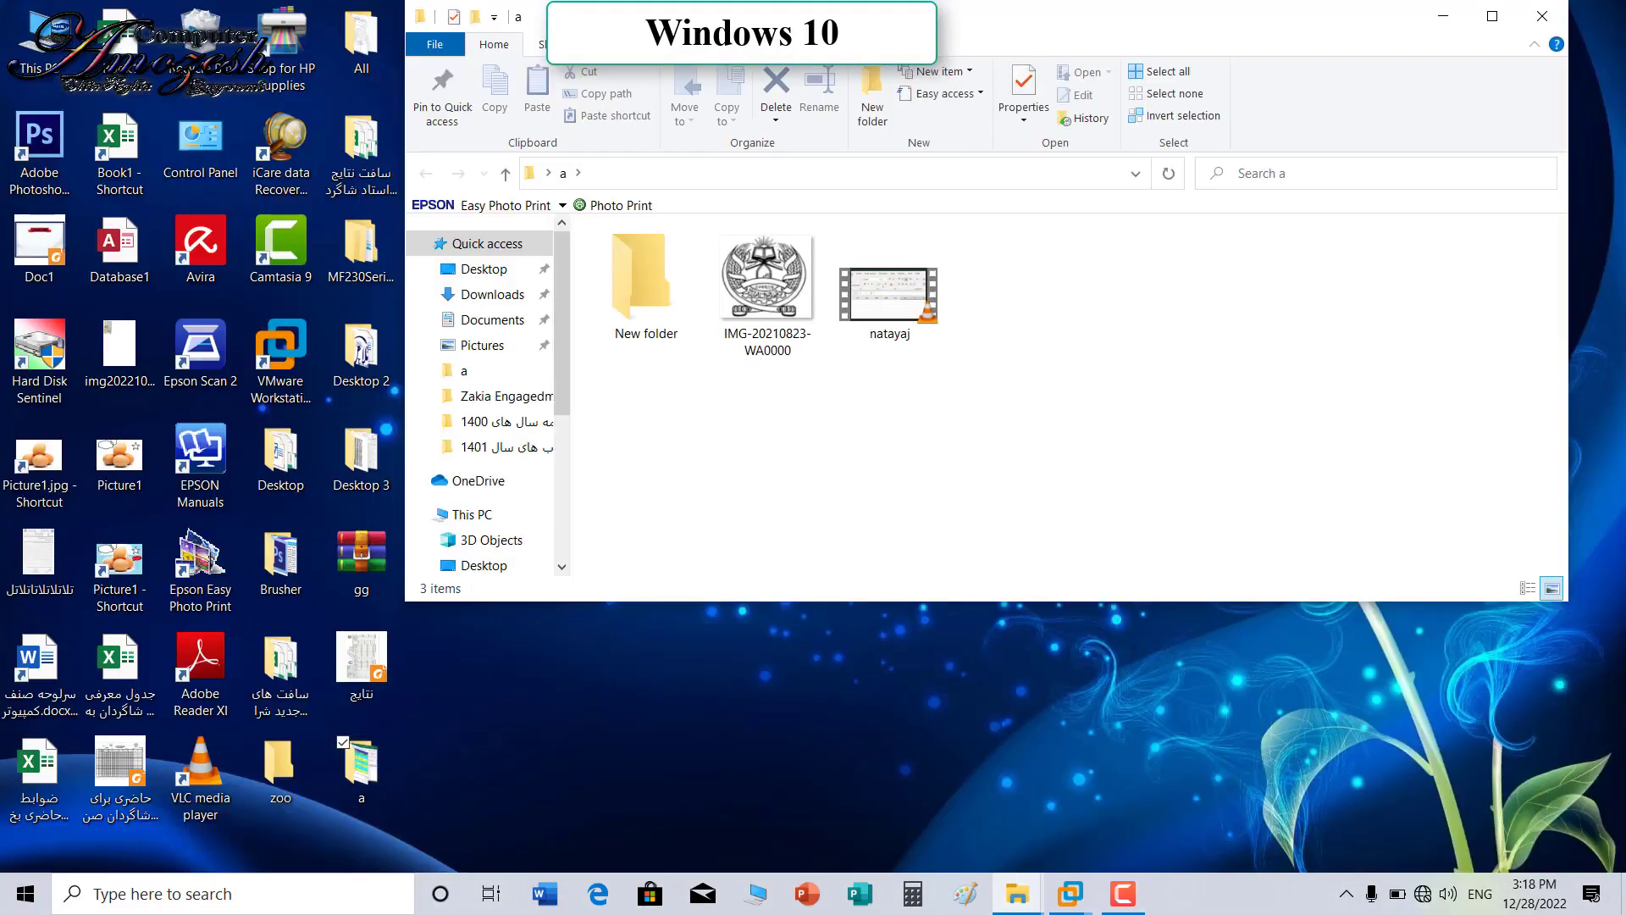
key(super+Up)
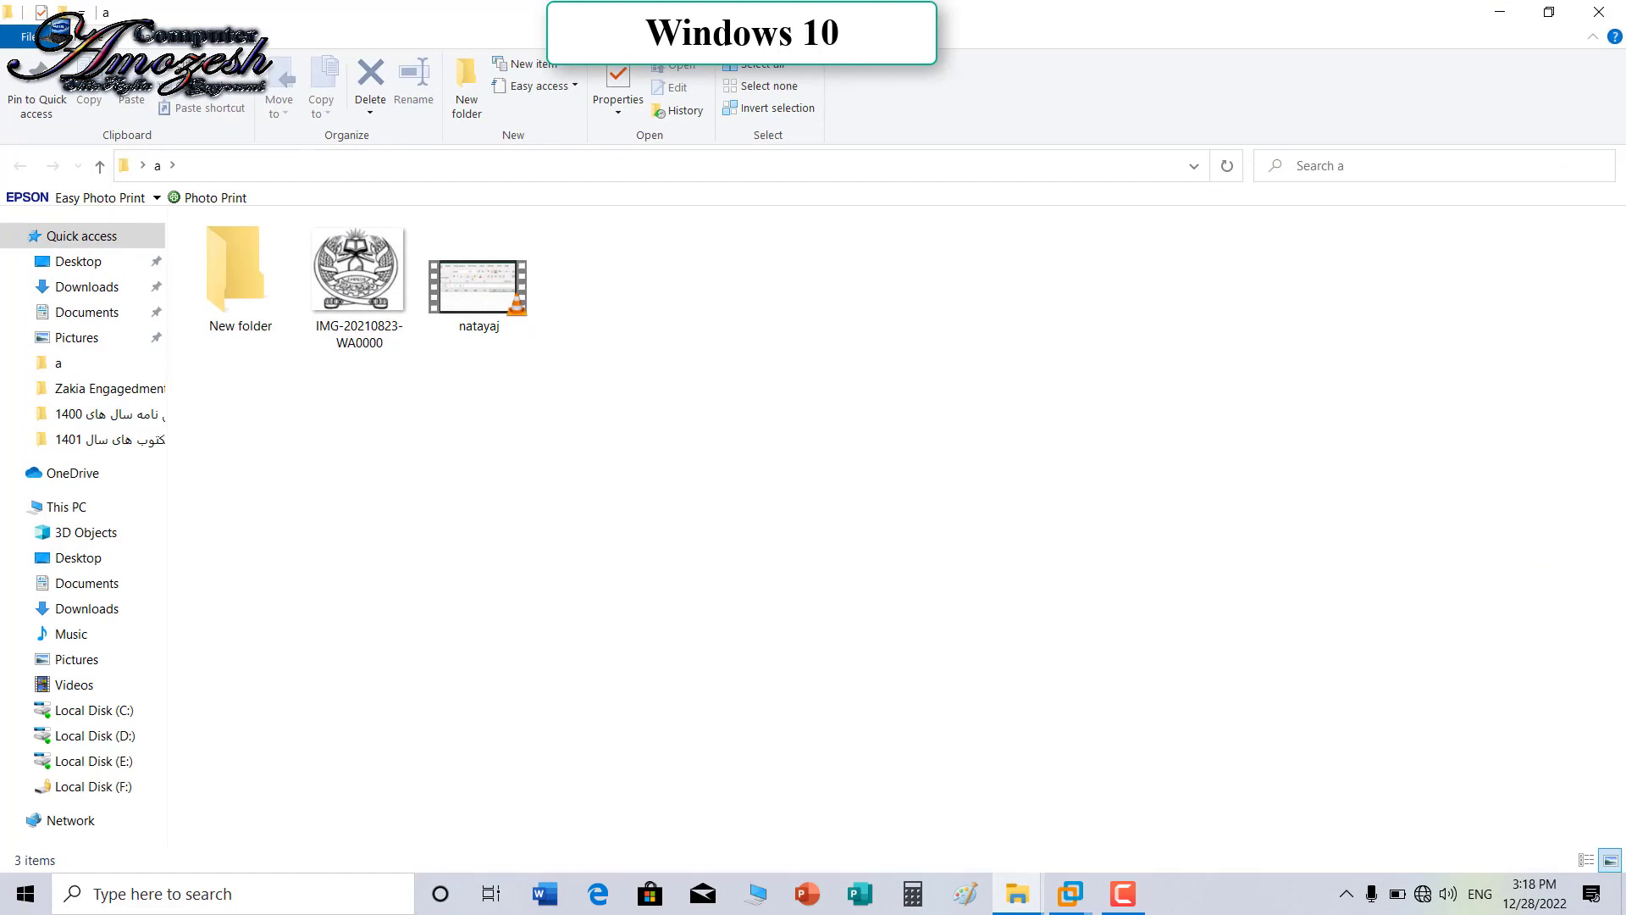
drag(600, 416, 348, 214)
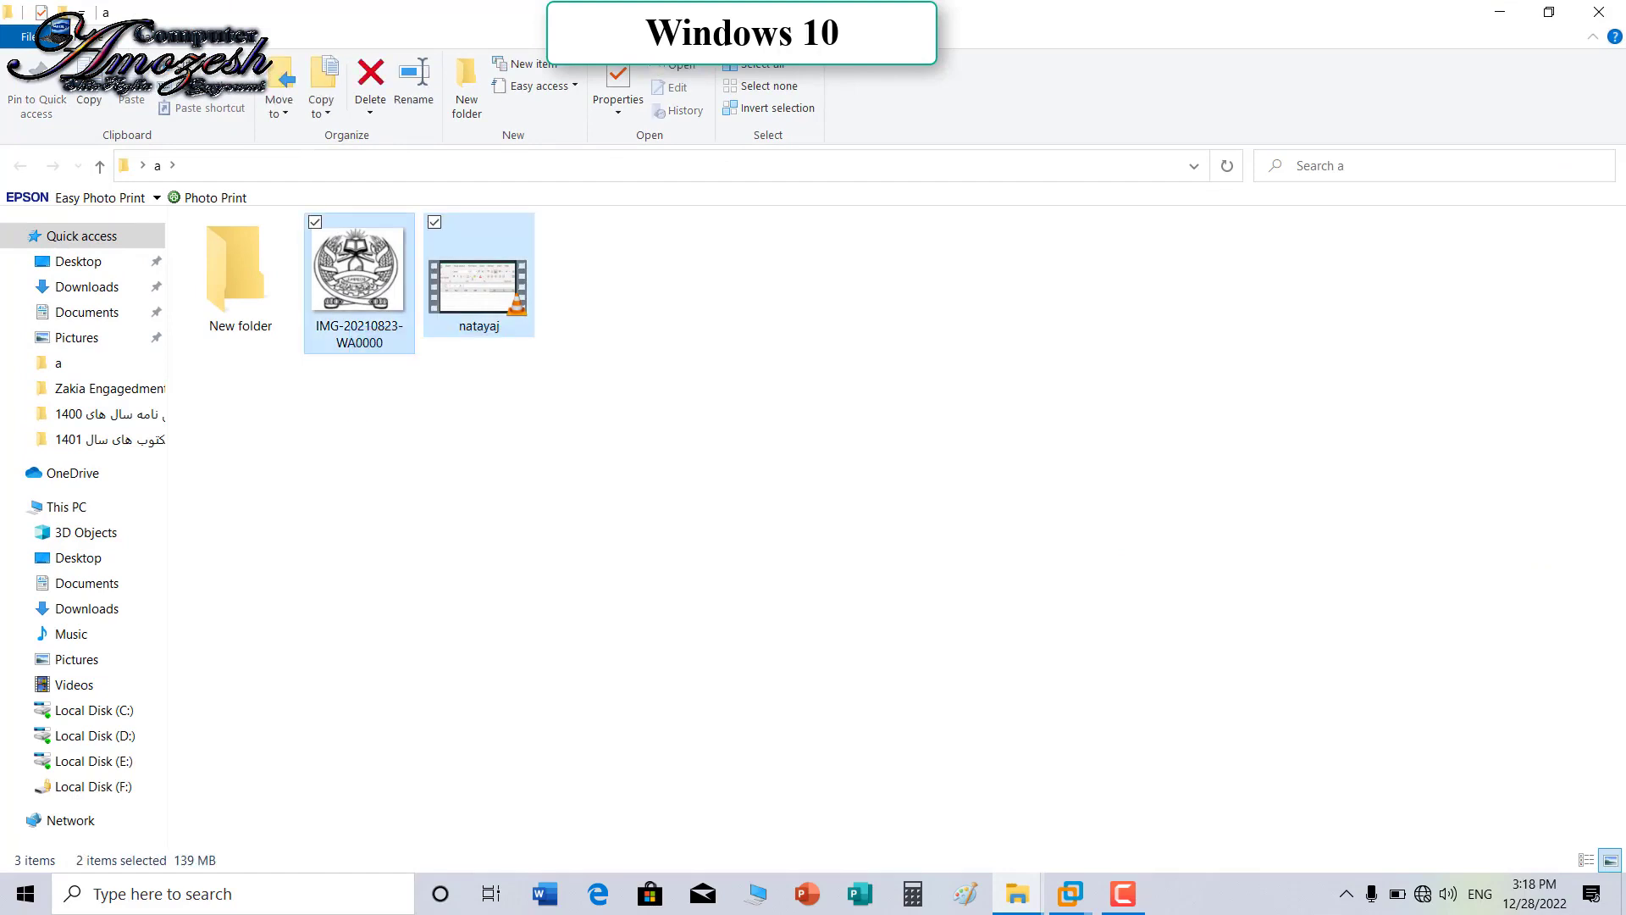
right_click(349, 264)
mouse_move(407, 690)
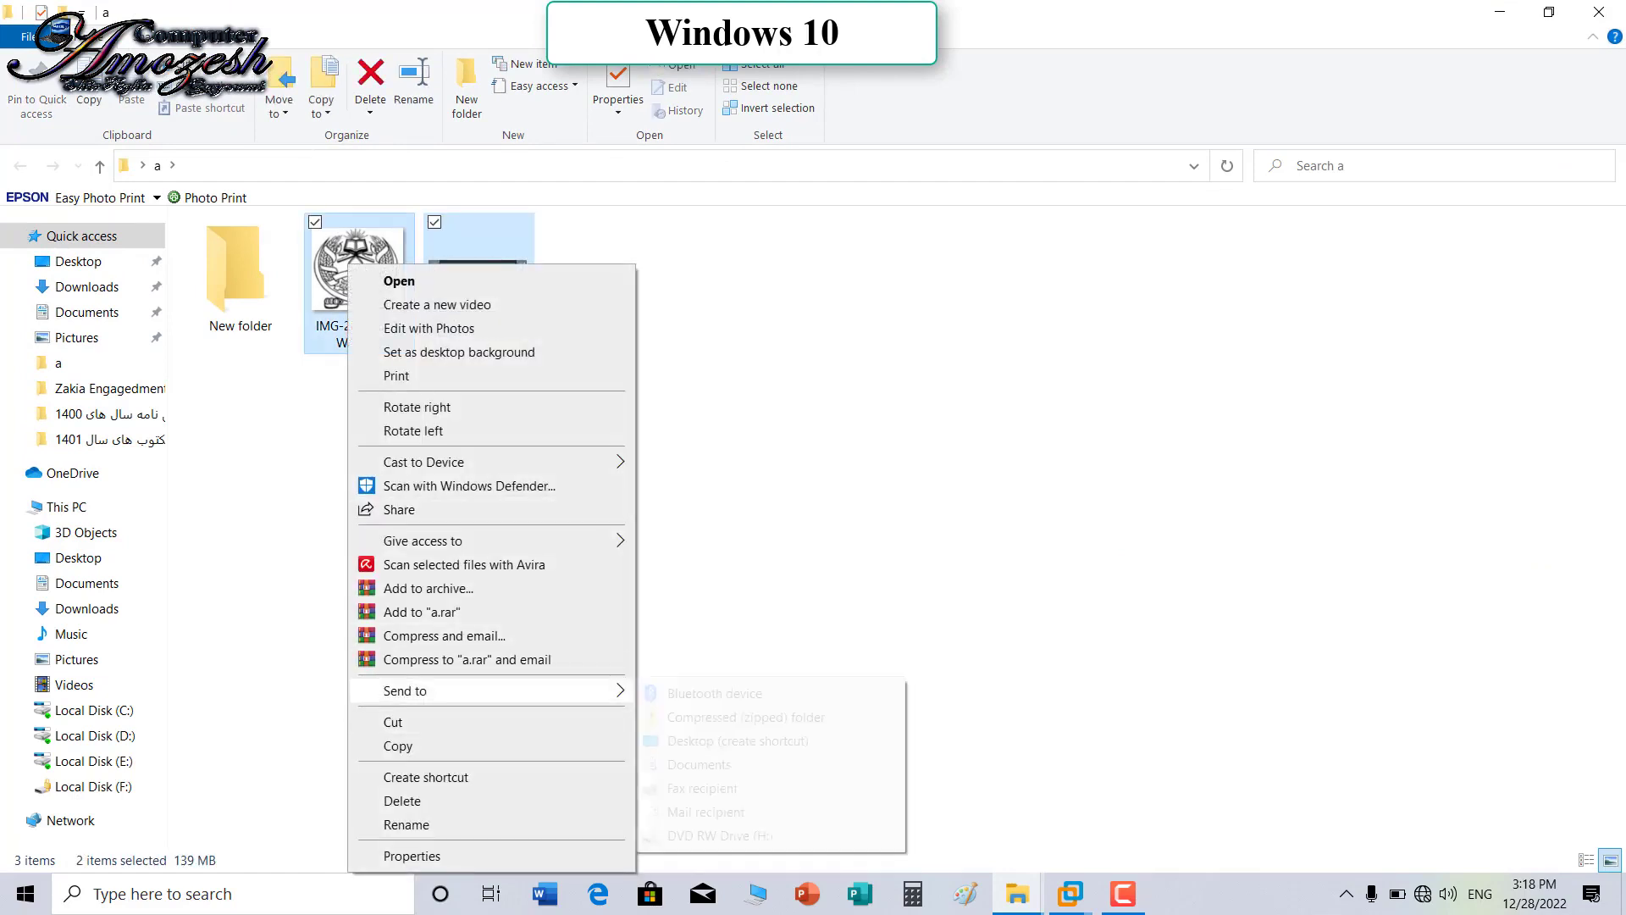
click(714, 692)
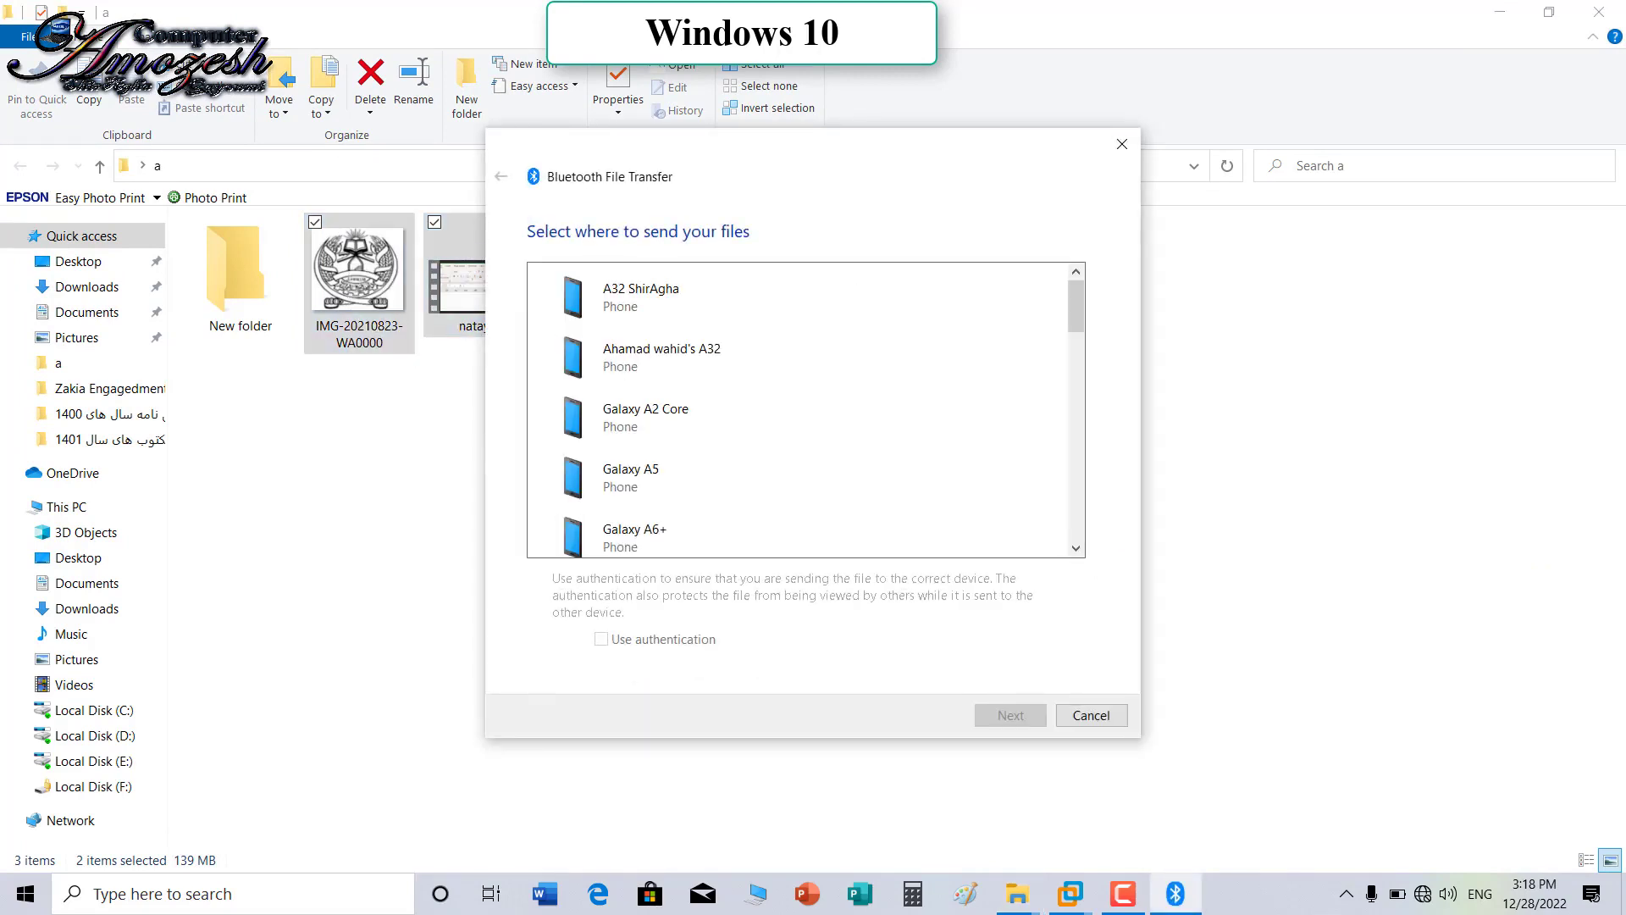
Step: Pick Galaxy M30 from the device list and start sending to it
scroll(847, 305, down, 10)
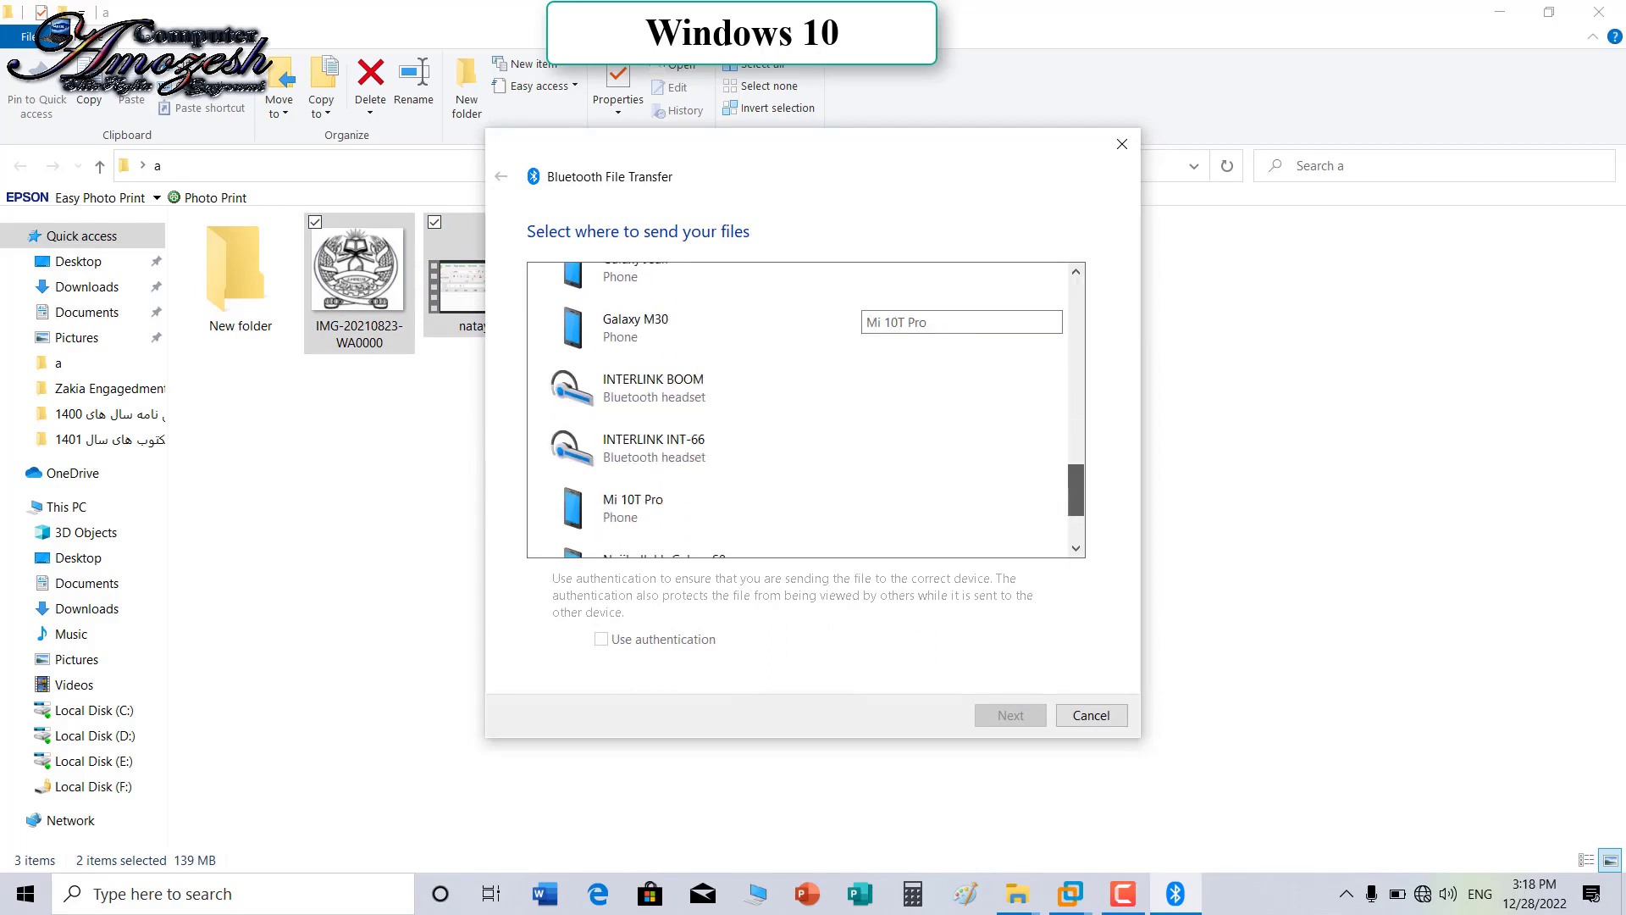
scroll(847, 305, up, 5)
scroll(847, 398, up, 2)
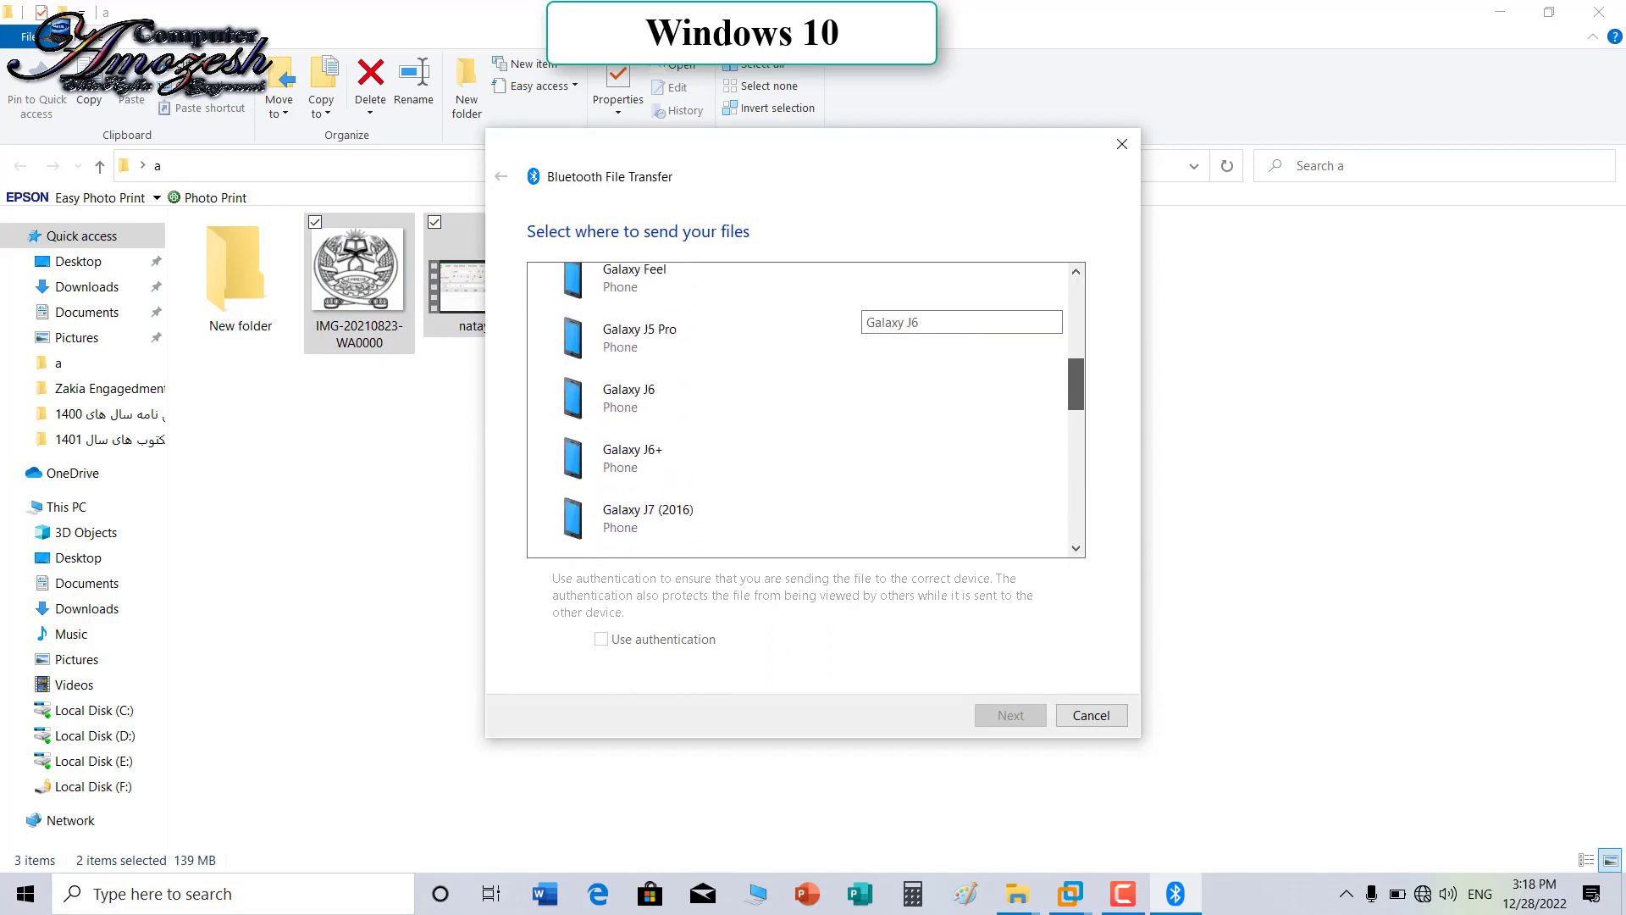
scroll(805, 406, down, 9)
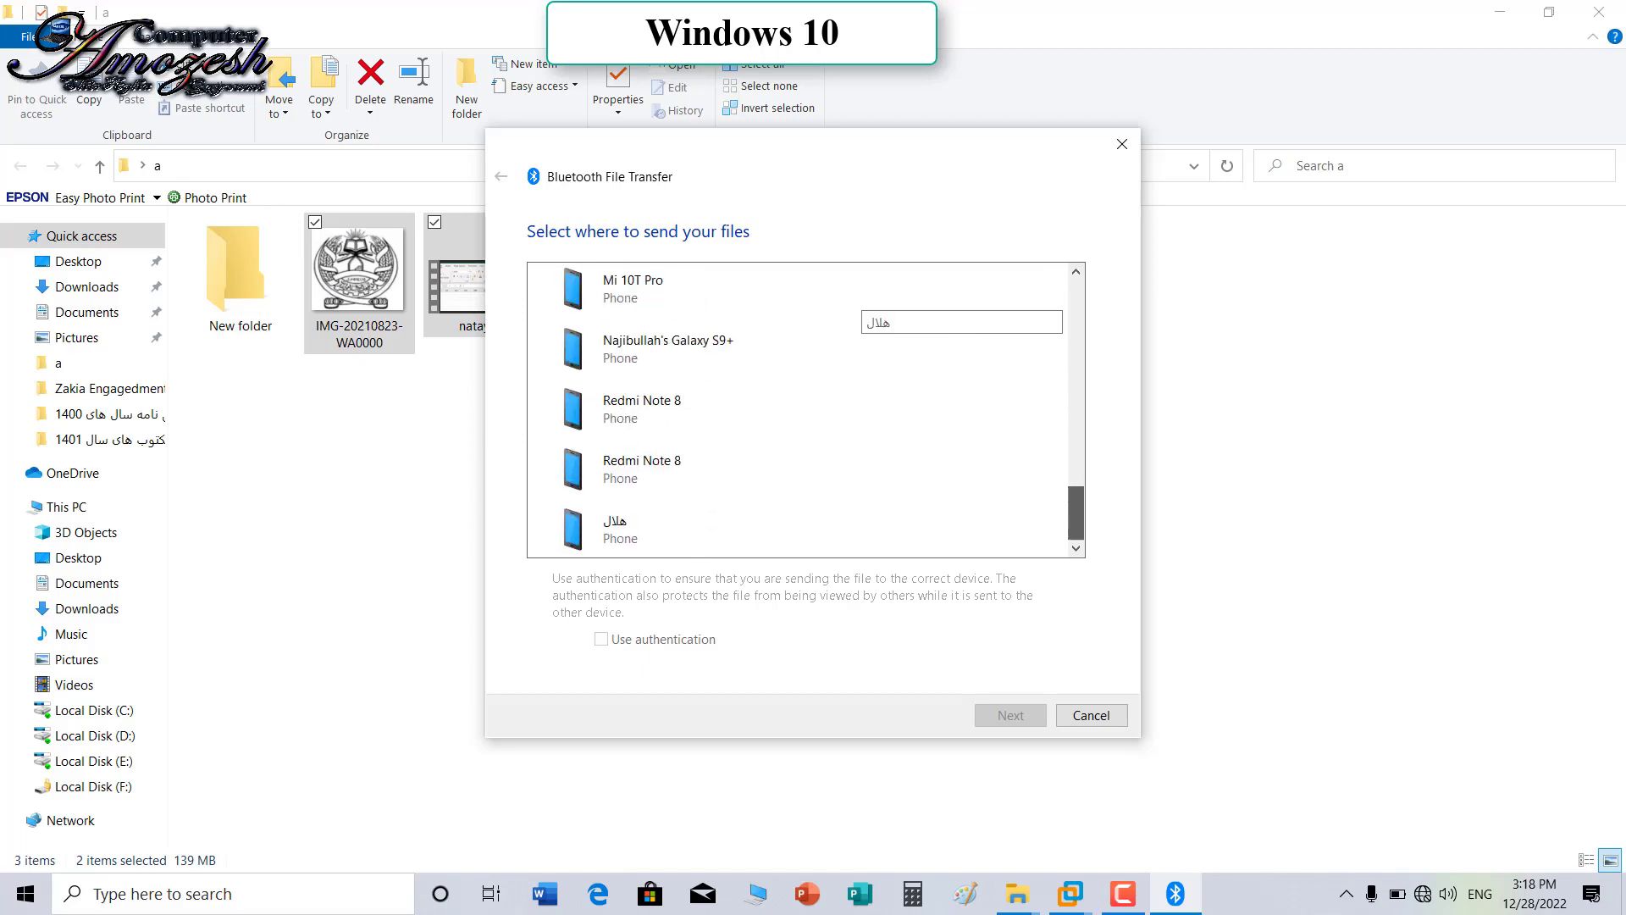
scroll(847, 305, up, 12)
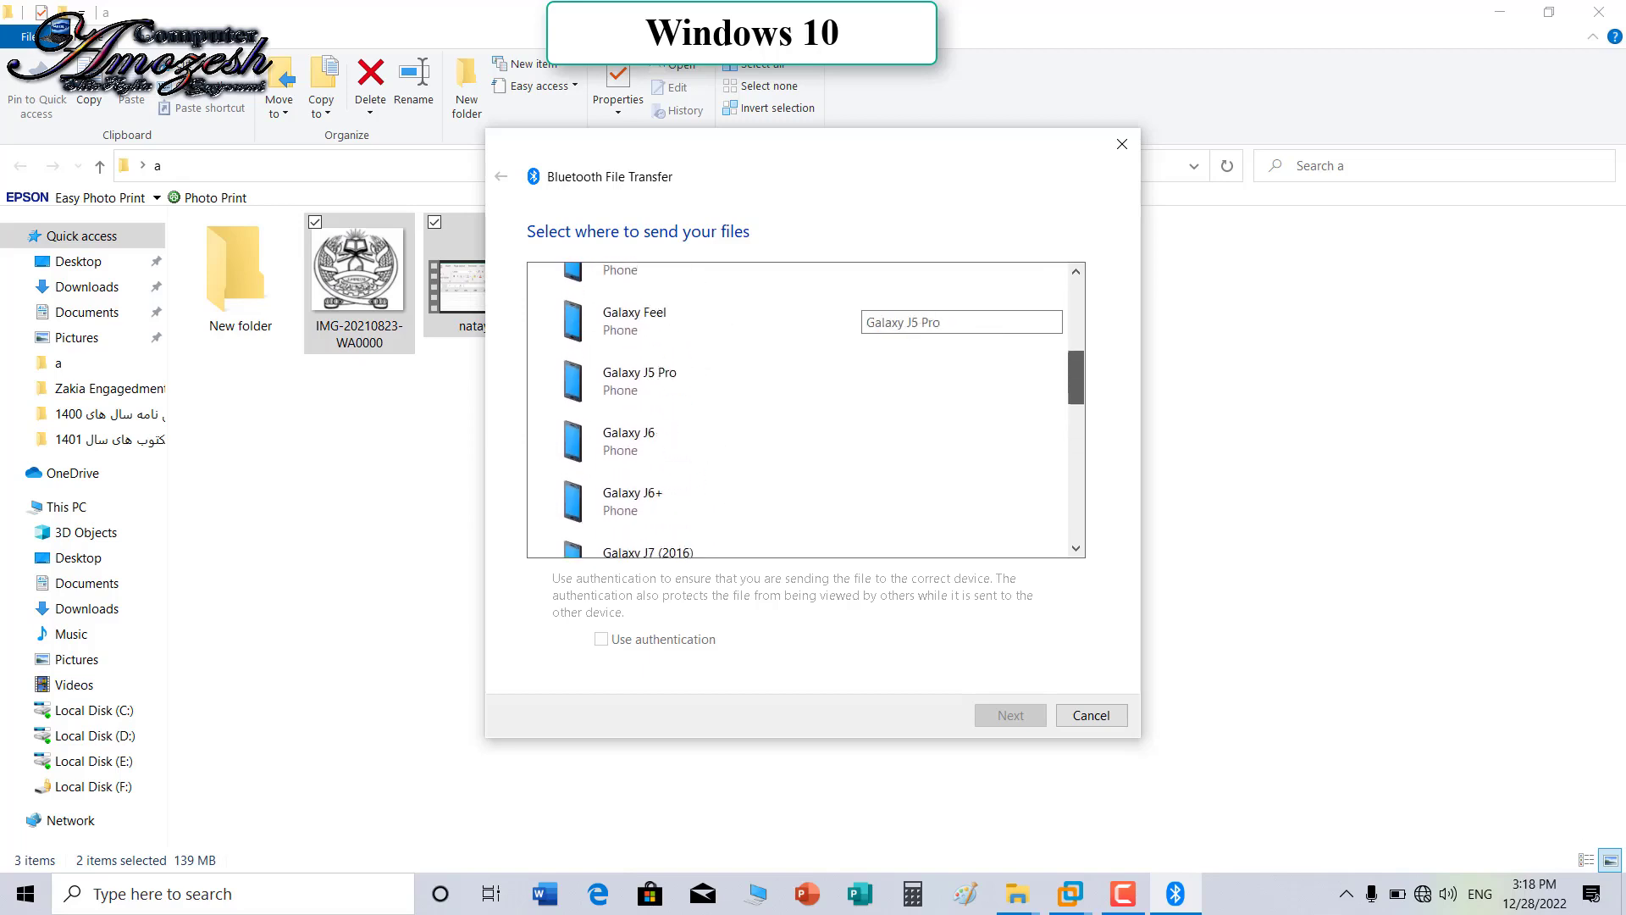
scroll(847, 321, down, 8)
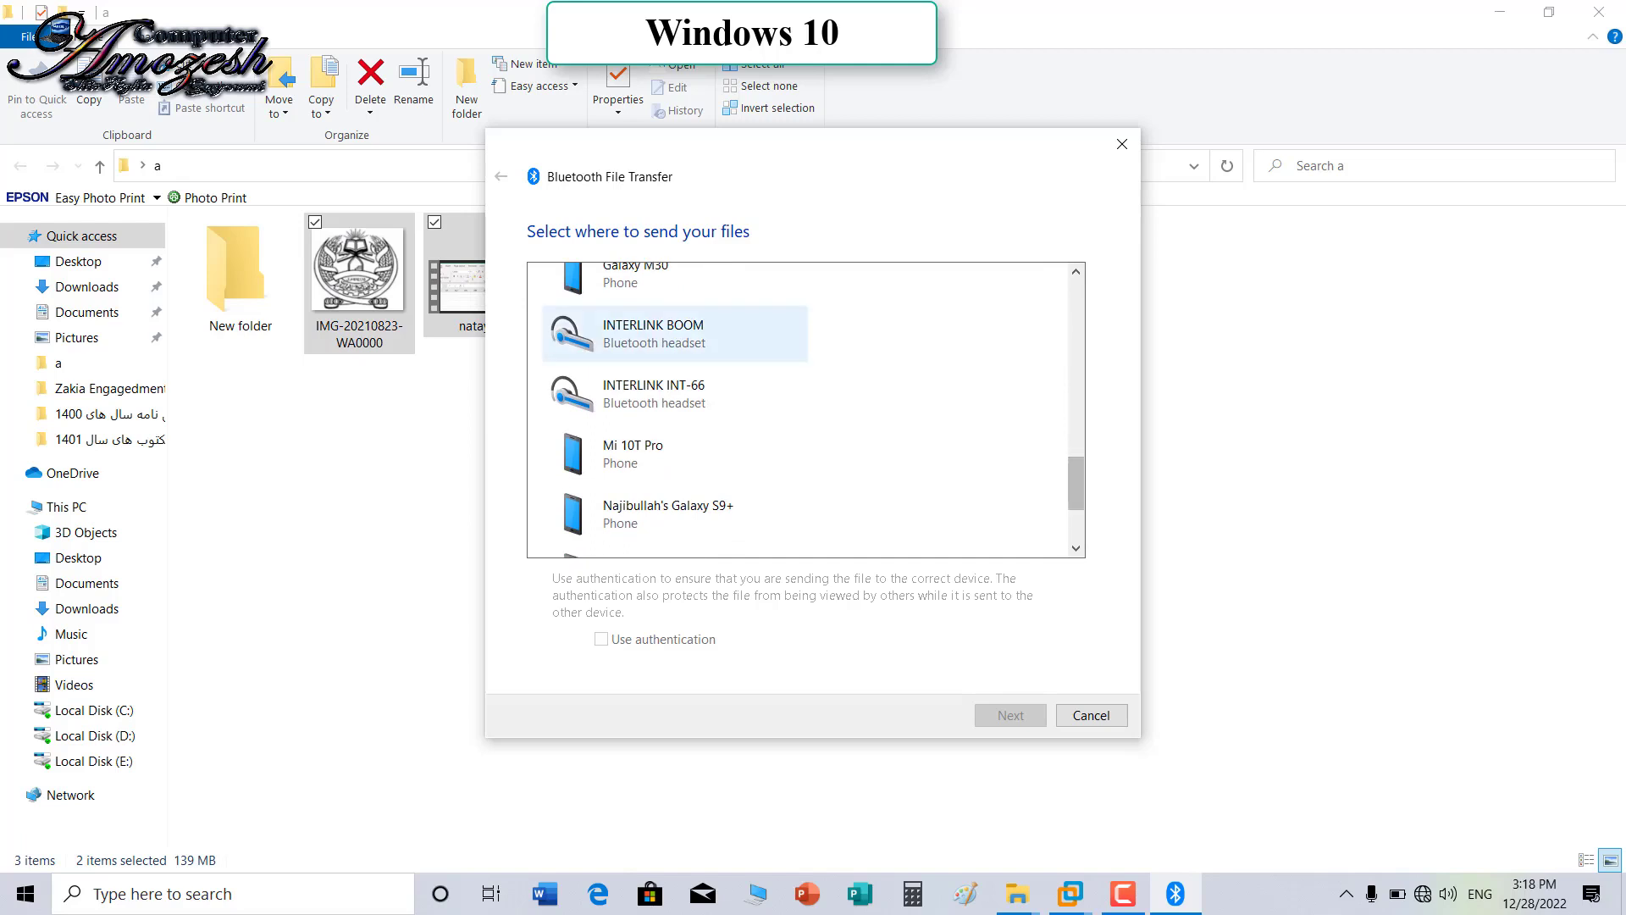
scroll(677, 300, down, 1)
click(678, 284)
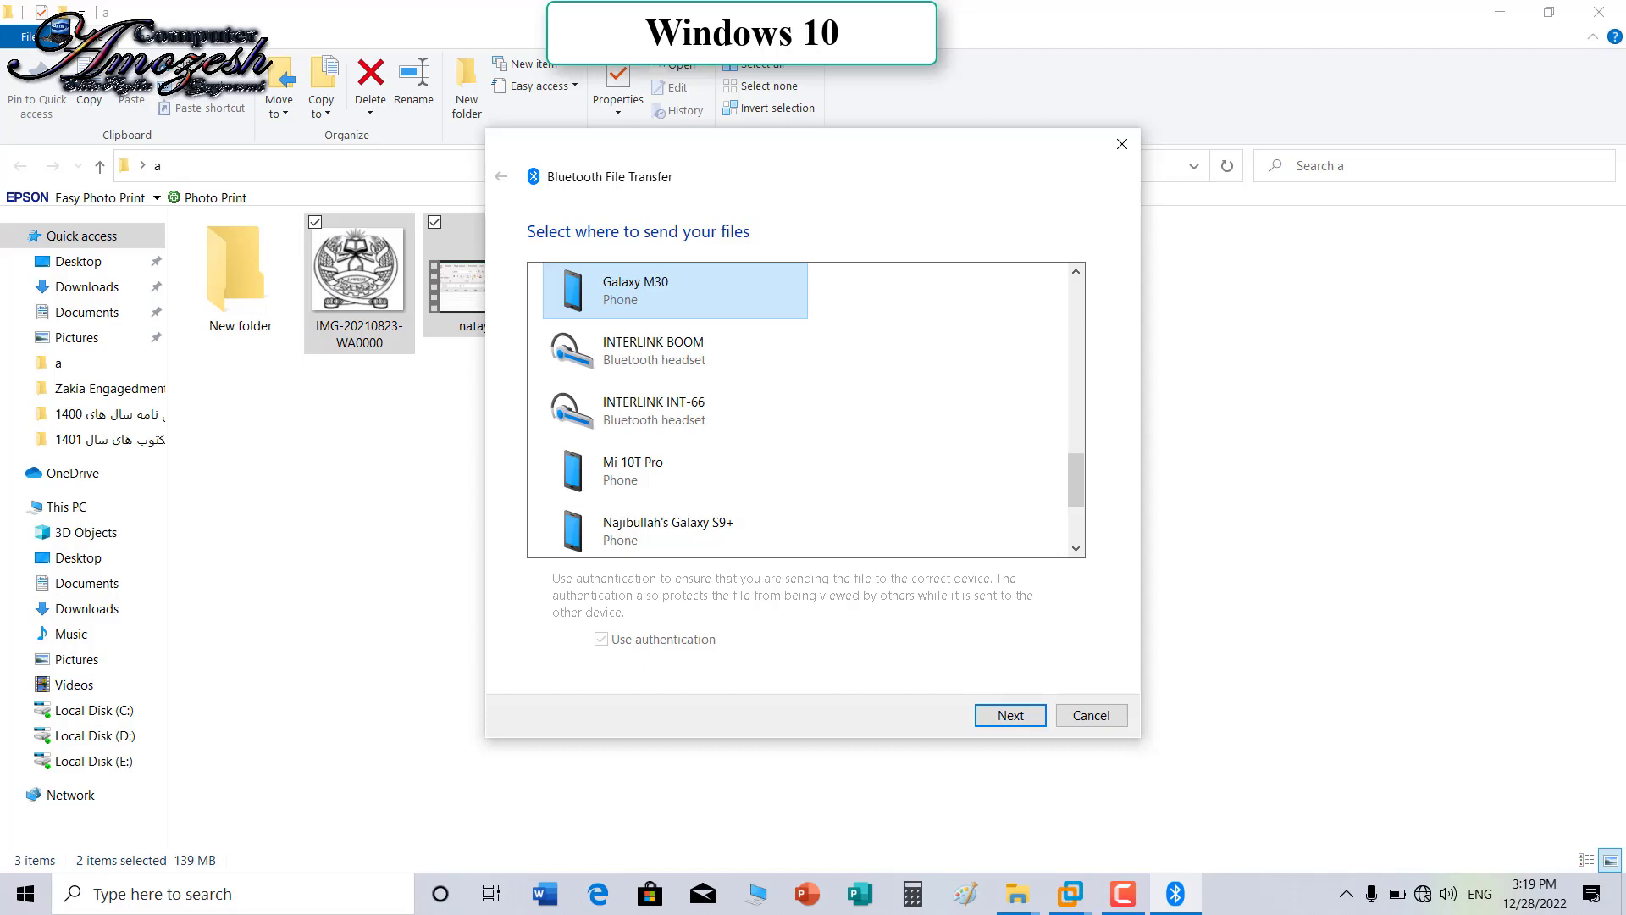
scroll(805, 410, up, 10)
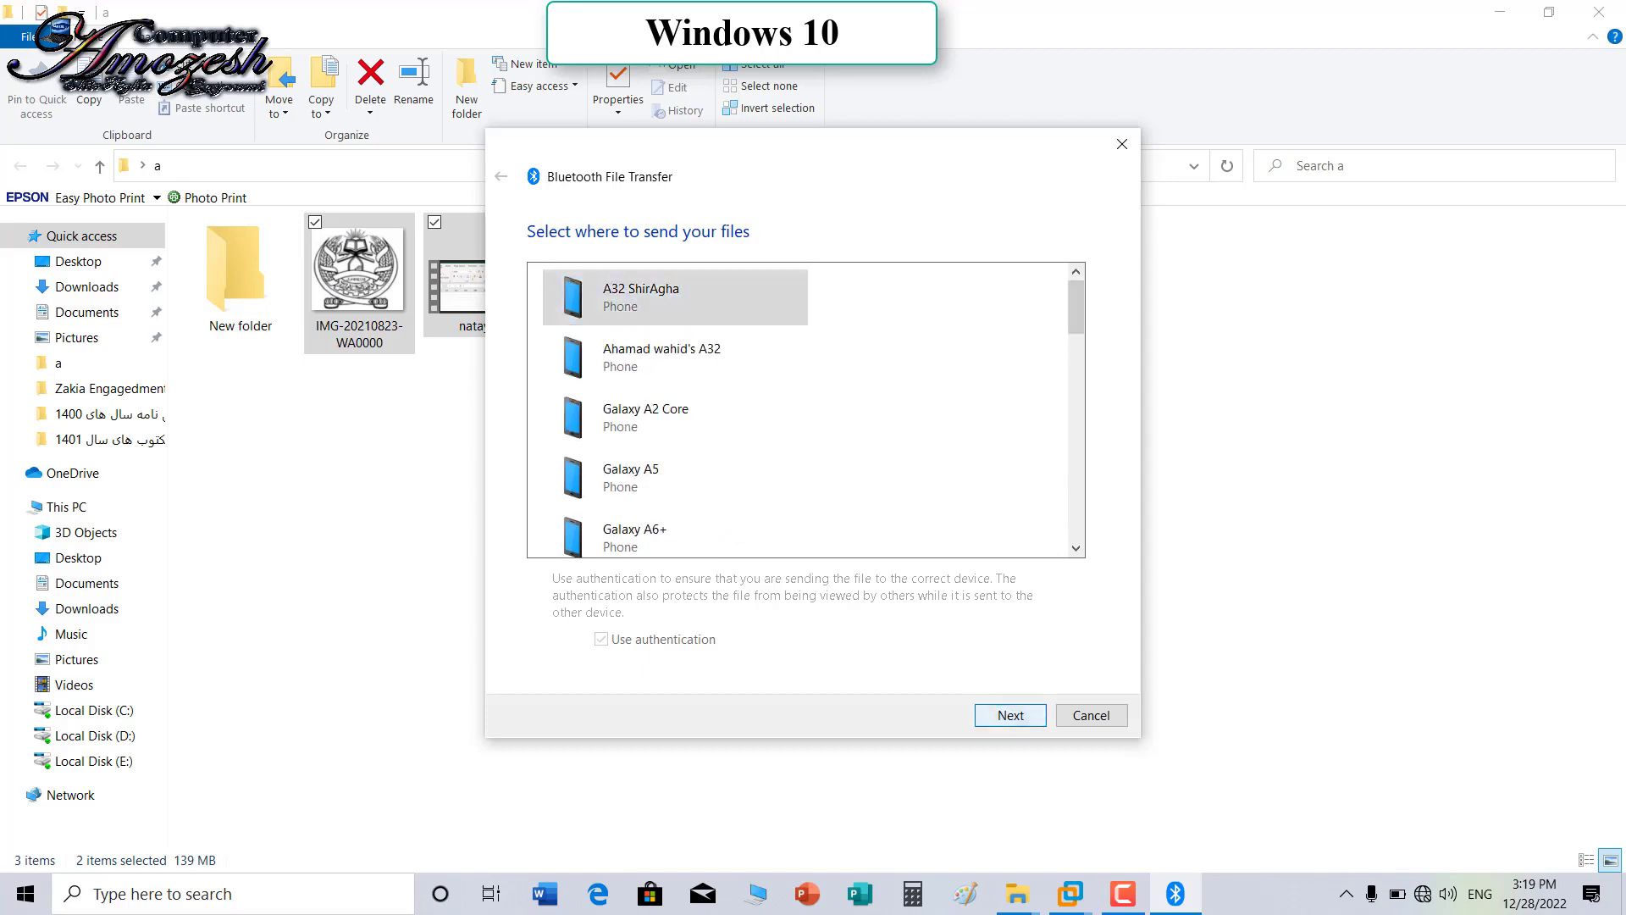
key(Return)
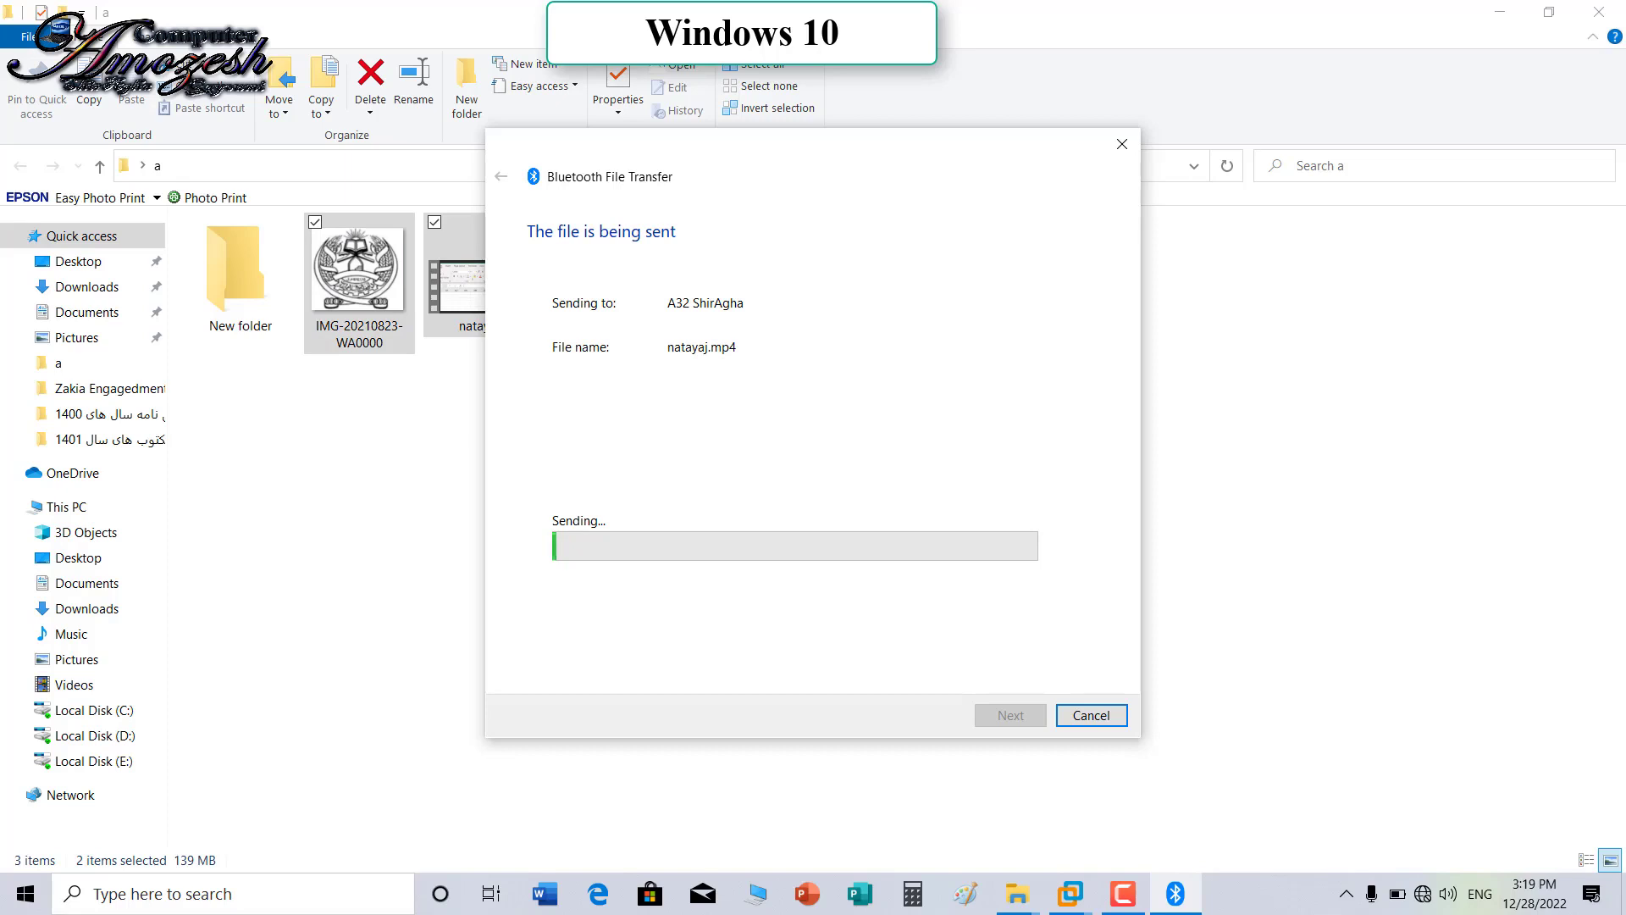
Step: Select only the natayaj video, then bring up the shortcut menu for desktop item 1
click(1091, 715)
click(478, 279)
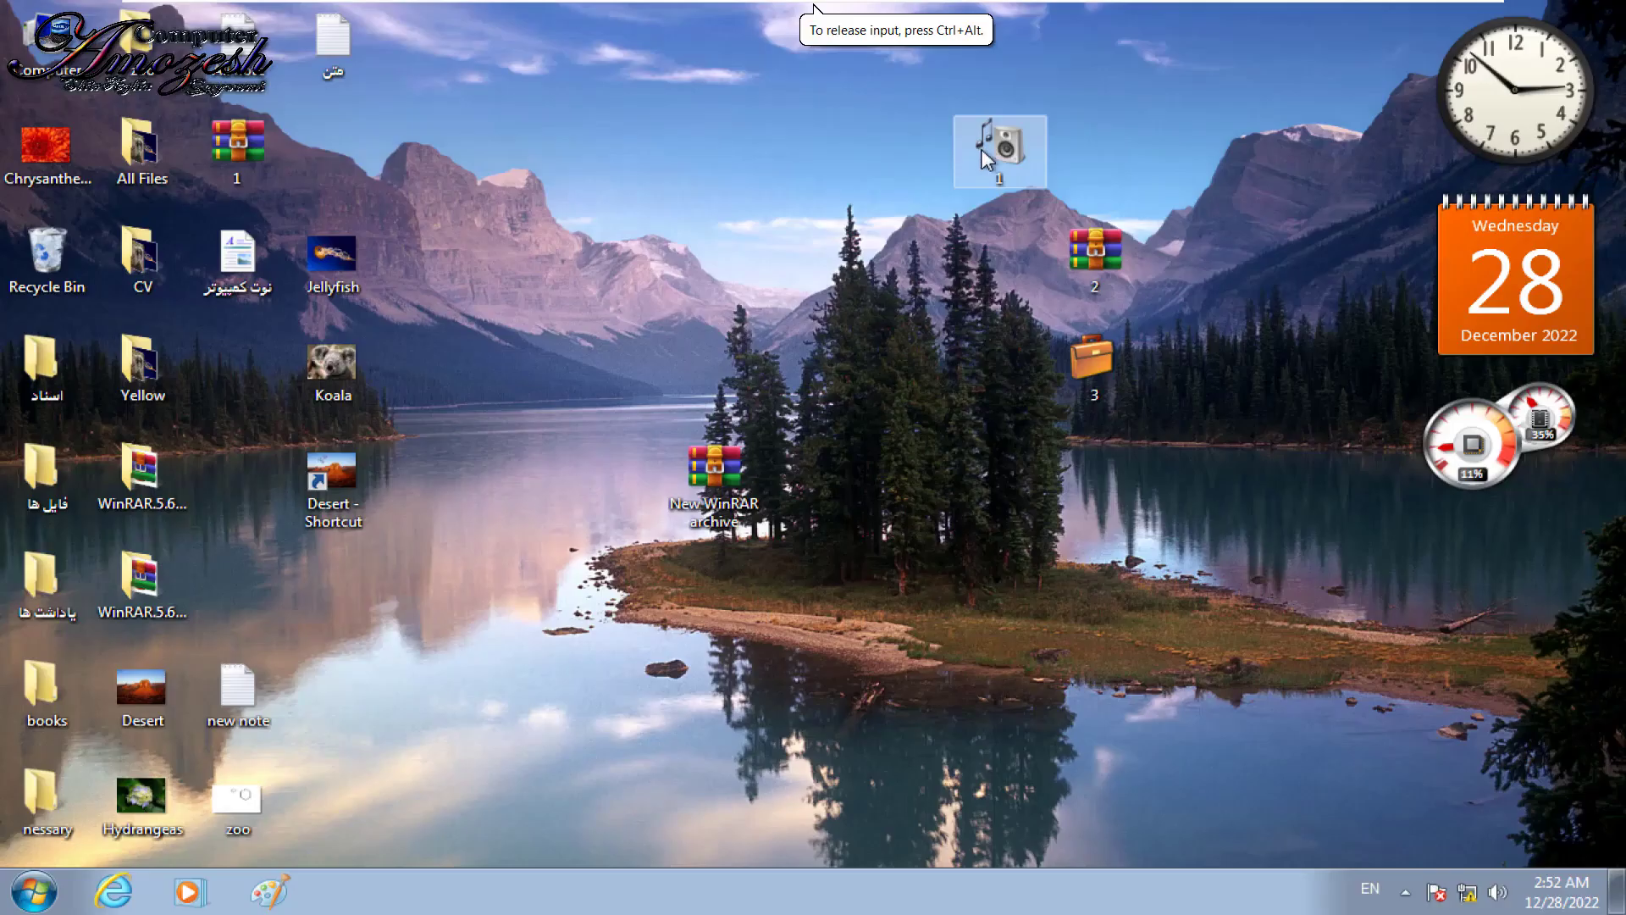
right_click(982, 151)
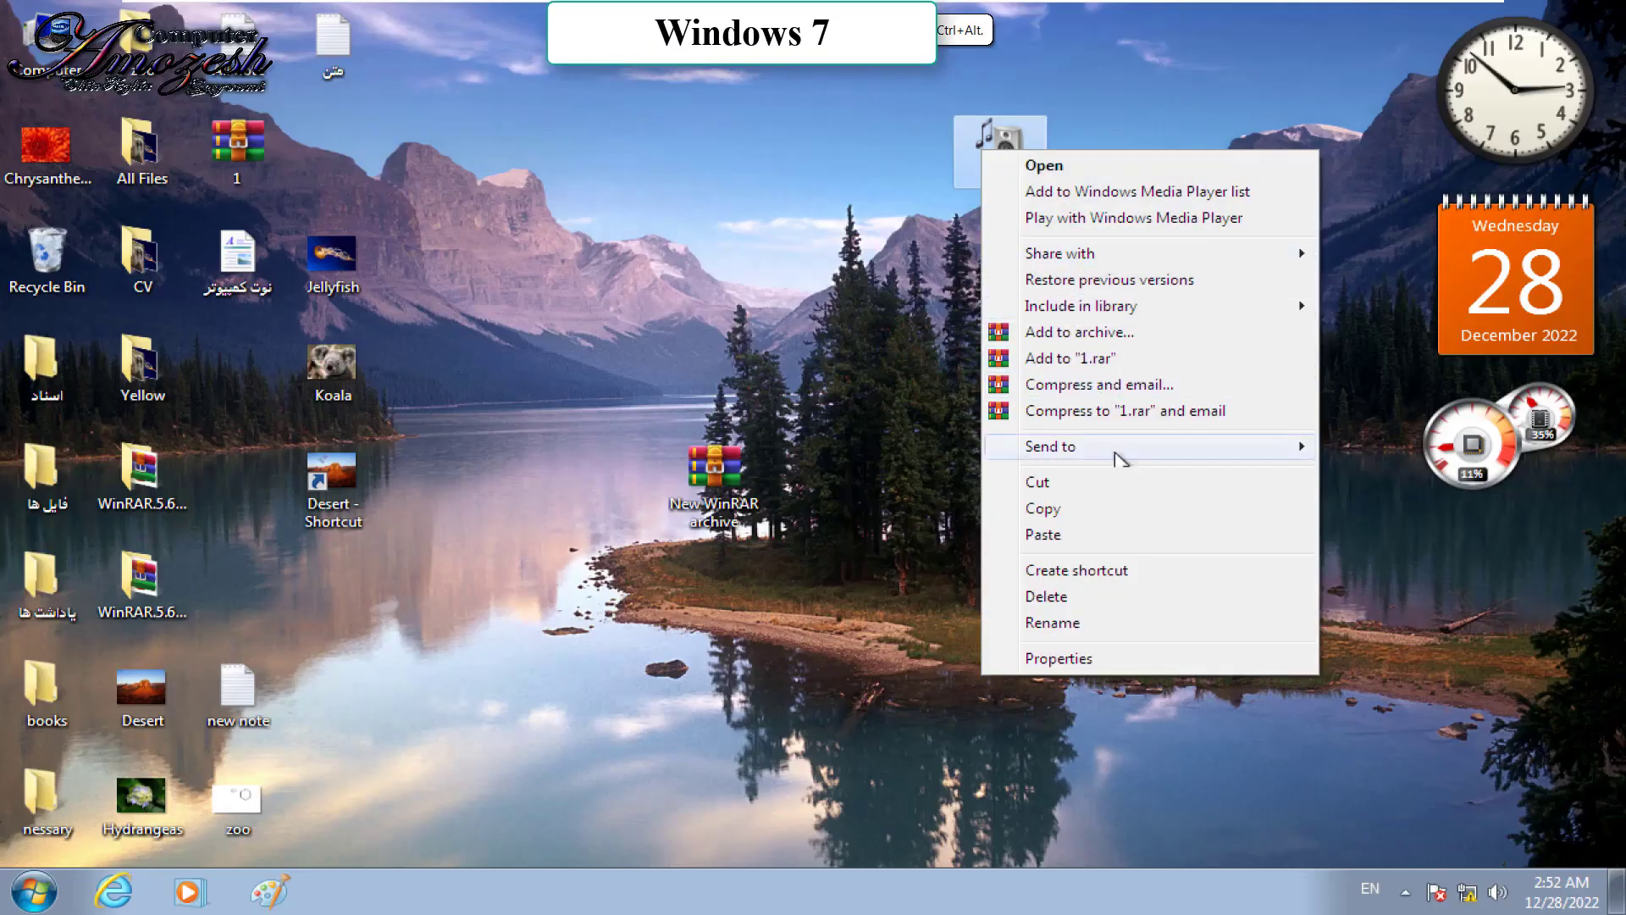
Step: Permanently delete the 1.rar archive with Shift+Delete so it bypasses the Recycle Bin
mouse_move(1118, 458)
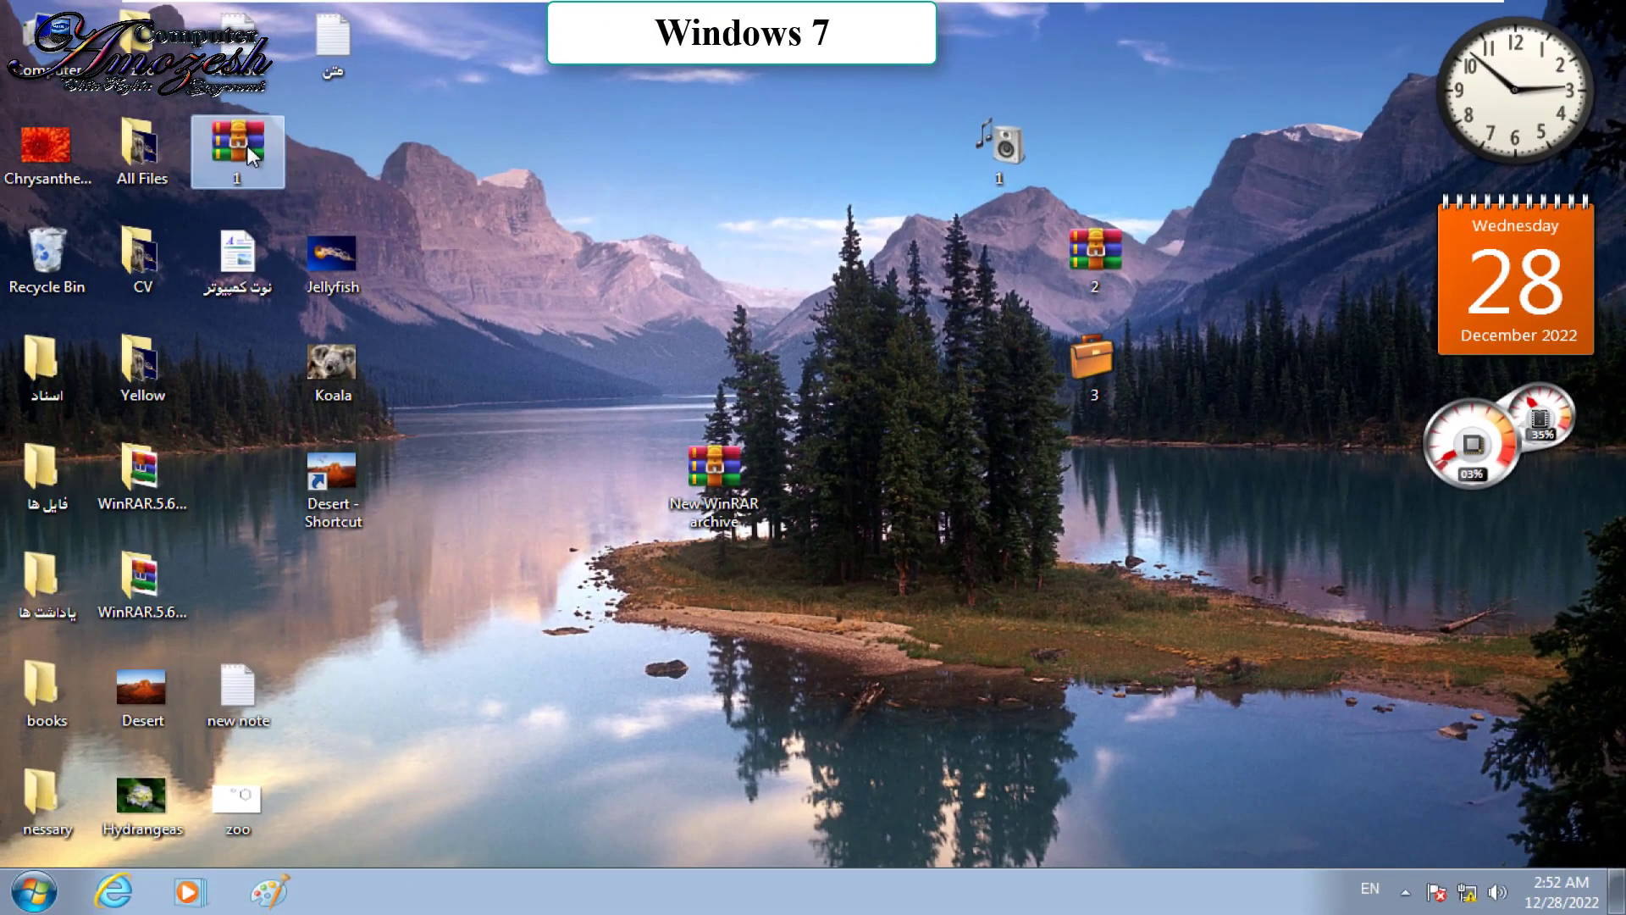
key(Delete)
key(Return)
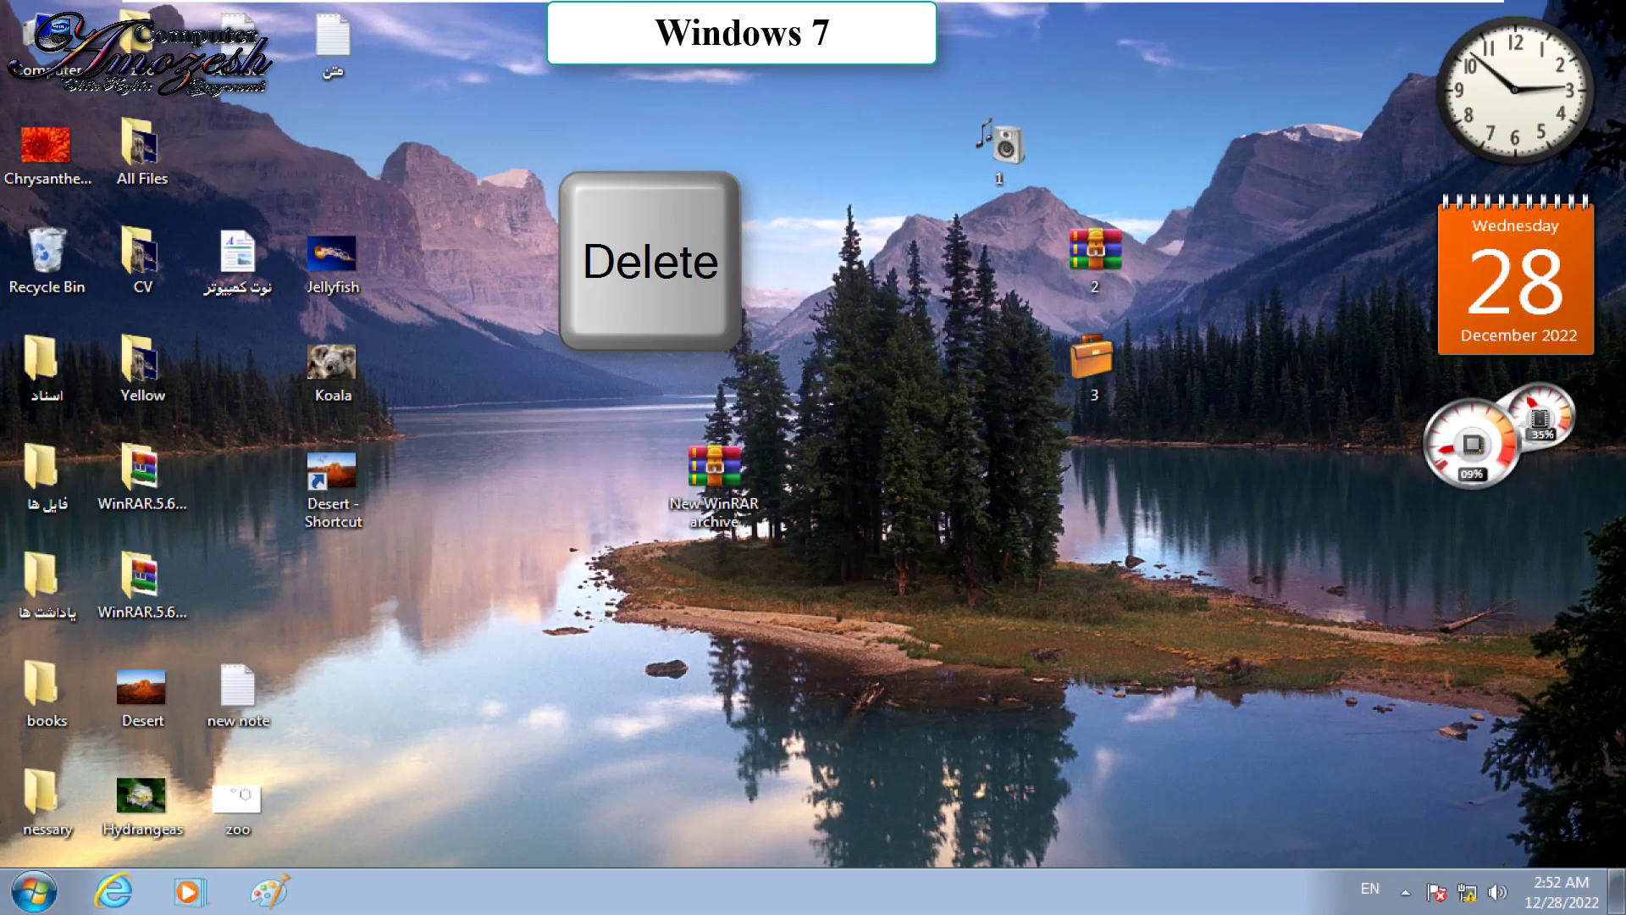
Step: Browse folder 1's Send to menu, then dismiss it without choosing anything
right_click(1006, 175)
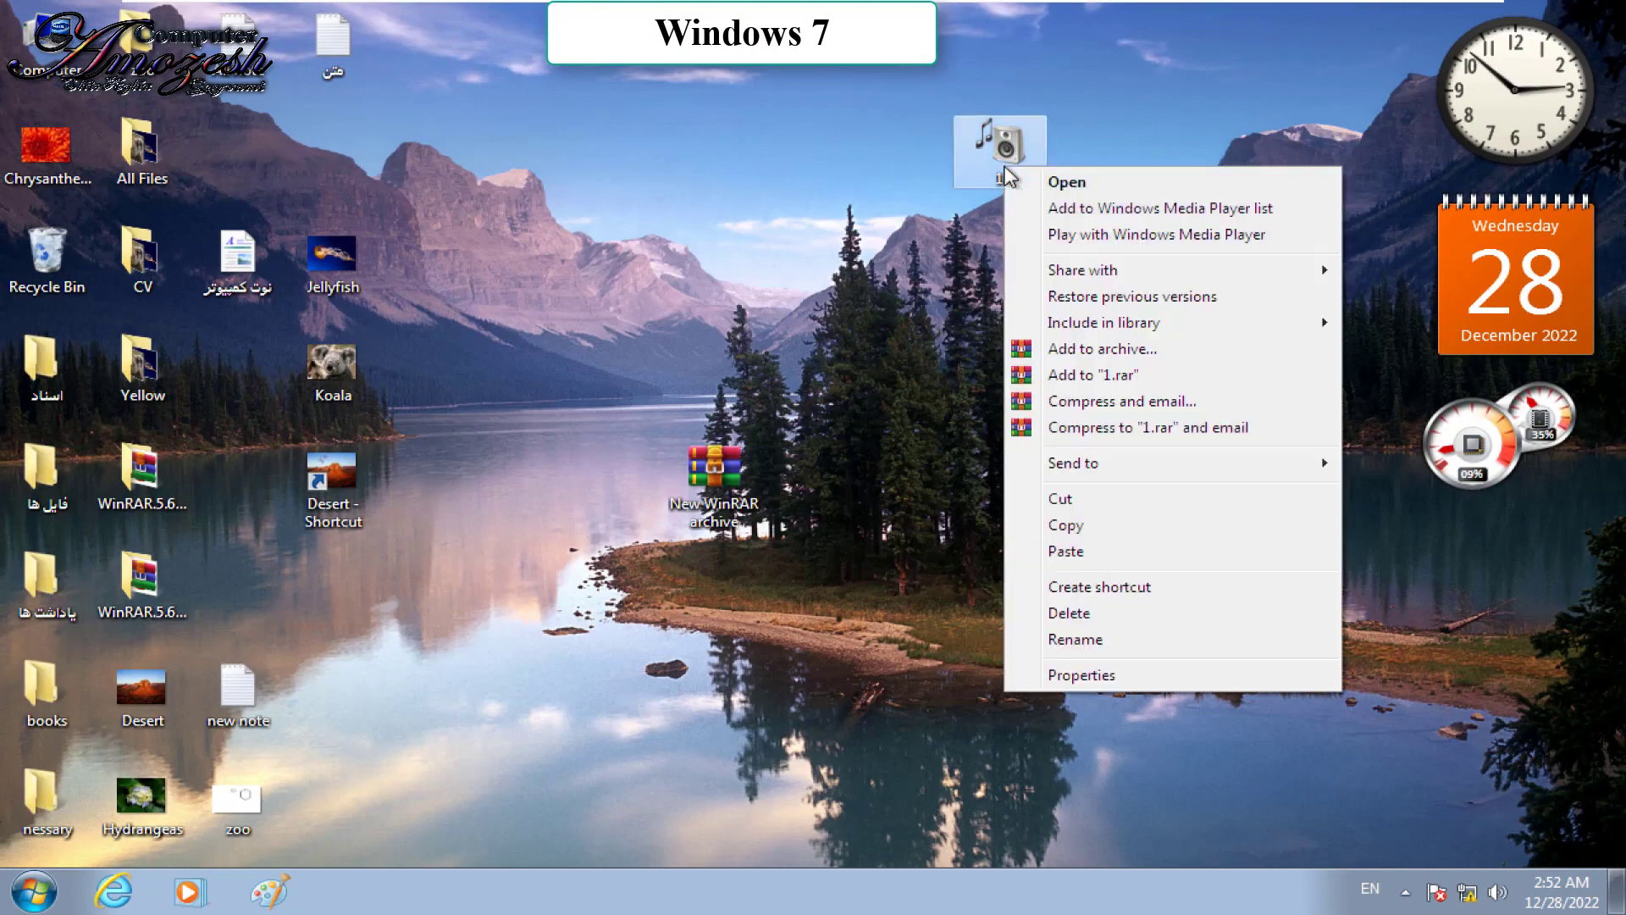
mouse_move(1243, 474)
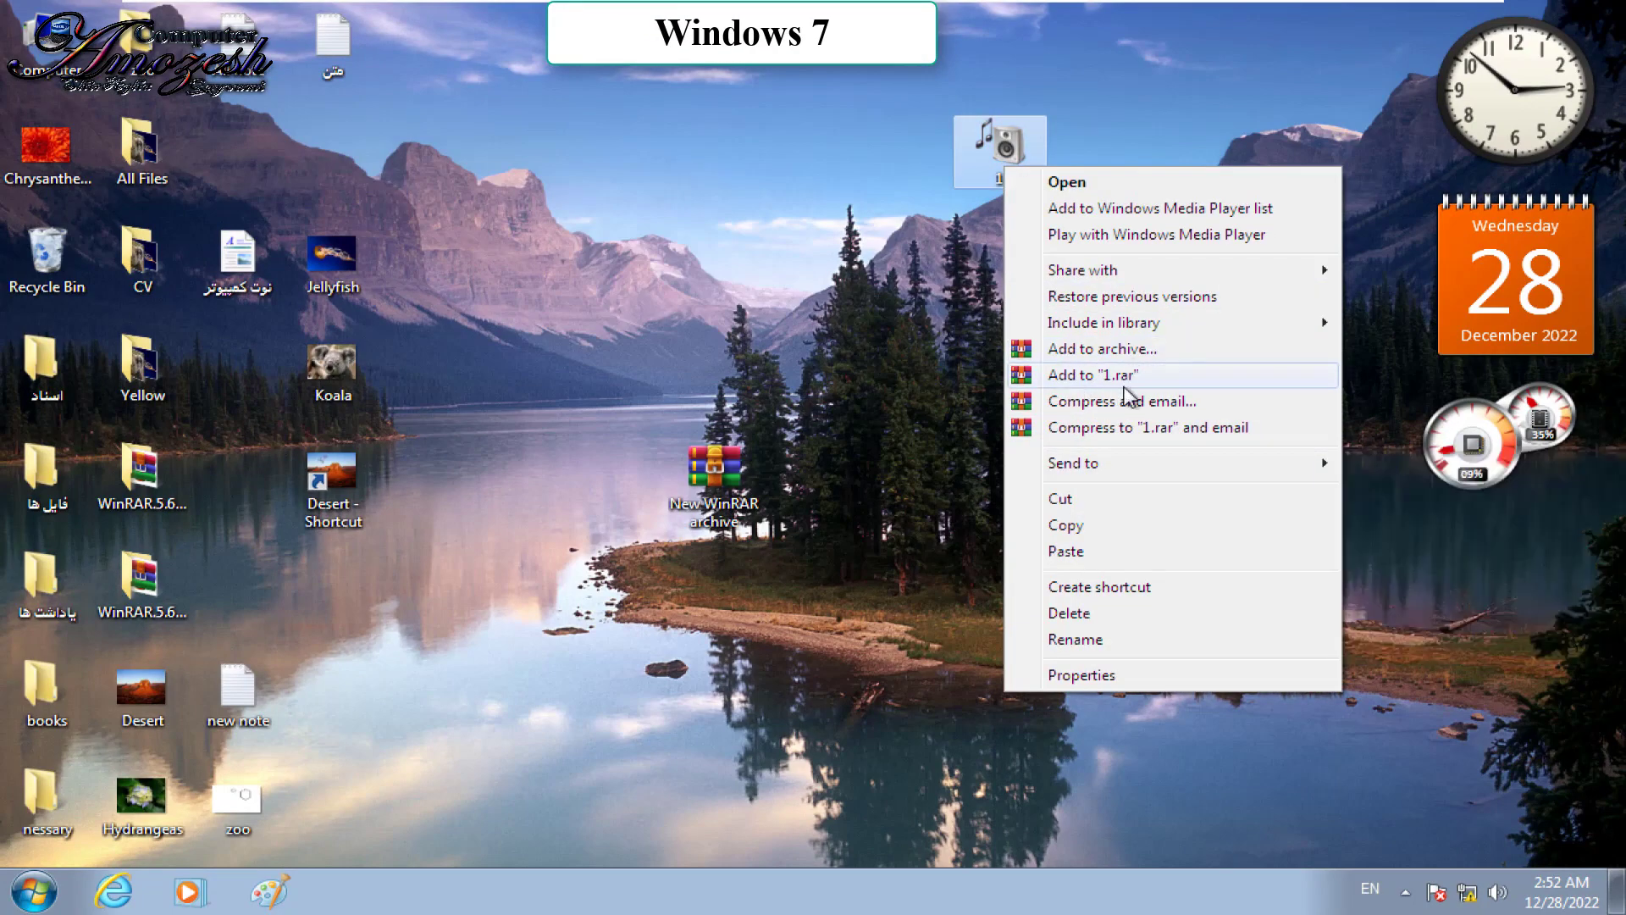
mouse_move(1296, 466)
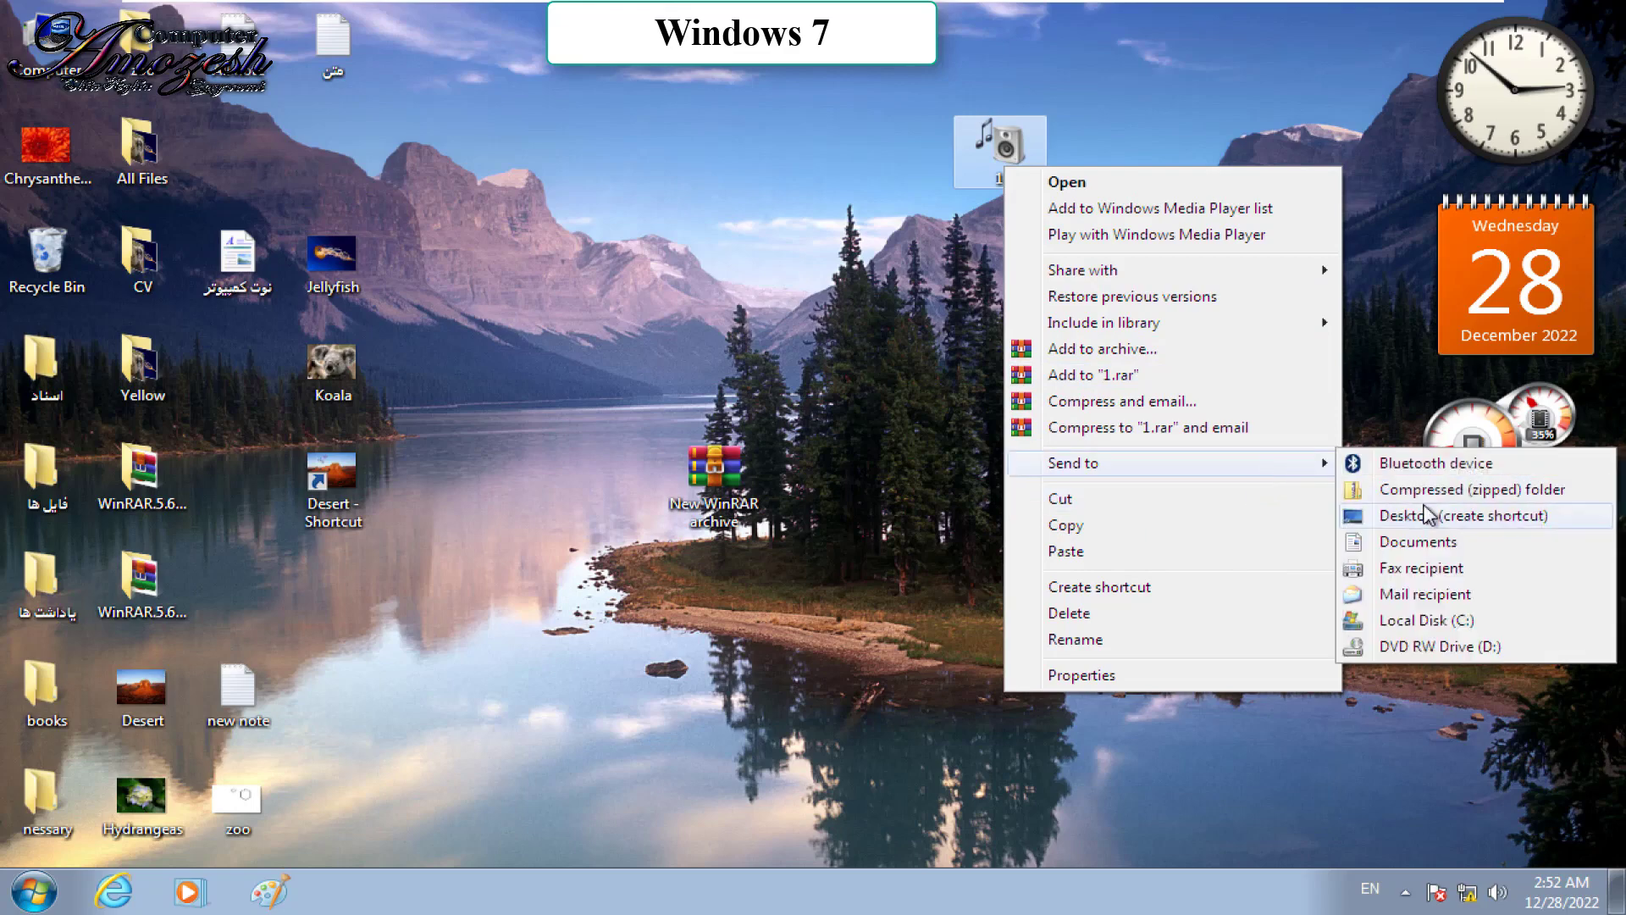
click(983, 140)
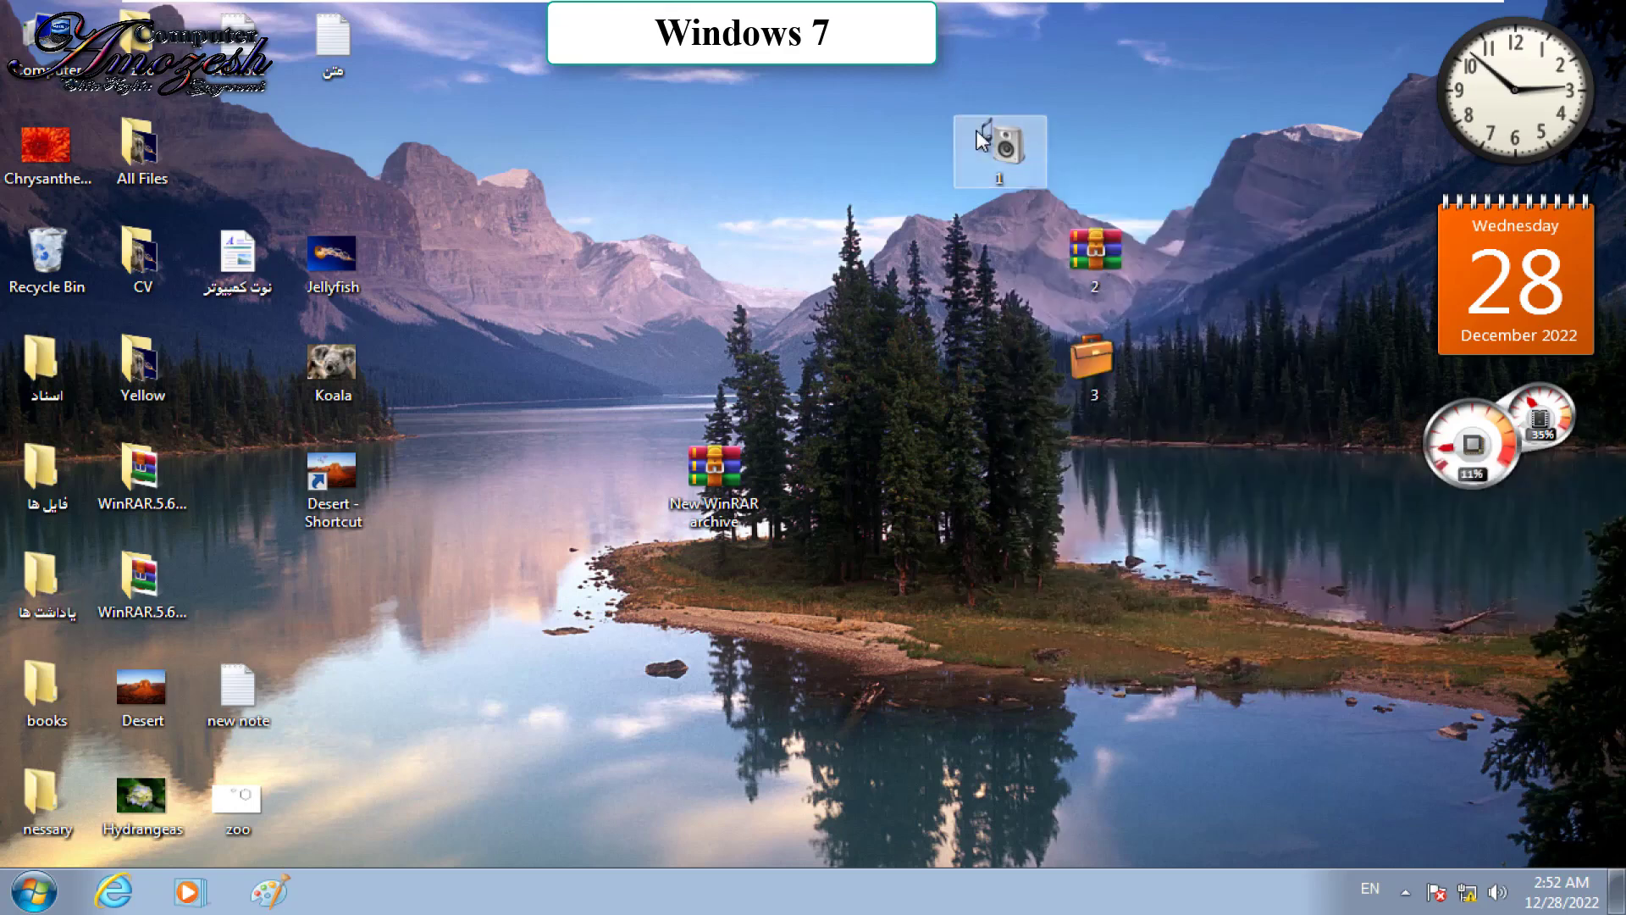
Step: Inside folder 1, rename the Flower image to ستار
double_click(983, 140)
click(343, 314)
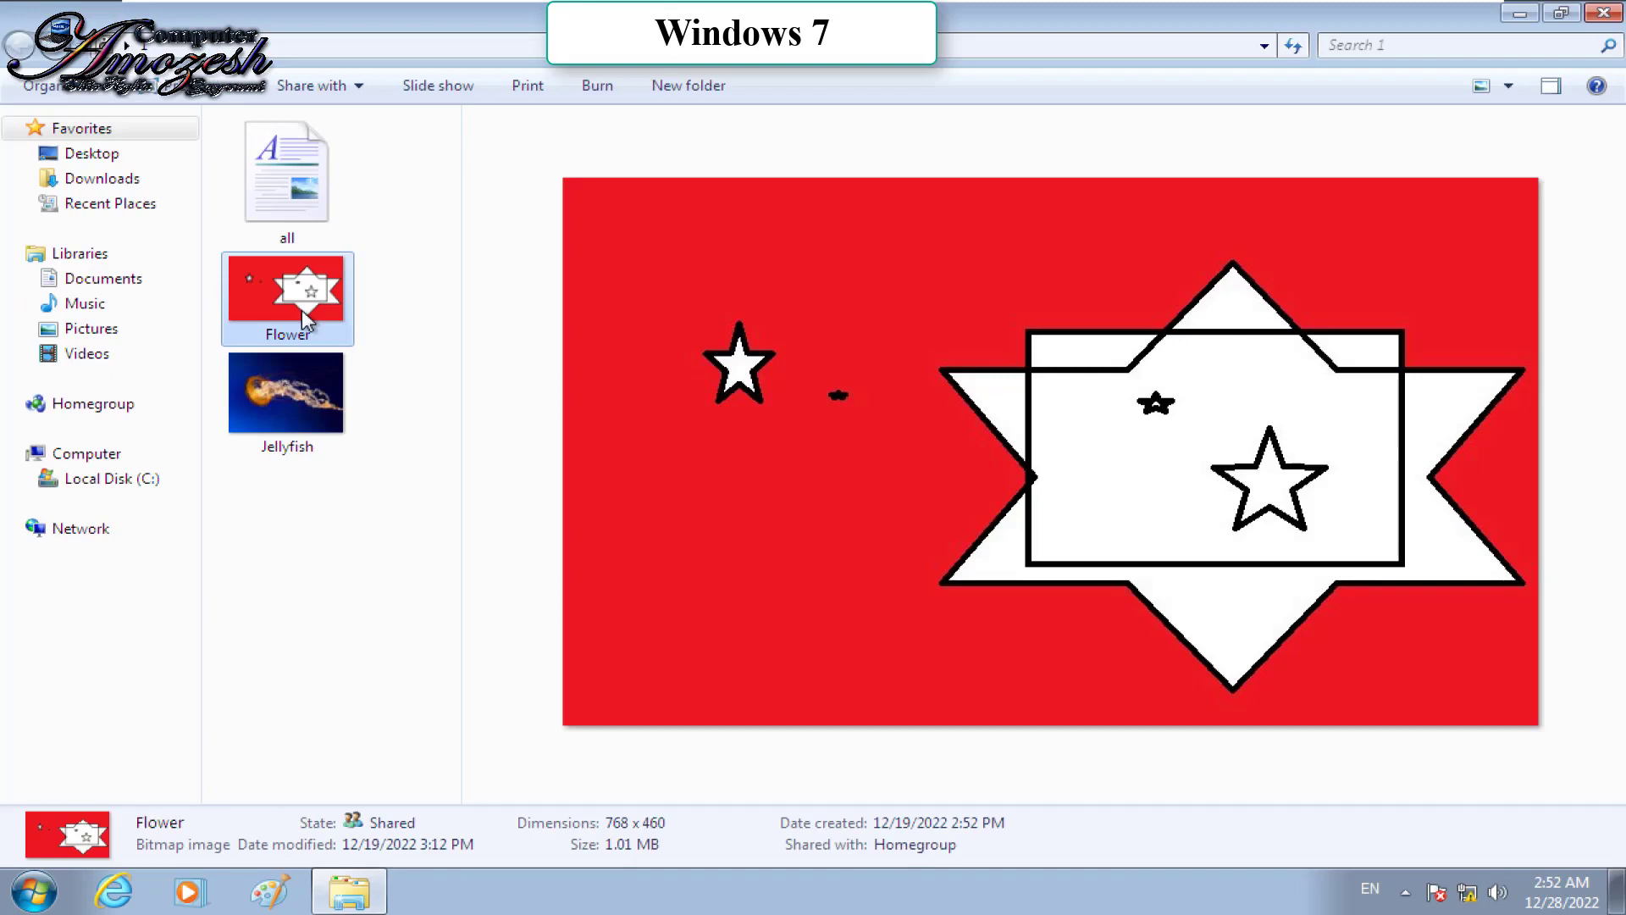
key(F2)
text(u)
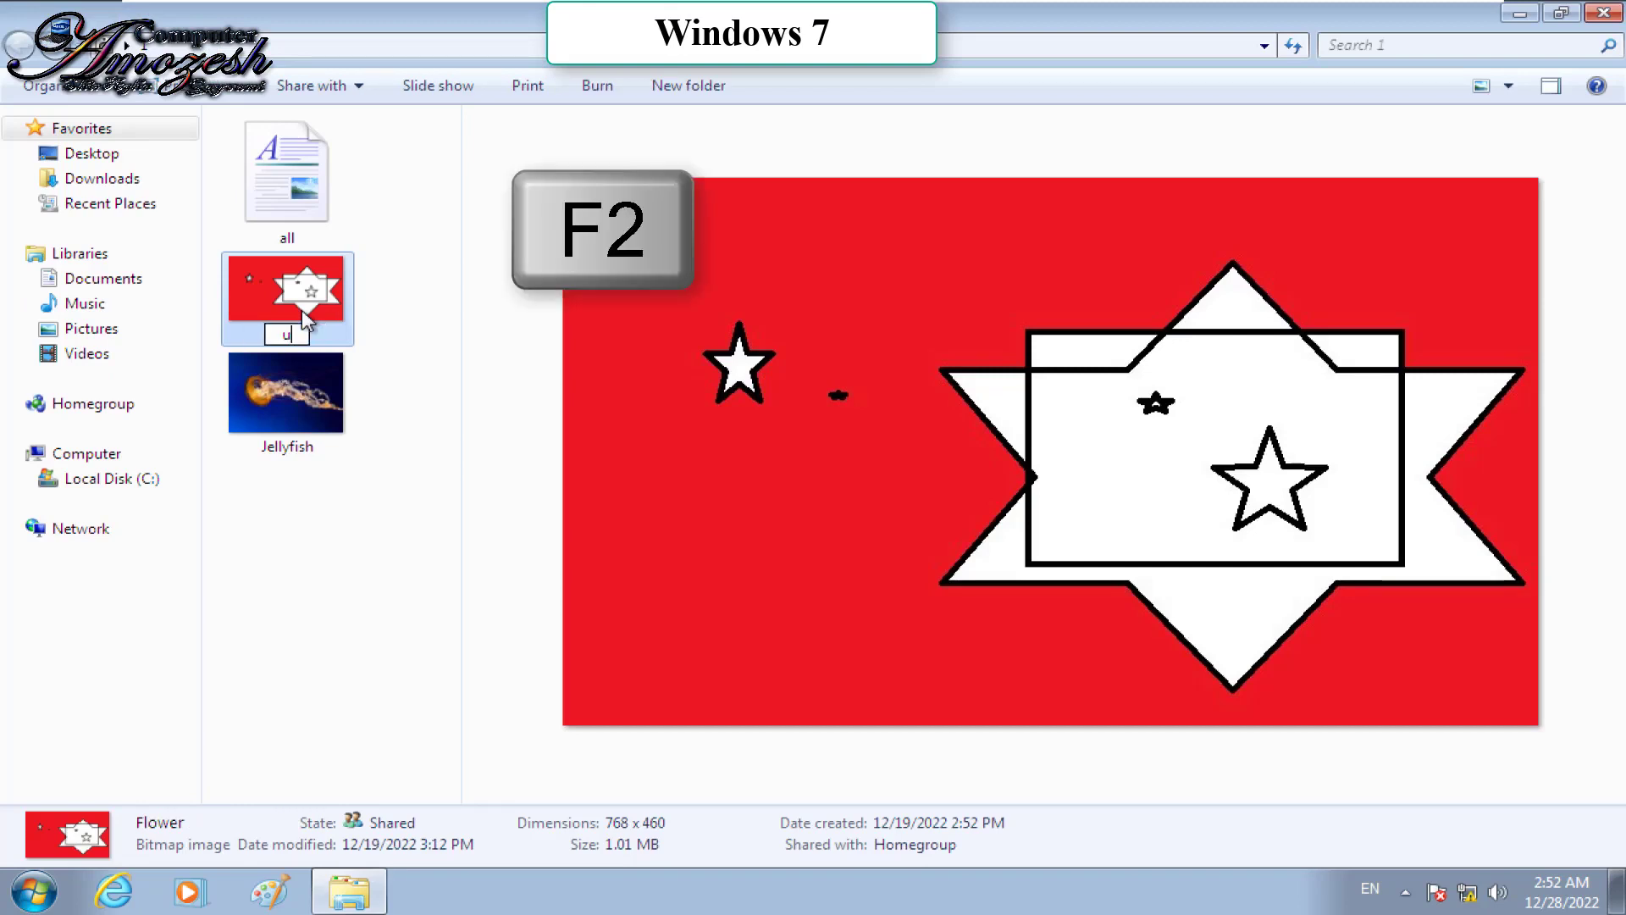
key(BackSpace)
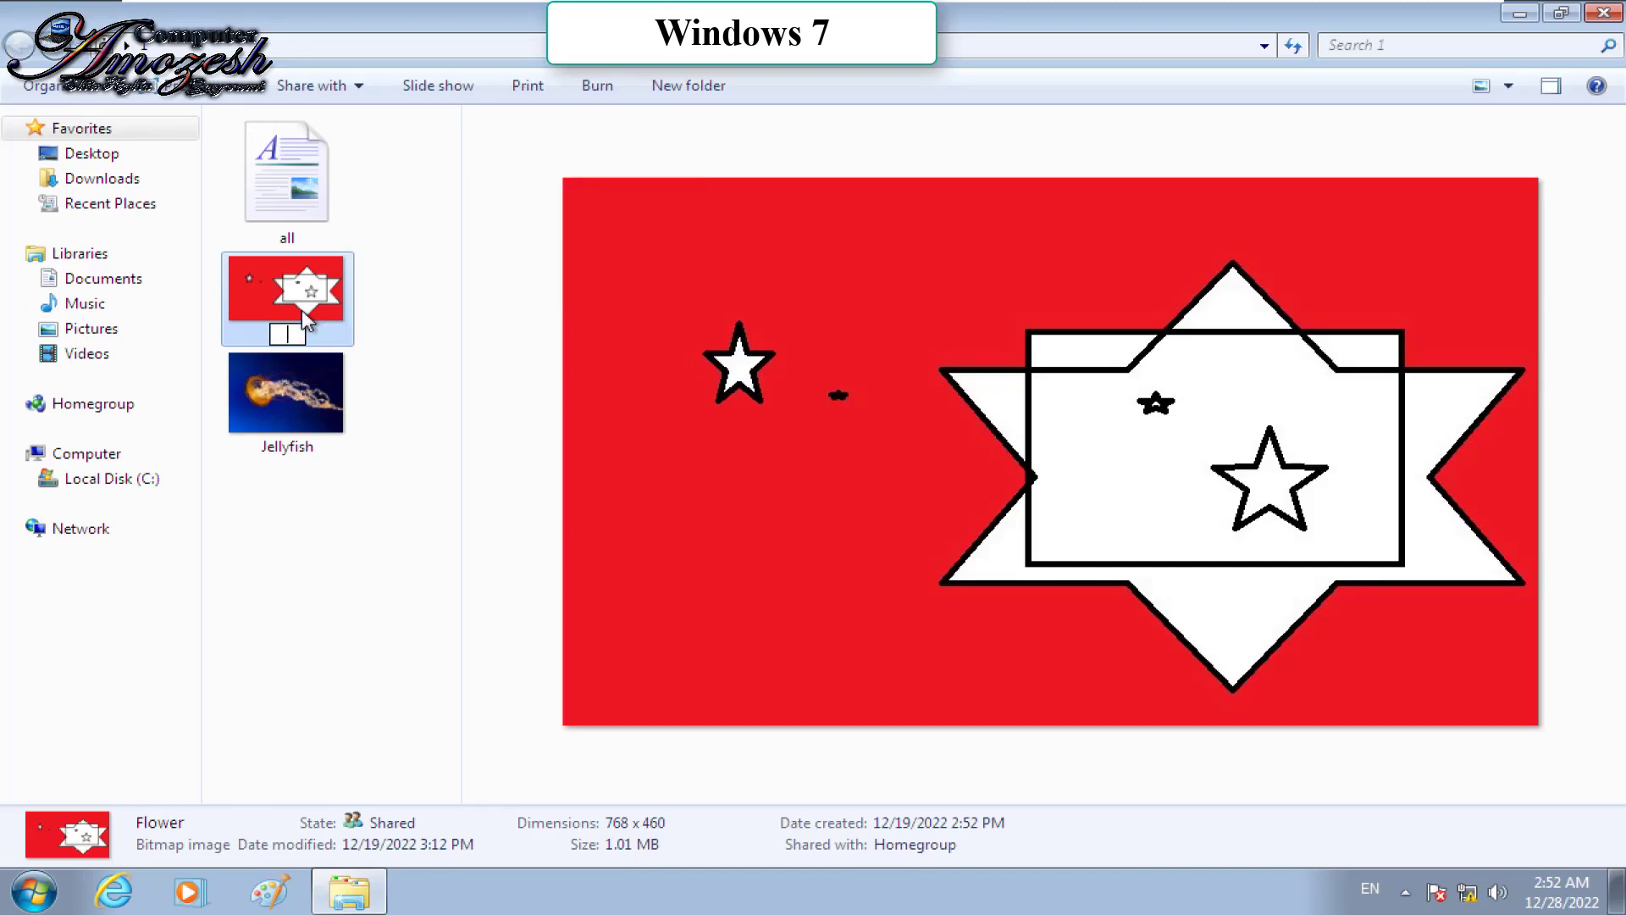
text(ستار)
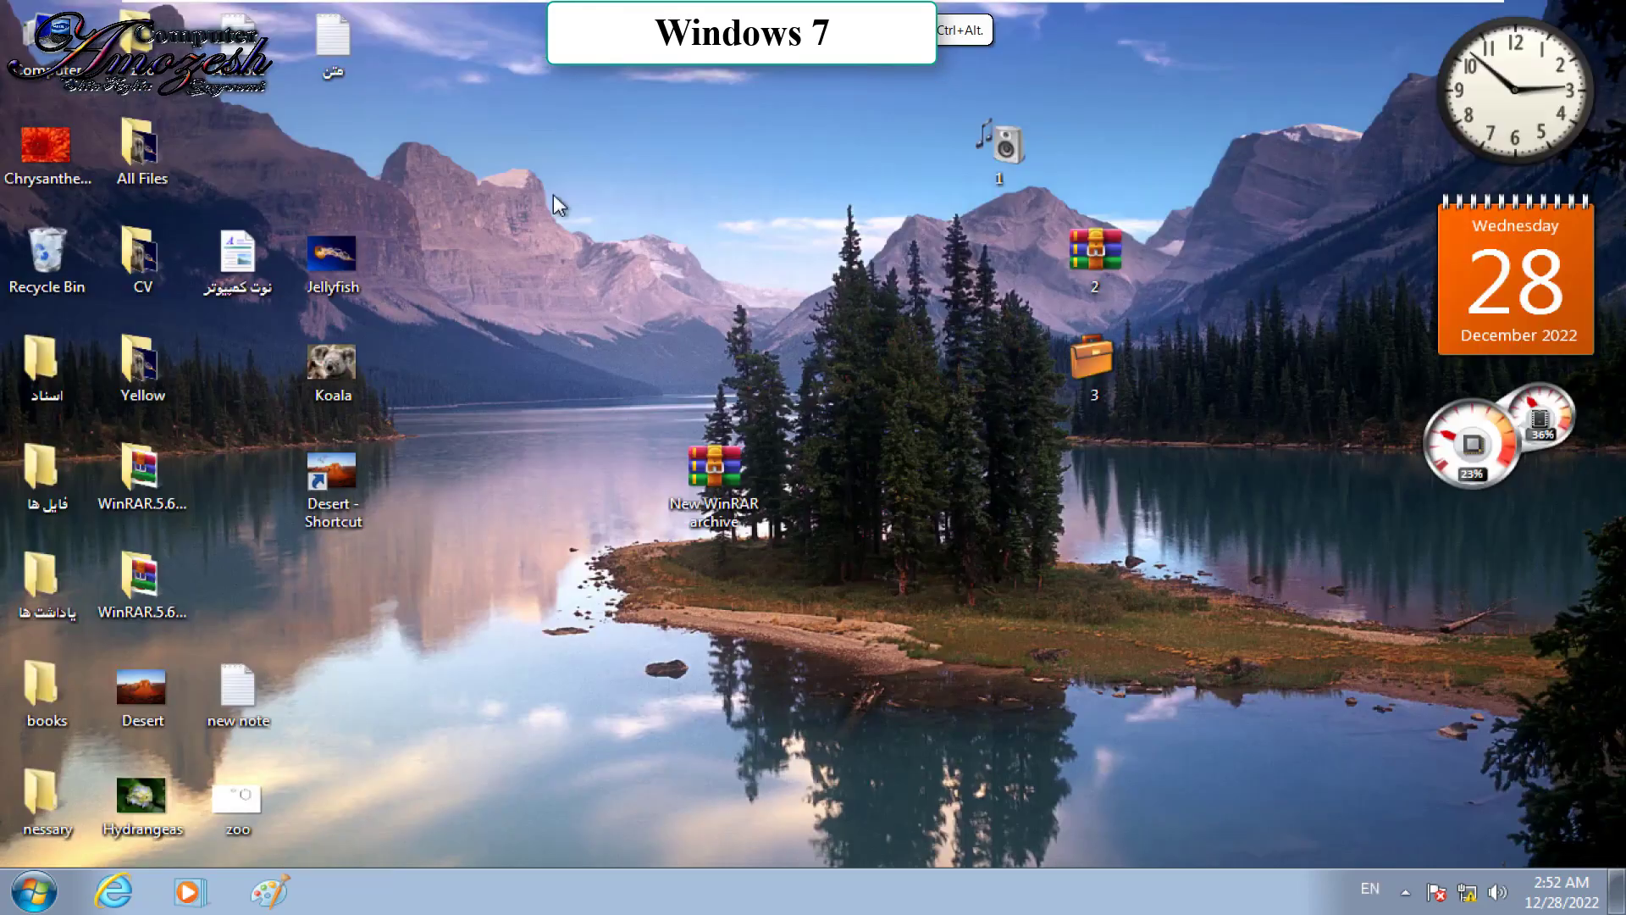
Step: Pack folder 1 into 1.rar with WinRAR and inspect the files inside the archive
right_click(988, 150)
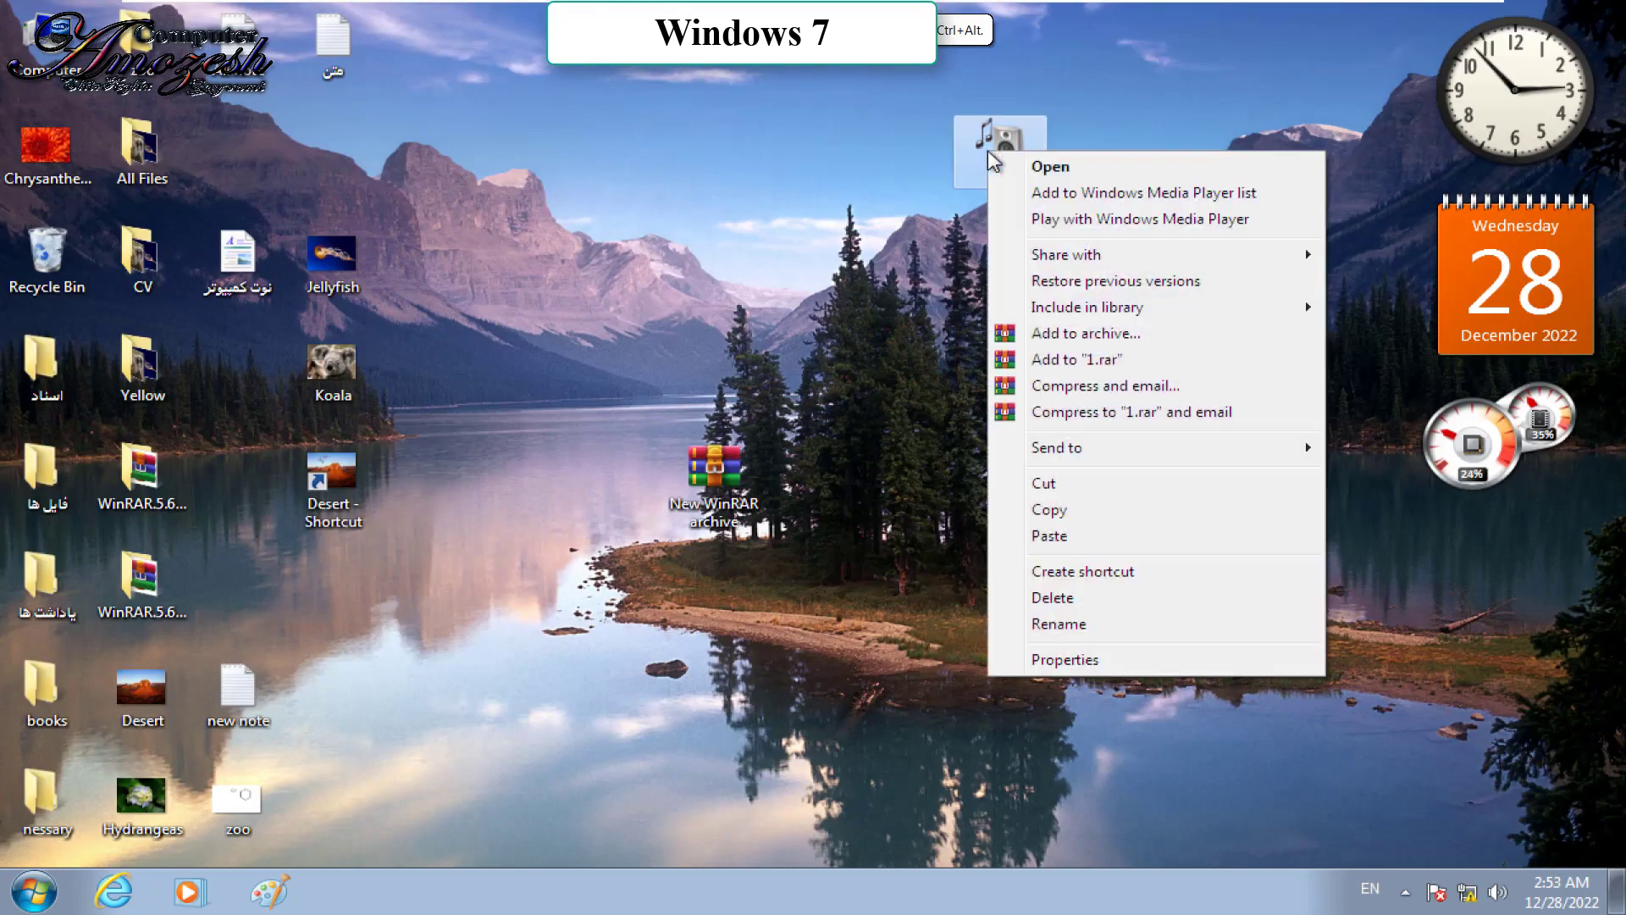
click(1074, 359)
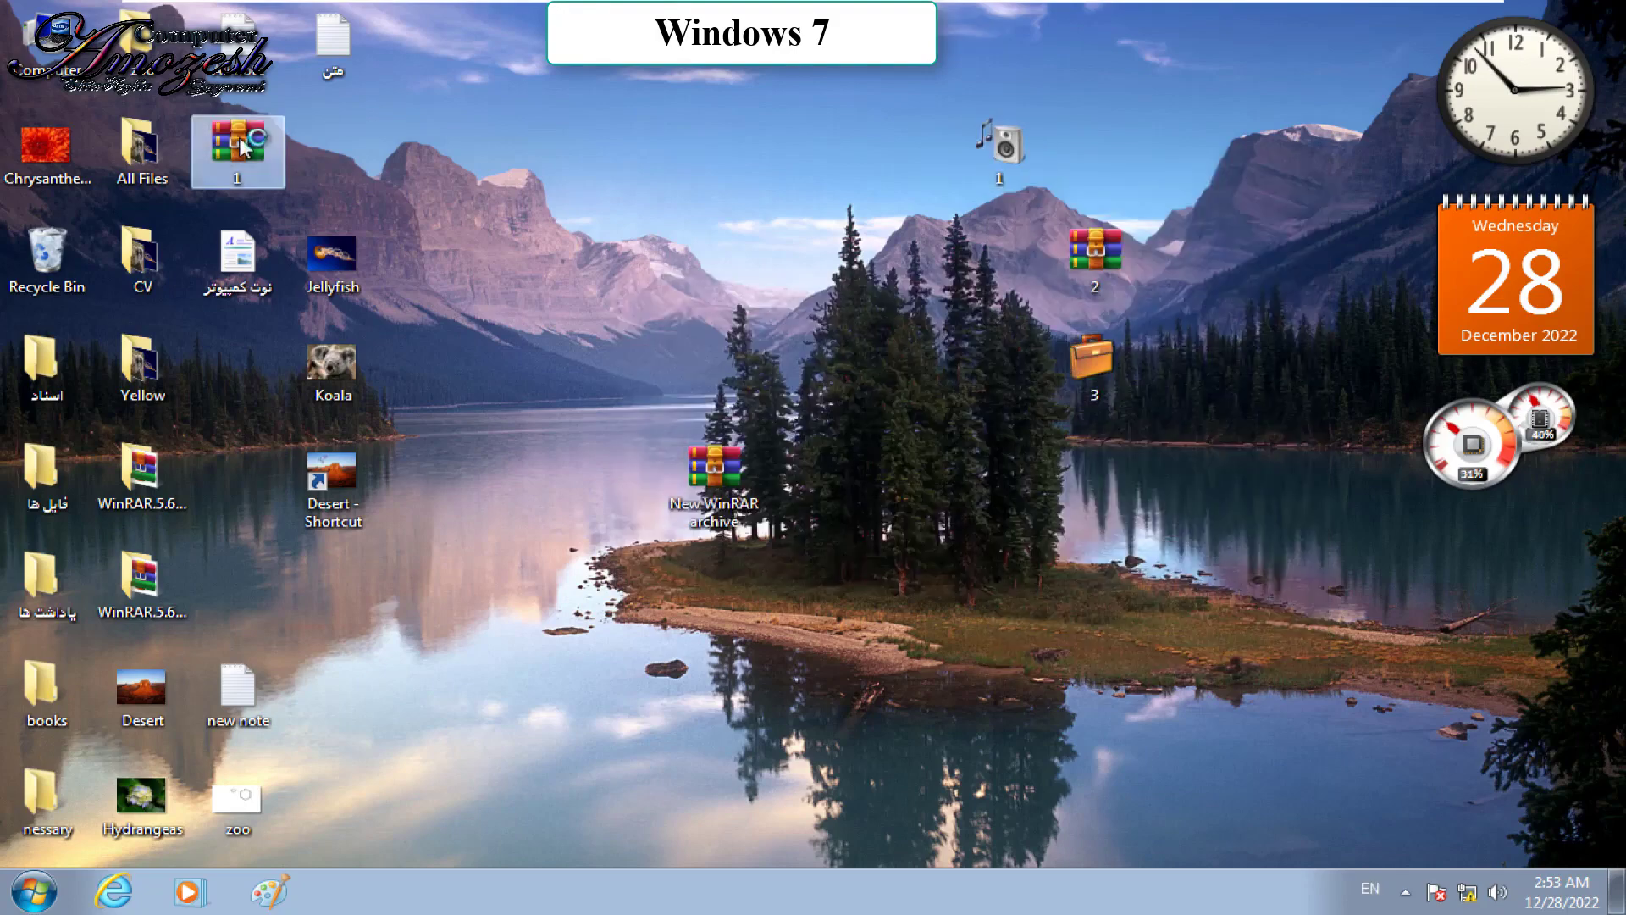
double_click(237, 139)
double_click(337, 508)
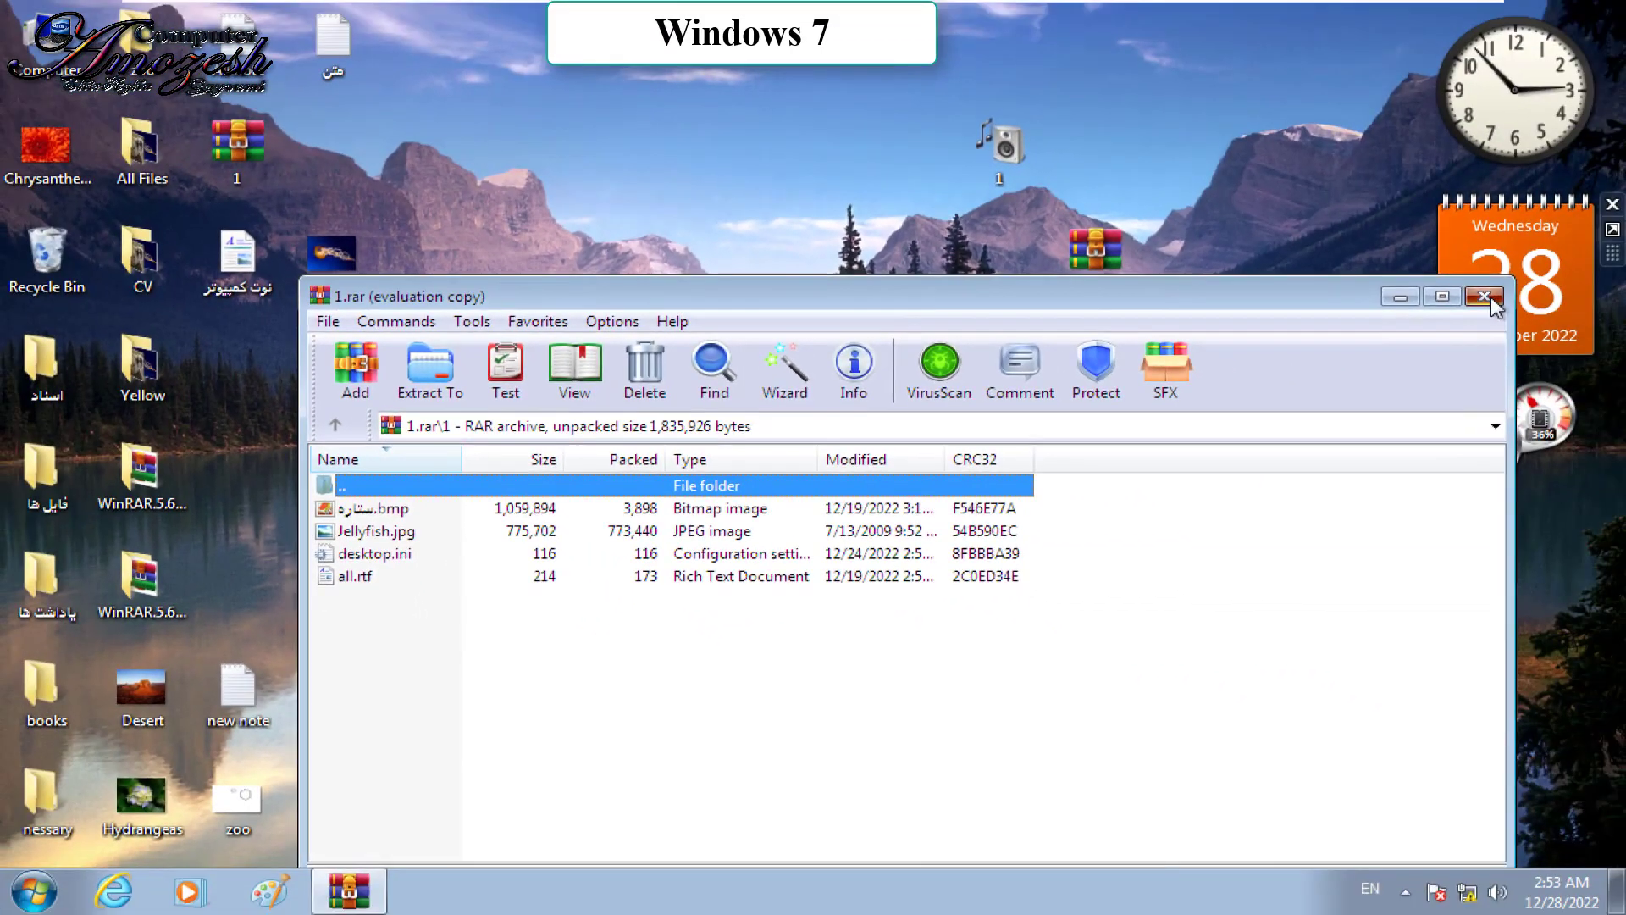
click(1491, 294)
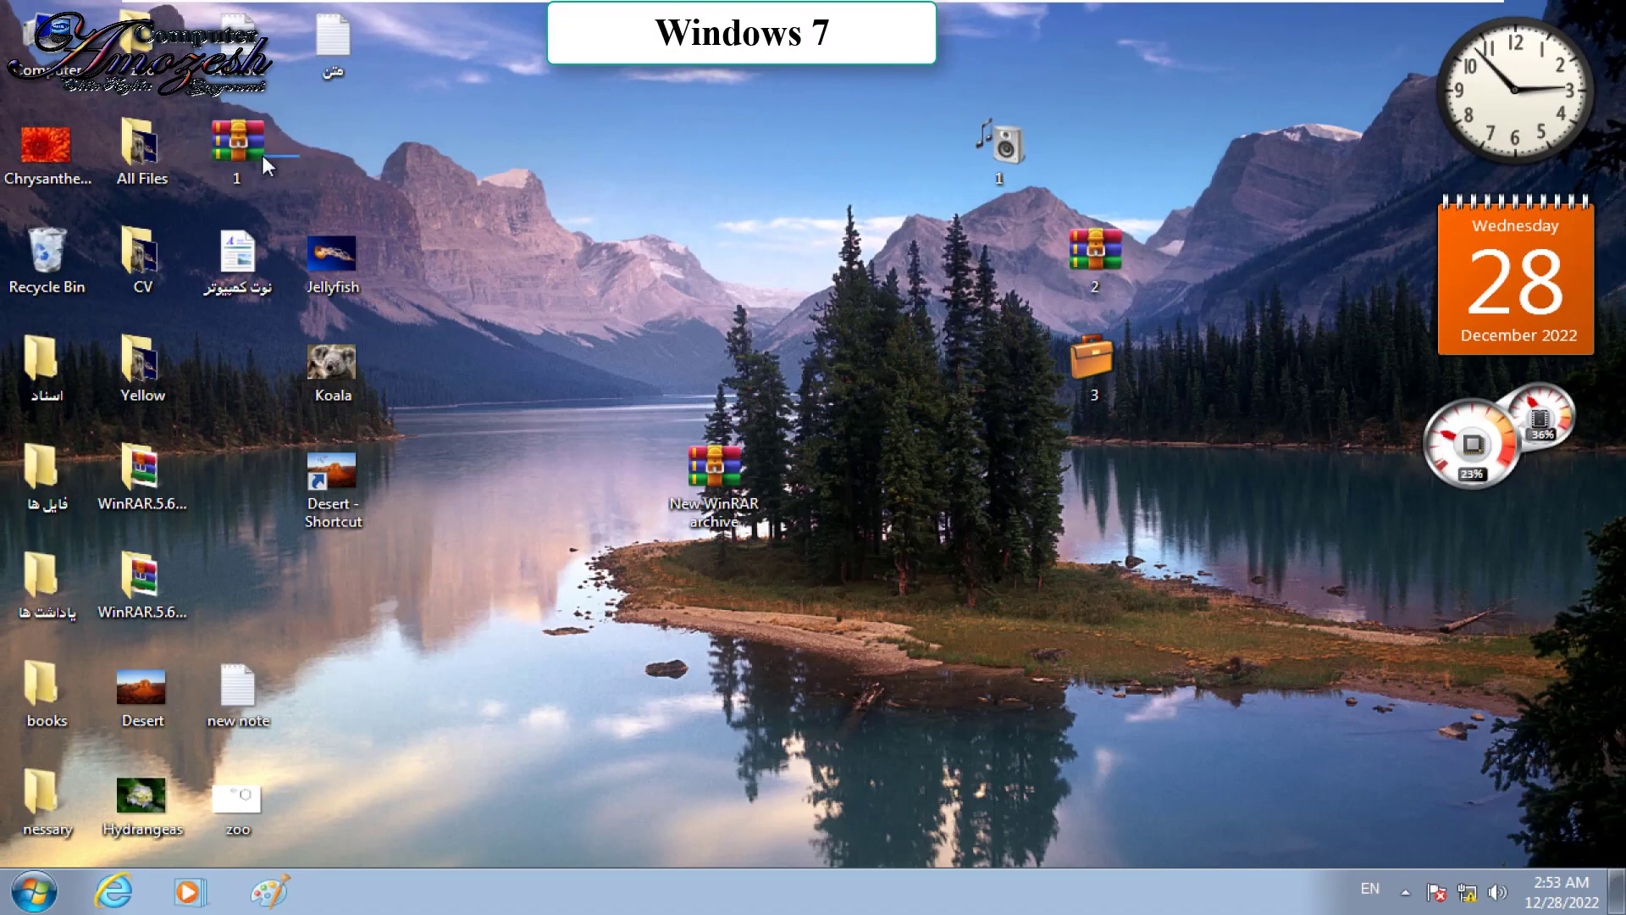
Step: Delete the 1.rar archive from the desktop to the Recycle Bin
click(248, 149)
key(Delete)
key(Return)
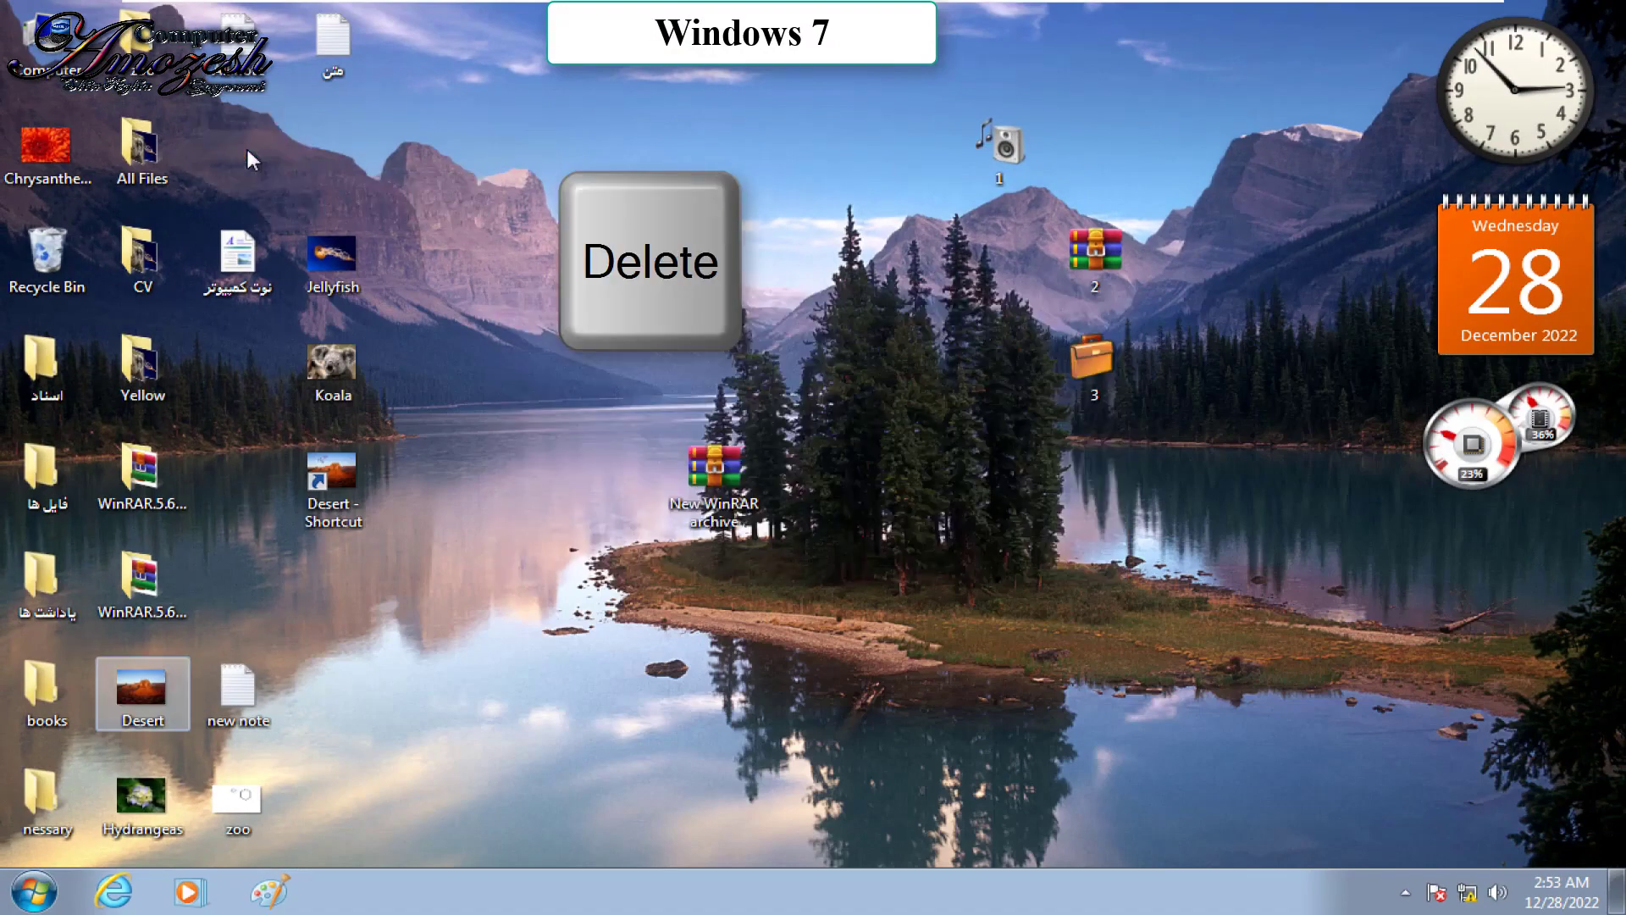
Step: Try sending folder 1 to a Compressed (zipped) folder and dismiss the file-name error
right_click(995, 140)
mouse_move(1177, 435)
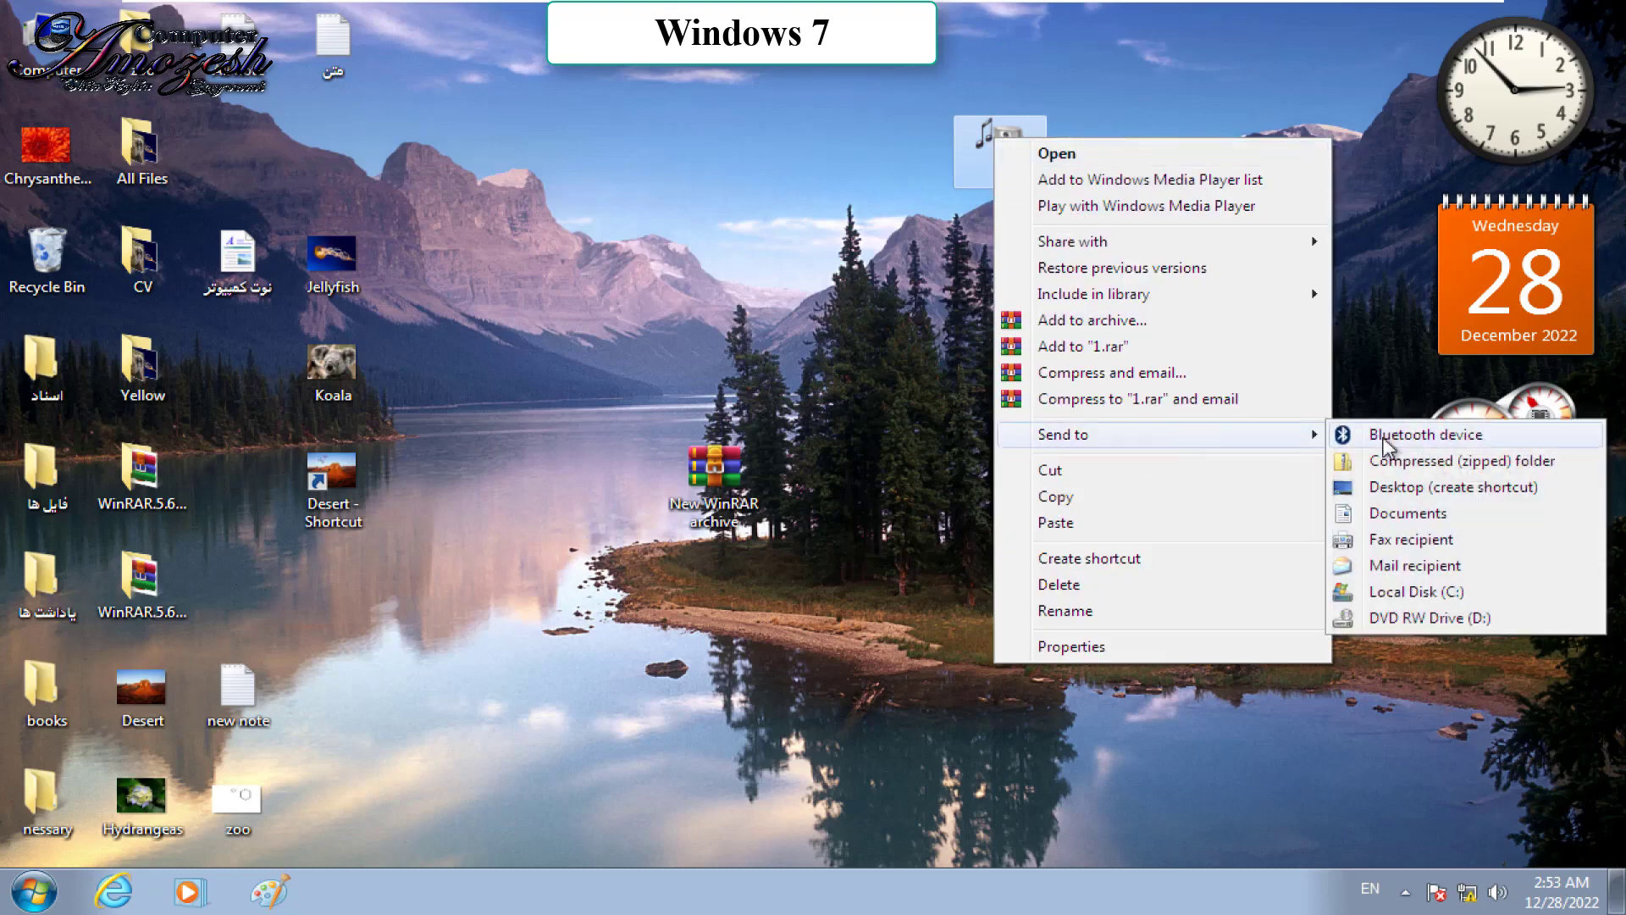
click(1385, 460)
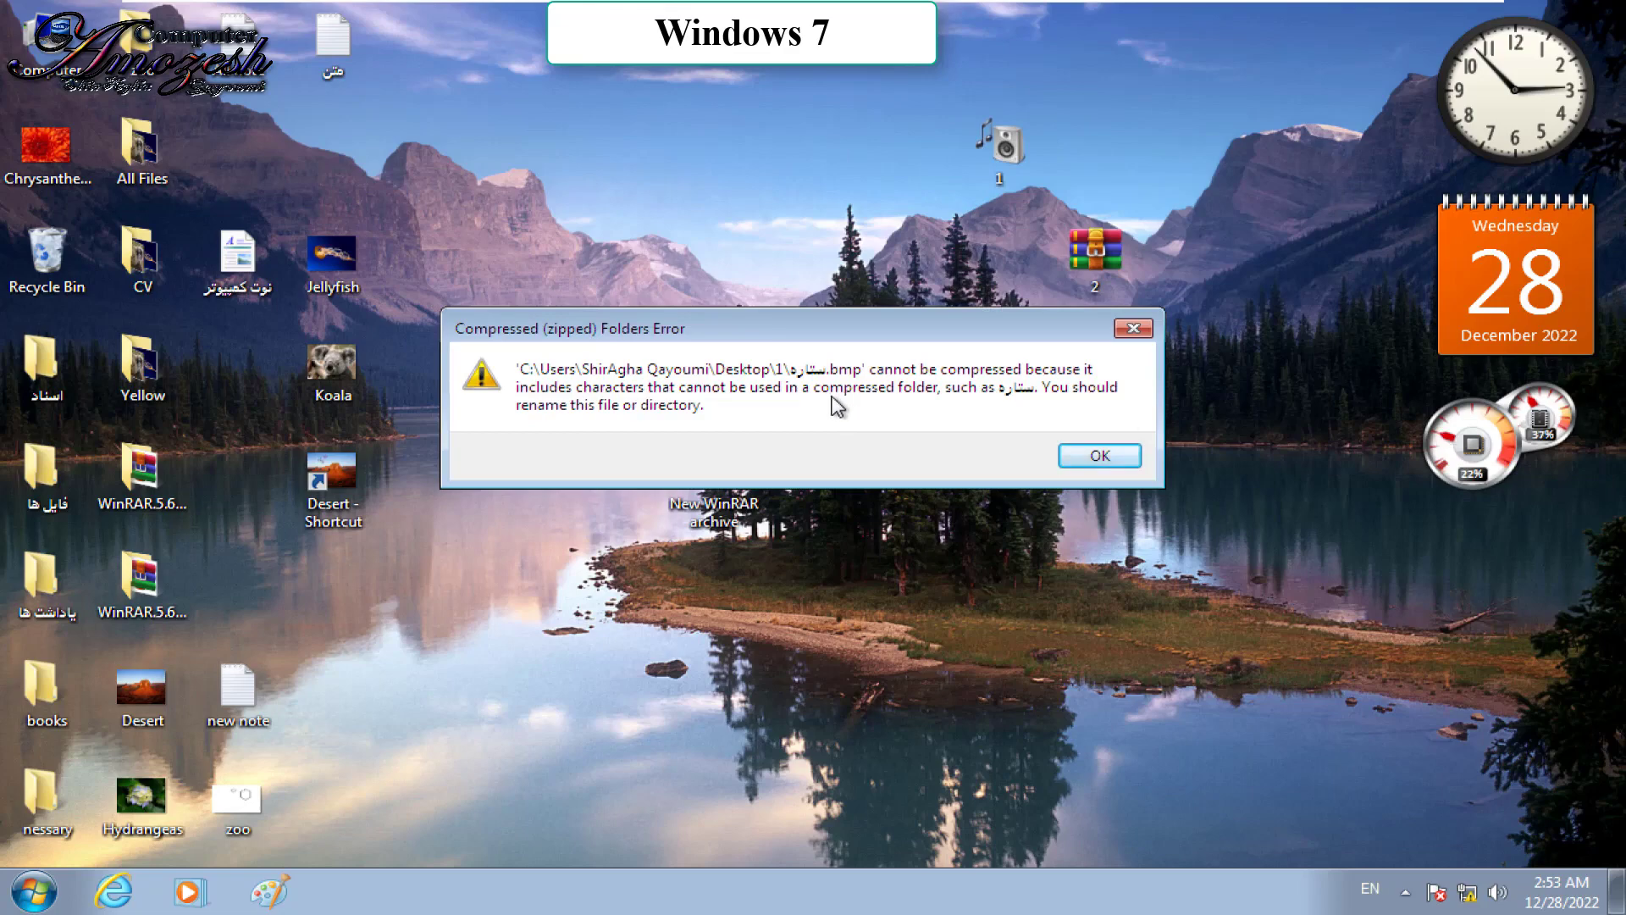
click(1088, 453)
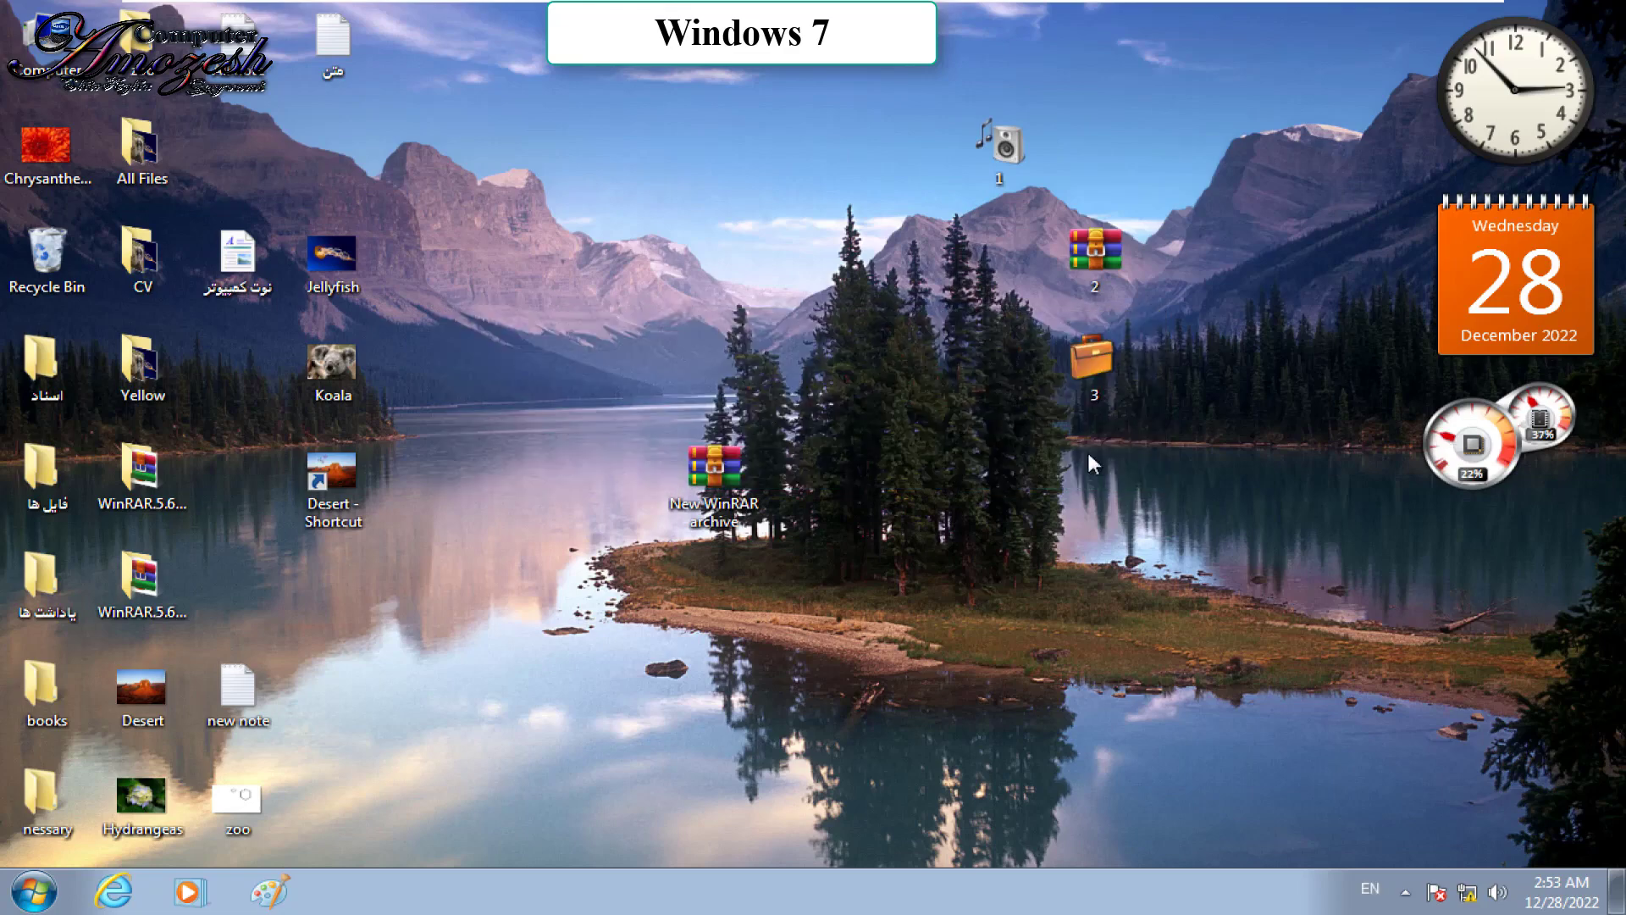
Step: Retry zipping folder 1, dismiss the same error, then open folder 1
right_click(981, 149)
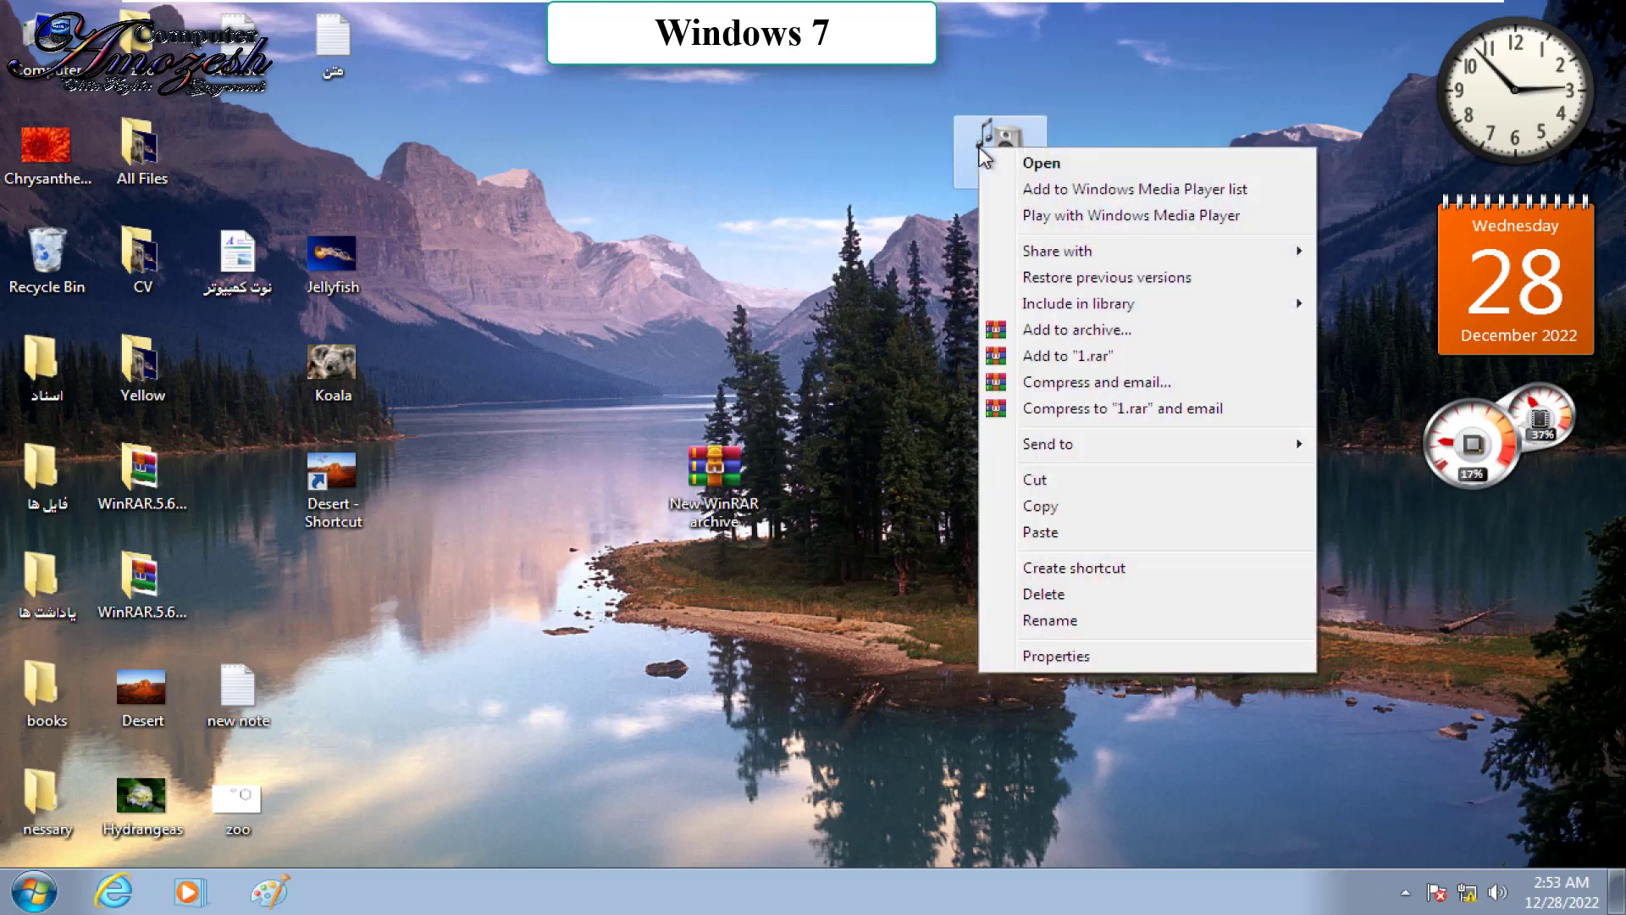
mouse_move(1263, 453)
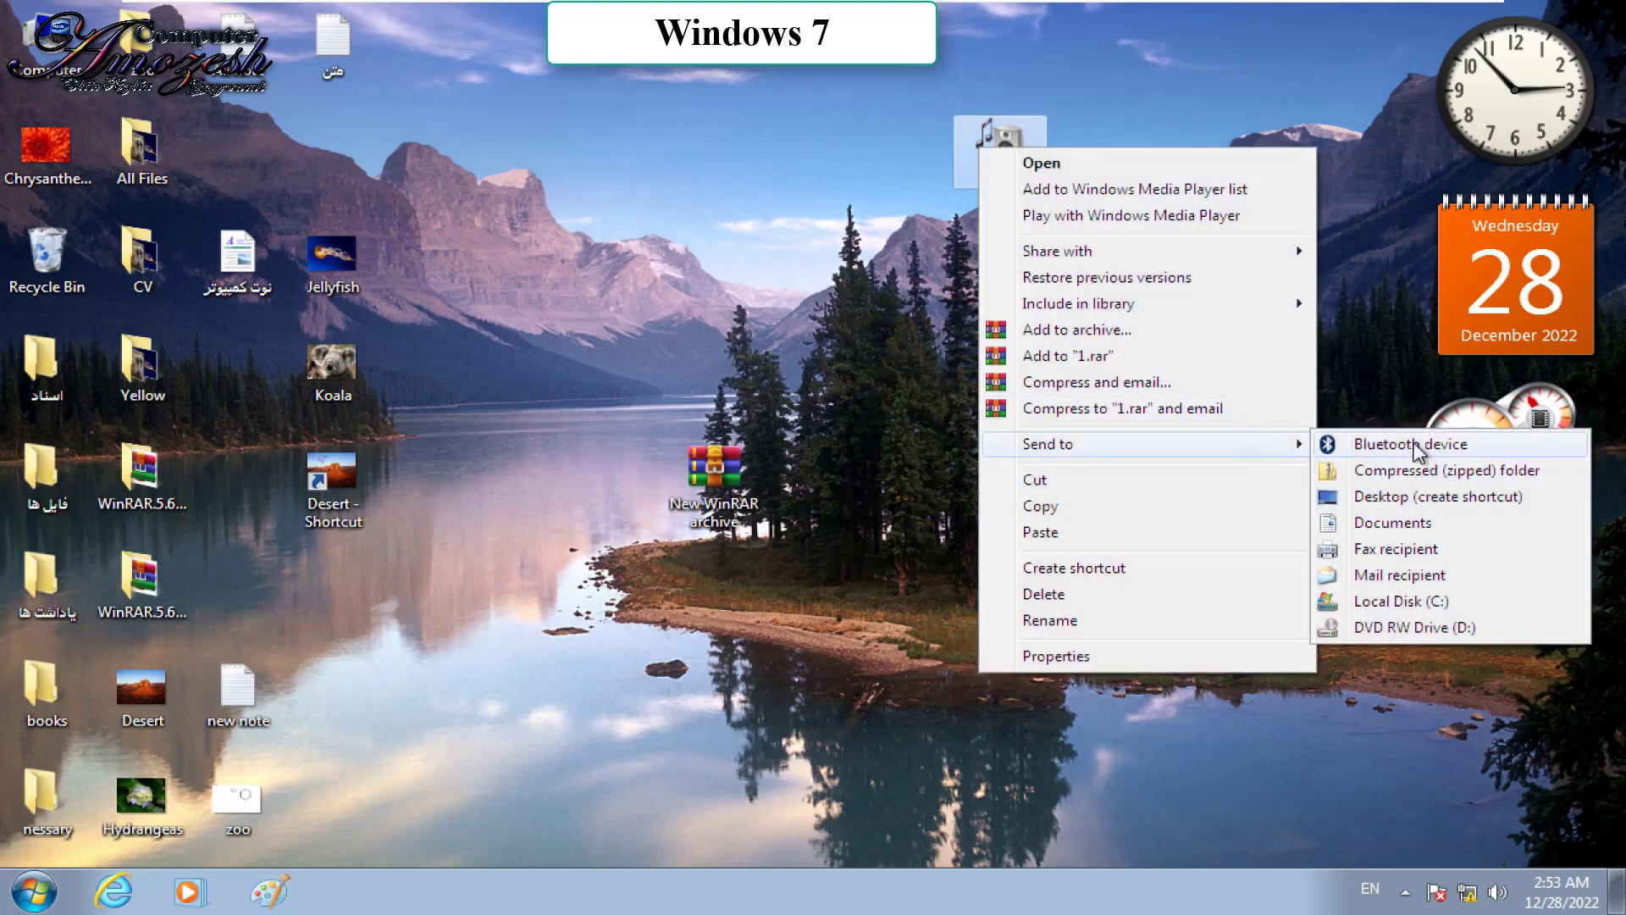
click(1408, 479)
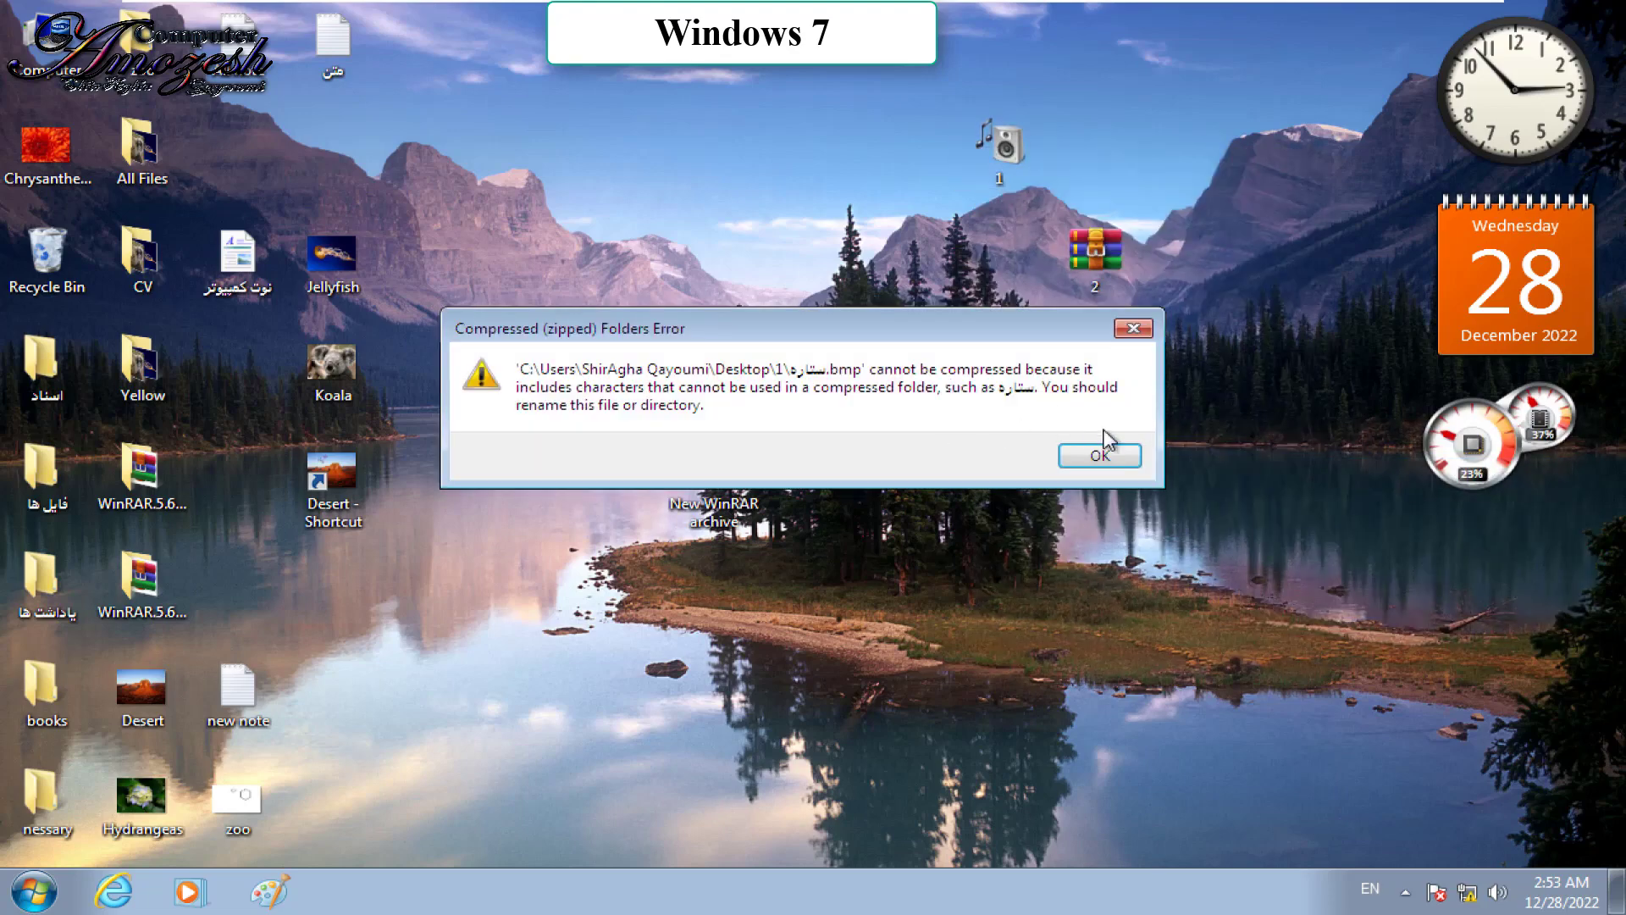
click(1101, 455)
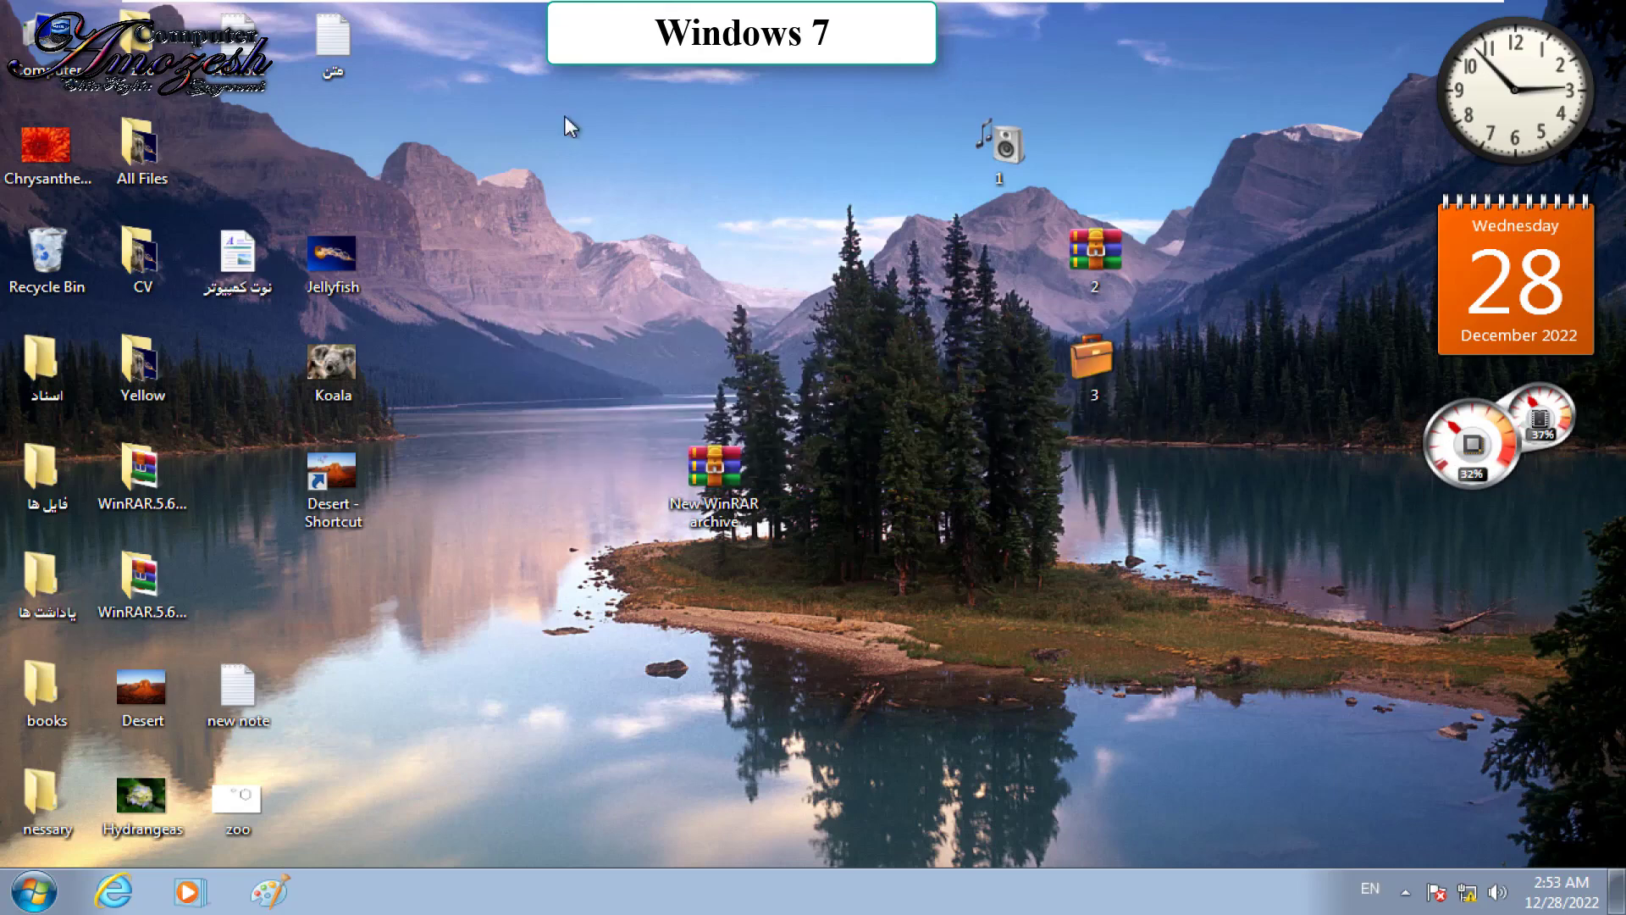
double_click(1008, 142)
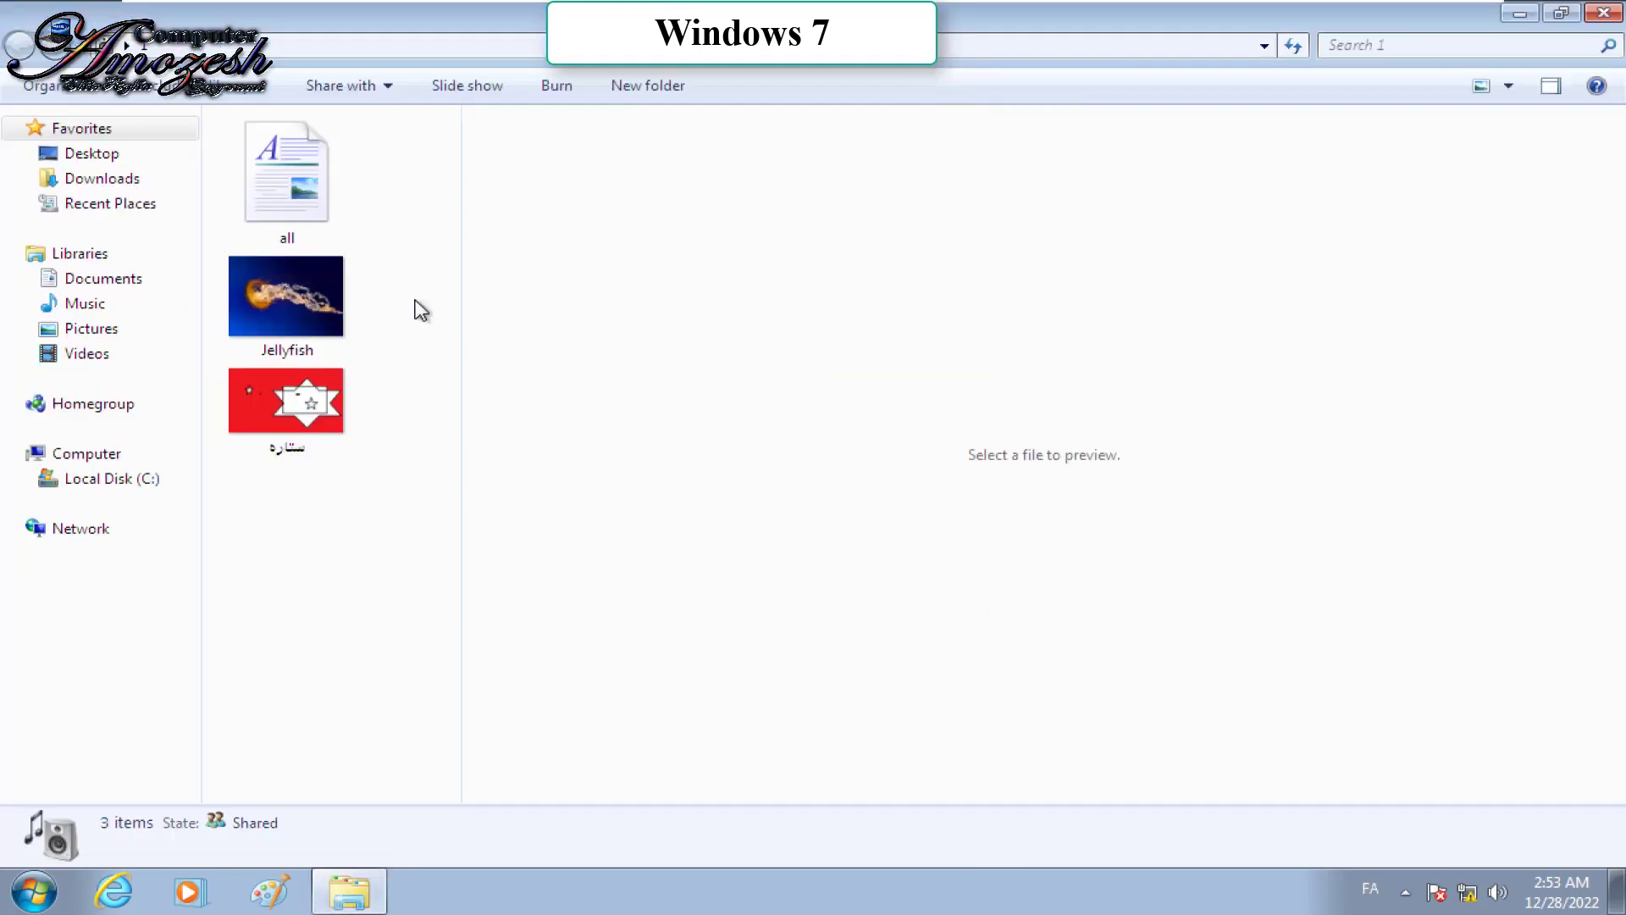
Step: Rename the ستاره picture to star, switching the input language to English
click(326, 448)
key(F2)
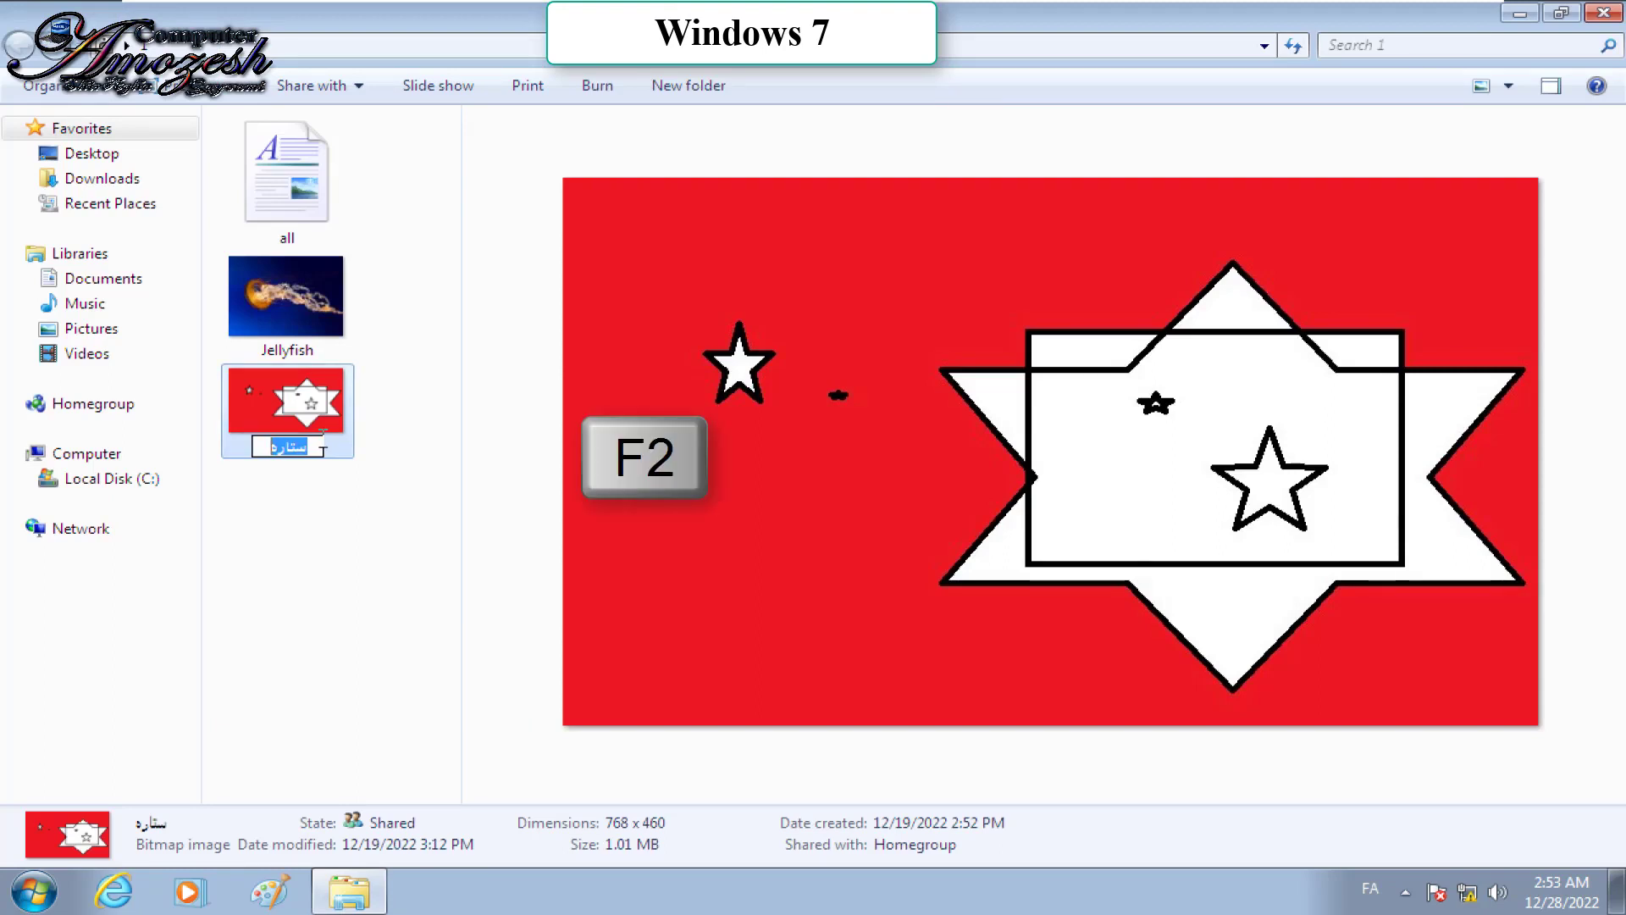
key(alt+shift)
text(star)
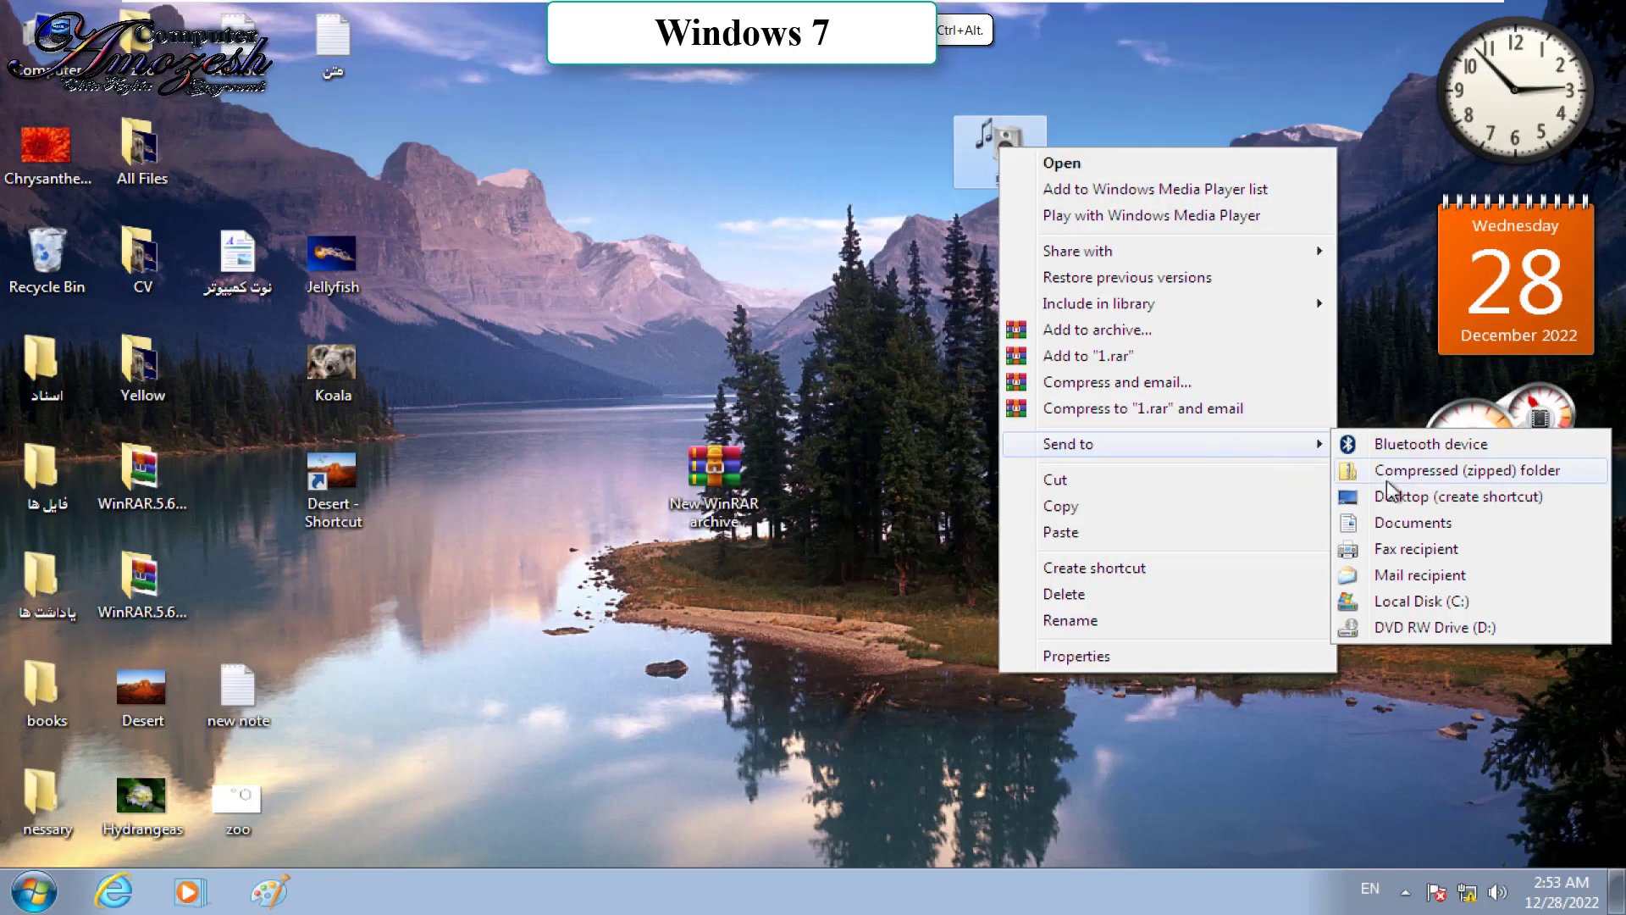
Step: Zip folder 1 into a compressed folder on the desktop
click(1389, 478)
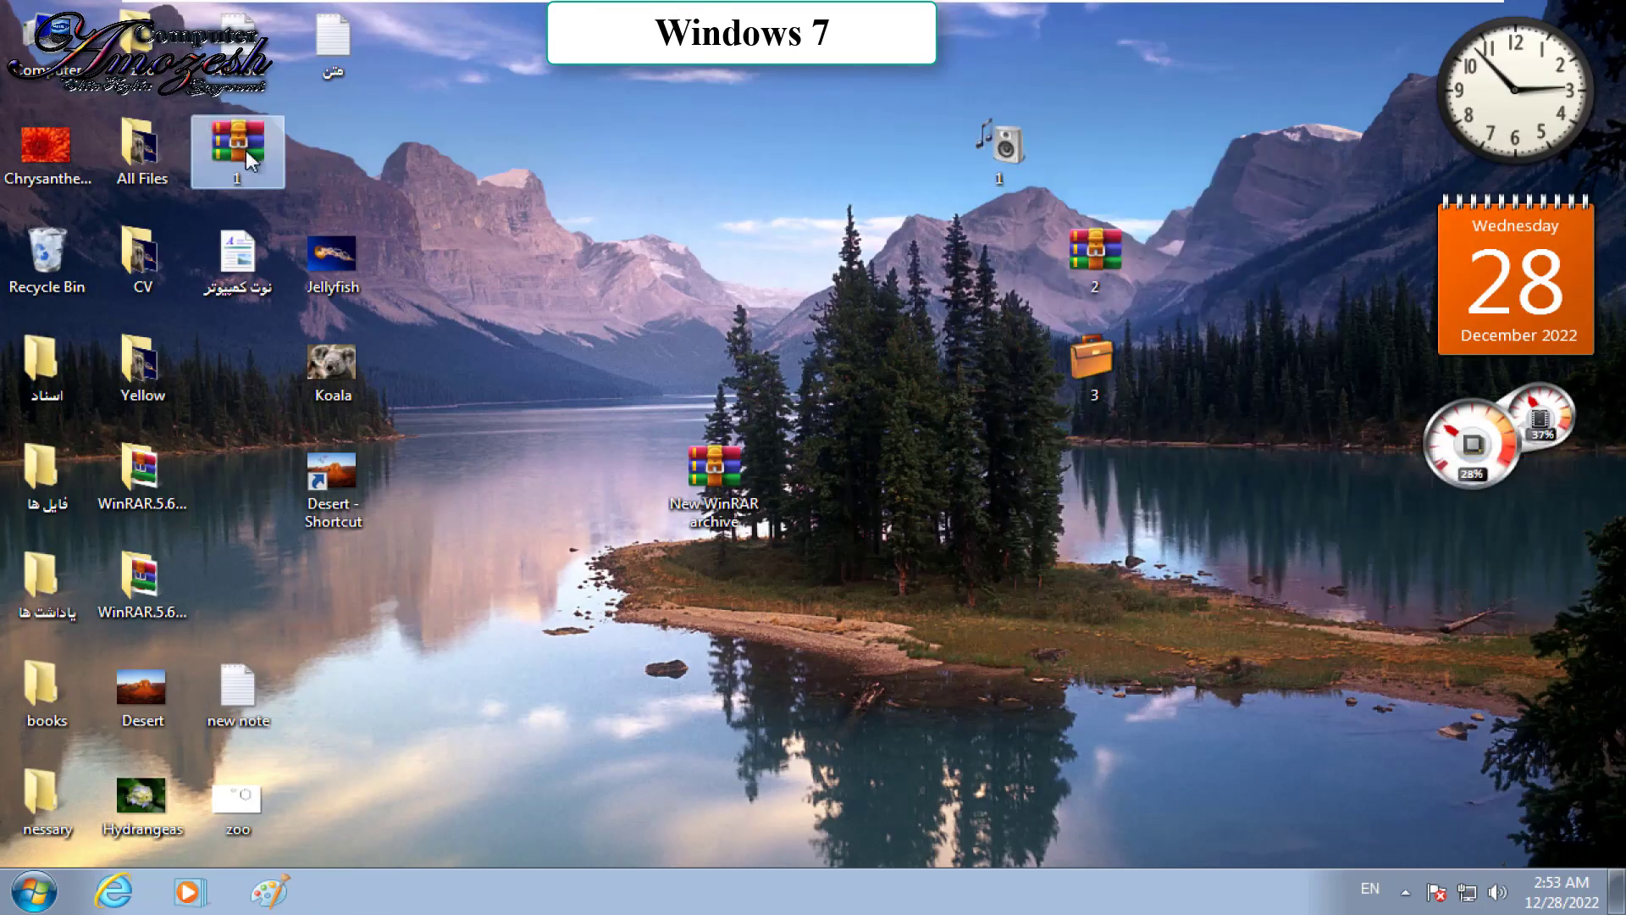
right_click(1001, 136)
mouse_move(1053, 438)
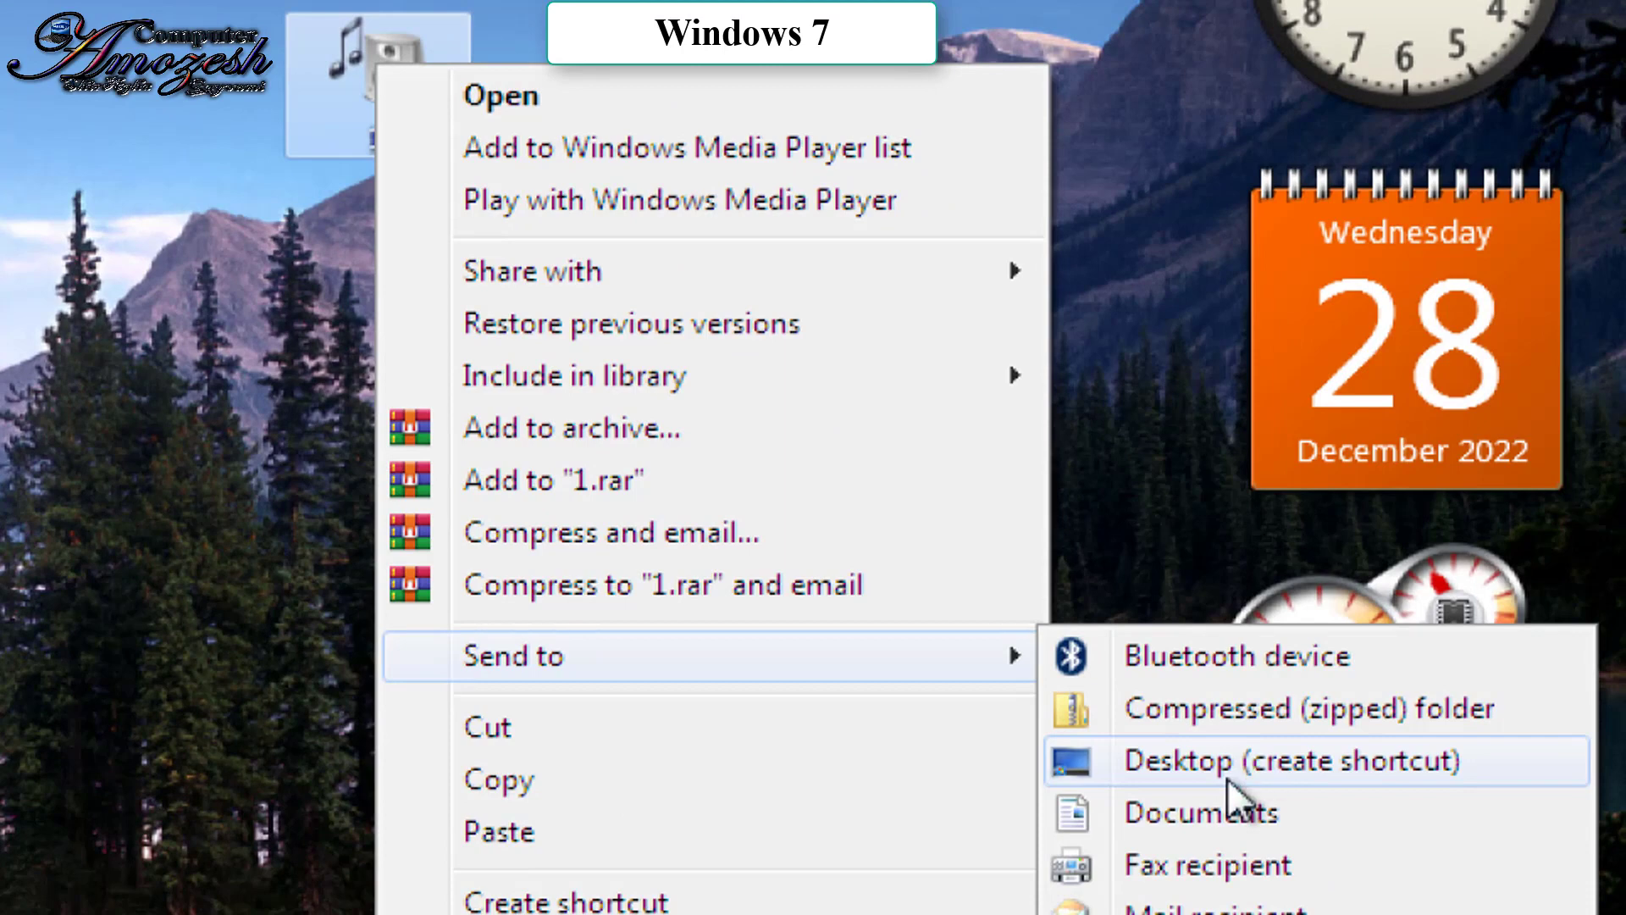
Step: Send a folder 1 shortcut to the desktop and copy the Jellyfish sample picture
click(1227, 777)
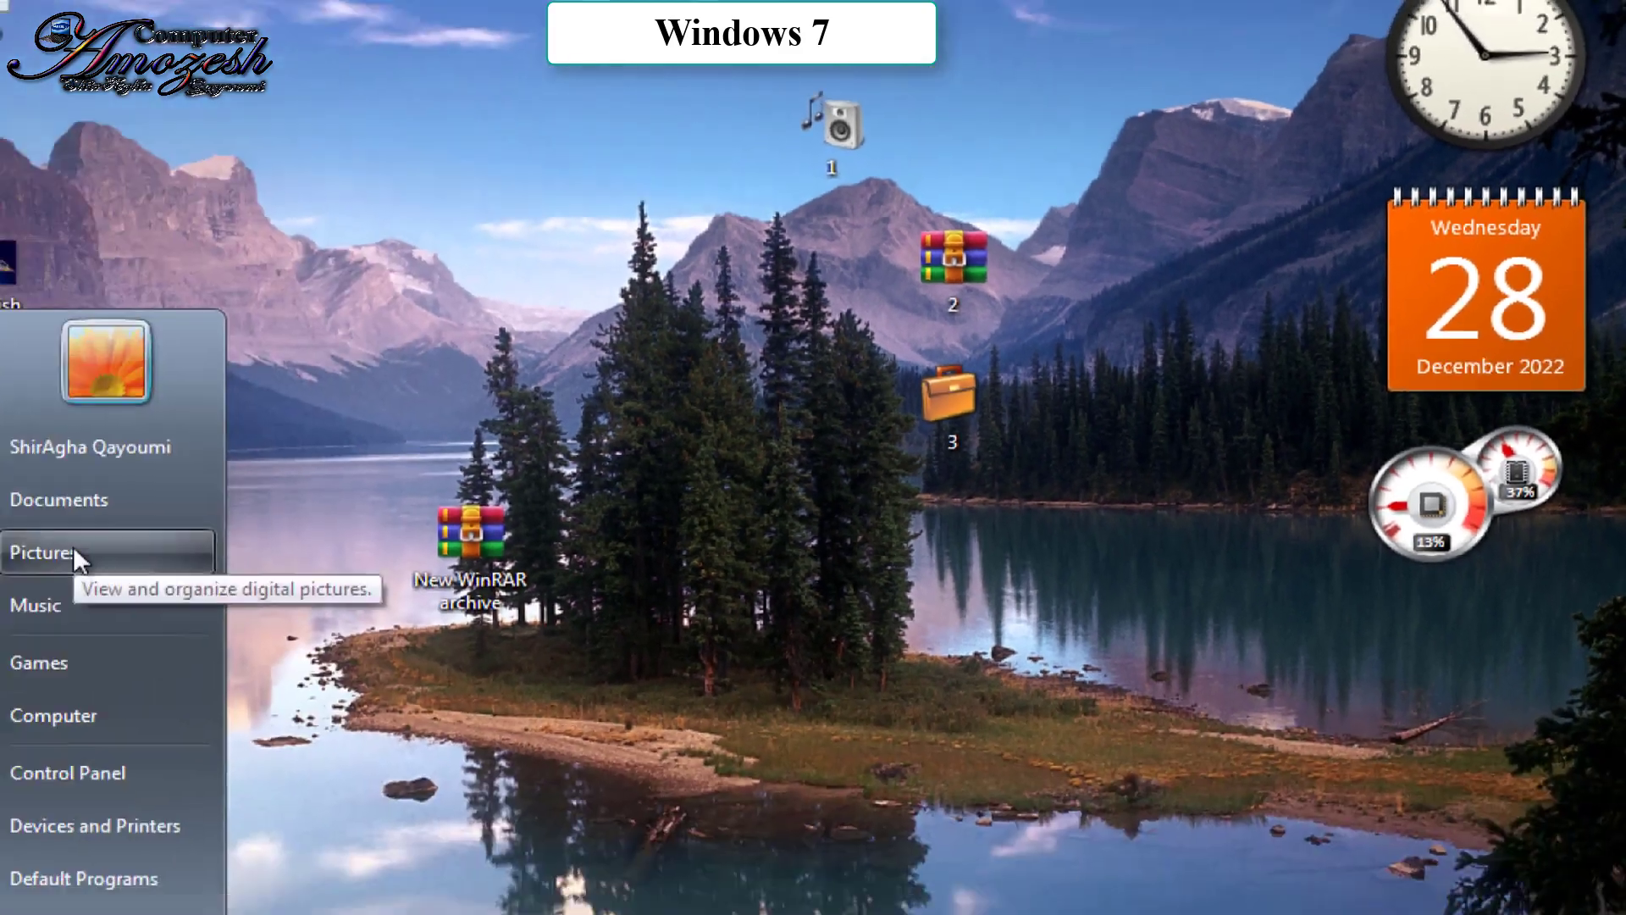
click(73, 548)
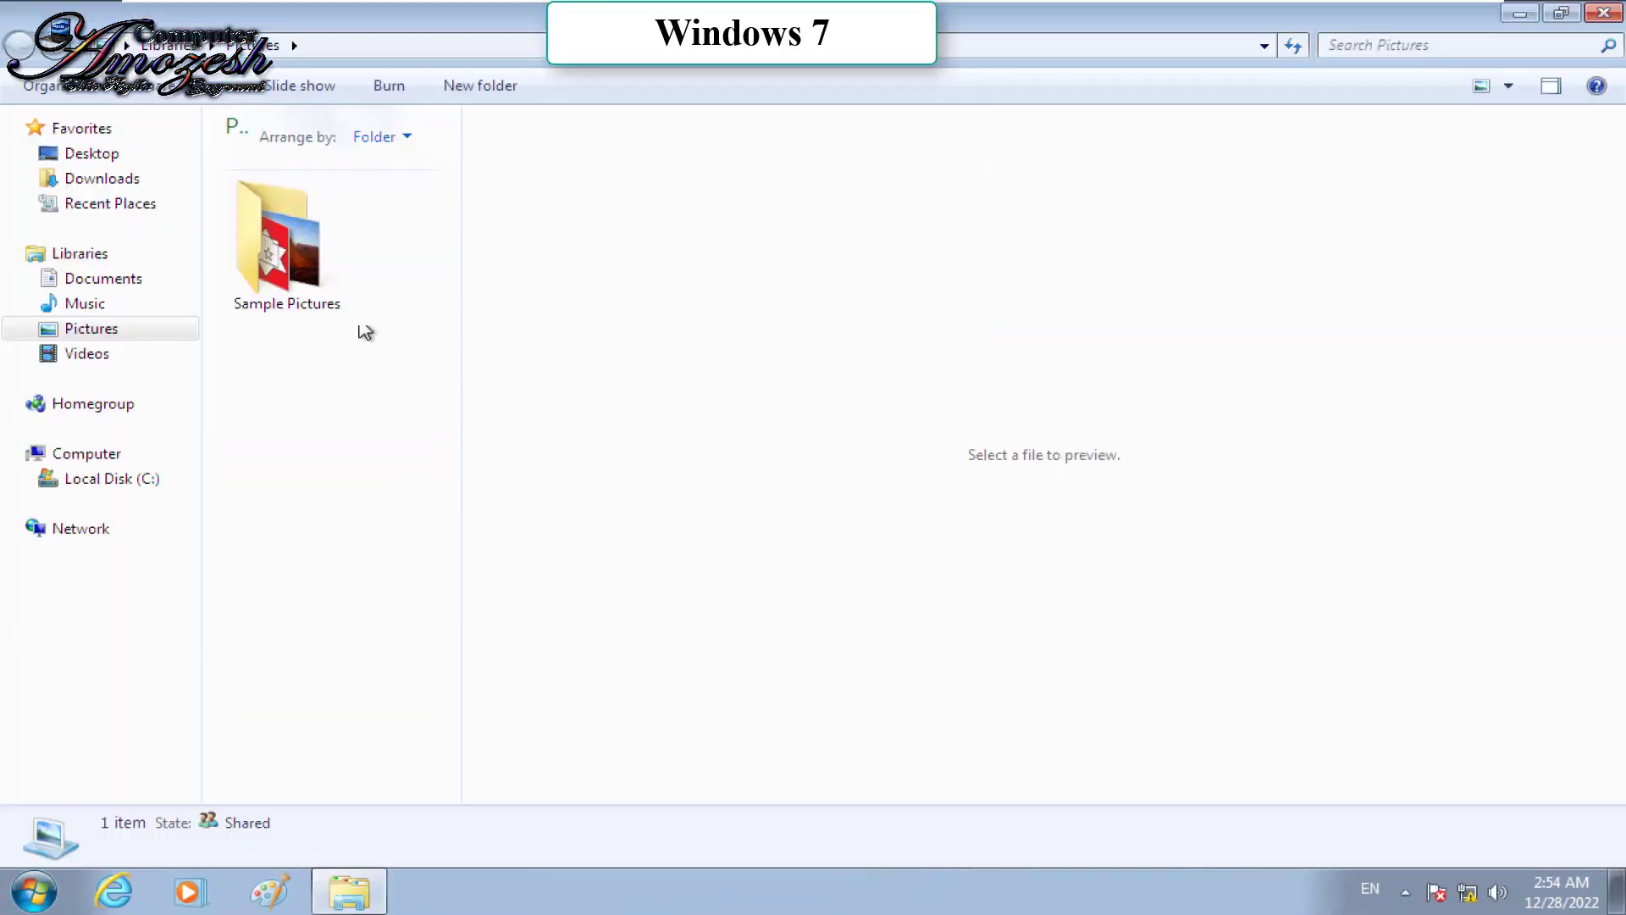
double_click(326, 246)
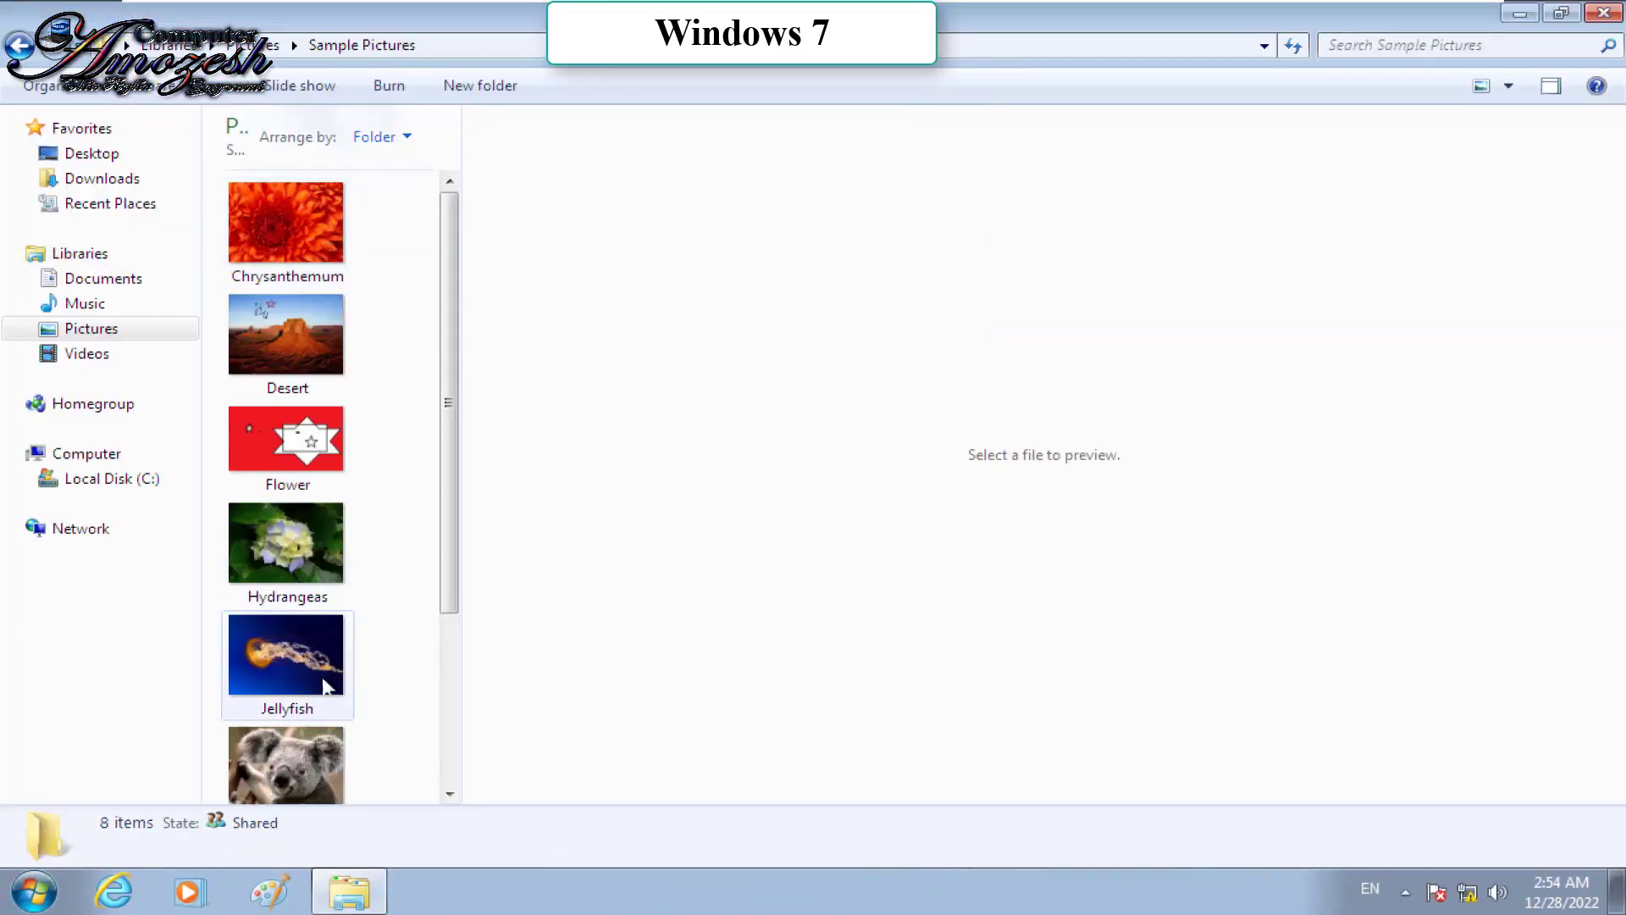
right_click(286, 654)
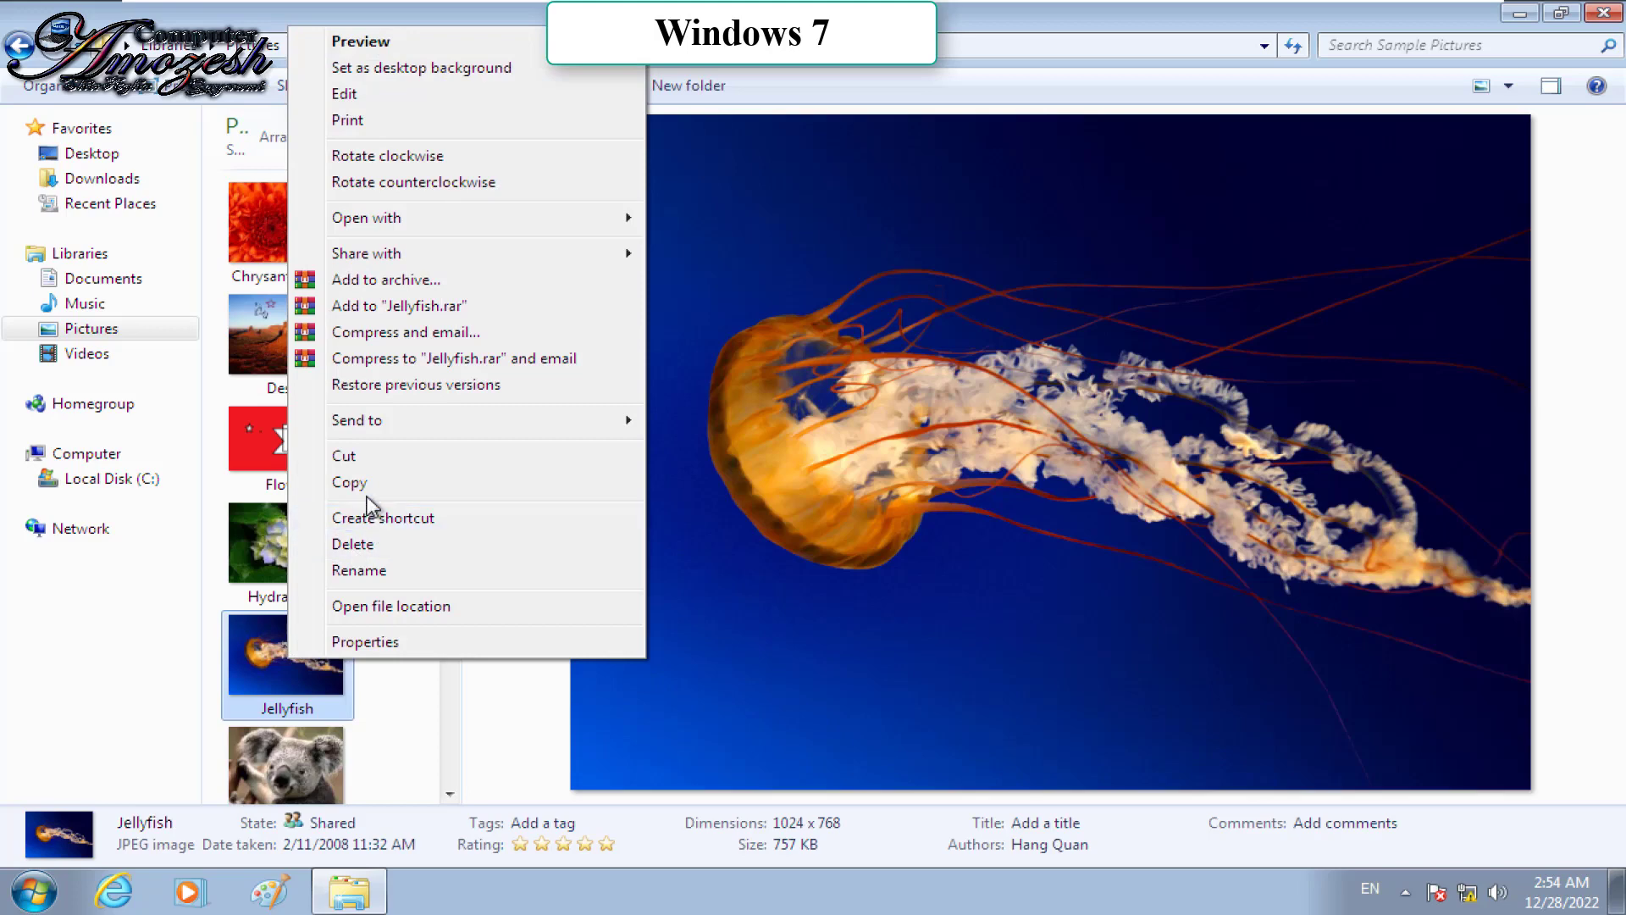
click(351, 482)
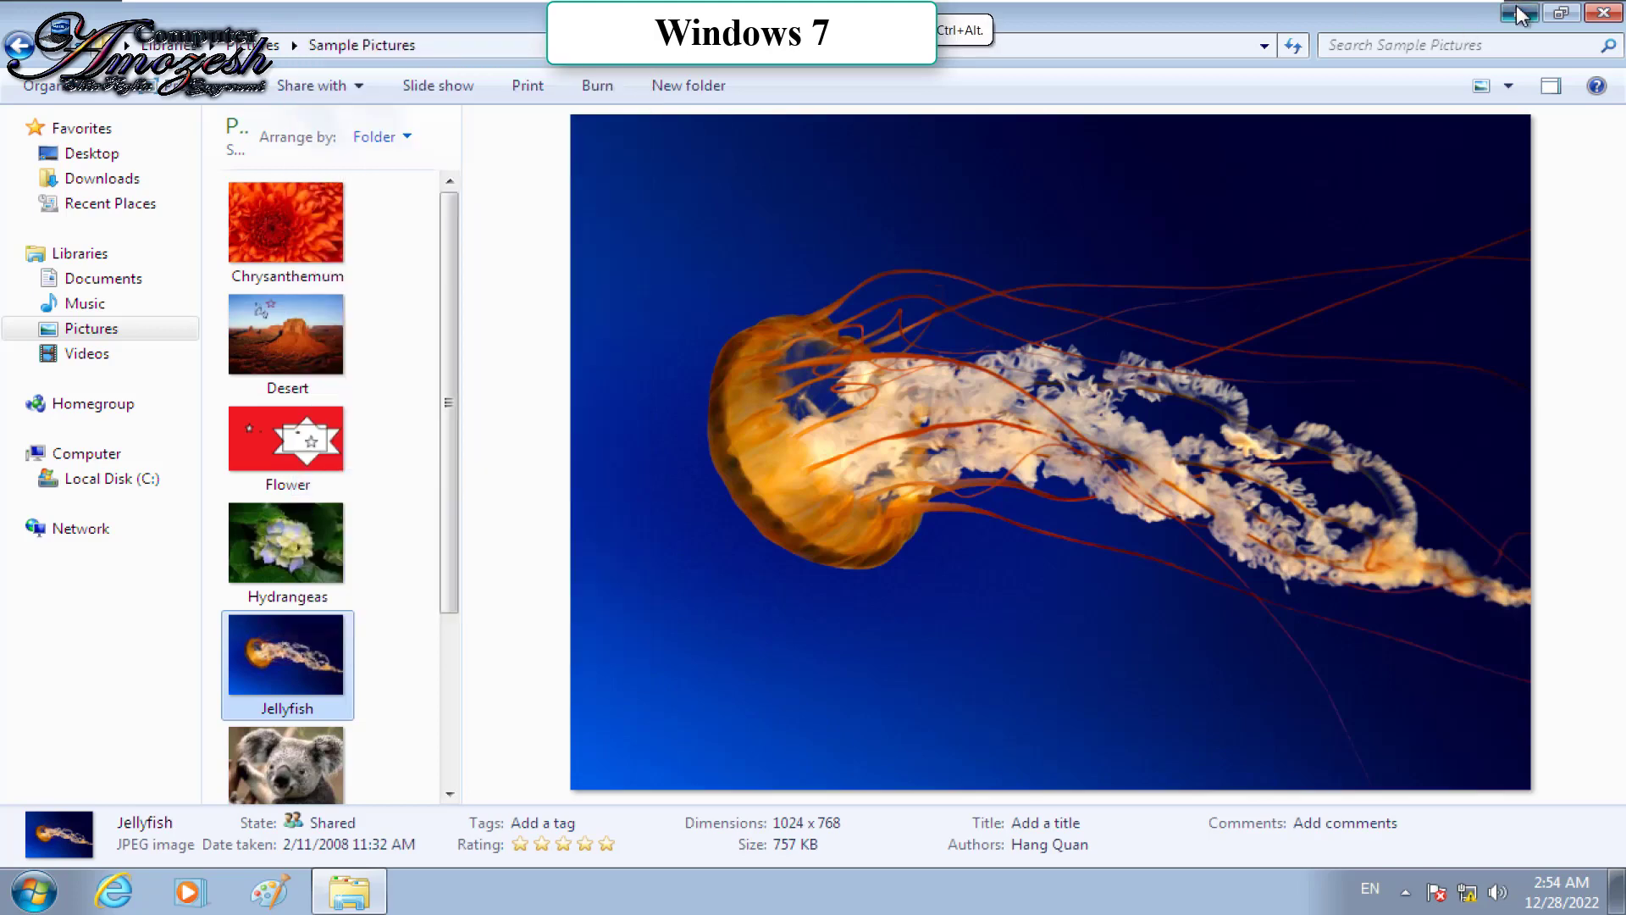
Step: Paste a Jellyfish shortcut on the desktop and place it above the Jellyfish icon
click(1515, 14)
right_click(761, 132)
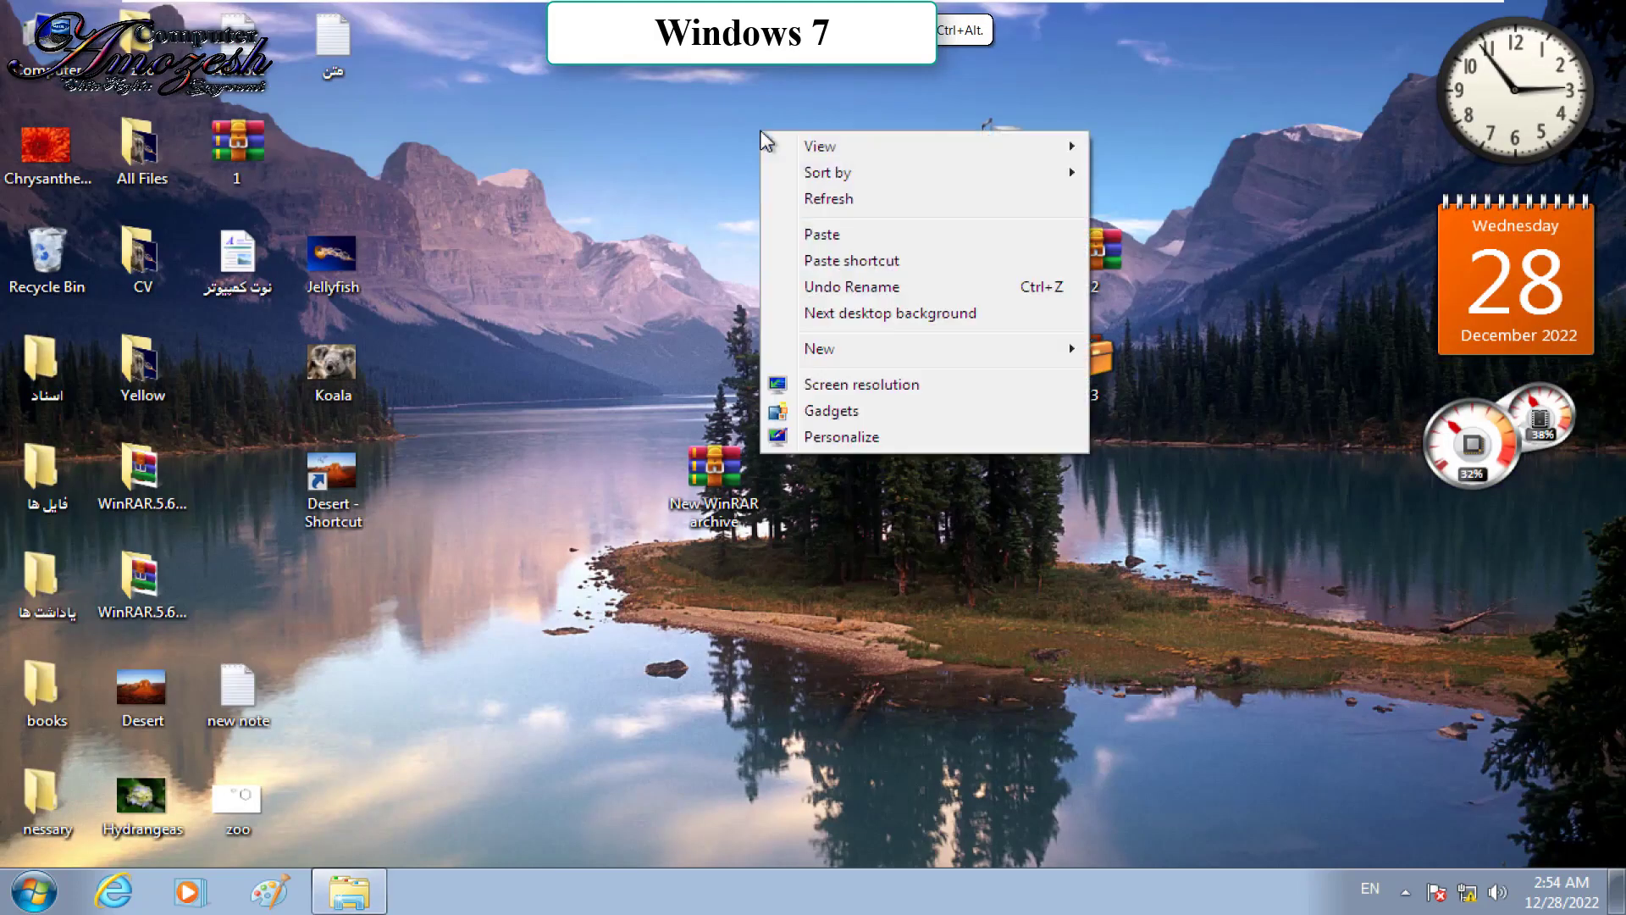
click(885, 261)
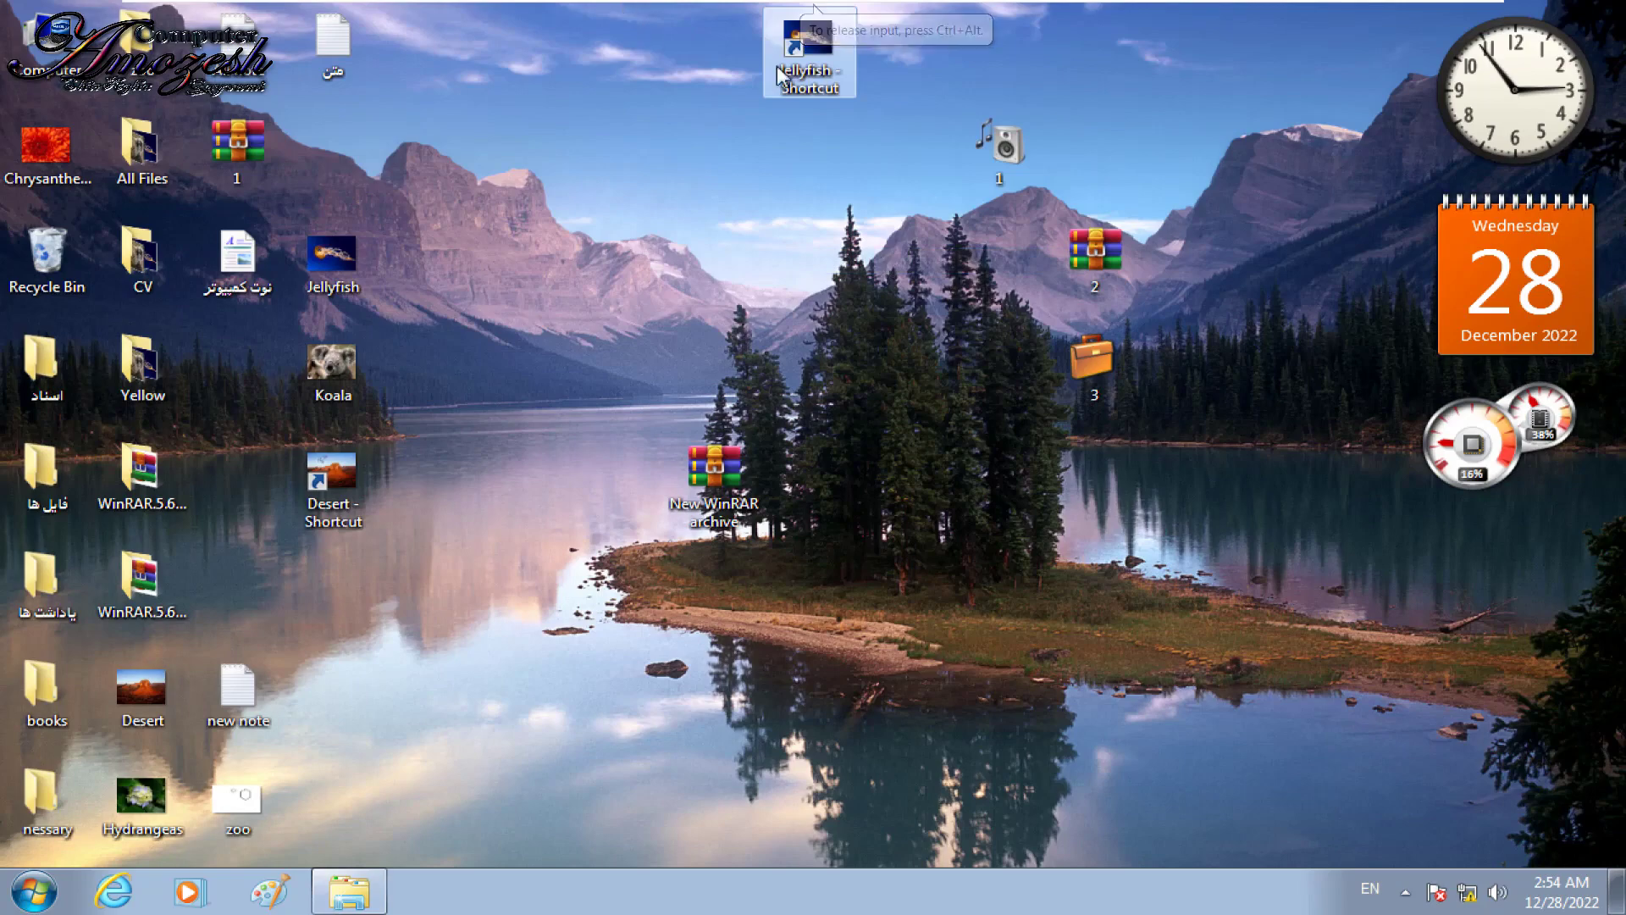
drag(815, 89, 342, 214)
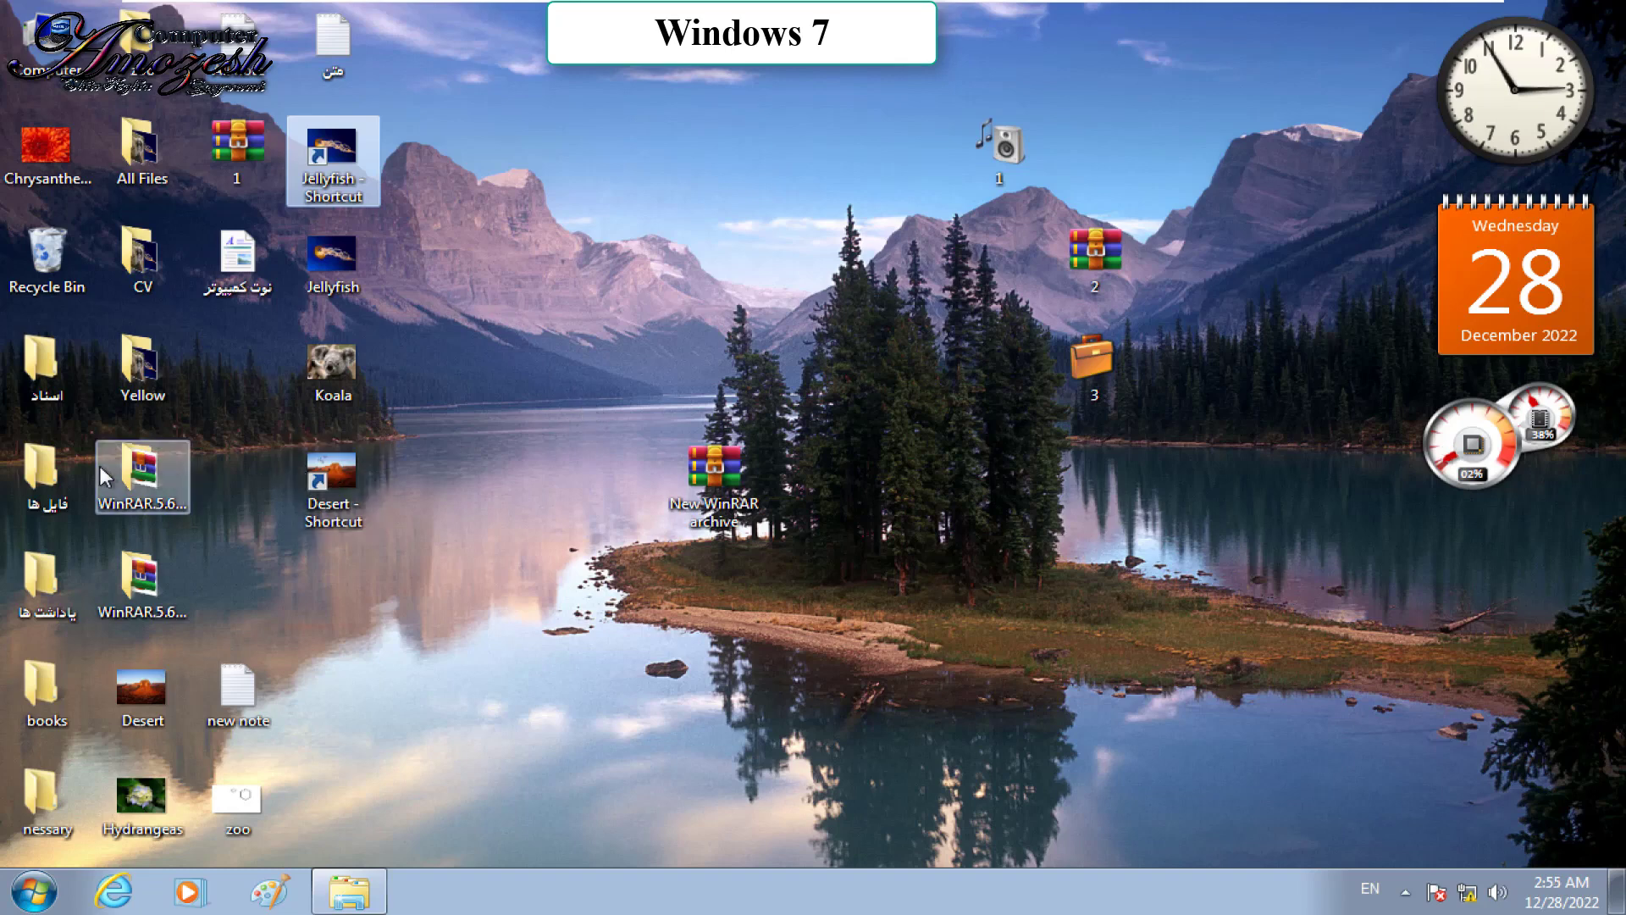
Step: Paste a Jellyfish shortcut into the Documents library
click(34, 891)
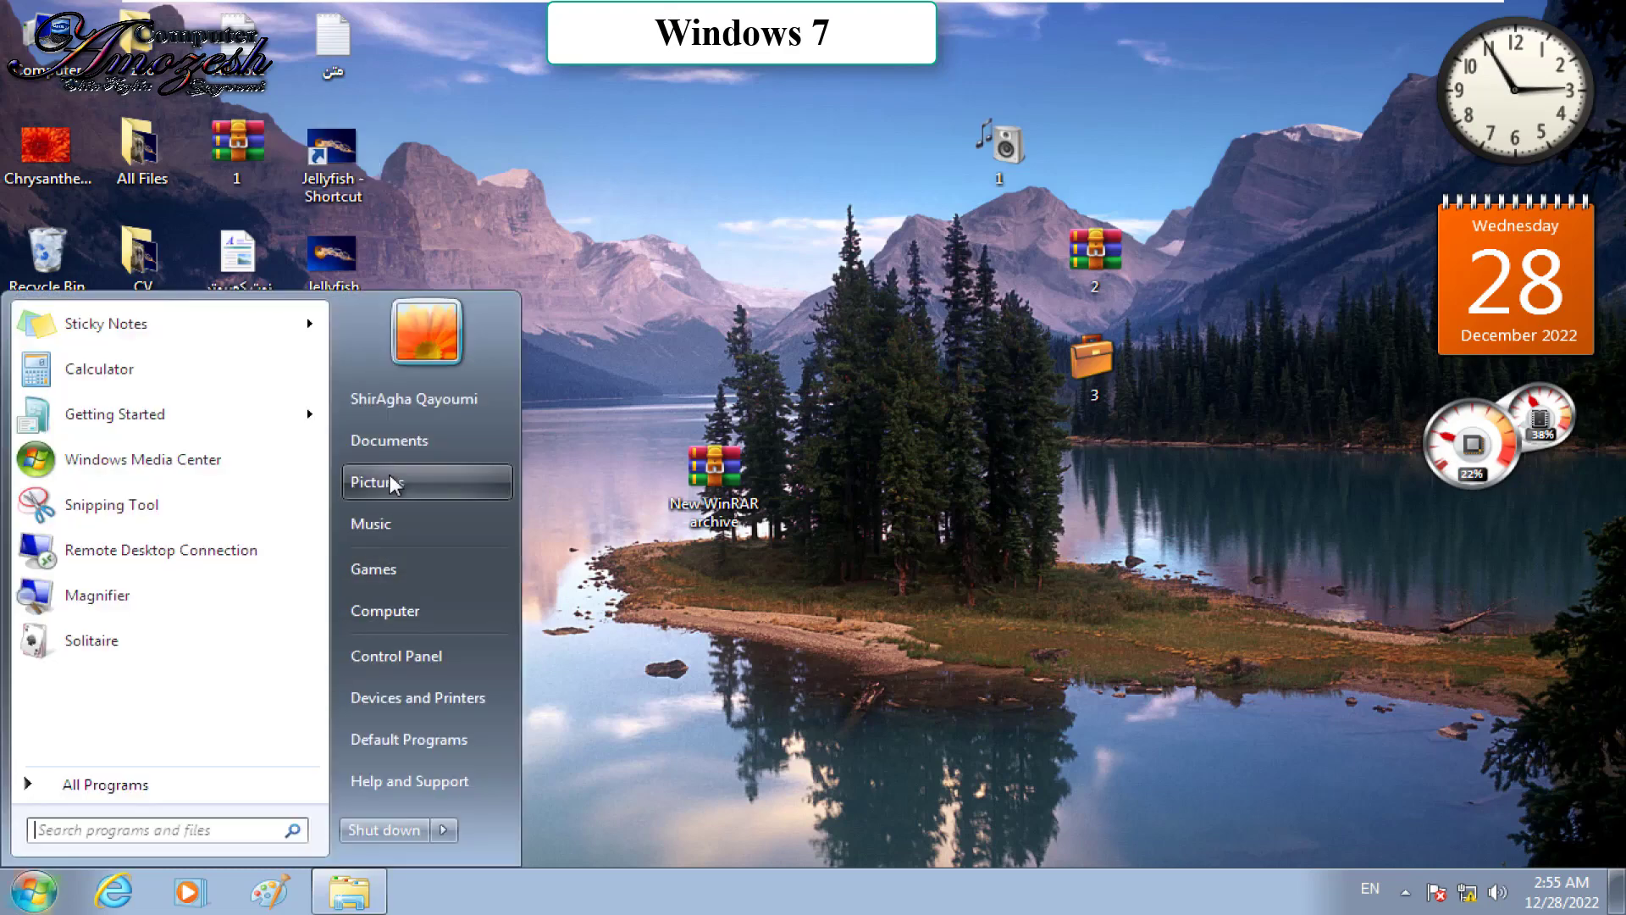
click(370, 444)
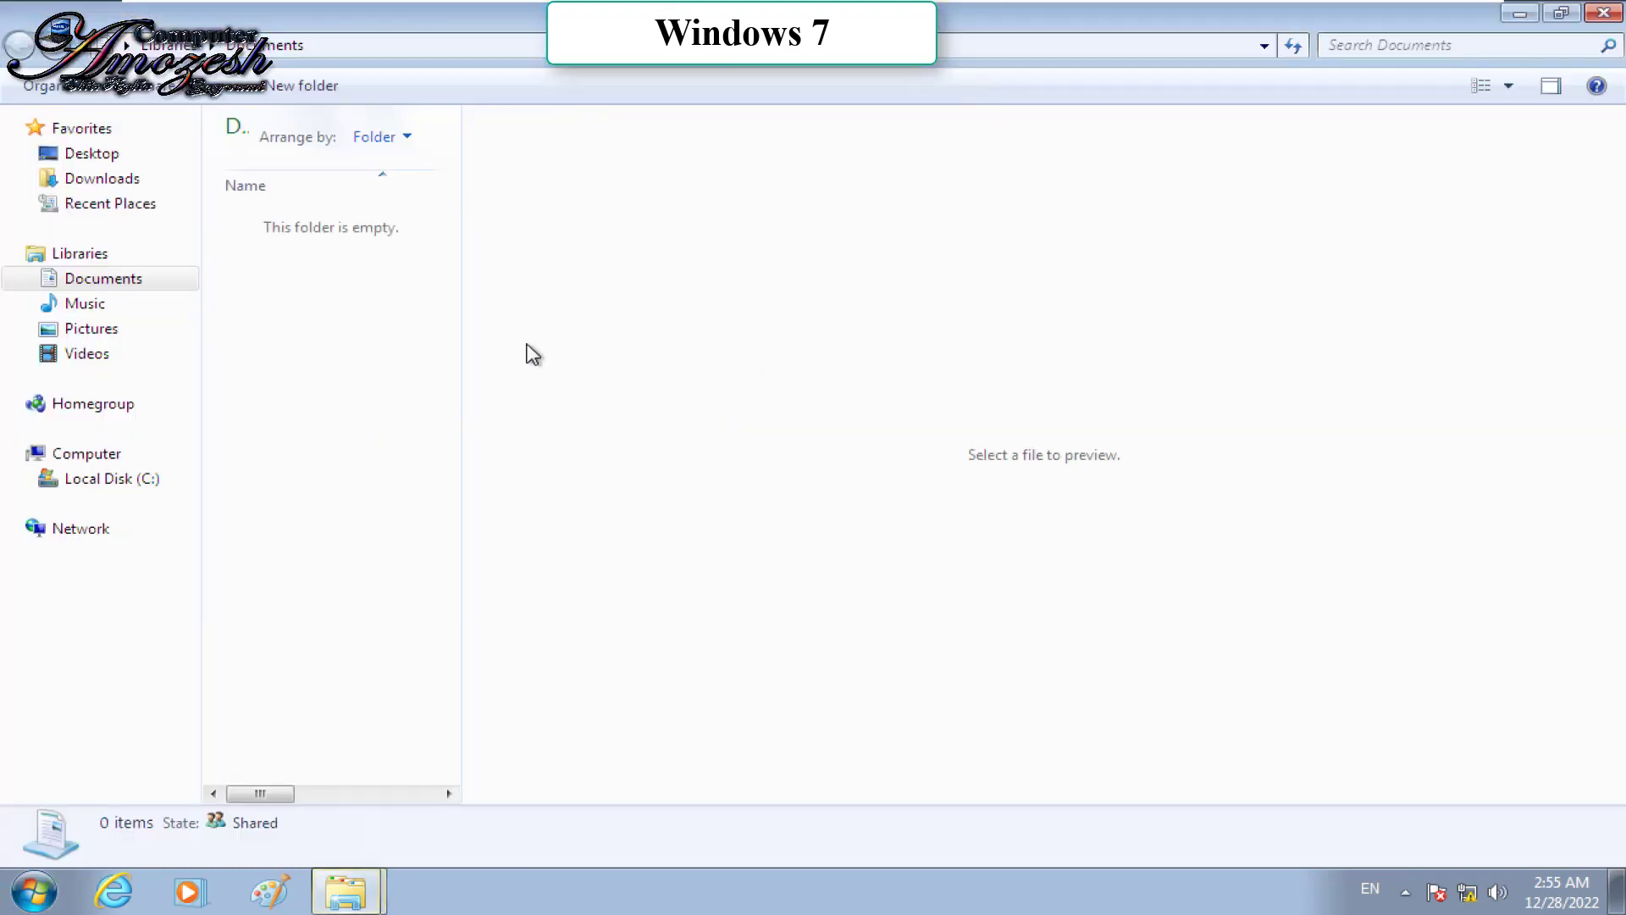
right_click(358, 325)
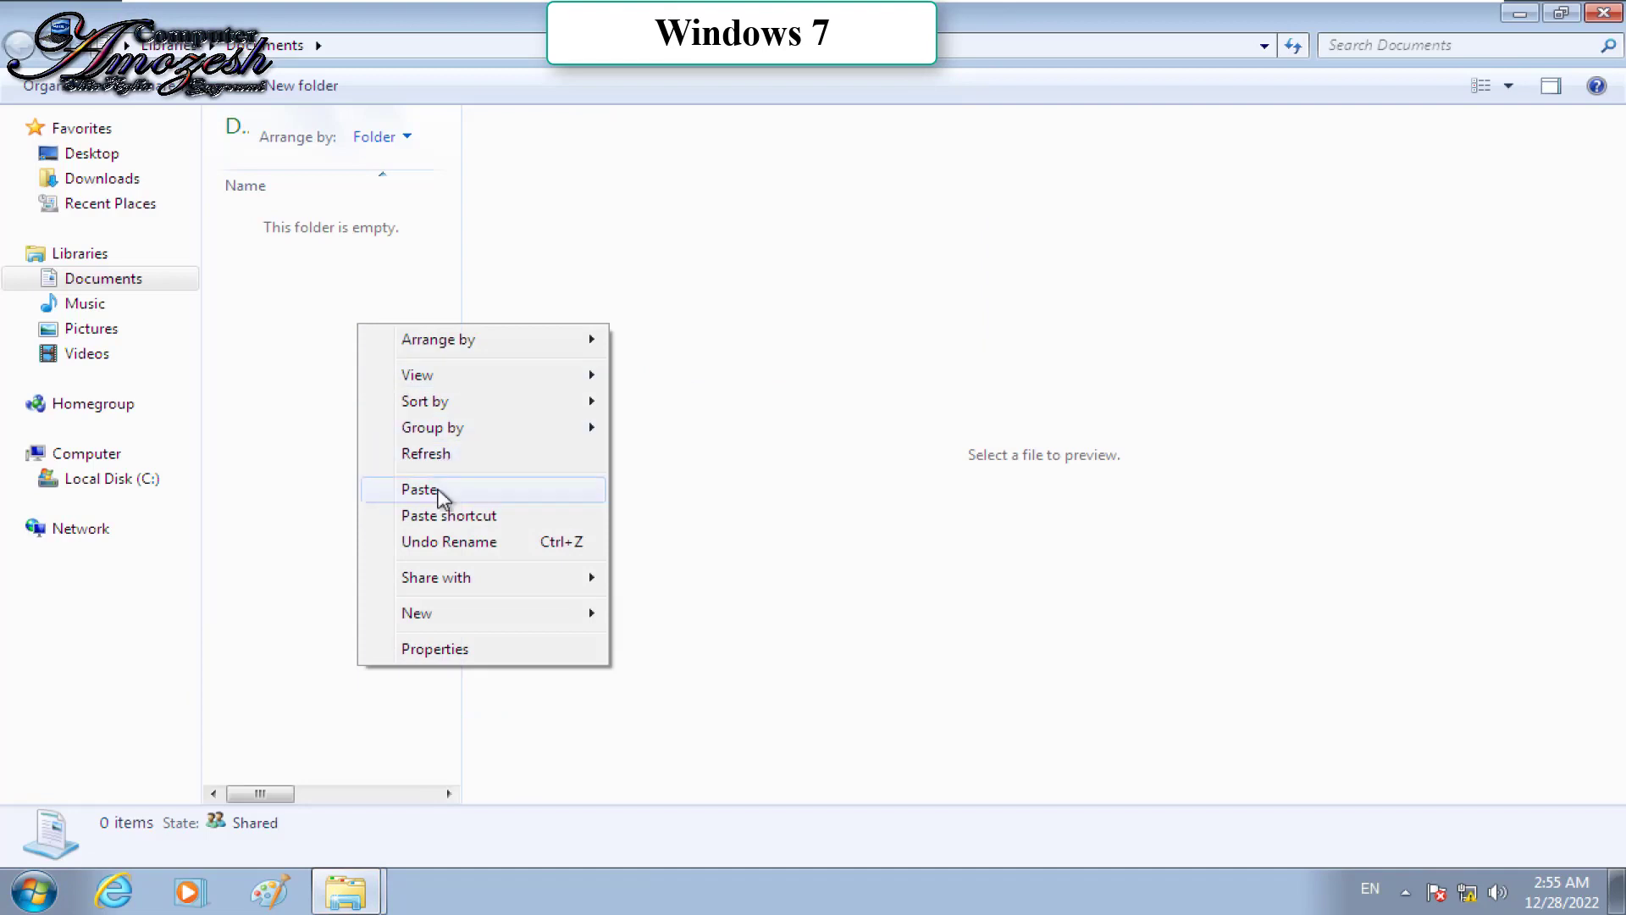
click(444, 515)
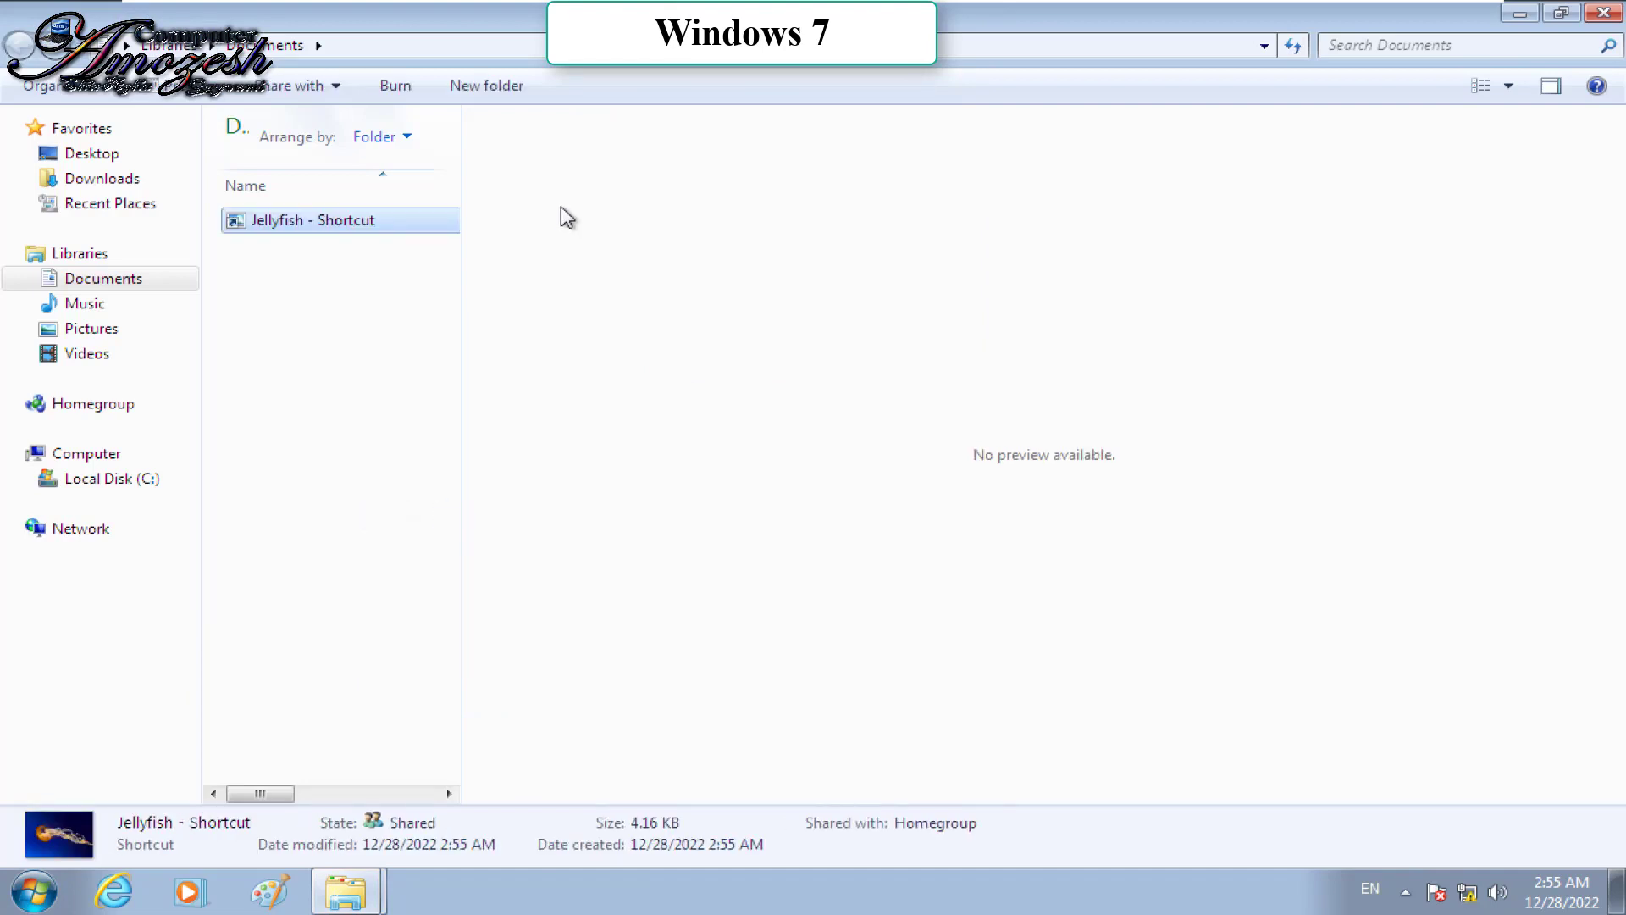
Step: Switch Documents to Large icons view, then go to the Pictures library
right_click(302, 389)
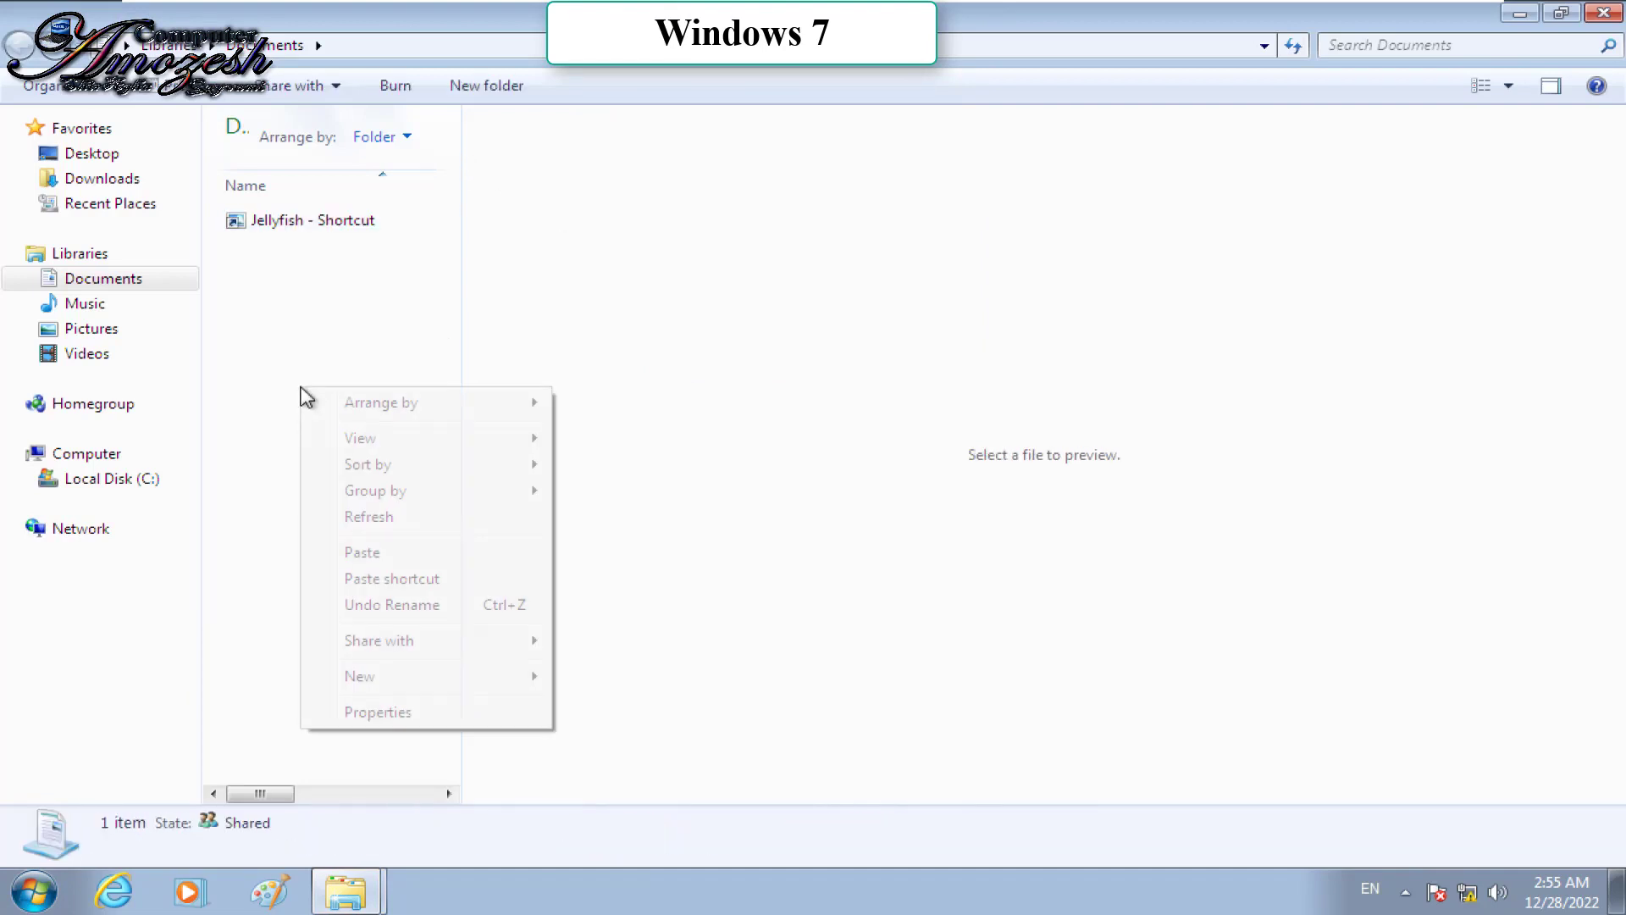
mouse_move(454, 433)
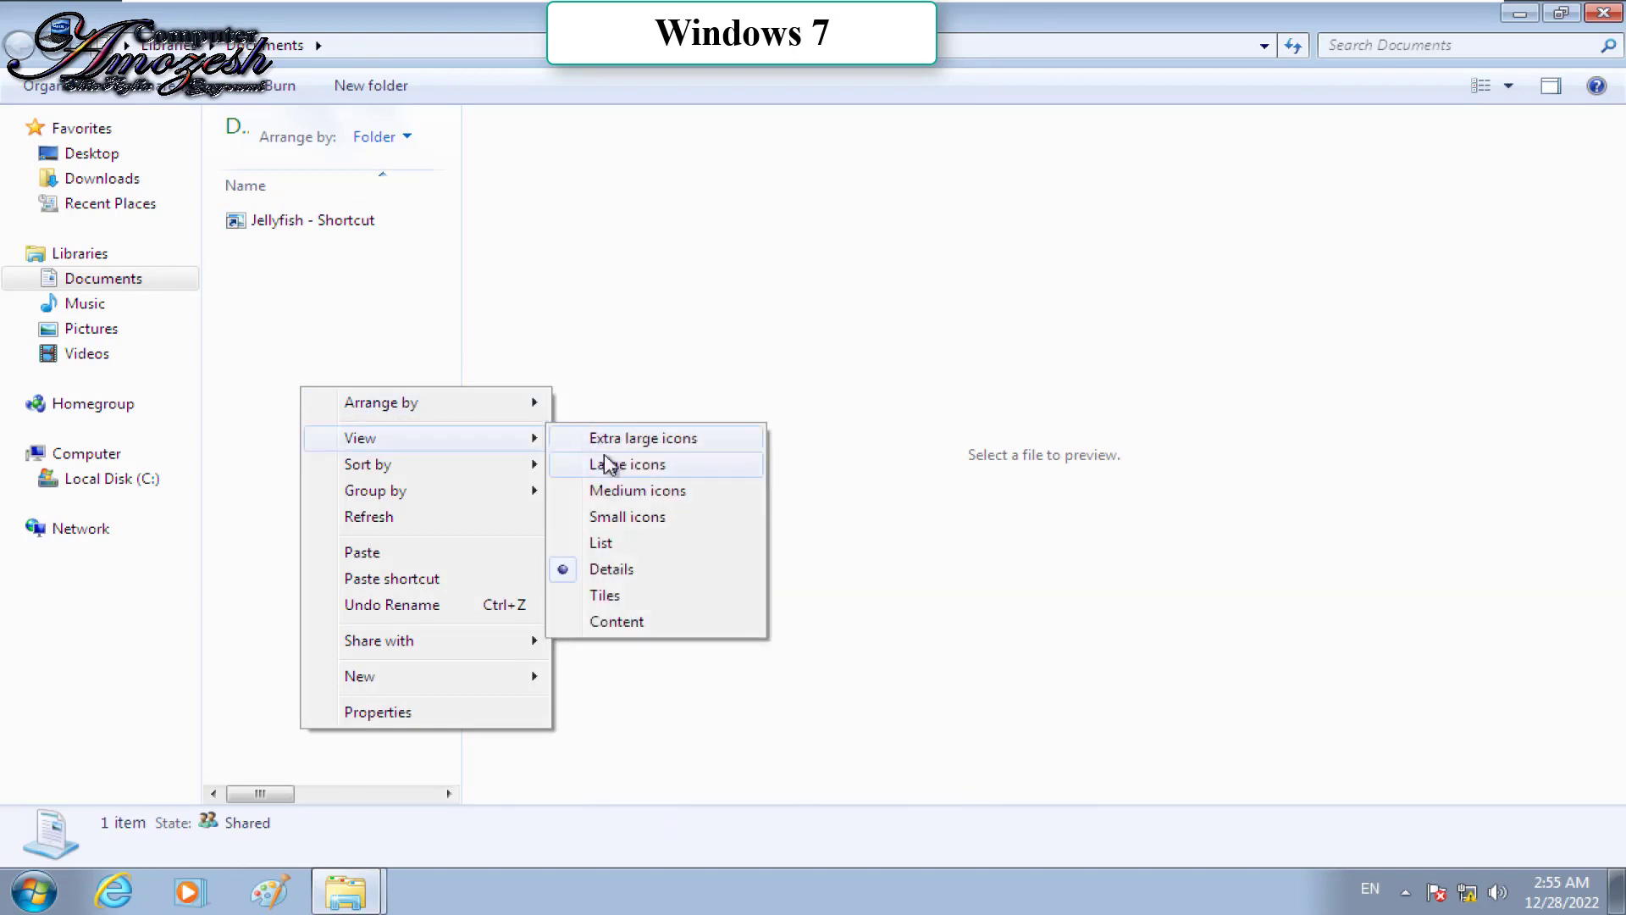
click(608, 466)
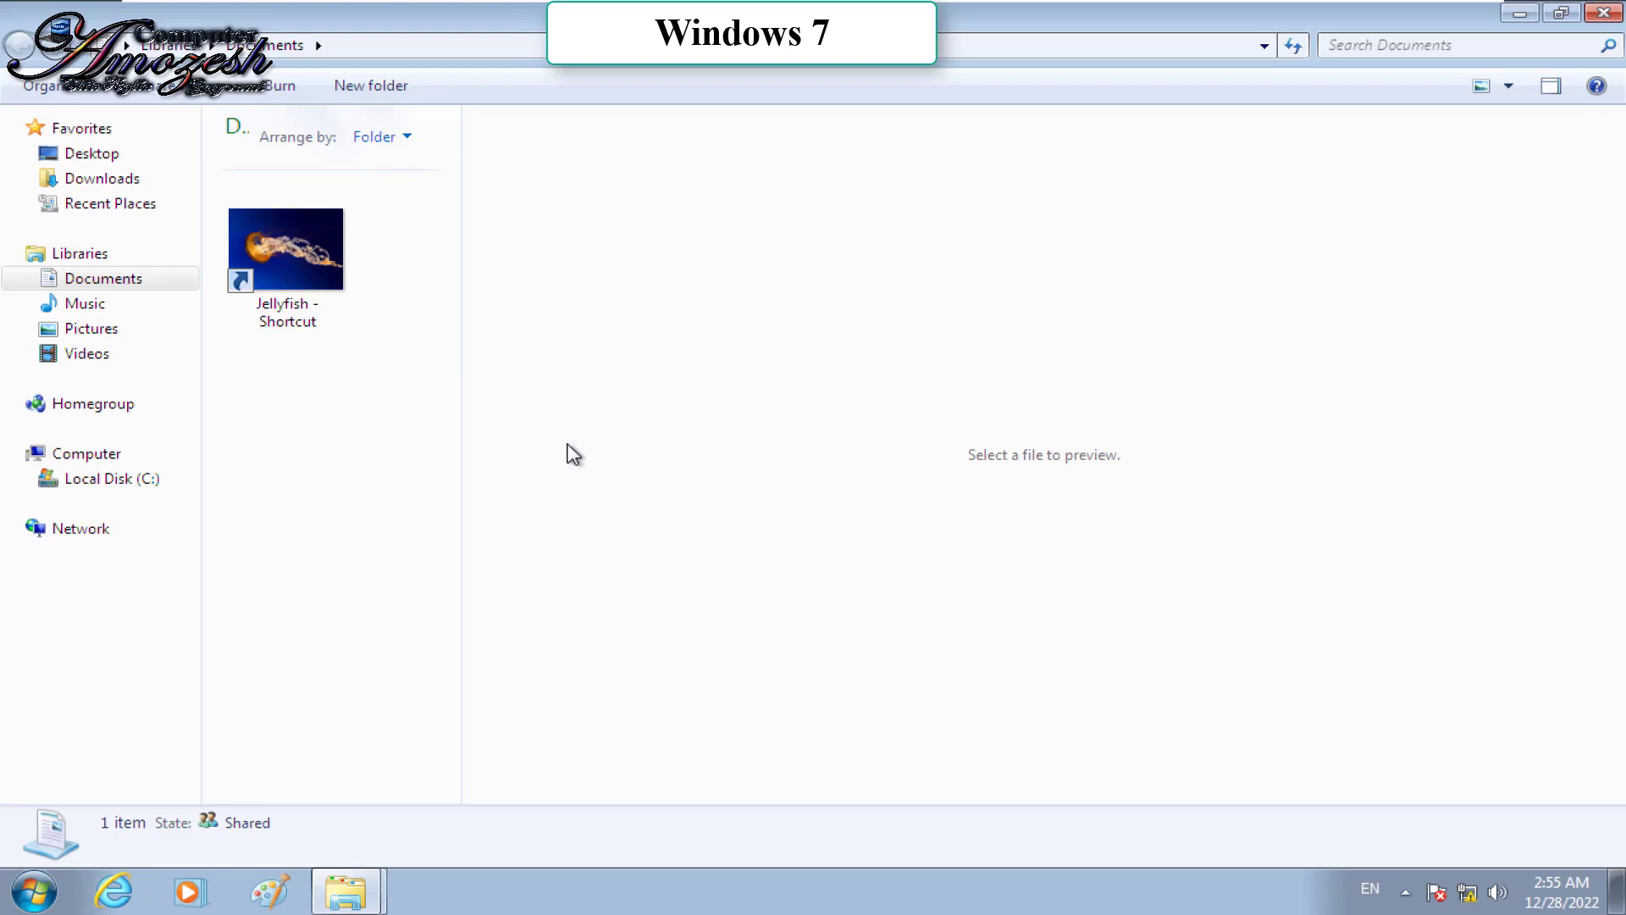
click(81, 330)
Step: Paste the Jellyfish shortcut into Pictures and send a Flower shortcut to the desktop
right_click(265, 394)
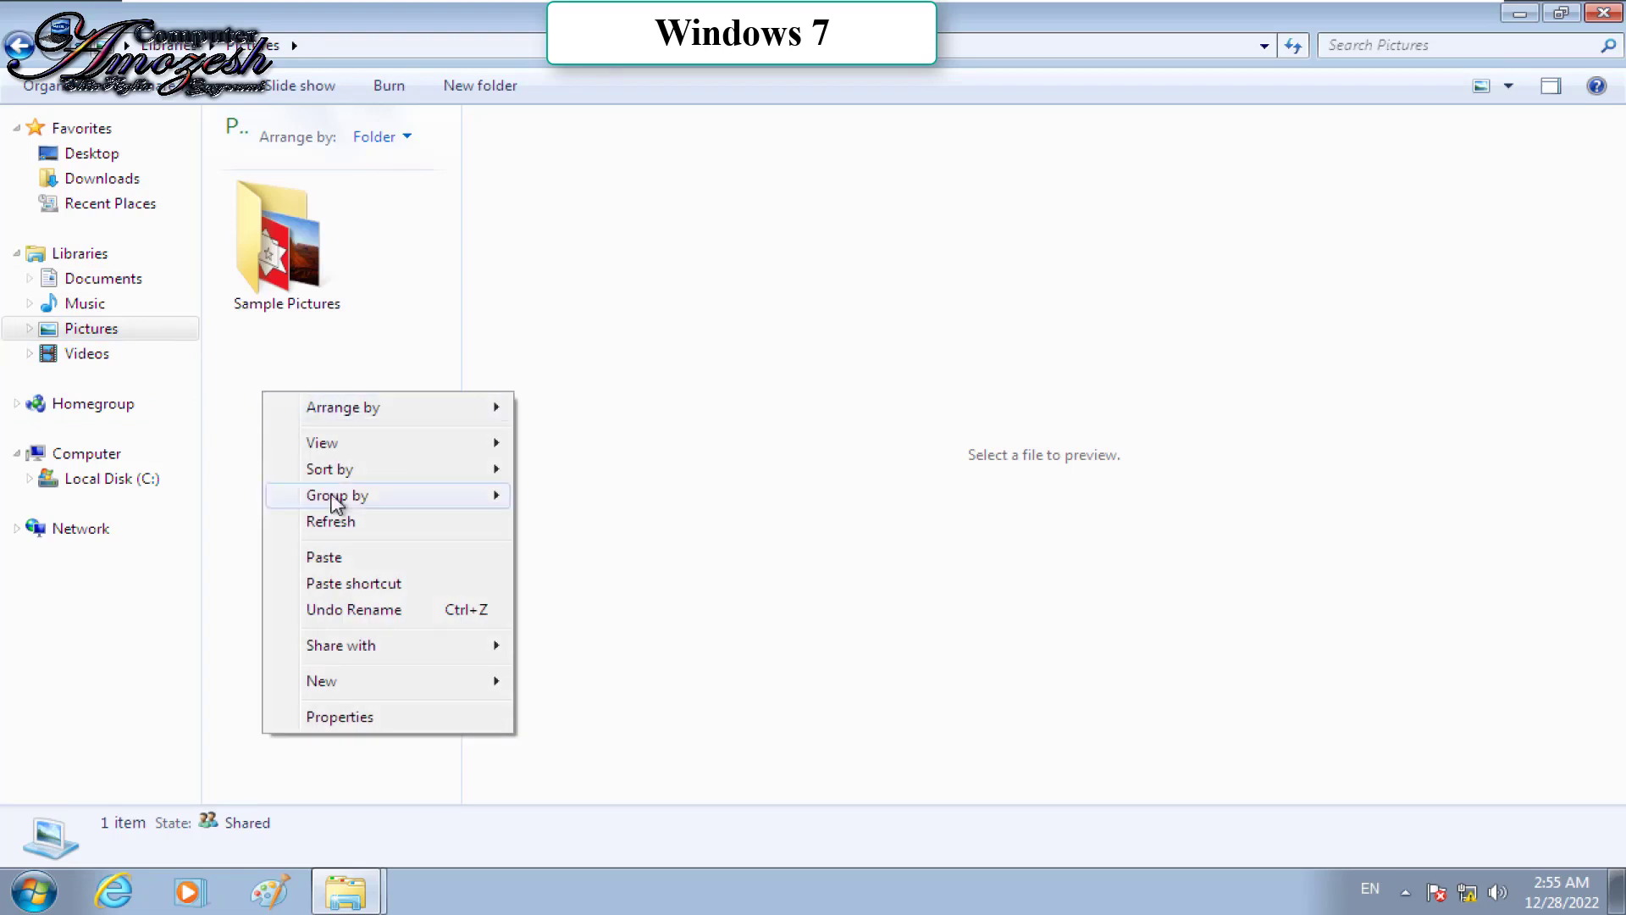
click(329, 585)
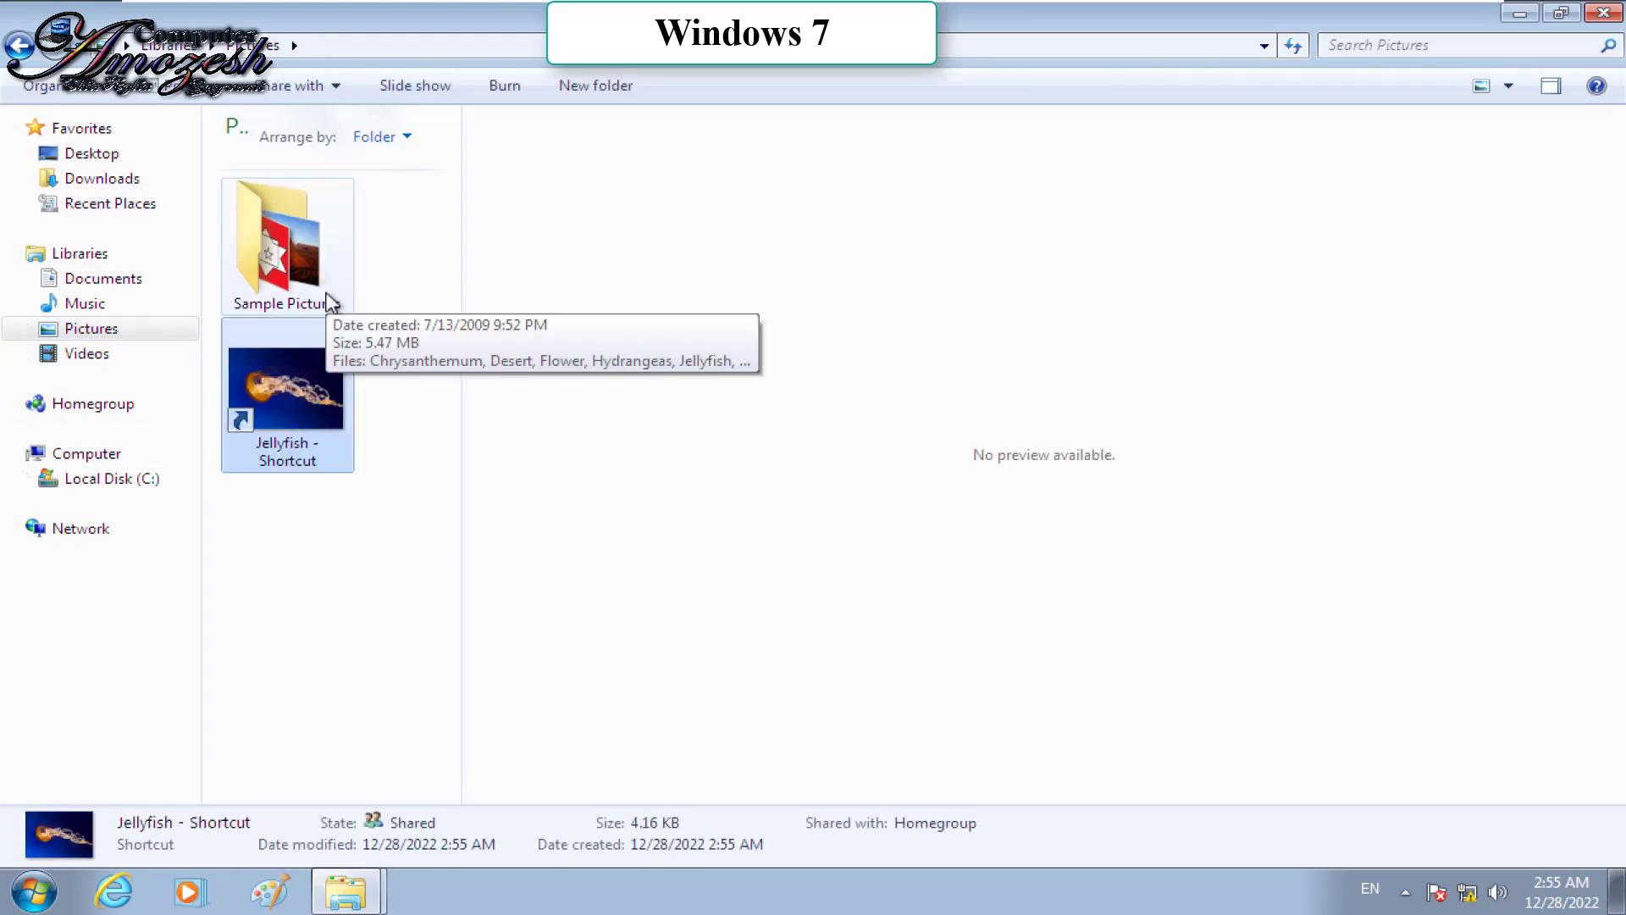
double_click(303, 270)
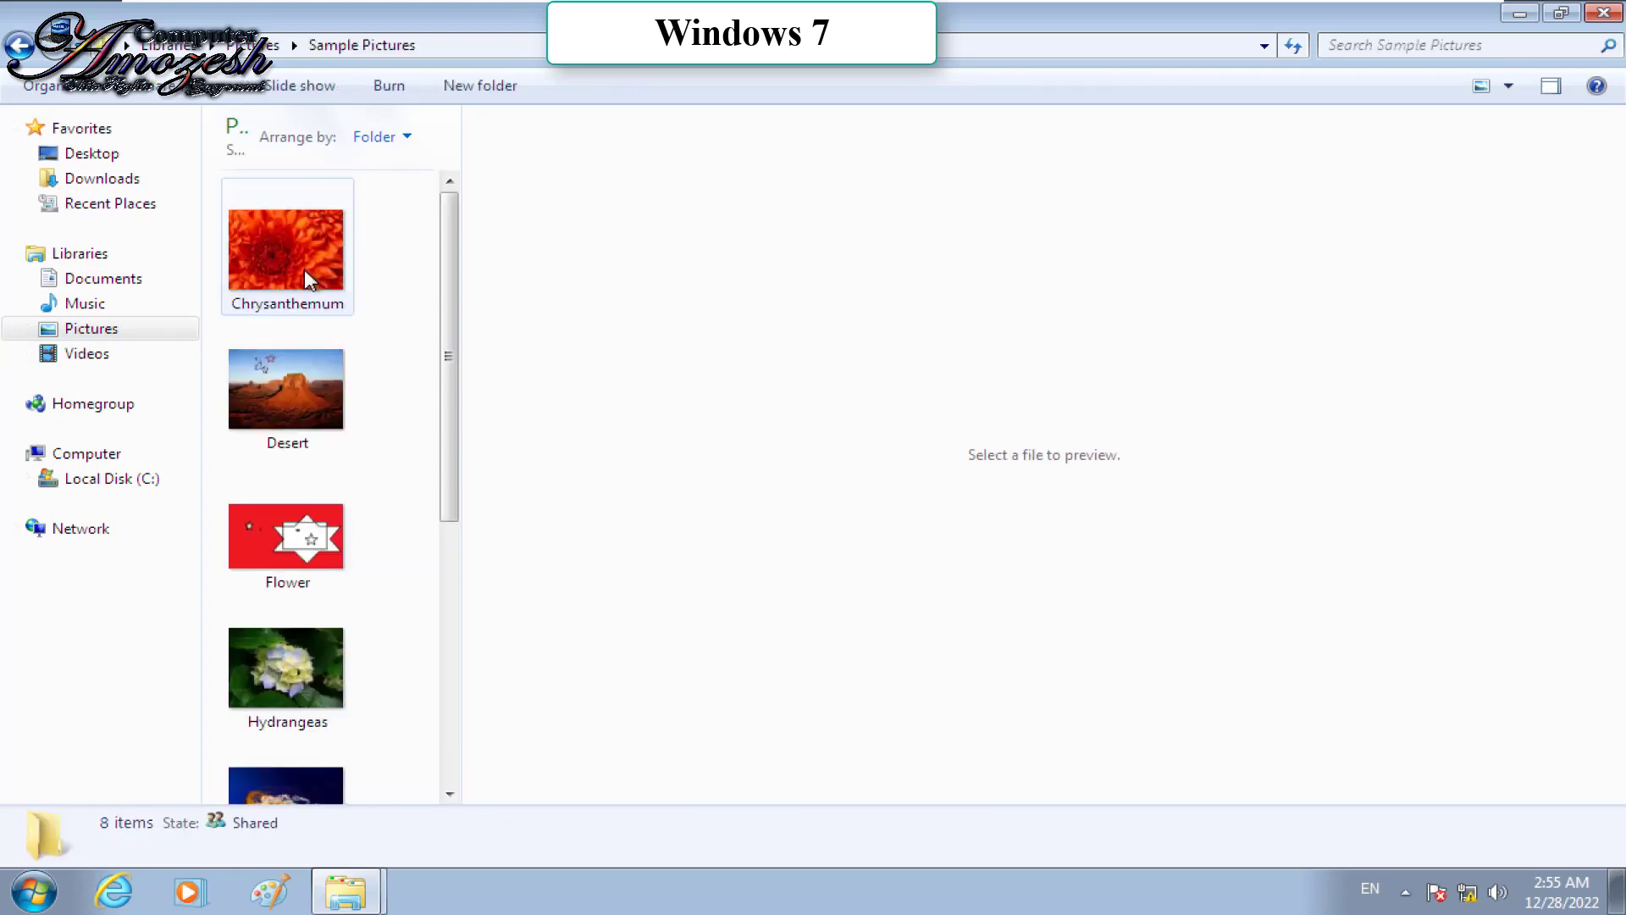
right_click(308, 531)
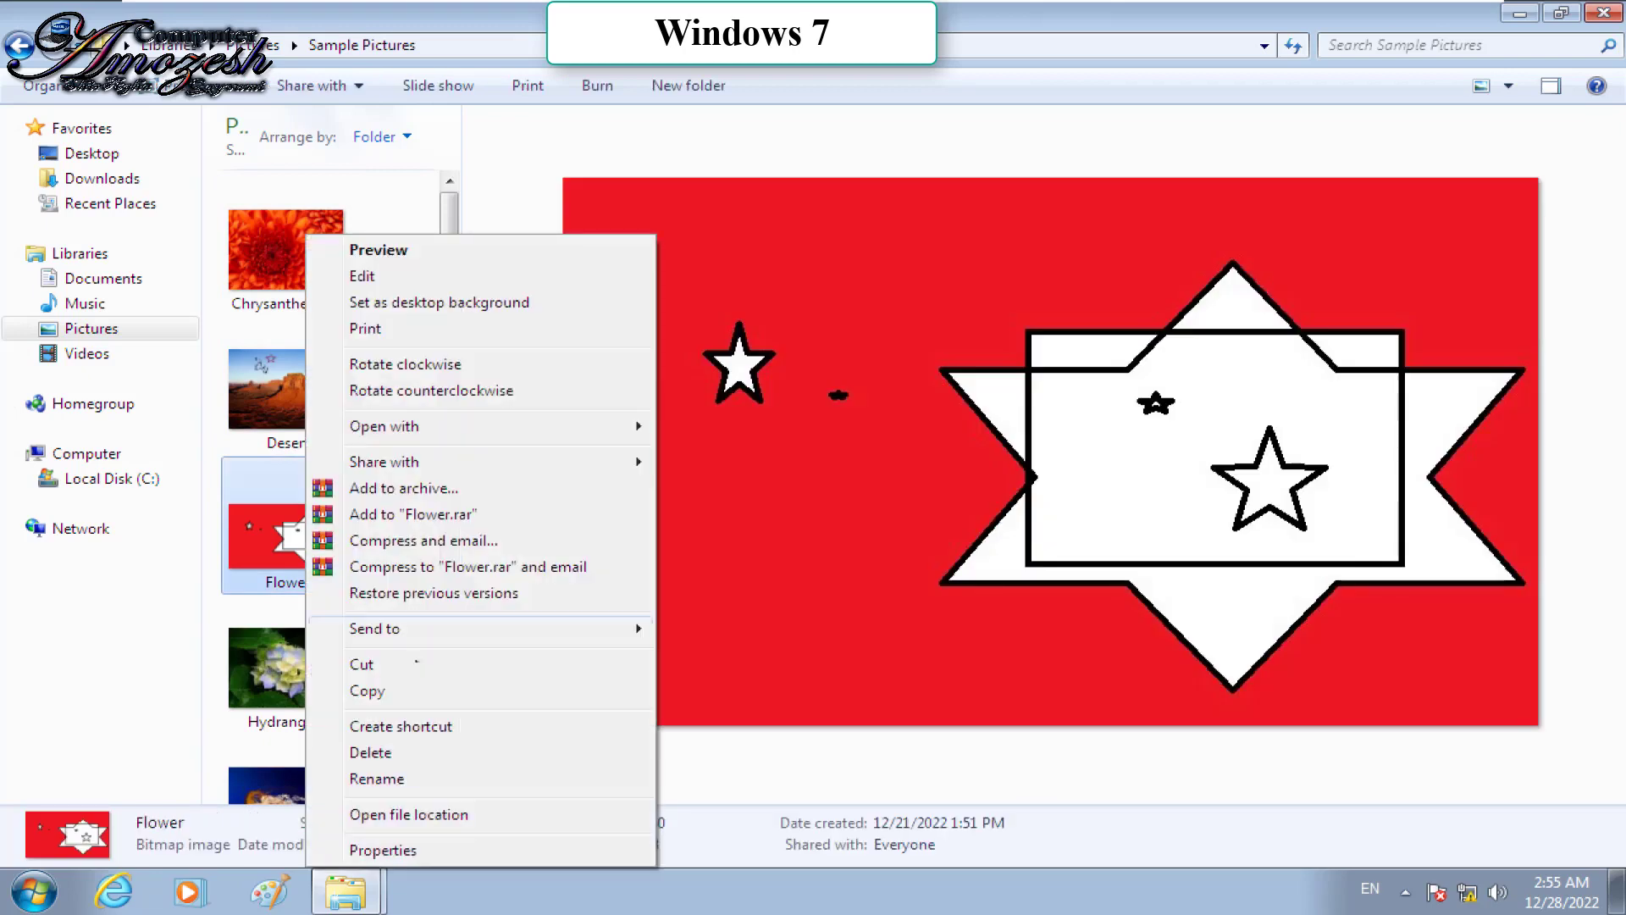
mouse_move(593, 629)
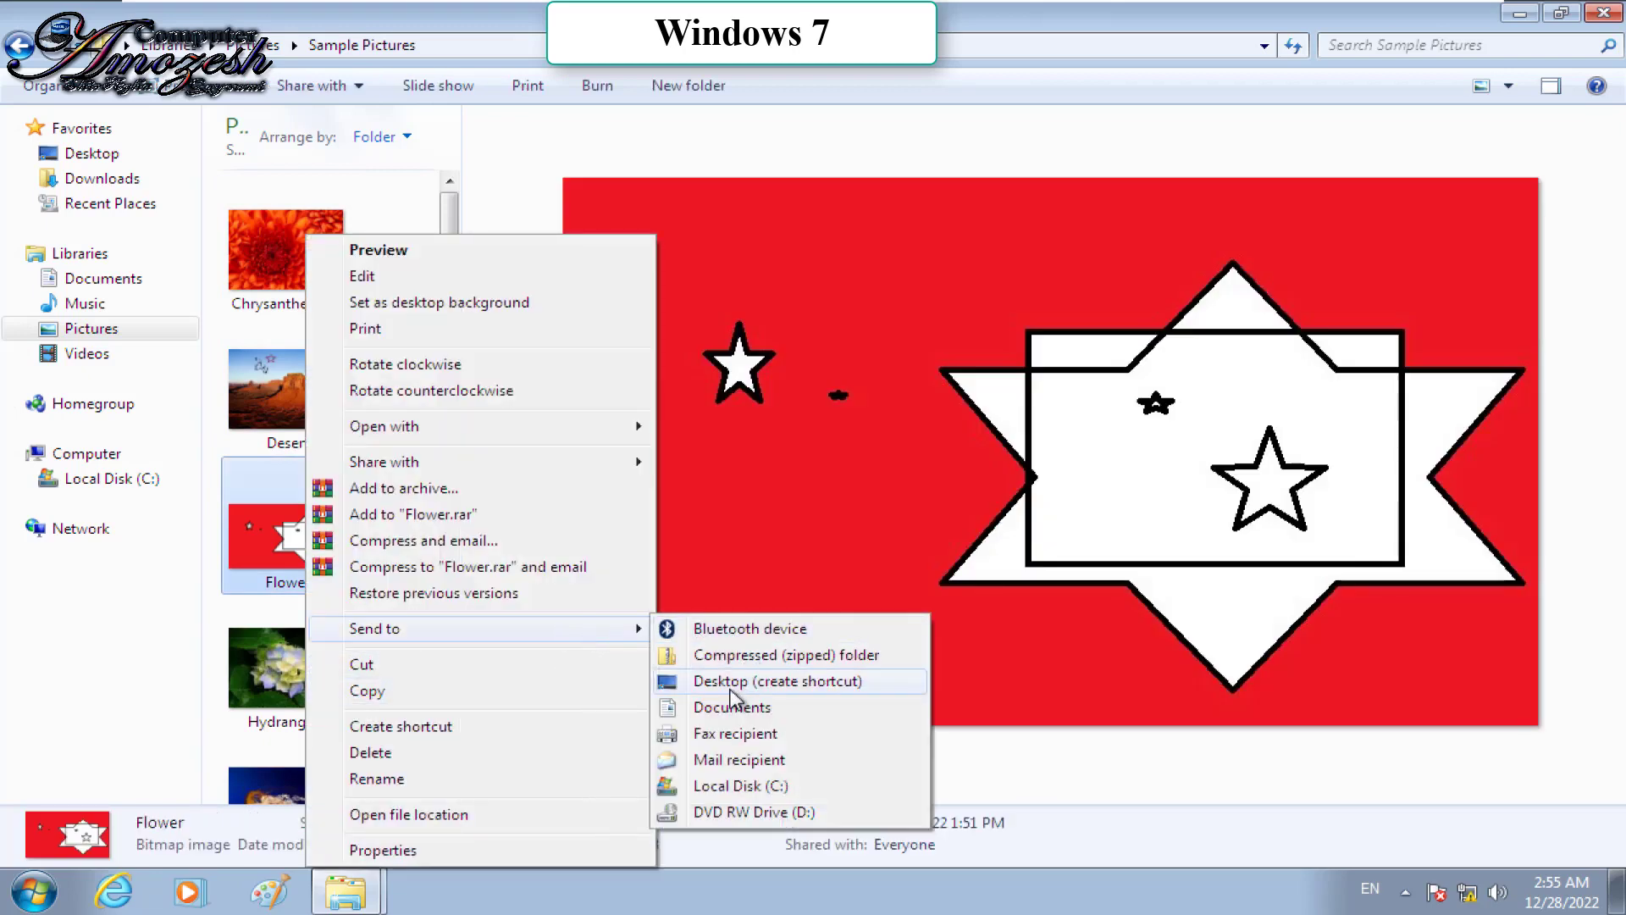
click(730, 686)
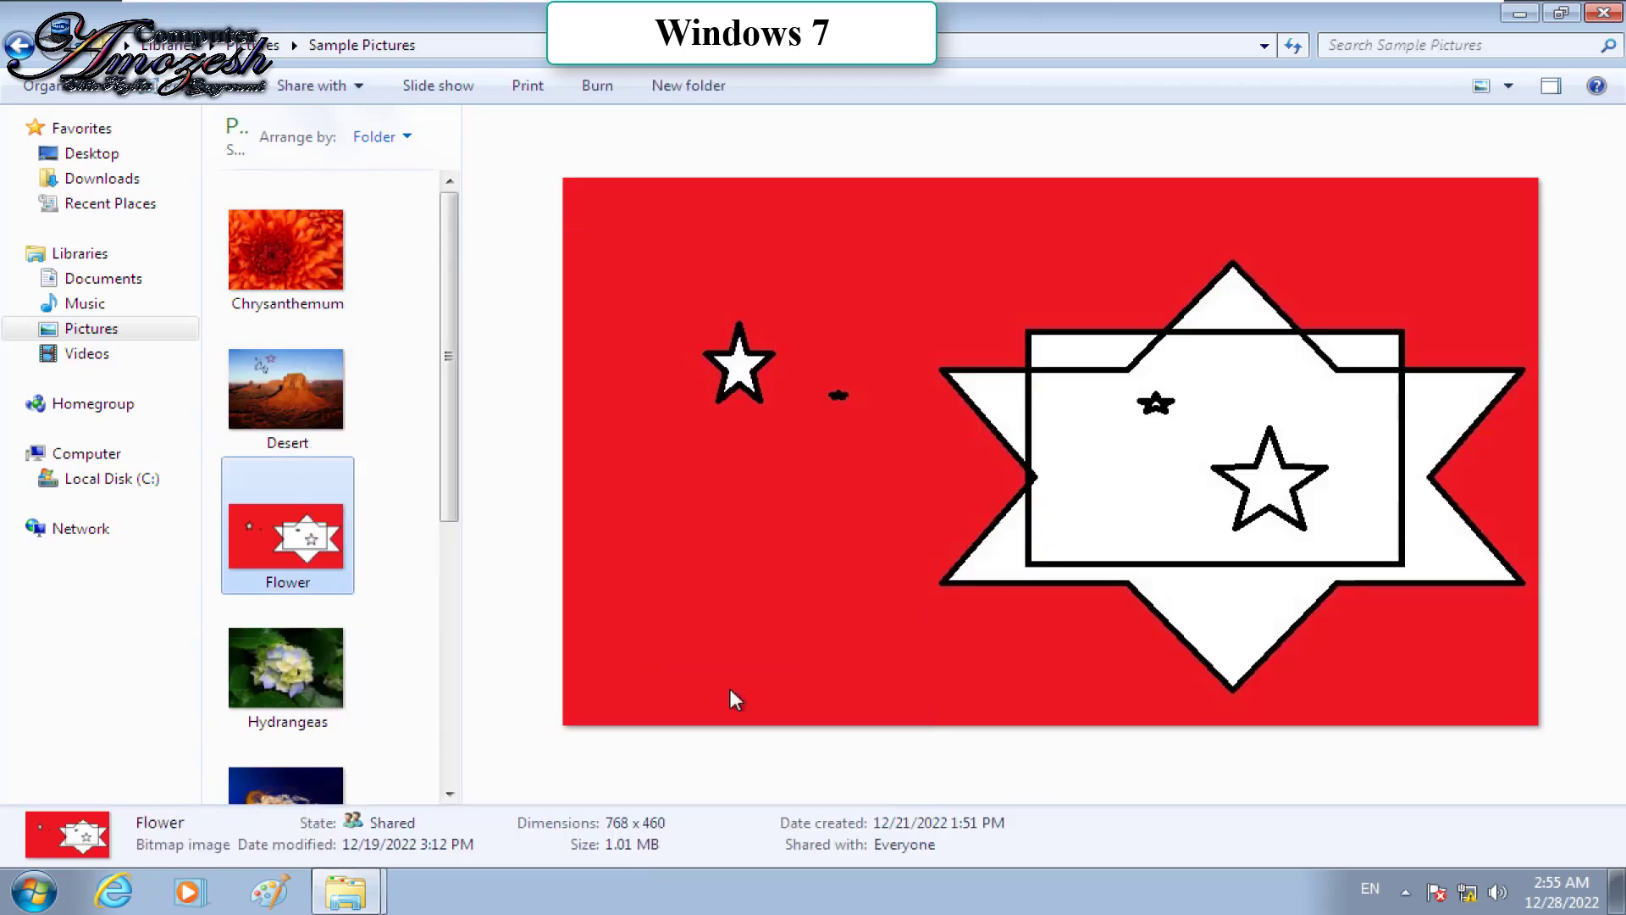
Step: Send a Sample Pictures folder shortcut to the desktop and minimize the window
click(267, 45)
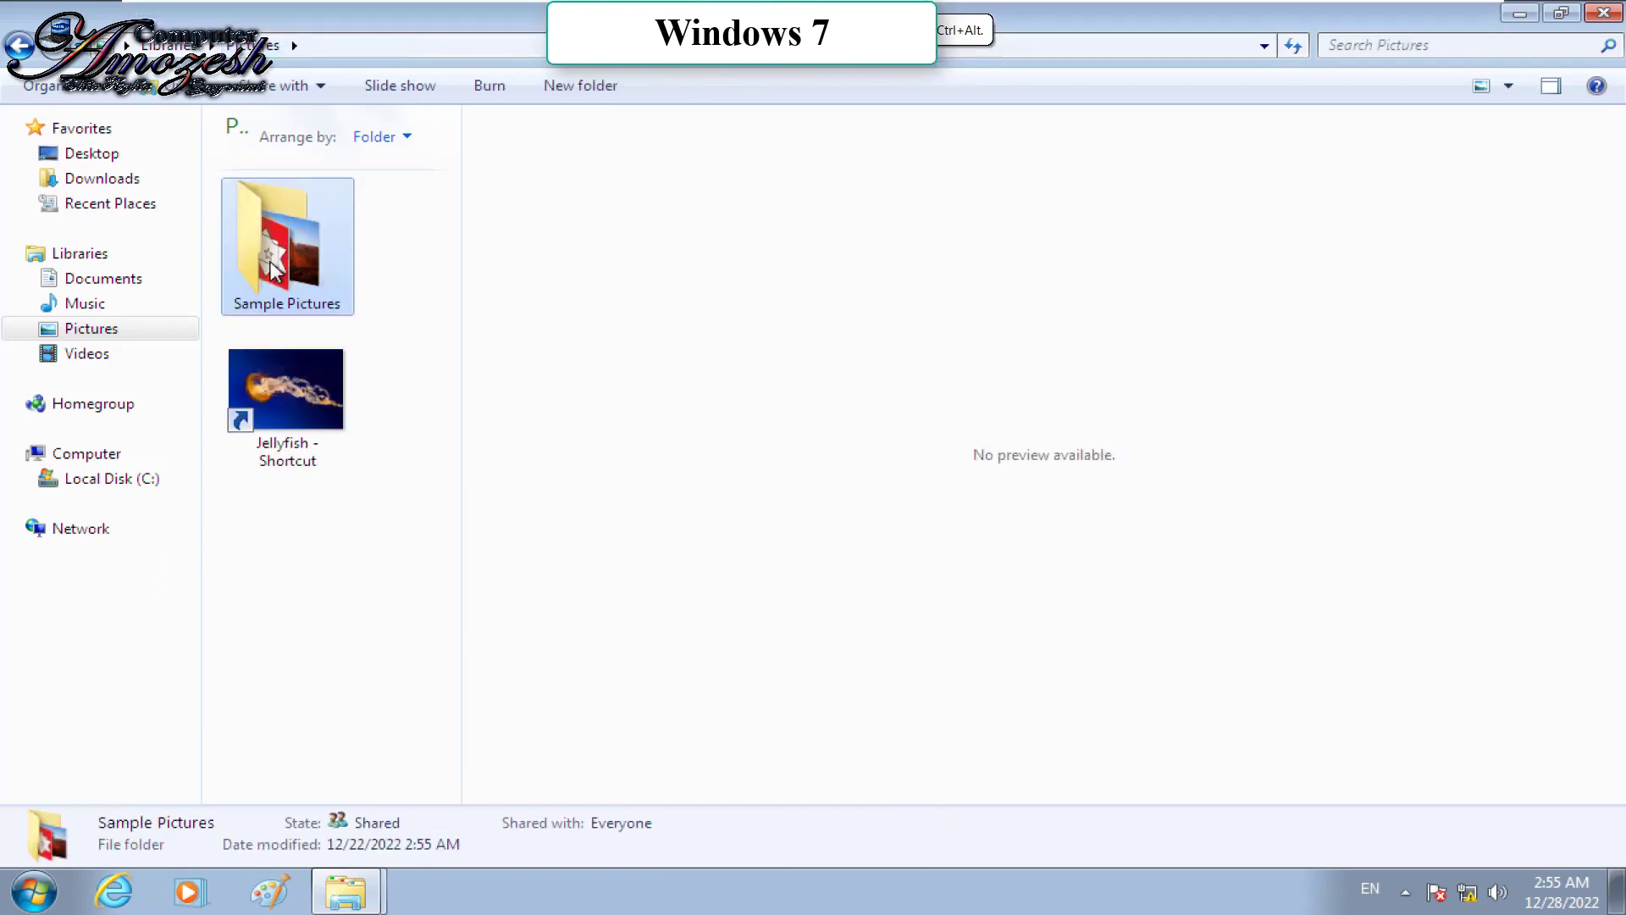
right_click(272, 270)
mouse_move(653, 556)
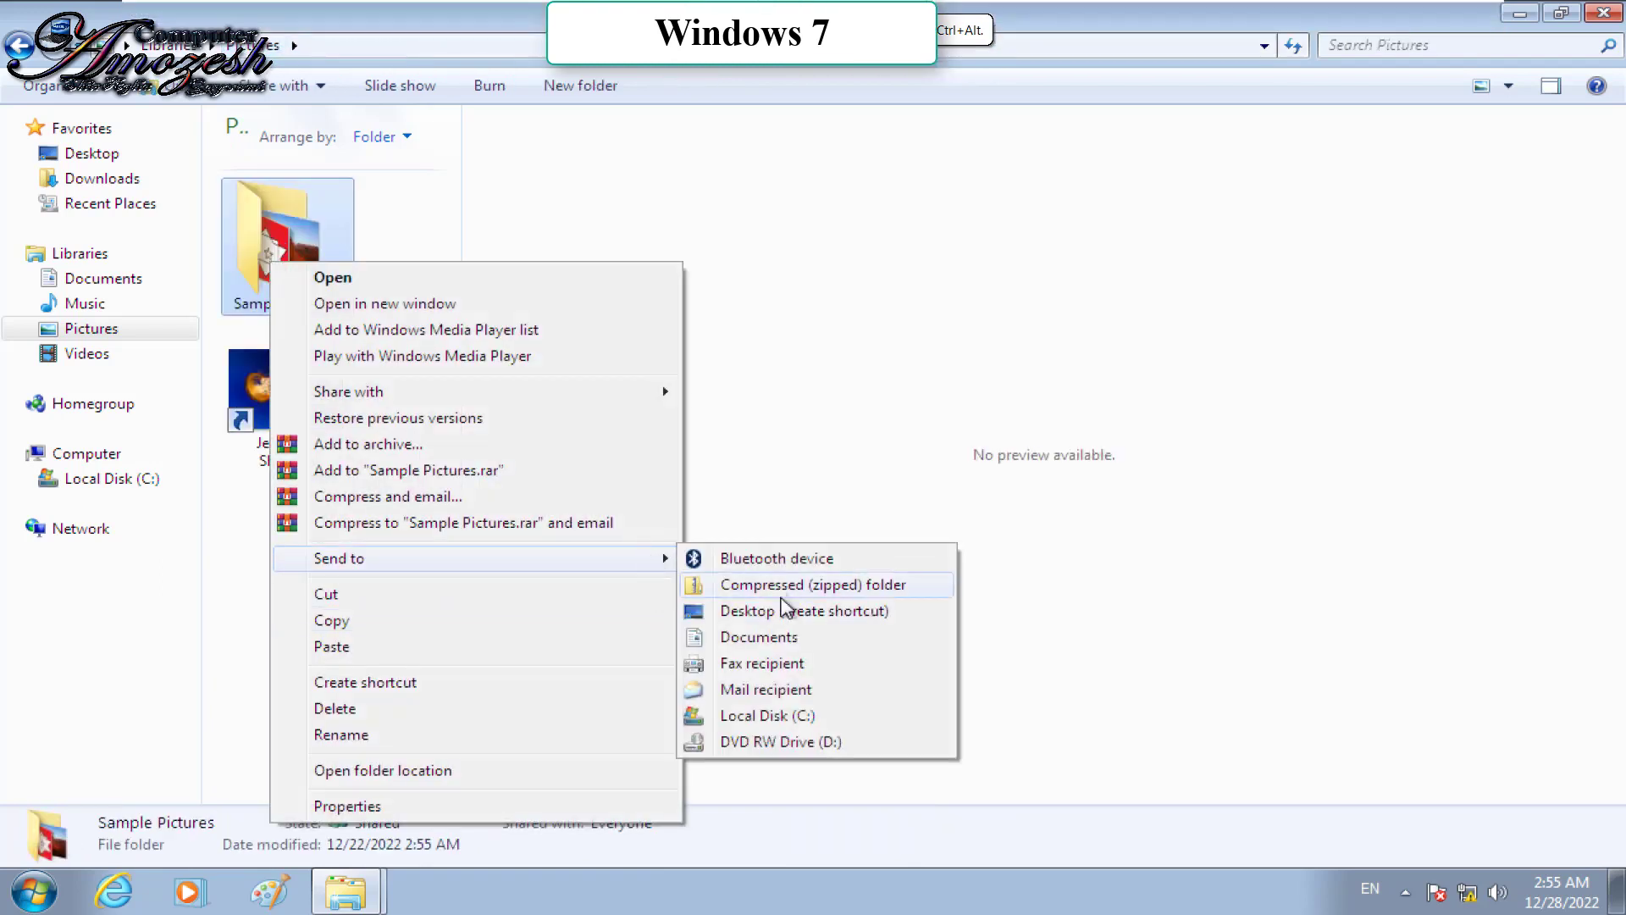
click(788, 612)
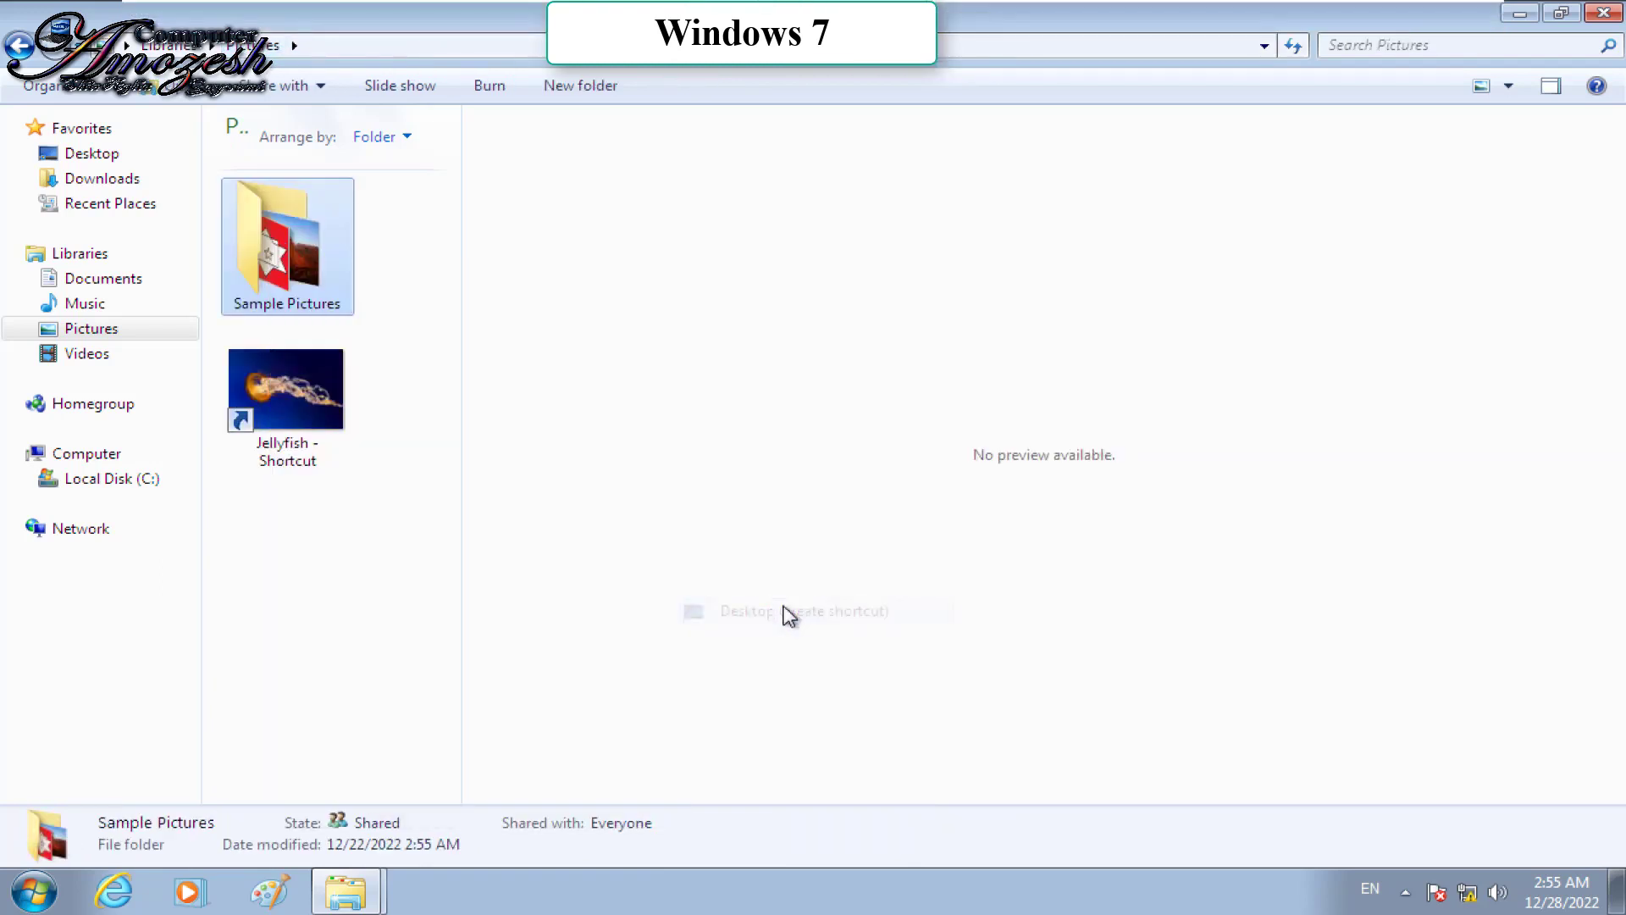
click(1521, 15)
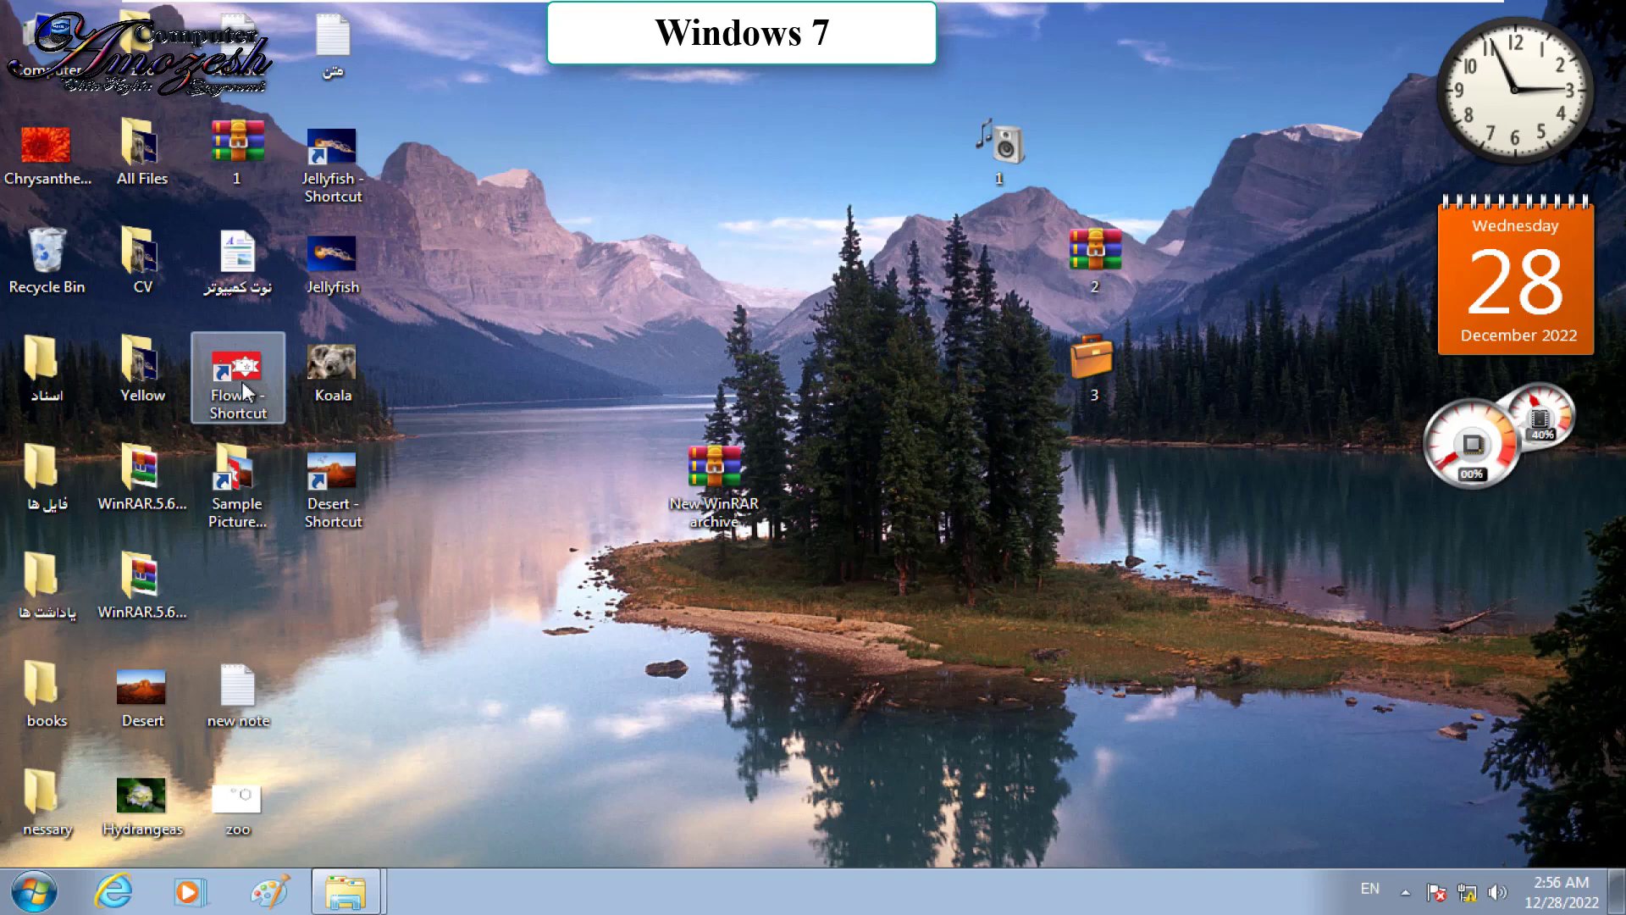
Step: Send a copy of desktop folder 1 to Documents
right_click(1021, 155)
mouse_move(1093, 449)
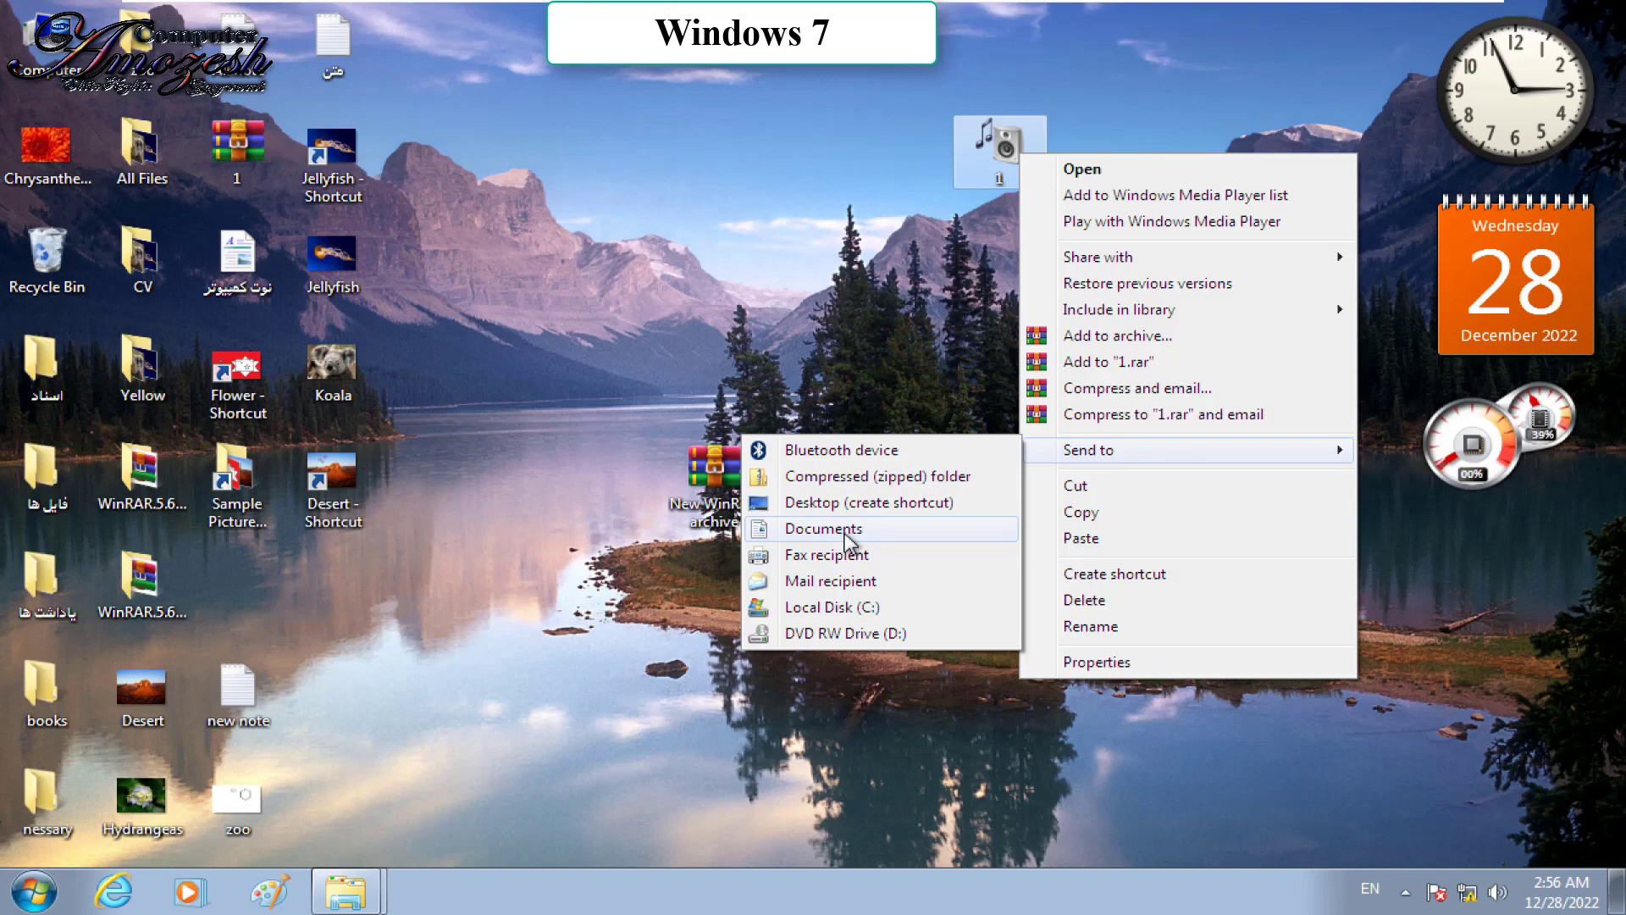
click(845, 530)
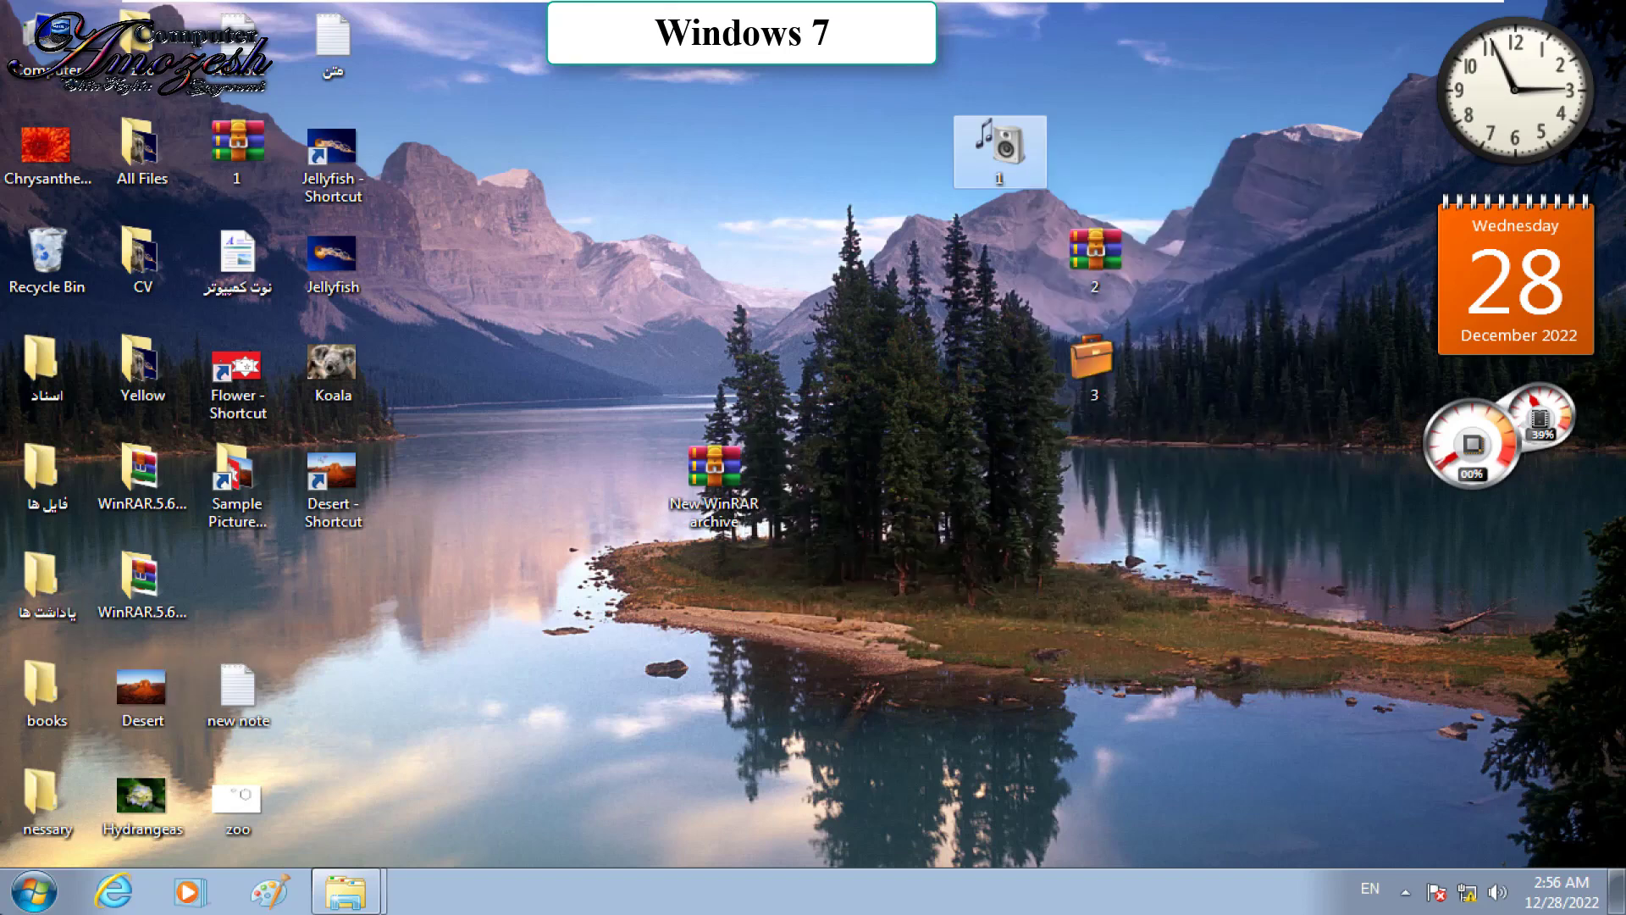
Step: Check folder 1's contents in Documents, go up to Libraries, and close the window
key(super)
click(394, 434)
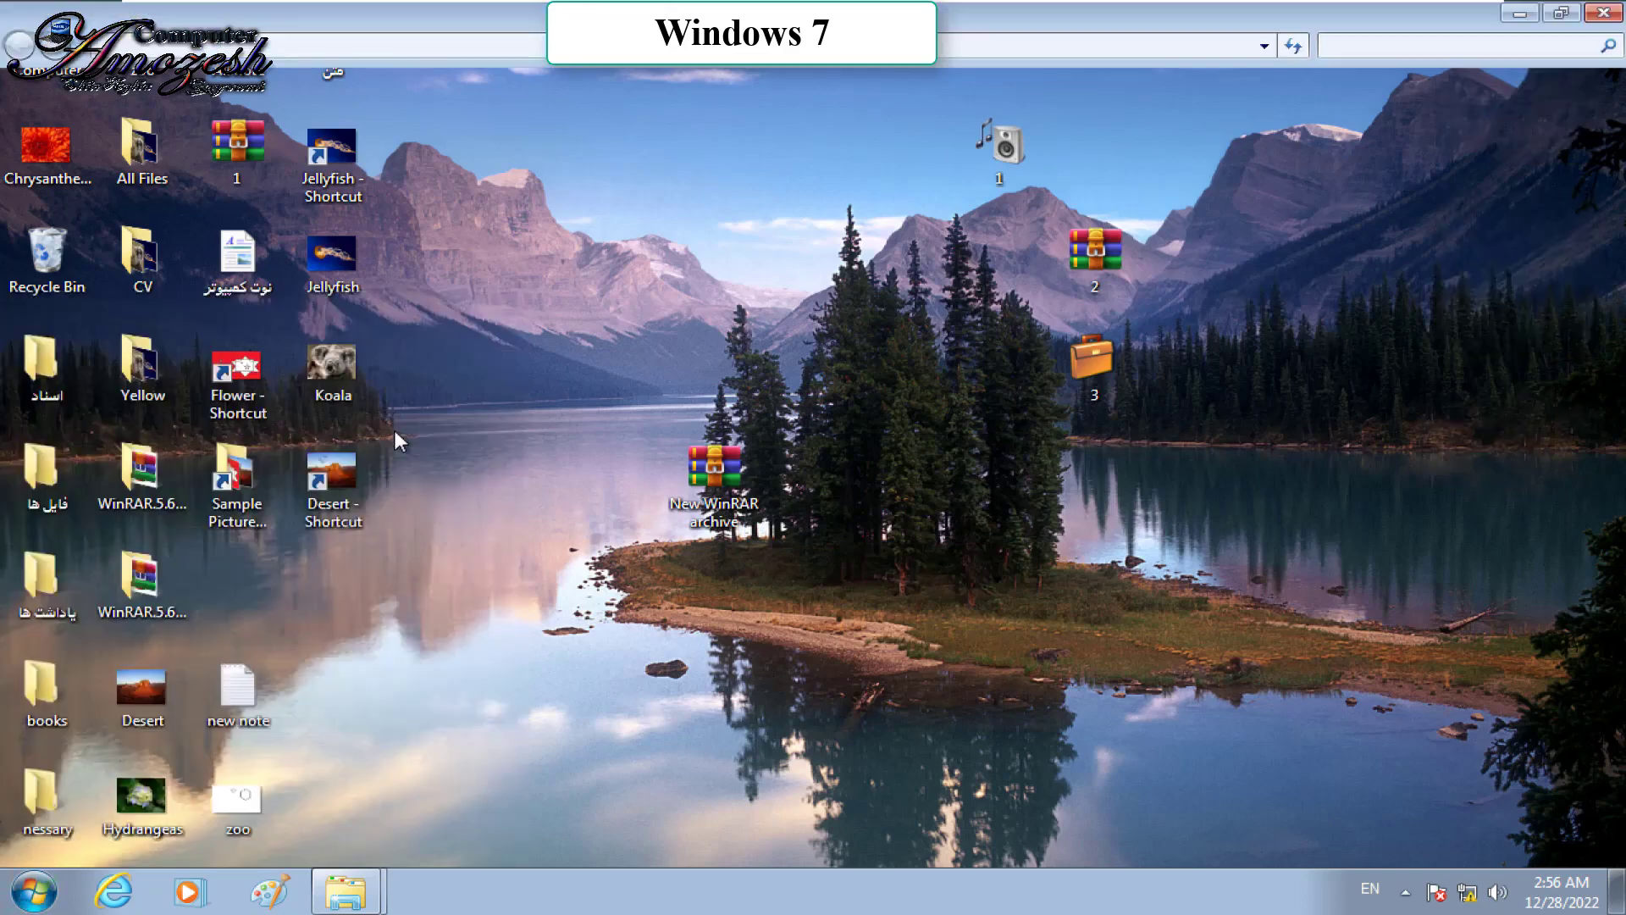
double_click(333, 243)
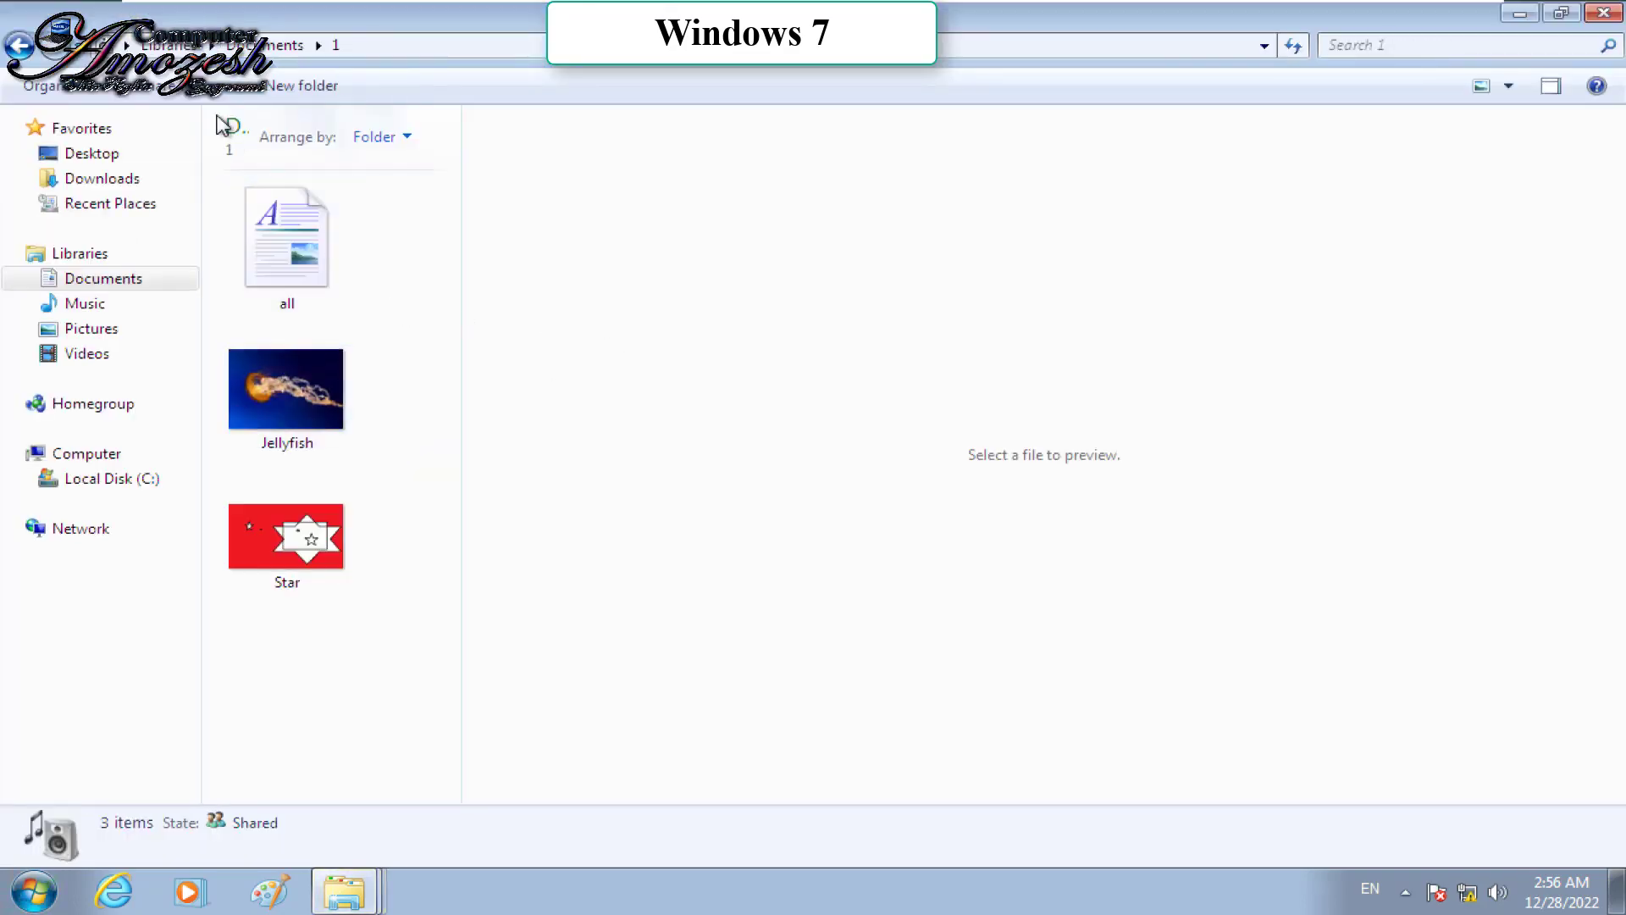
click(165, 45)
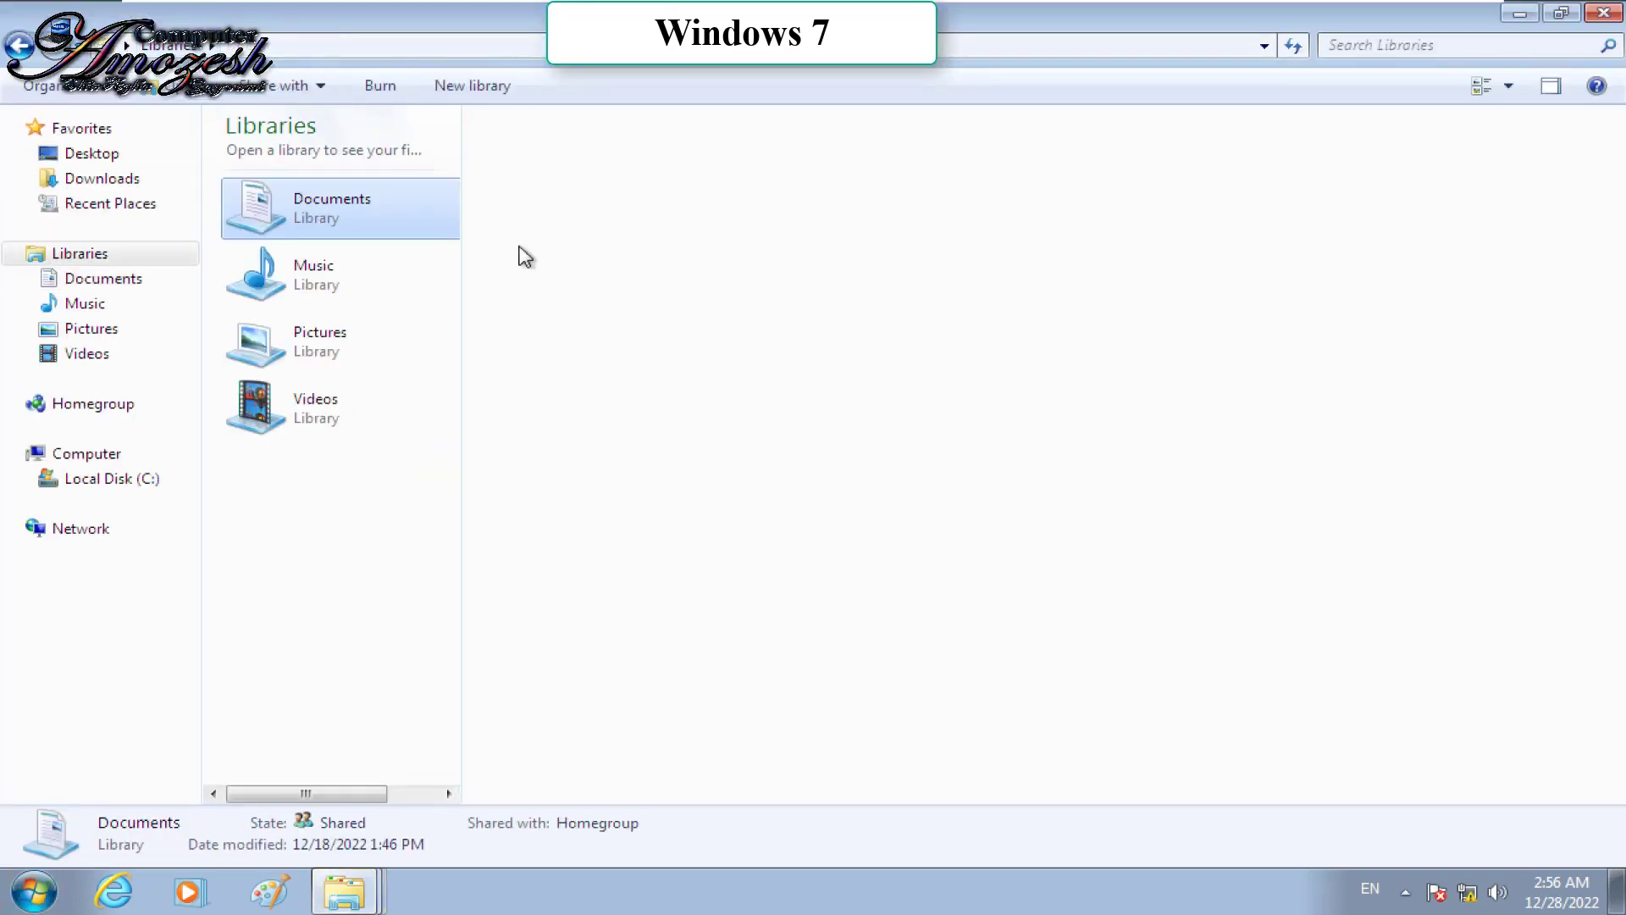
key(ctrl+alt)
click(1609, 13)
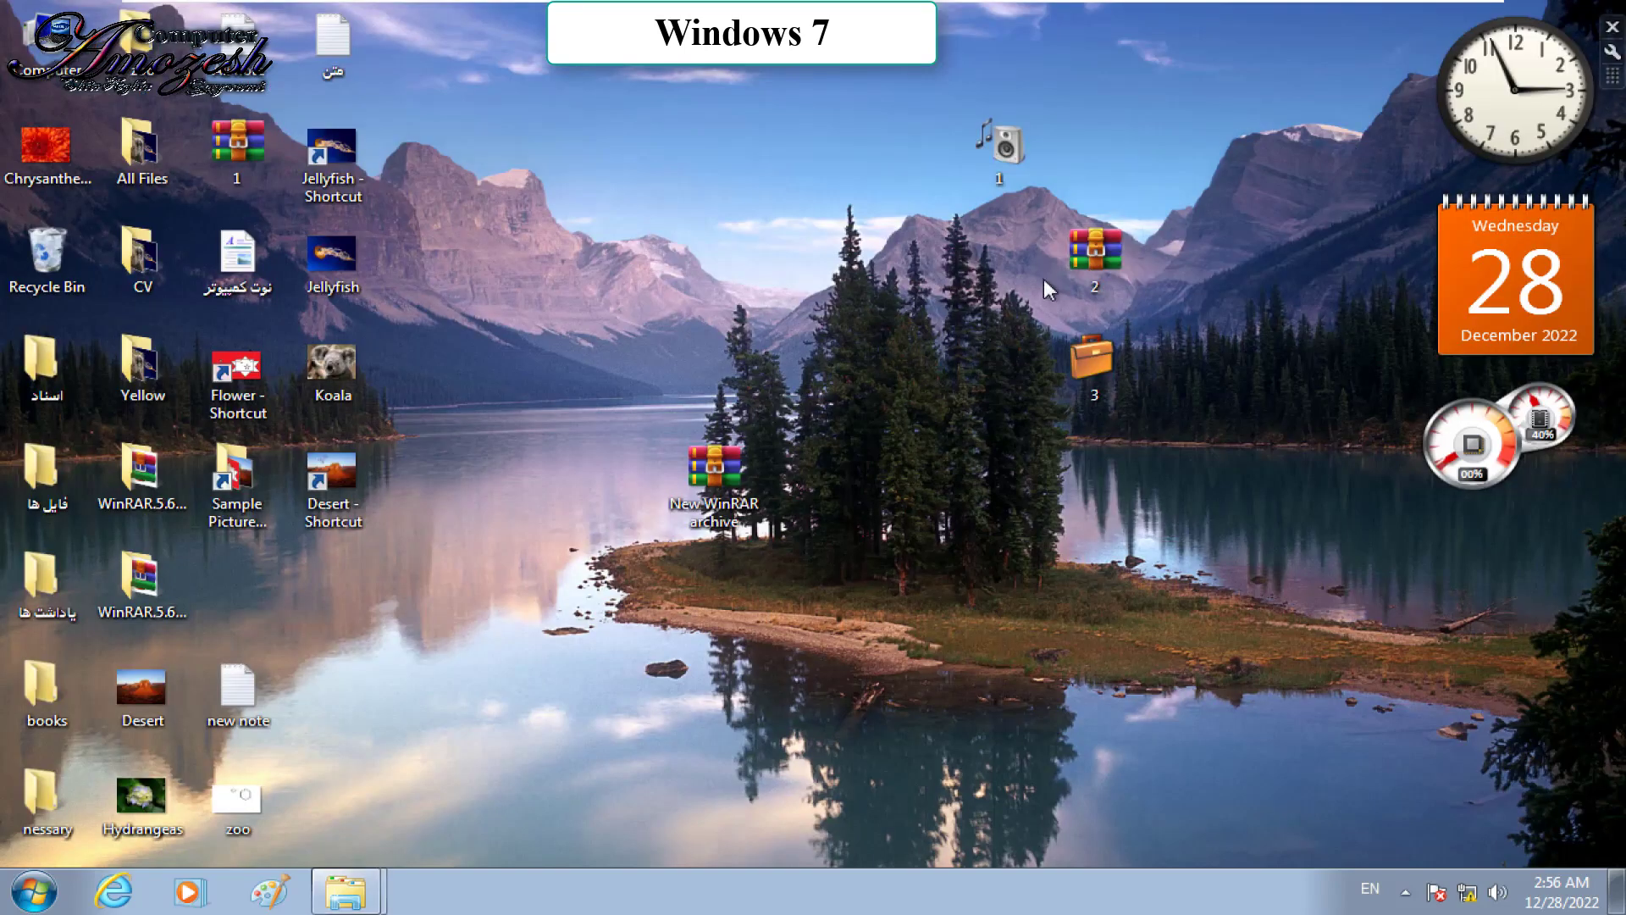
Step: Show the Send to submenu for desktop folder 1
right_click(1015, 153)
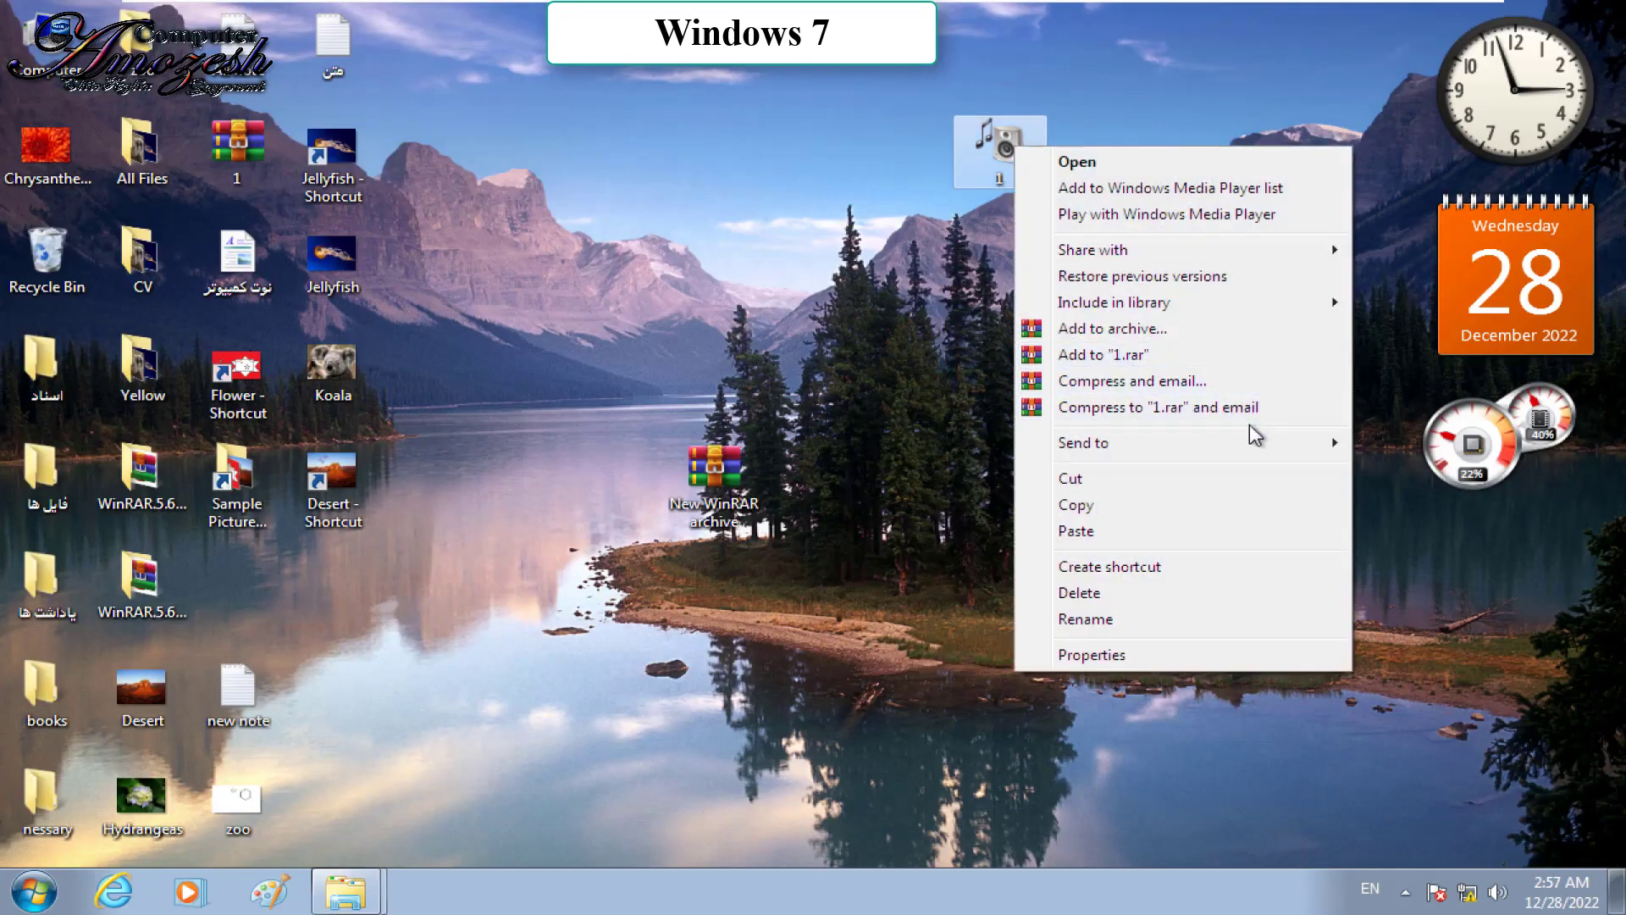
mouse_move(1245, 458)
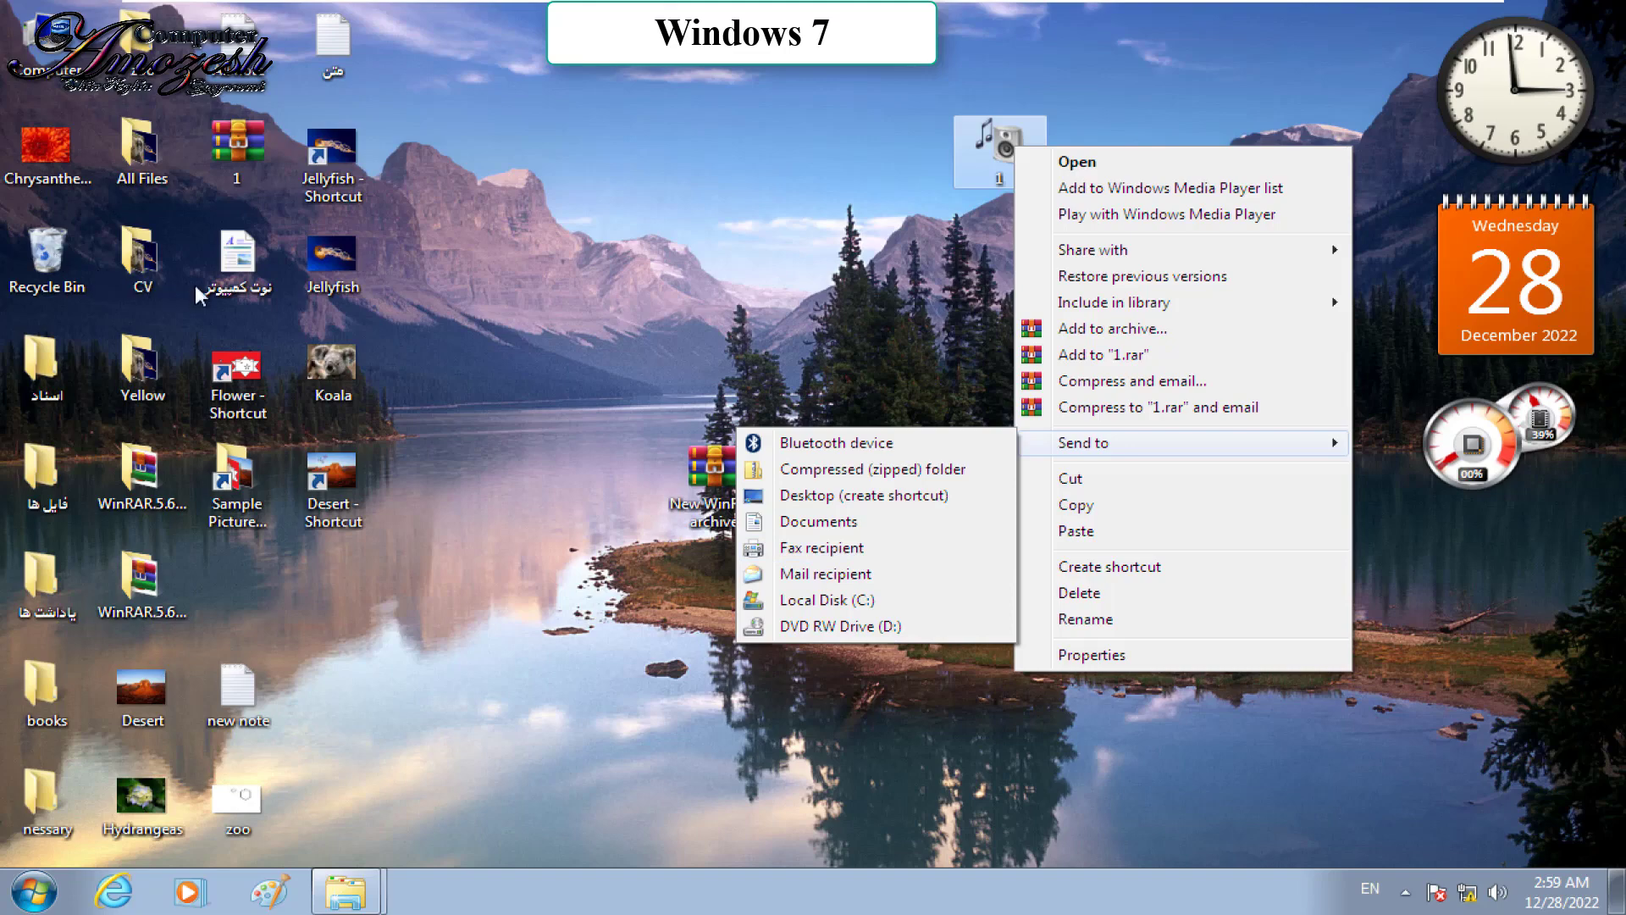
Step: Try faxing نوت کمپیوتر through a network fax server and dismiss the missing server-name error
right_click(218, 279)
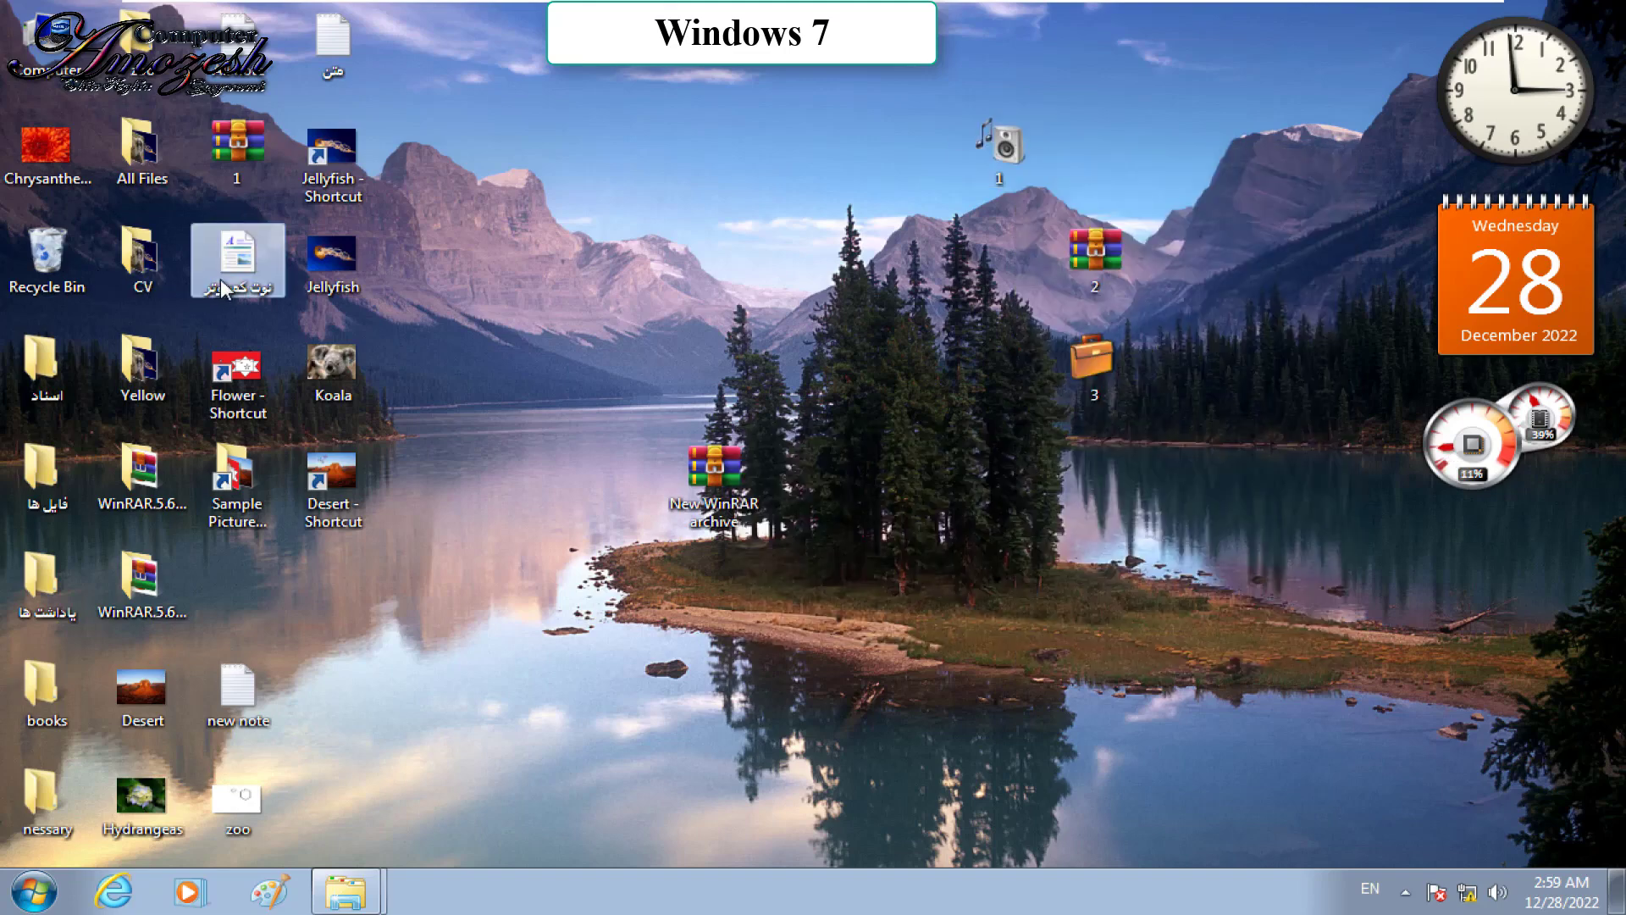
mouse_move(423, 550)
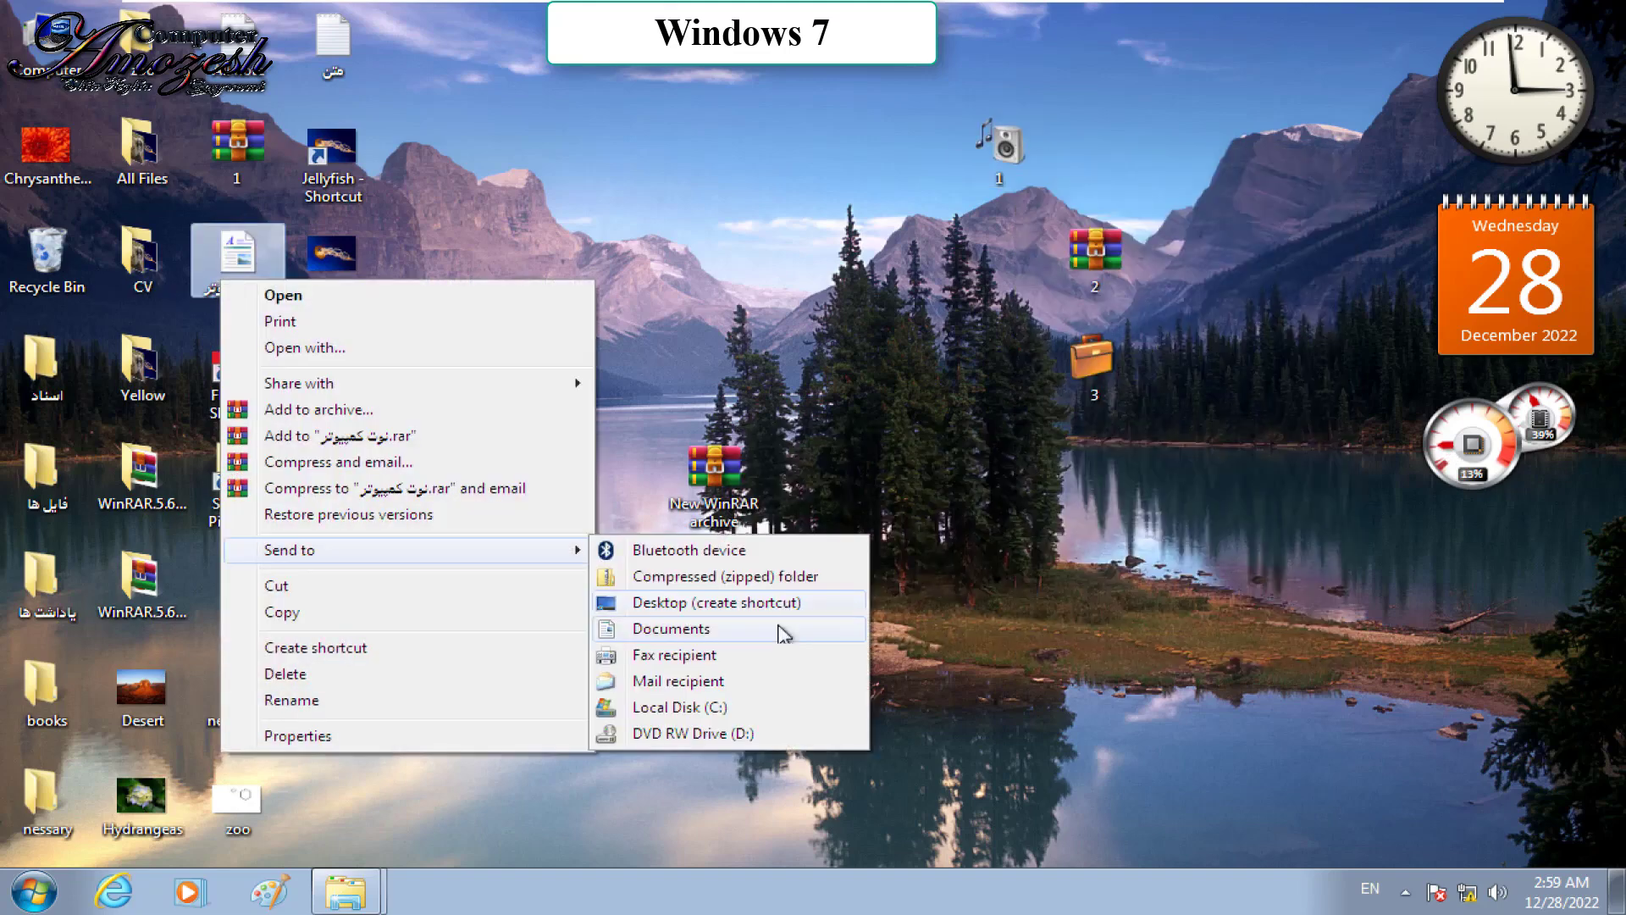
click(648, 660)
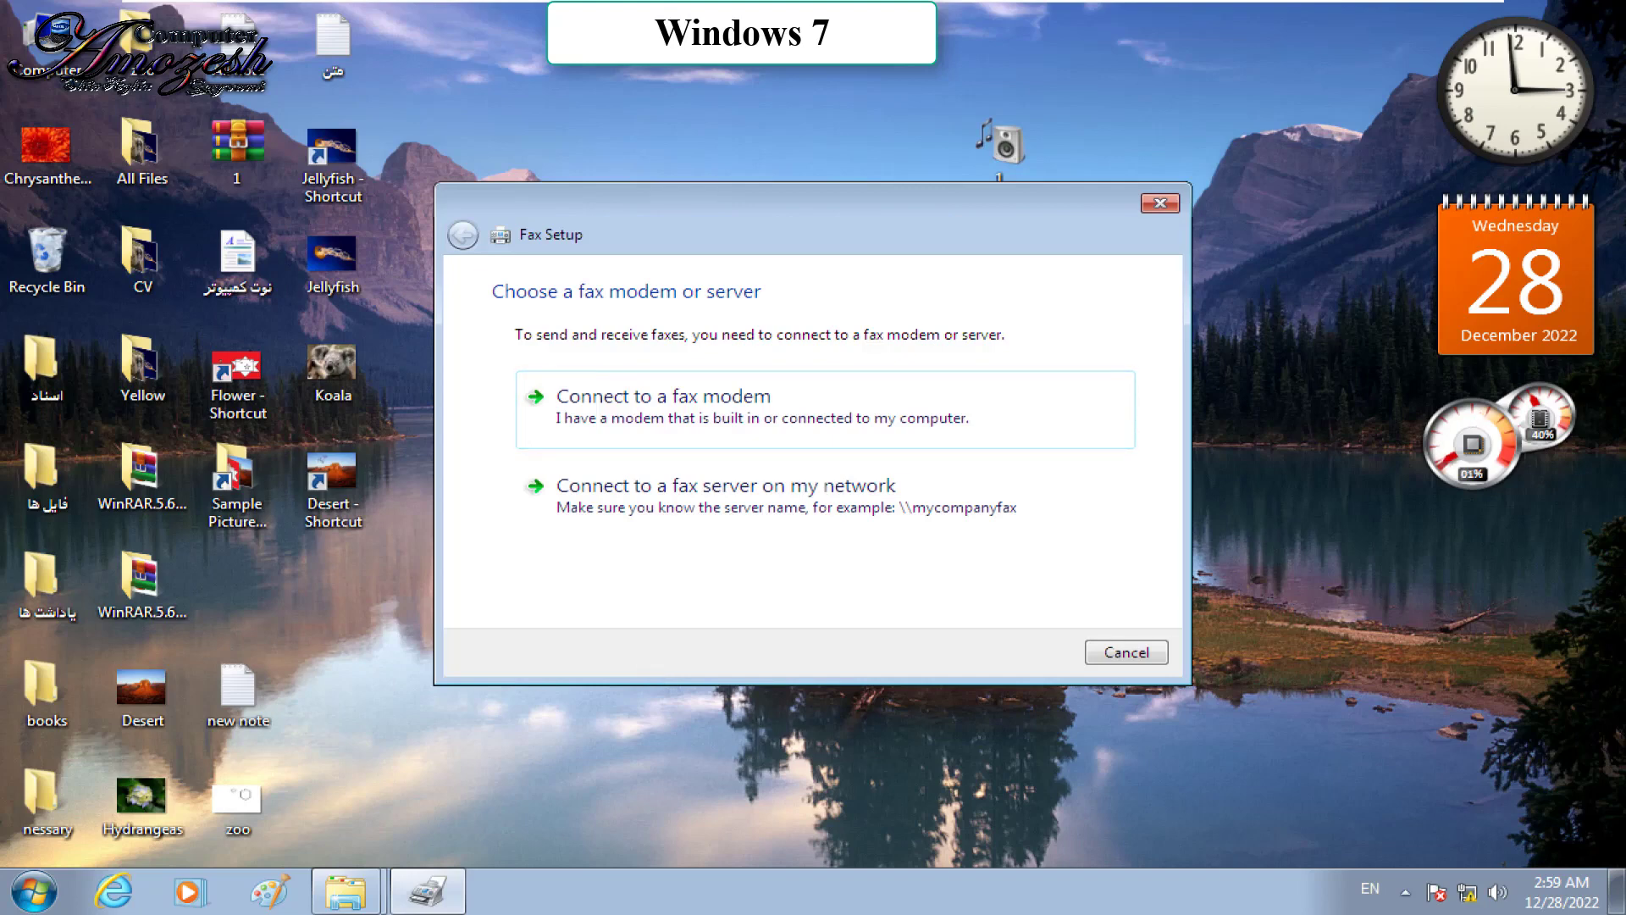
click(674, 492)
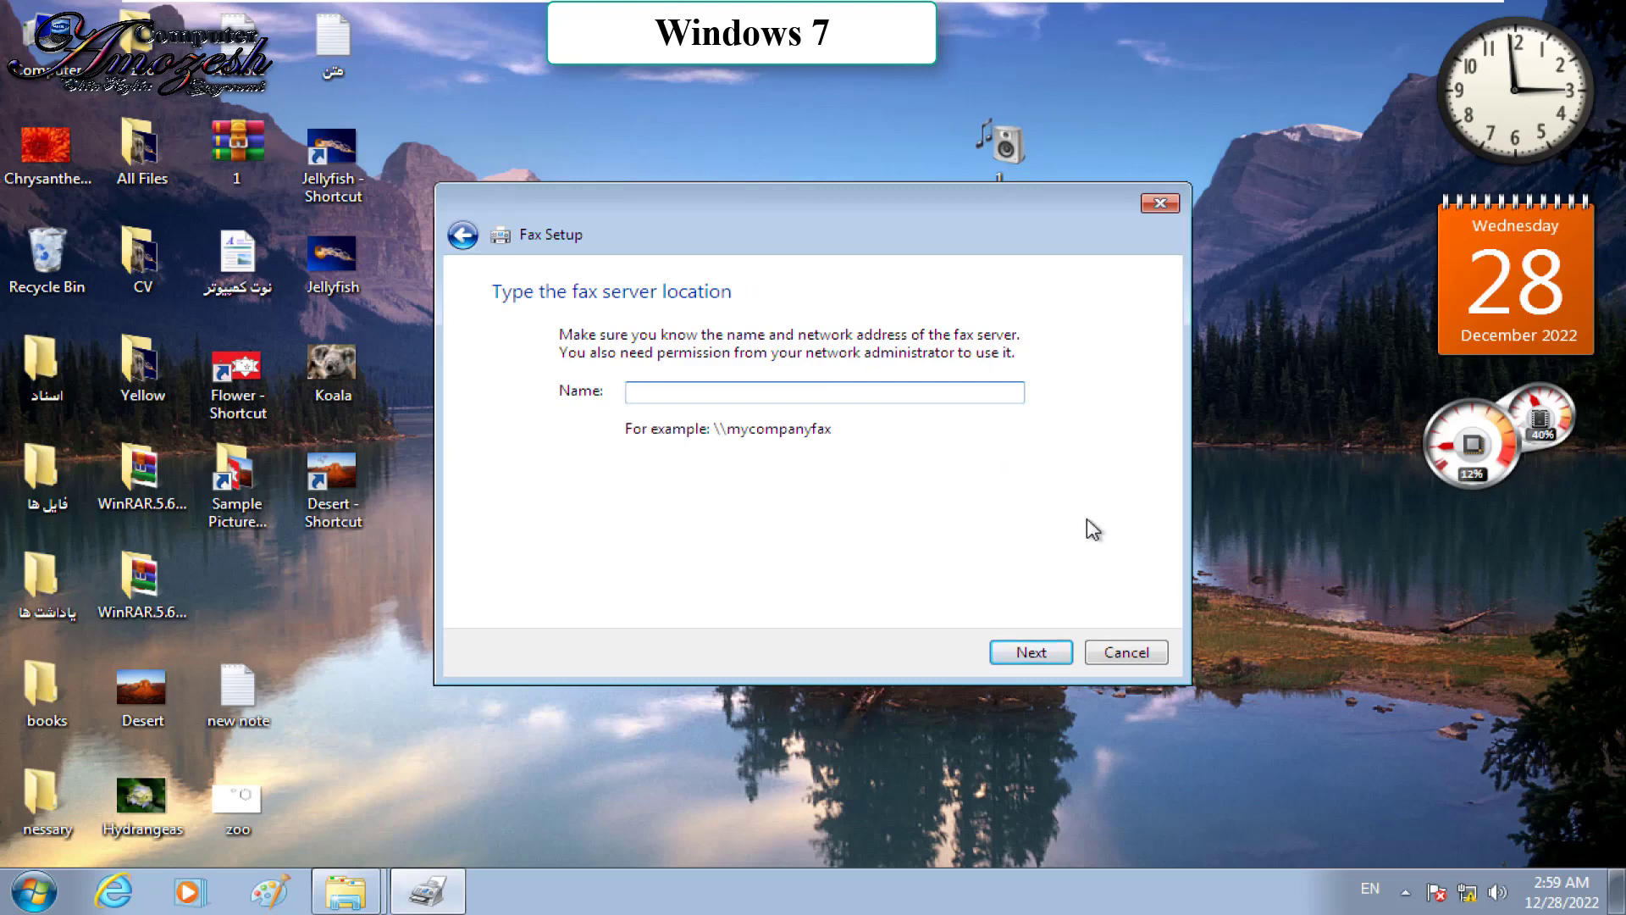
click(1050, 654)
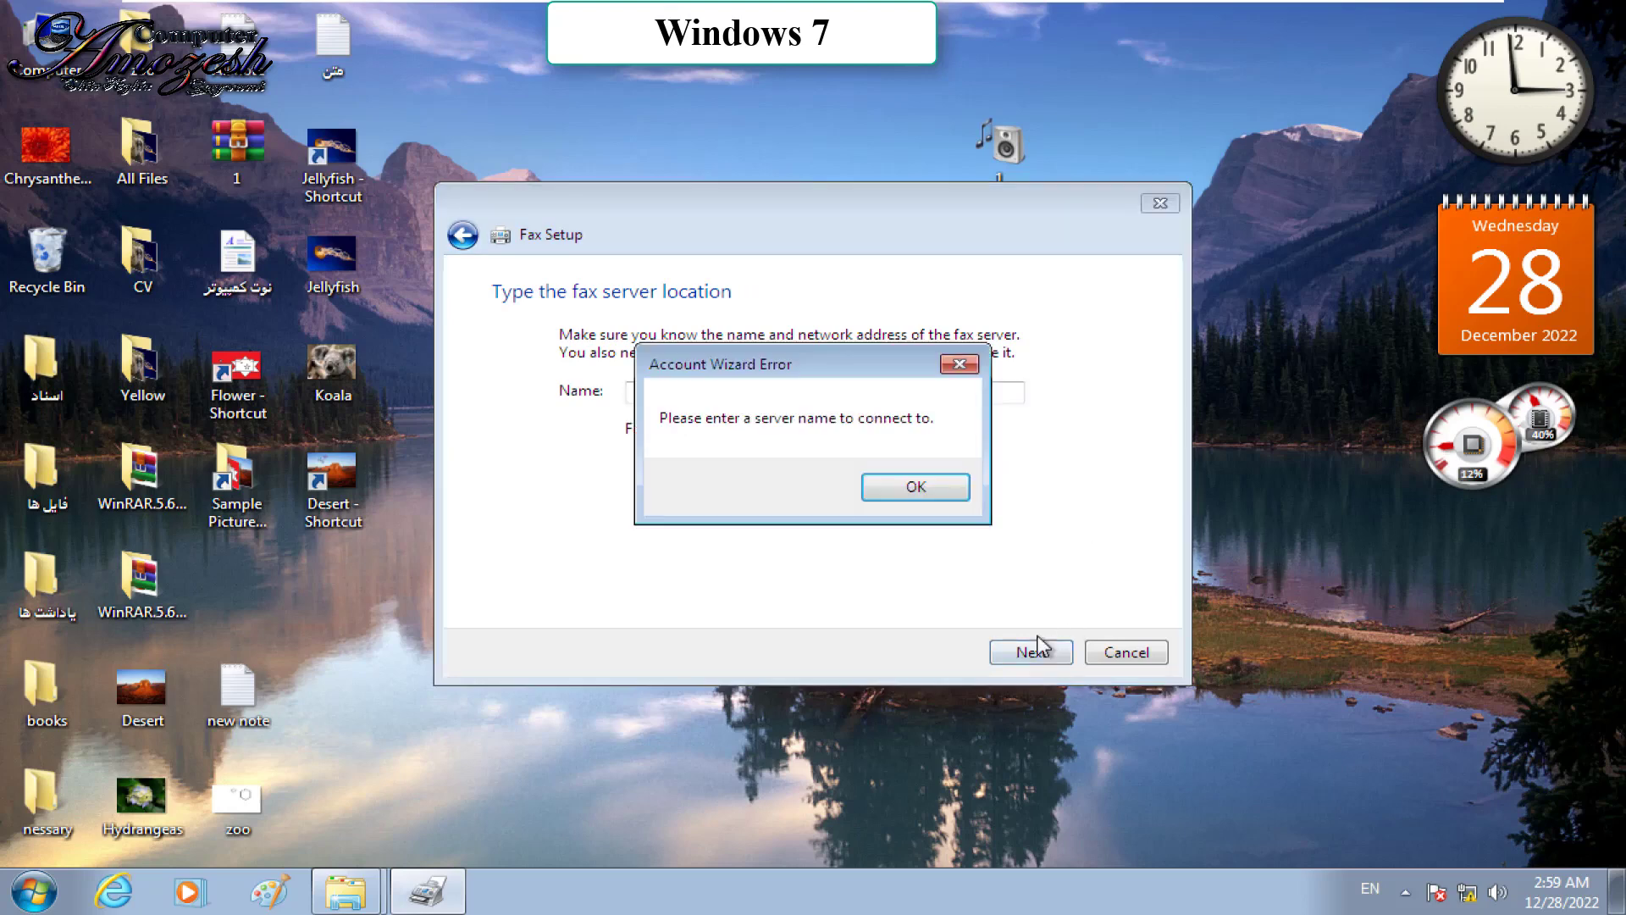
click(966, 487)
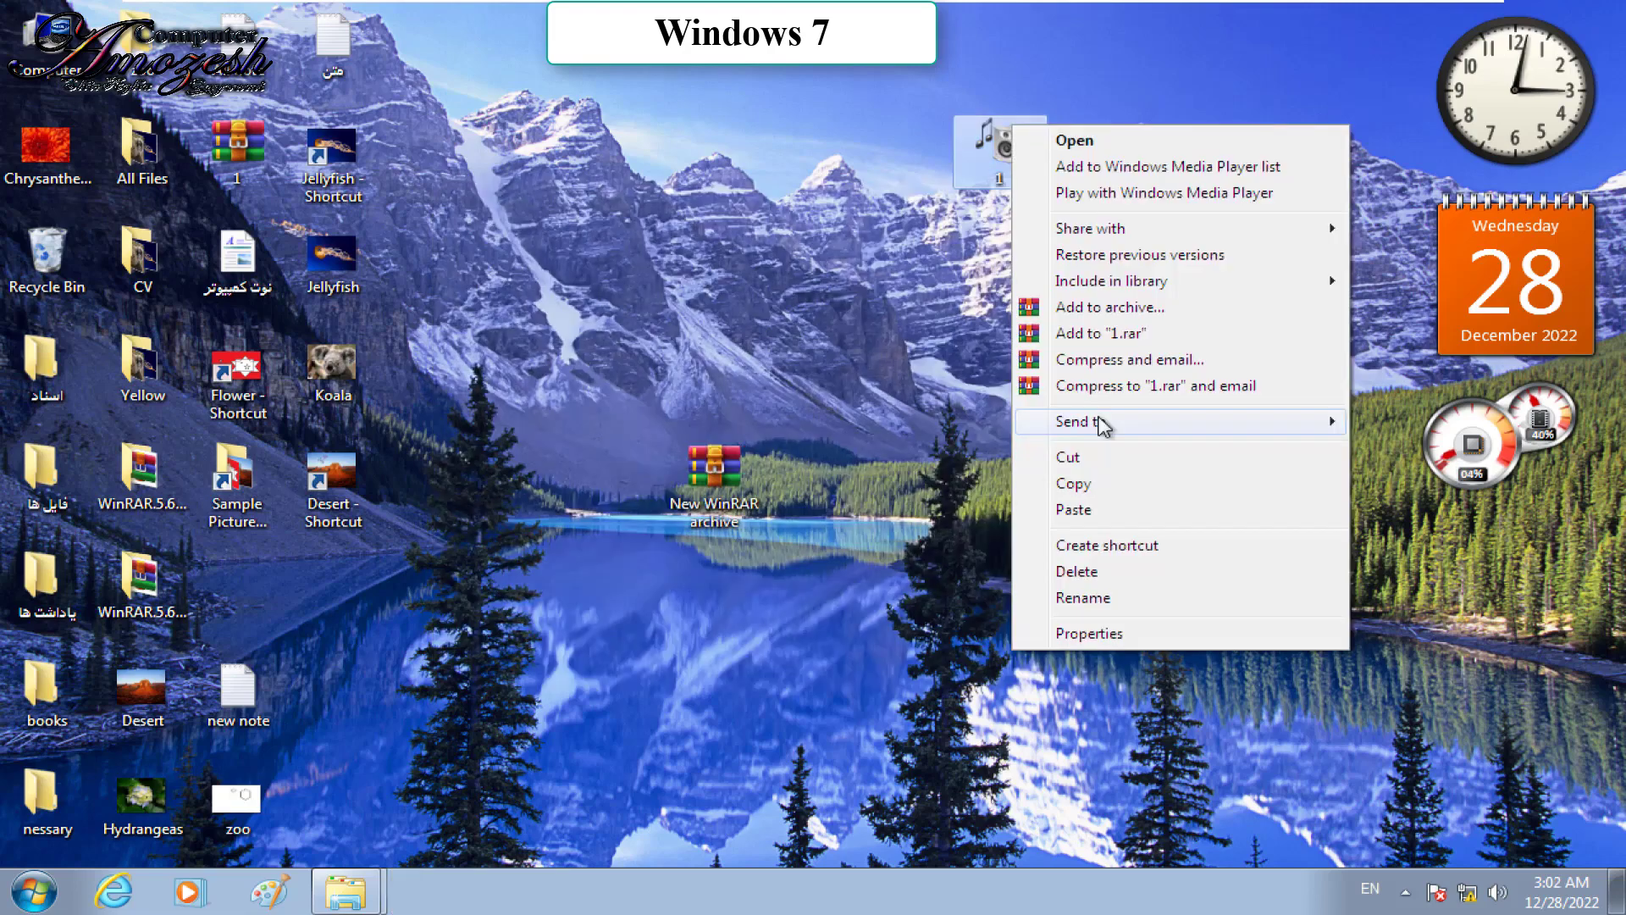
mouse_move(1096, 421)
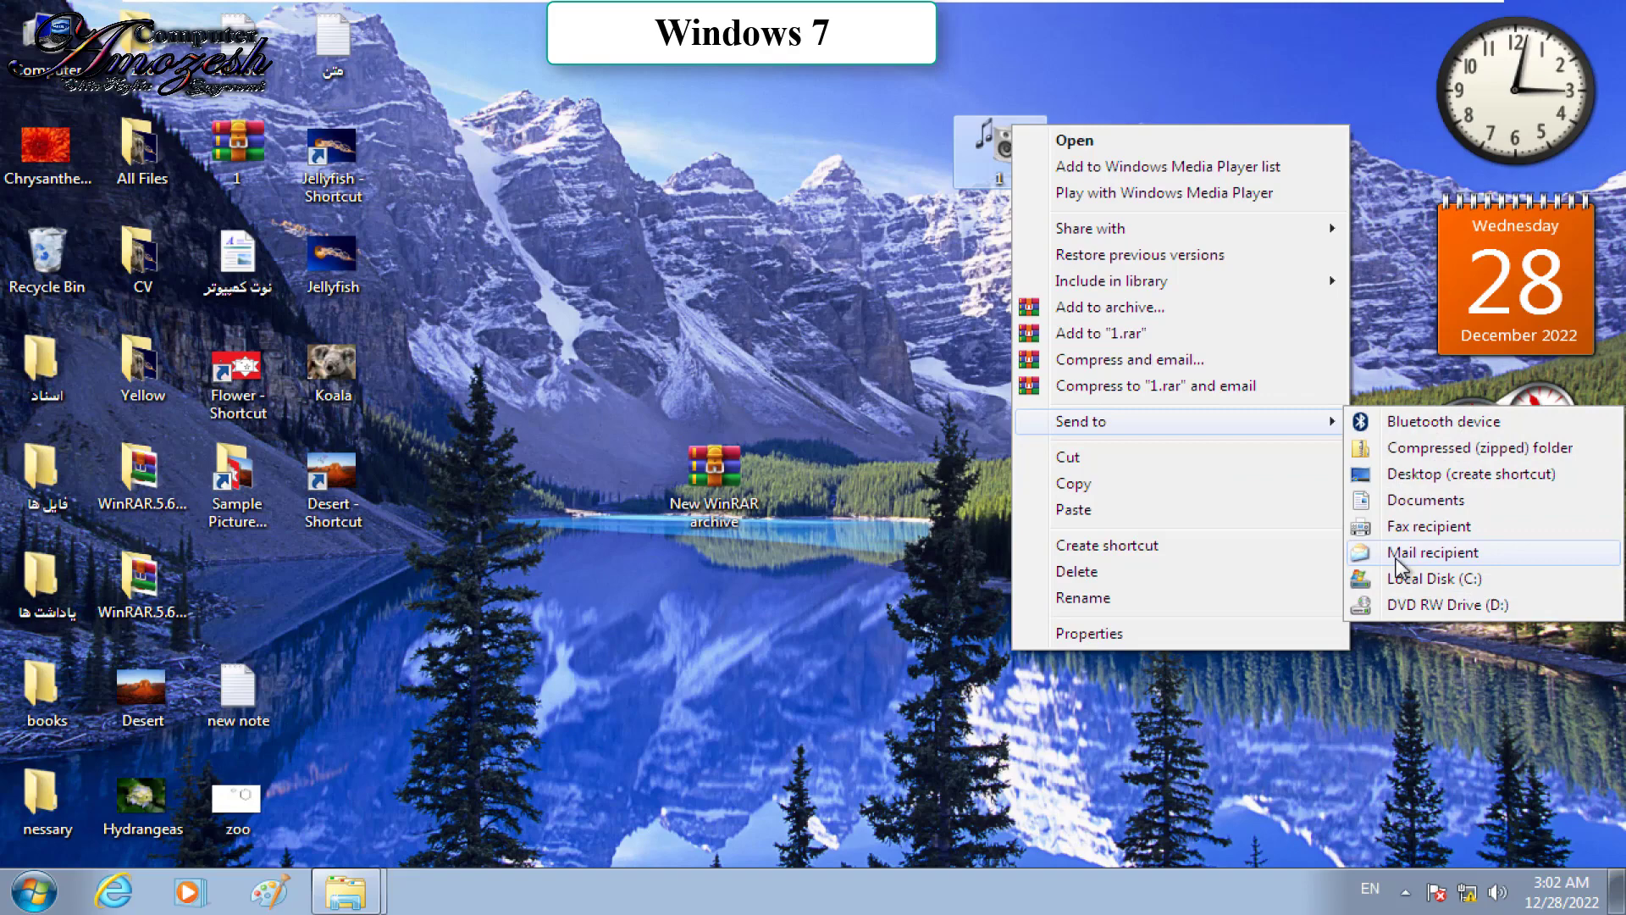
Step: Try mailing folder 1 as a medium-size attachment, dismiss the no-email-program error, and open the Start menu
click(1433, 553)
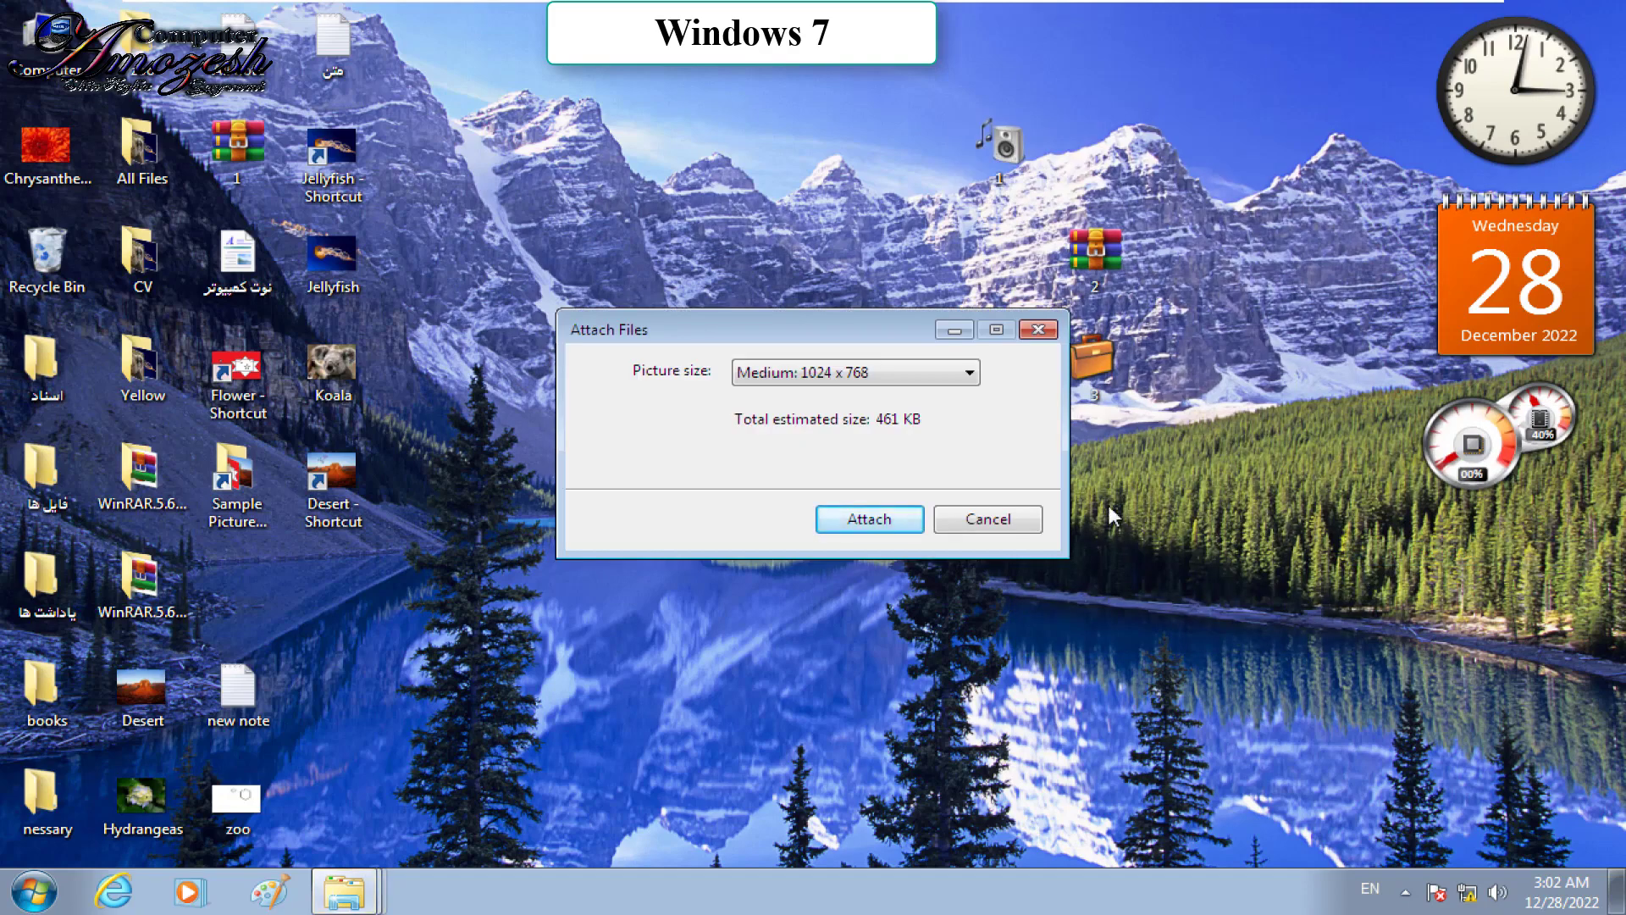
click(891, 533)
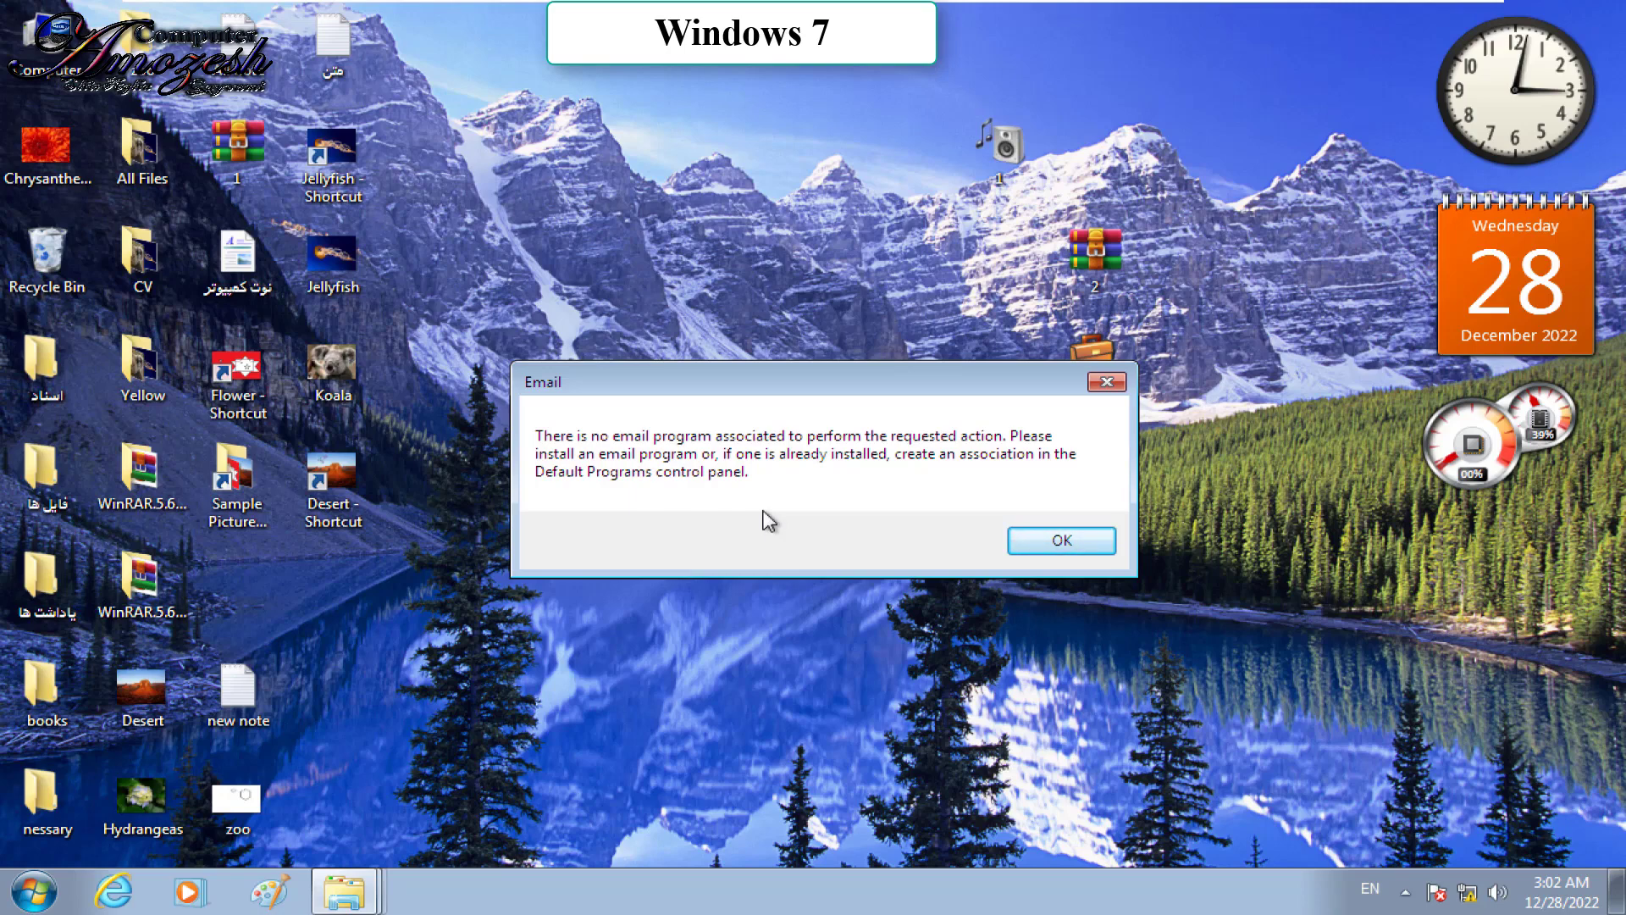
click(1060, 548)
click(33, 891)
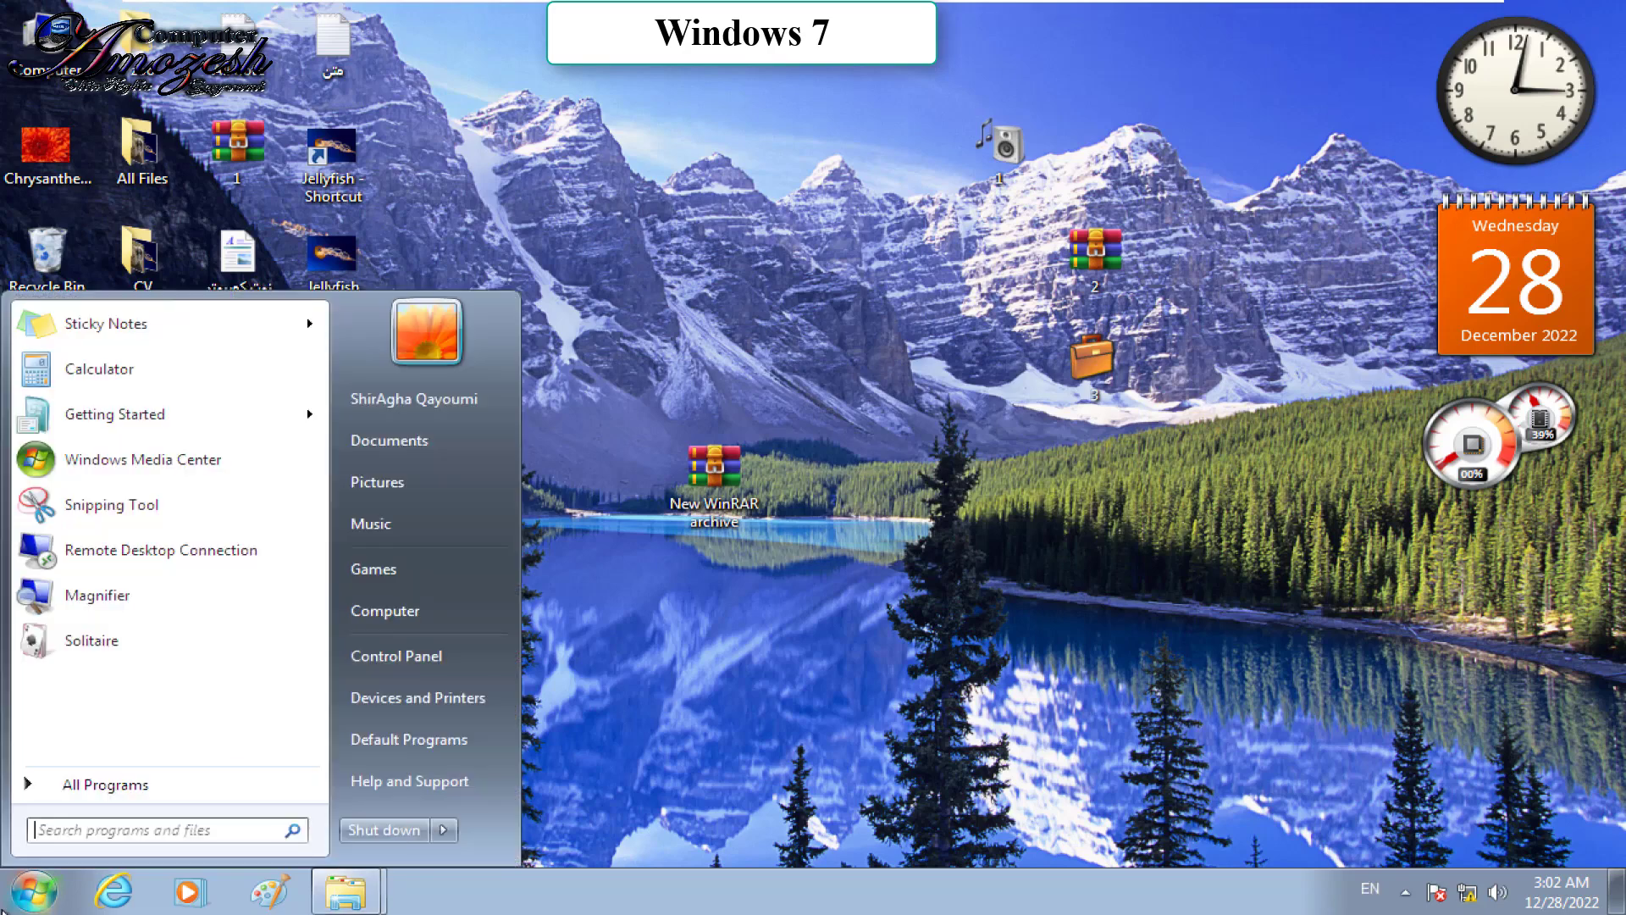
Step: Open the Control Panel, close it again, and leave the virtual machine for the Windows 10 host desktop
click(430, 654)
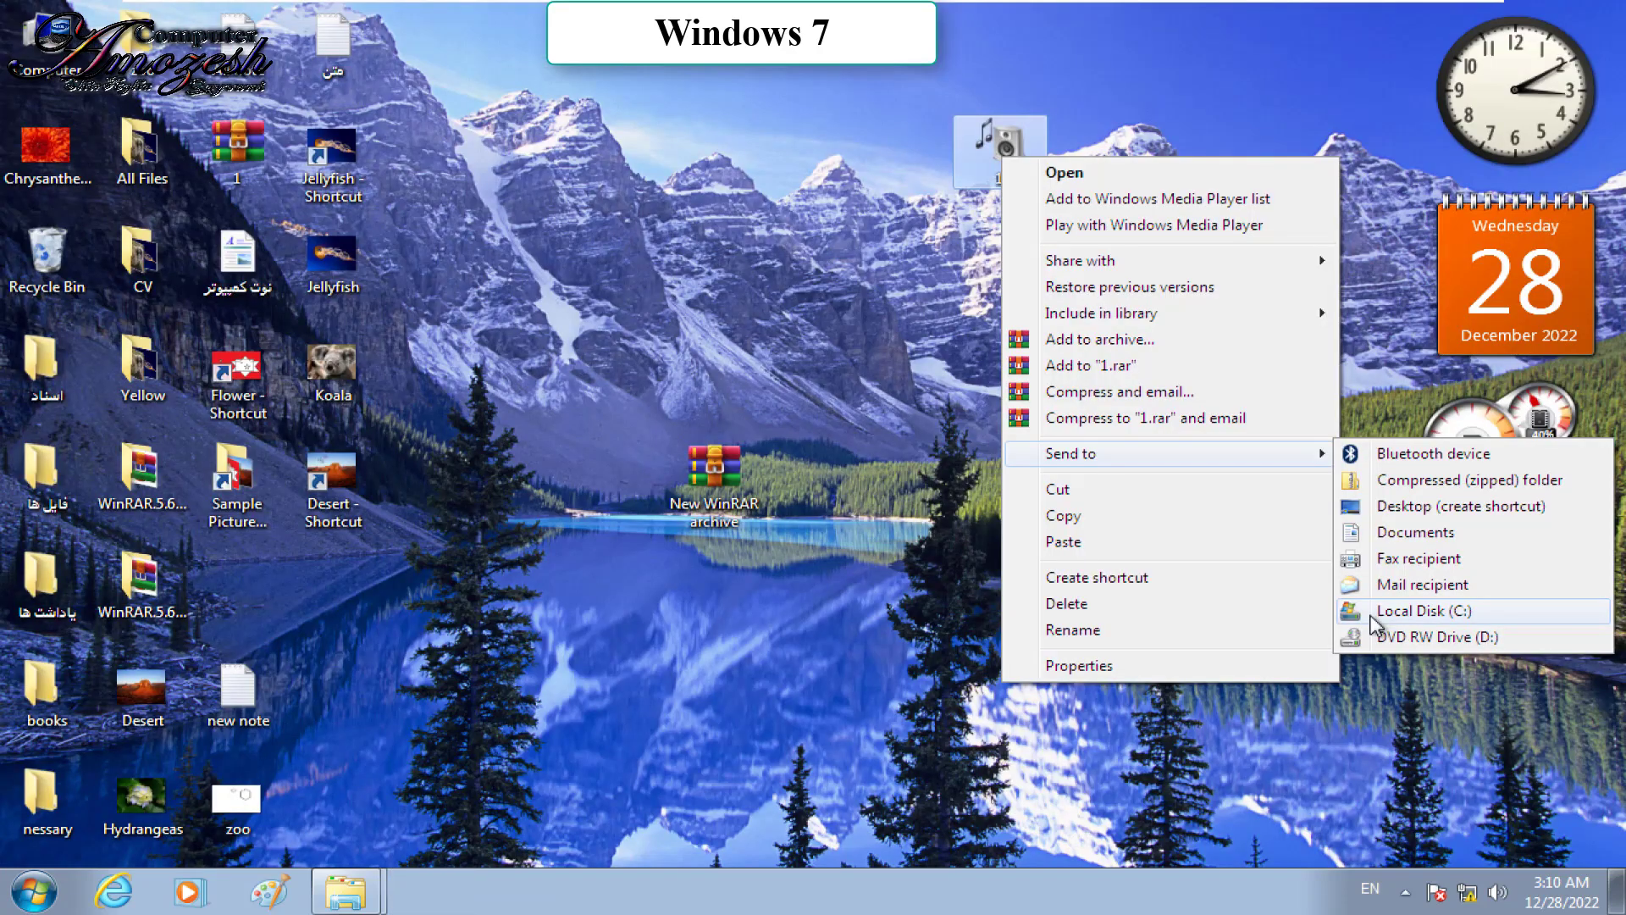
click(1398, 698)
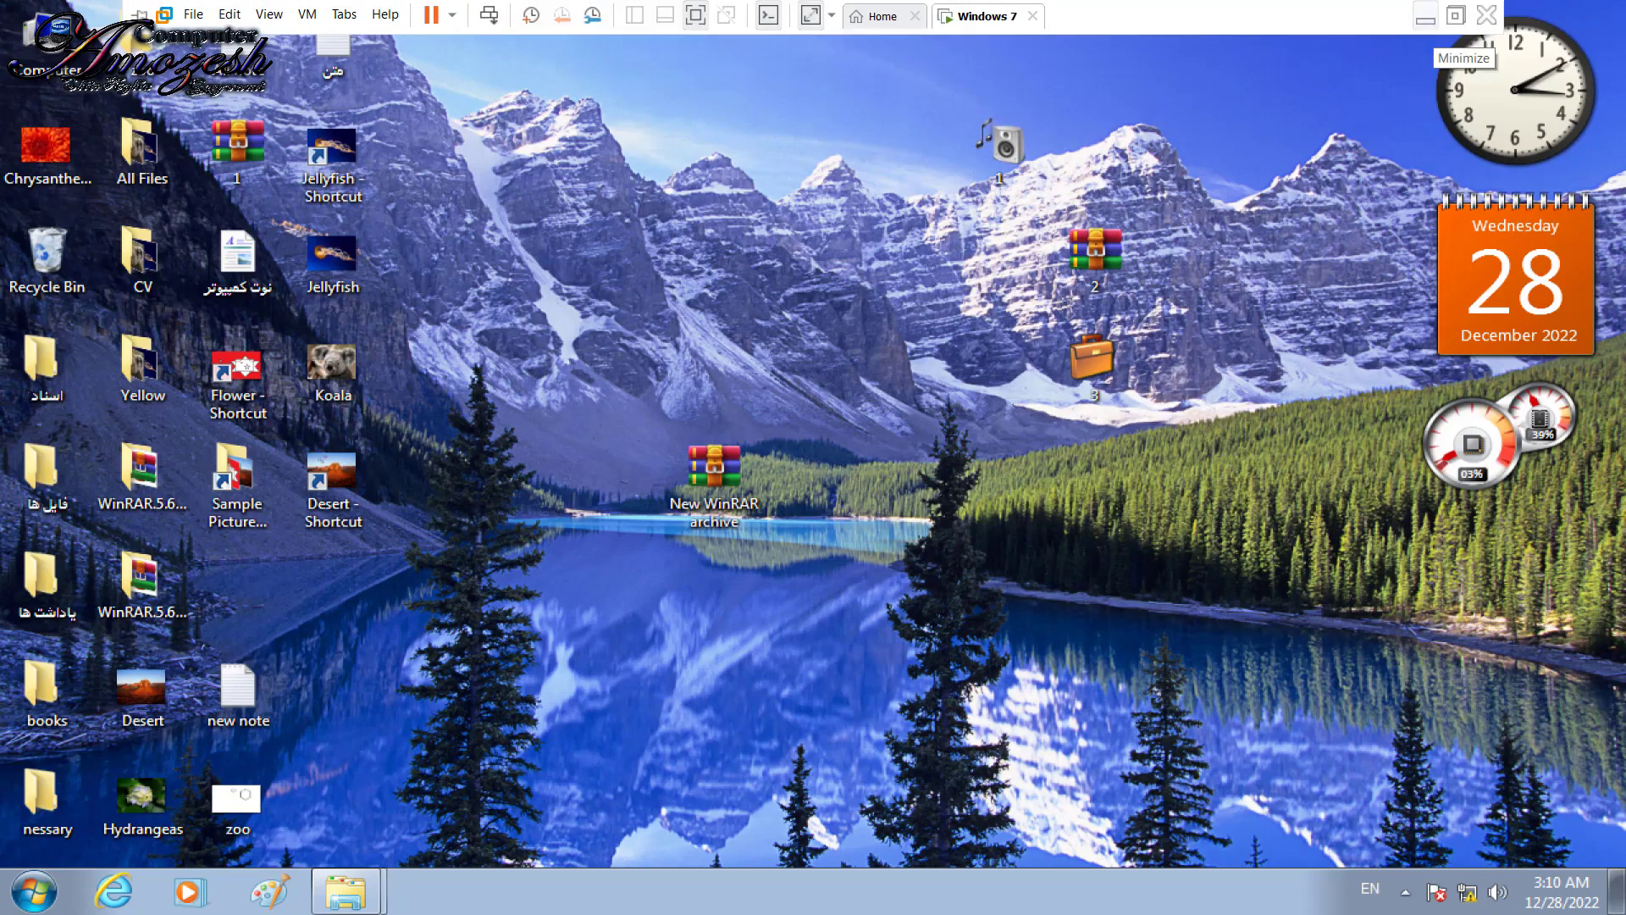
click(1427, 16)
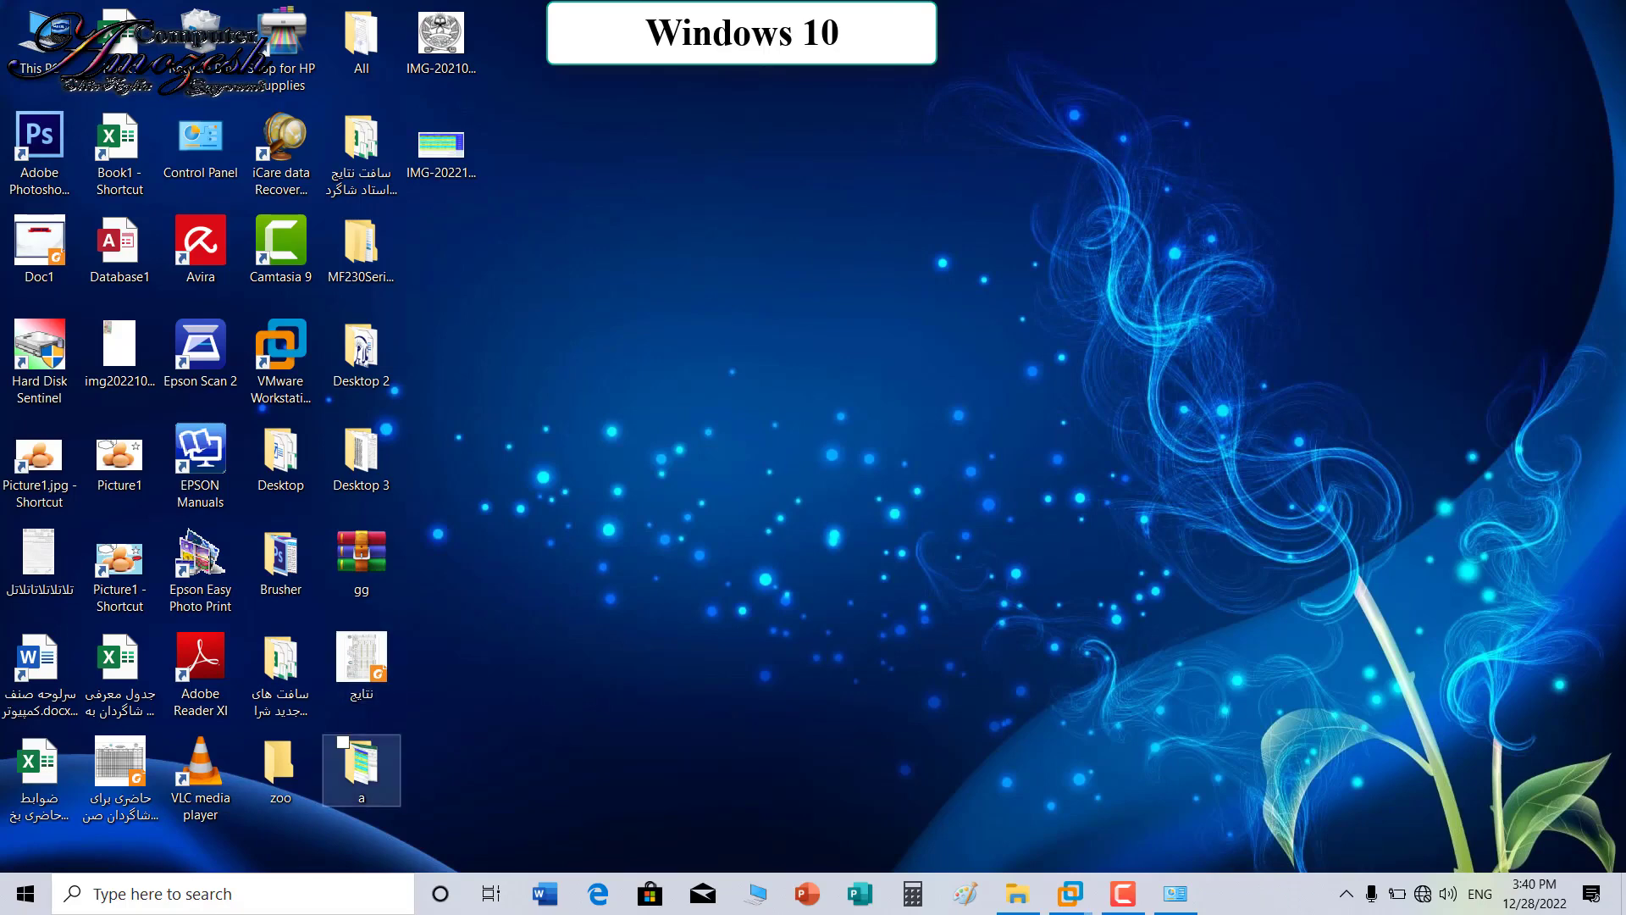
right_click(347, 750)
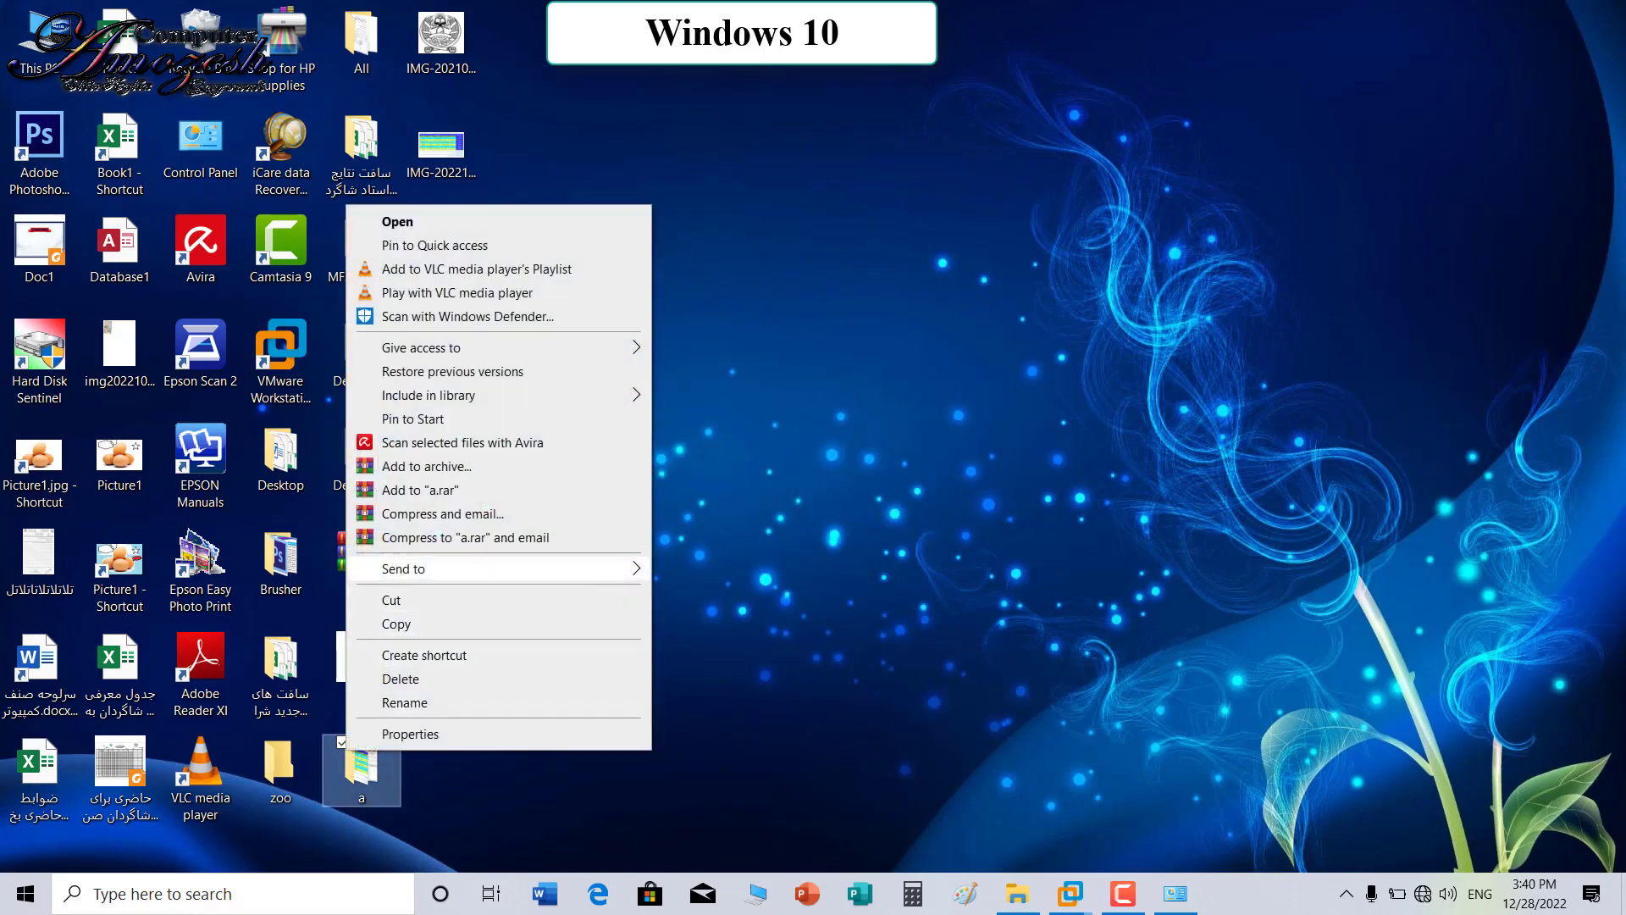
mouse_move(509, 569)
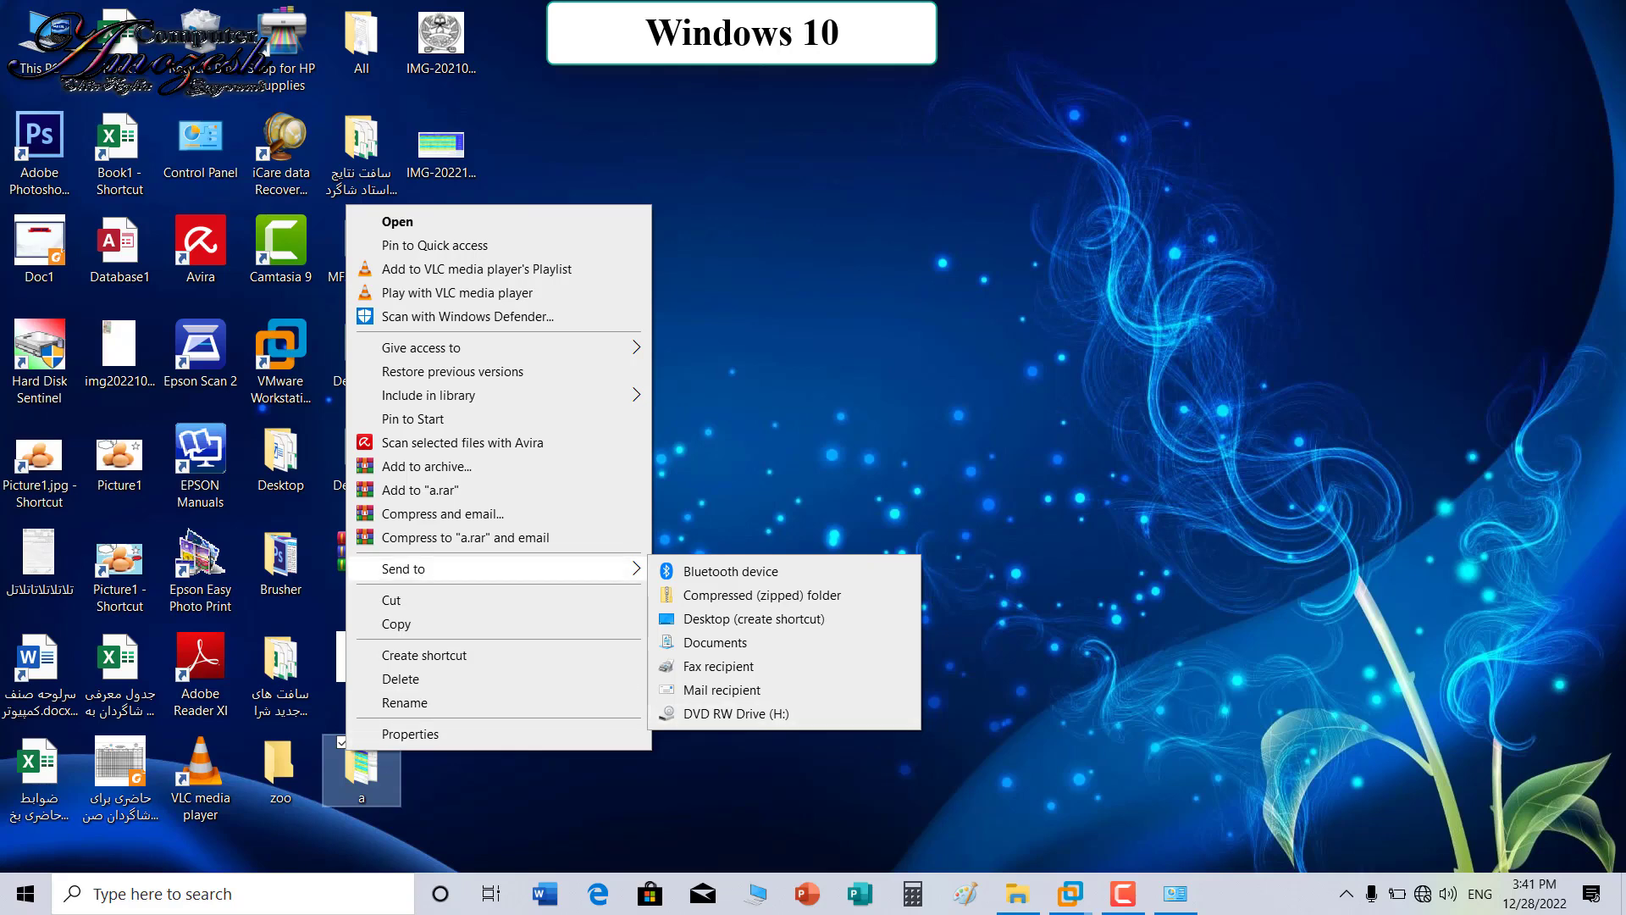
right_click(366, 780)
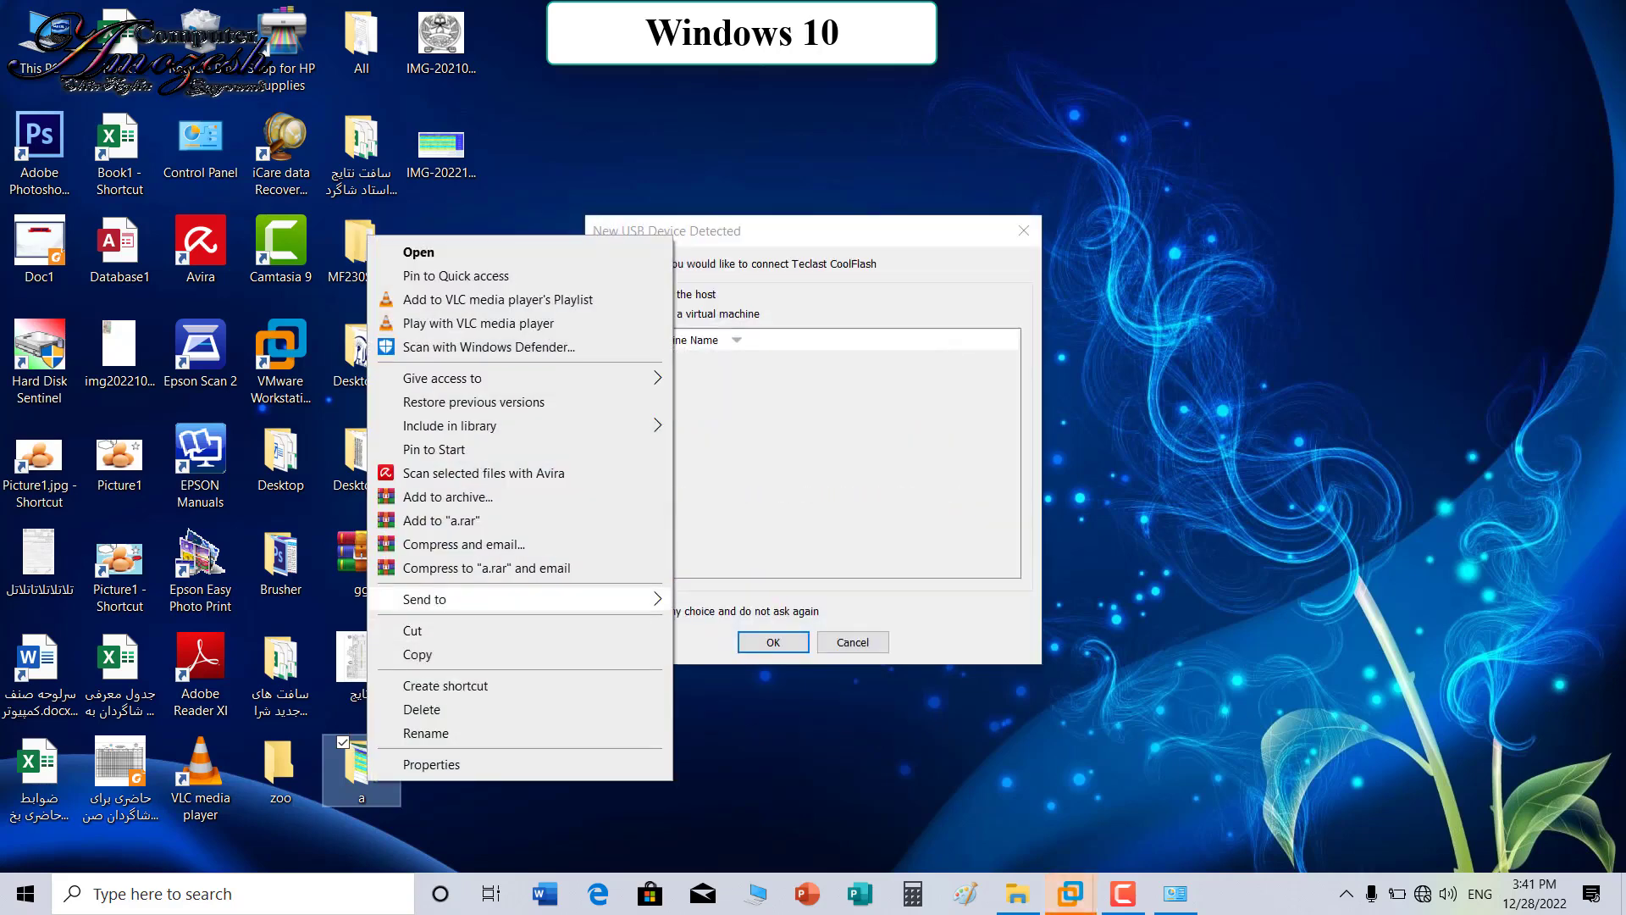
mouse_move(542, 599)
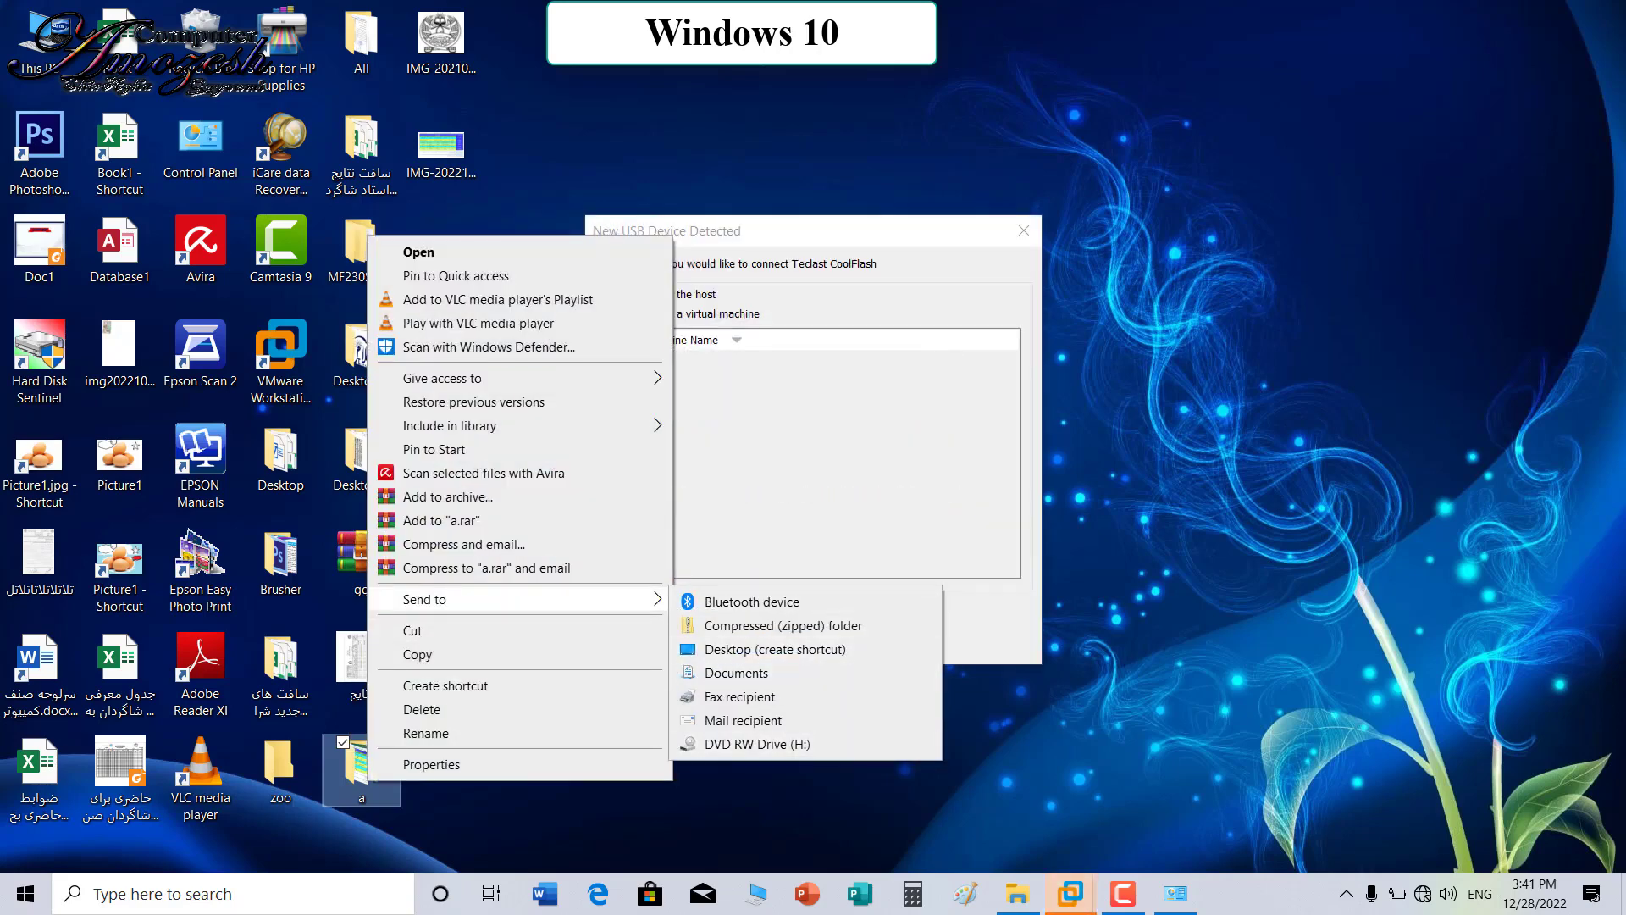
key(Escape)
right_click(380, 772)
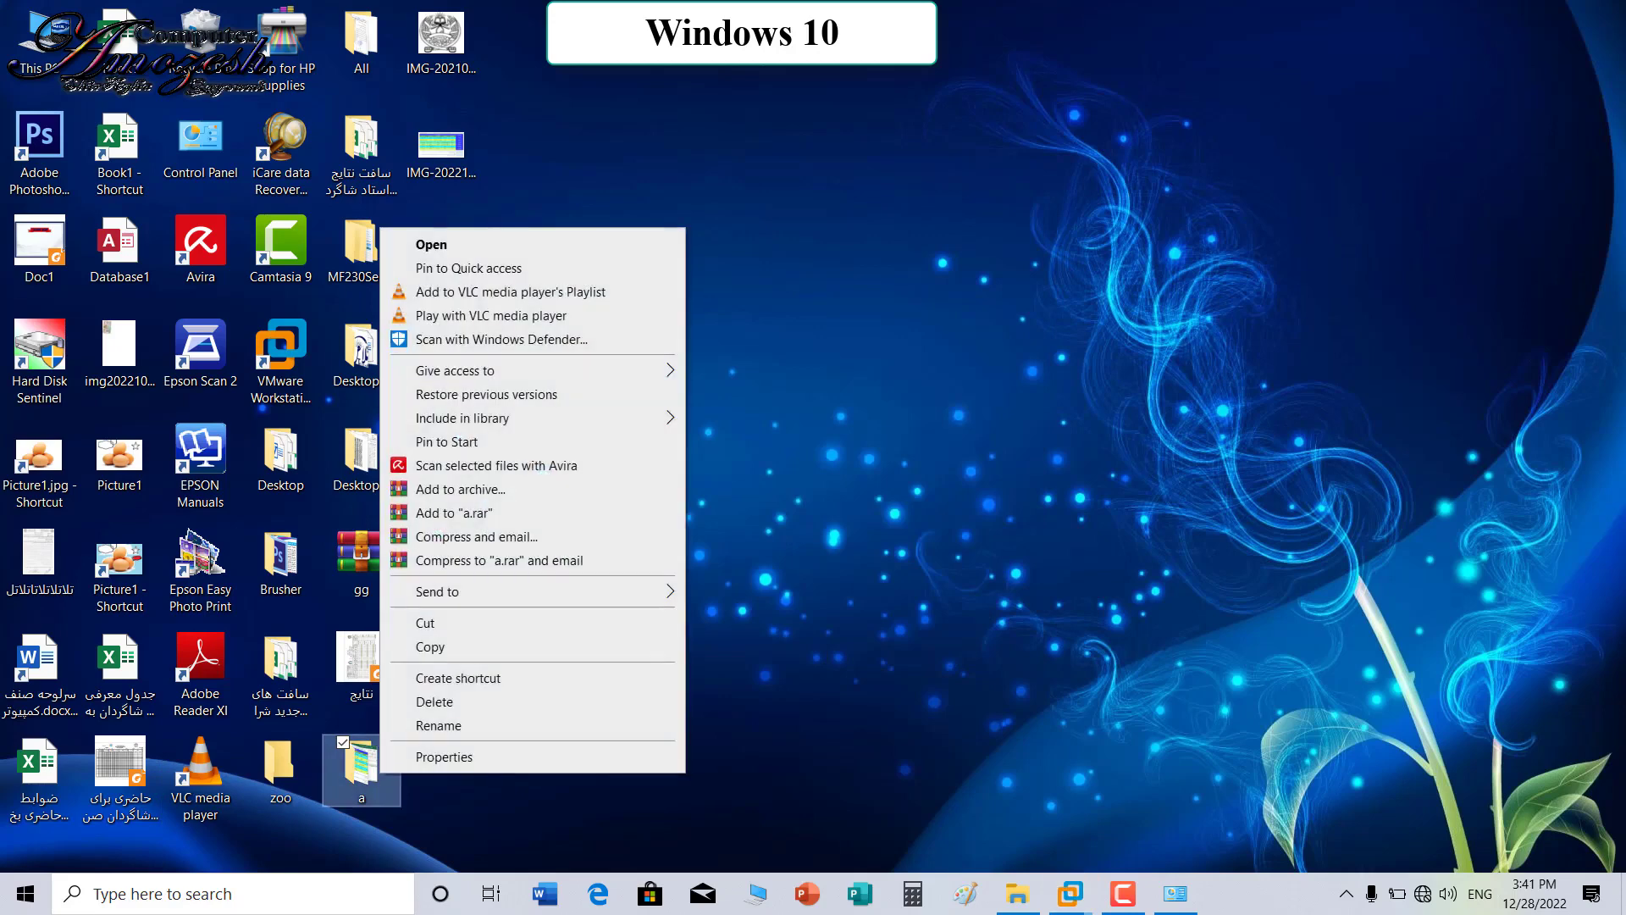
mouse_move(543, 591)
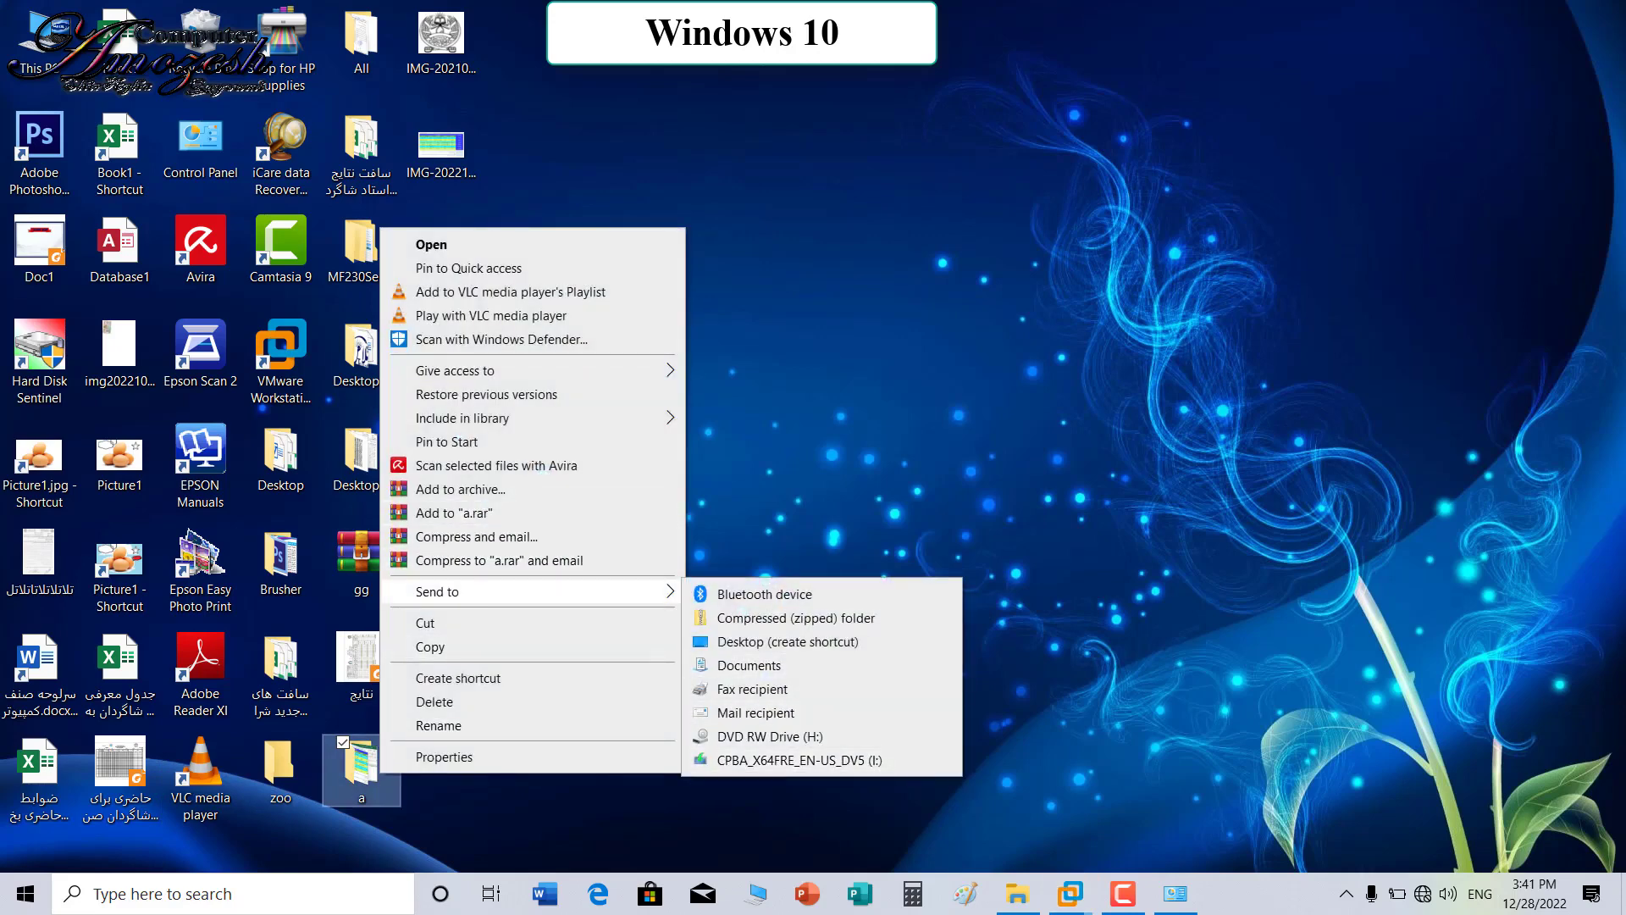
click(39, 43)
double_click(39, 42)
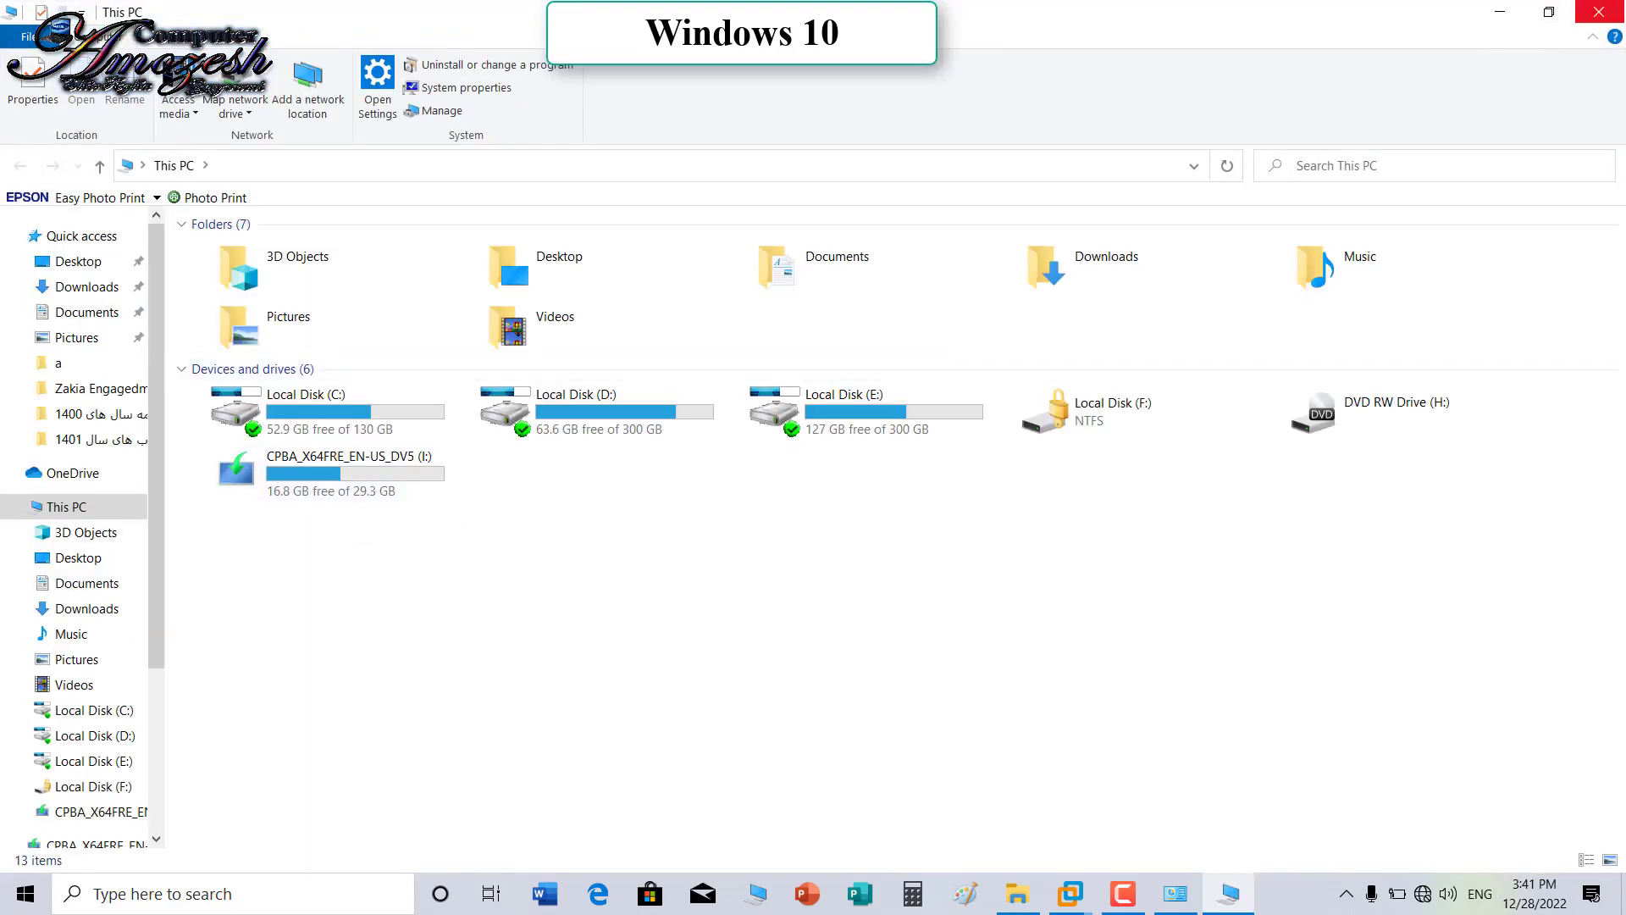
click(1599, 12)
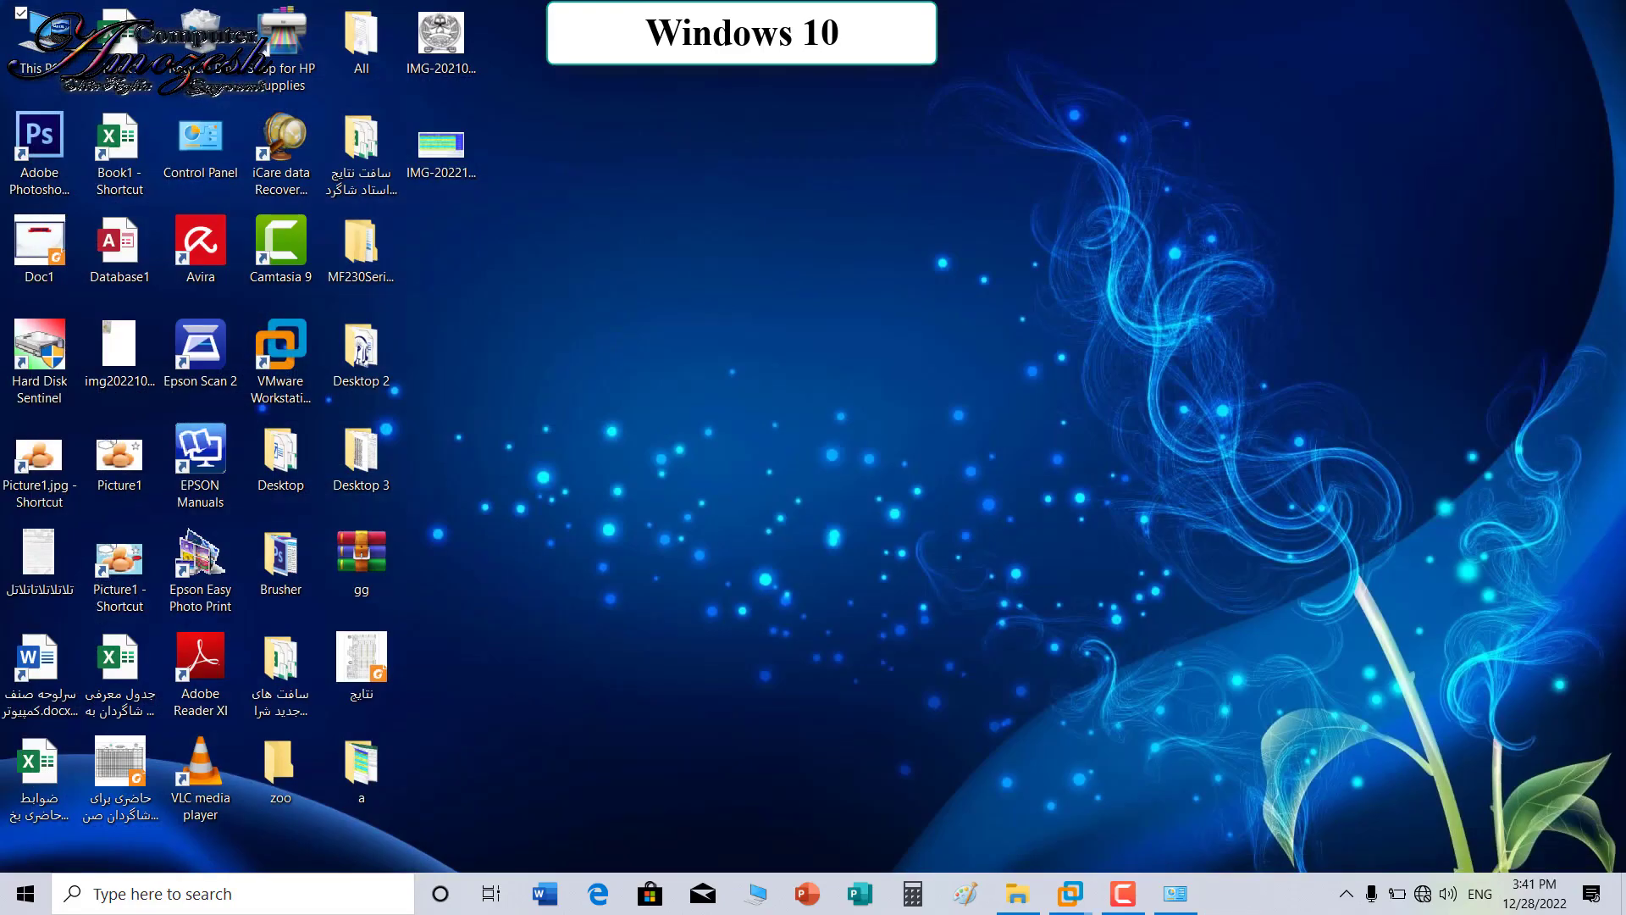
Step: Send folder a to the CPBA_X64FRE_EN-US_DV5 (I:) drive
right_click(372, 764)
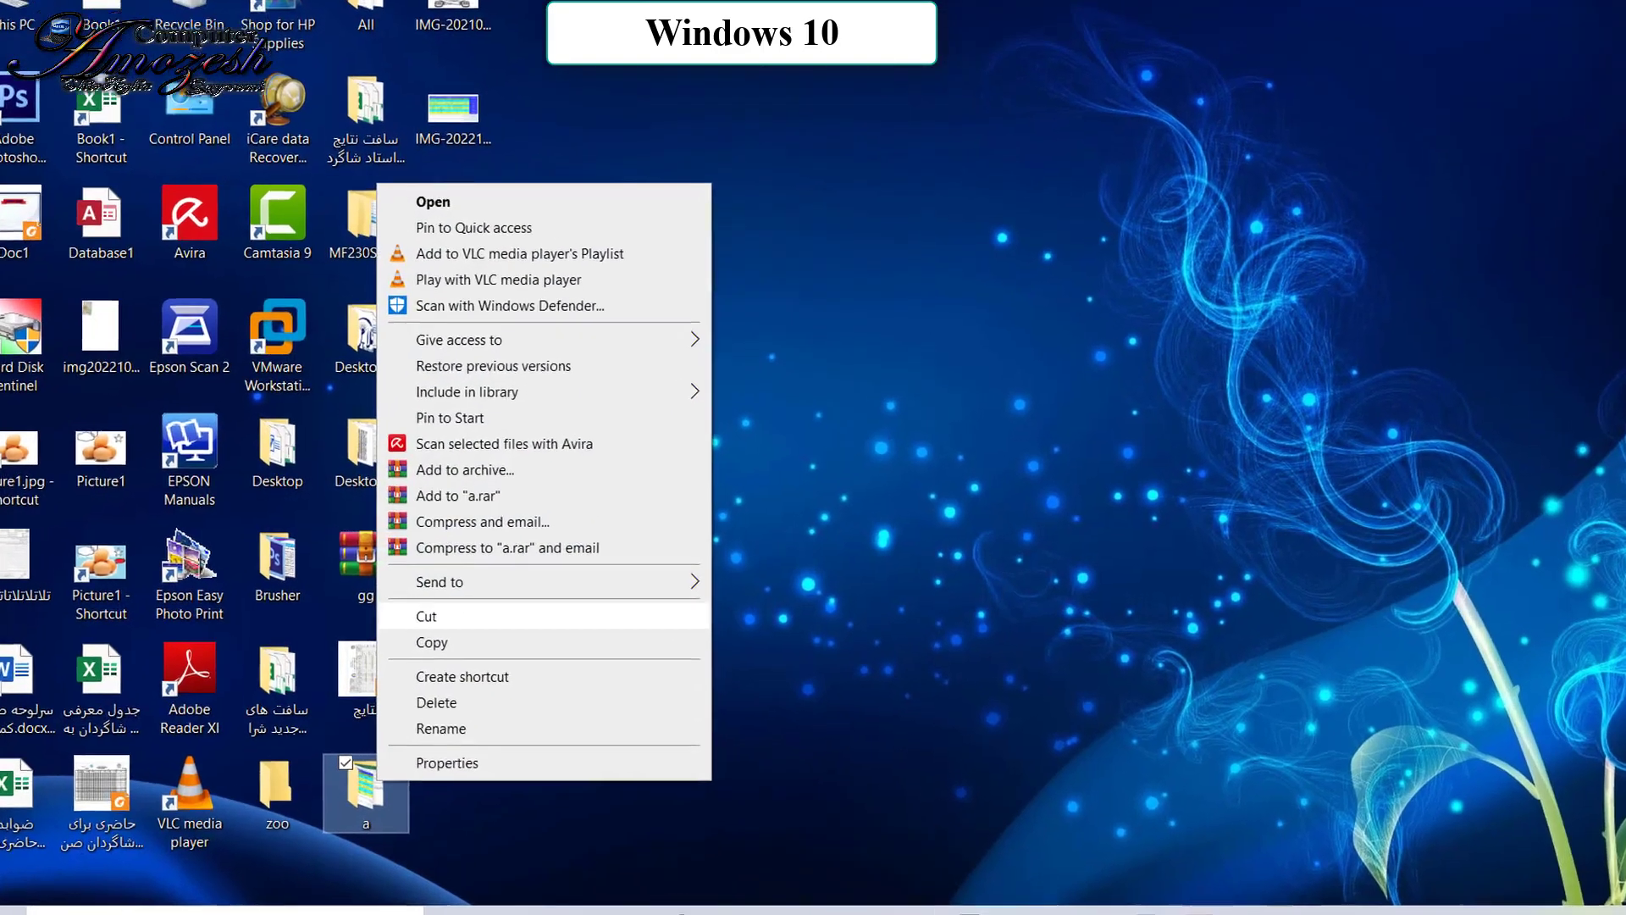
mouse_move(474, 582)
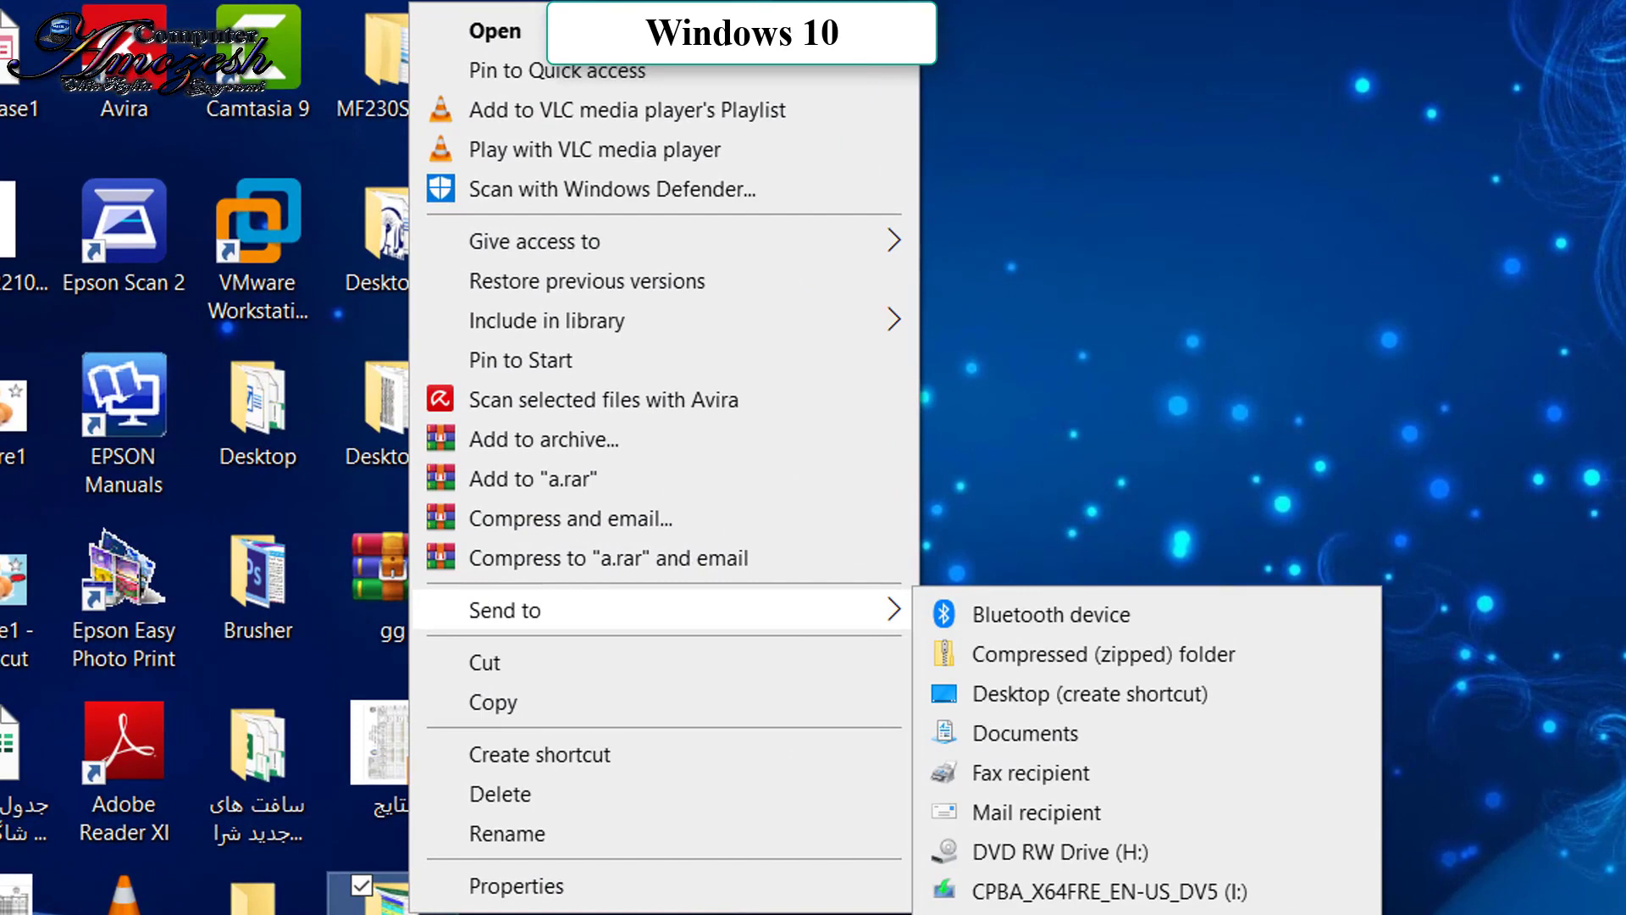
click(1101, 891)
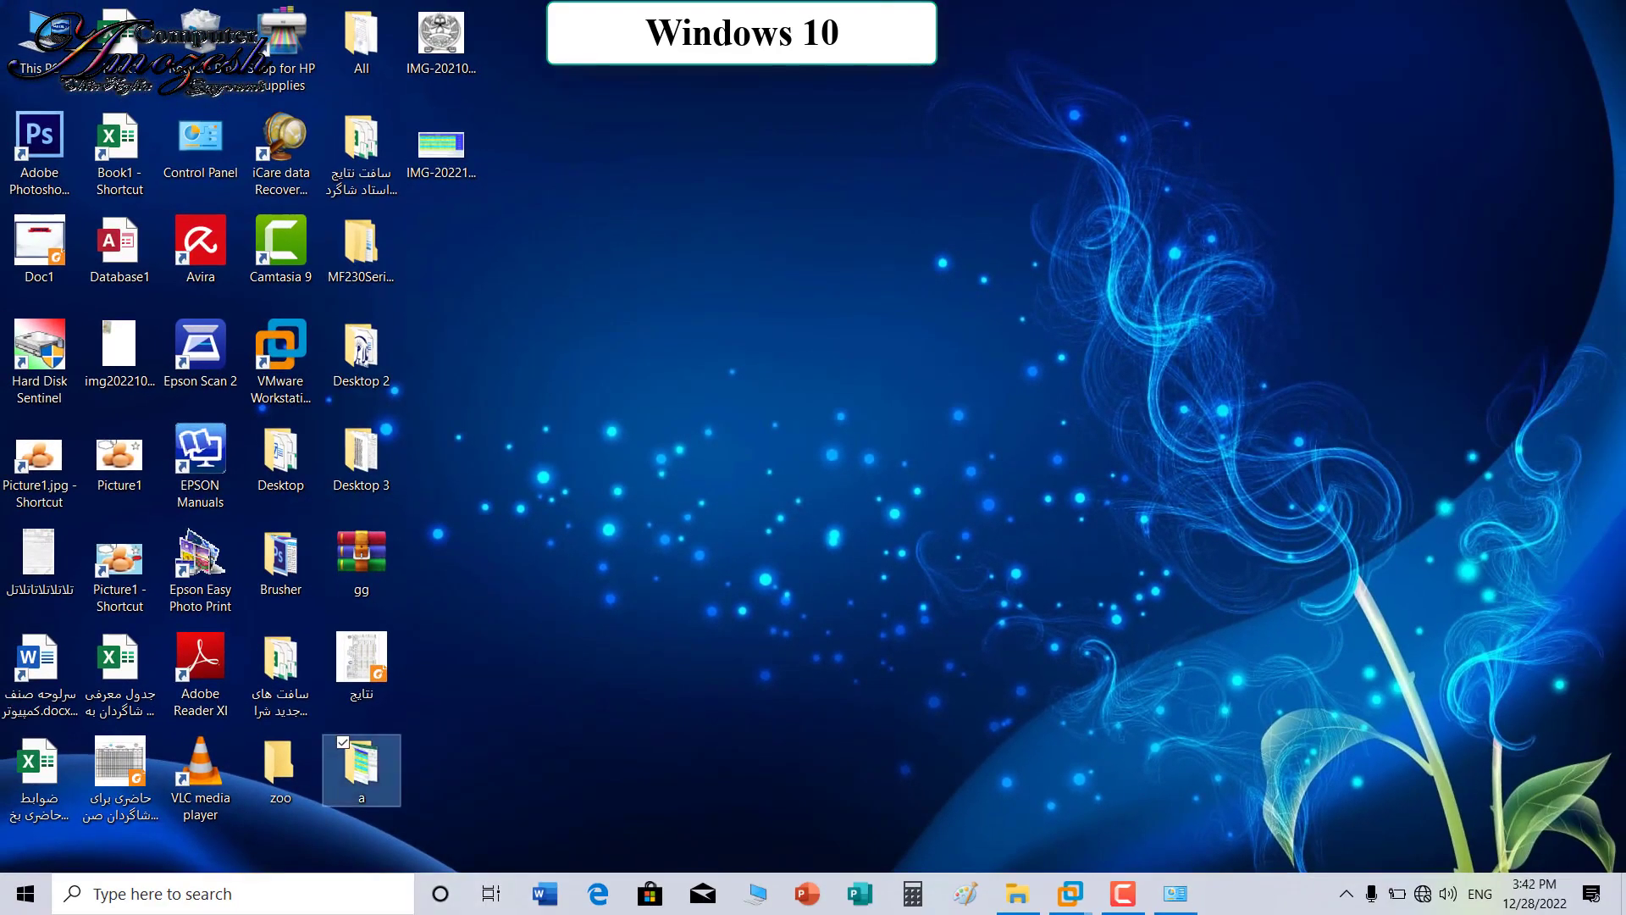
Step: Send folder a to the desktop as a shortcut
right_click(361, 788)
mouse_move(508, 608)
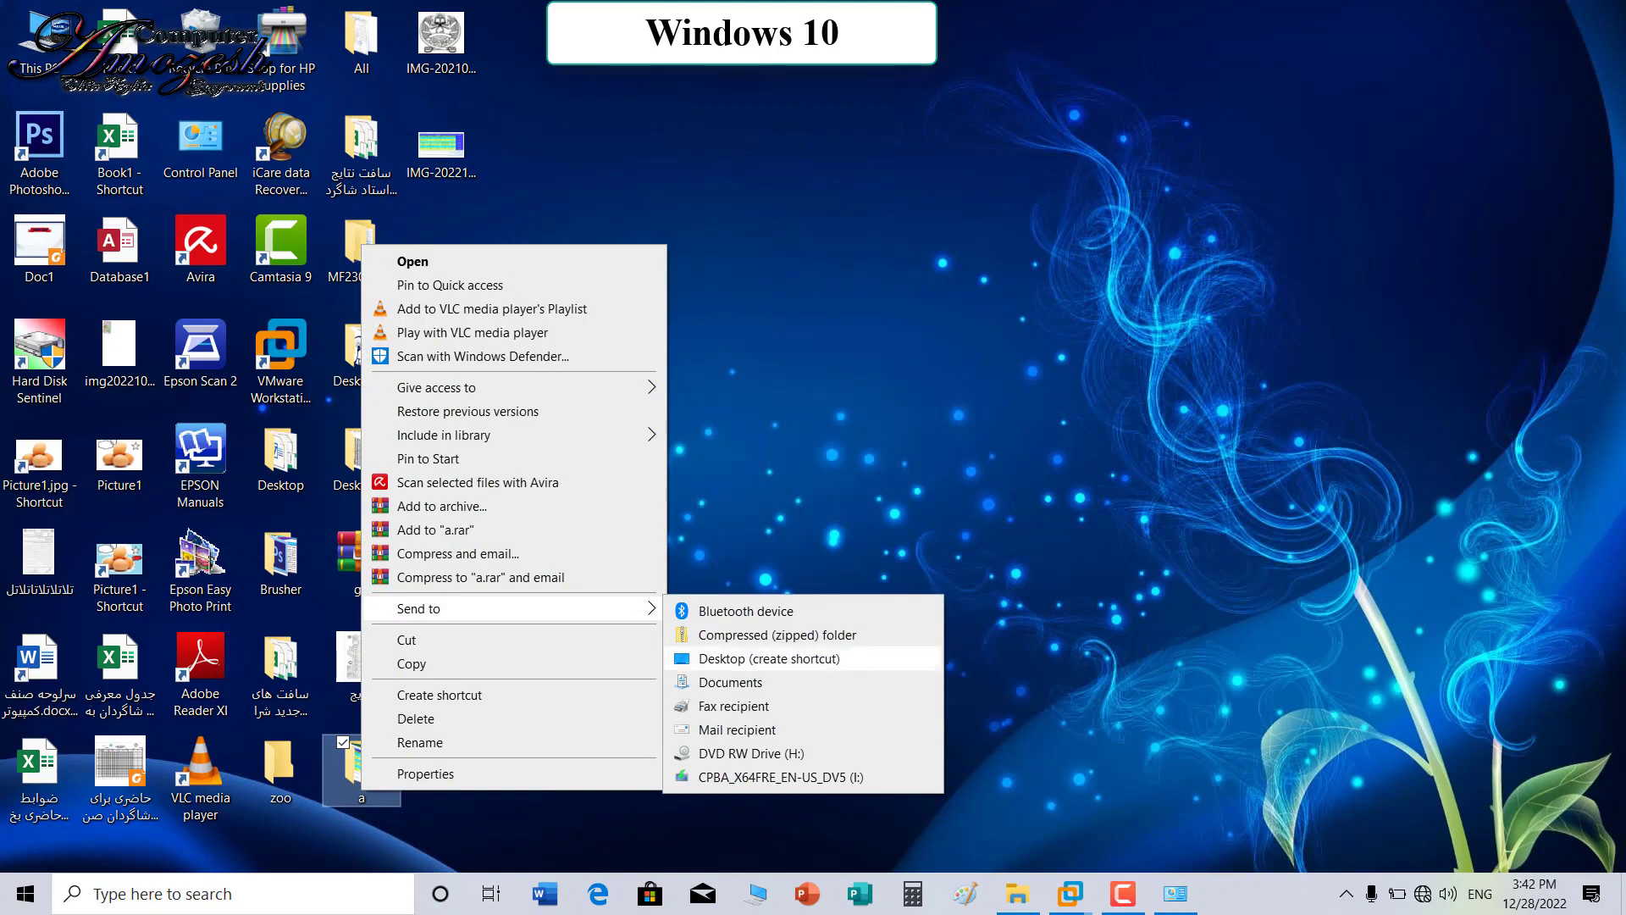
click(769, 658)
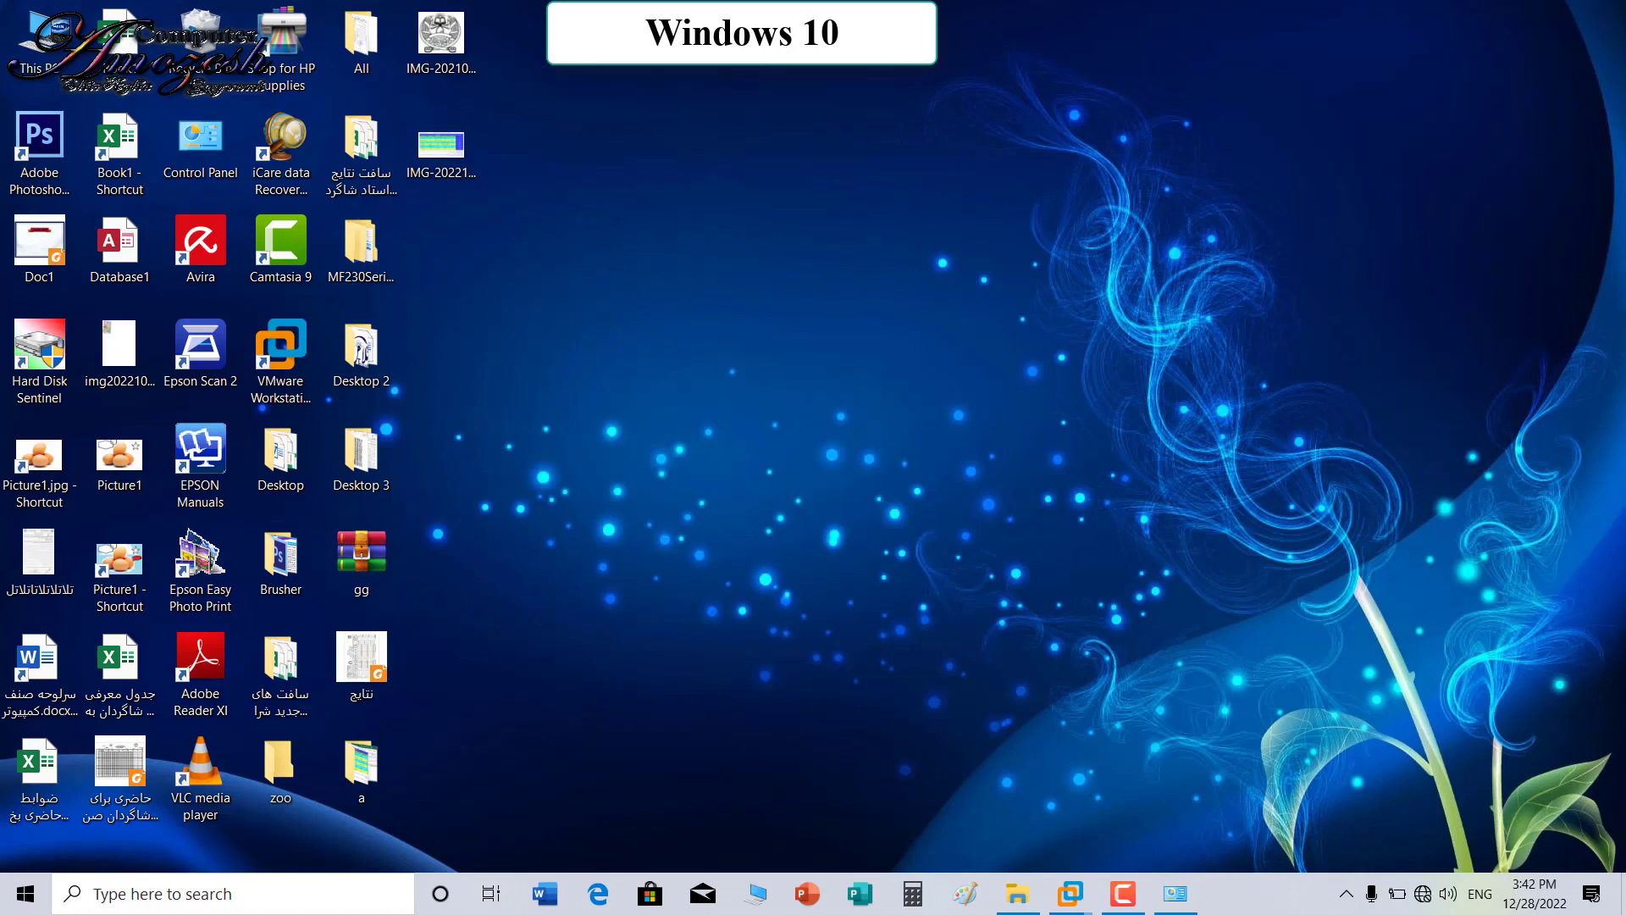
Step: Return to the Windows 7 VM and show the context menu for desktop item 1
double_click(280, 347)
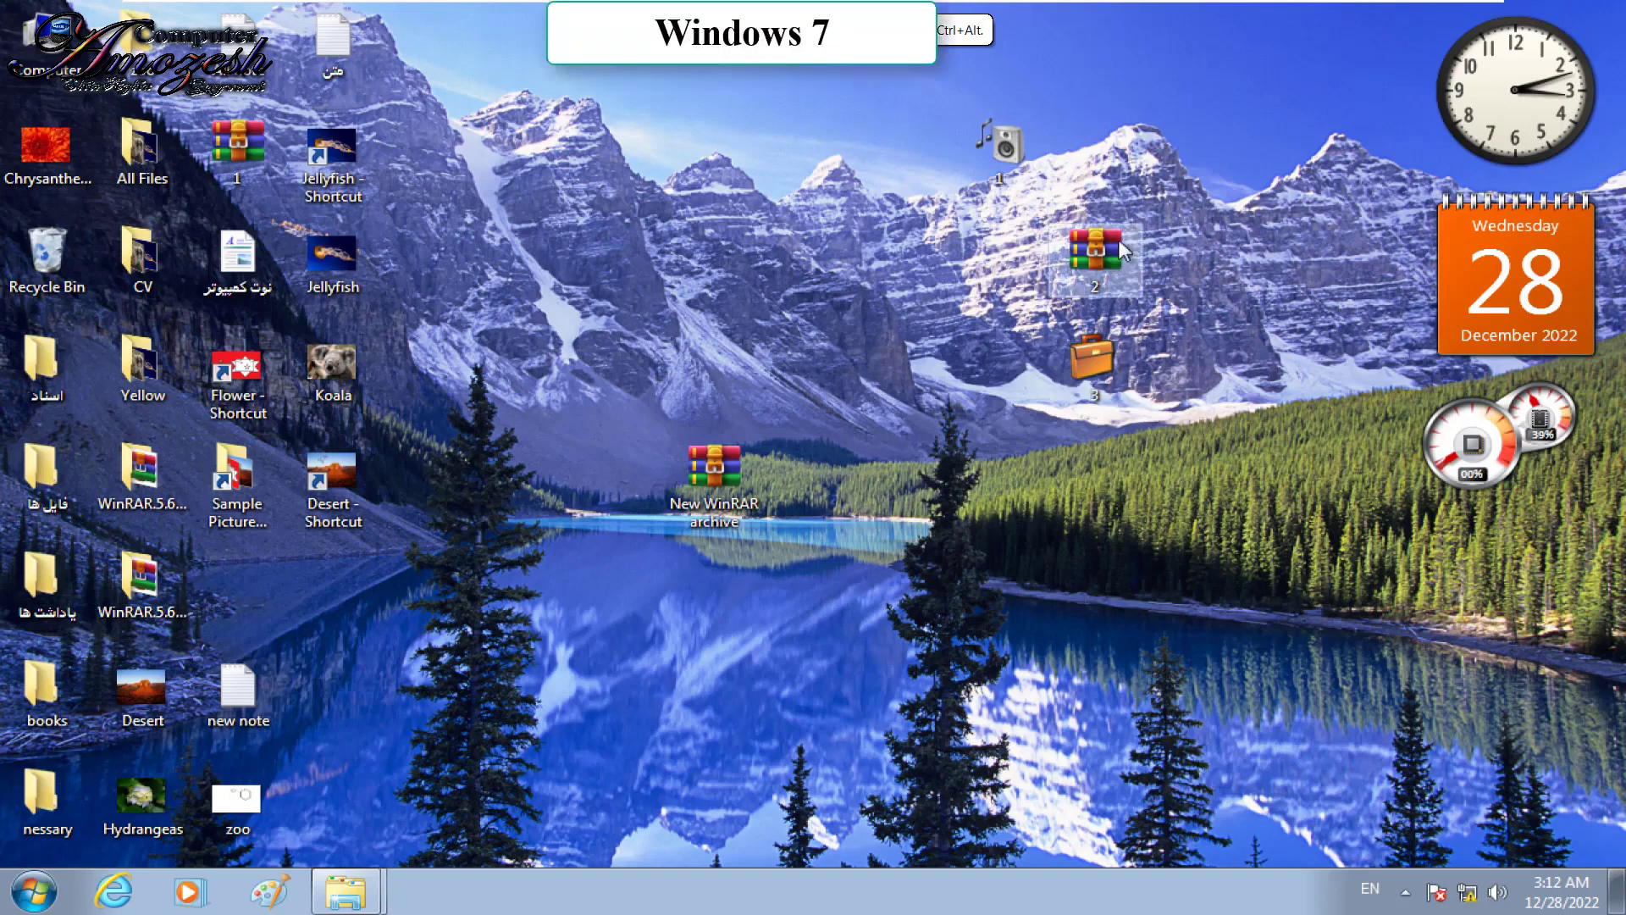
right_click(1015, 150)
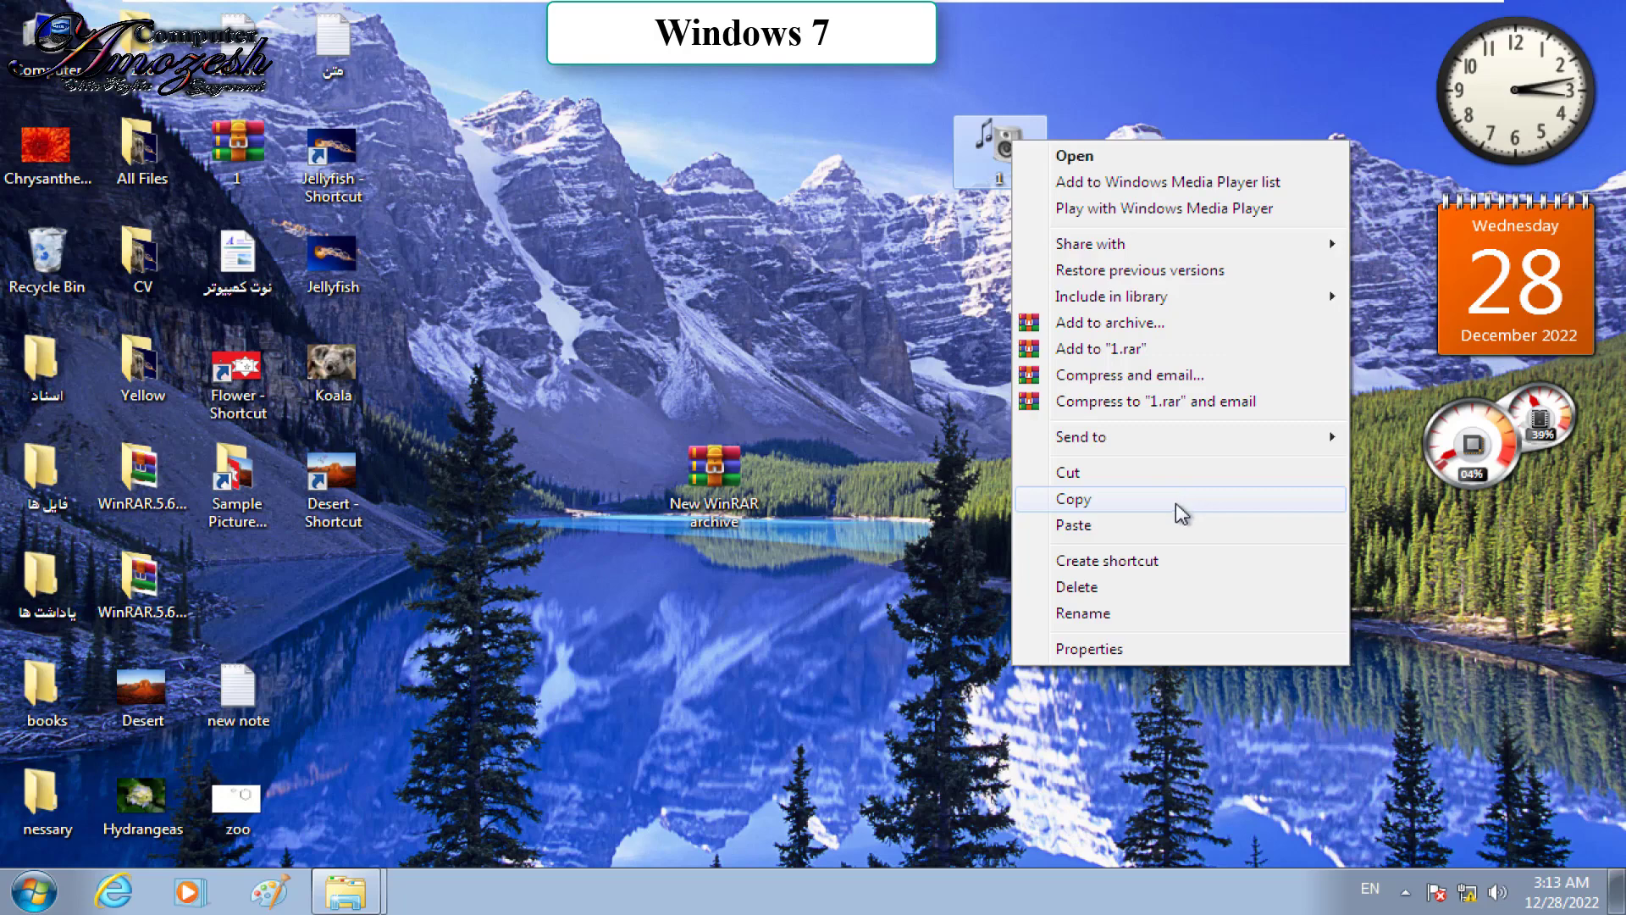
Step: Copy the Penguins picture from the Sample Pictures folder
right_click(836, 286)
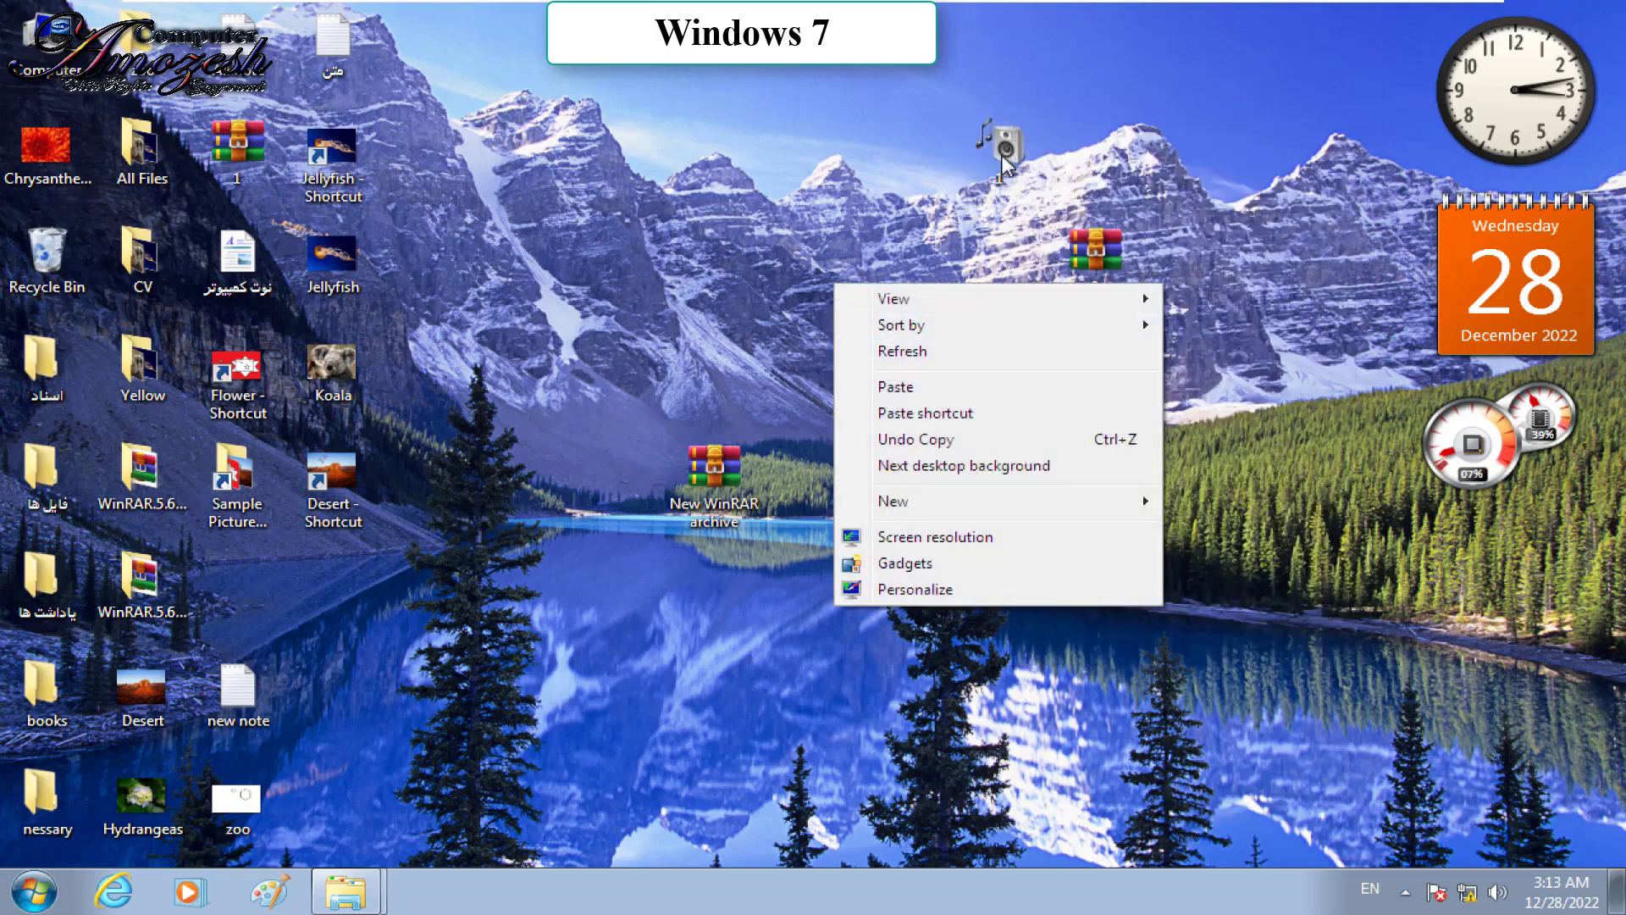
right_click(1004, 160)
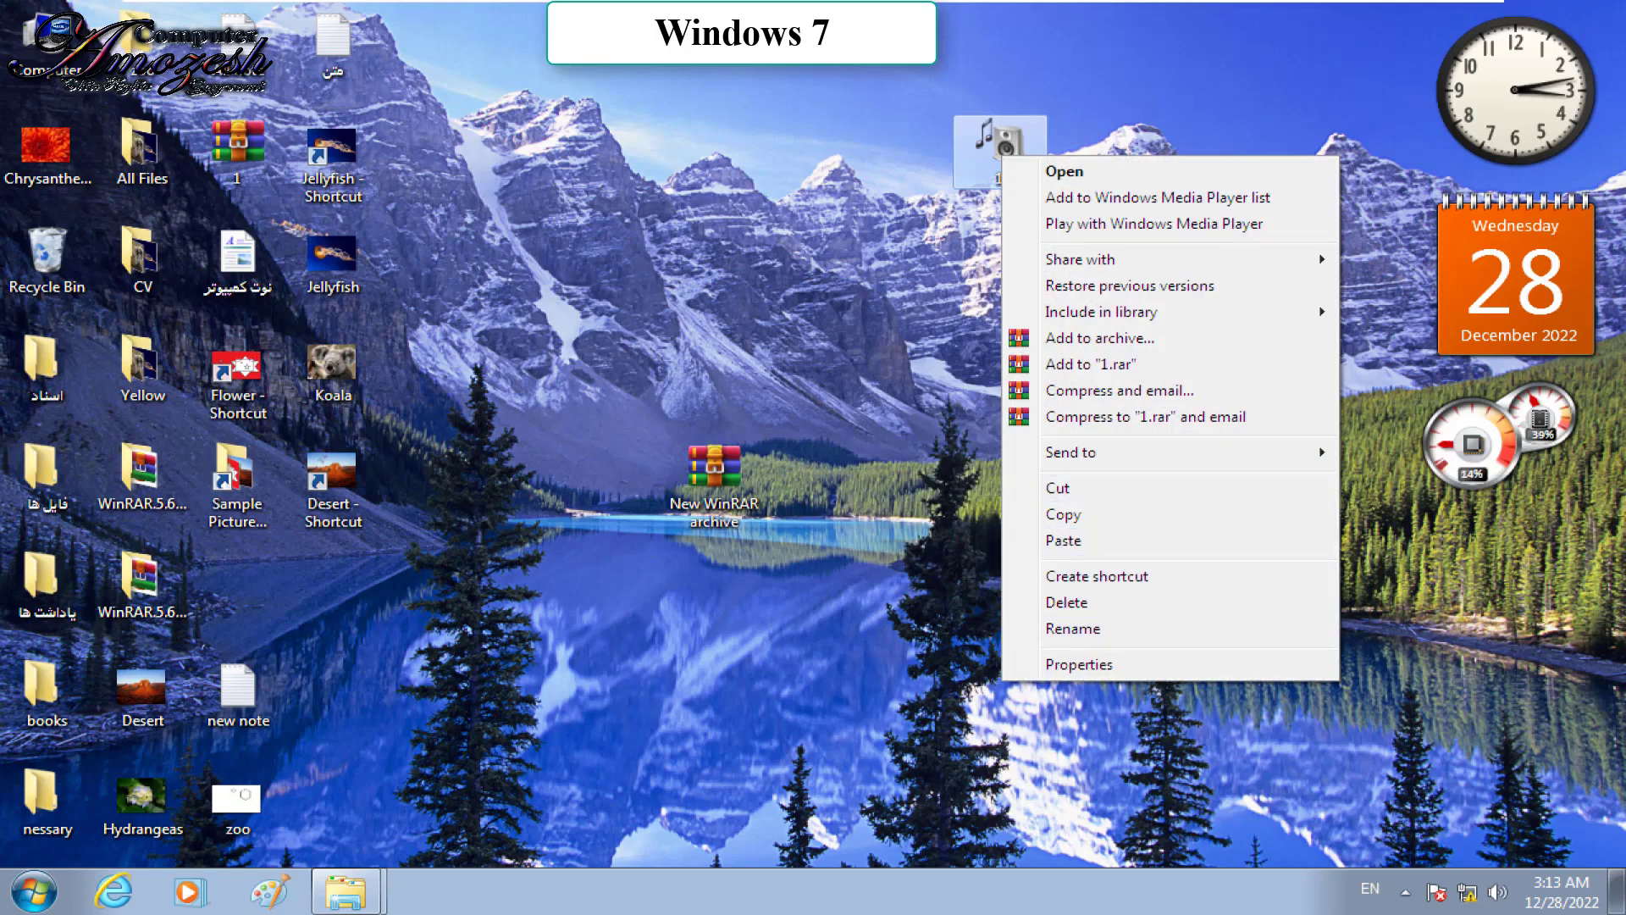
click(34, 891)
click(346, 891)
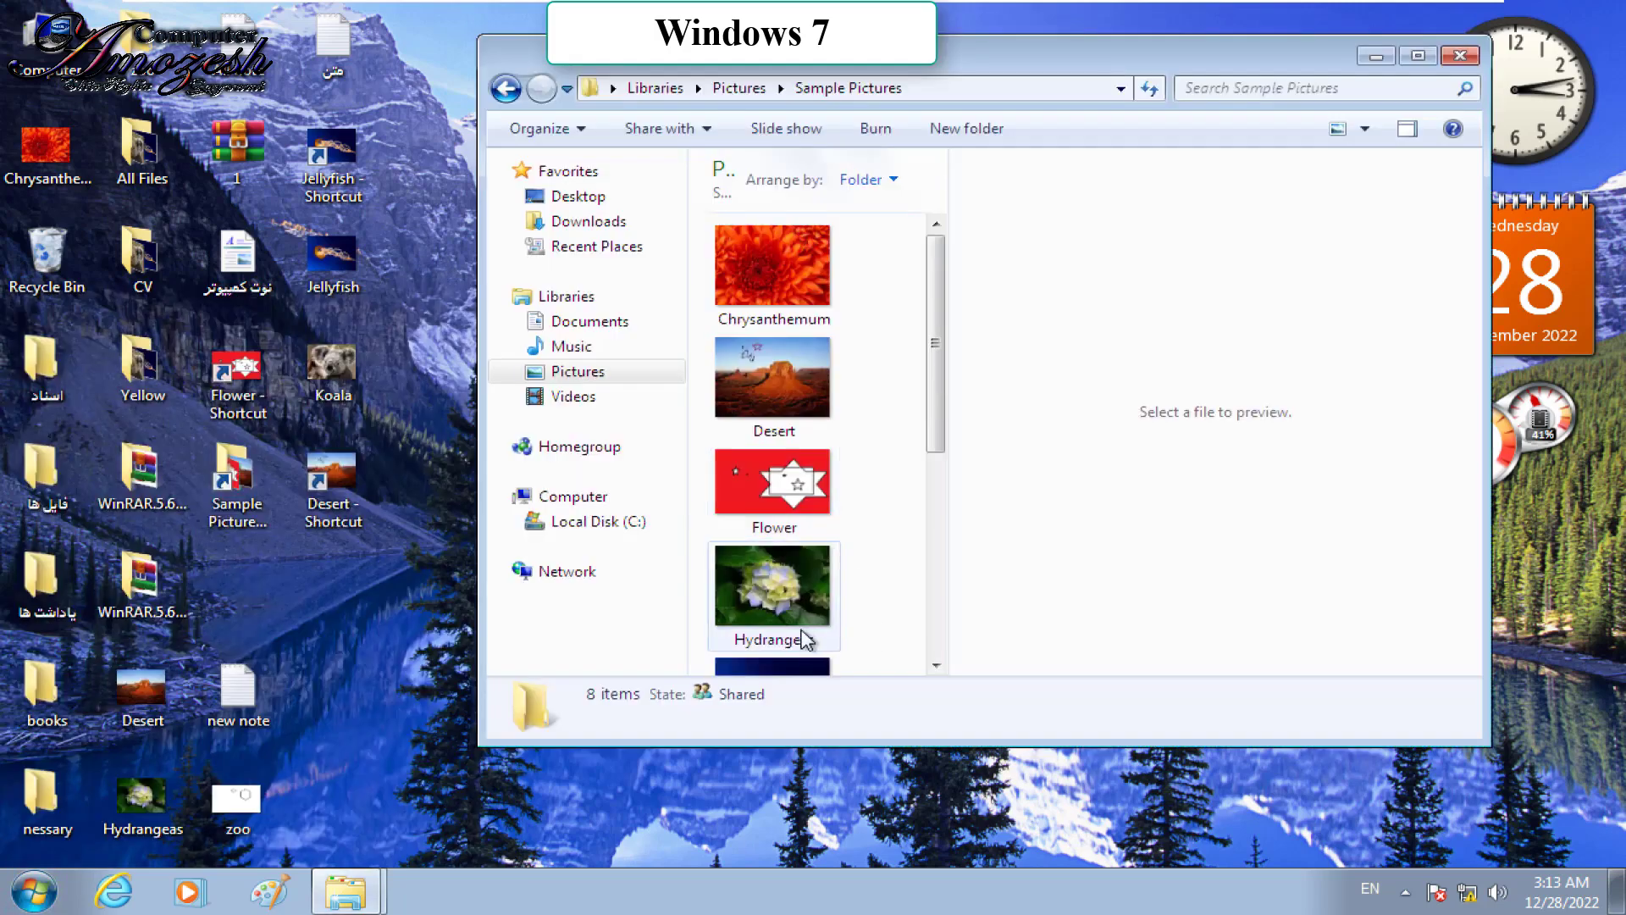
click(938, 562)
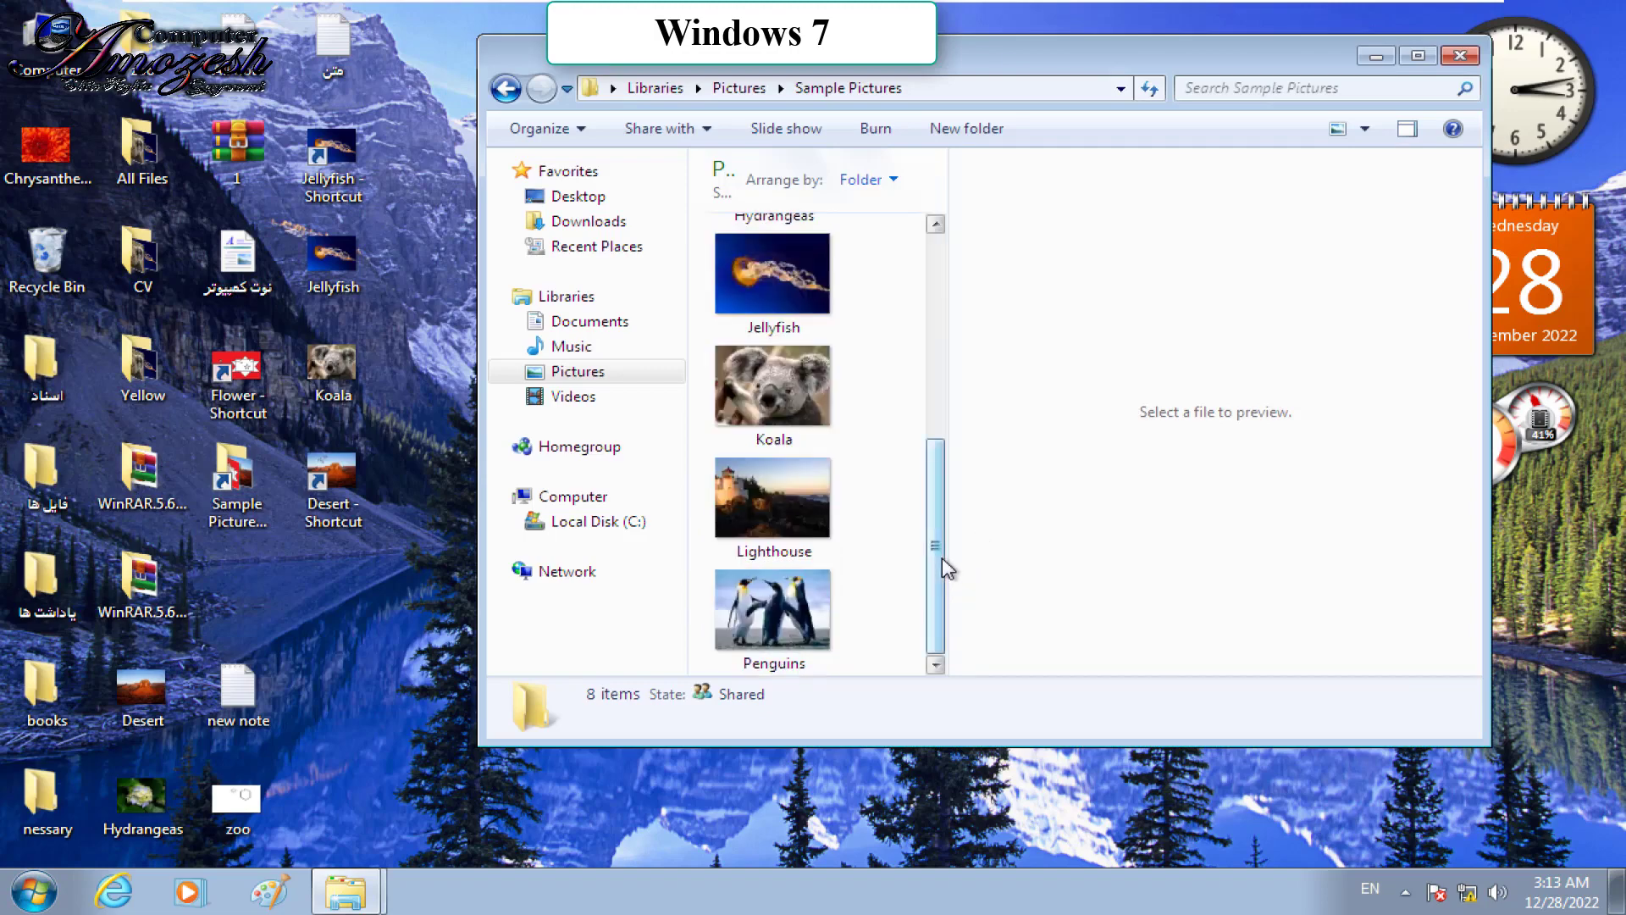
right_click(775, 590)
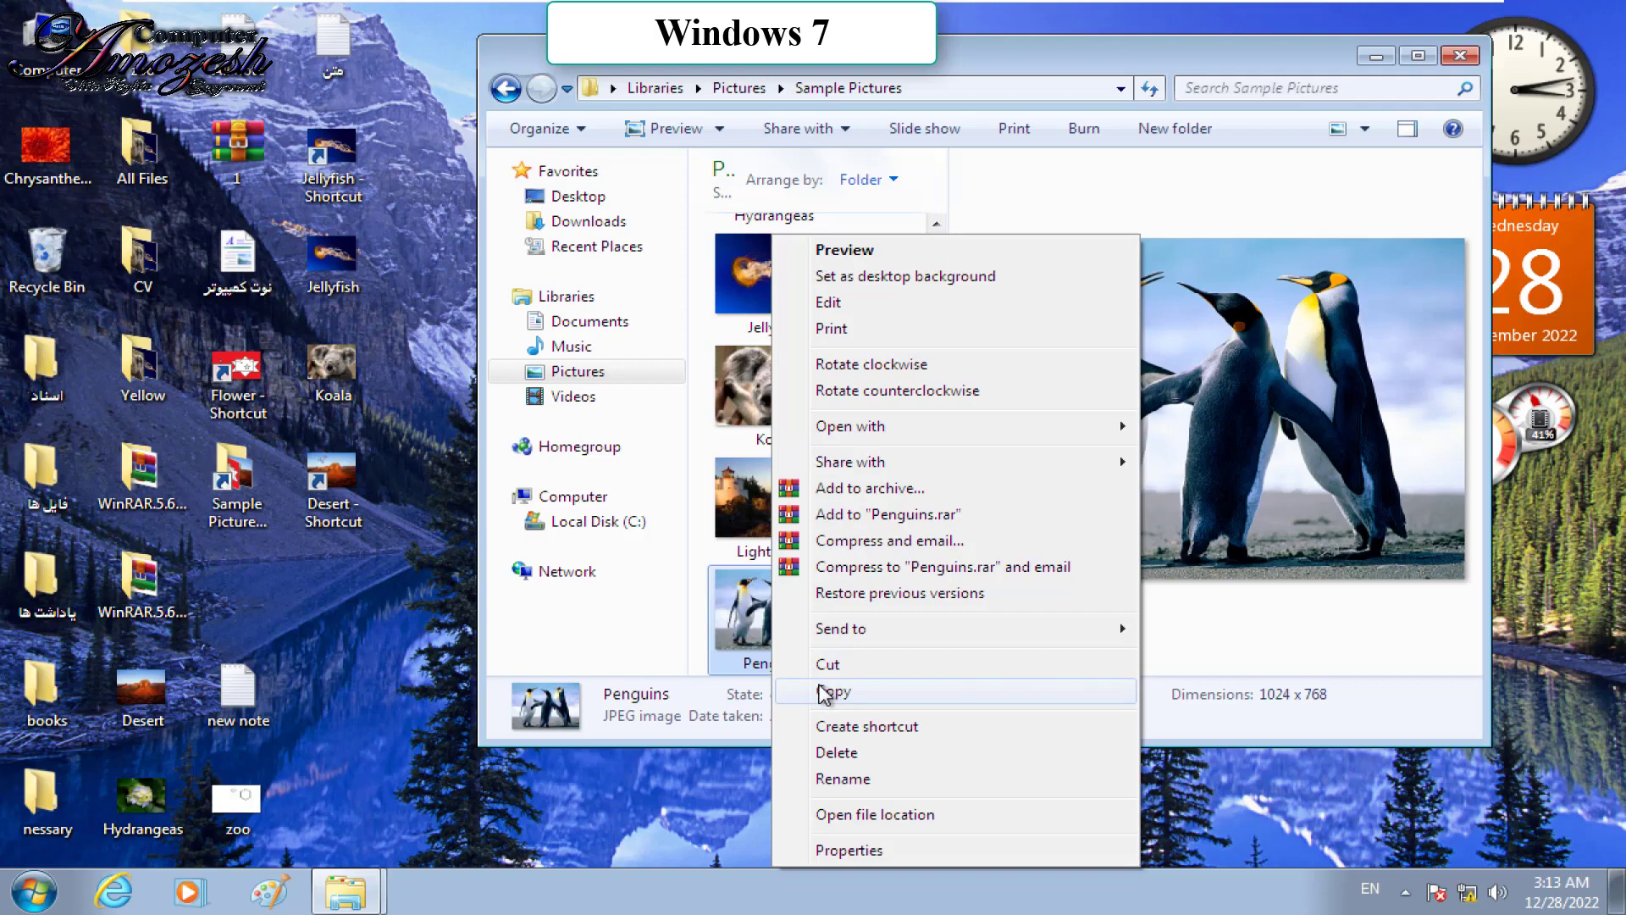
click(824, 693)
Step: Paste Penguins onto the desktop and into item 1, then open 1 to confirm it
click(1460, 55)
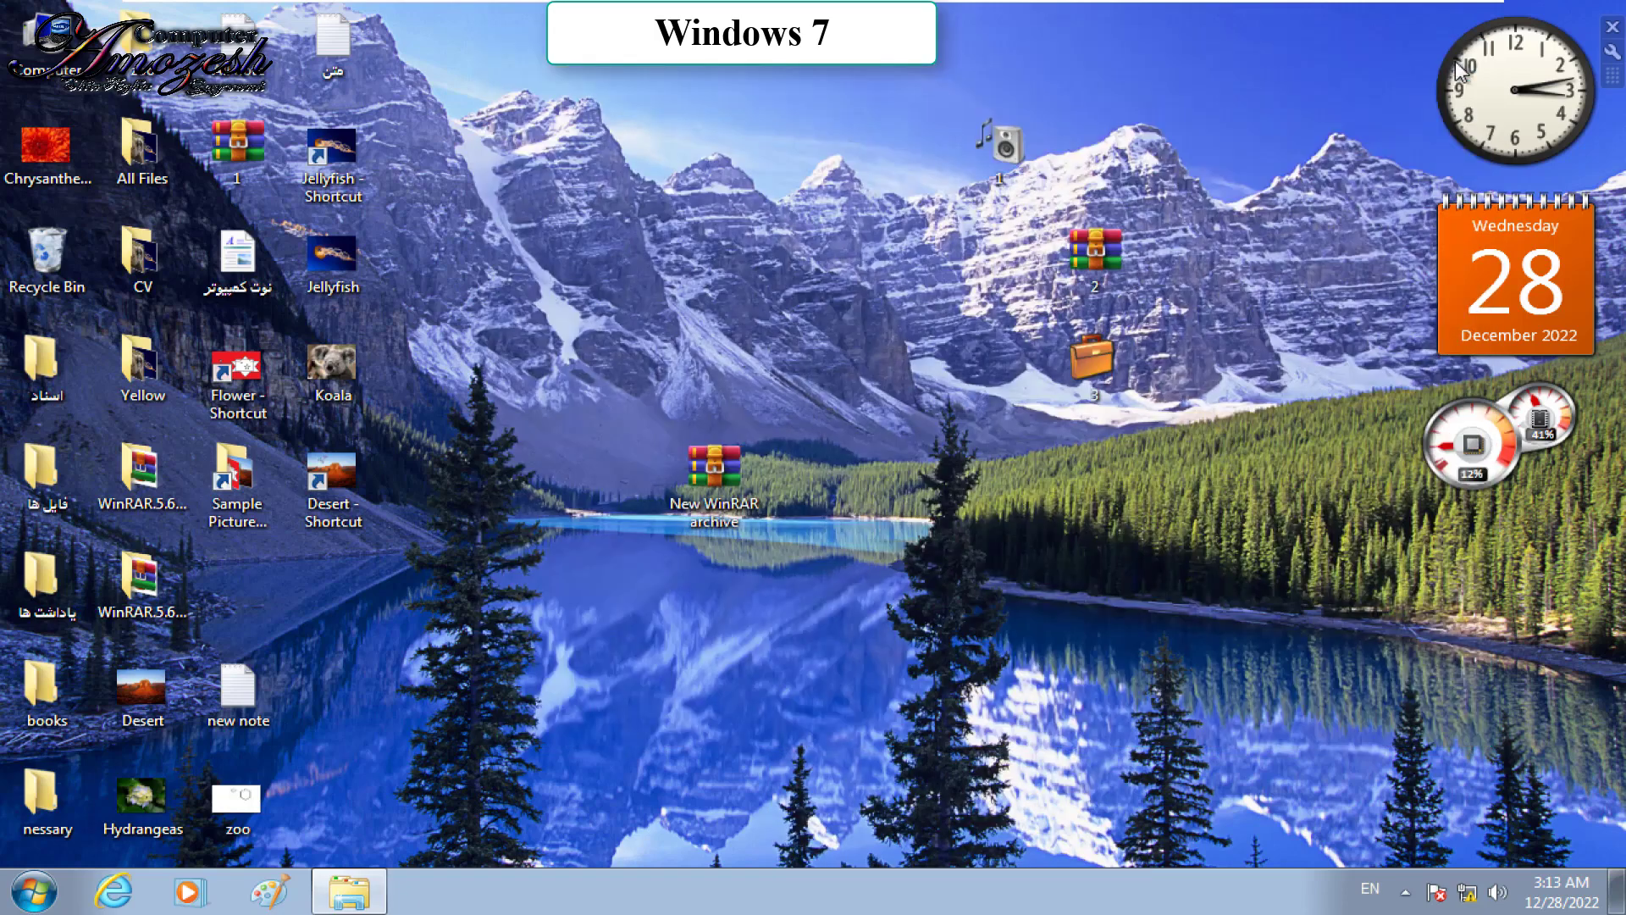
right_click(810, 129)
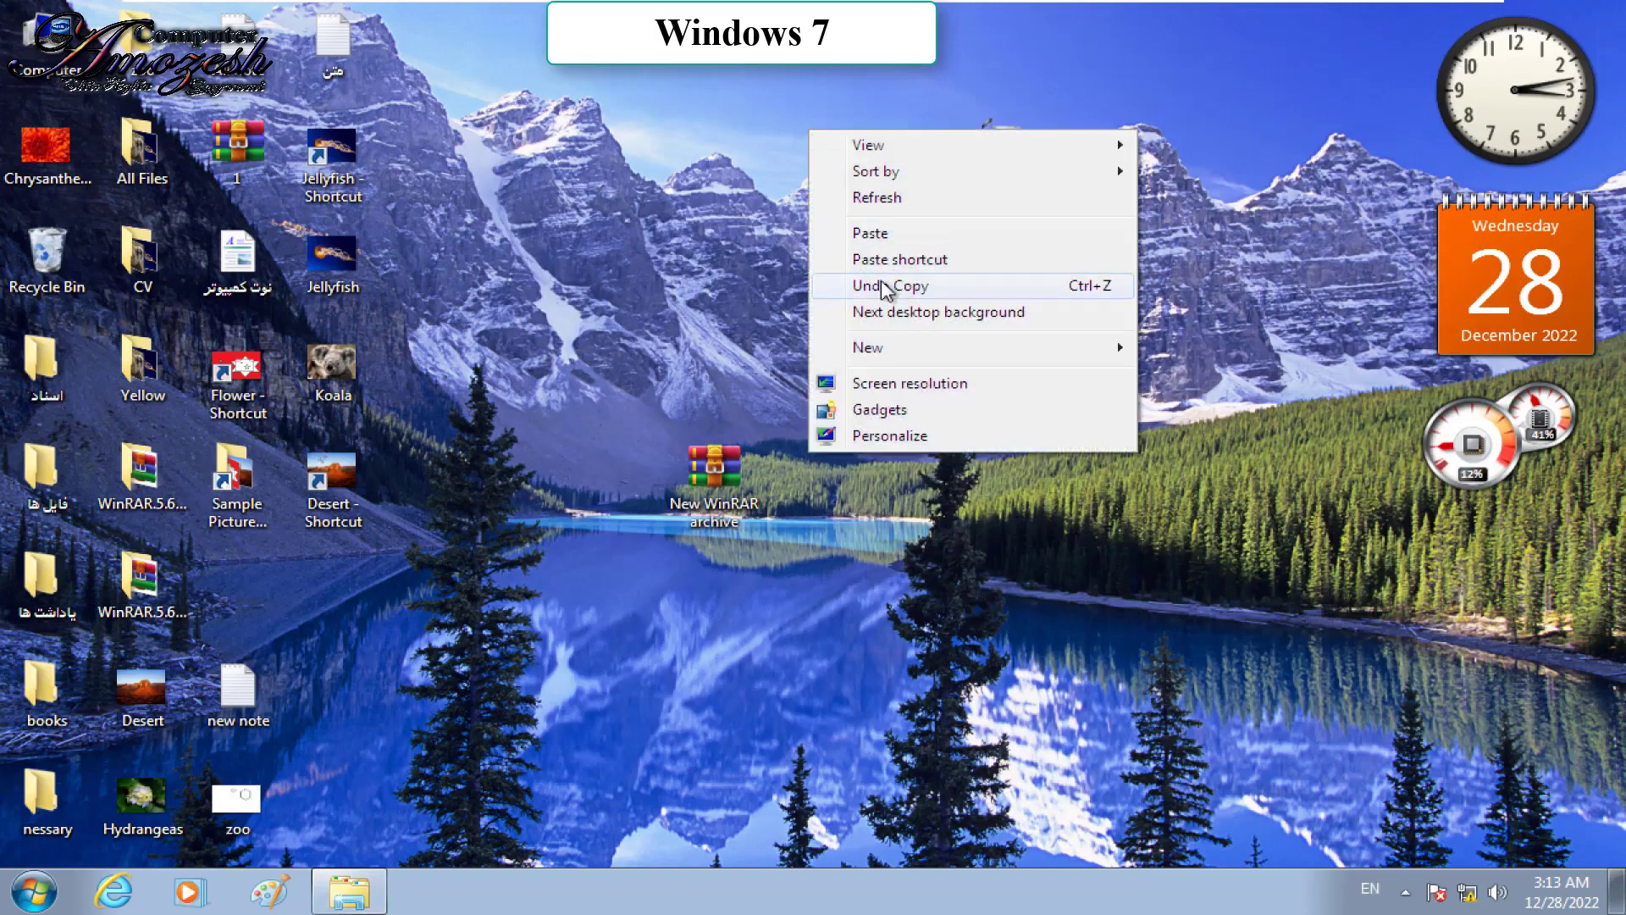
click(864, 237)
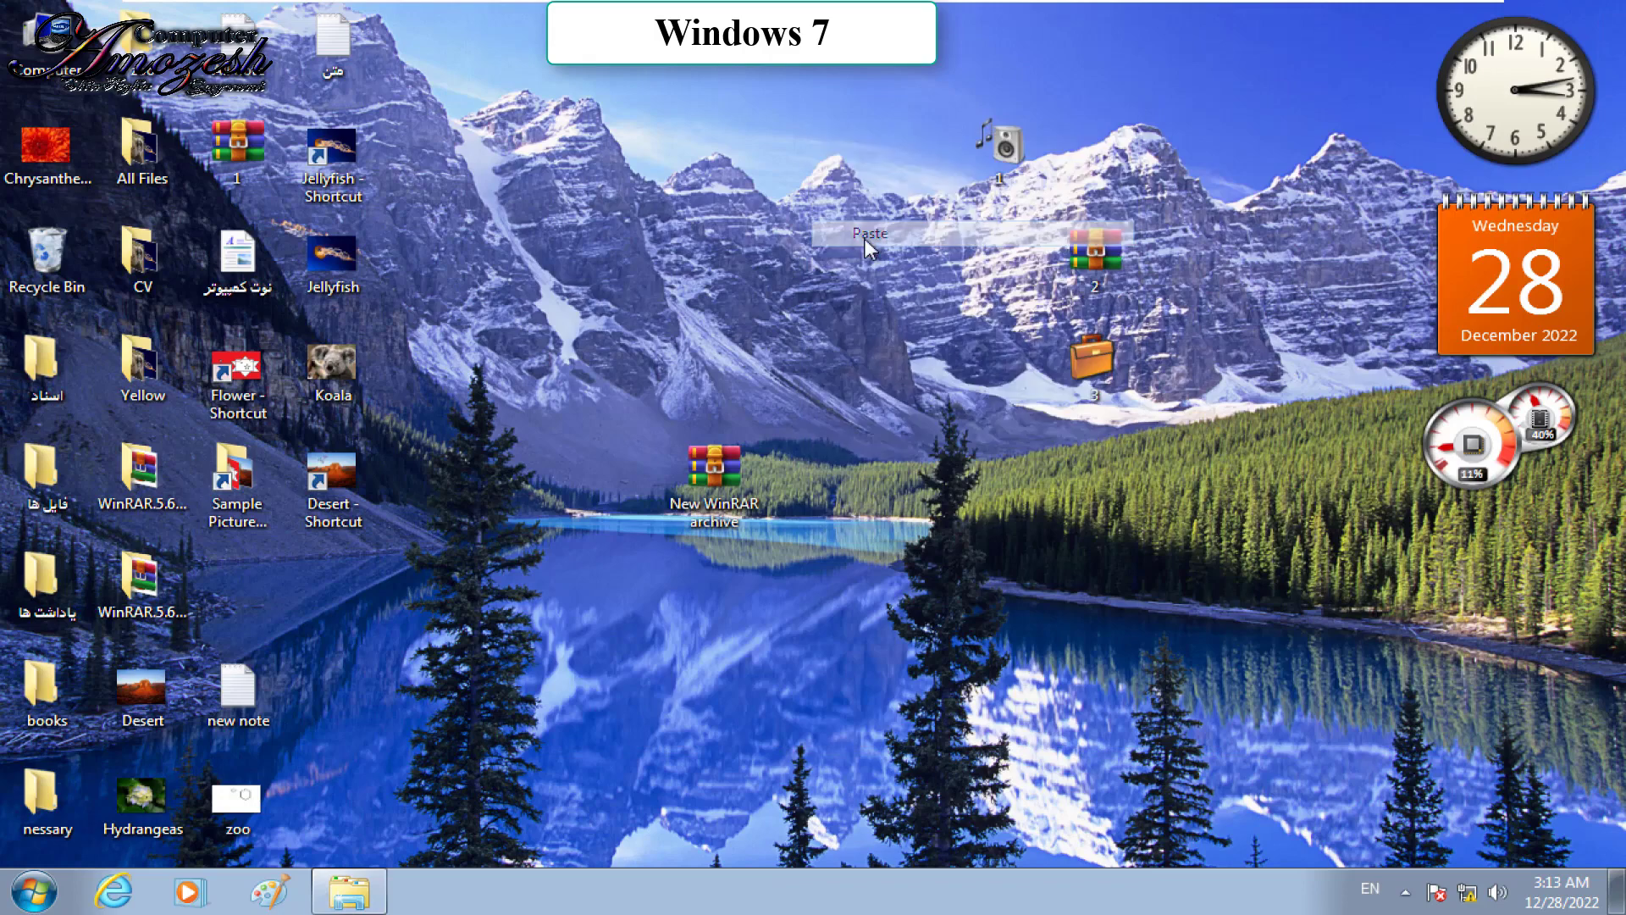
right_click(1007, 150)
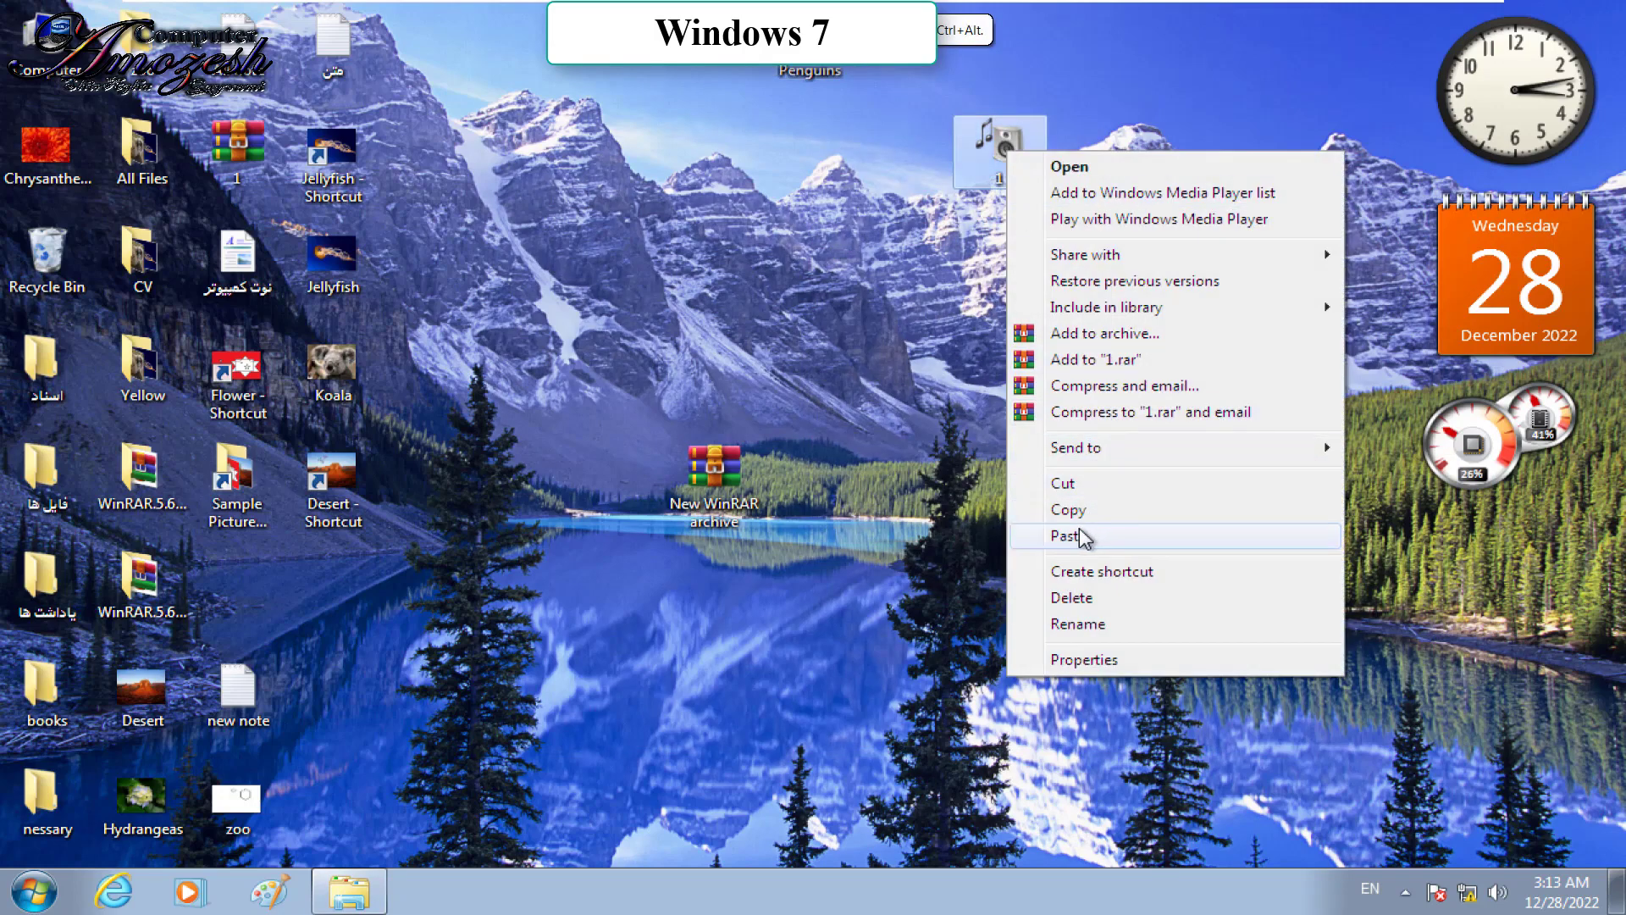
click(1085, 533)
double_click(1003, 123)
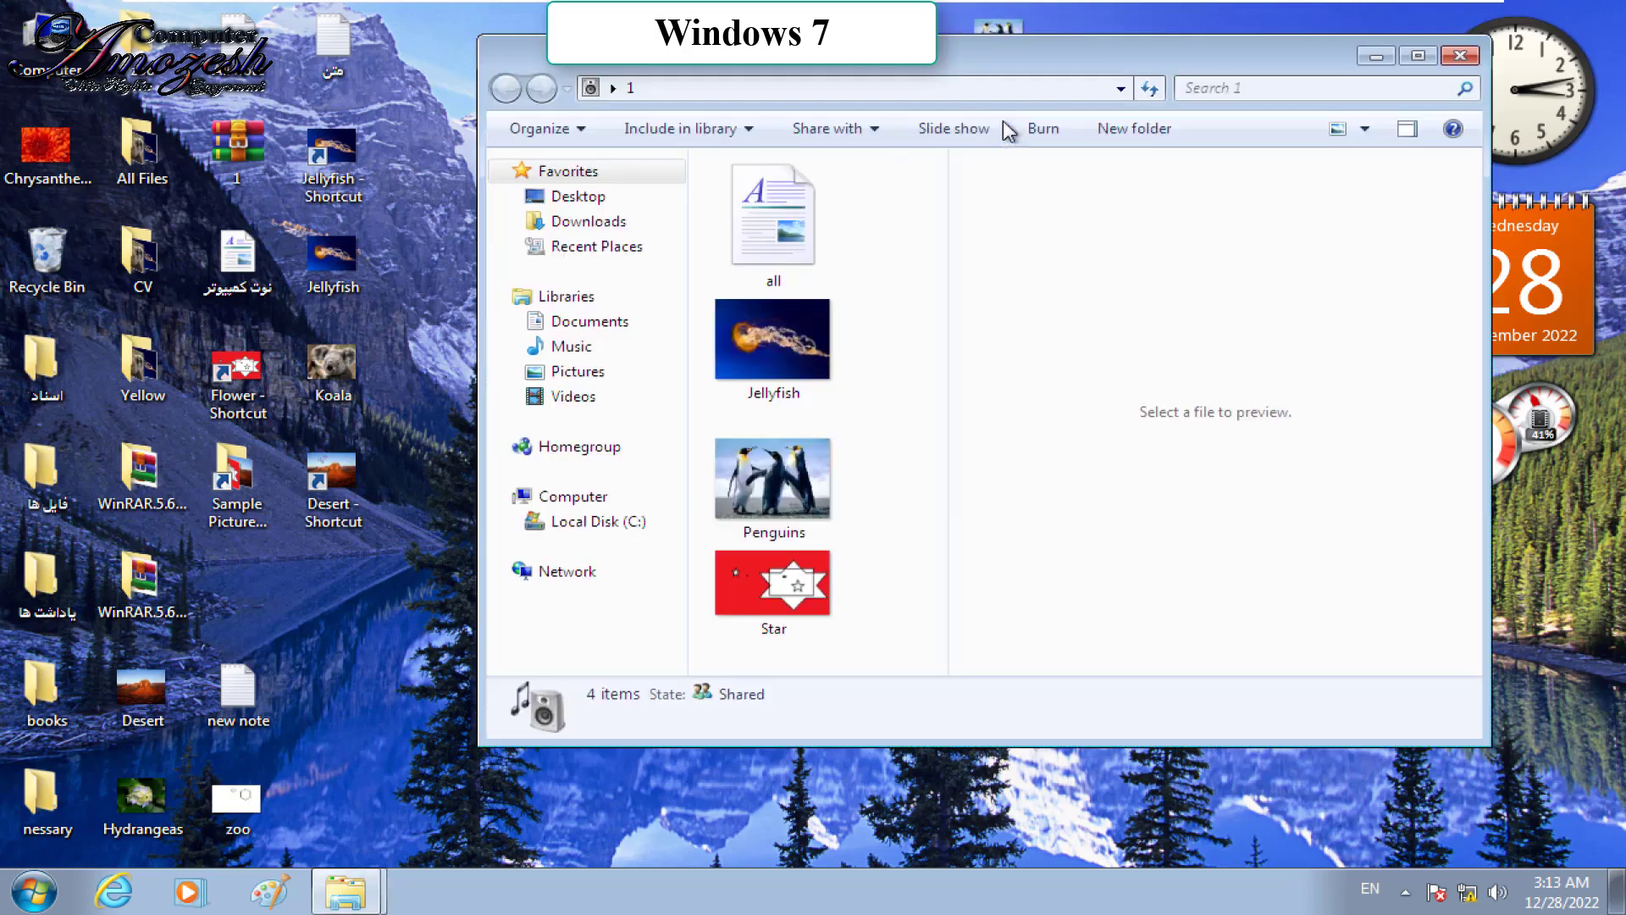
click(1462, 56)
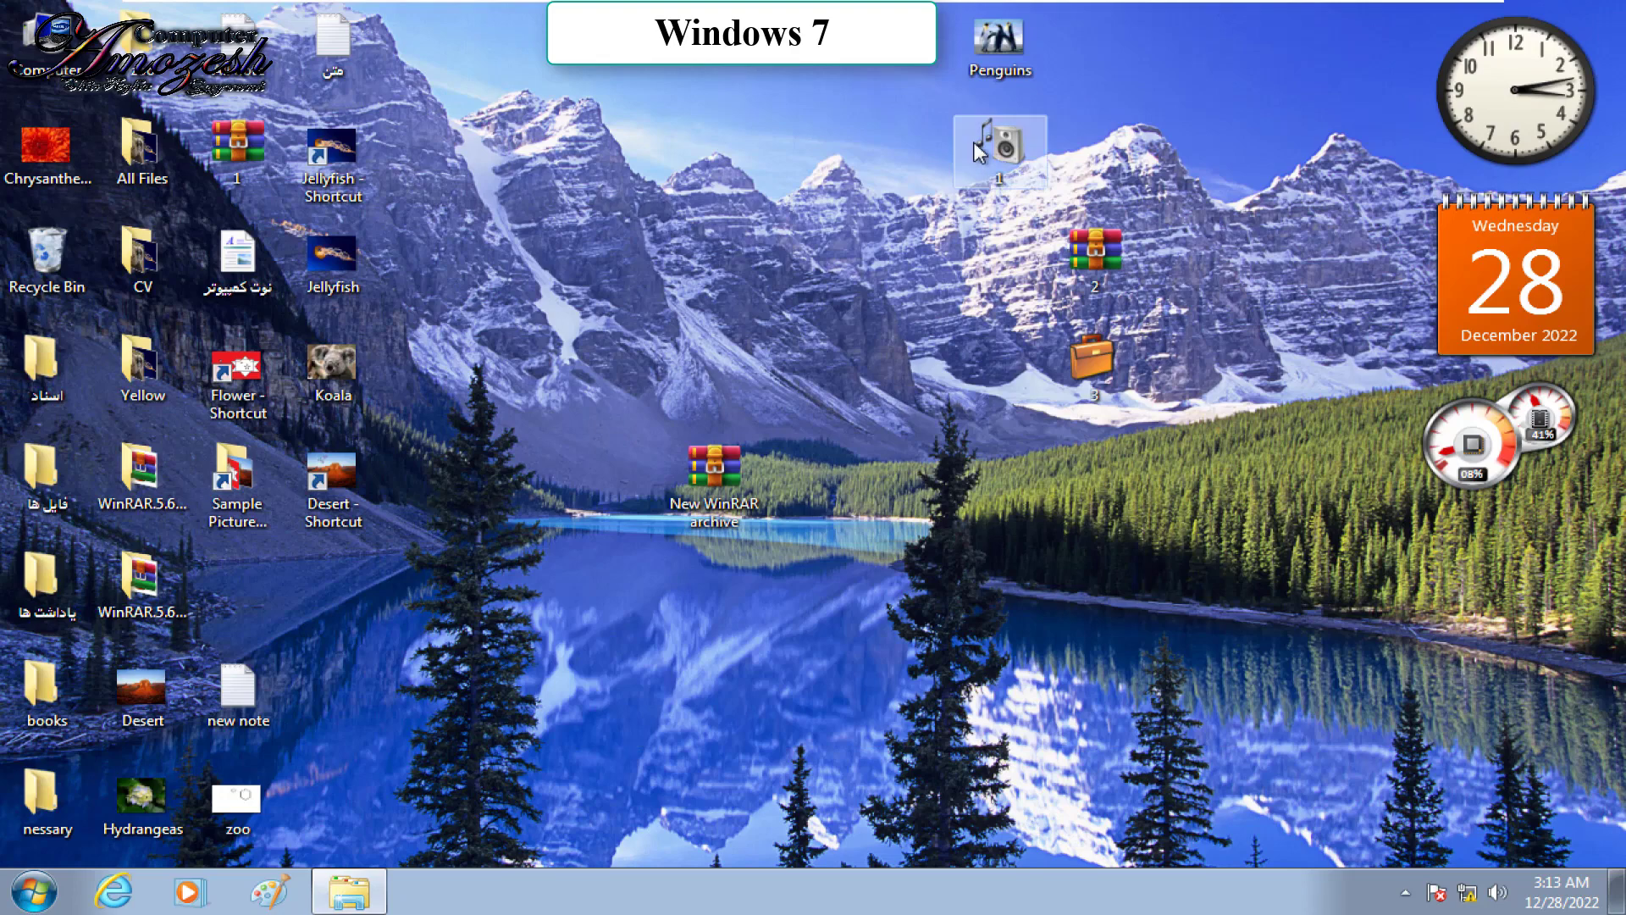
Step: Create a desktop shortcut to item 1 and open the Documents library from Start
right_click(975, 144)
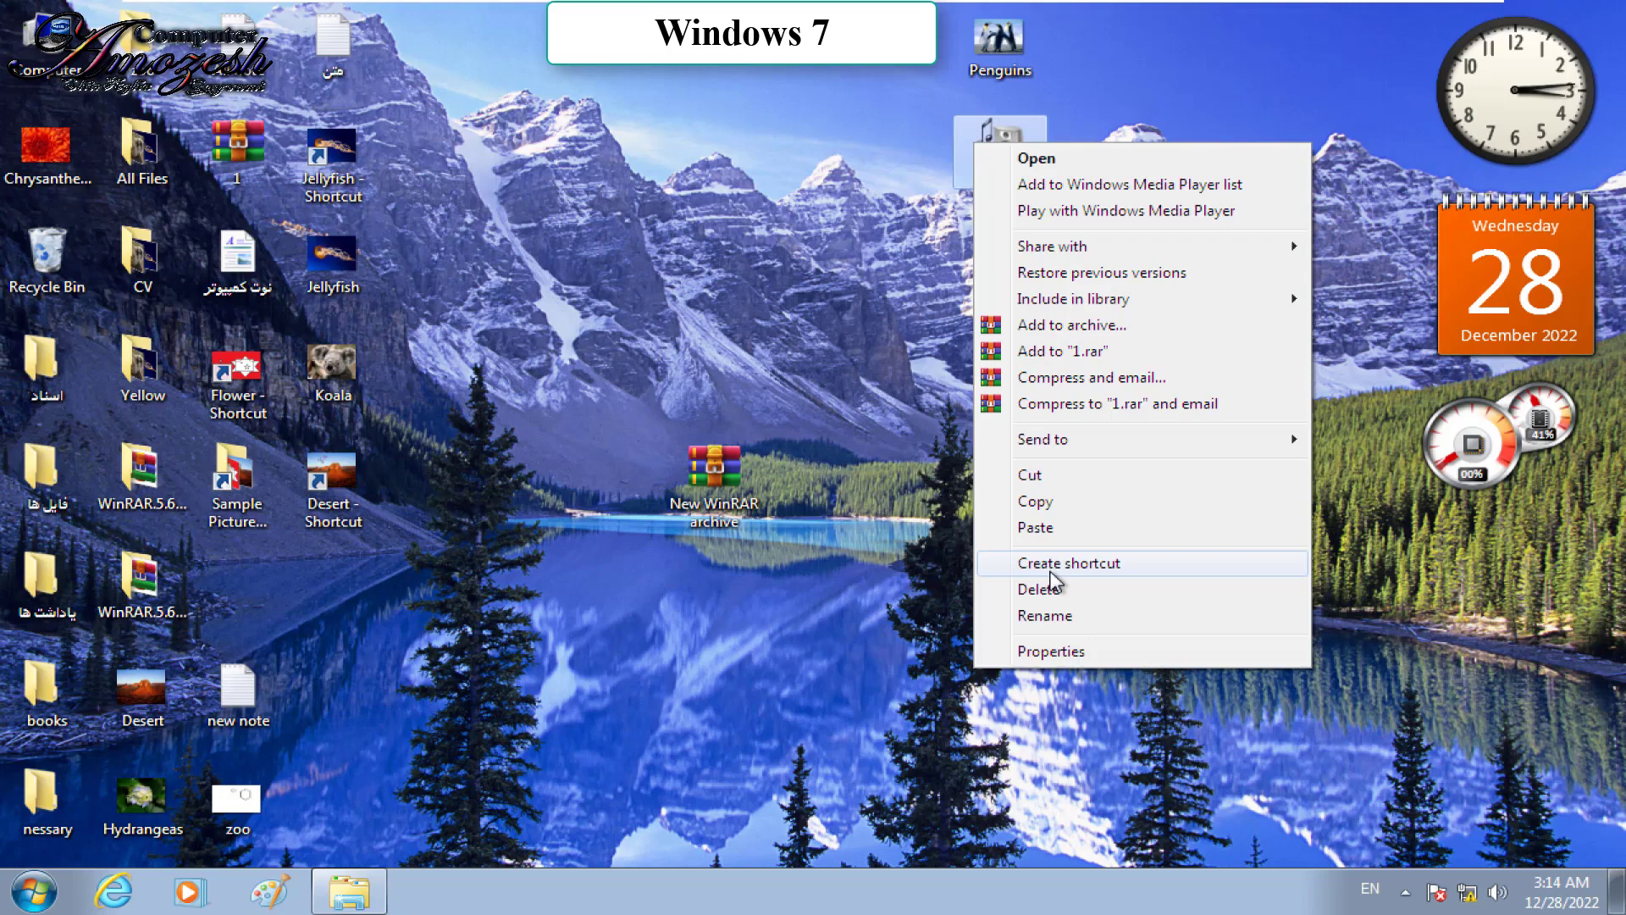
click(1050, 567)
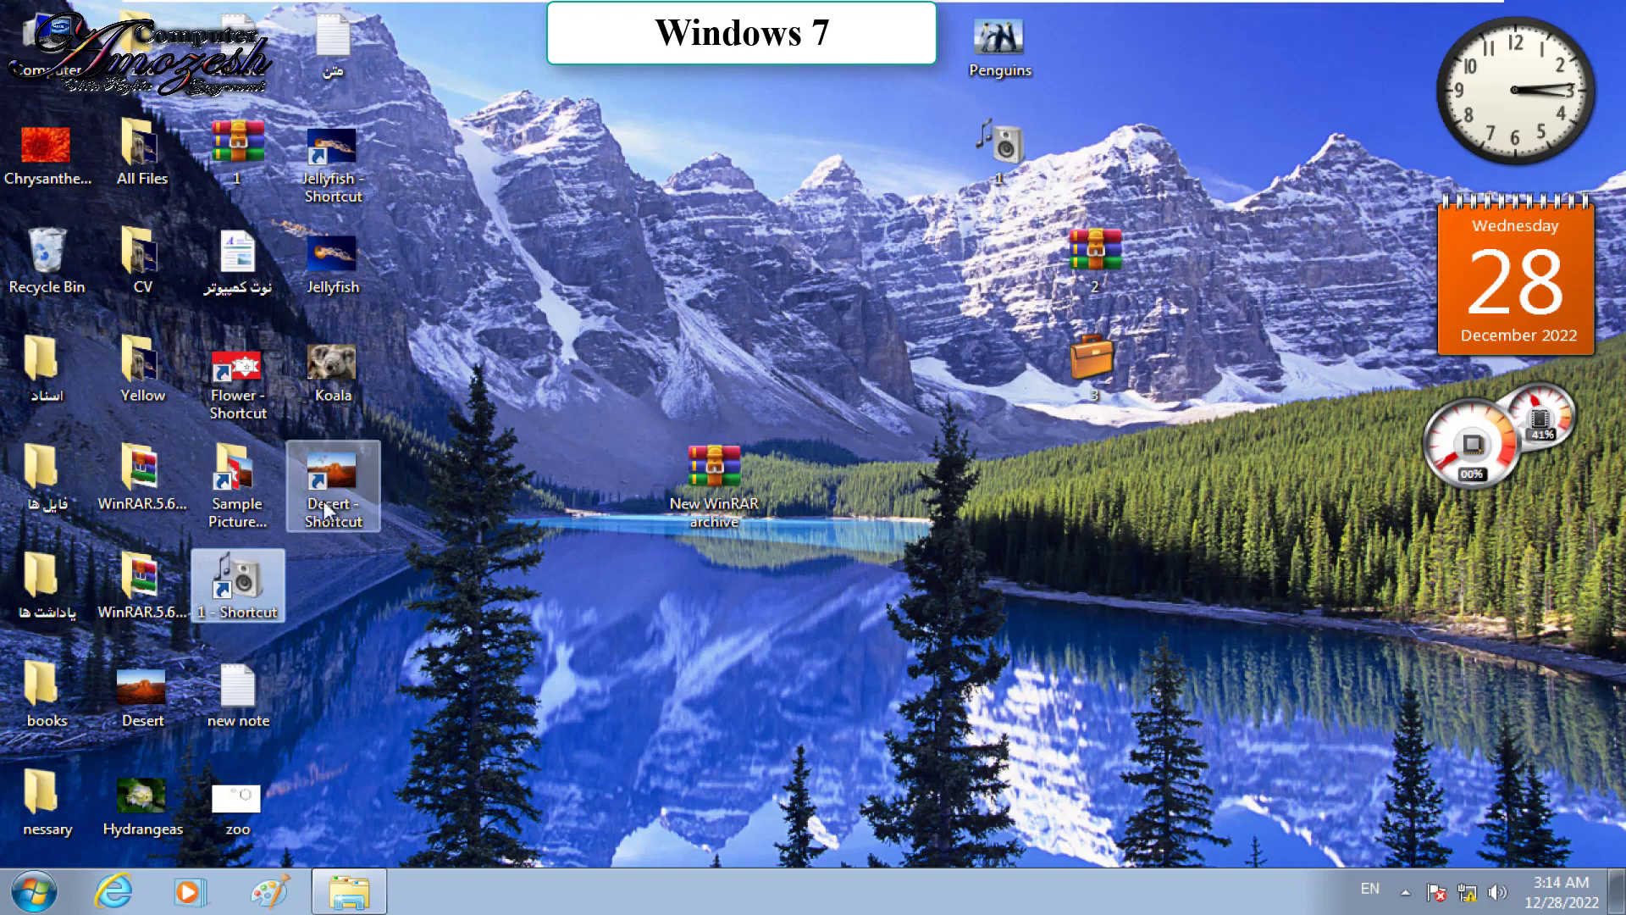
click(34, 891)
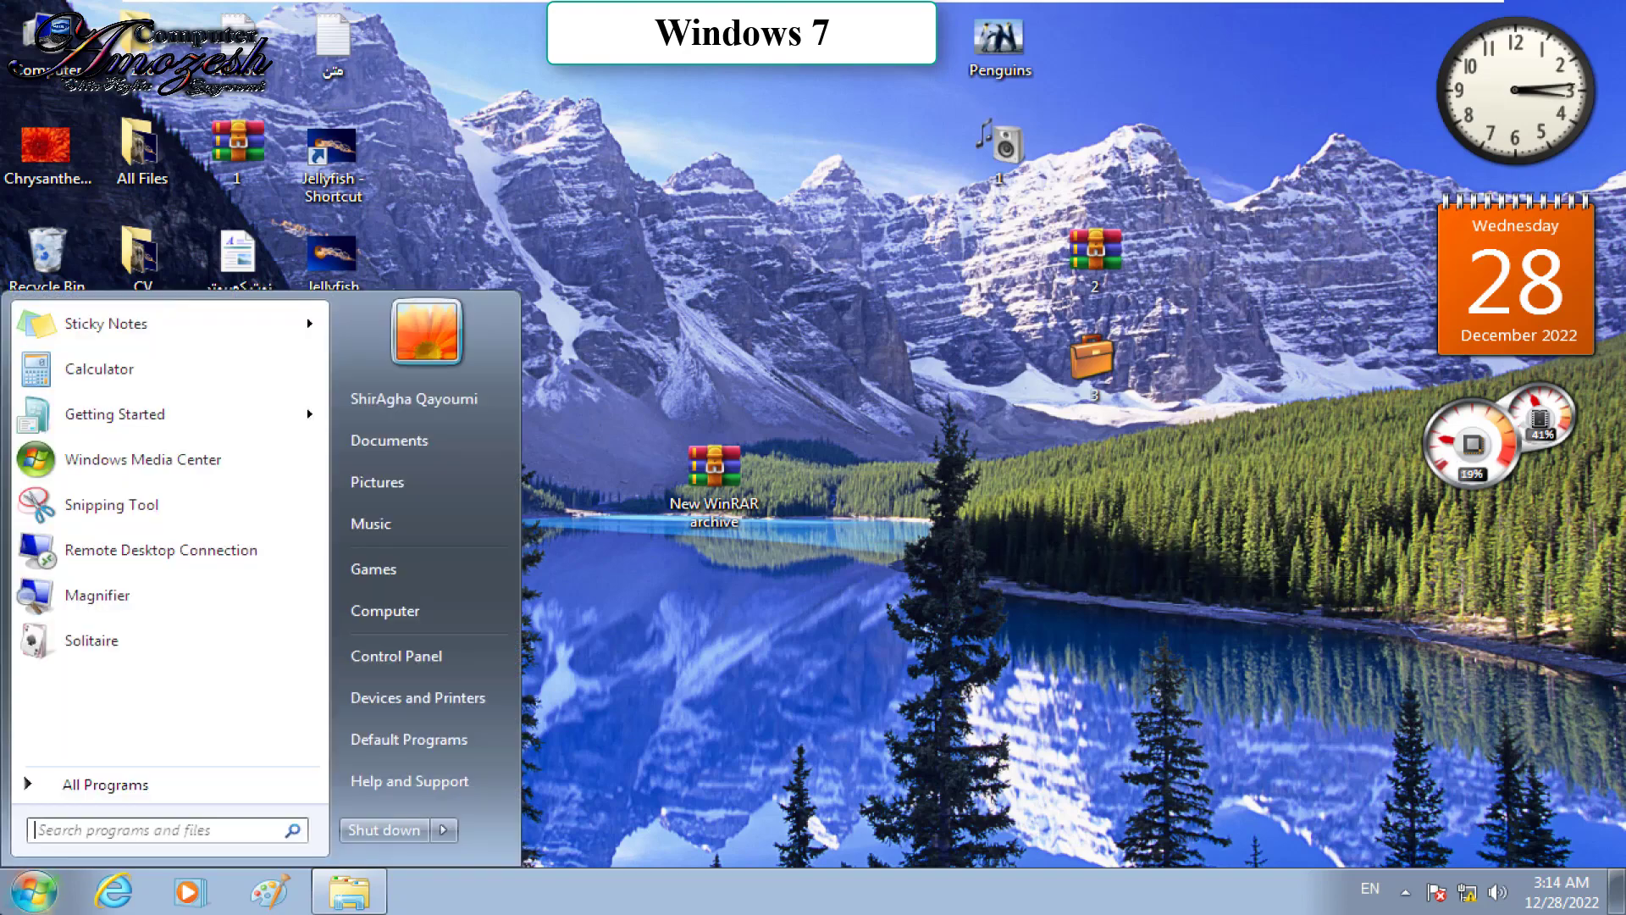
click(386, 434)
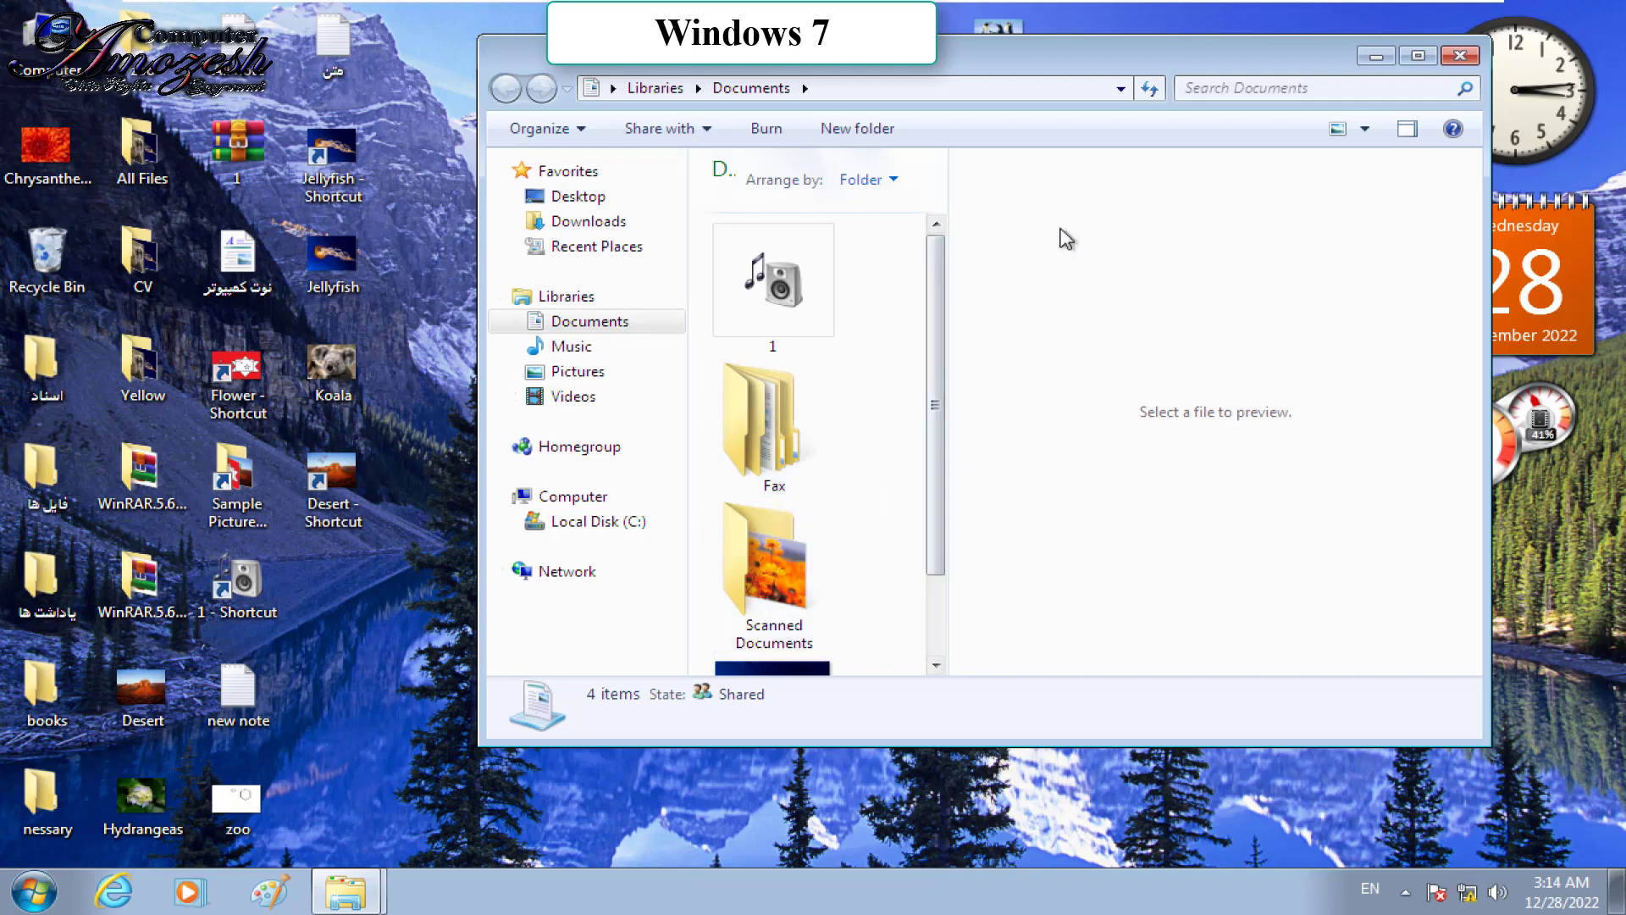
Step: Maximize the Documents window and create a shortcut to folder 1
click(1419, 55)
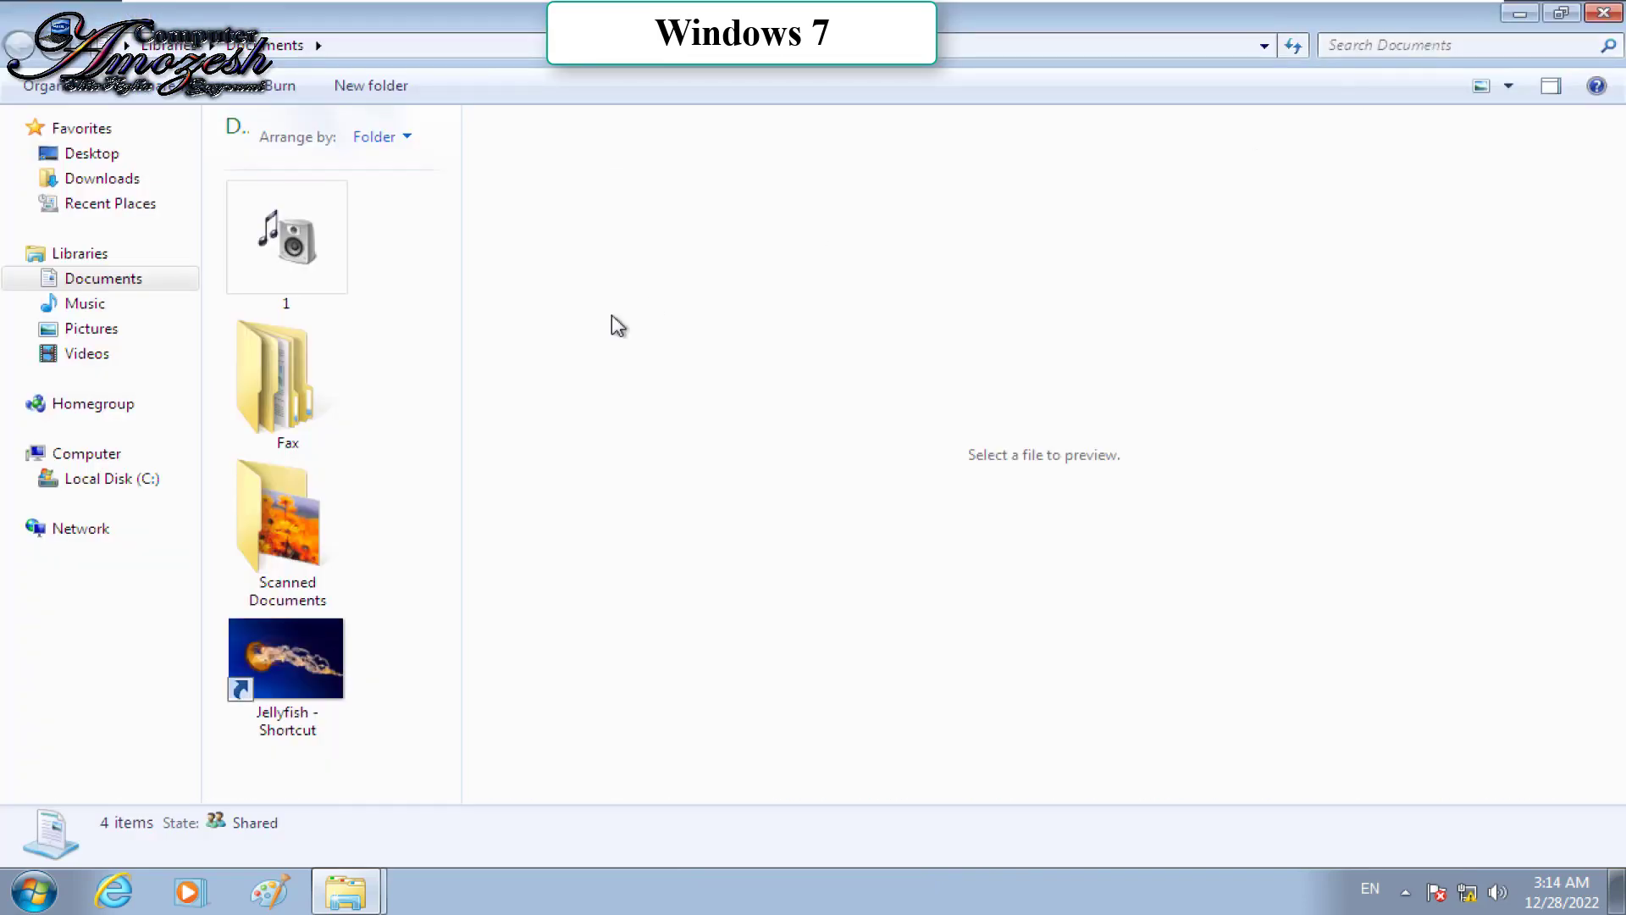
right_click(274, 212)
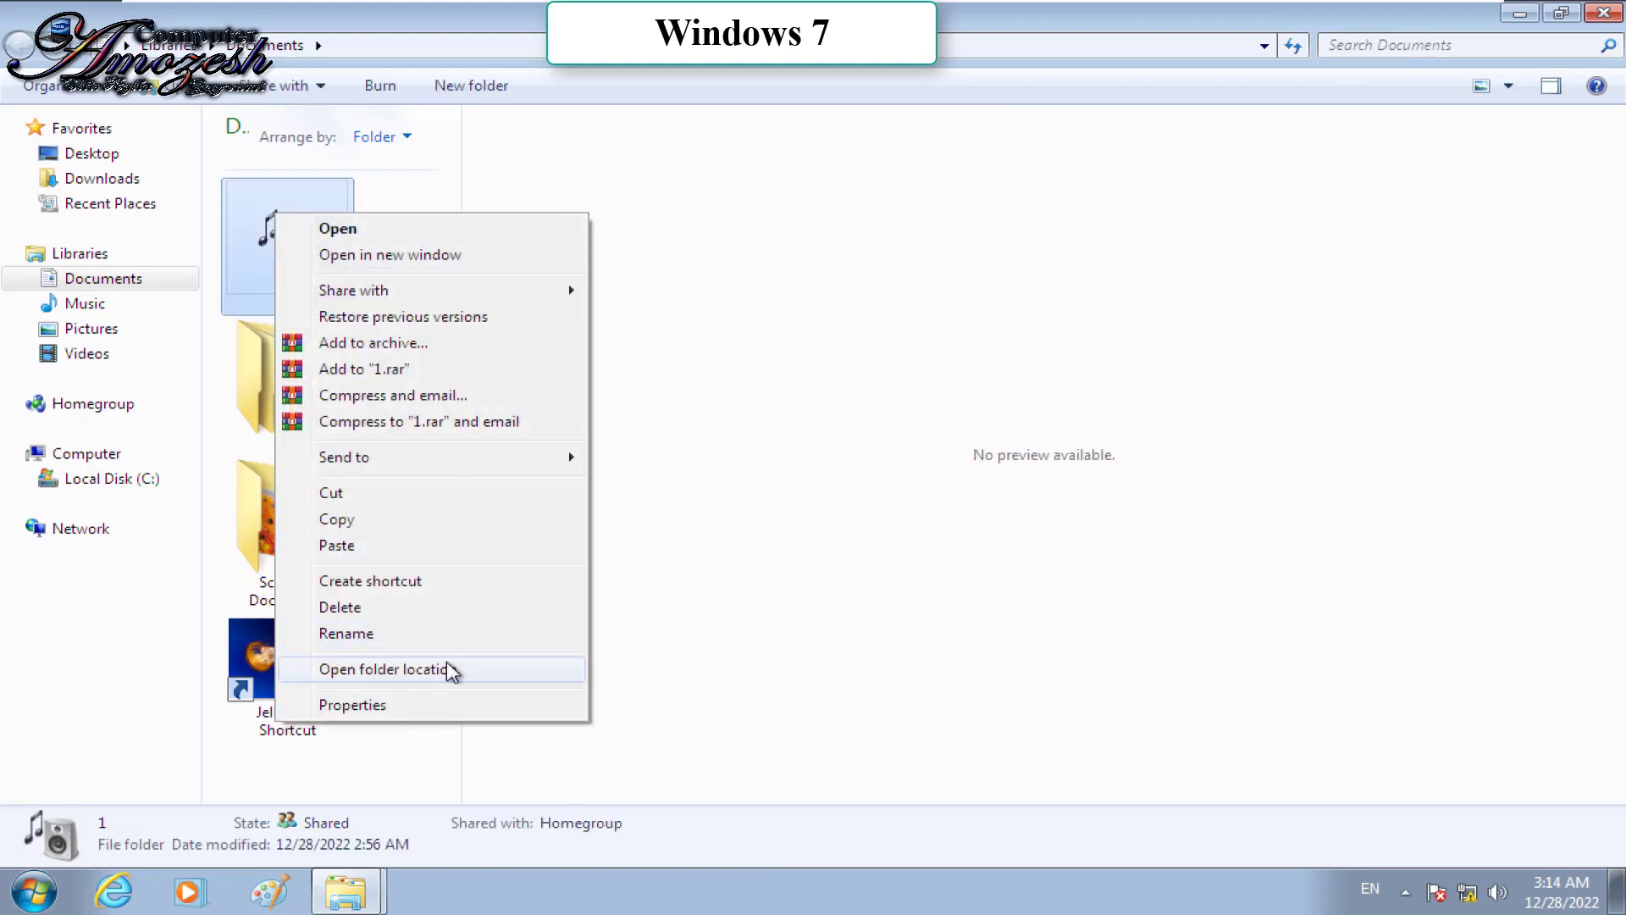
click(354, 587)
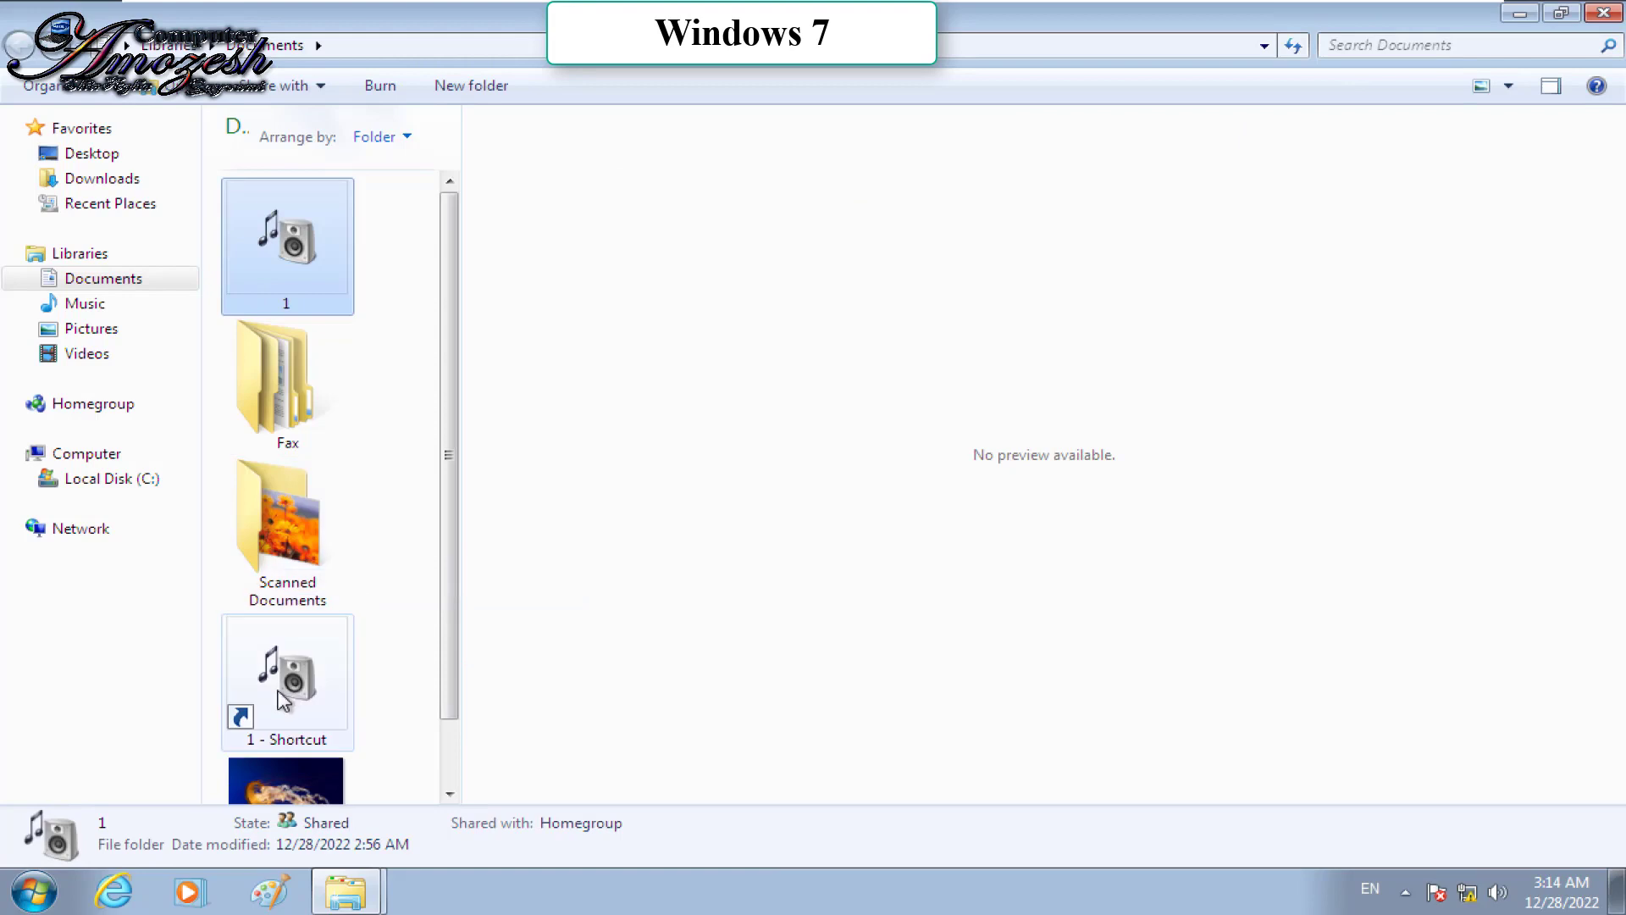
Step: Create a shortcut to the Star image inside folder 1
double_click(277, 230)
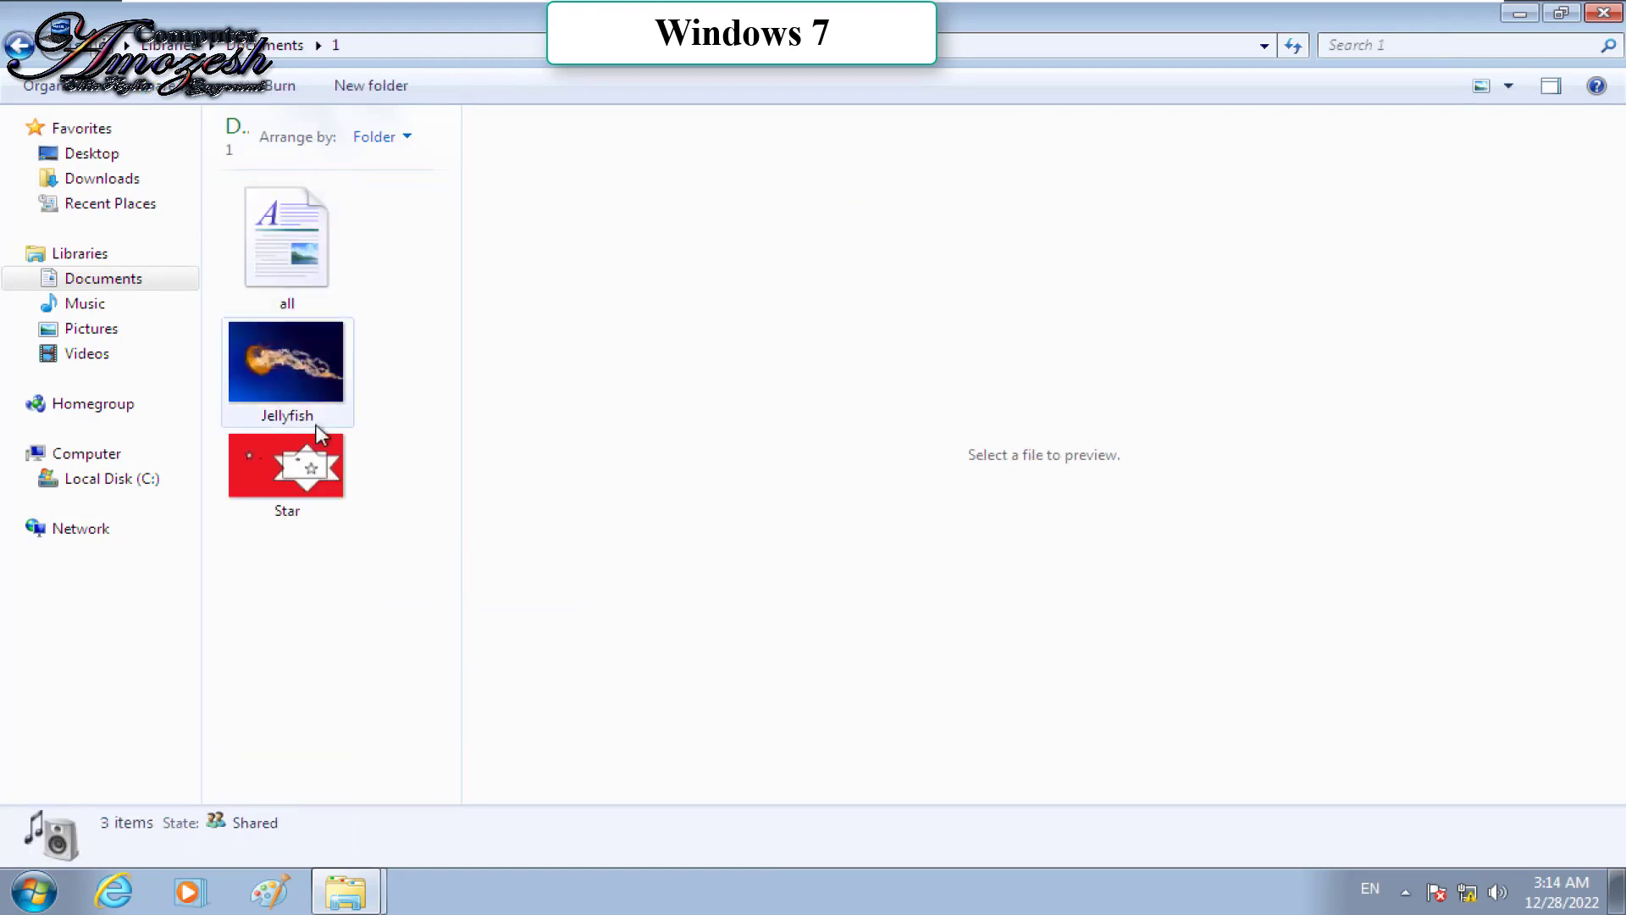
click(290, 468)
right_click(293, 470)
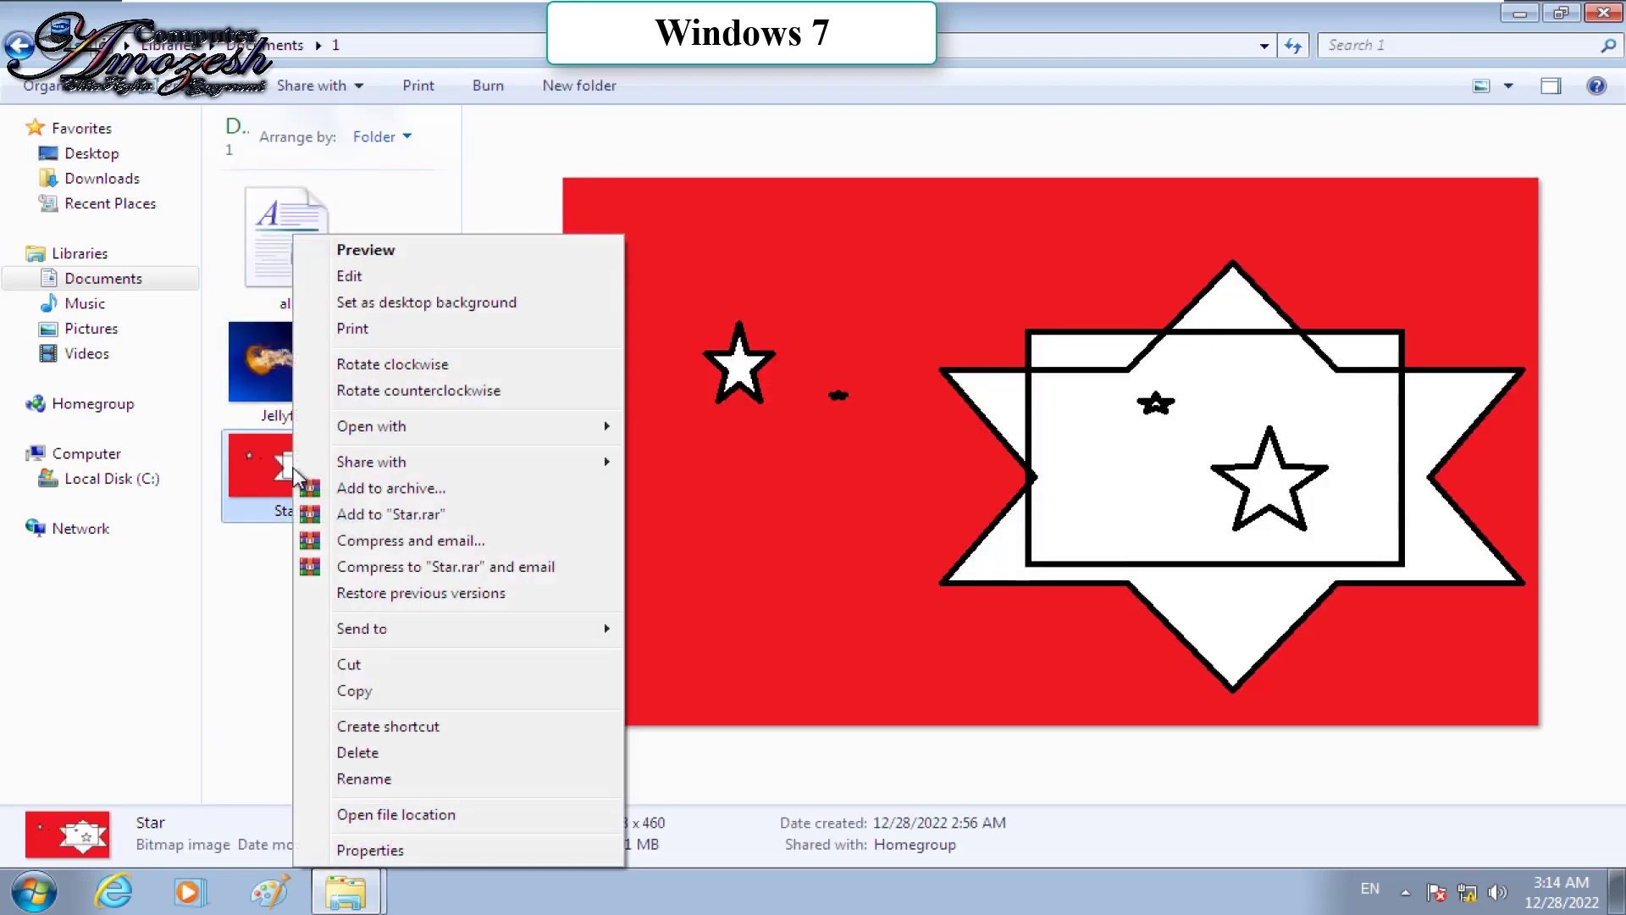
click(417, 731)
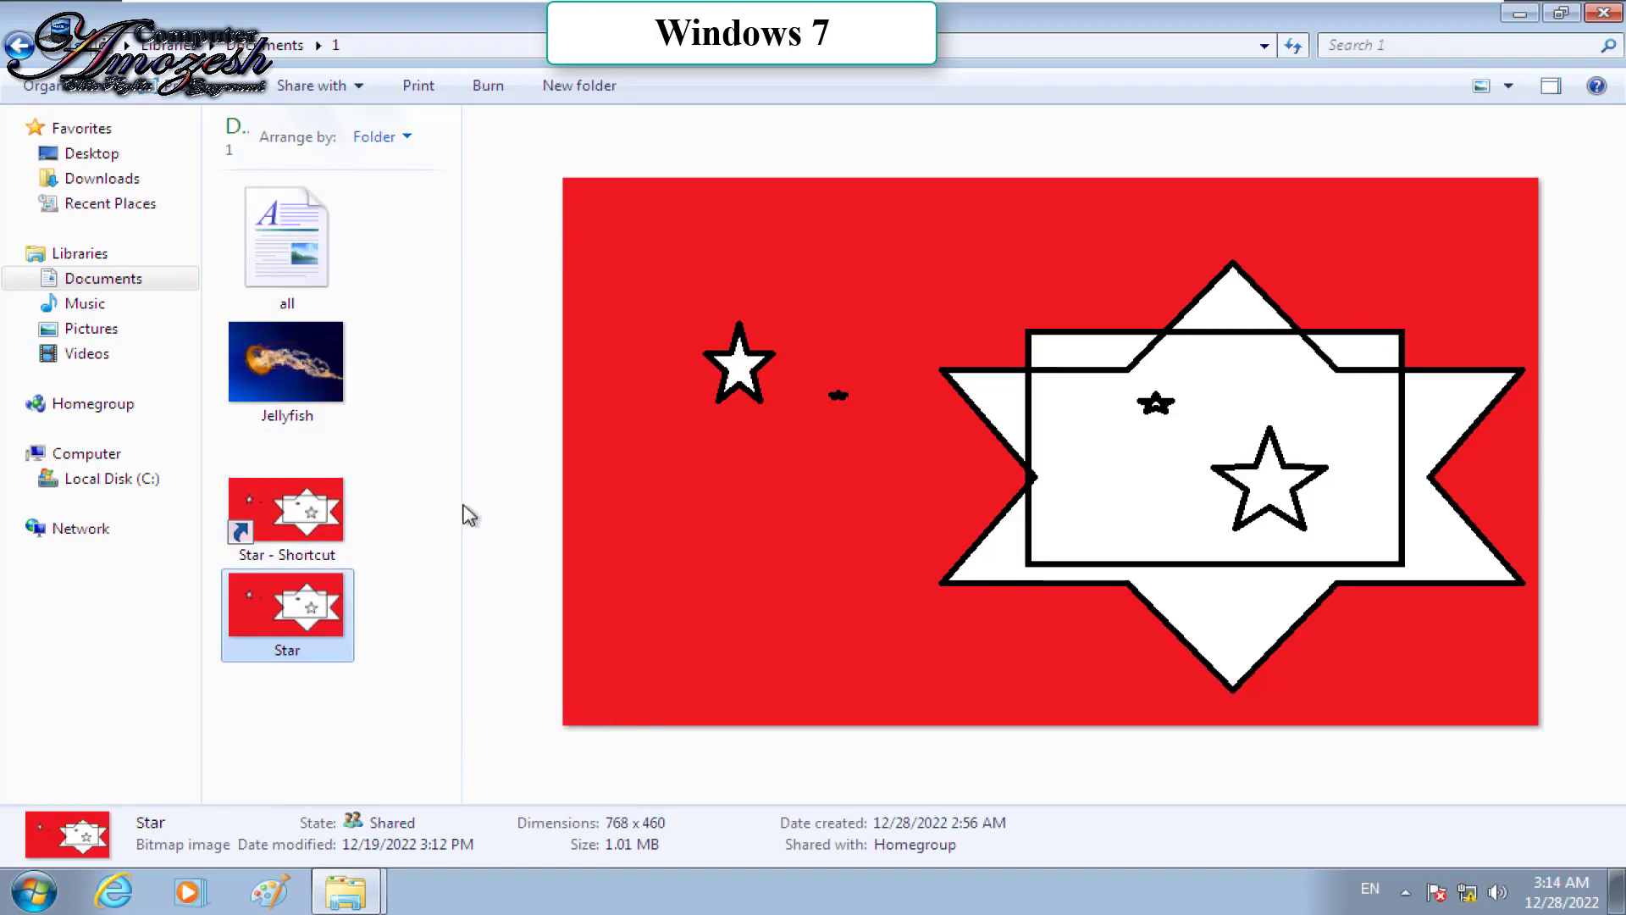
Step: Create a shortcut to the Jellyfish image via the Music library, then close the window
click(87, 303)
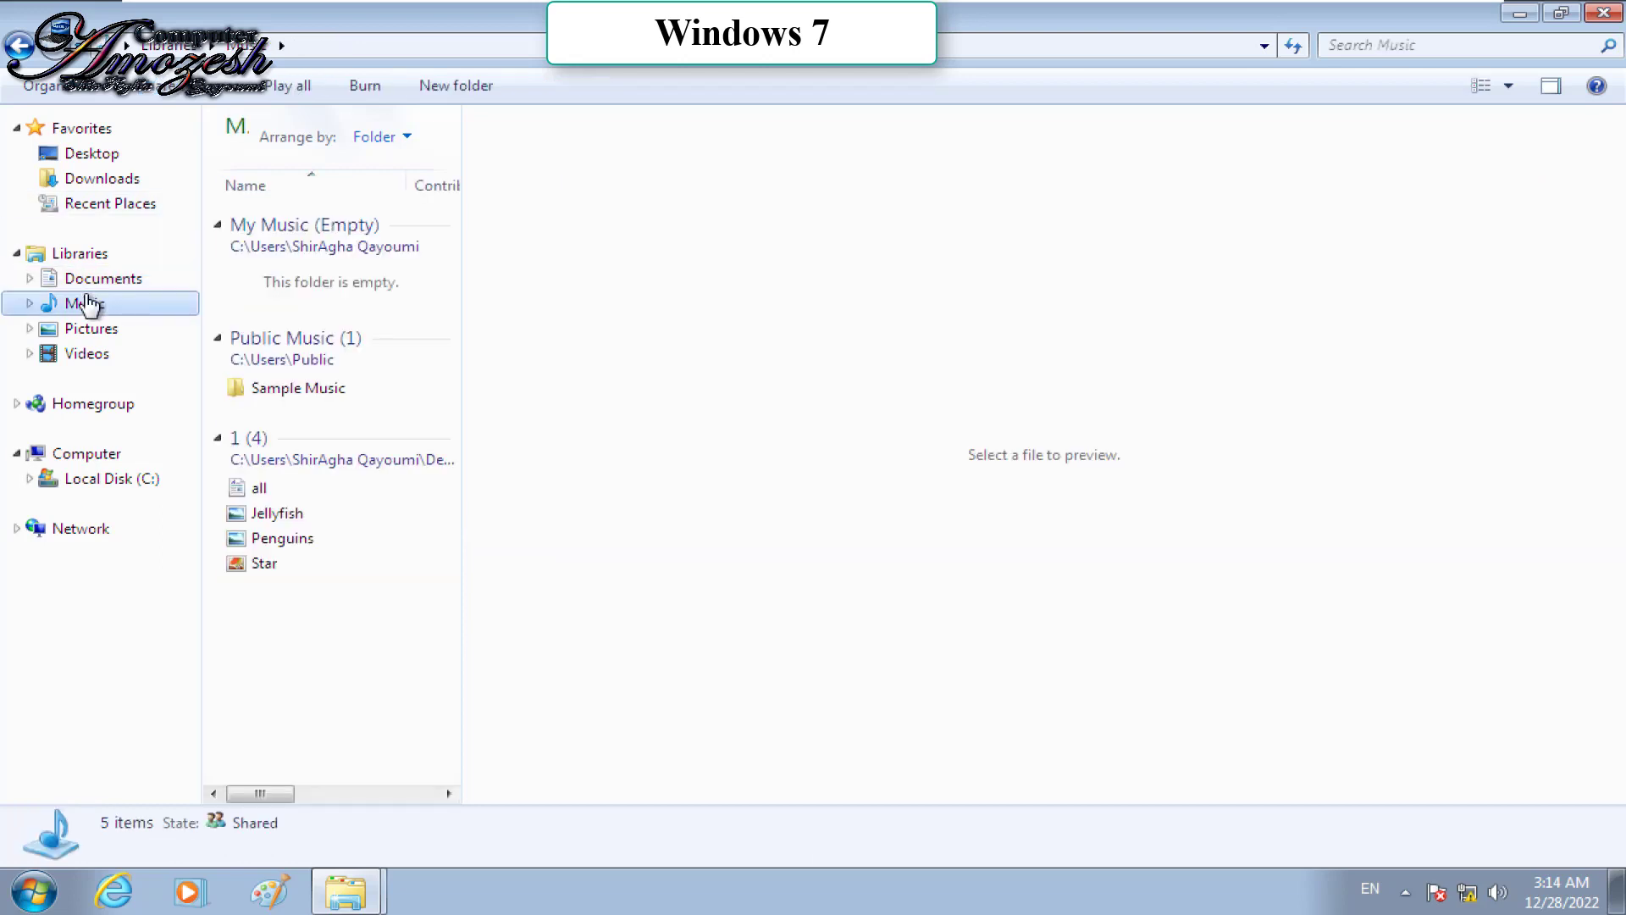
double_click(262, 513)
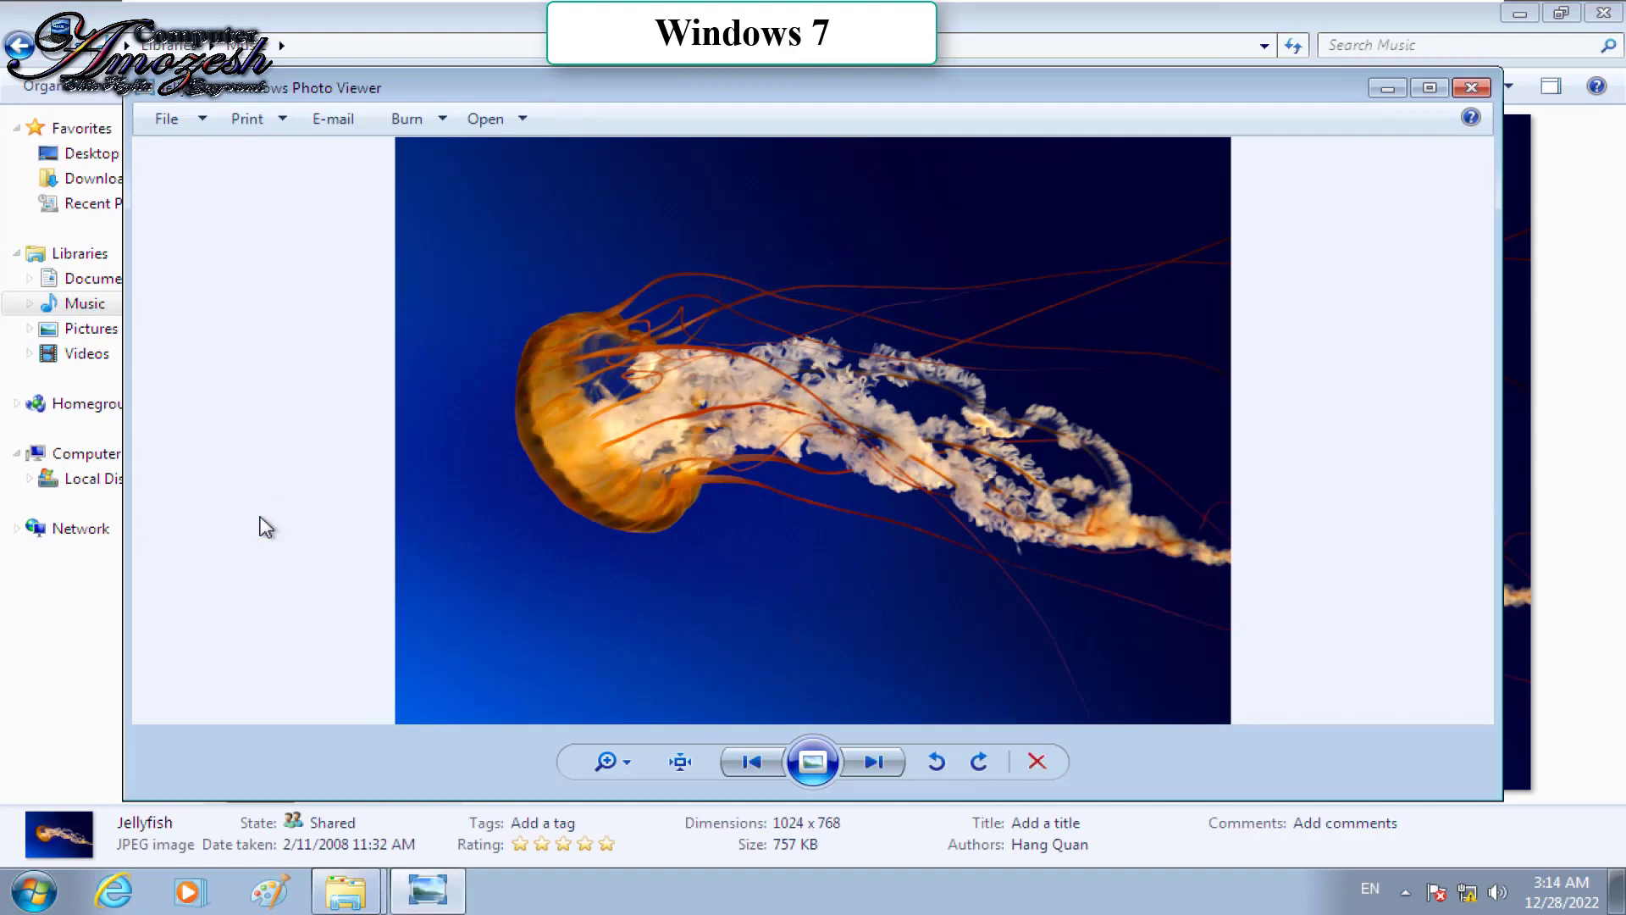
right_click(324, 513)
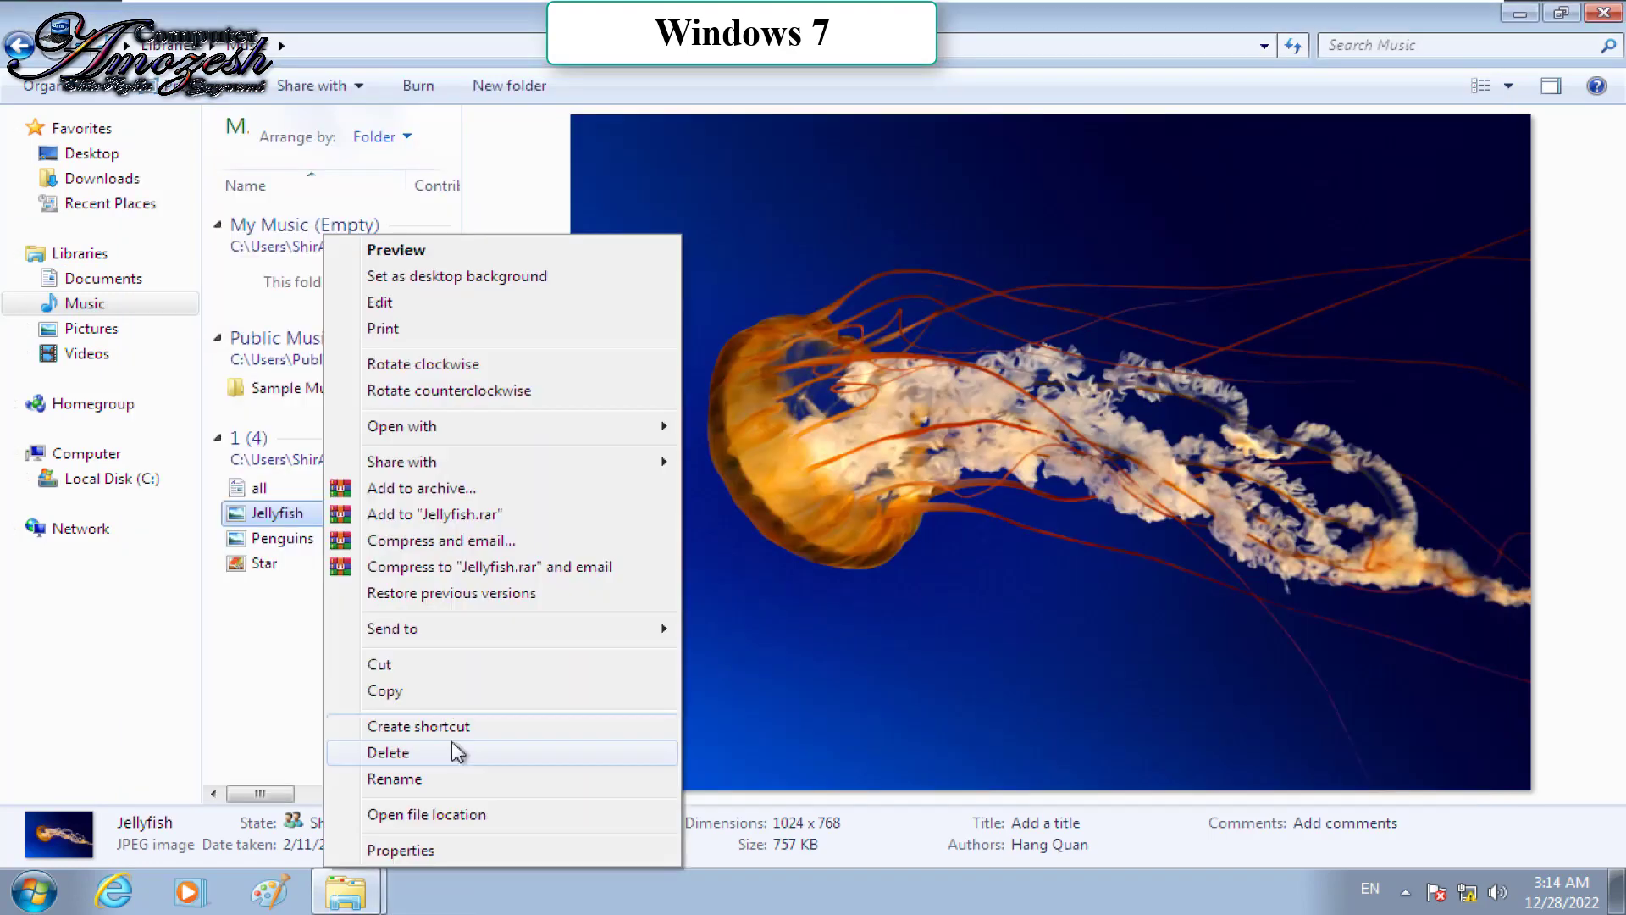
click(421, 726)
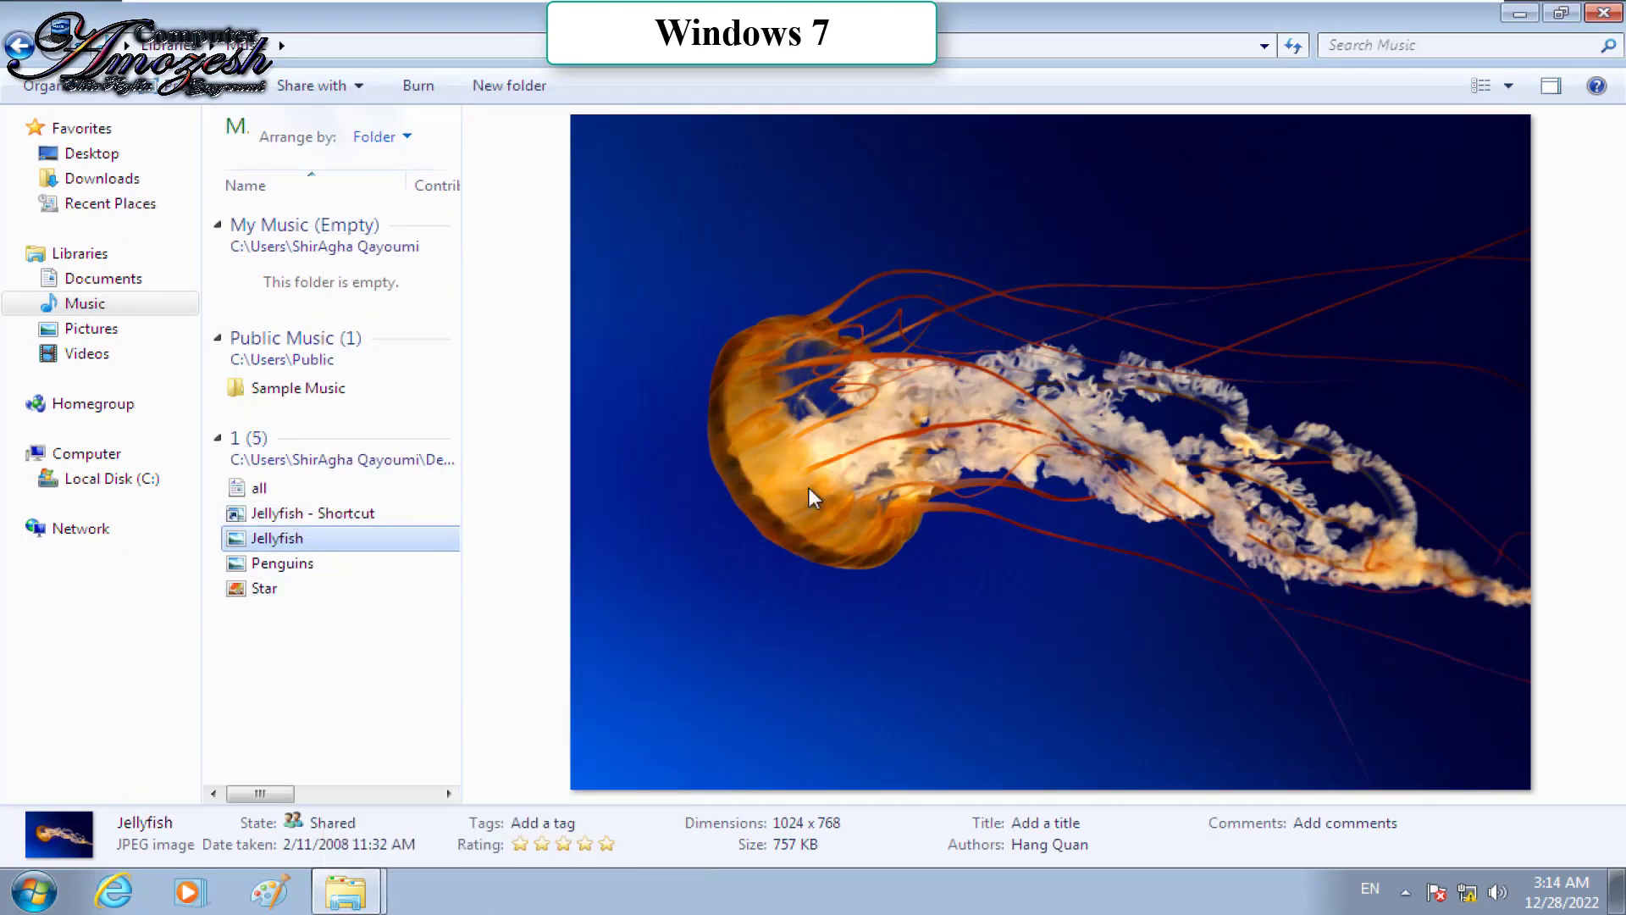
key(ctrl+alt)
click(1616, 14)
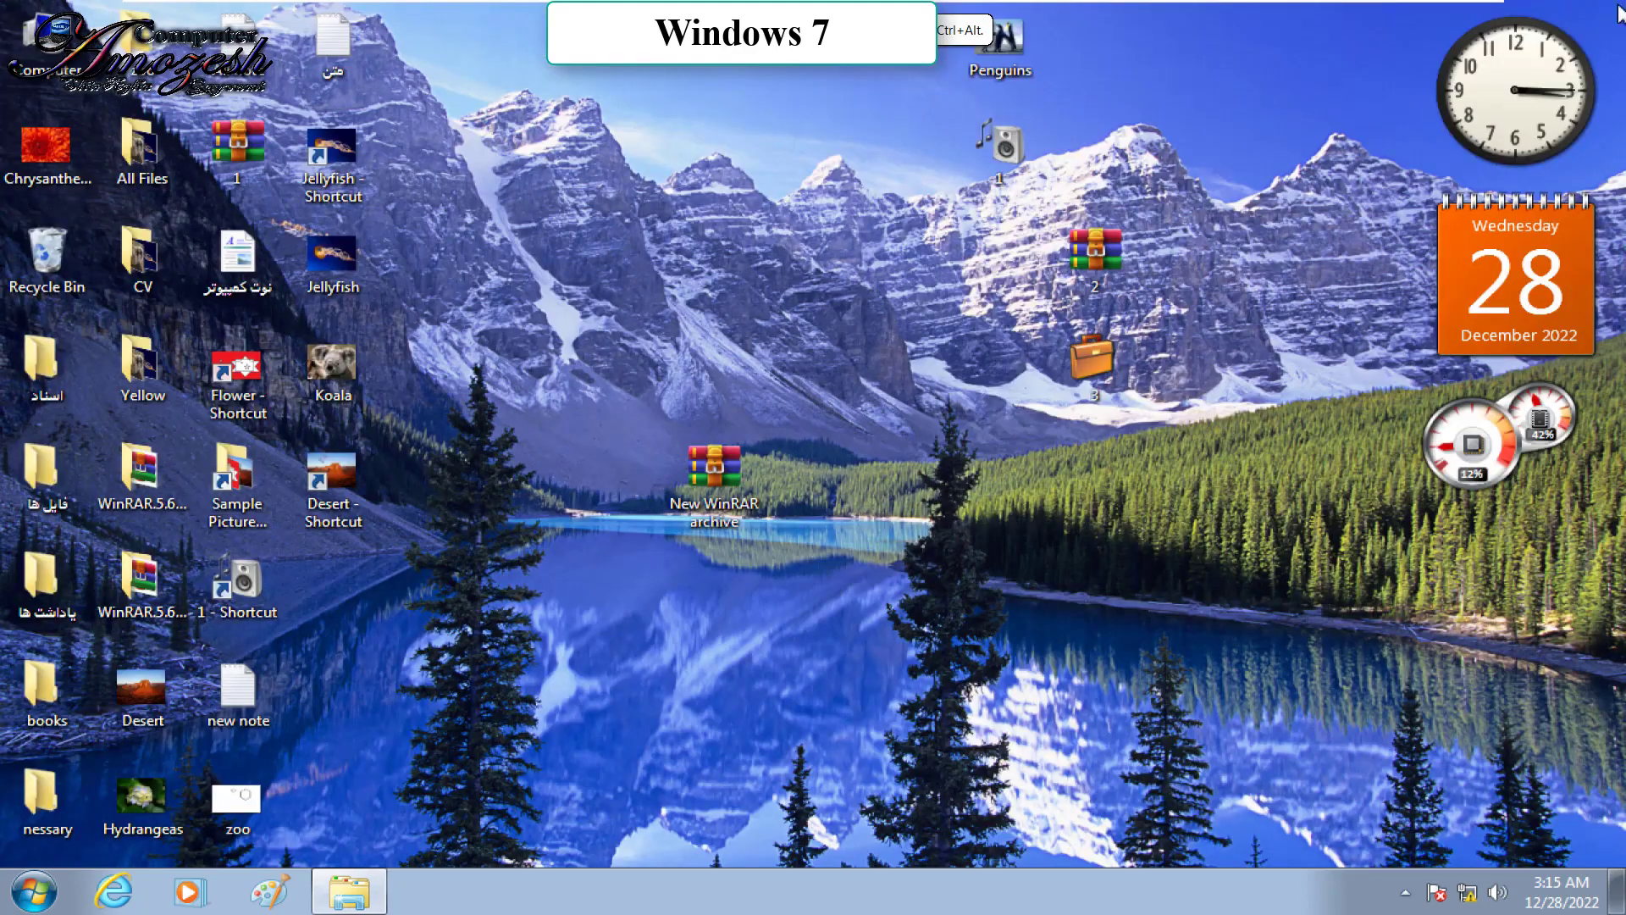
Step: Delete desktop folder 1 after one cancelled try, accepting the sharing warning, then open the Recycle Bin
right_click(994, 142)
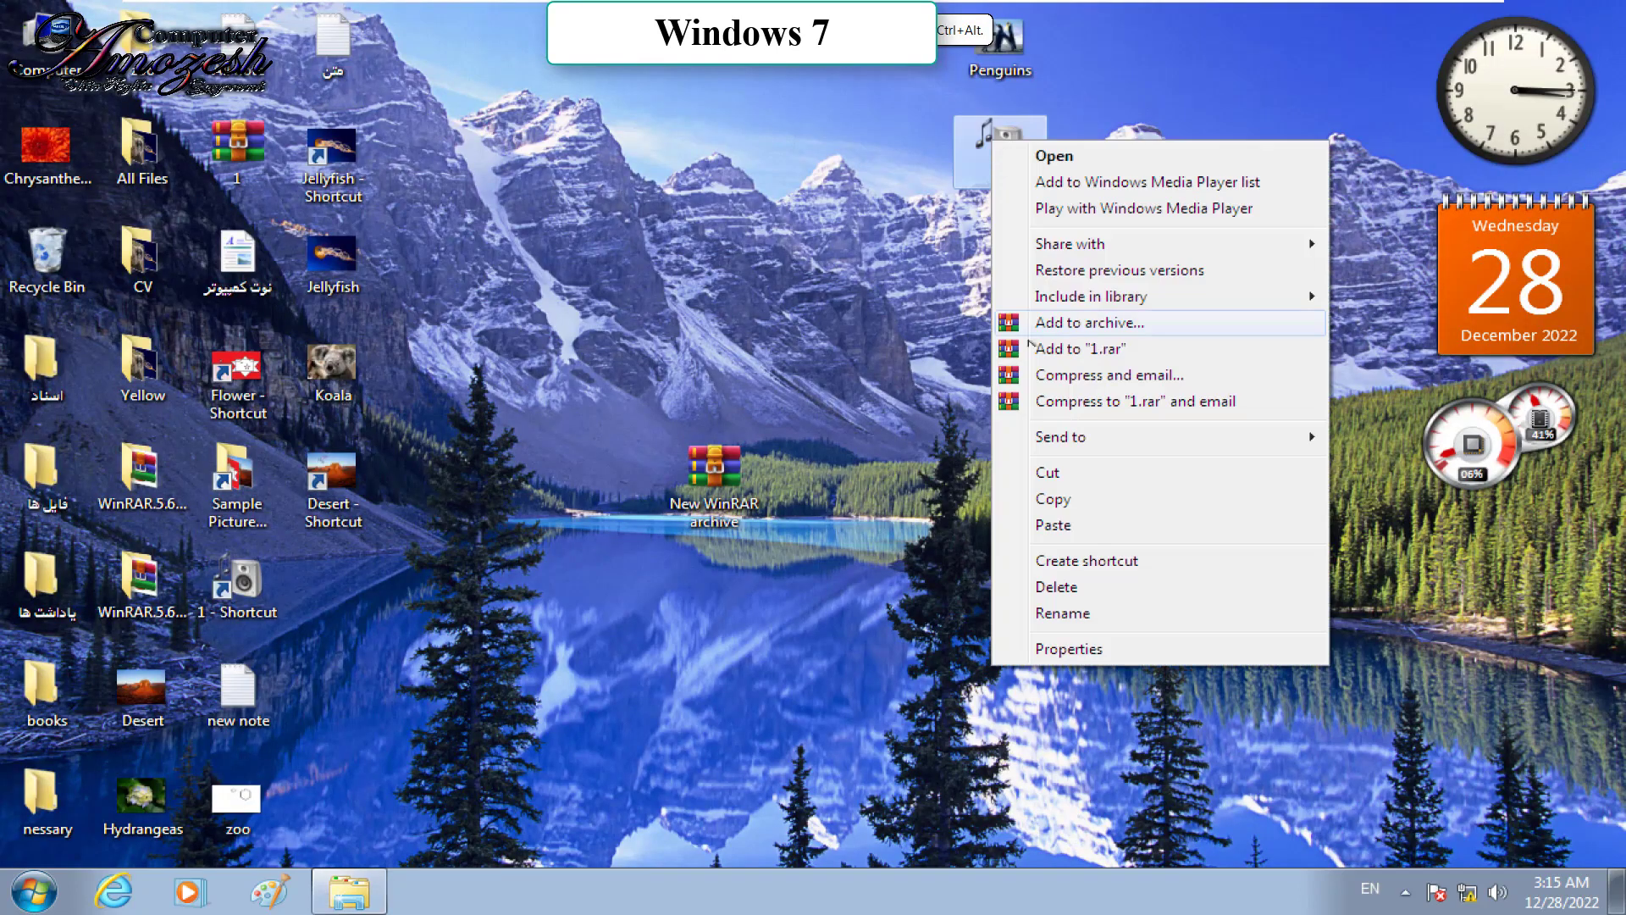
click(1066, 588)
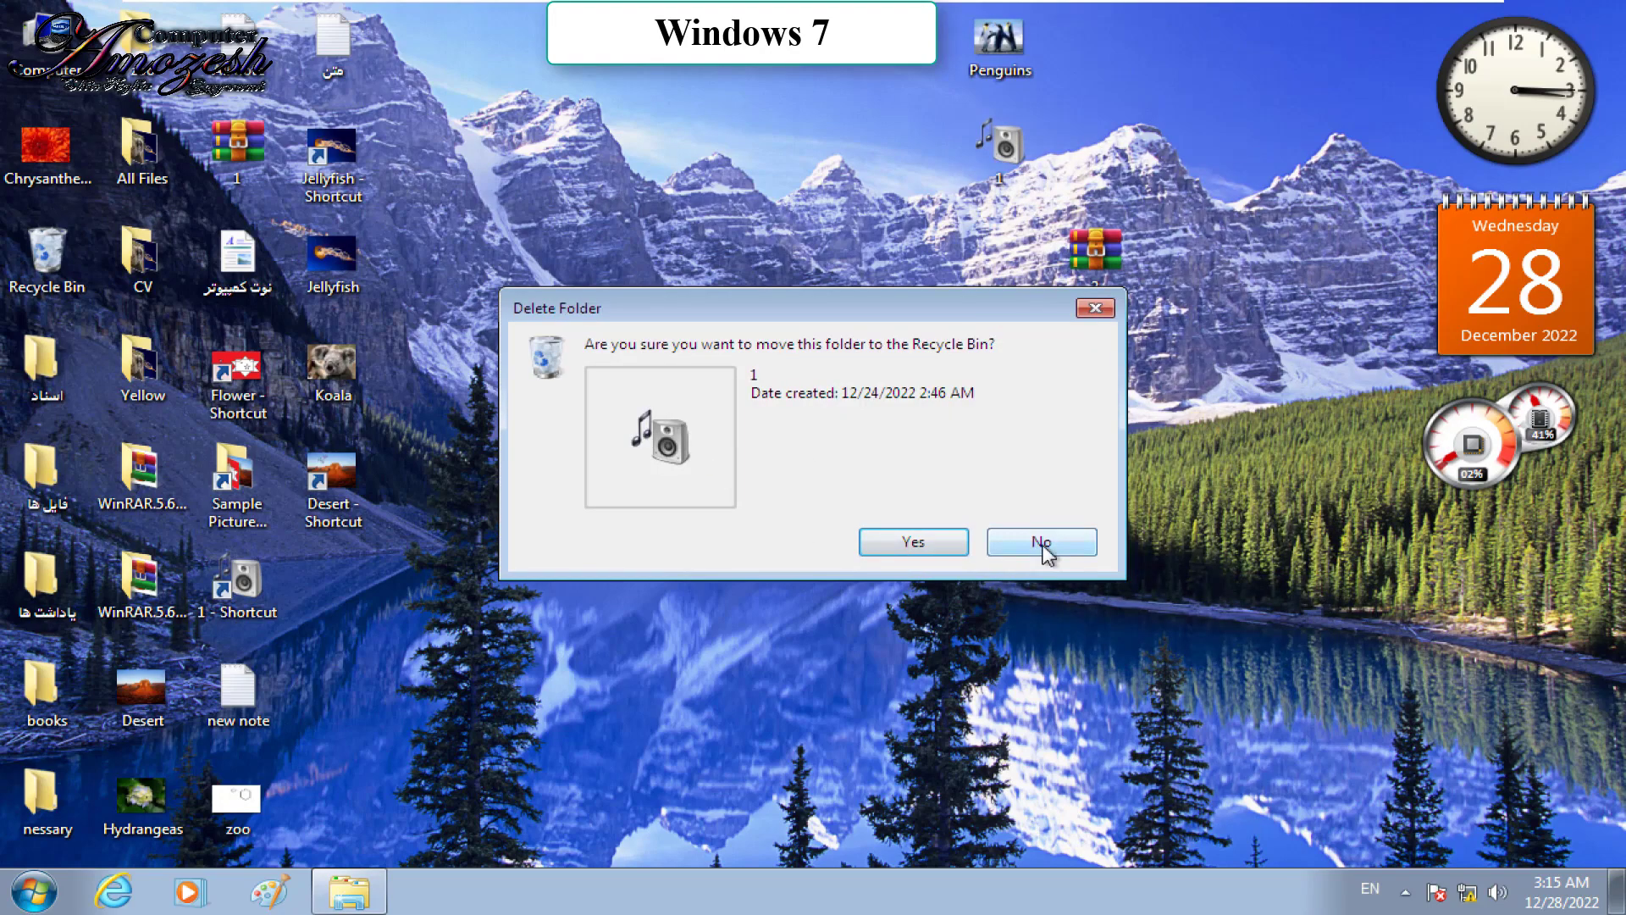
click(1041, 542)
right_click(1002, 150)
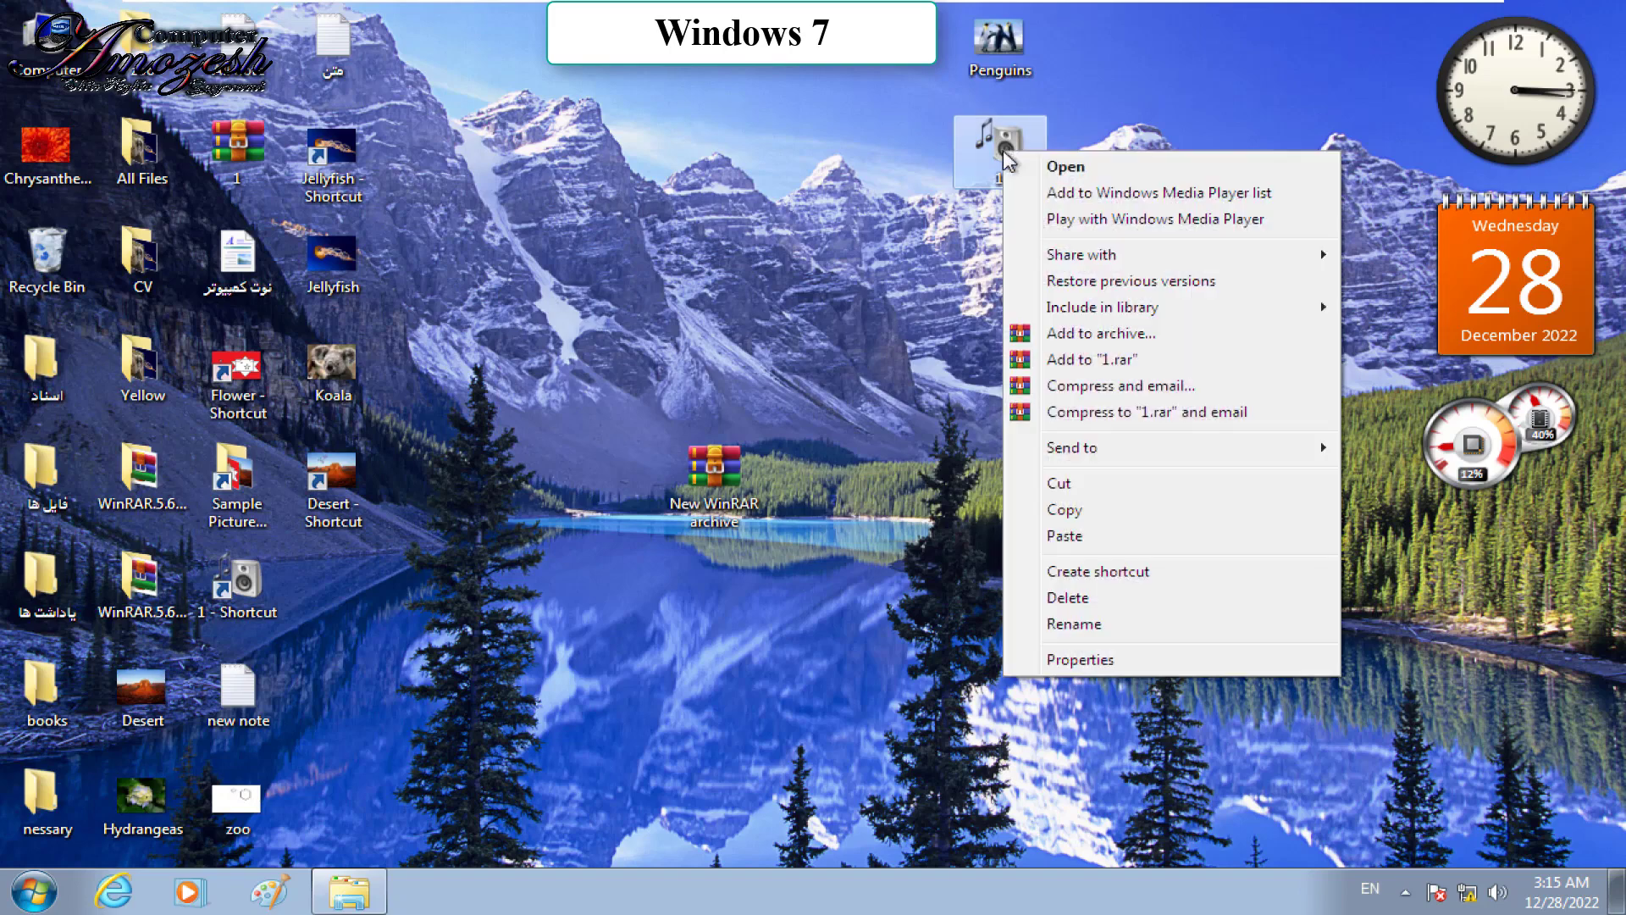
click(1066, 593)
click(914, 543)
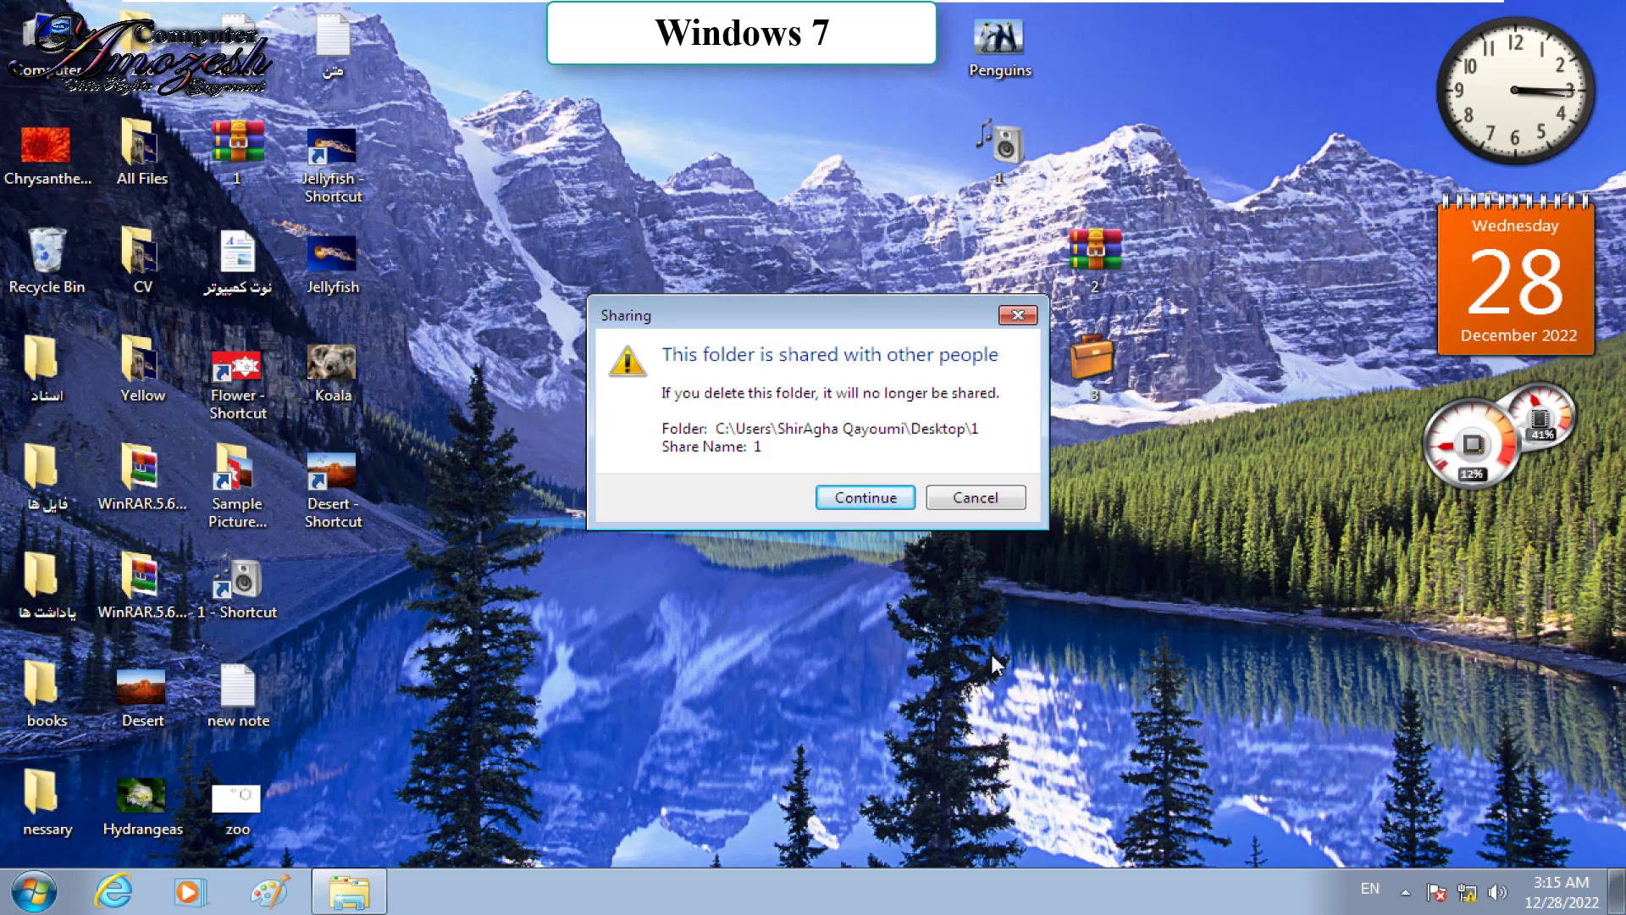
click(890, 507)
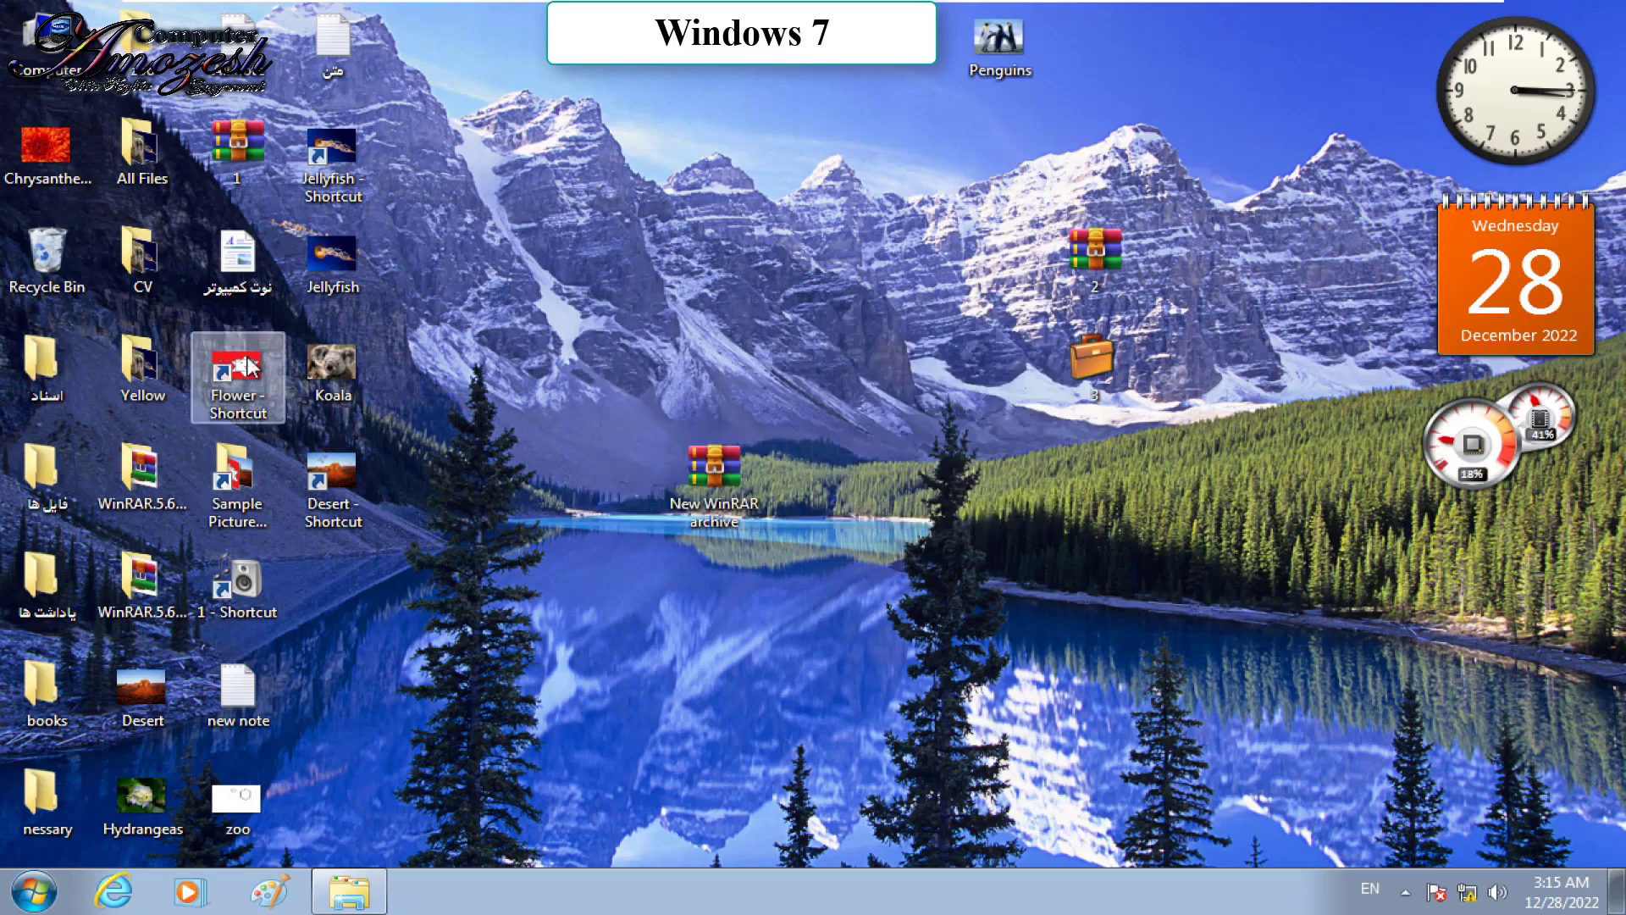
double_click(47, 250)
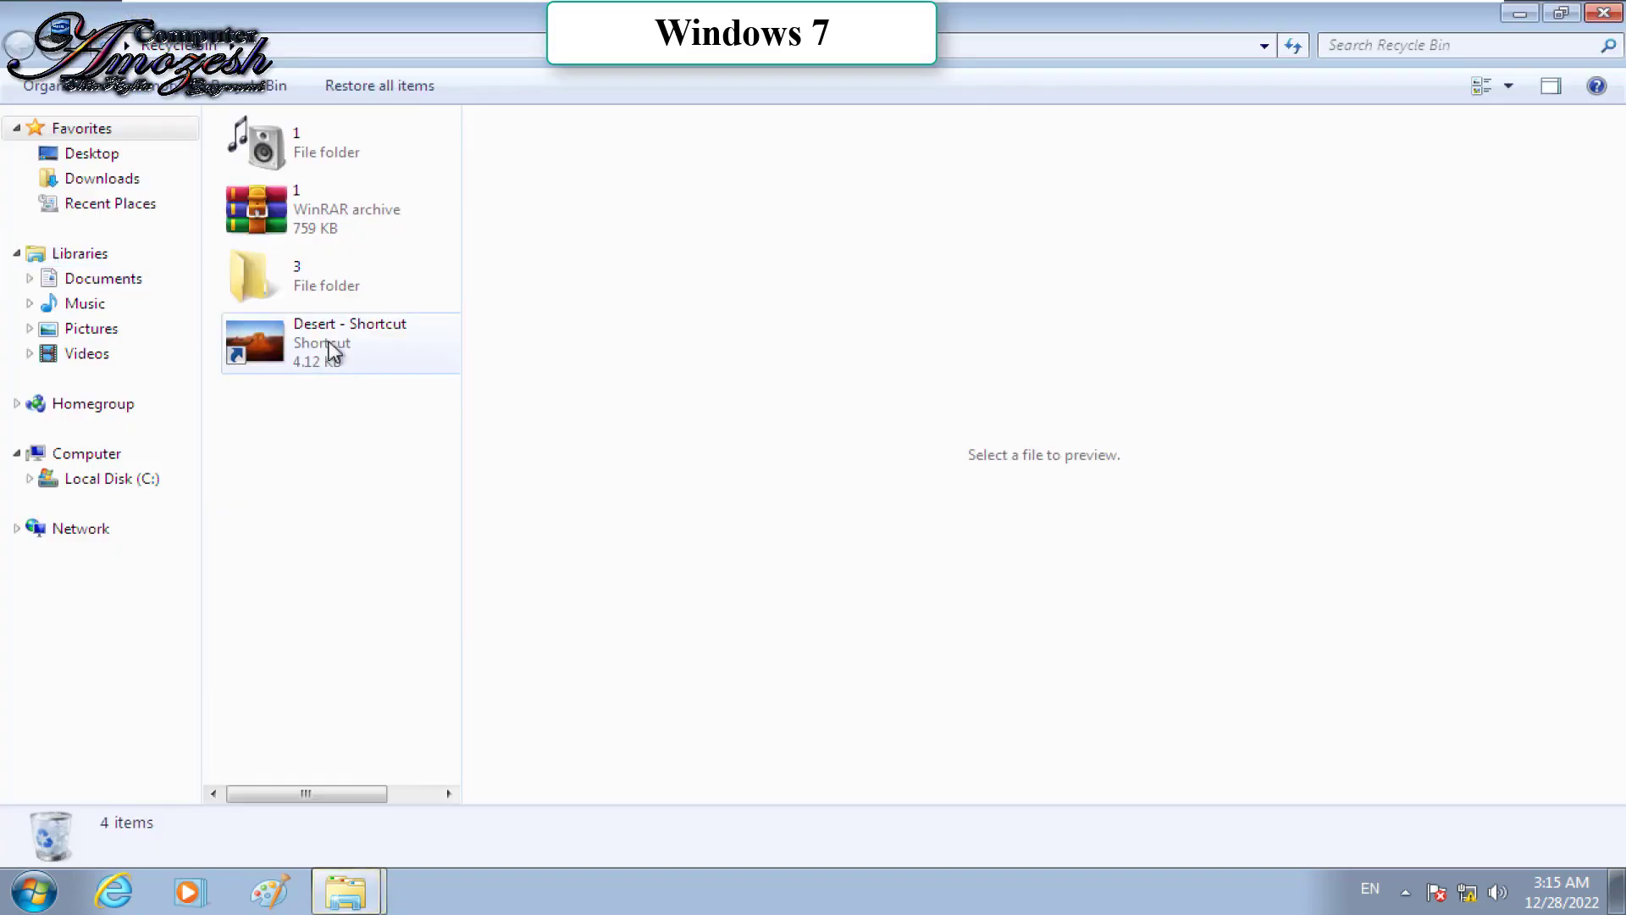
Step: Restore deleted folder 1 to its original location and close the Recycle Bin window
click(310, 159)
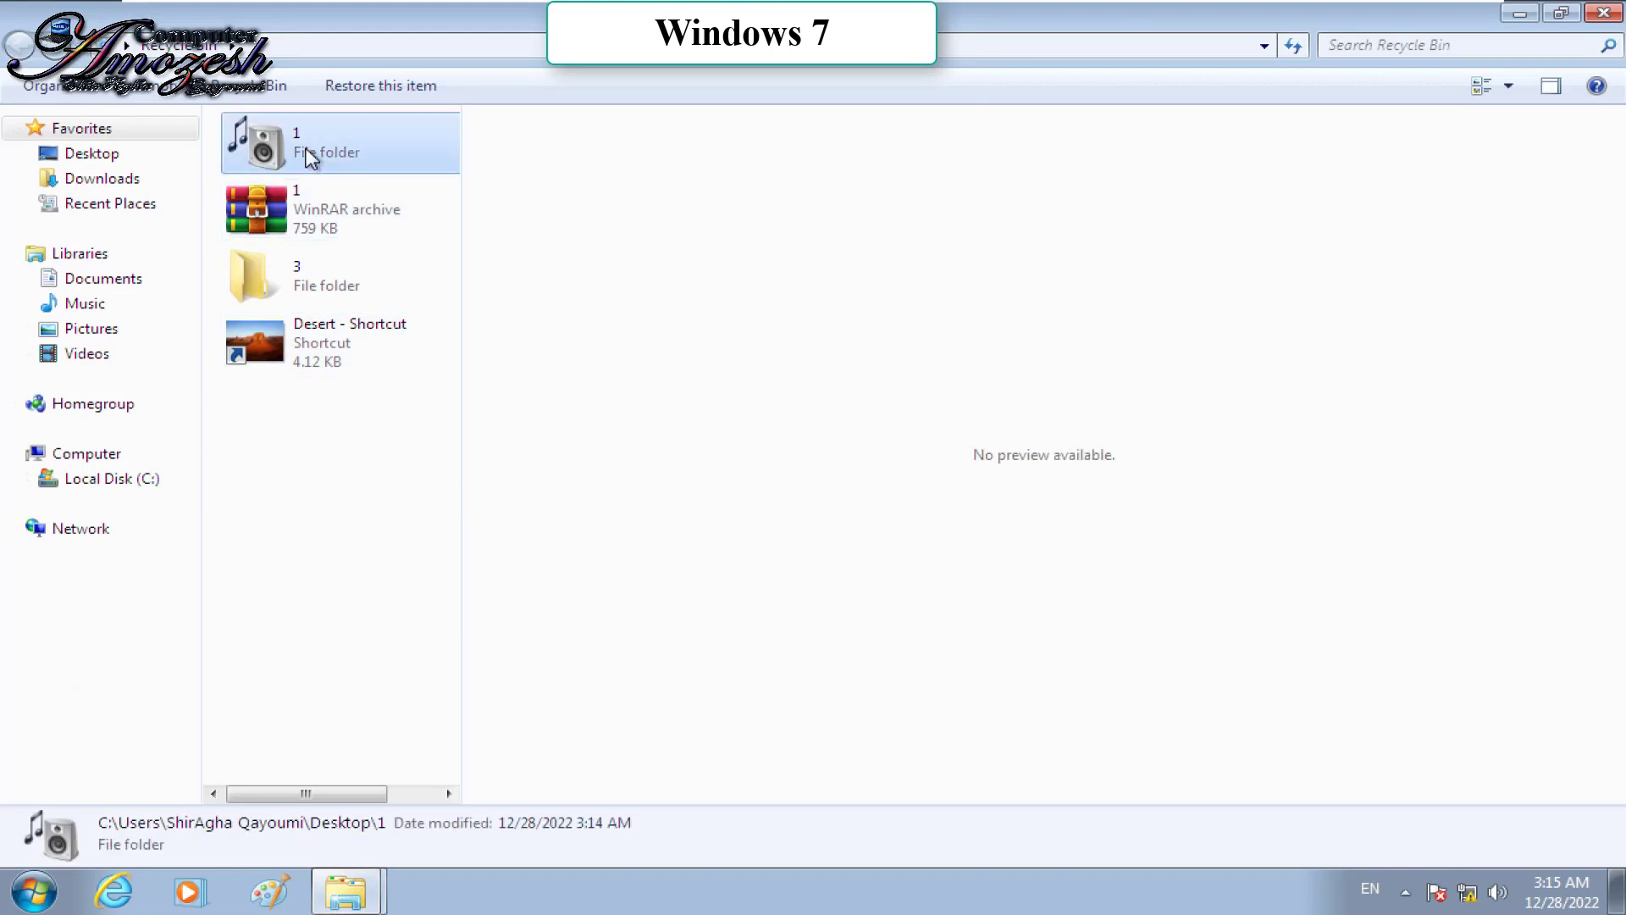
right_click(311, 159)
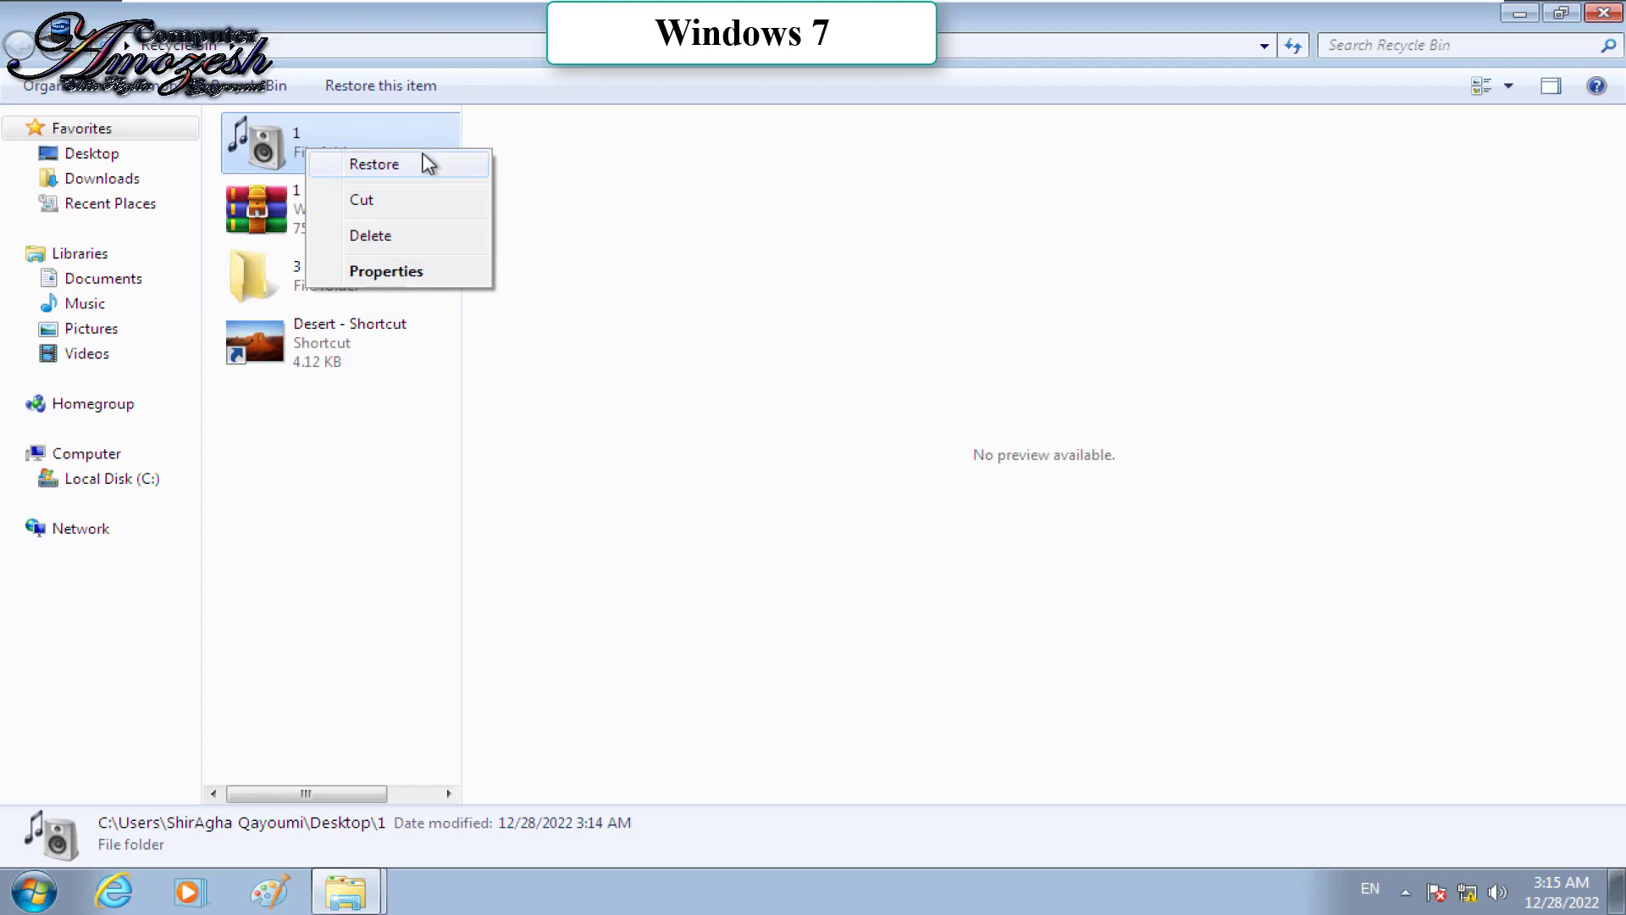
click(426, 169)
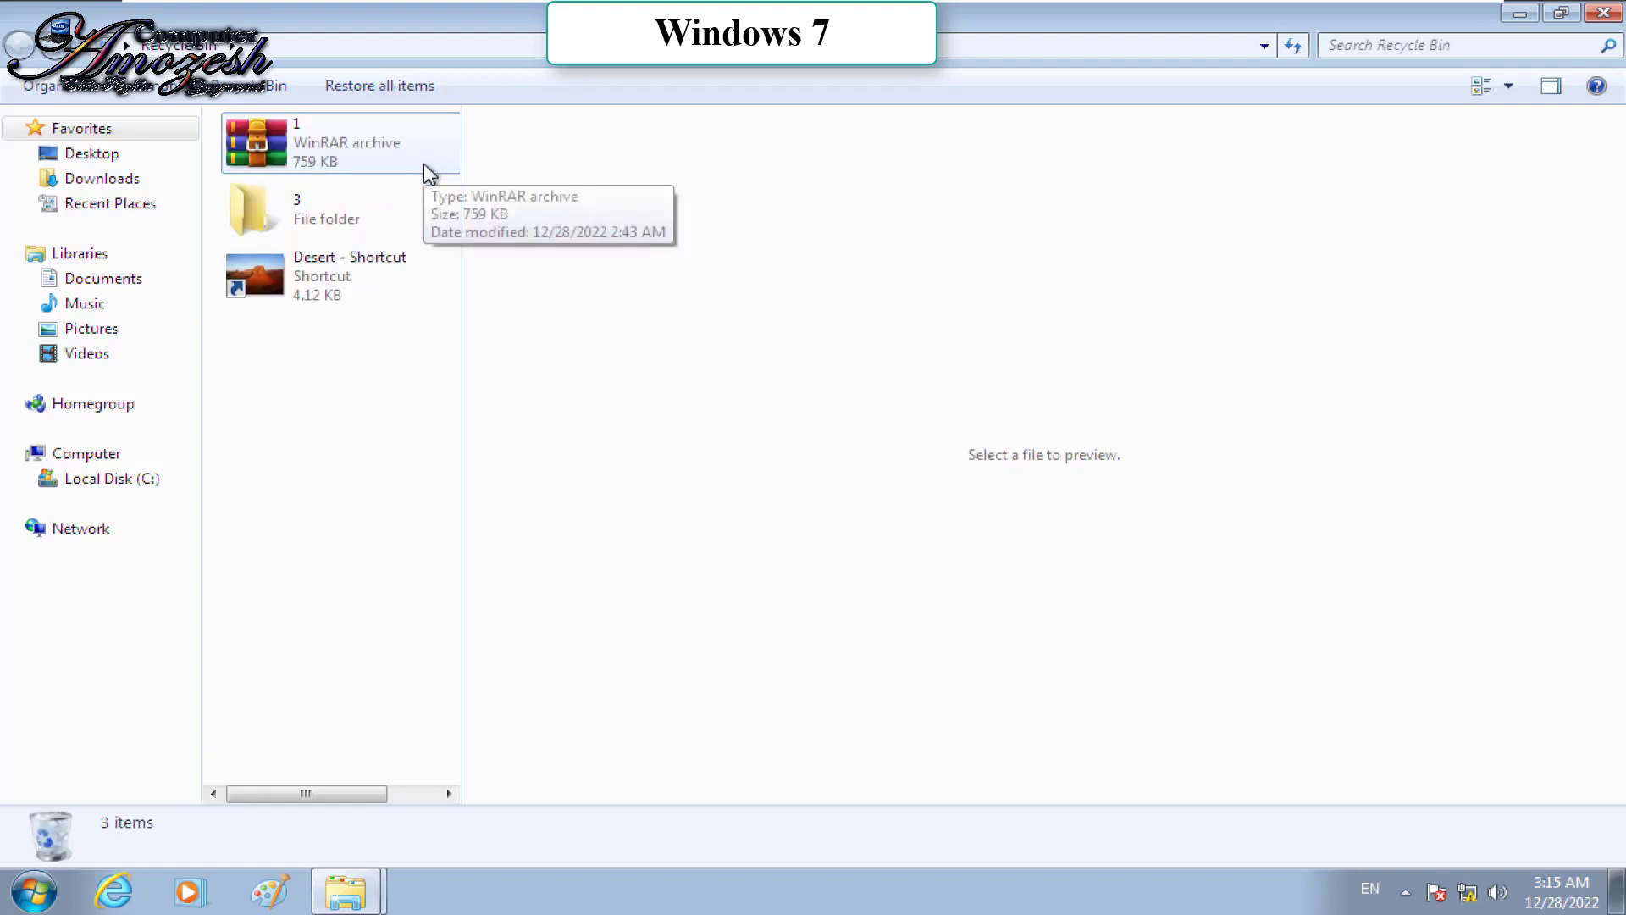
mouse_move(805, 17)
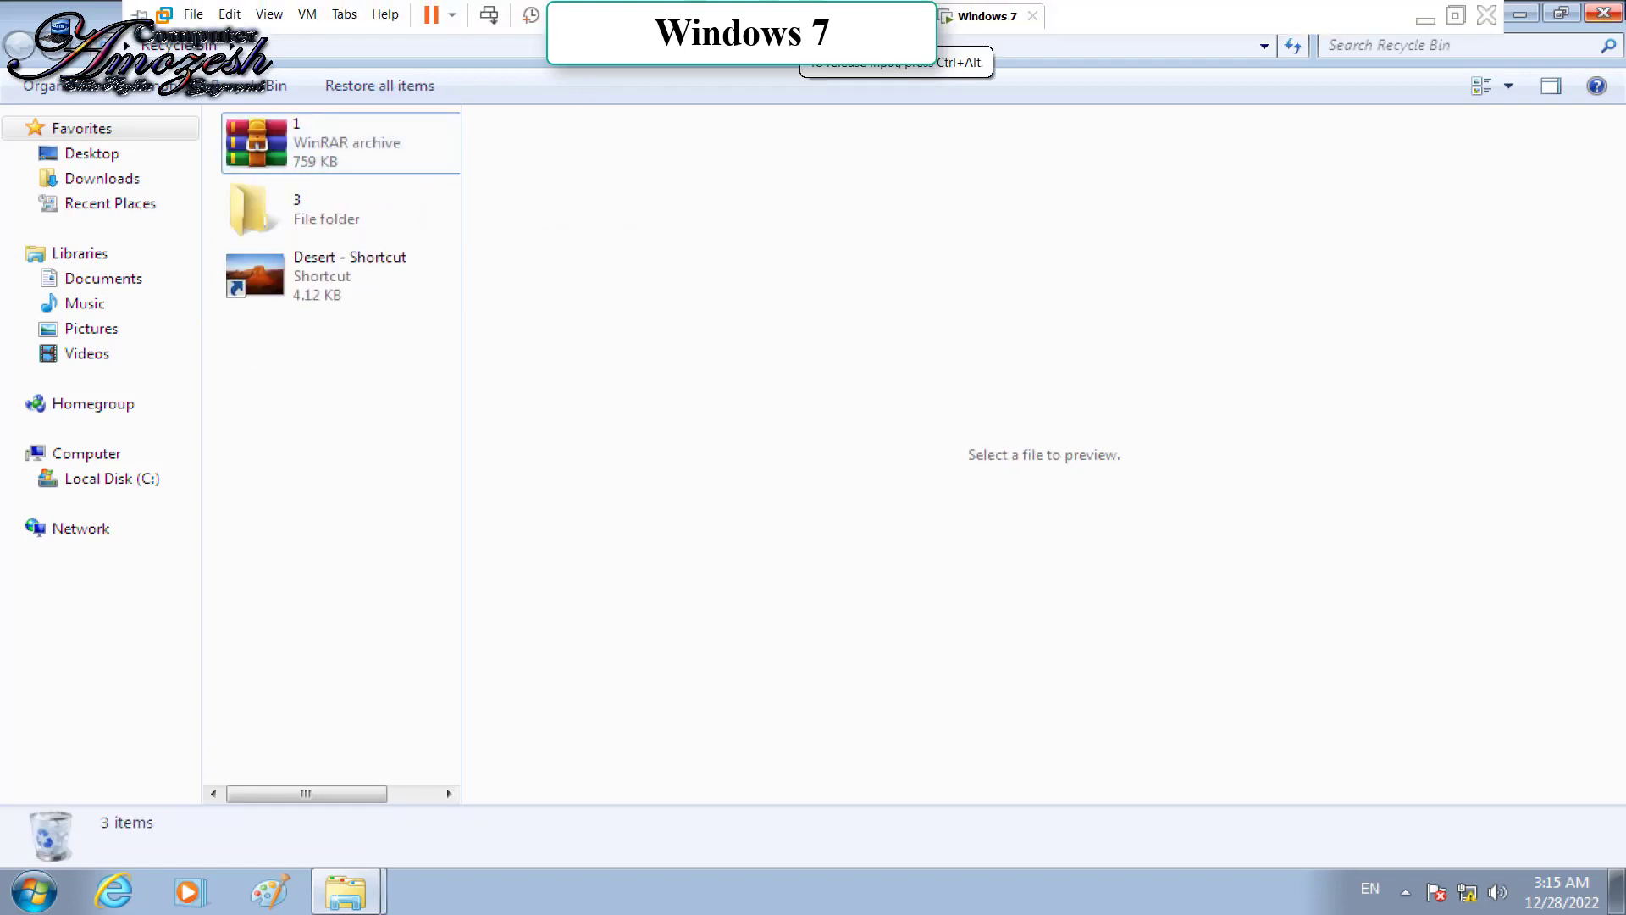
click(1604, 13)
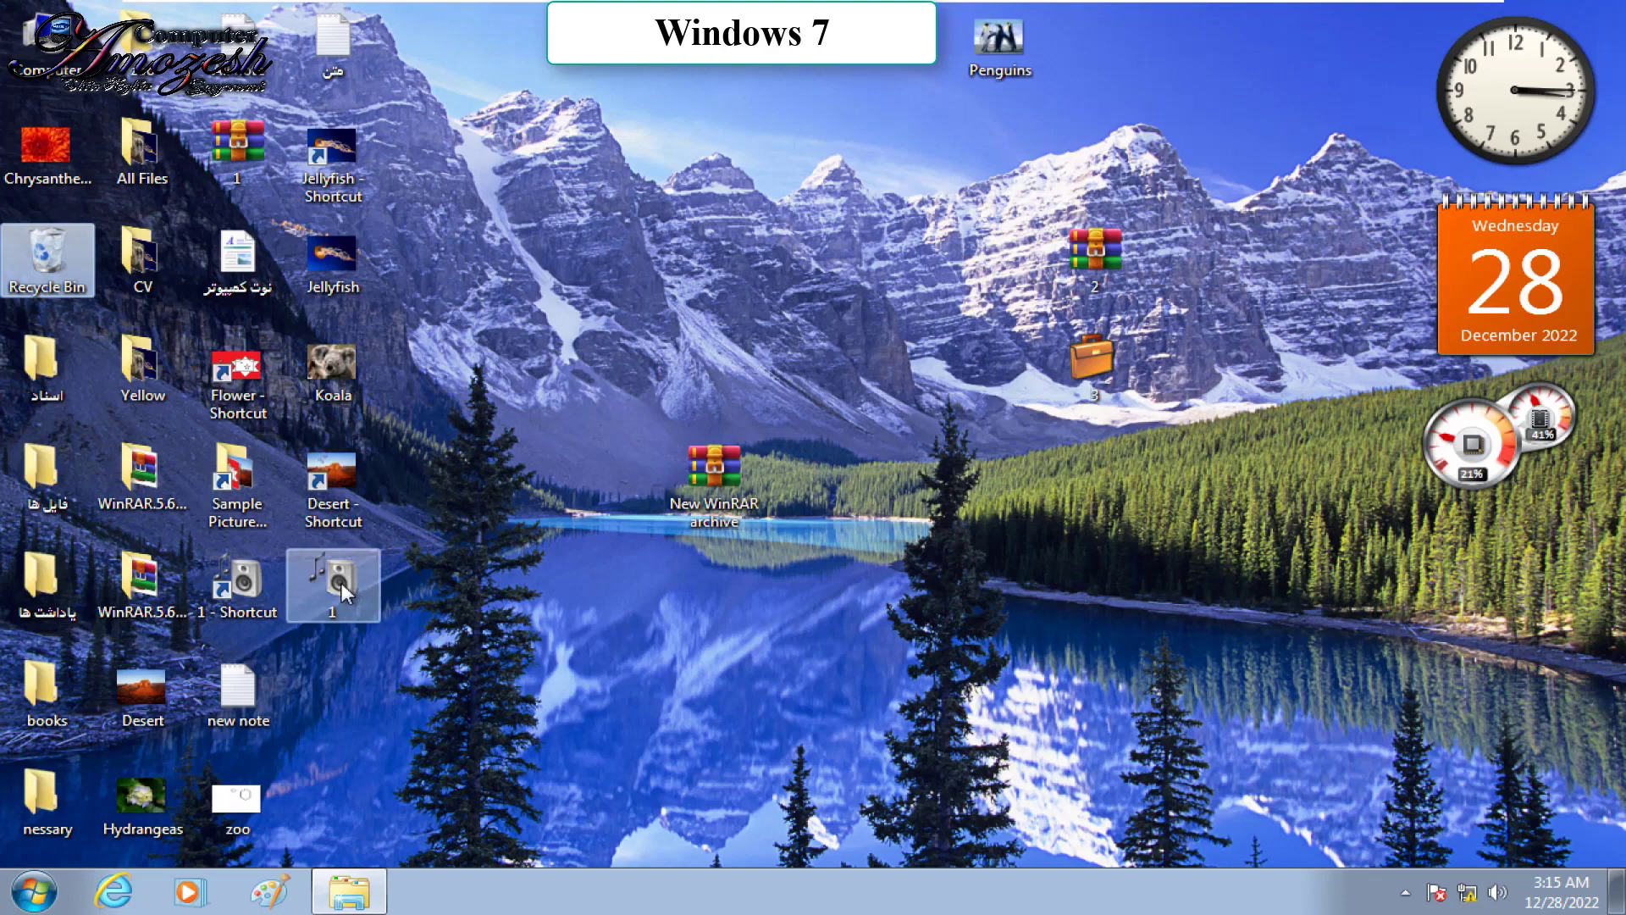
Step: Send desktop folder 1 to the Recycle Bin, confirming with Yes
right_click(342, 583)
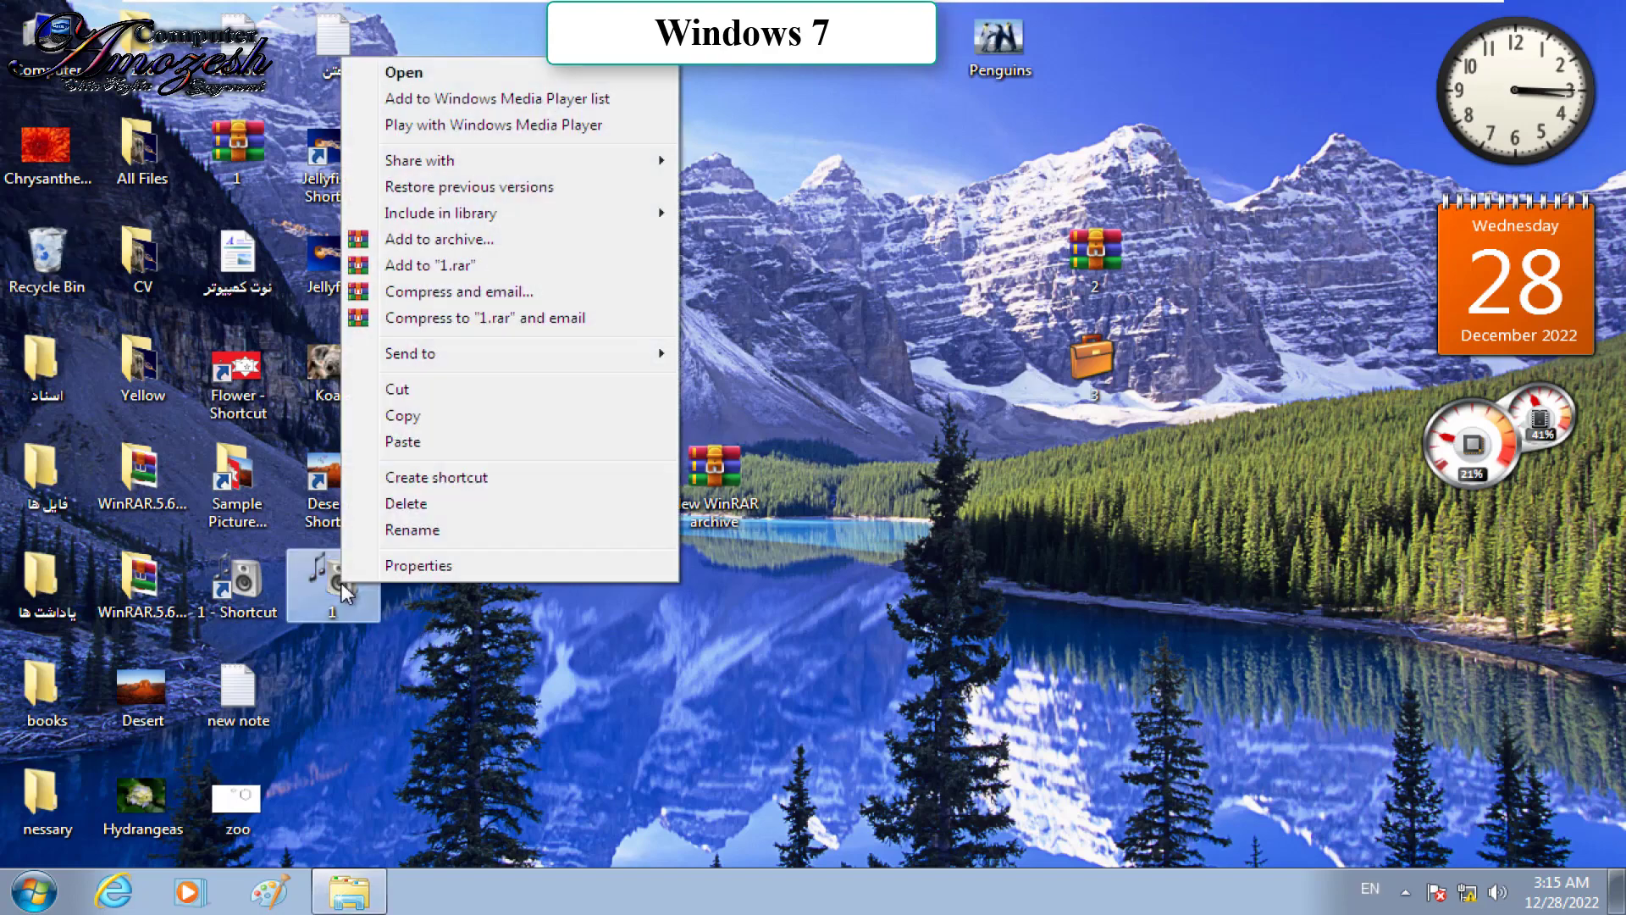
click(434, 505)
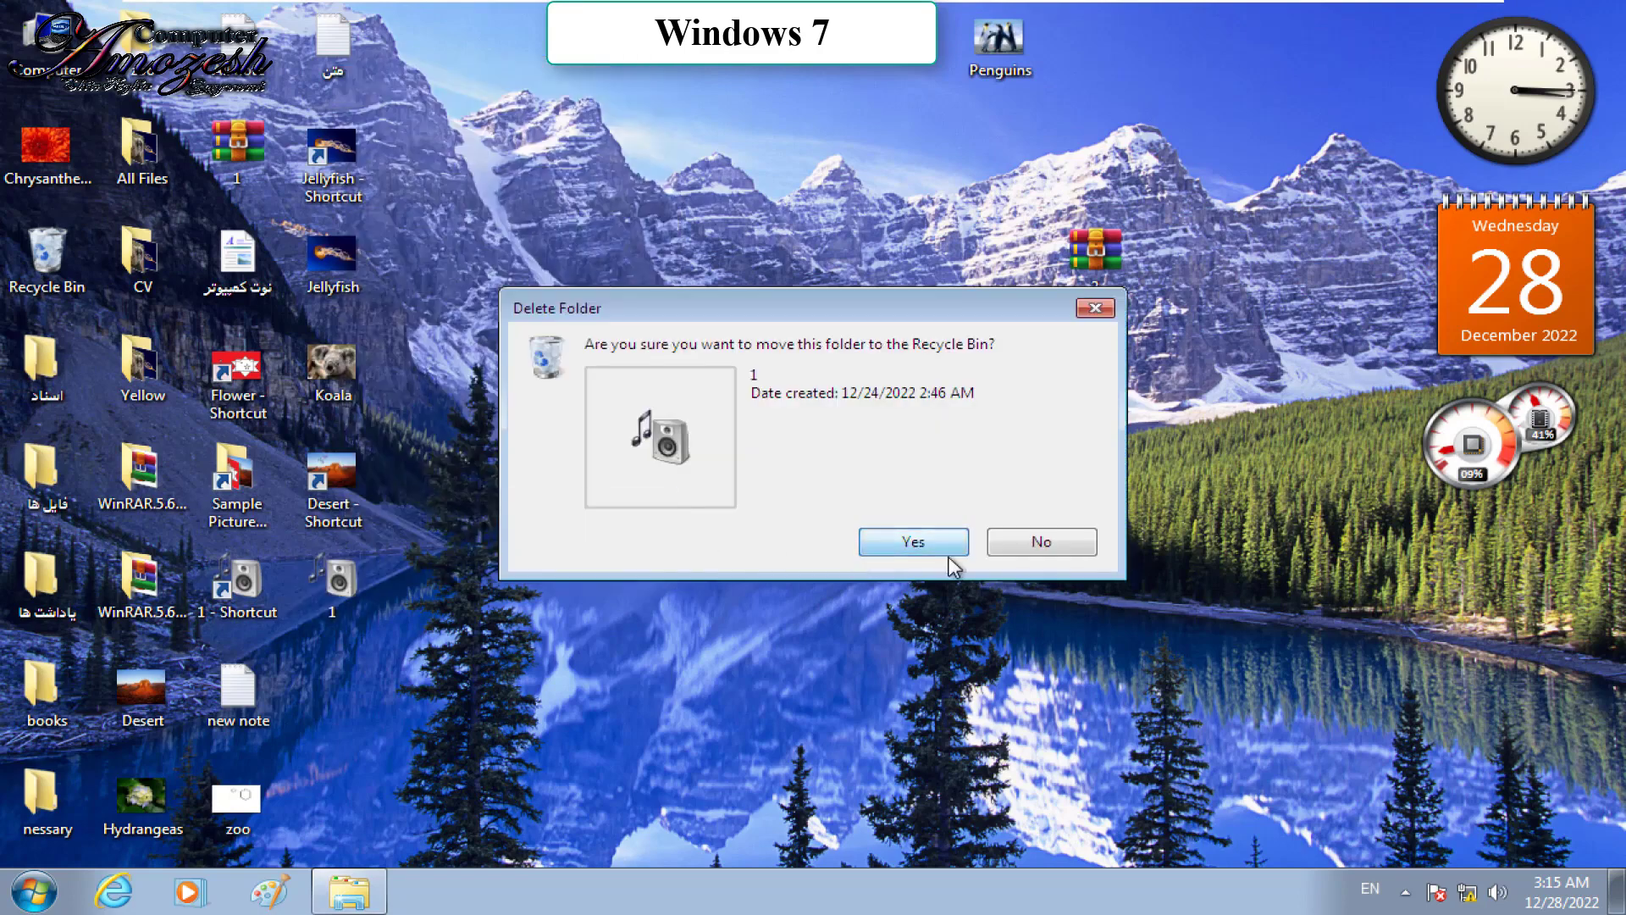
click(932, 547)
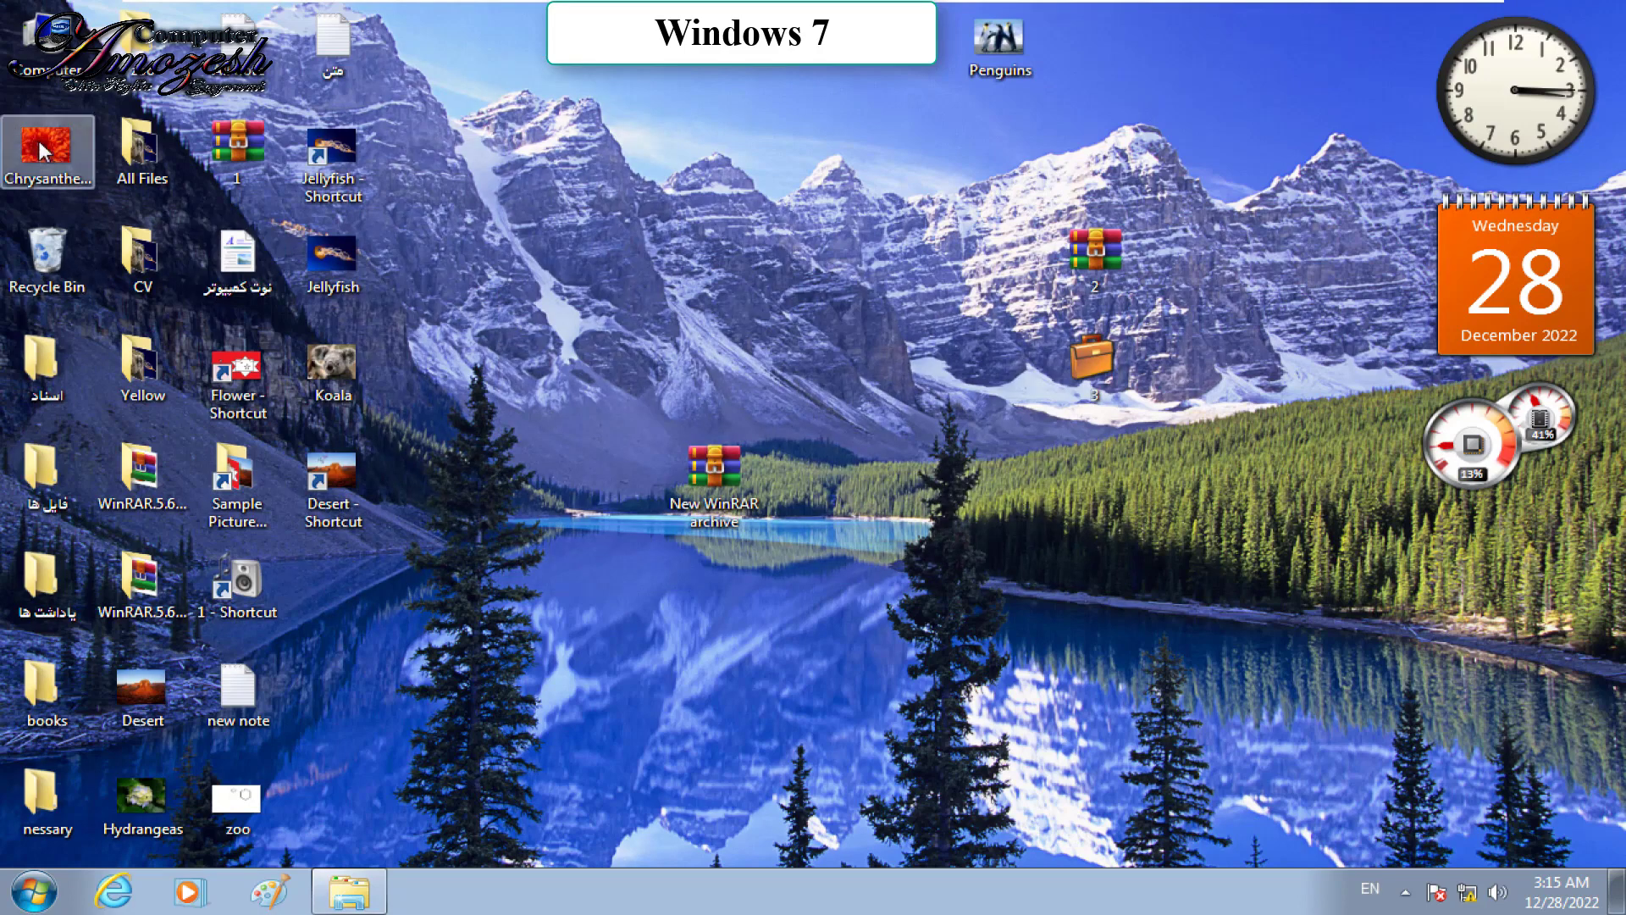
Step: Permanently delete folder 1 from the Recycle Bin, then reopen the bin to confirm it's gone
double_click(63, 228)
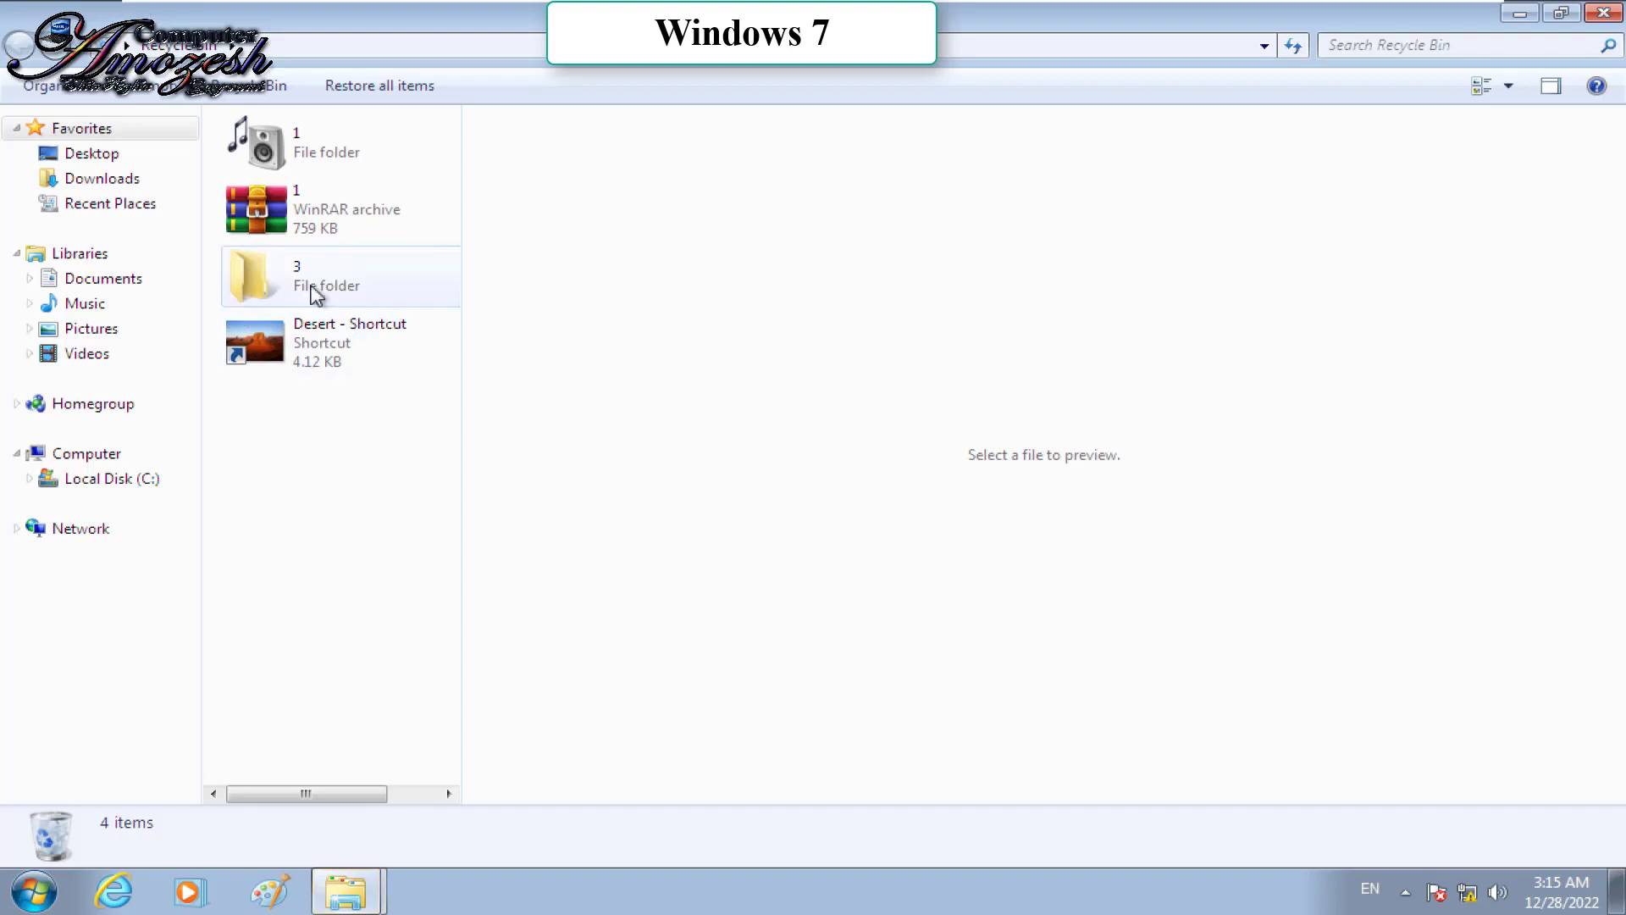
right_click(307, 171)
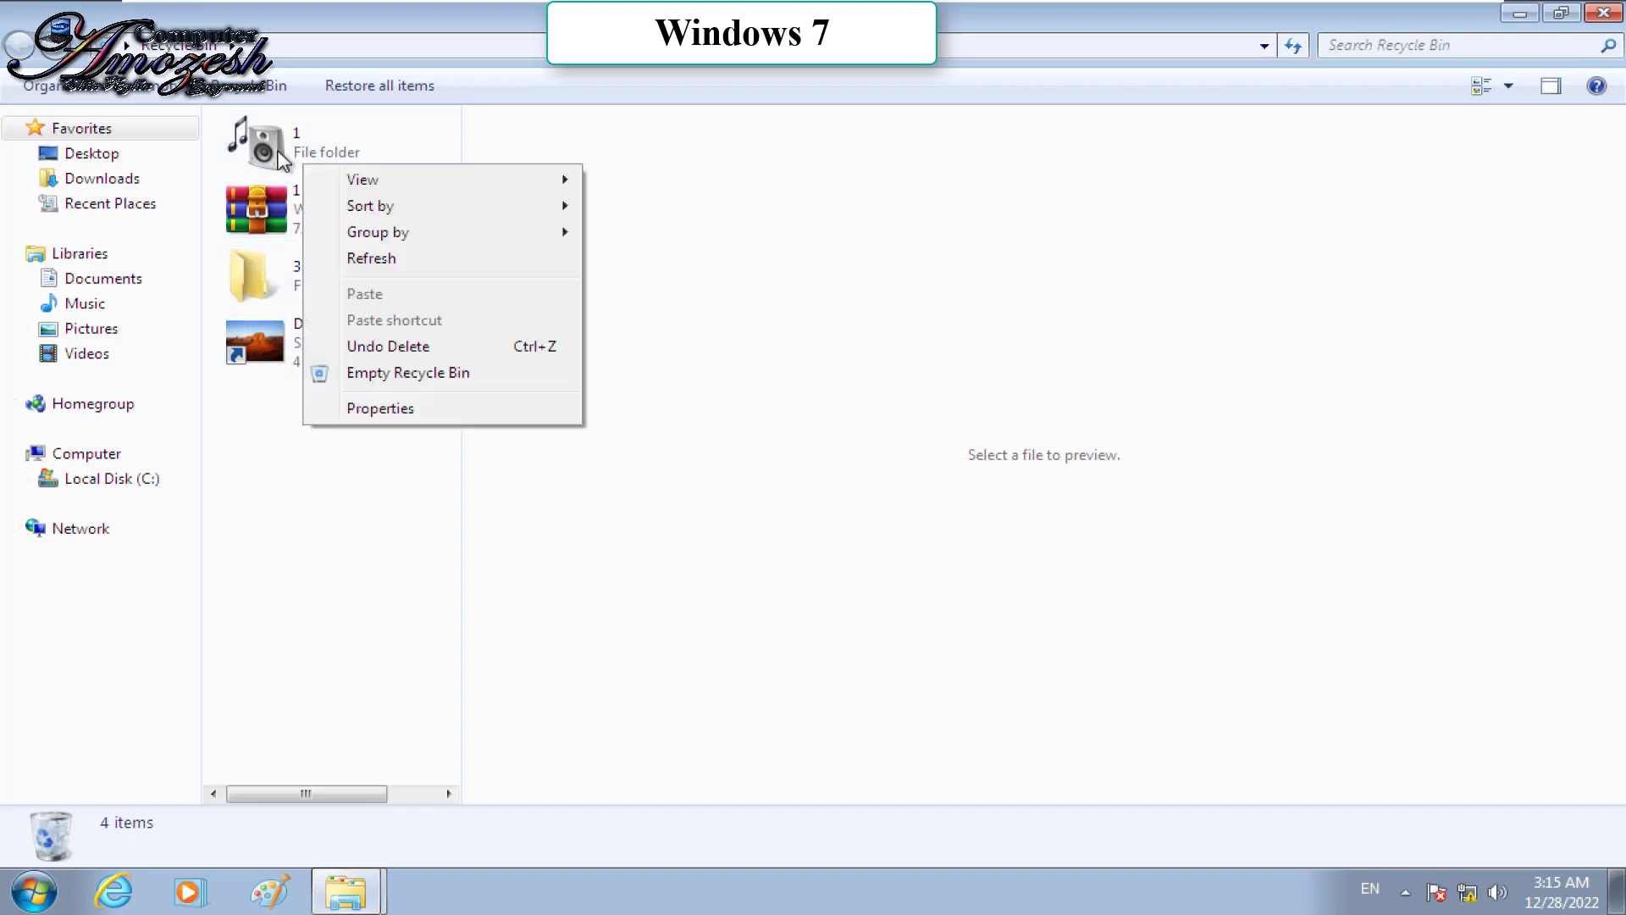
click(273, 149)
right_click(273, 149)
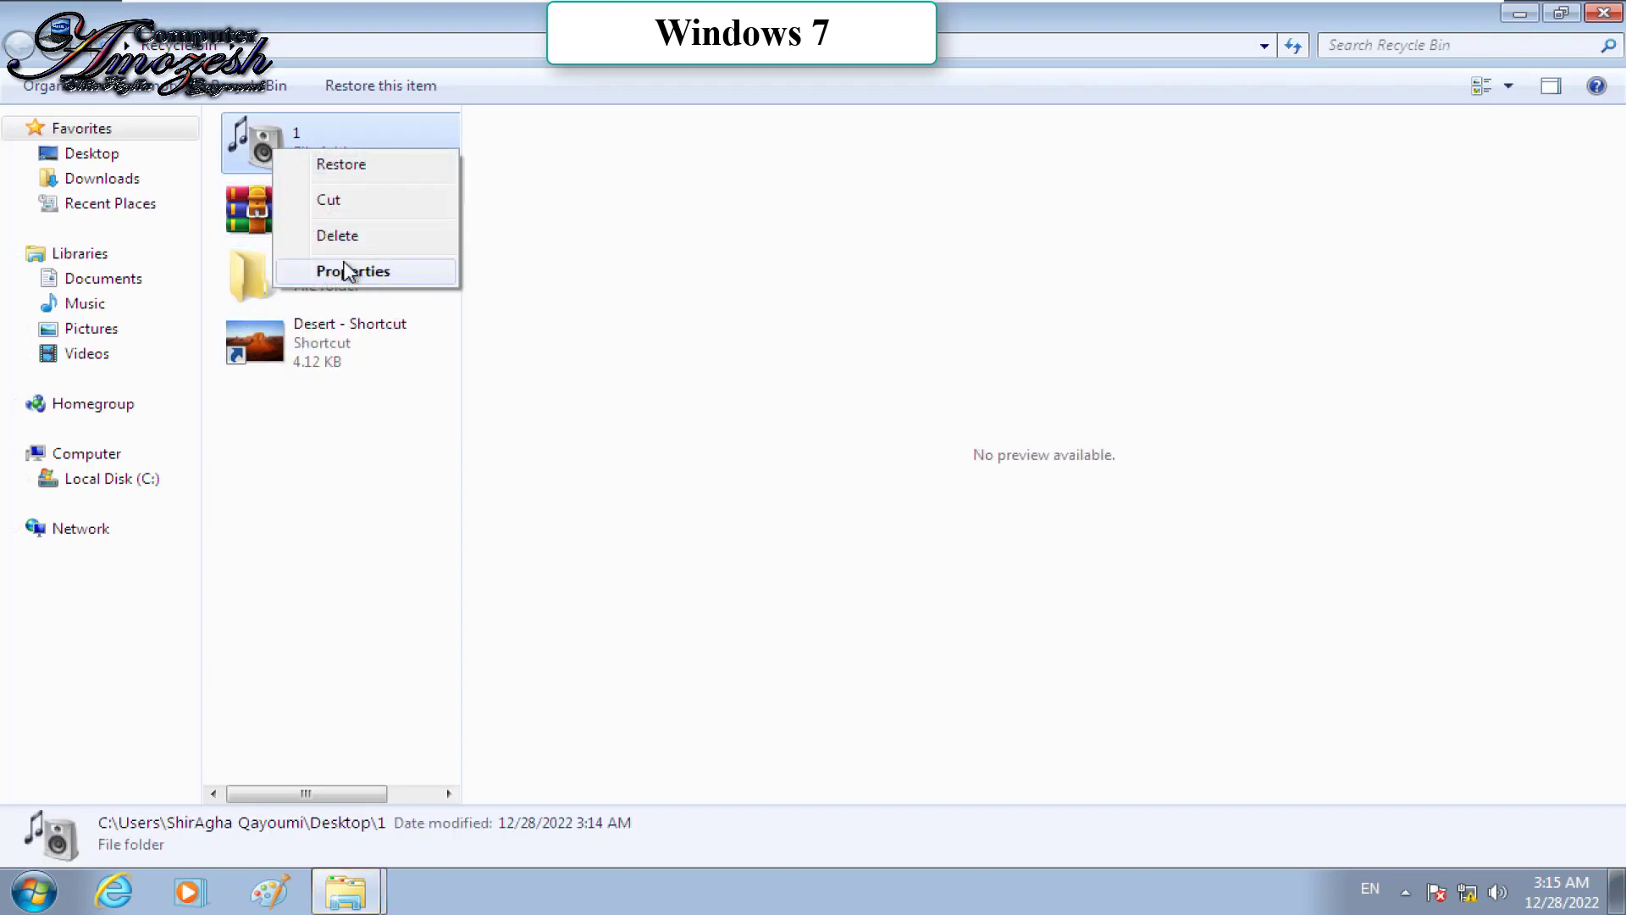
click(343, 242)
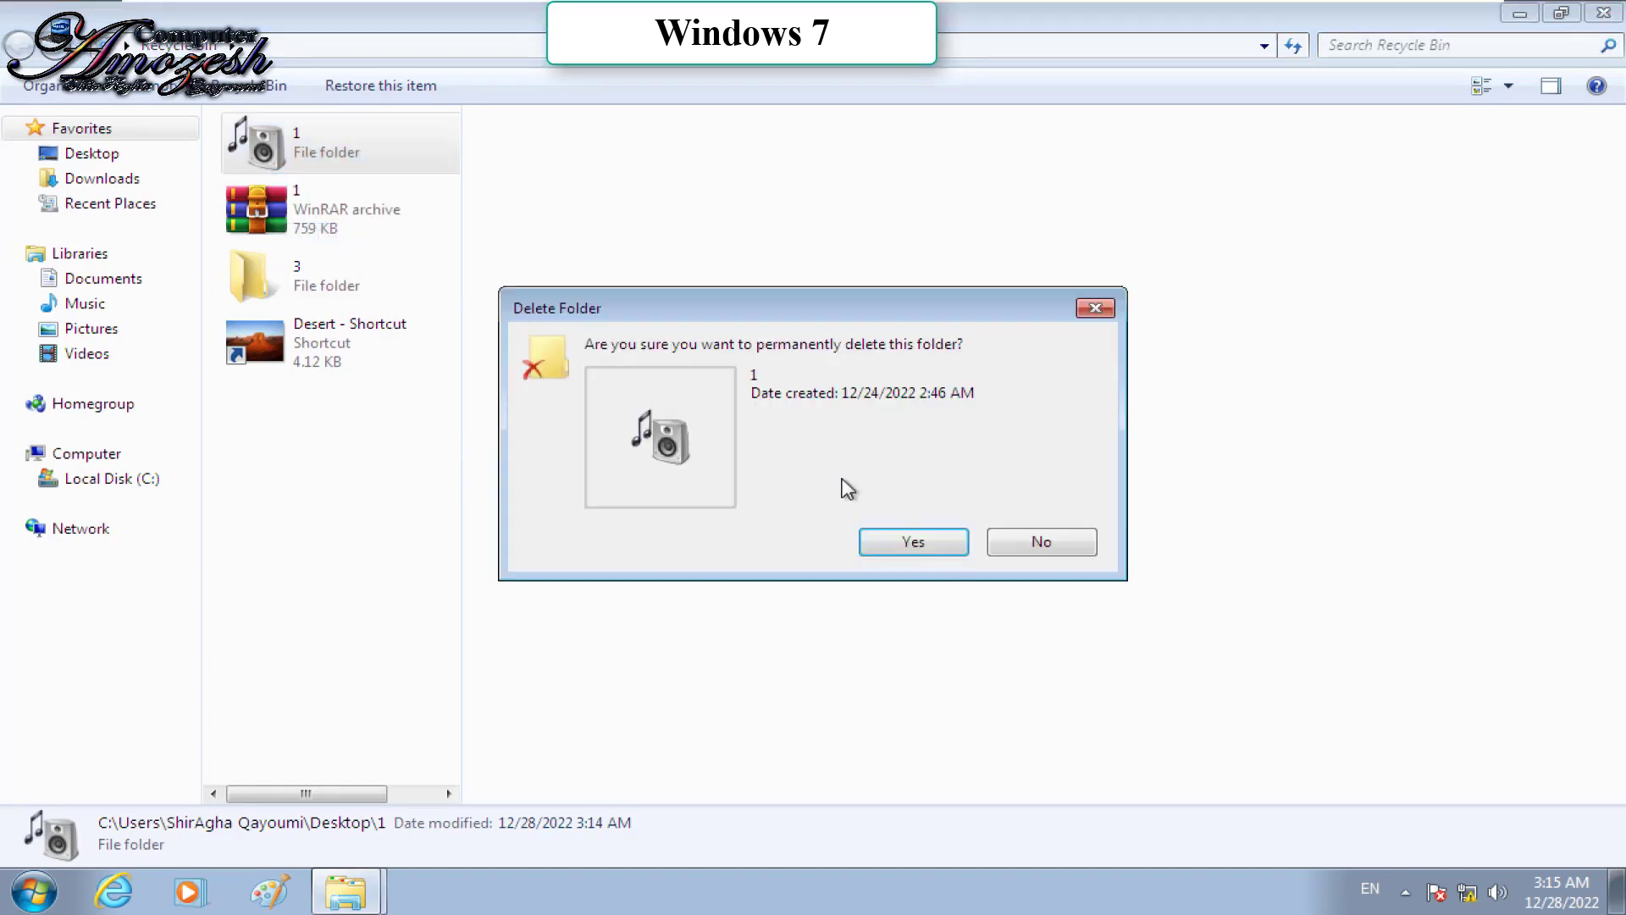
click(937, 549)
key(super+d)
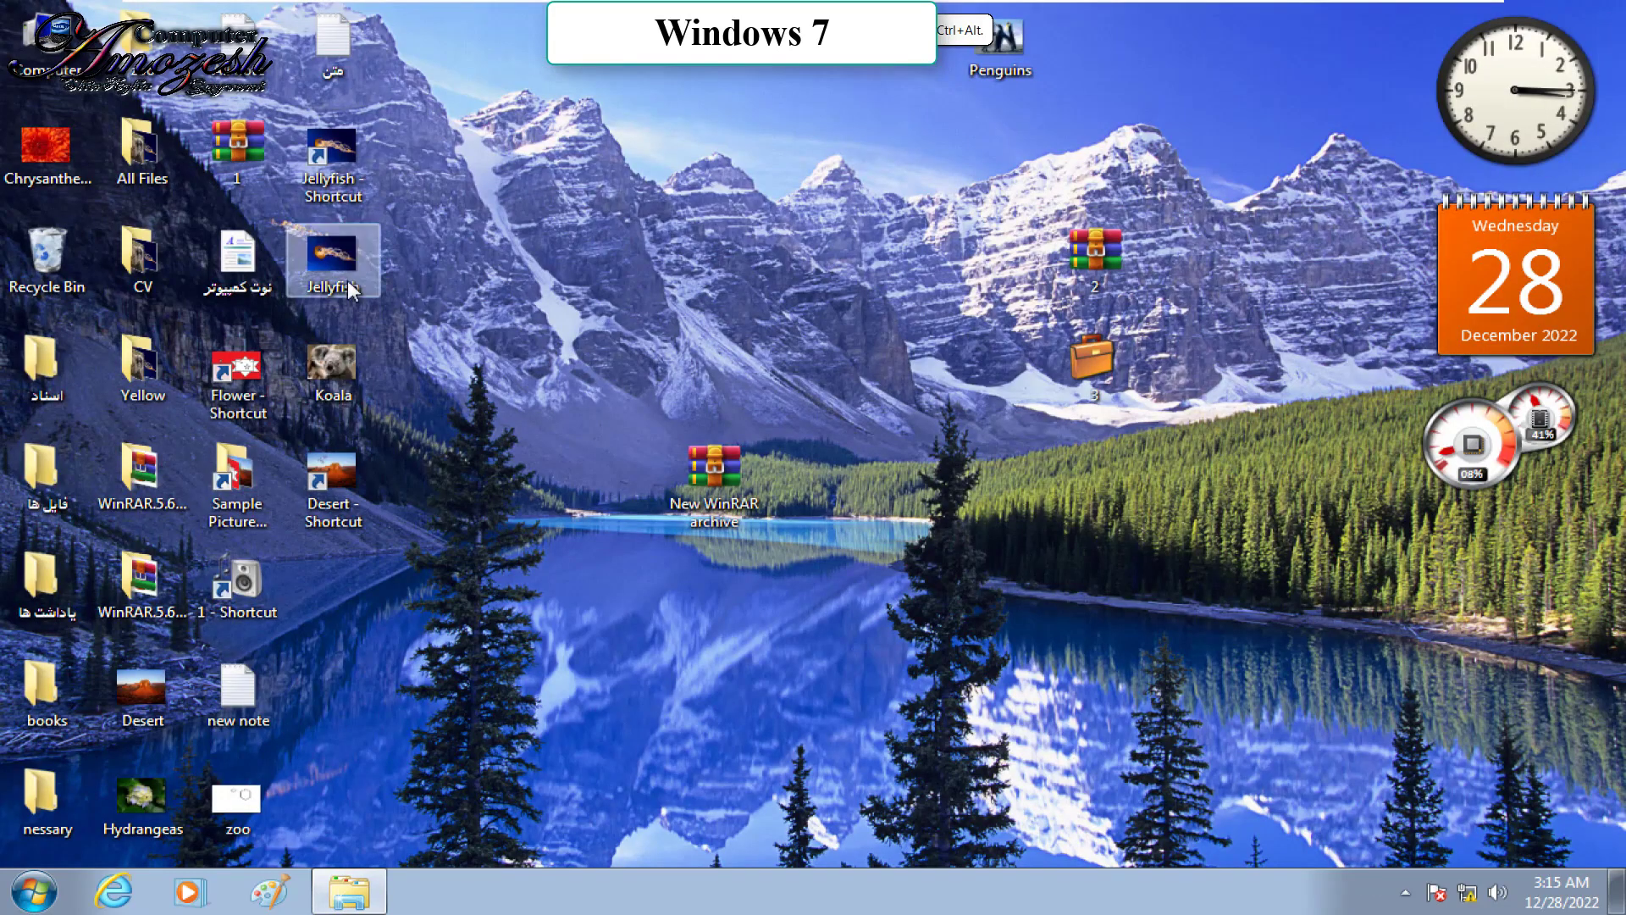
double_click(79, 256)
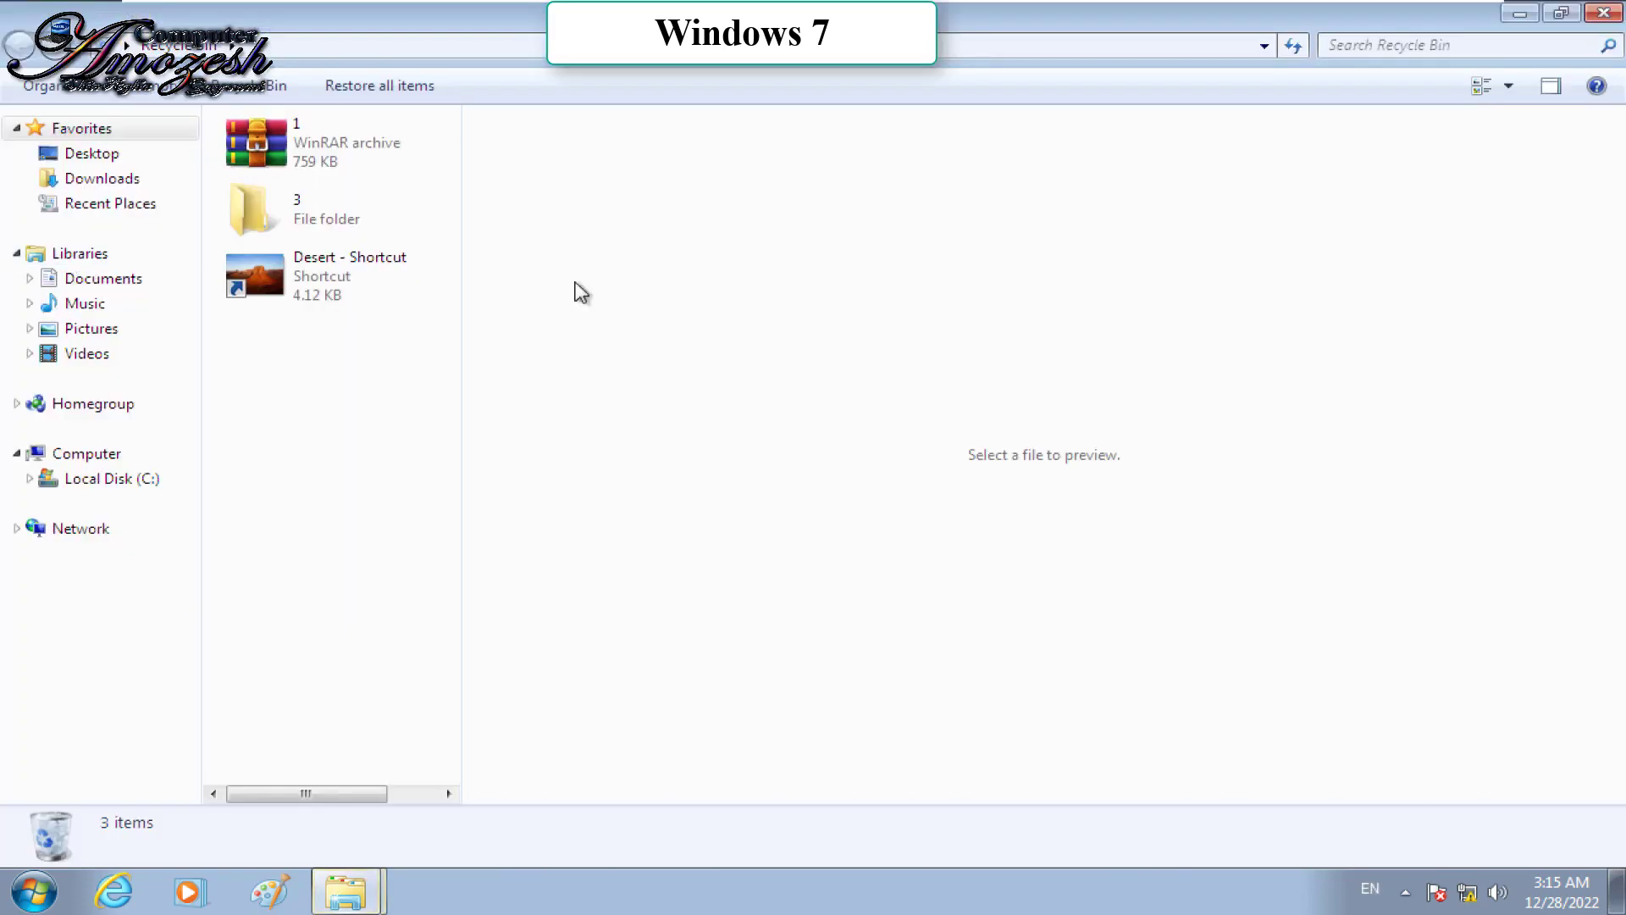
Step: Shift+Delete the نوت کمپیوتر note file permanently and confirm it is absent from the Recycle Bin
key(super+d)
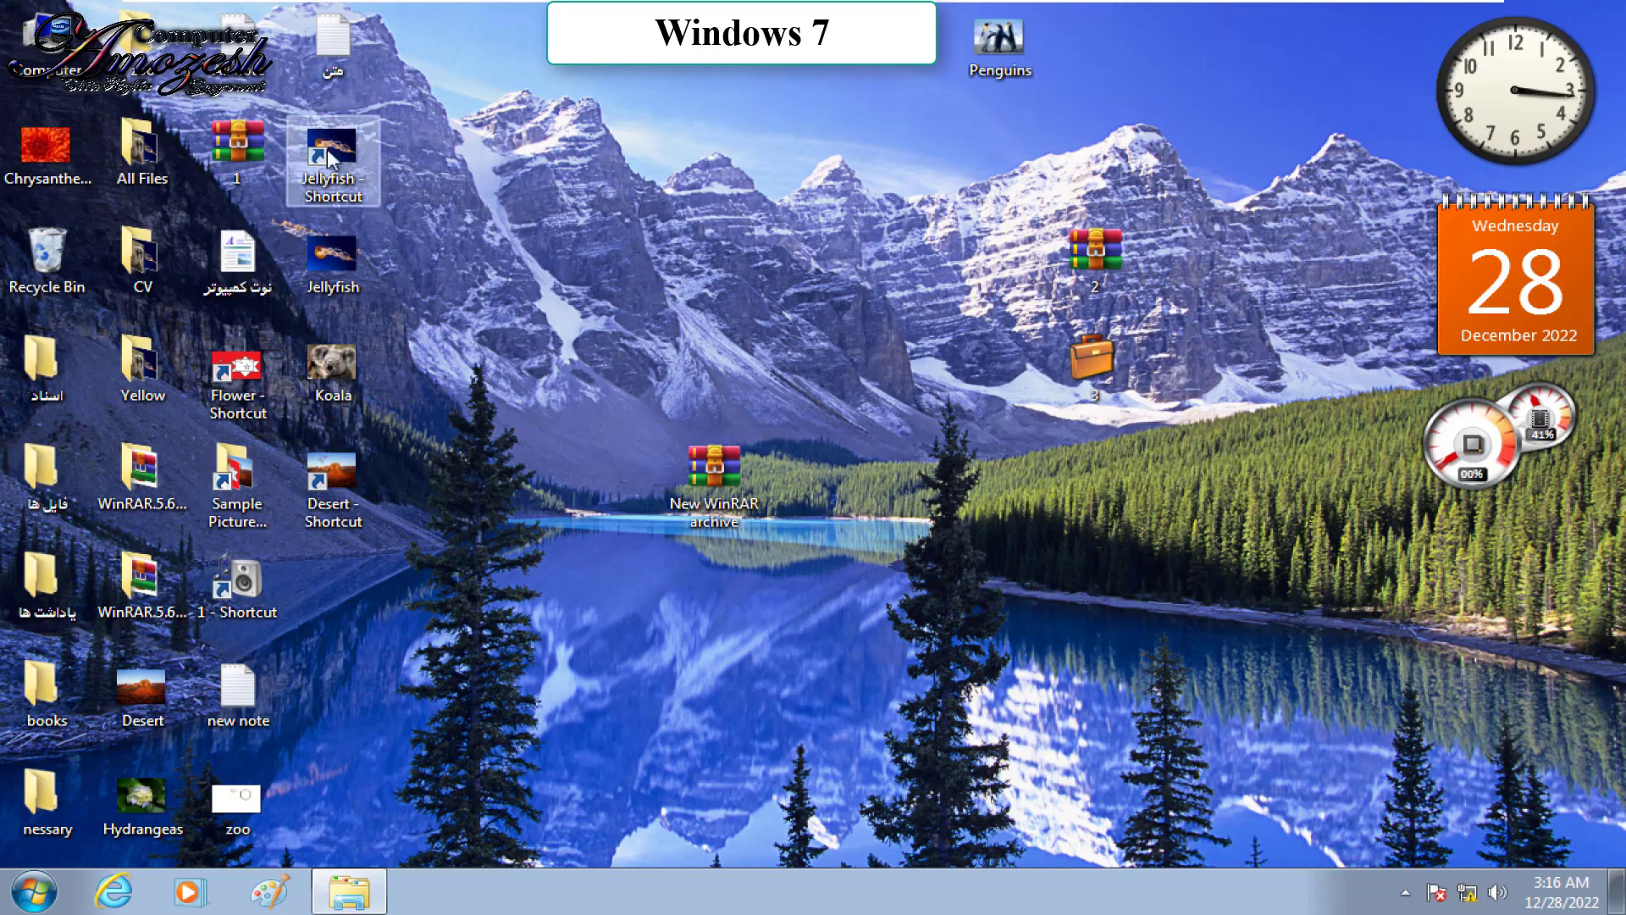
right_click(251, 273)
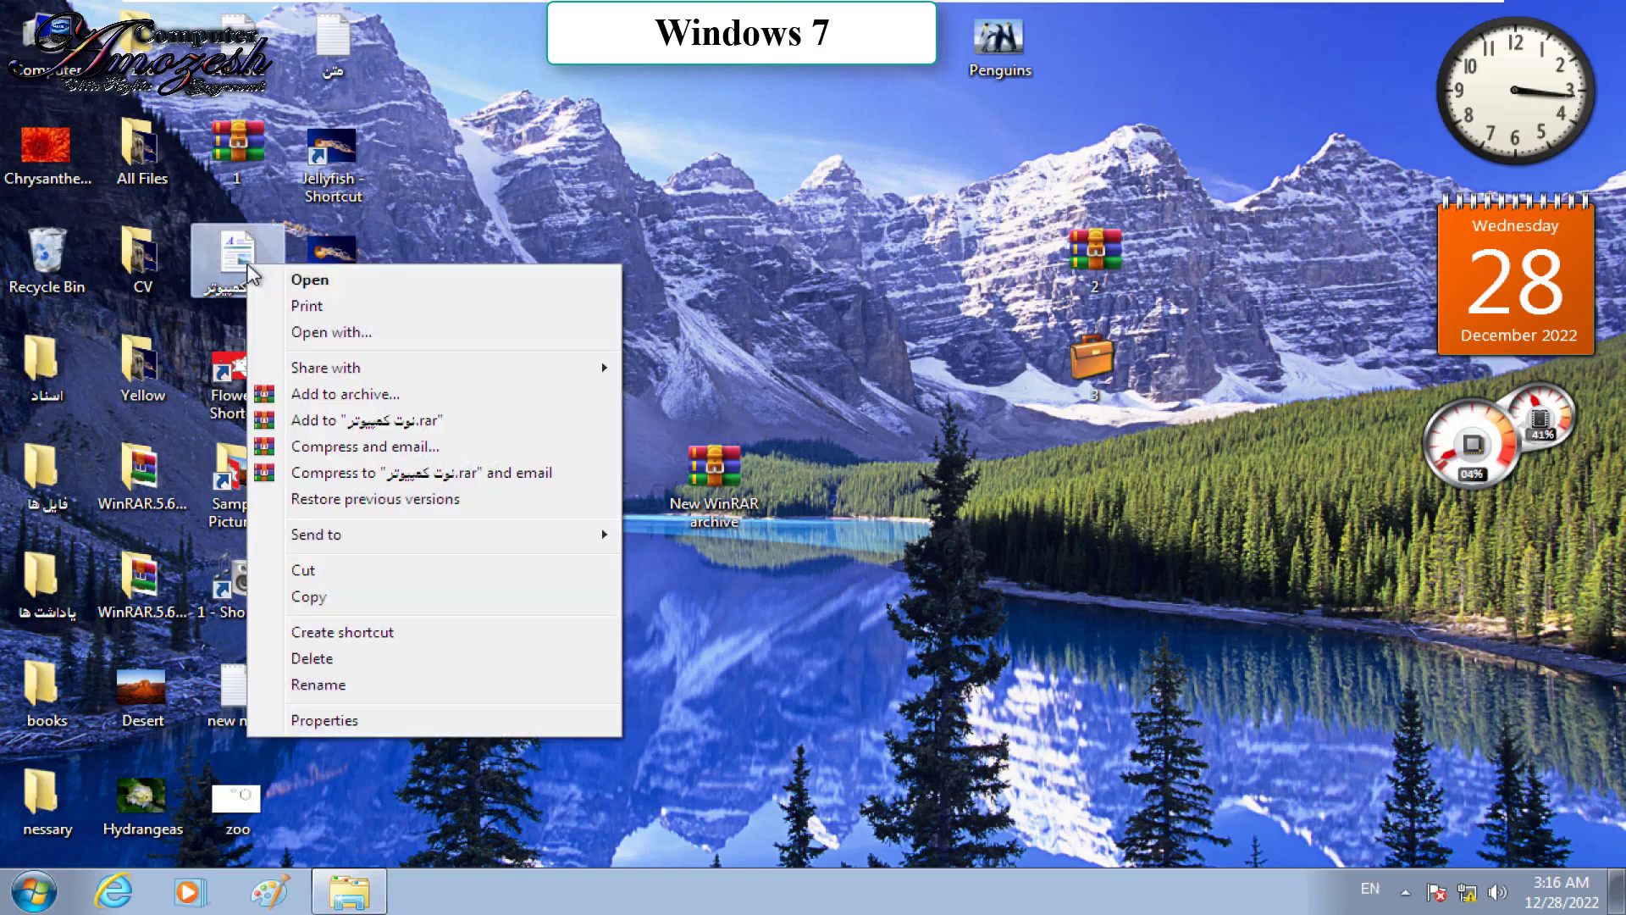
key(shift)
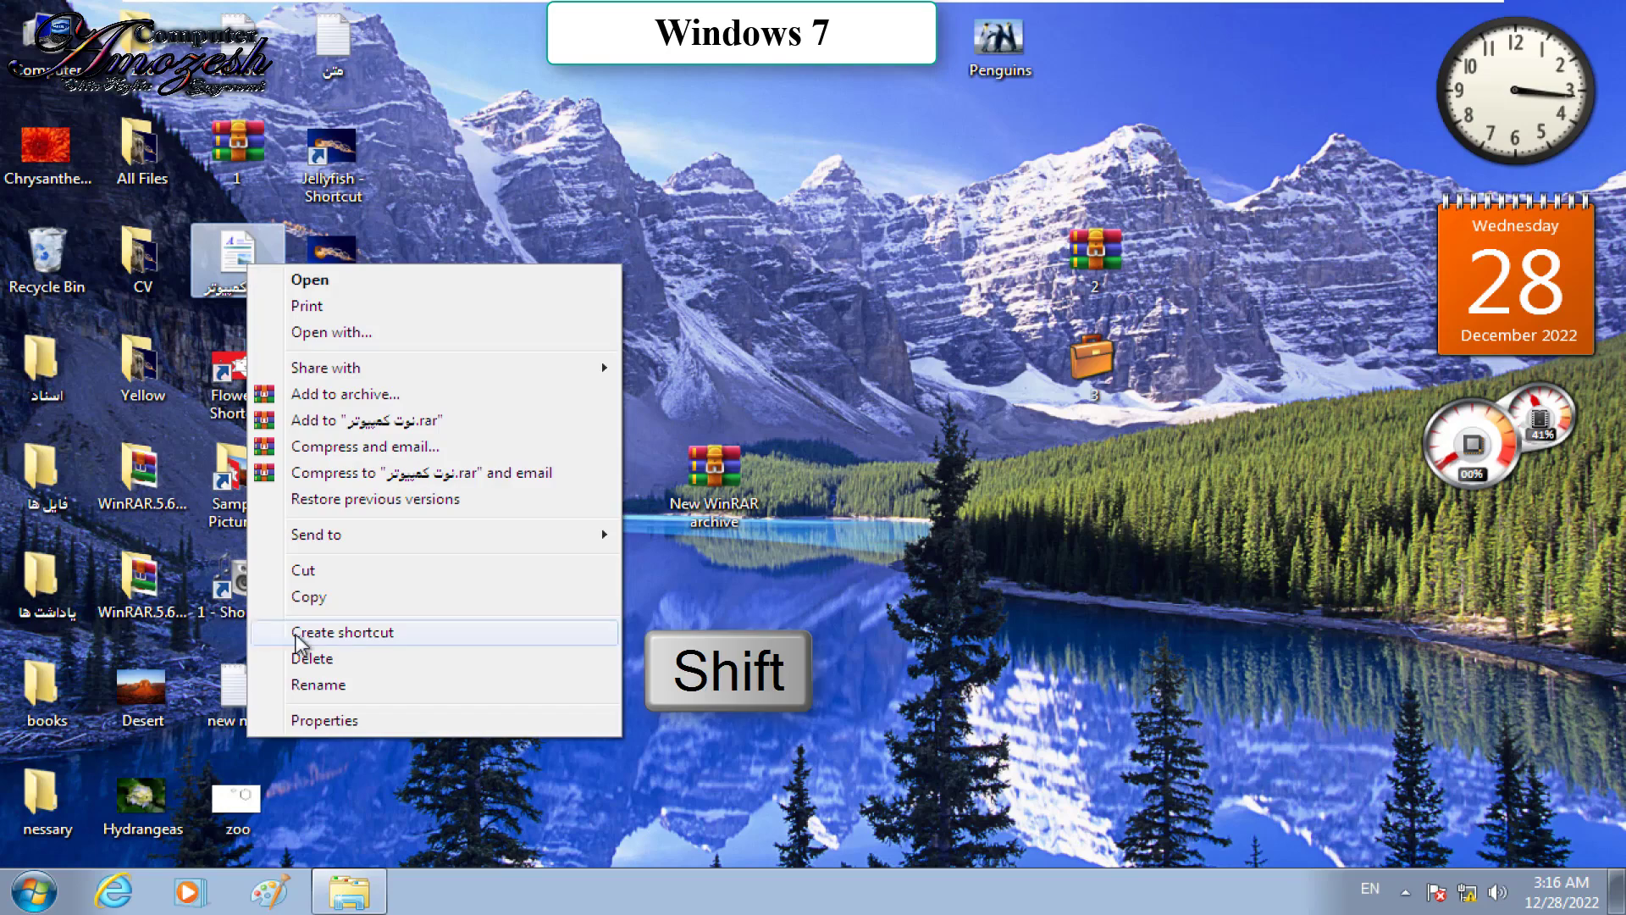
shift+click(329, 662)
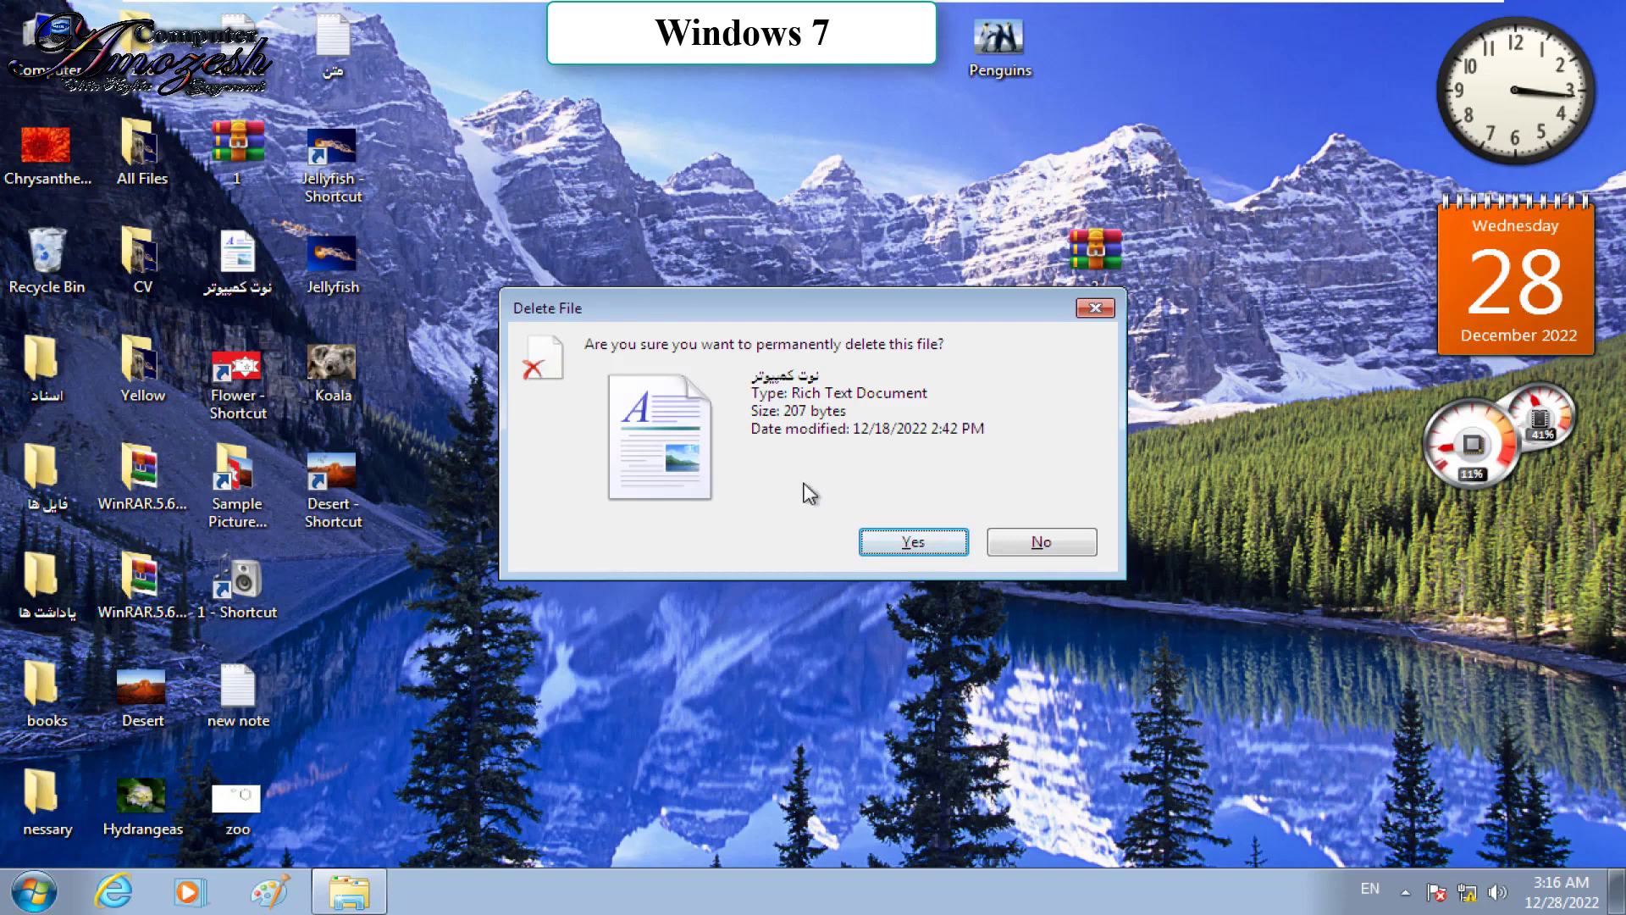
click(929, 559)
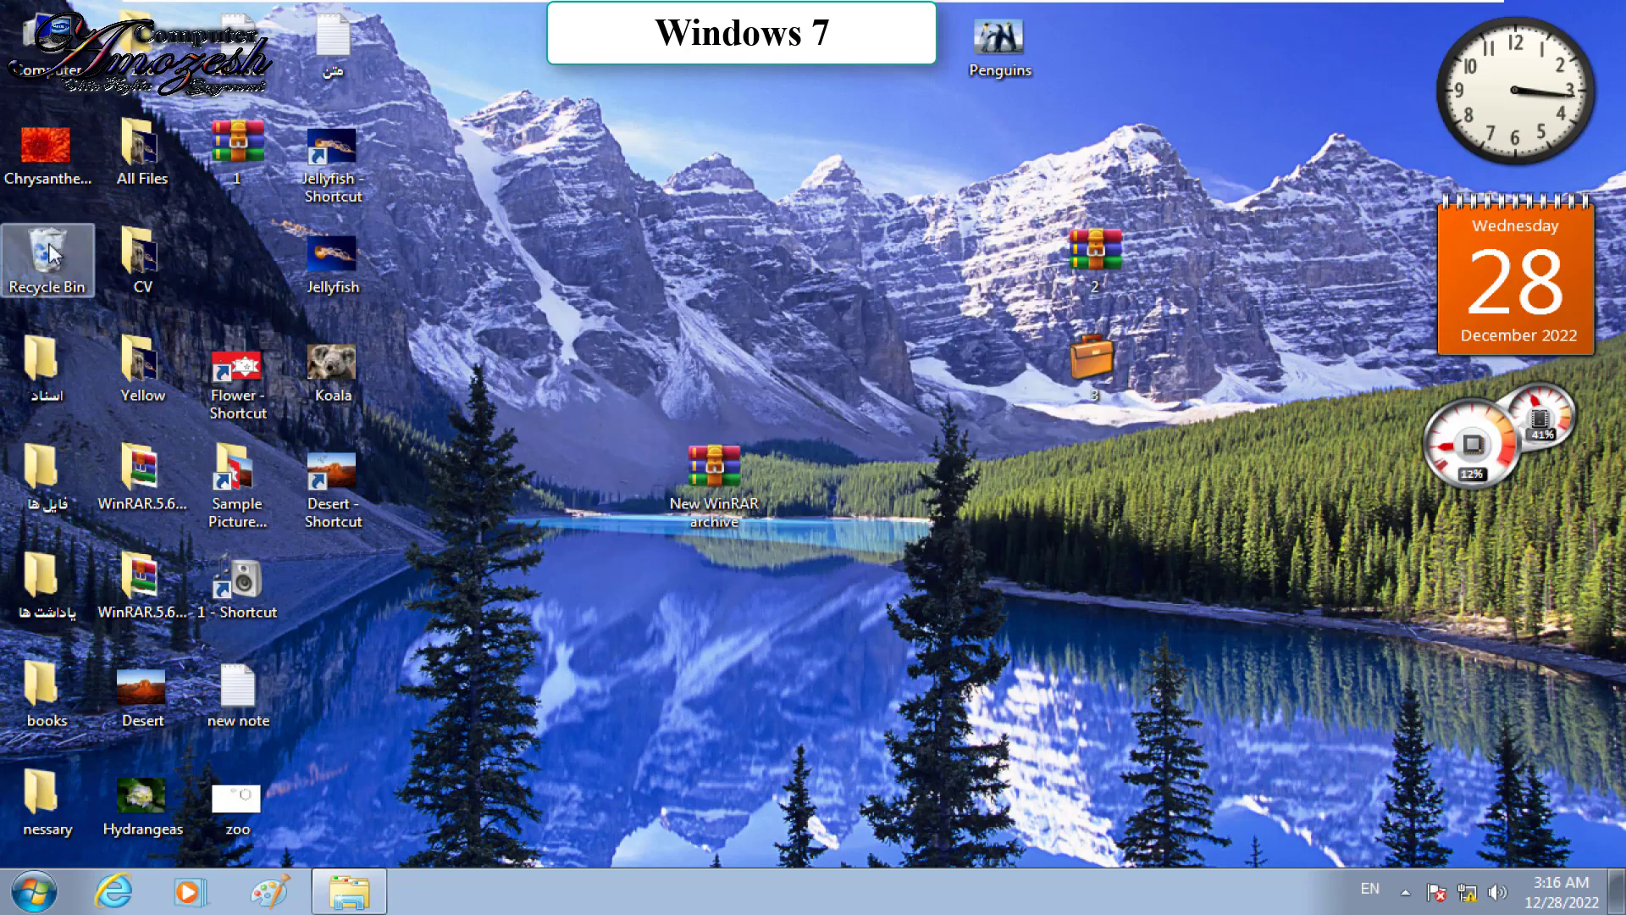
double_click(60, 233)
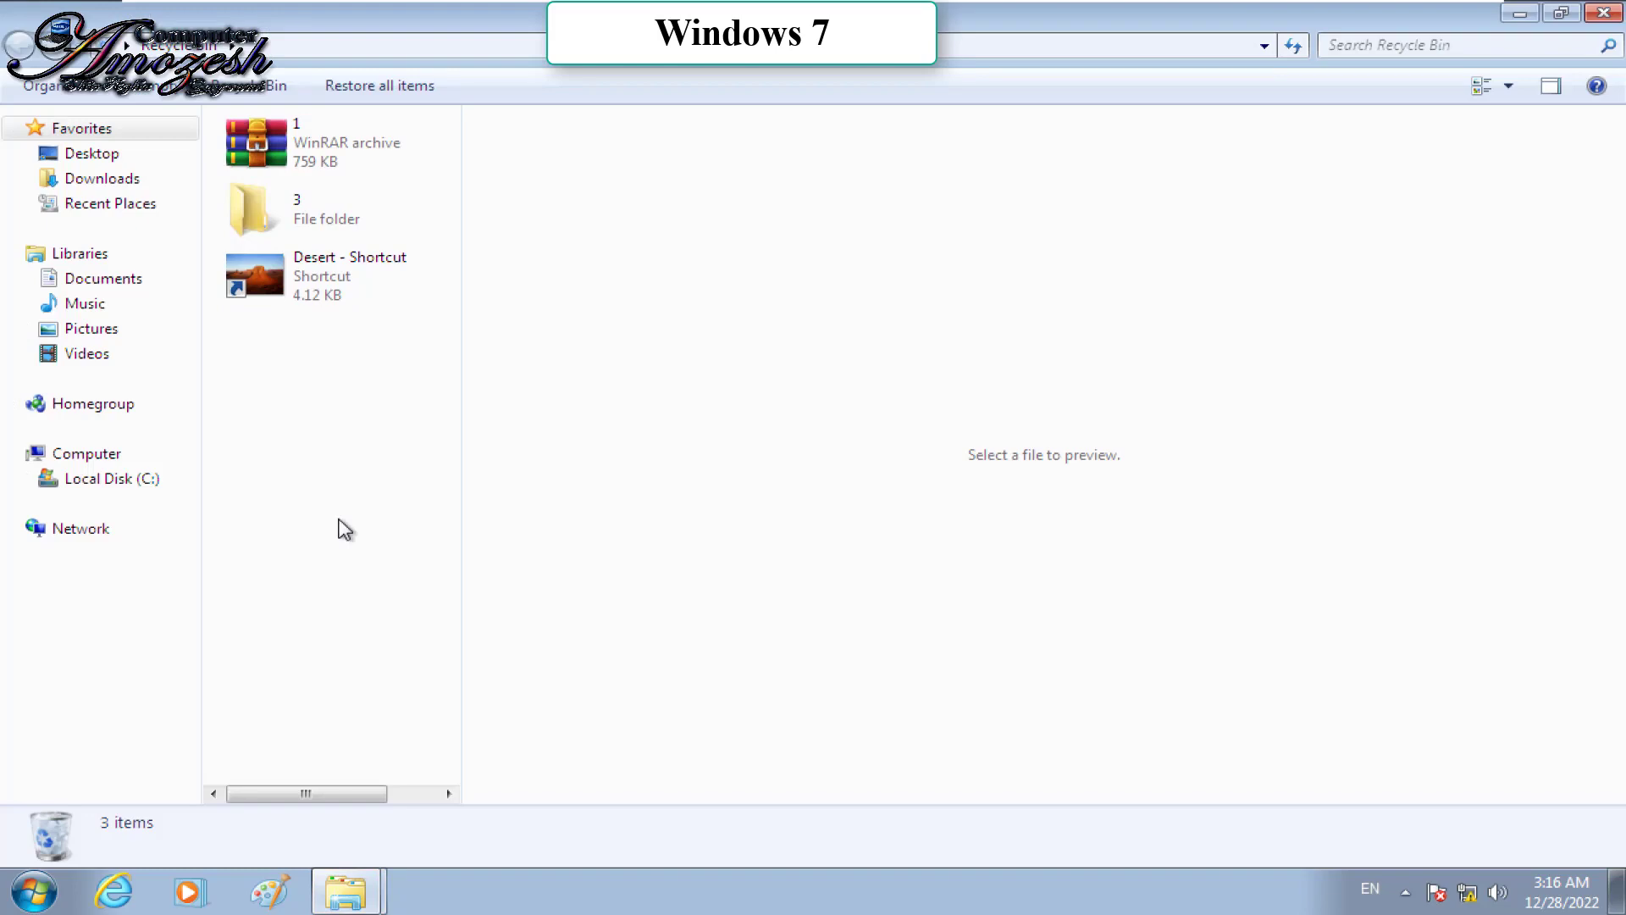
right_click(140, 340)
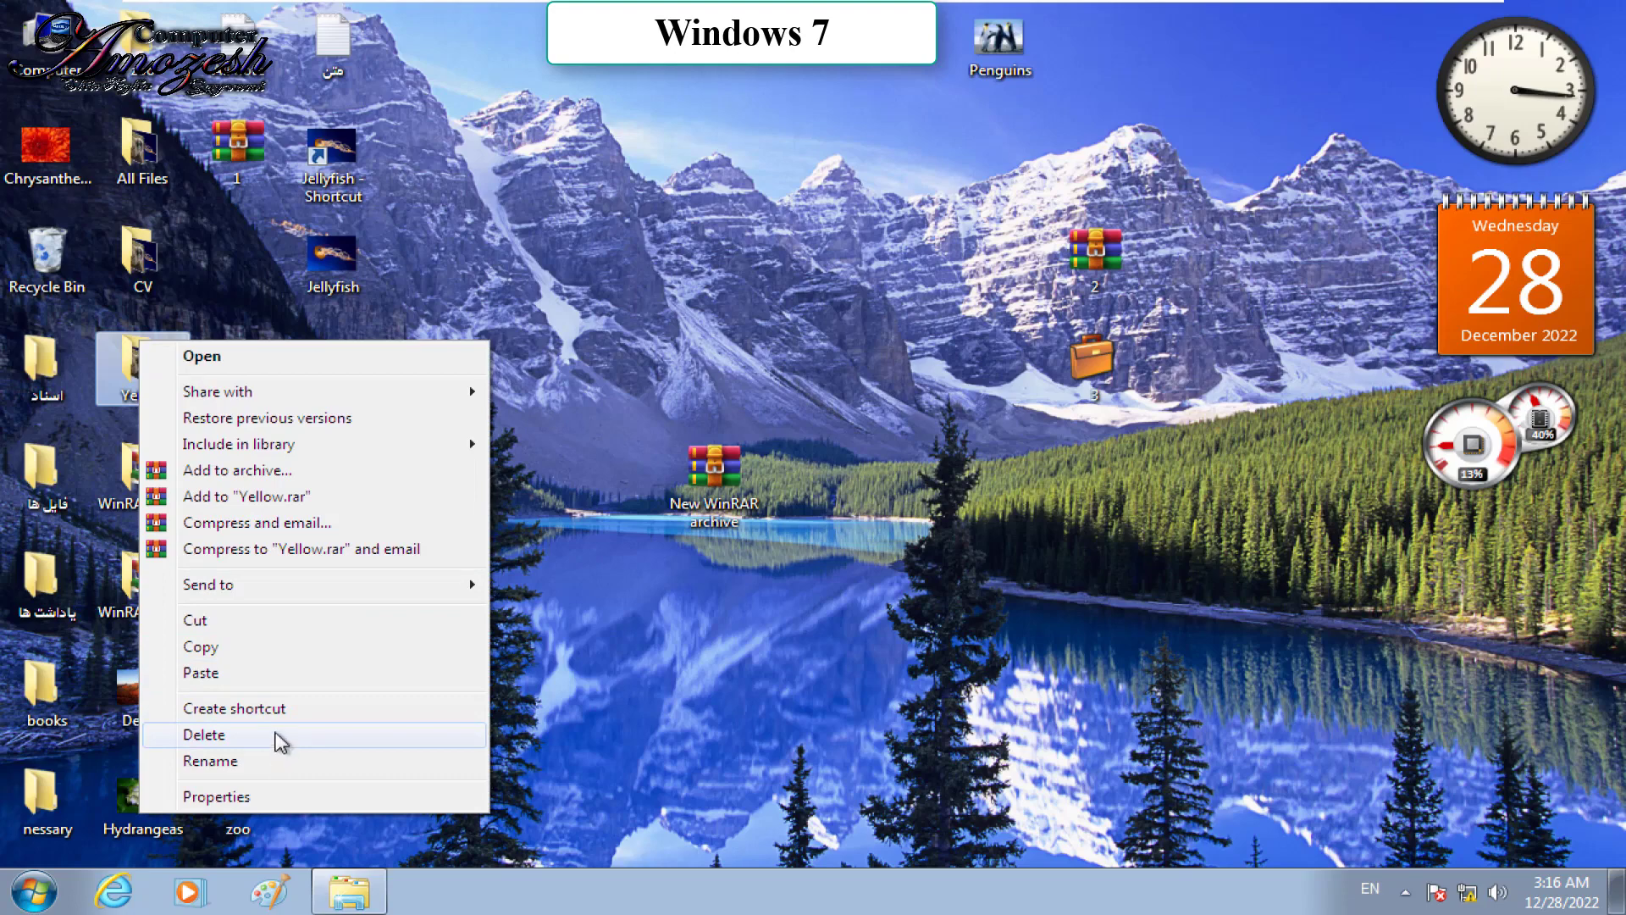
Step: Delete Jellyfish, Jellyfish - Shortcut, Koala and Desert - Shortcut to the Recycle Bin, then verify them there
click(588, 332)
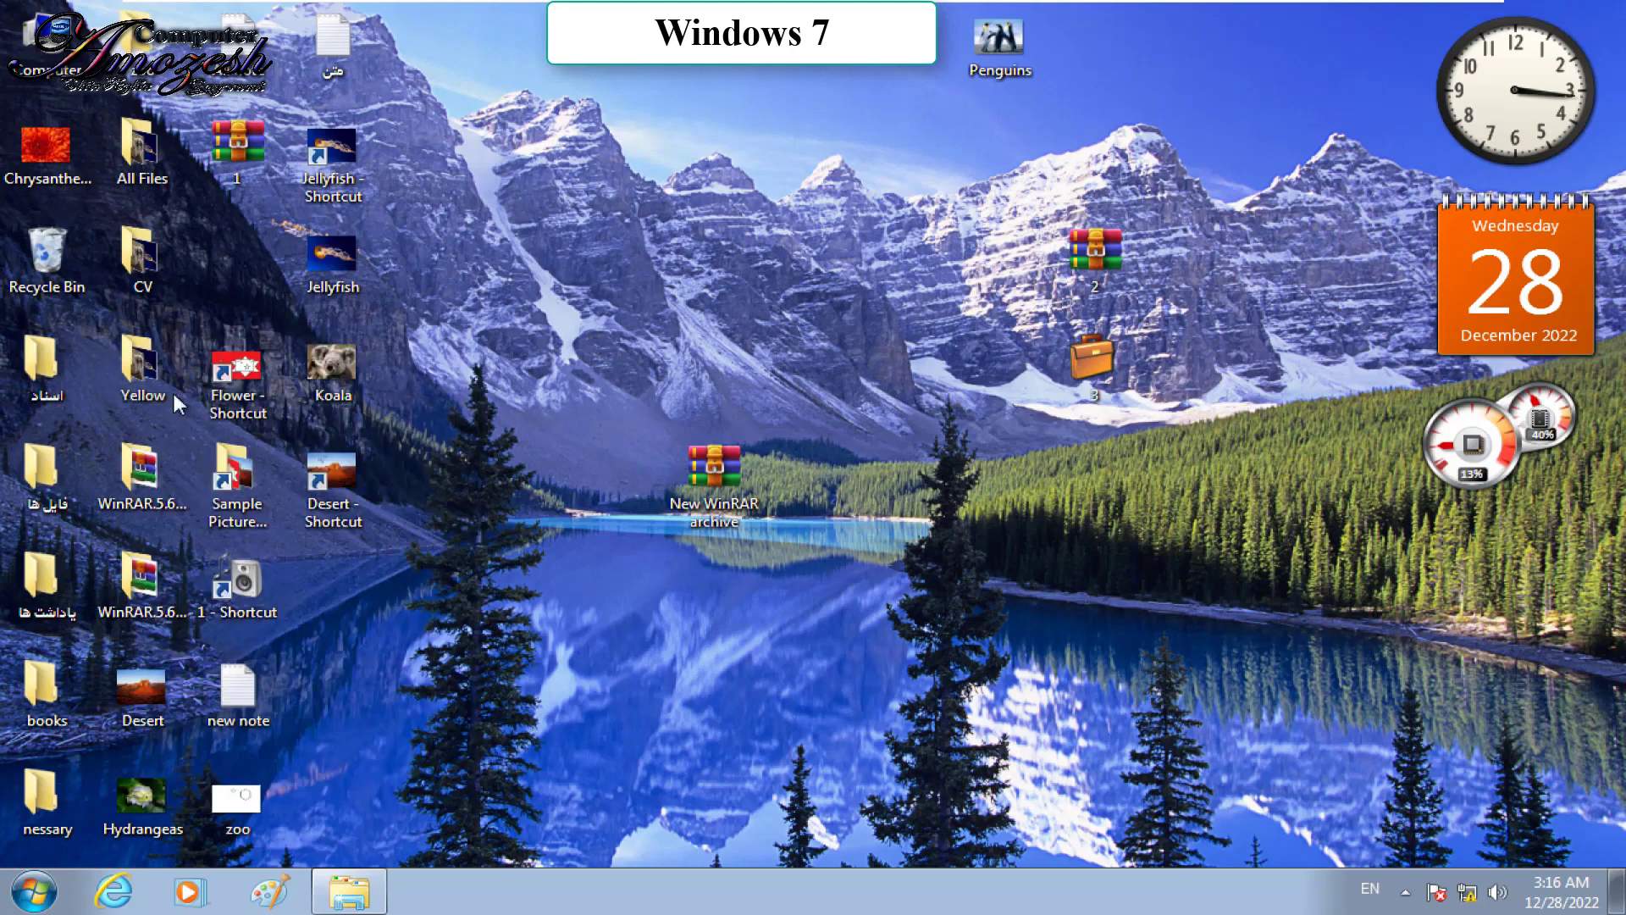
click(344, 475)
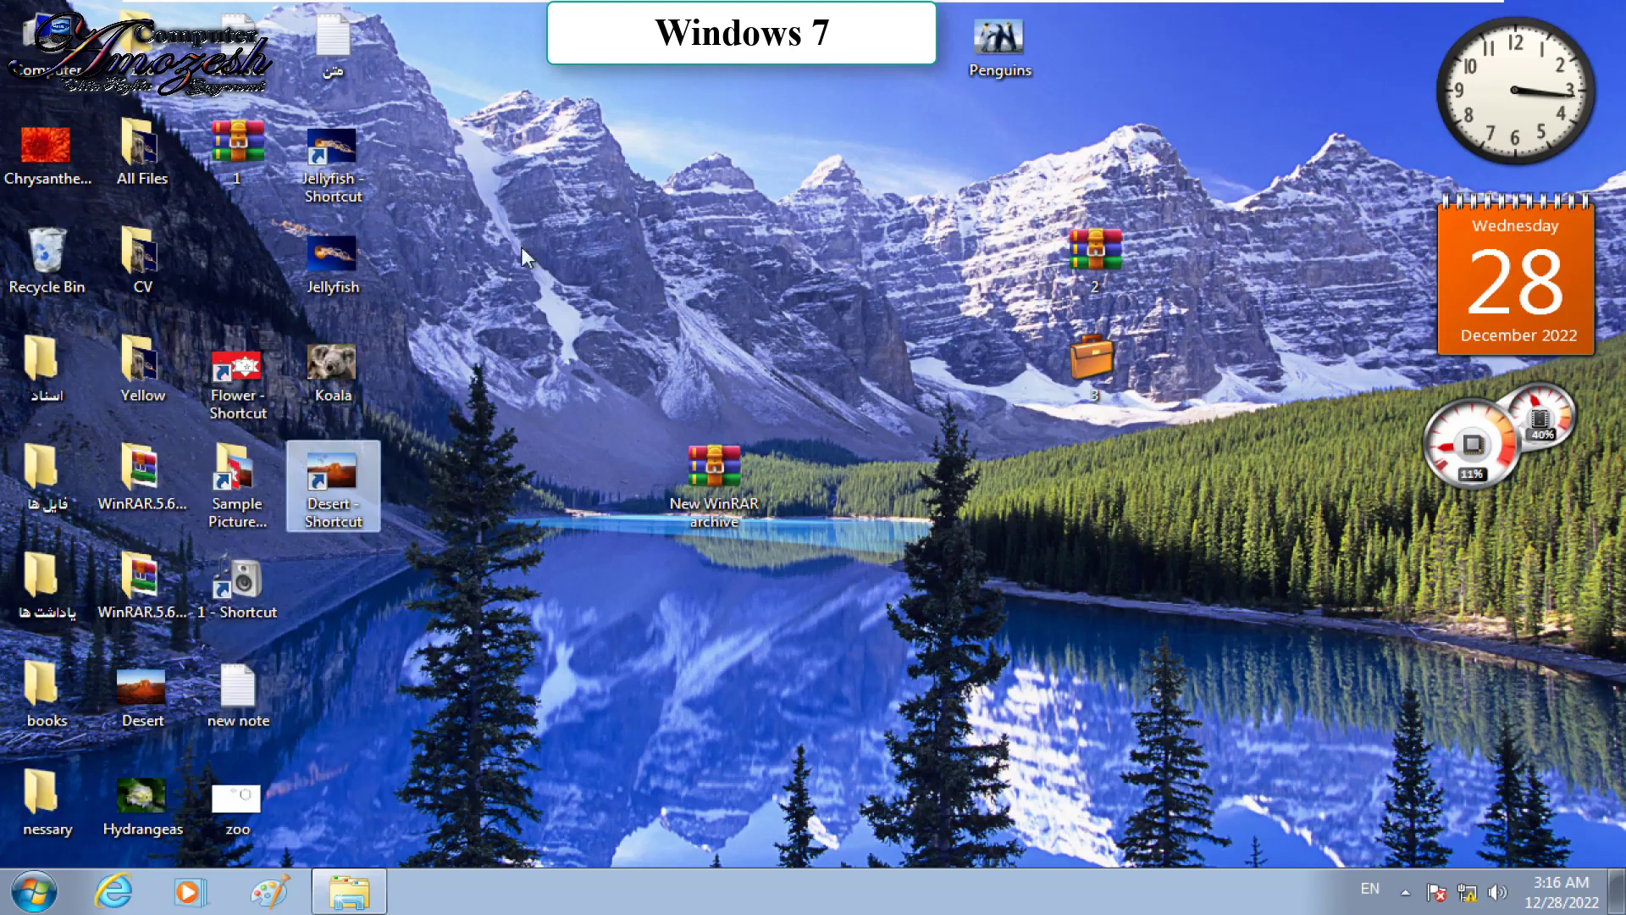
drag(382, 139, 314, 539)
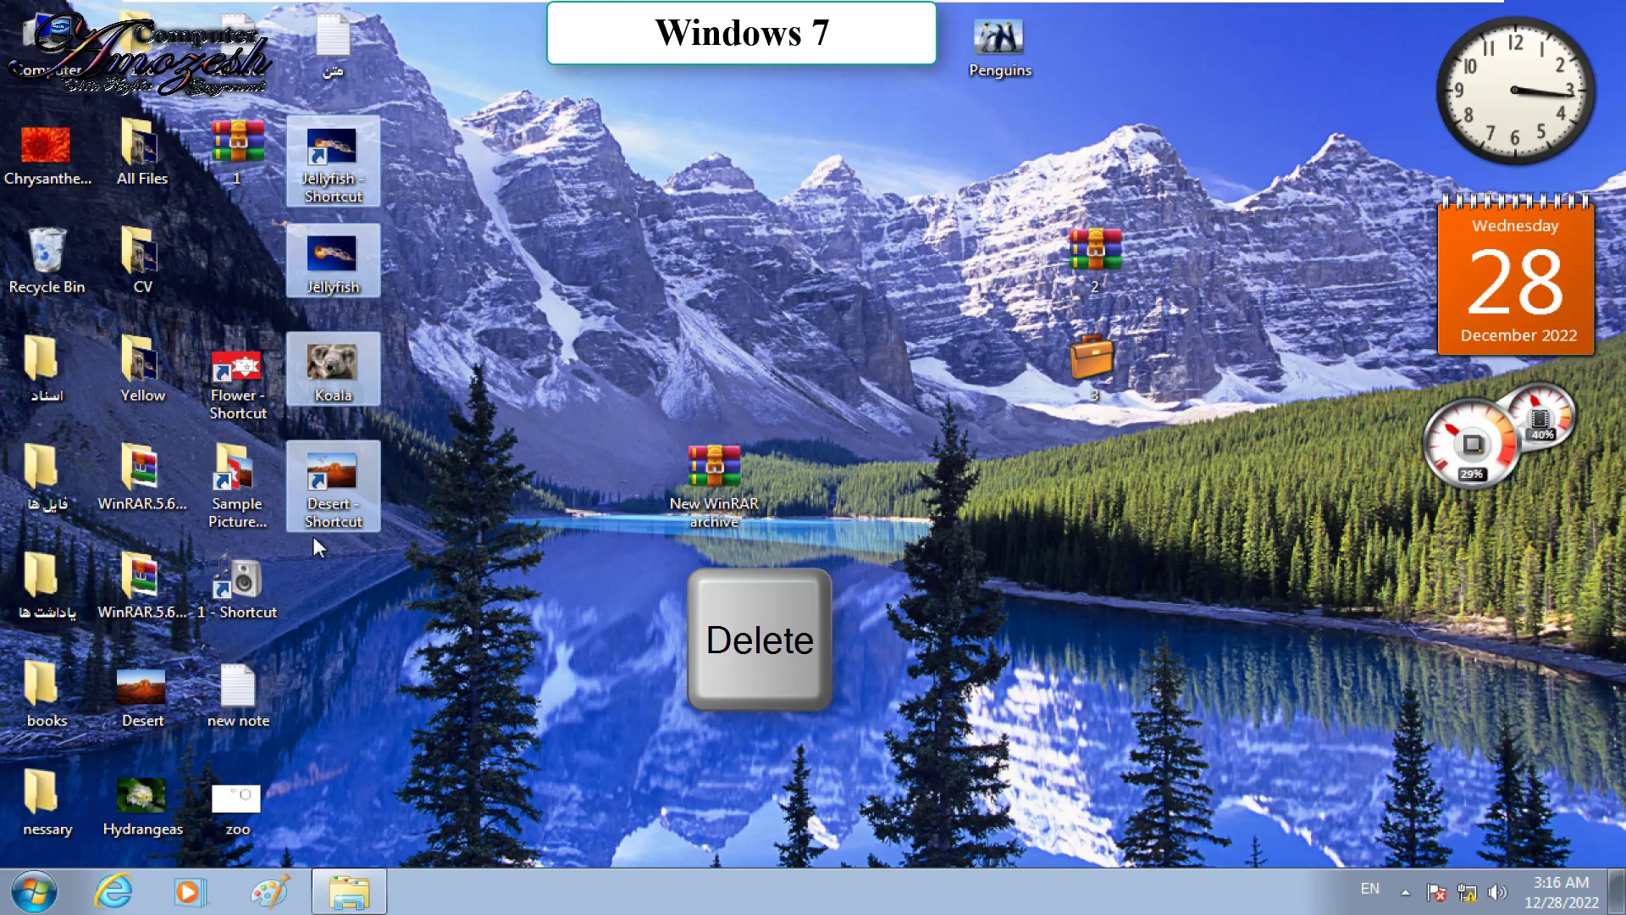
key(Delete)
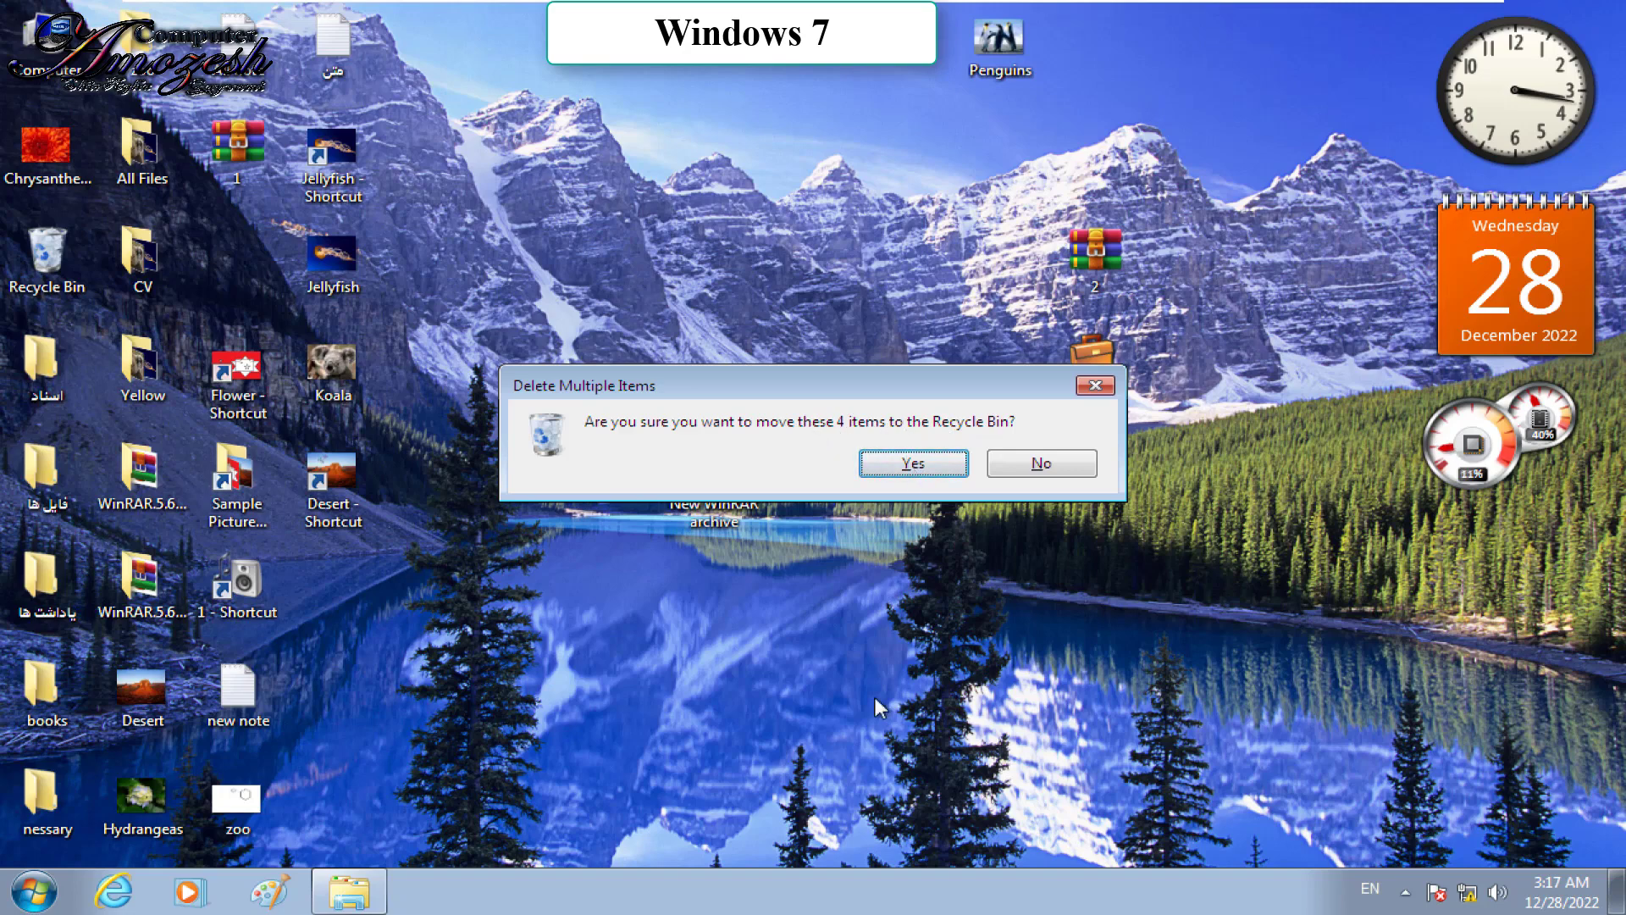
key(Return)
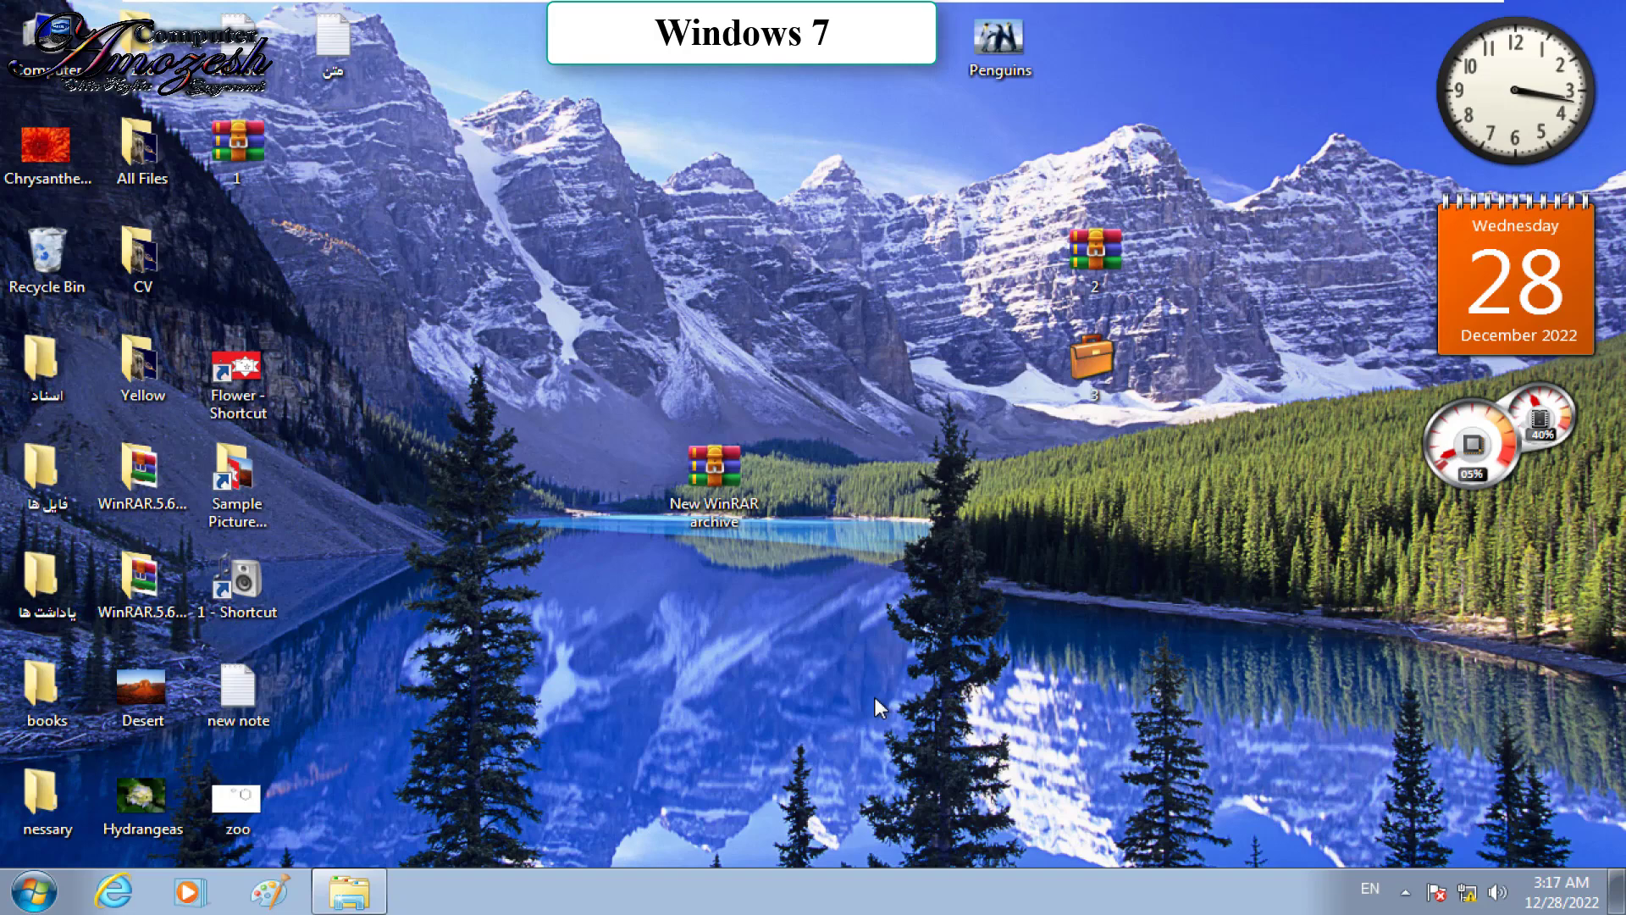
double_click(78, 238)
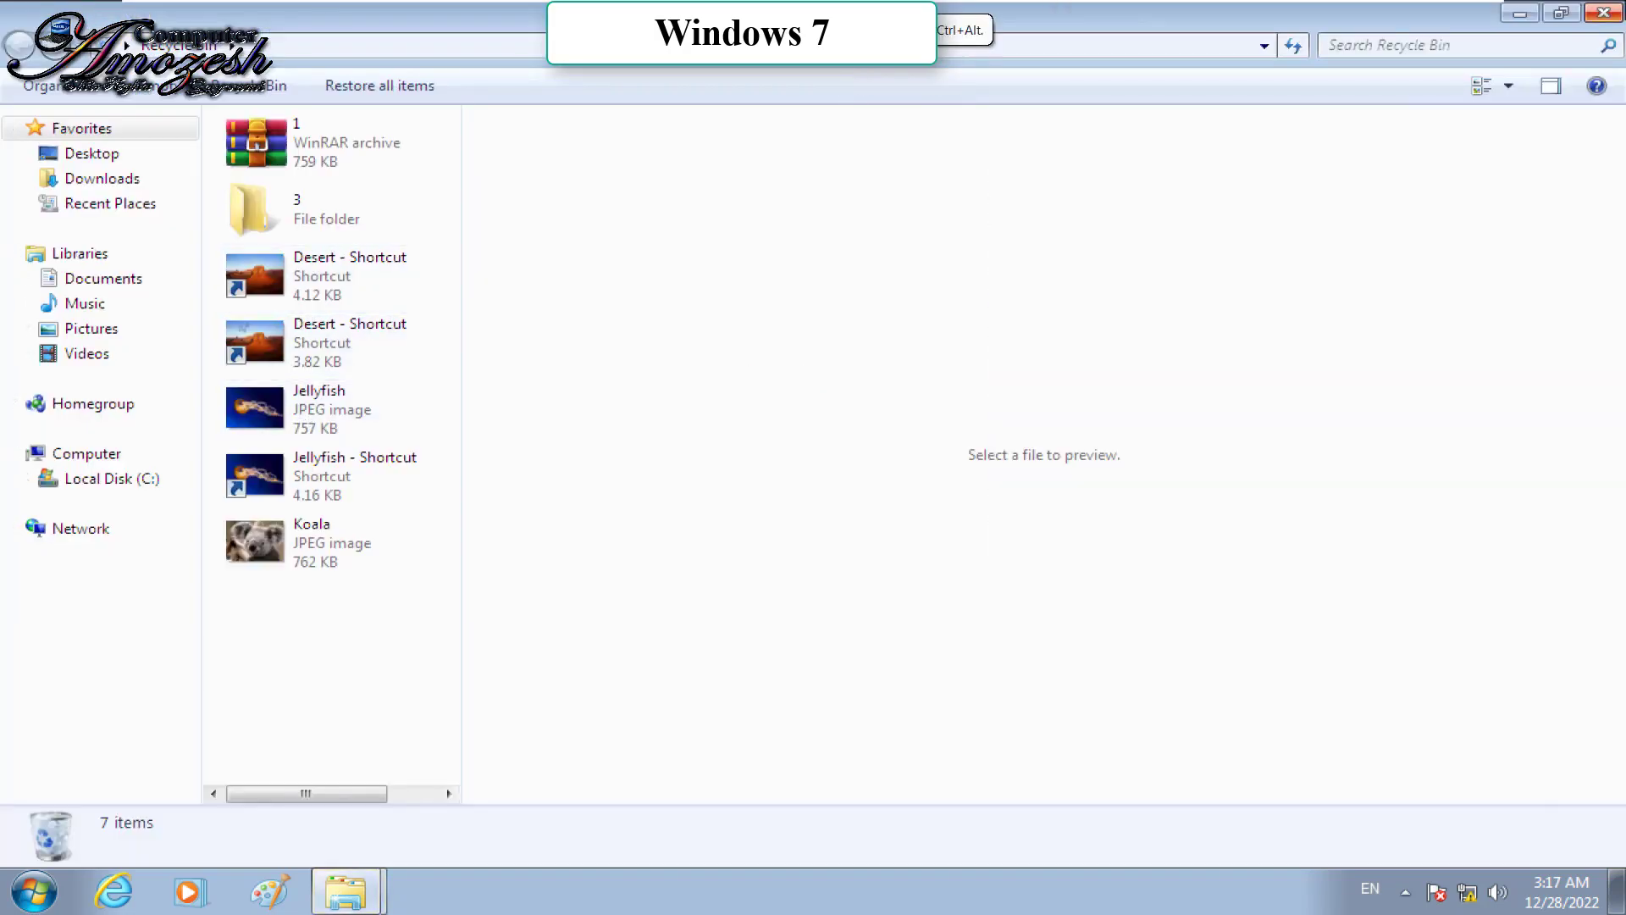
click(1603, 13)
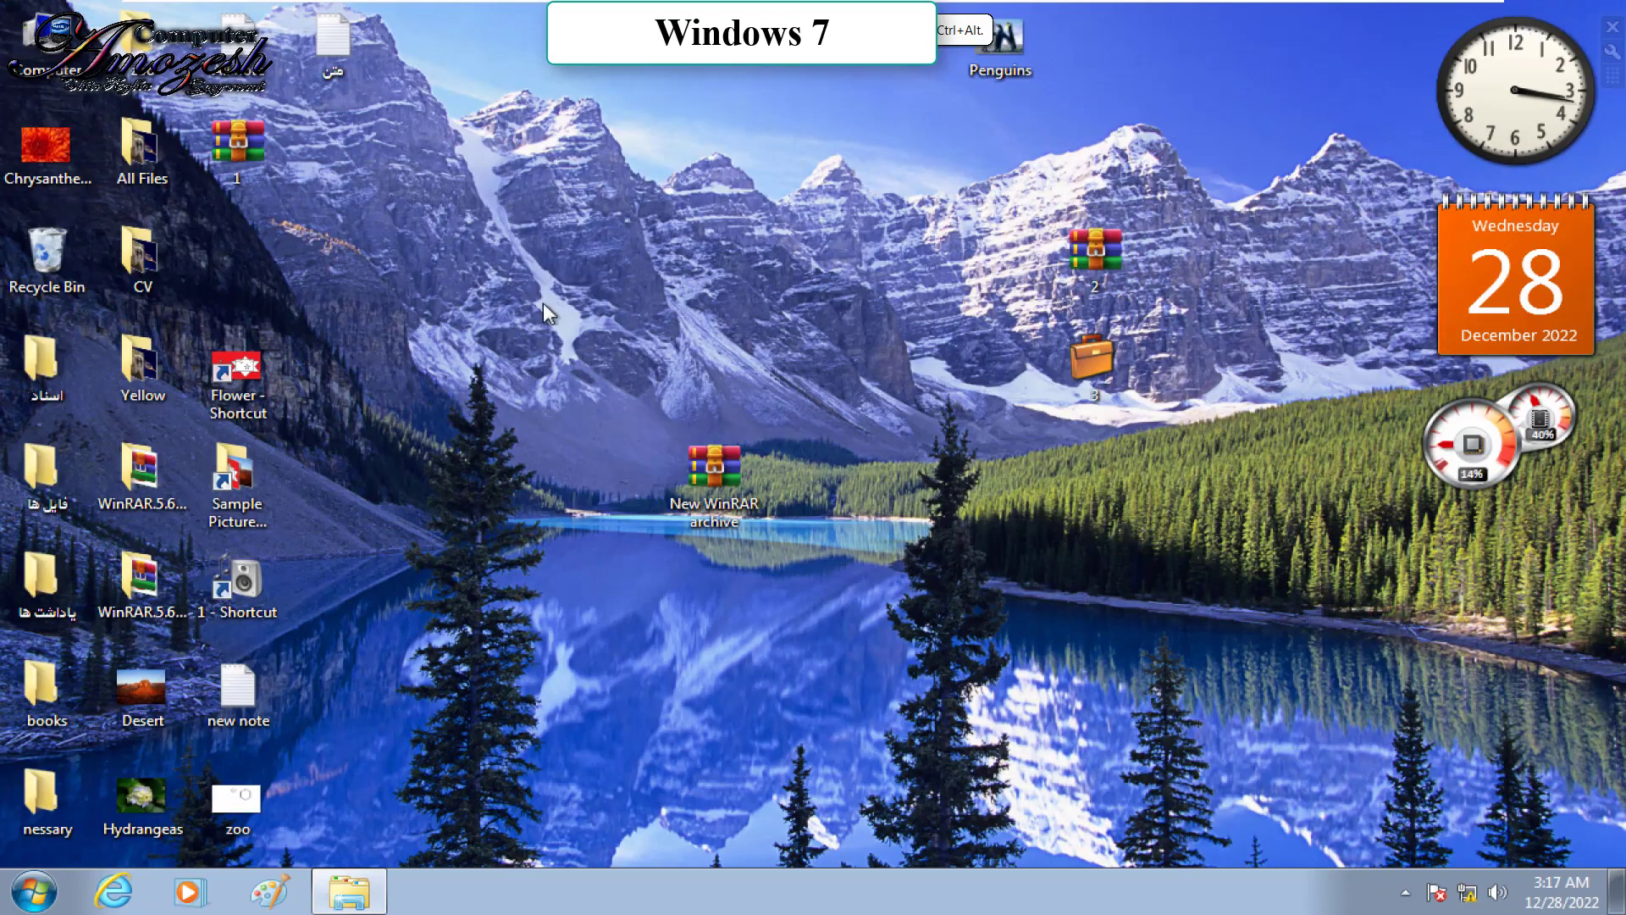
Step: Select Flower - Shortcut, Sample Pictures and 1 - Shortcut and Shift+Delete them permanently
drag(332, 314, 232, 625)
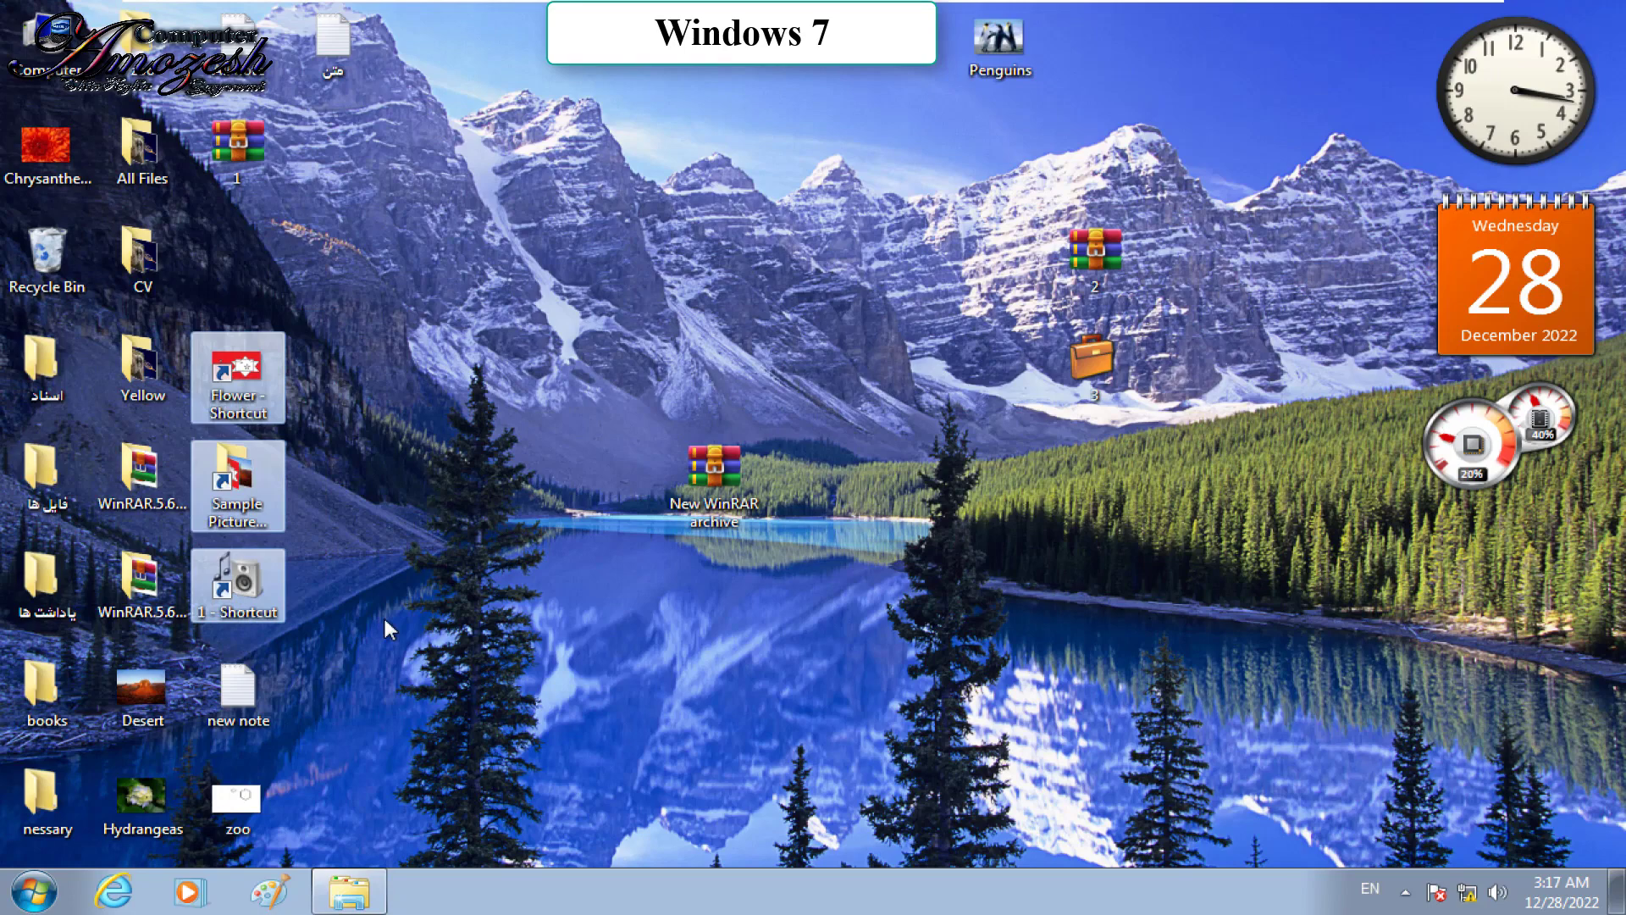
key(ctrl)
key(shift+Delete)
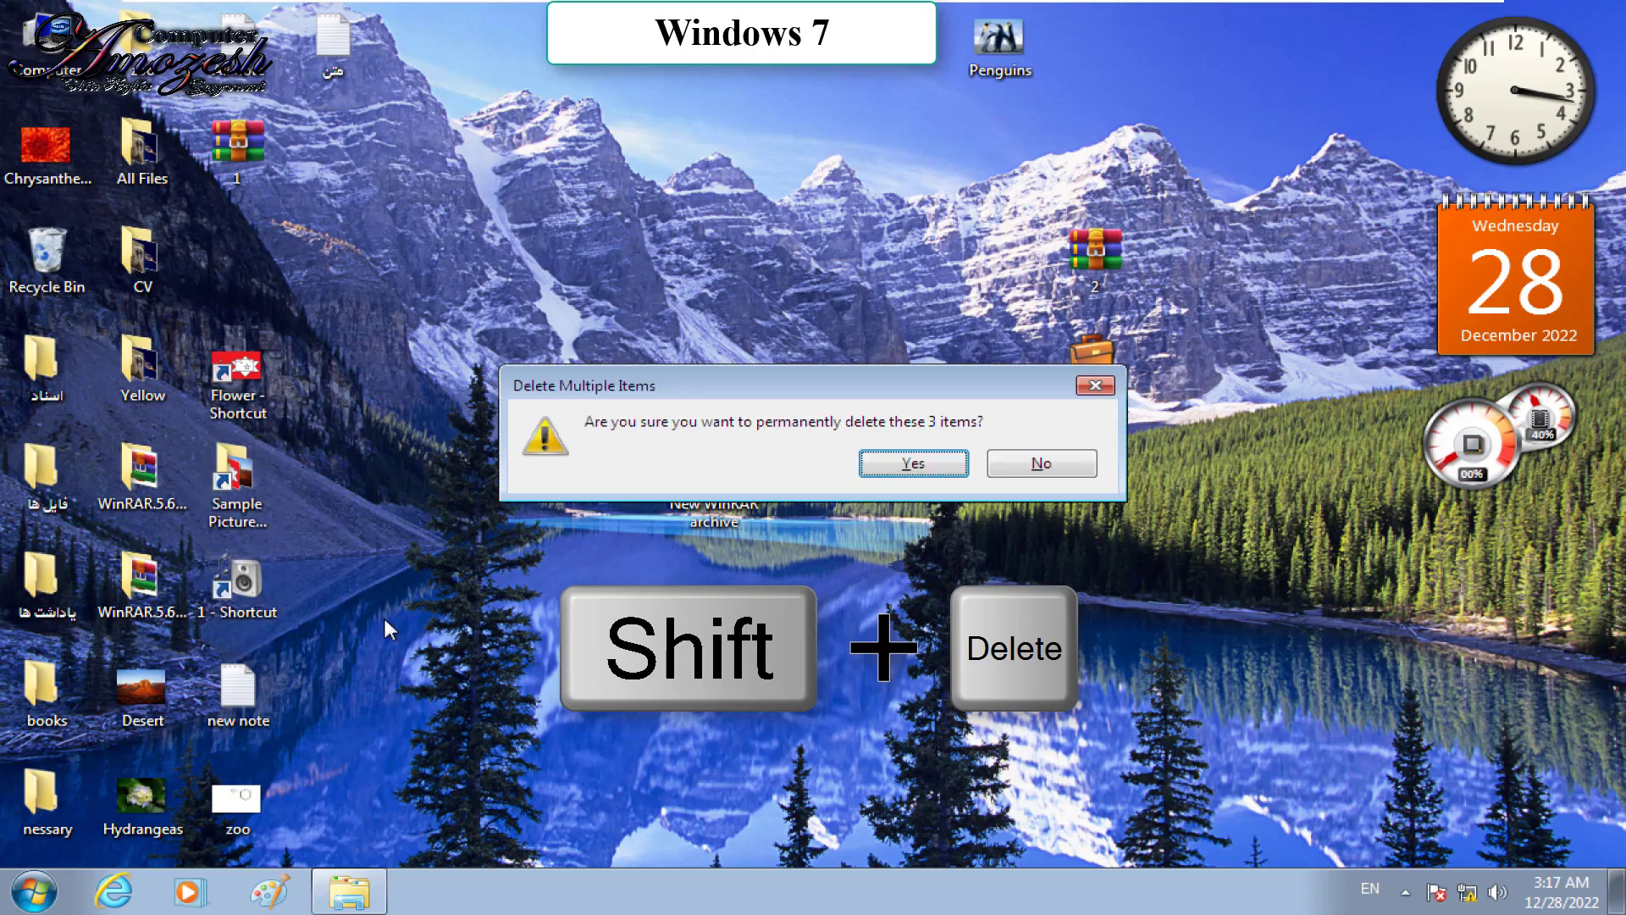
key(Return)
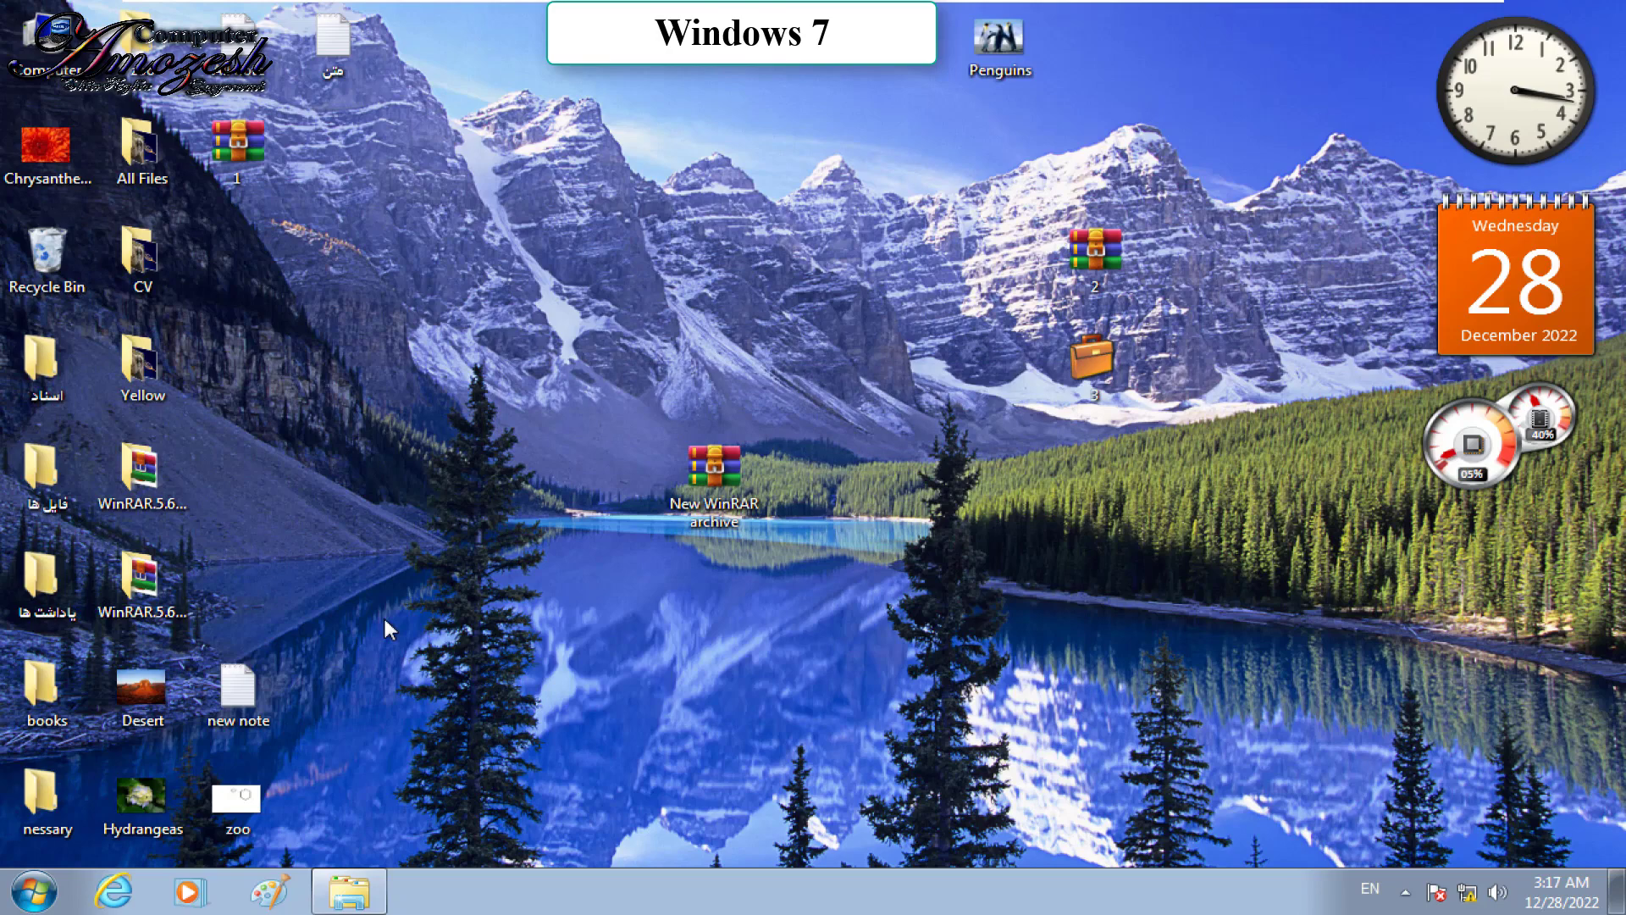
Step: Rename the Yellow folder to hjjk
right_click(142, 367)
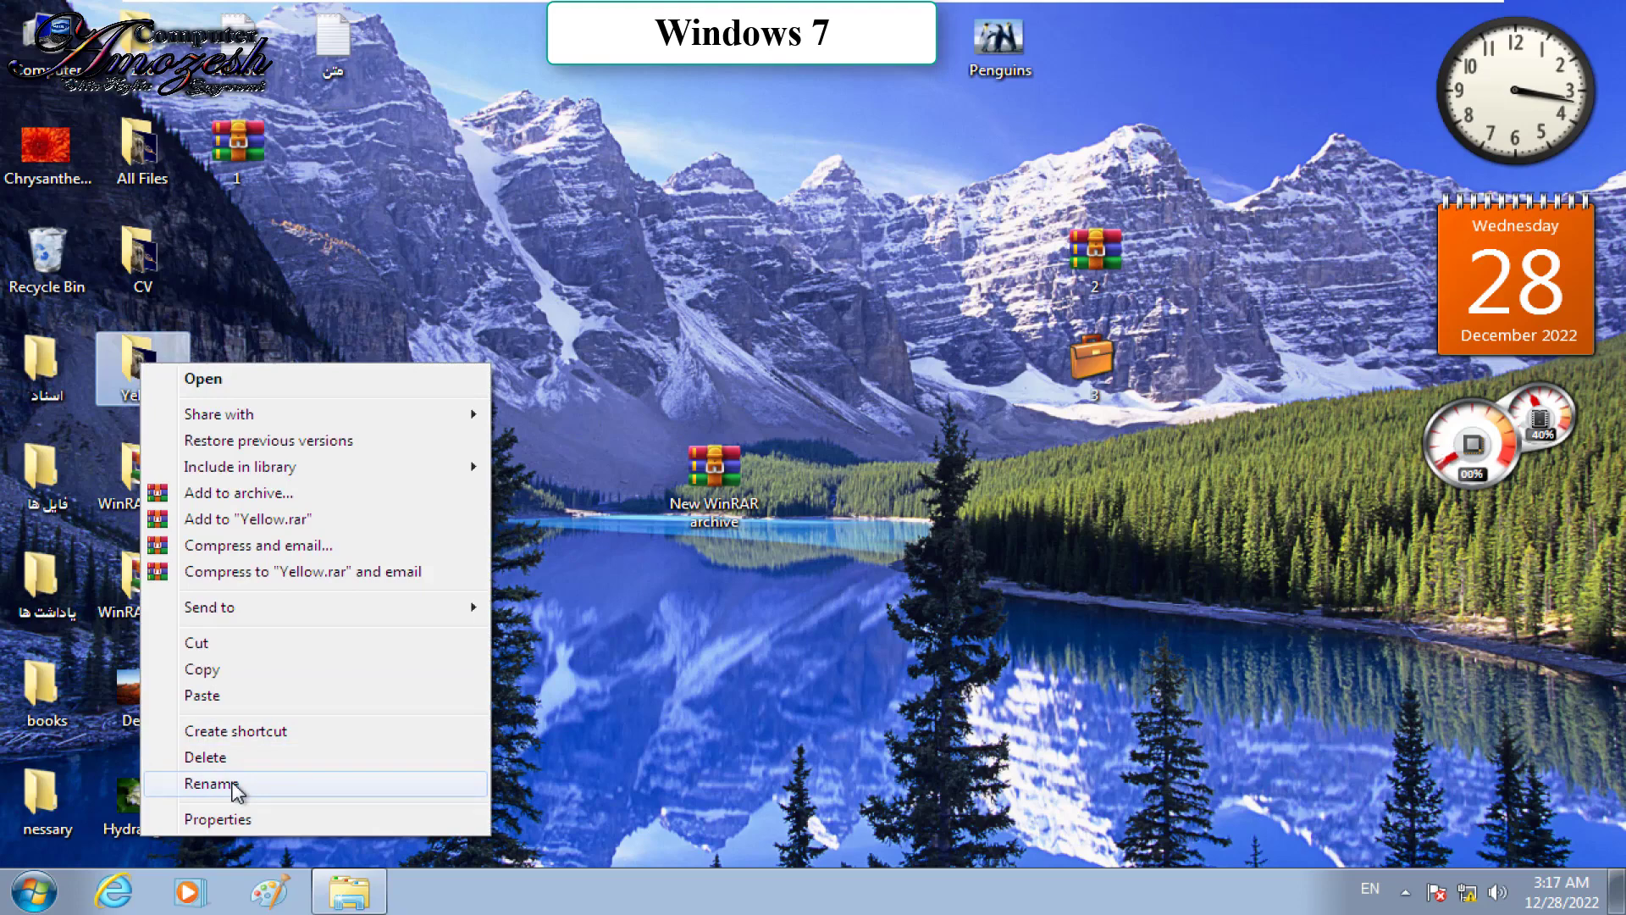
click(236, 787)
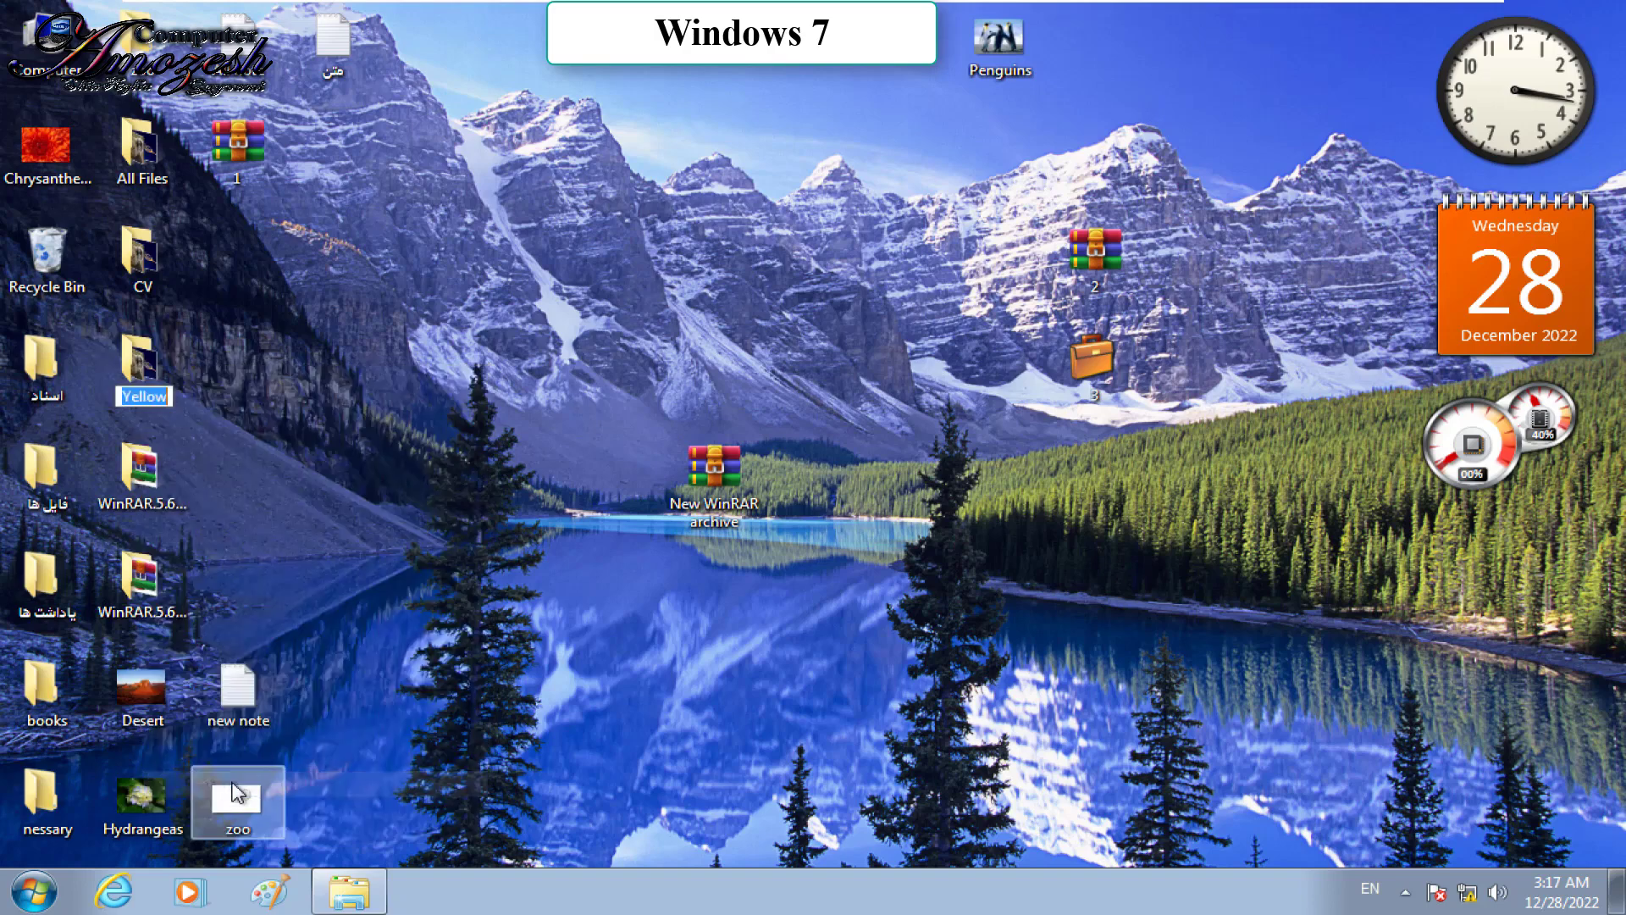
text(hjjk)
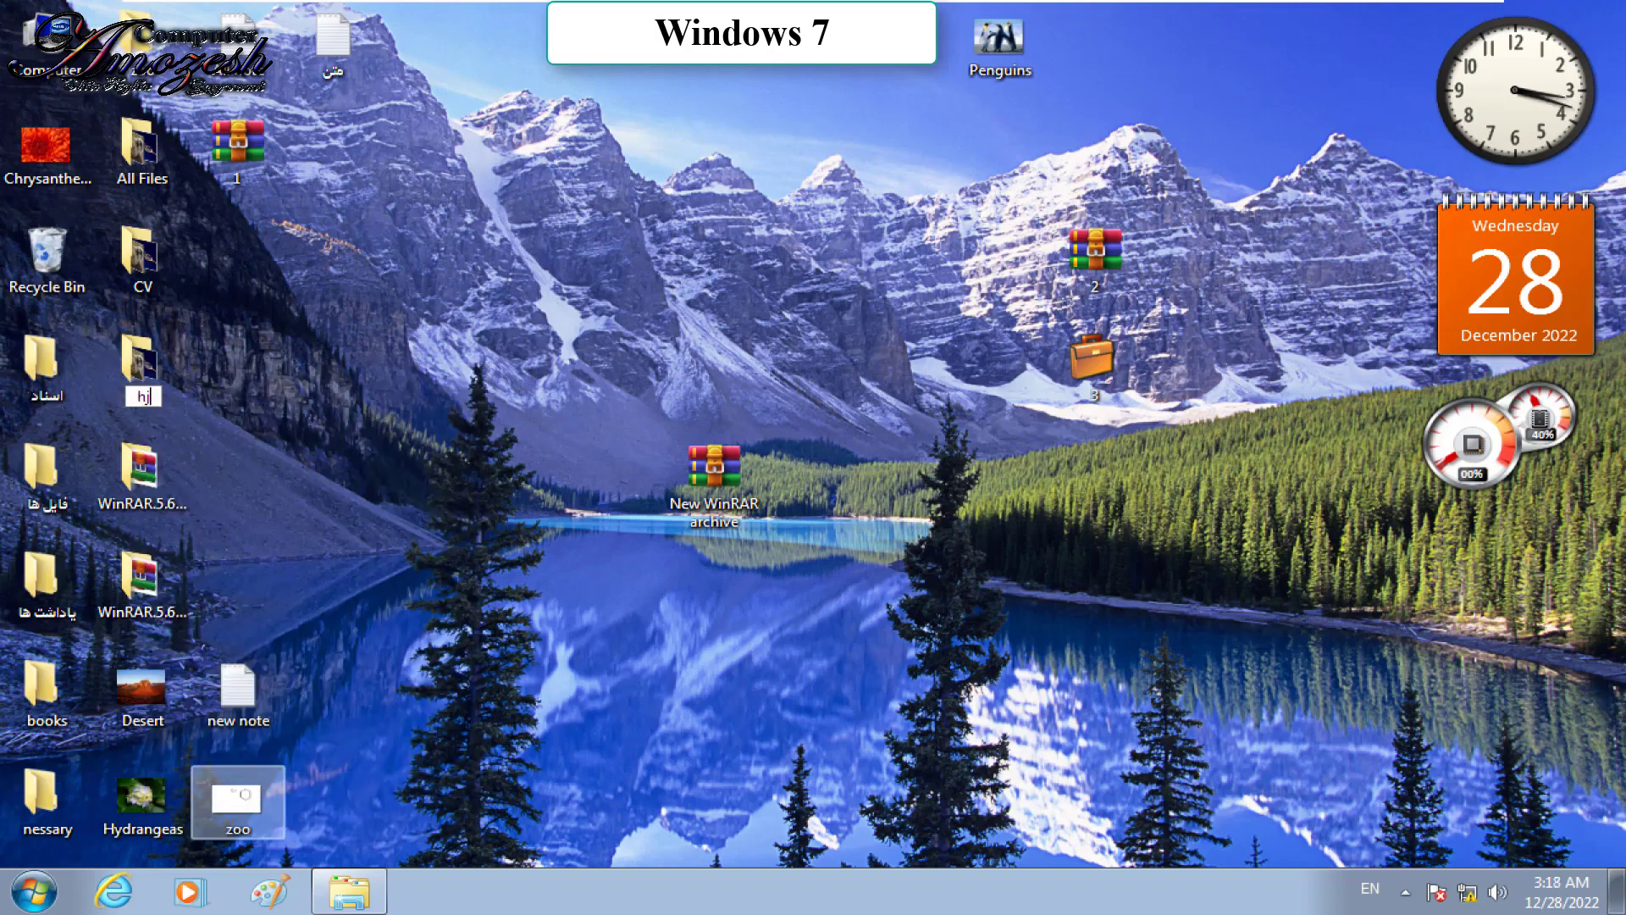
click(424, 482)
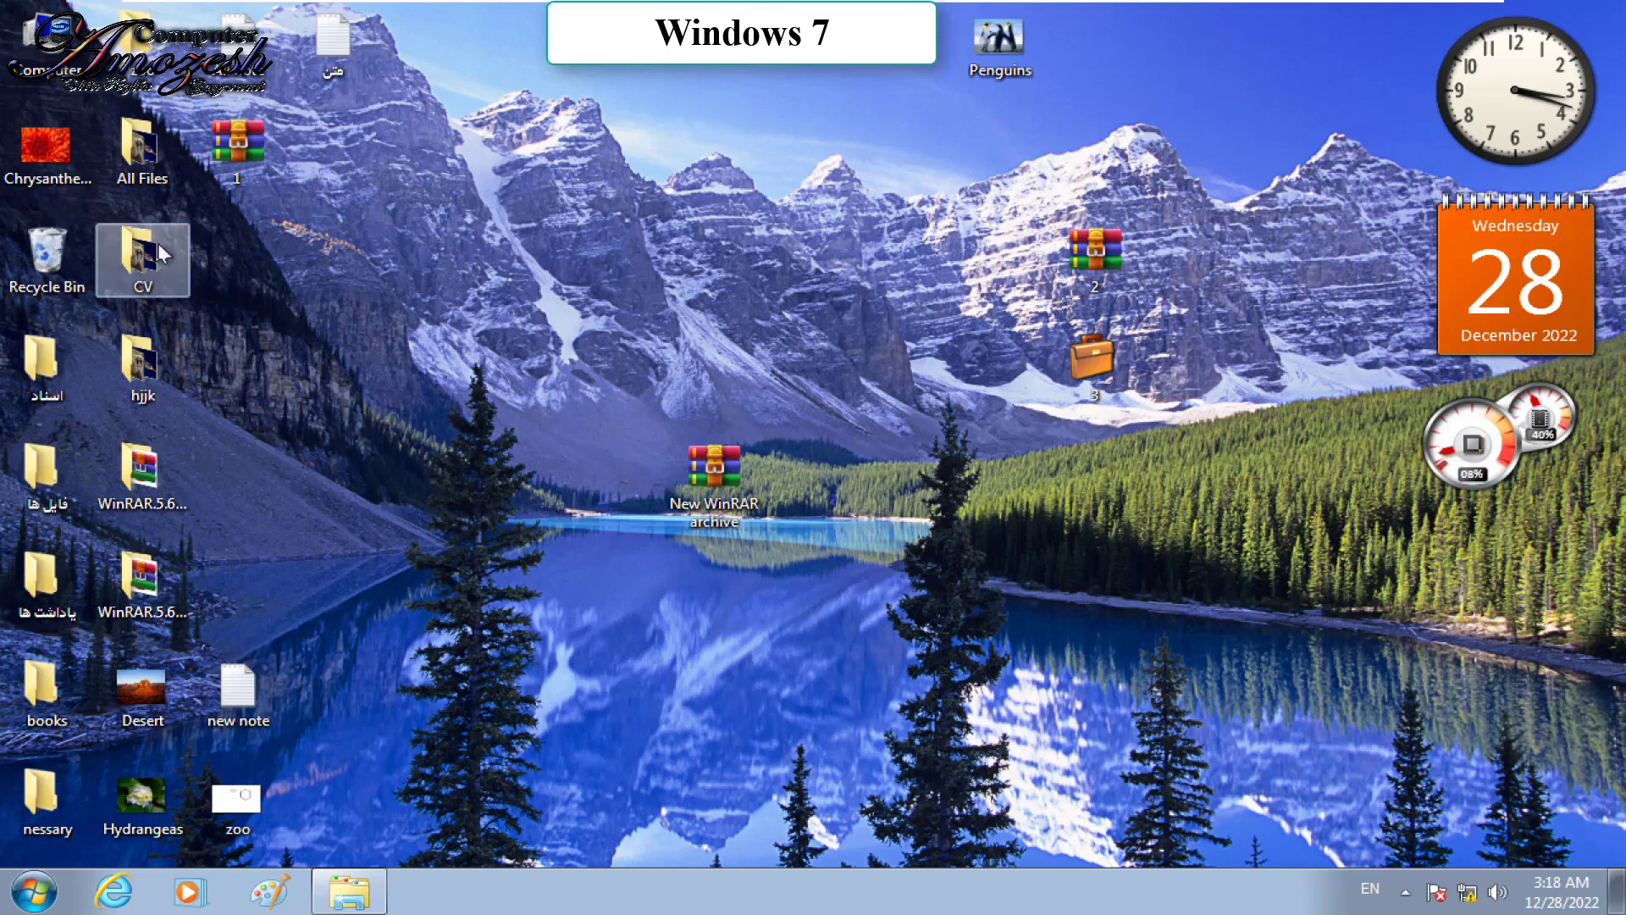
Step: Rename the CV folder to jhjkhjjk with F2 and show its Properties
click(127, 250)
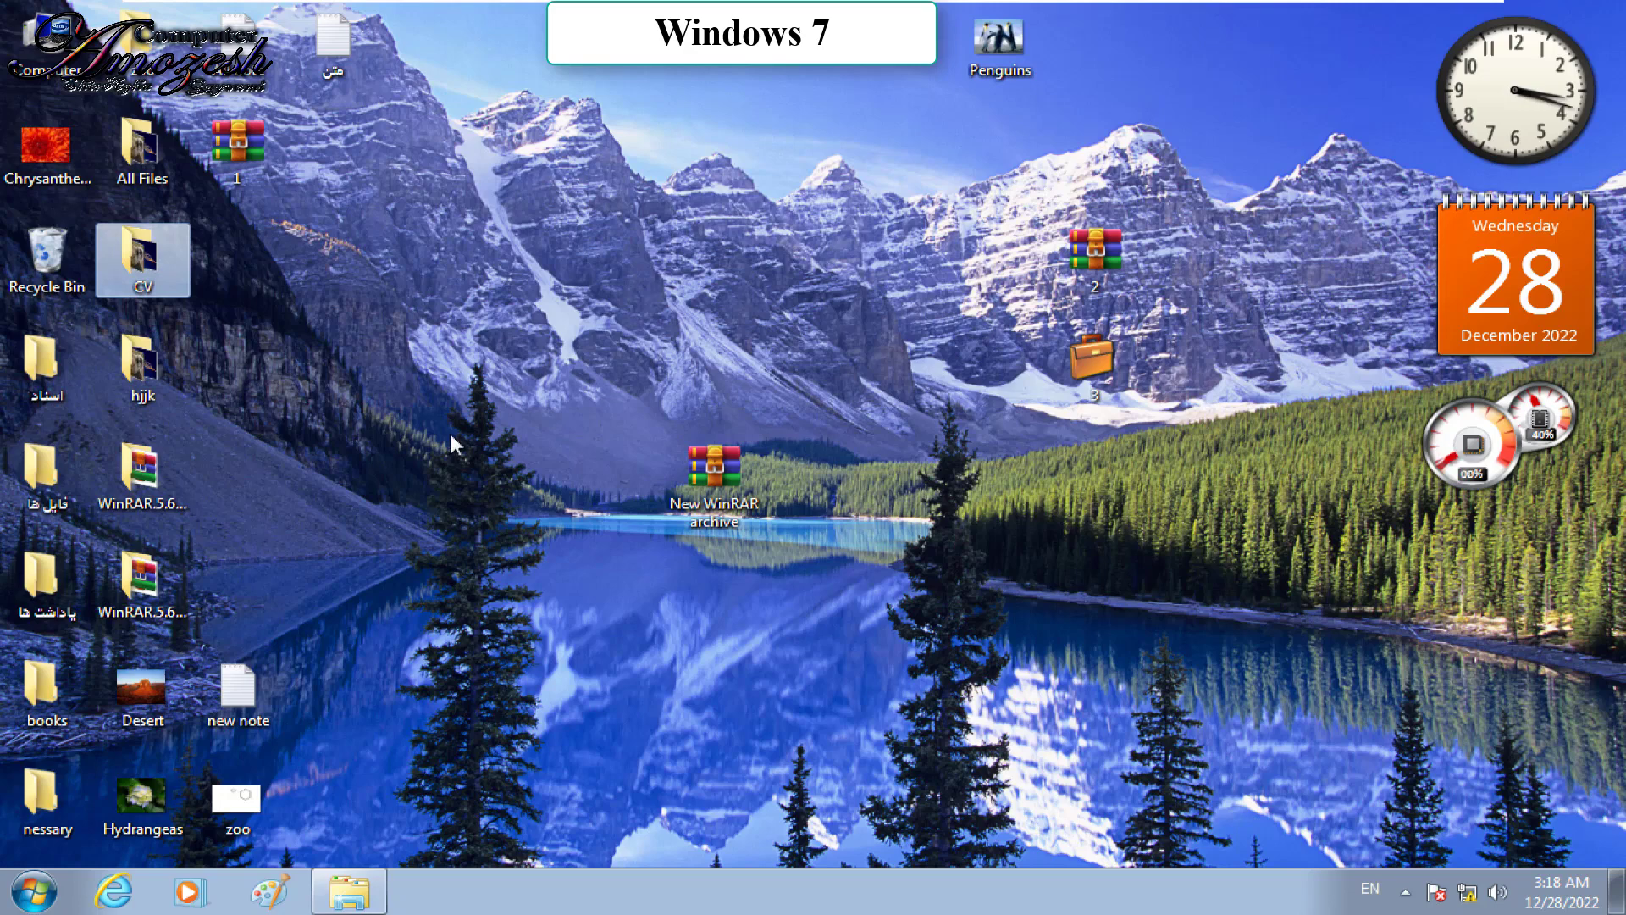
key(F2)
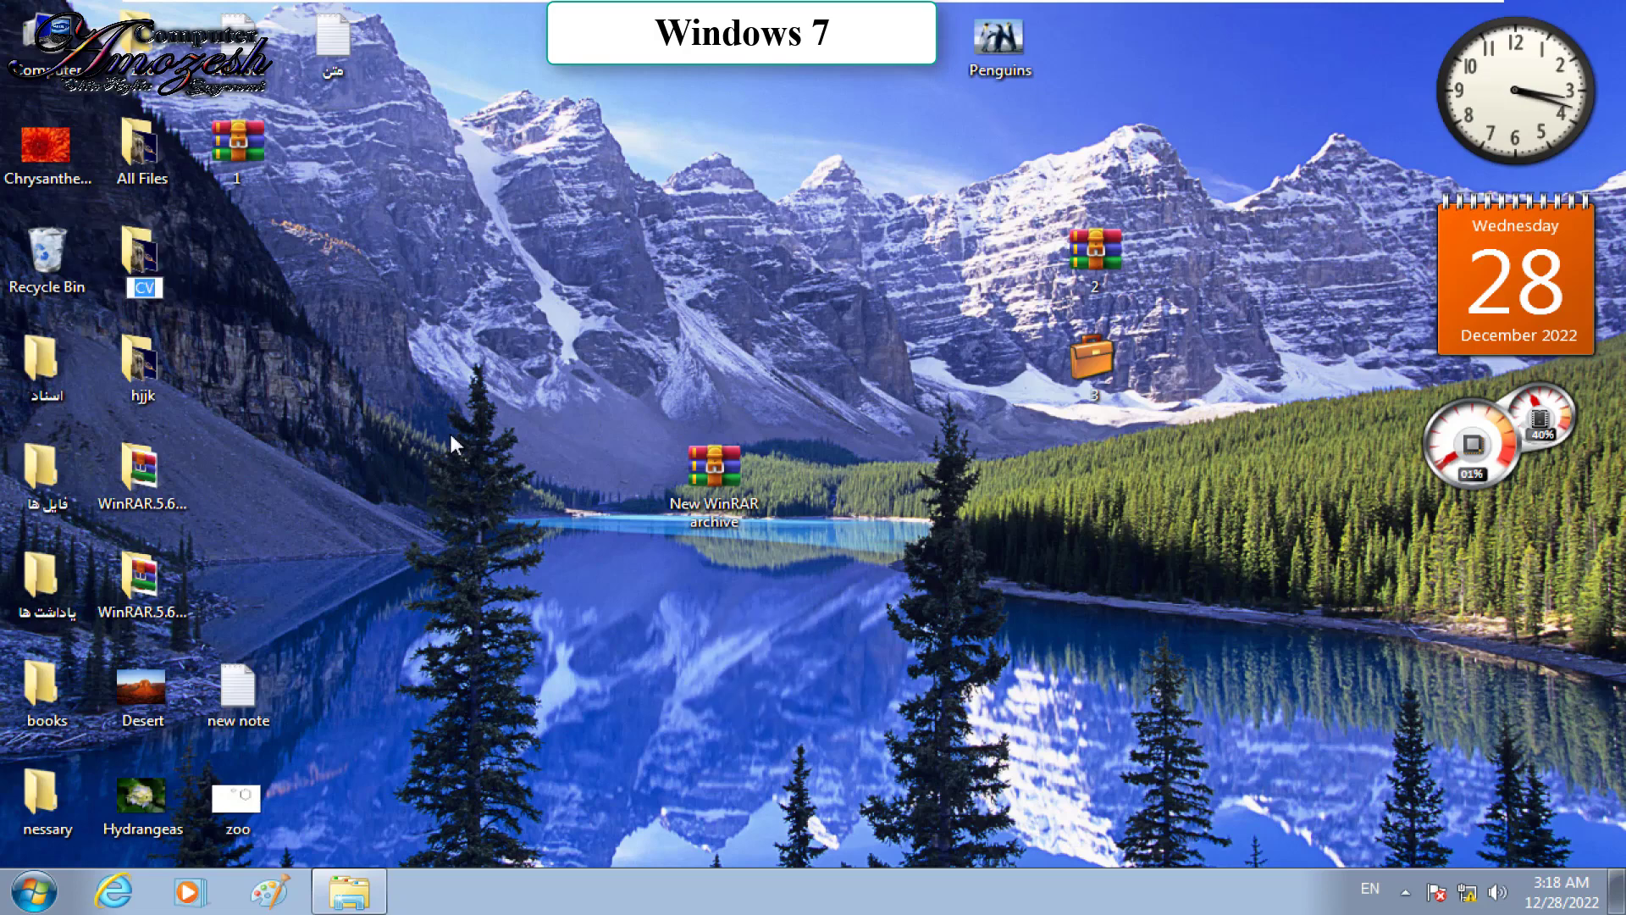
text(hjjk)
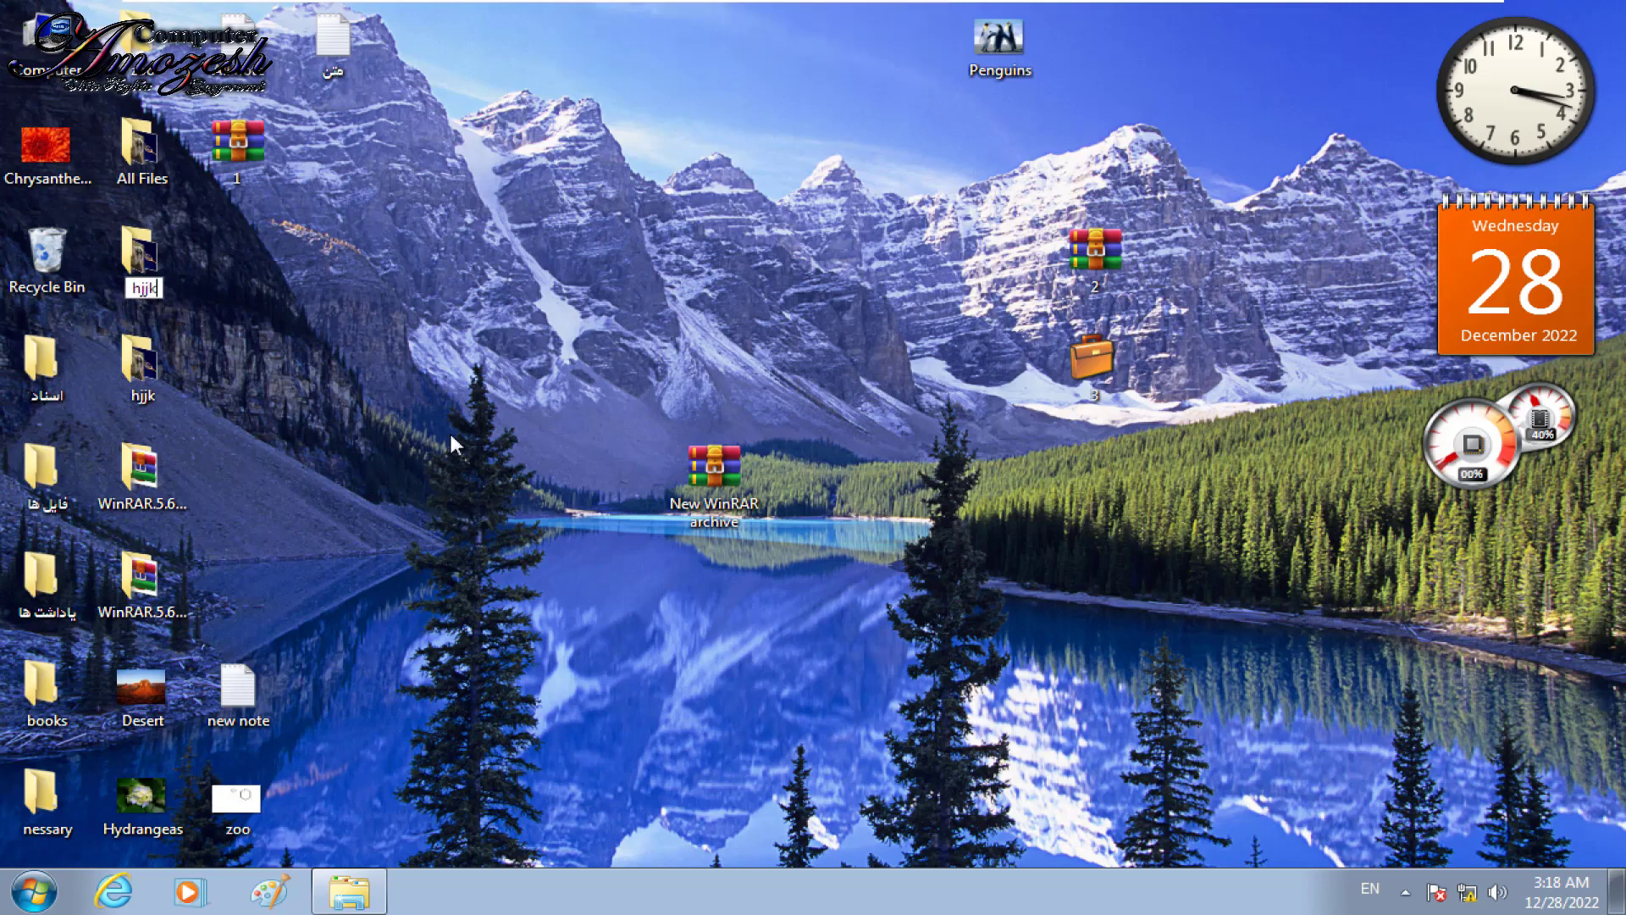
text(hjjk)
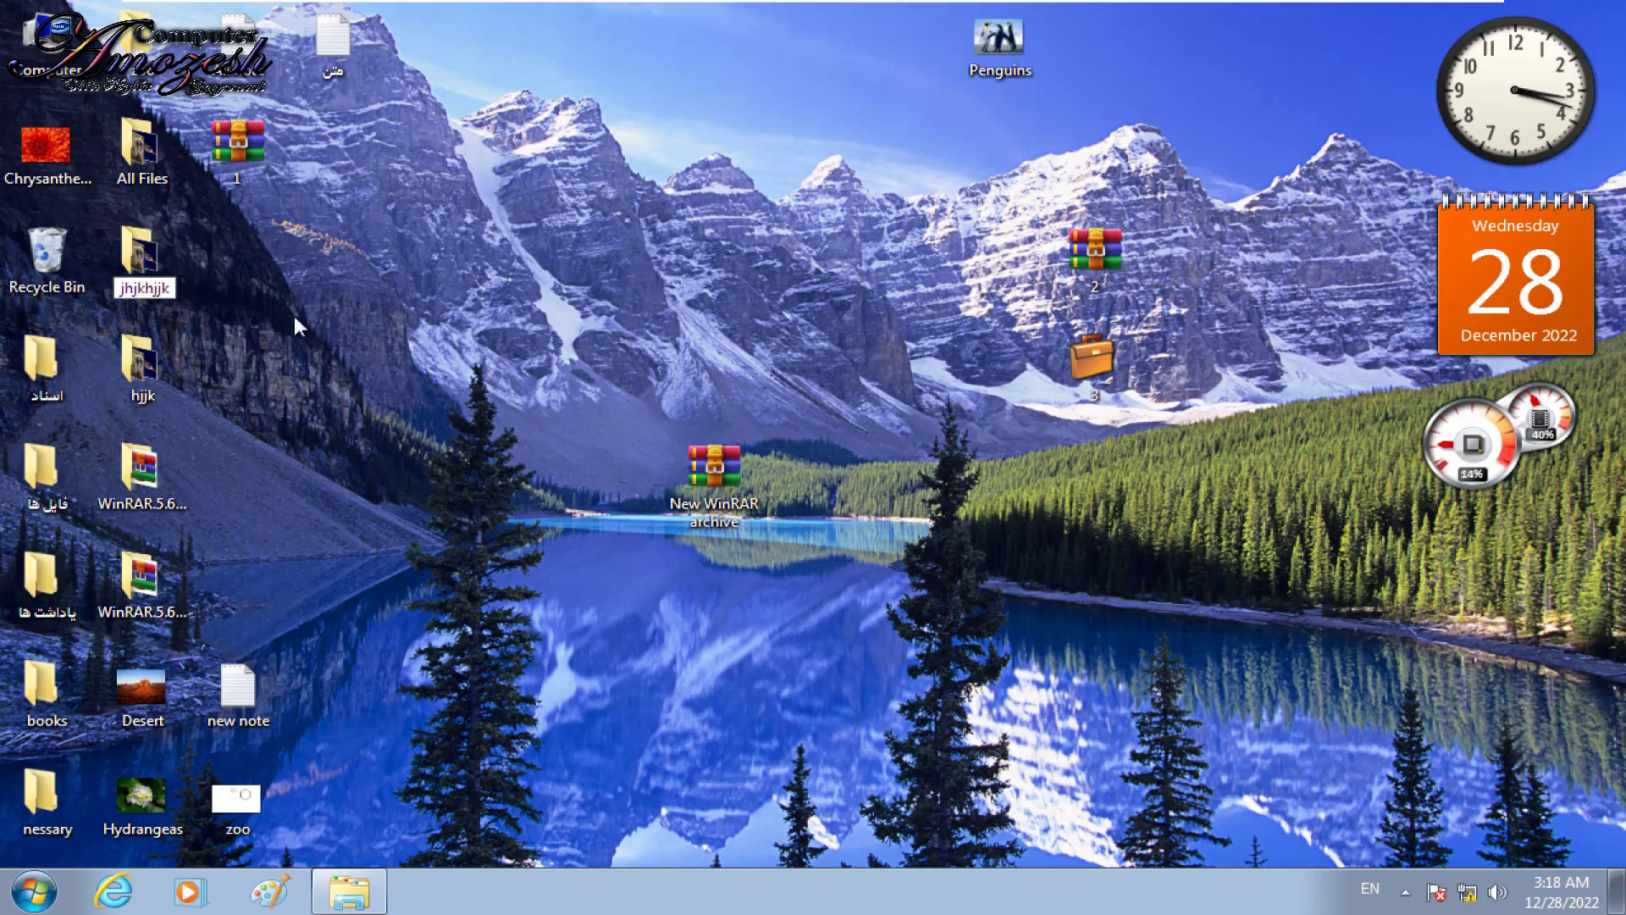
key(Return)
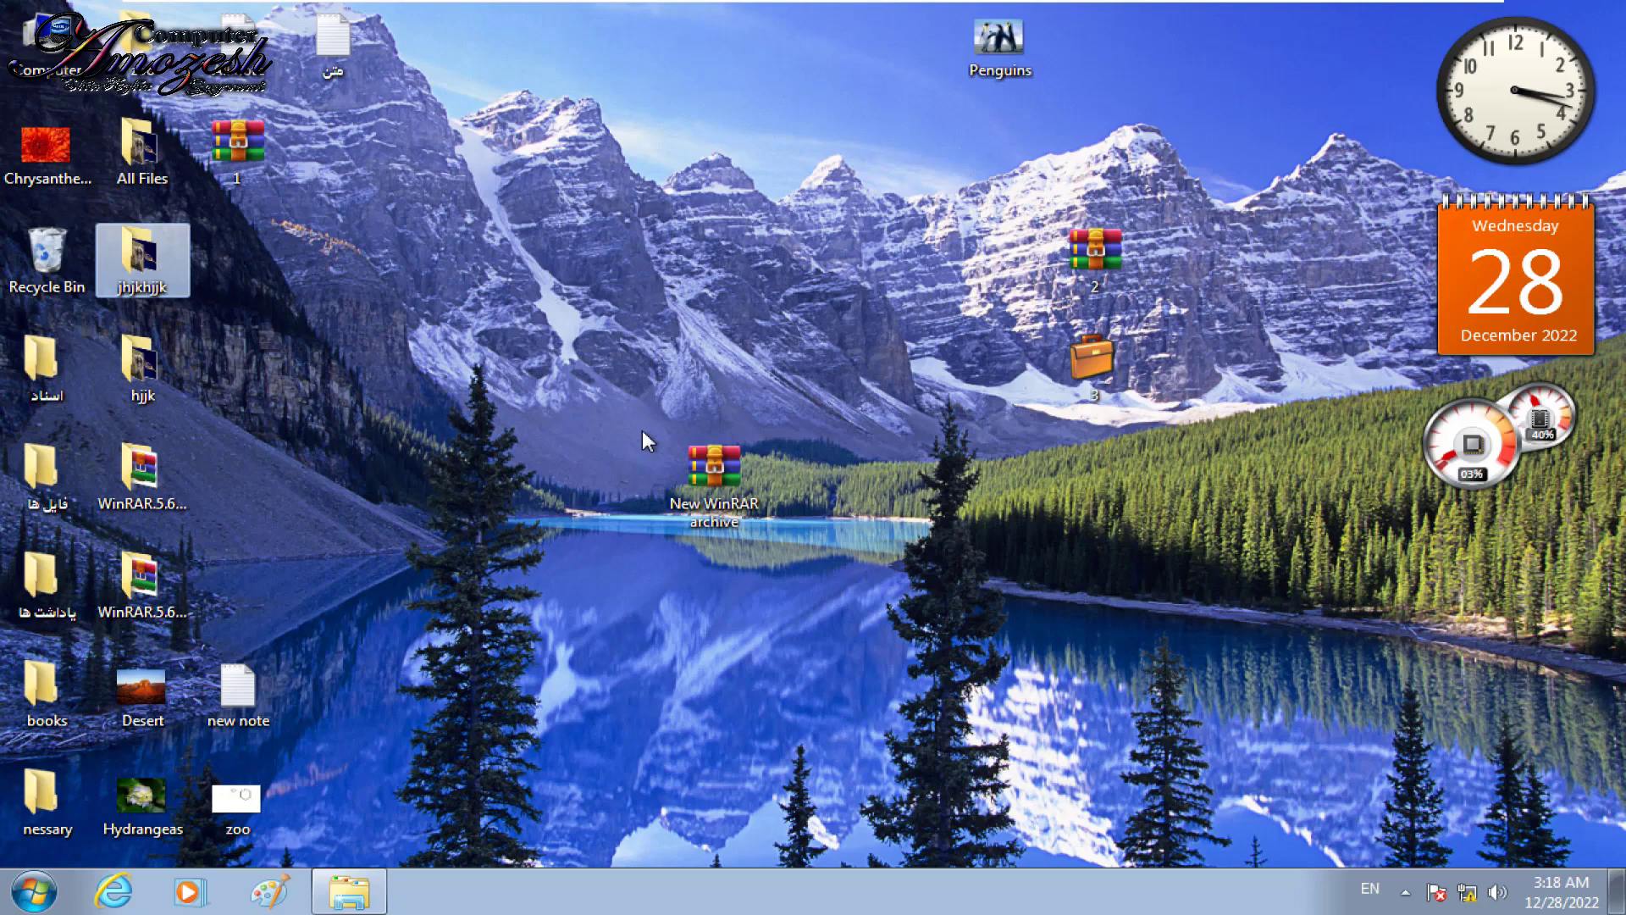
right_click(173, 277)
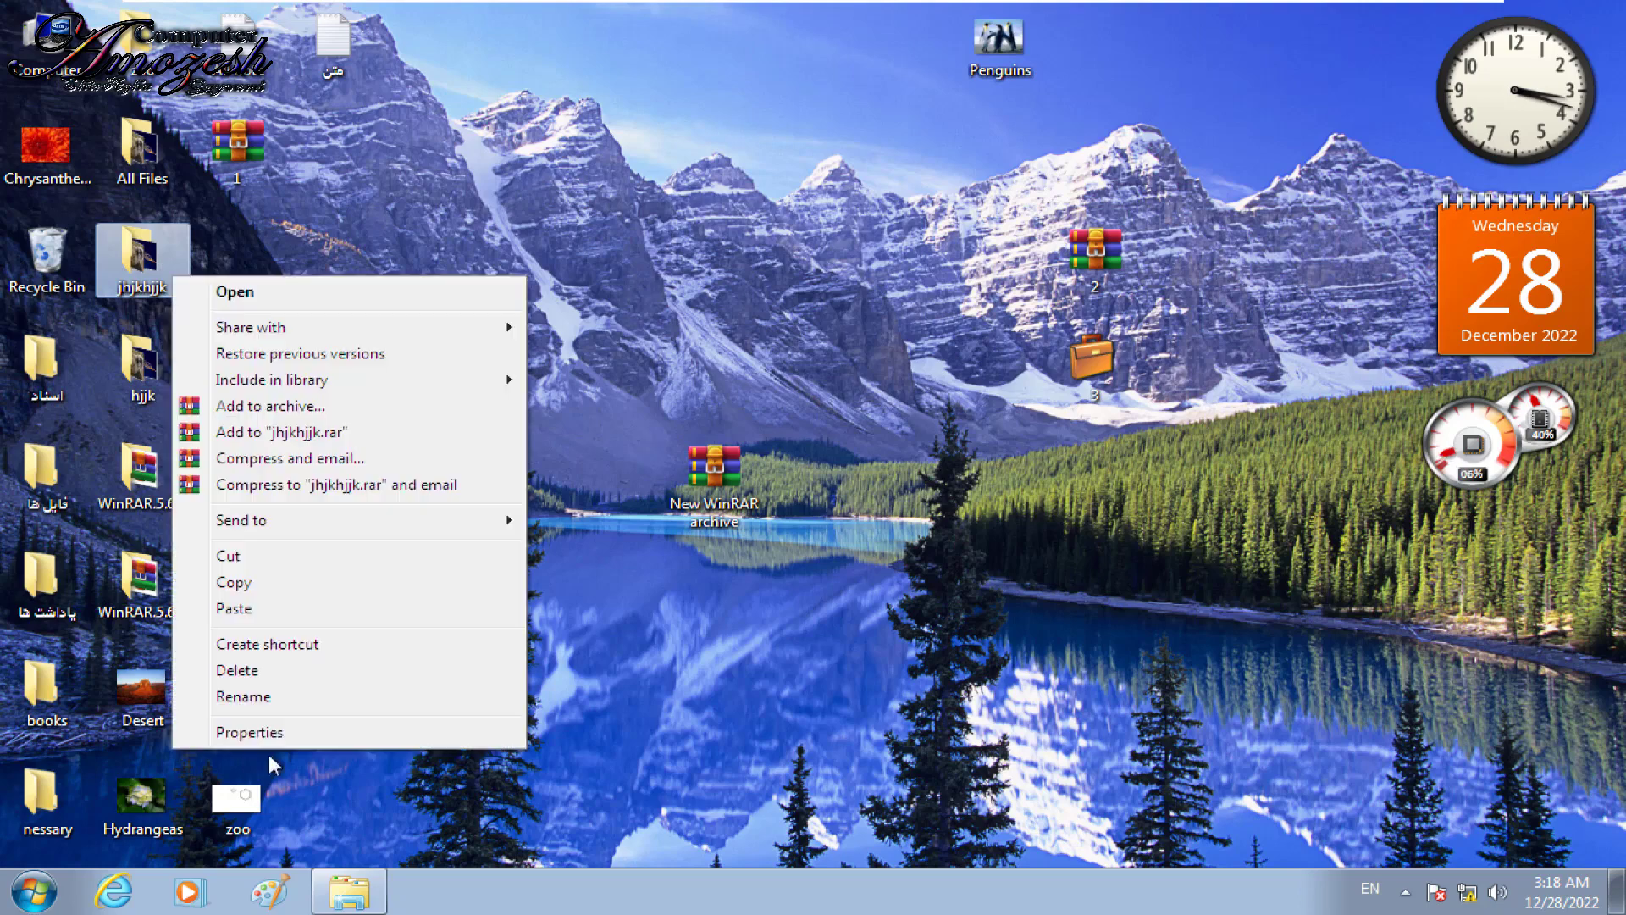
click(267, 740)
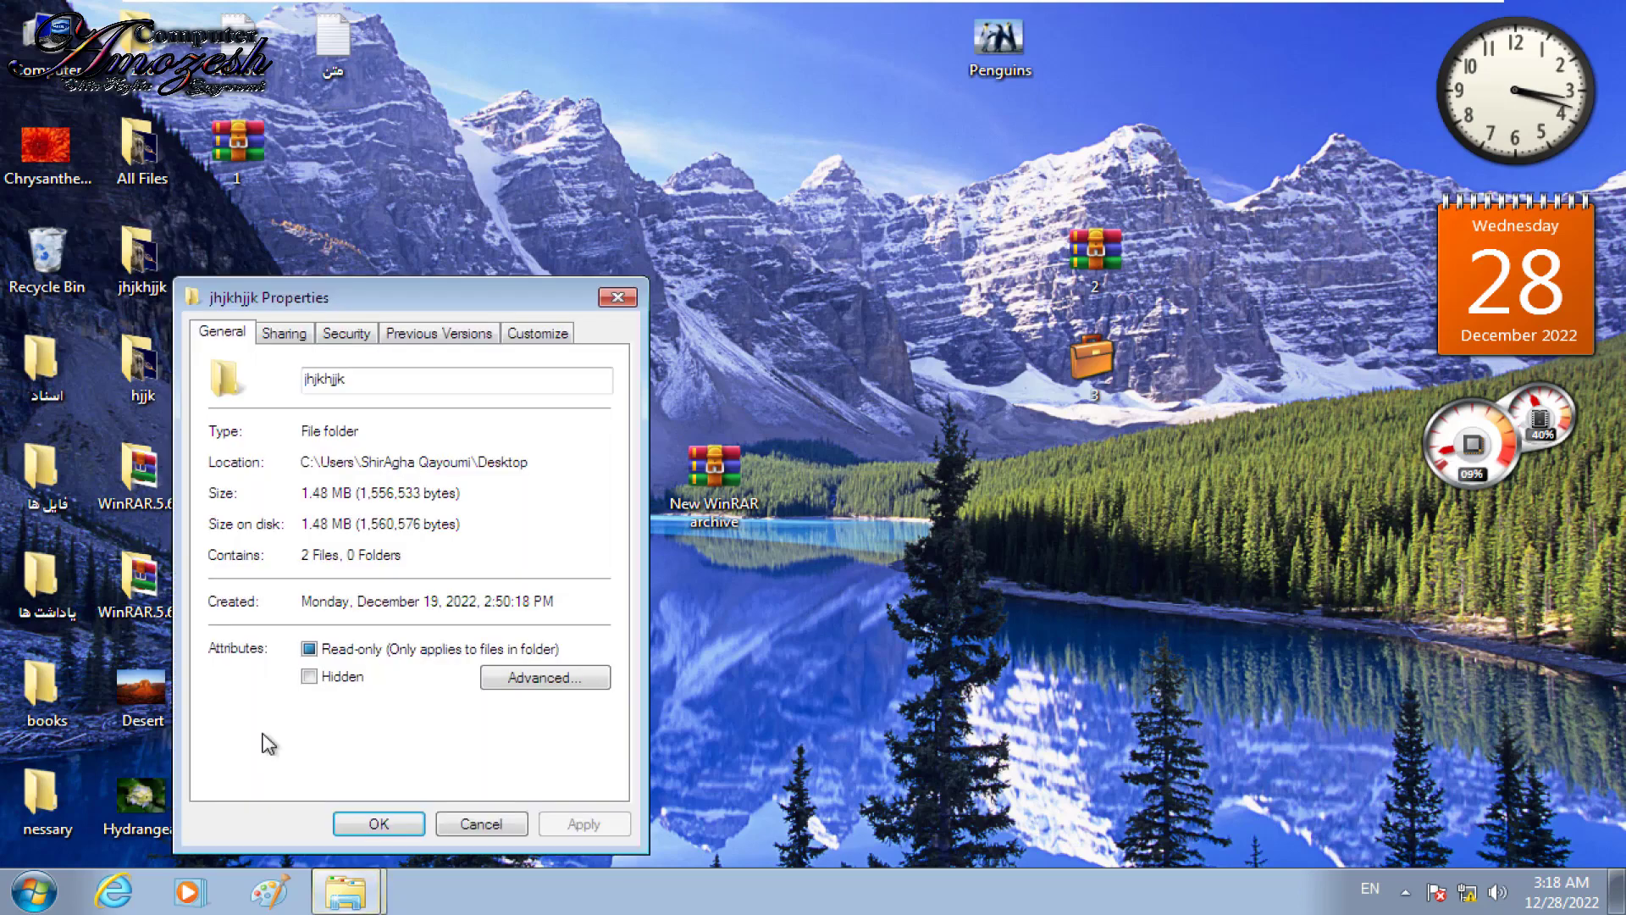
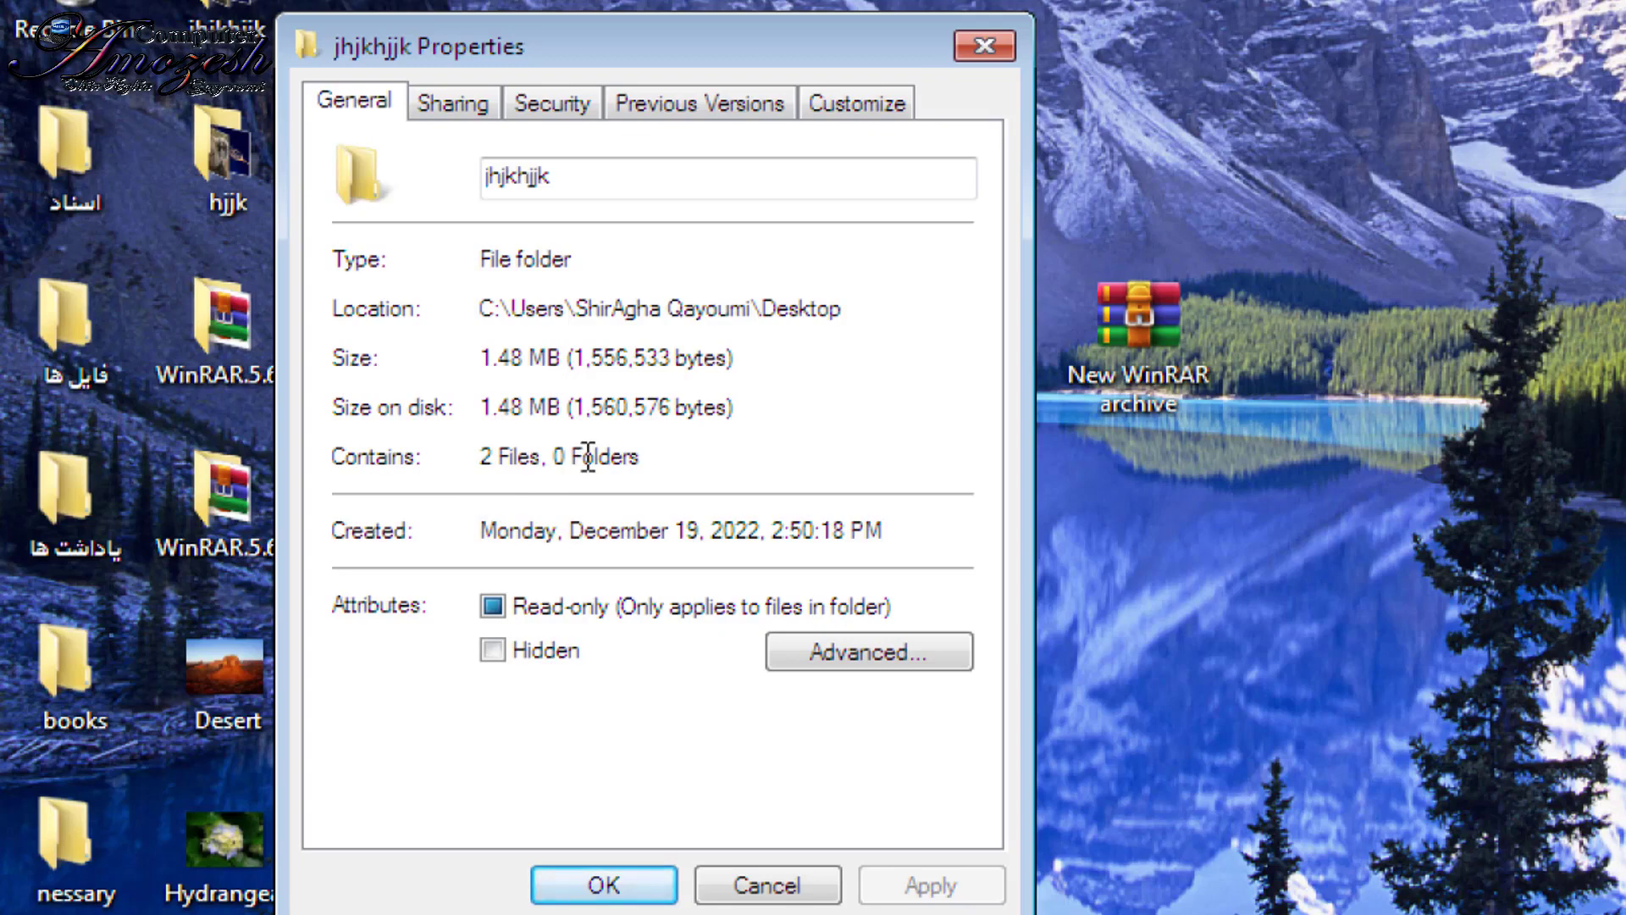
Step: Close the jhjkhjjk properties, view the jhjkhjjk folder's contents, and return to the desktop
click(1001, 49)
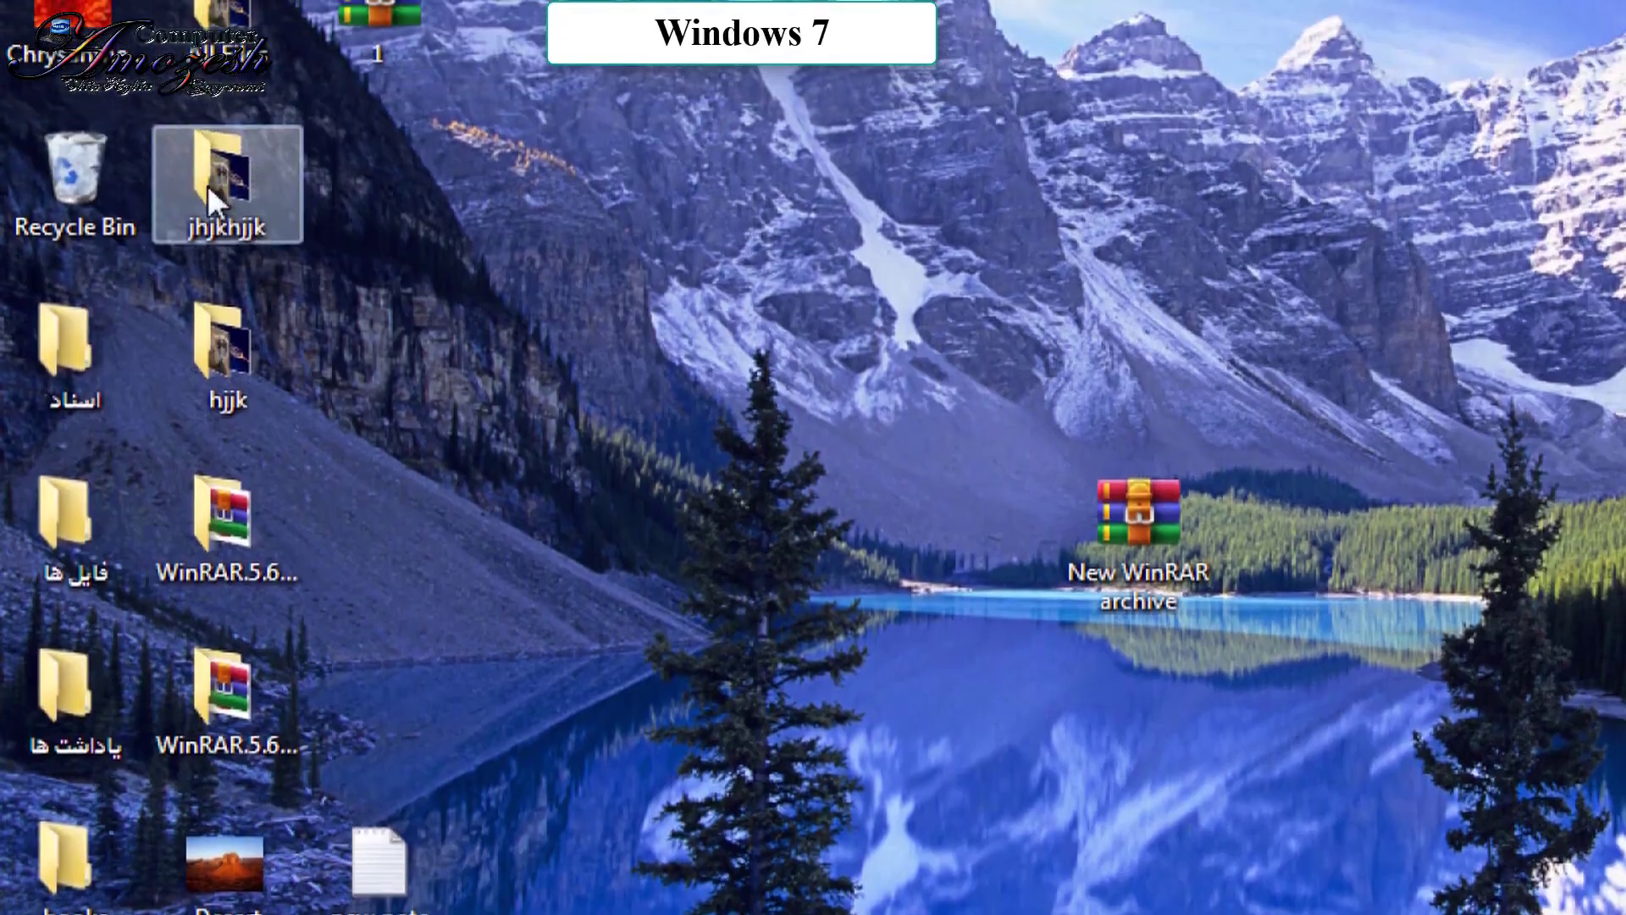
double_click(246, 127)
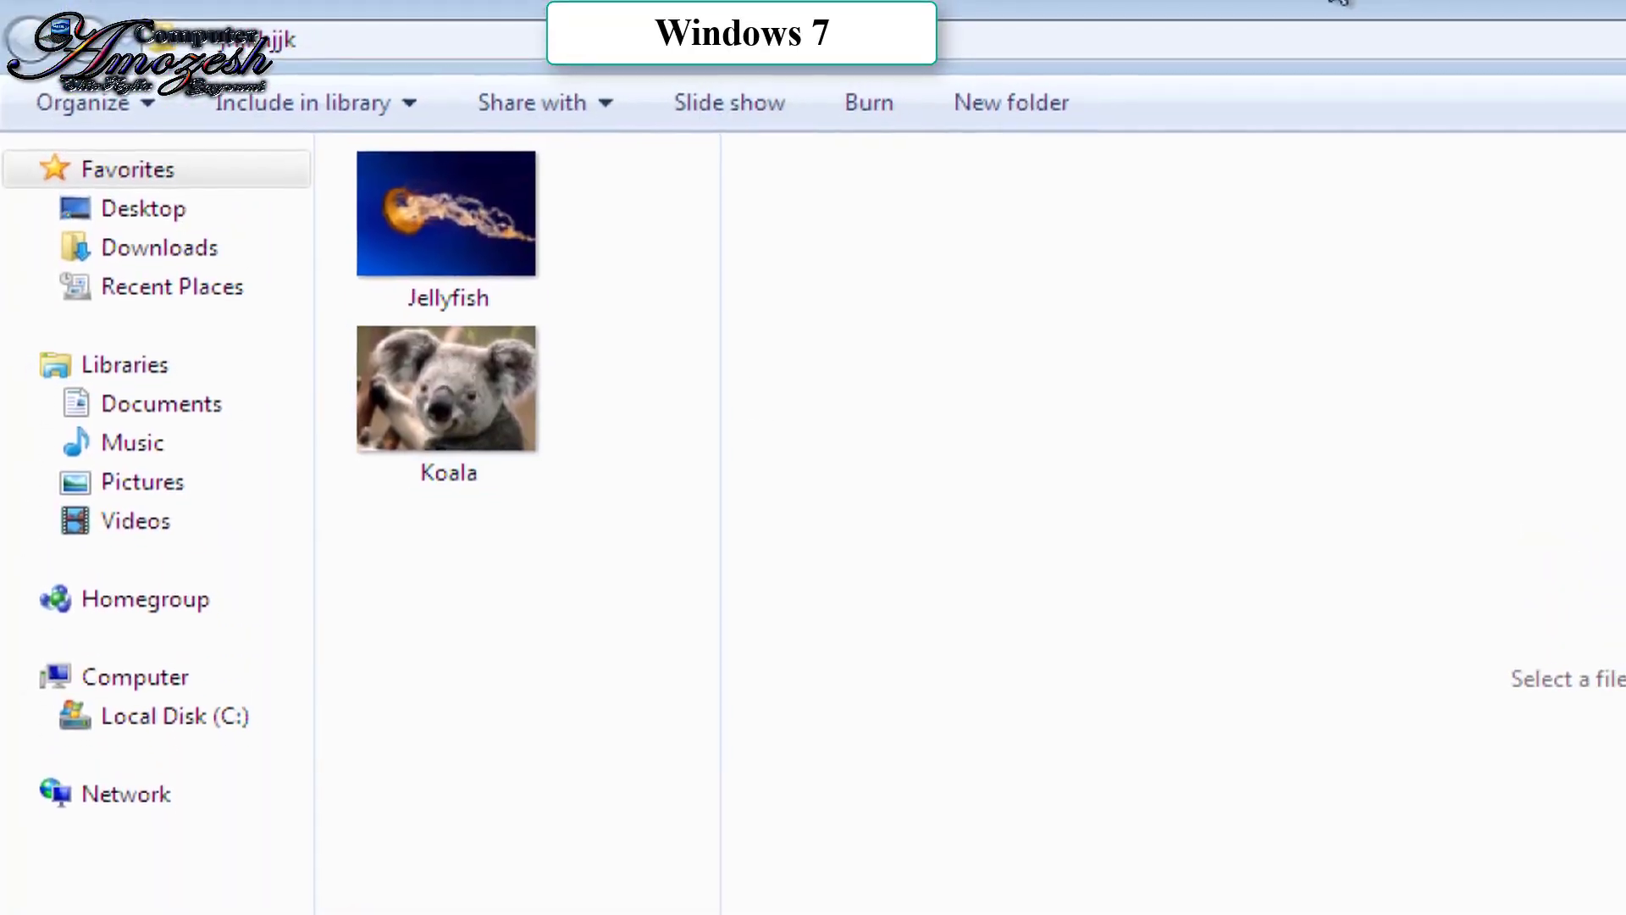
key(super+d)
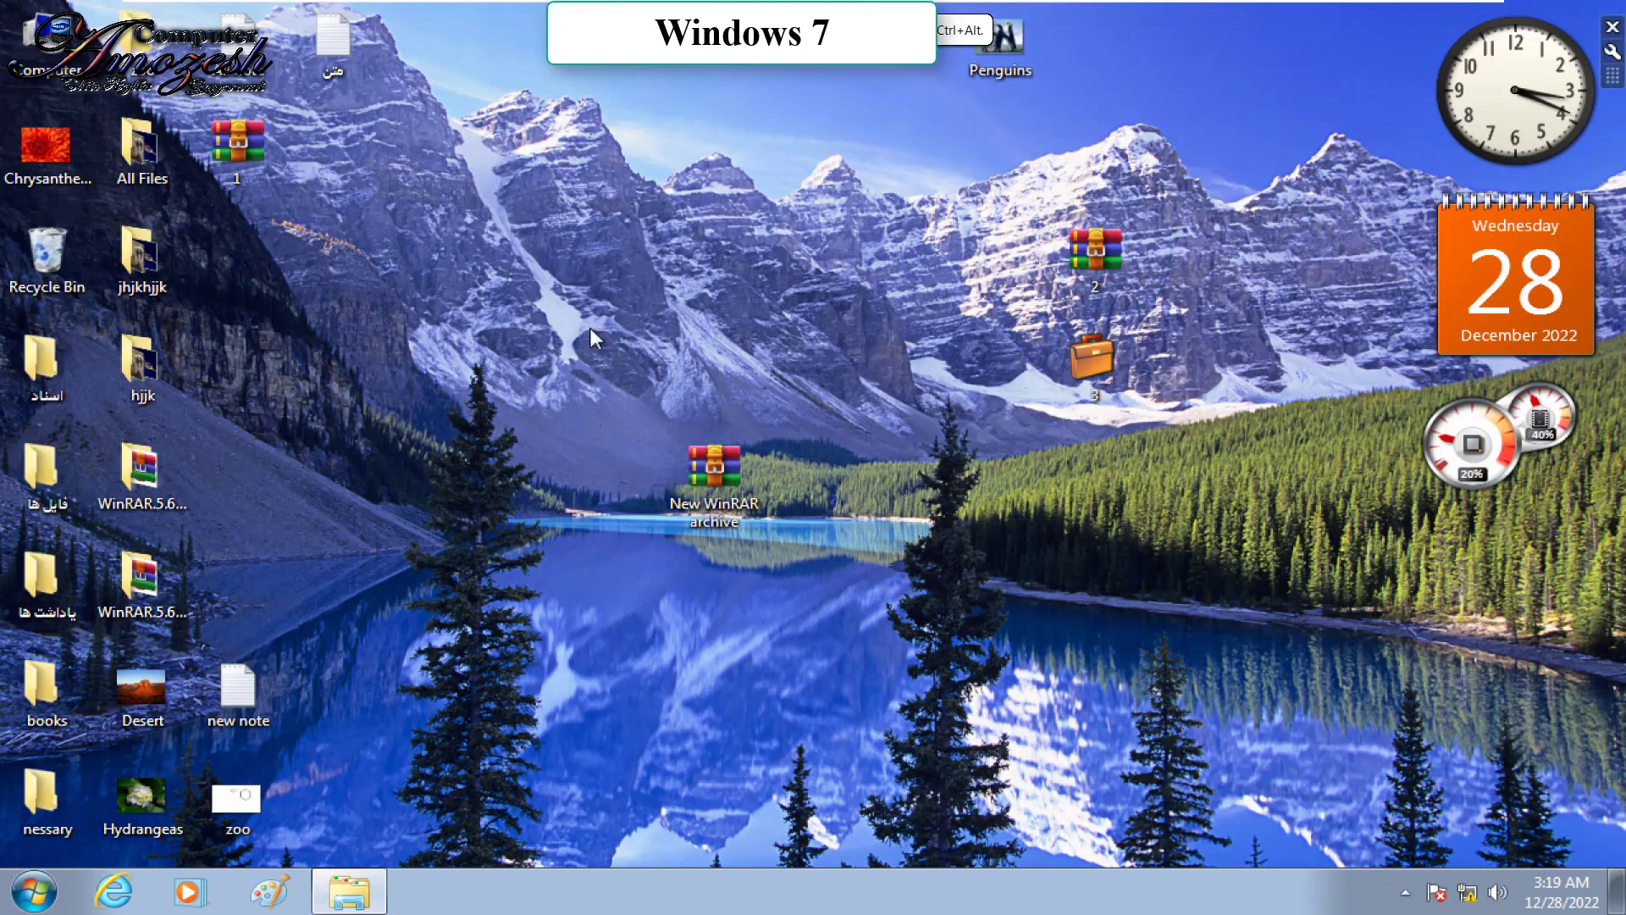
Step: Check the All Files folder's properties and contents, then cancel its properties dialog
right_click(141, 148)
click(181, 646)
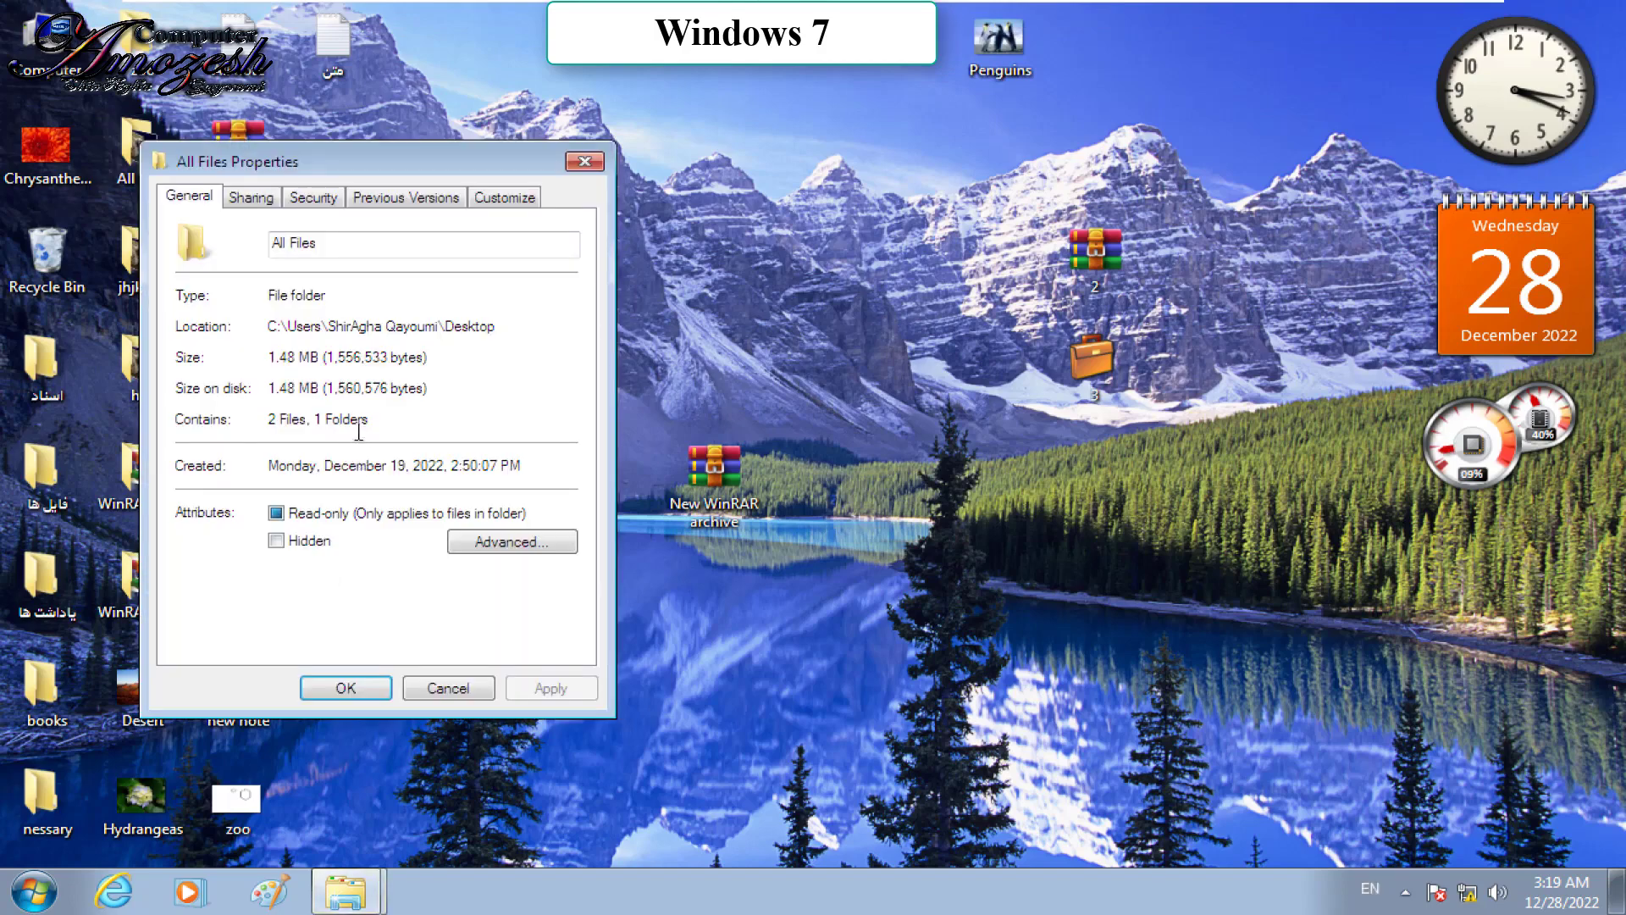
click(579, 159)
double_click(140, 145)
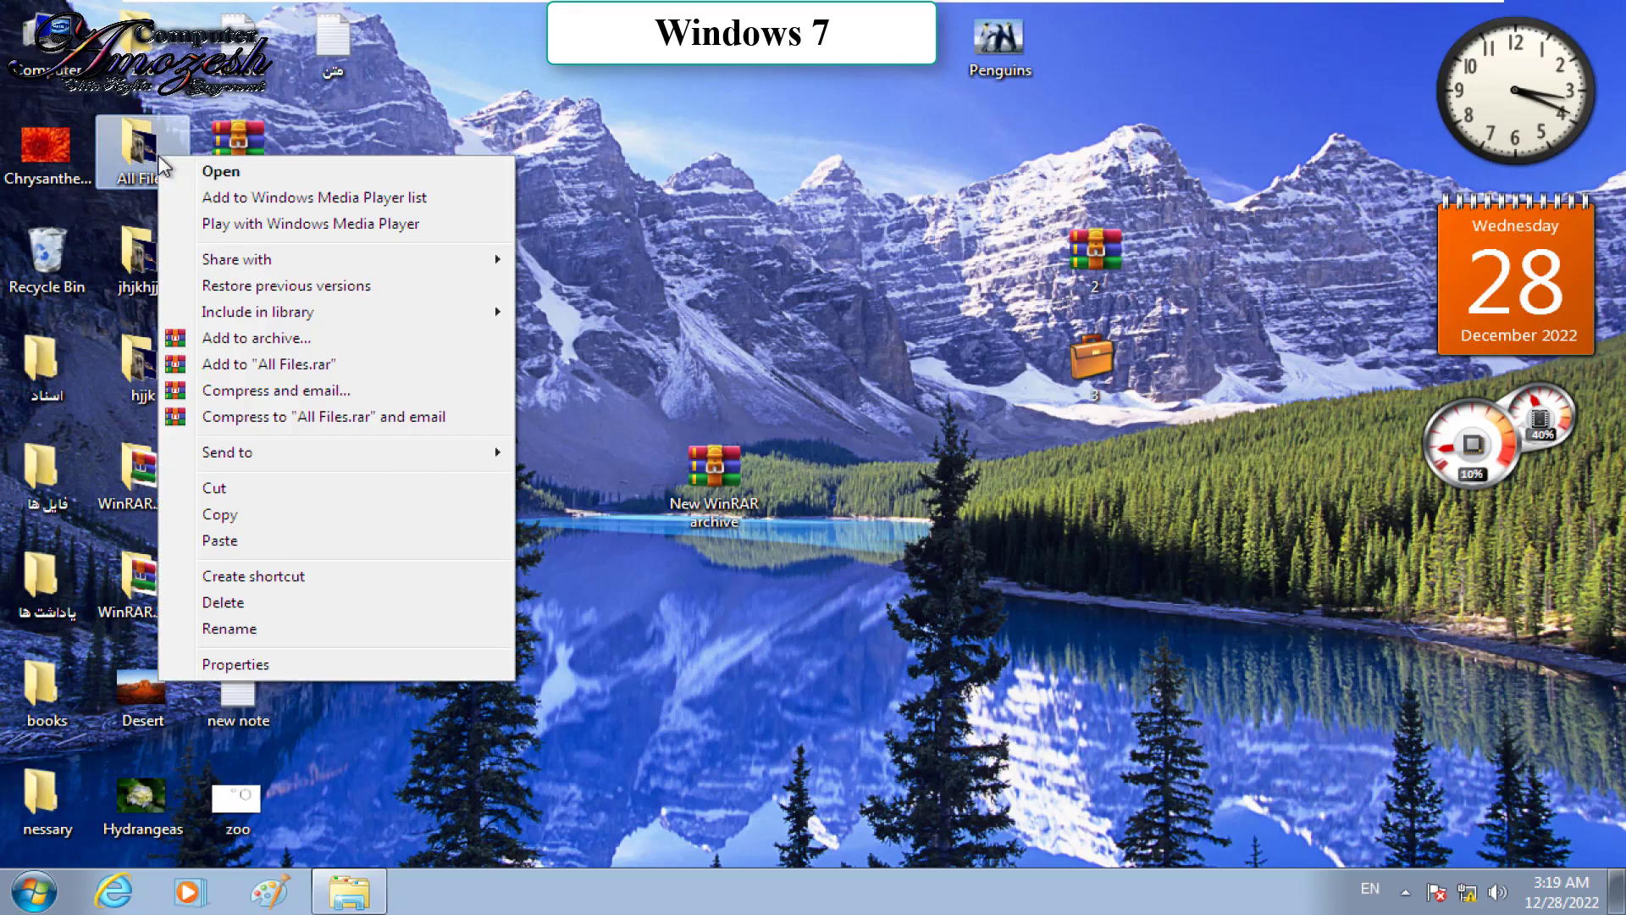
click(222, 664)
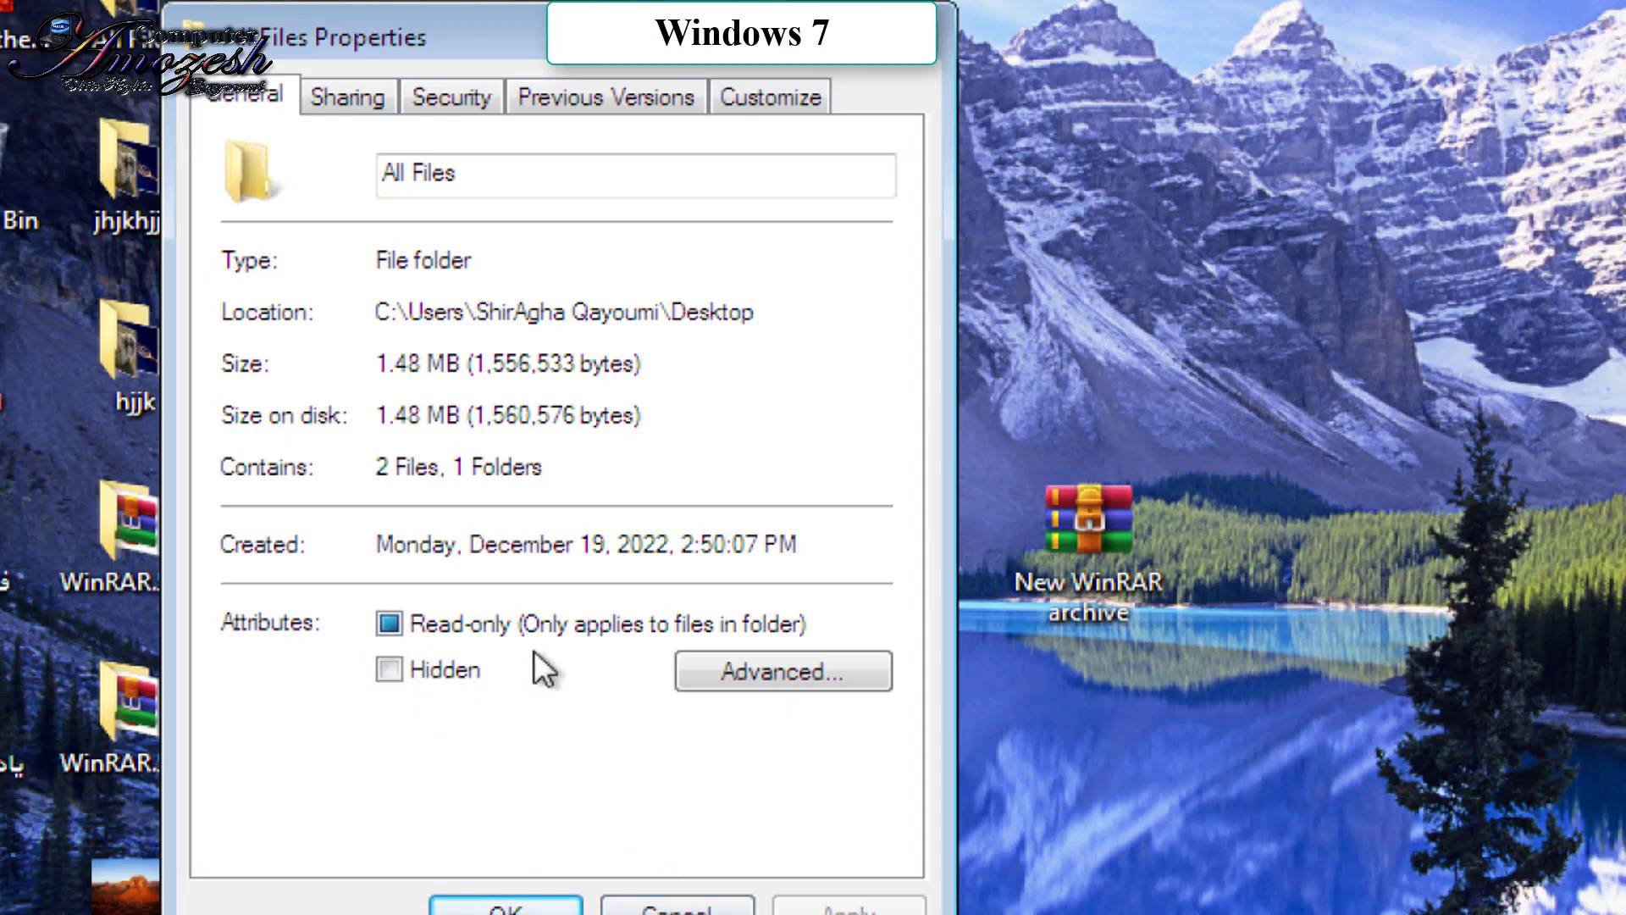
click(703, 909)
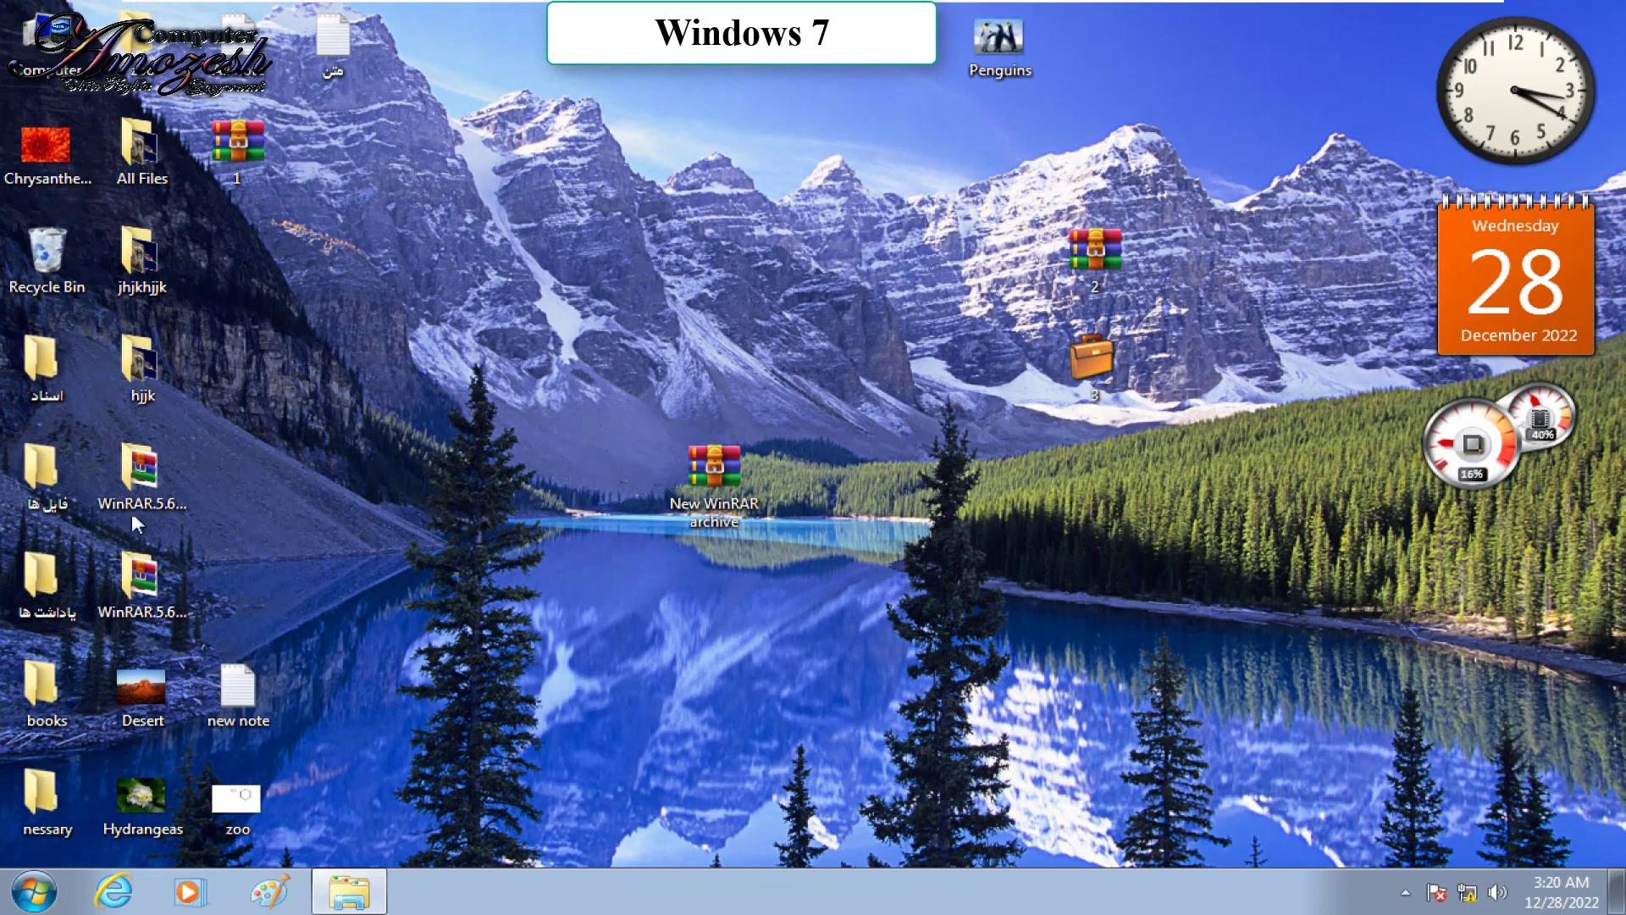
Step: Move Desert, Hydrangeas and new note from the desktop into All Files
click(131, 707)
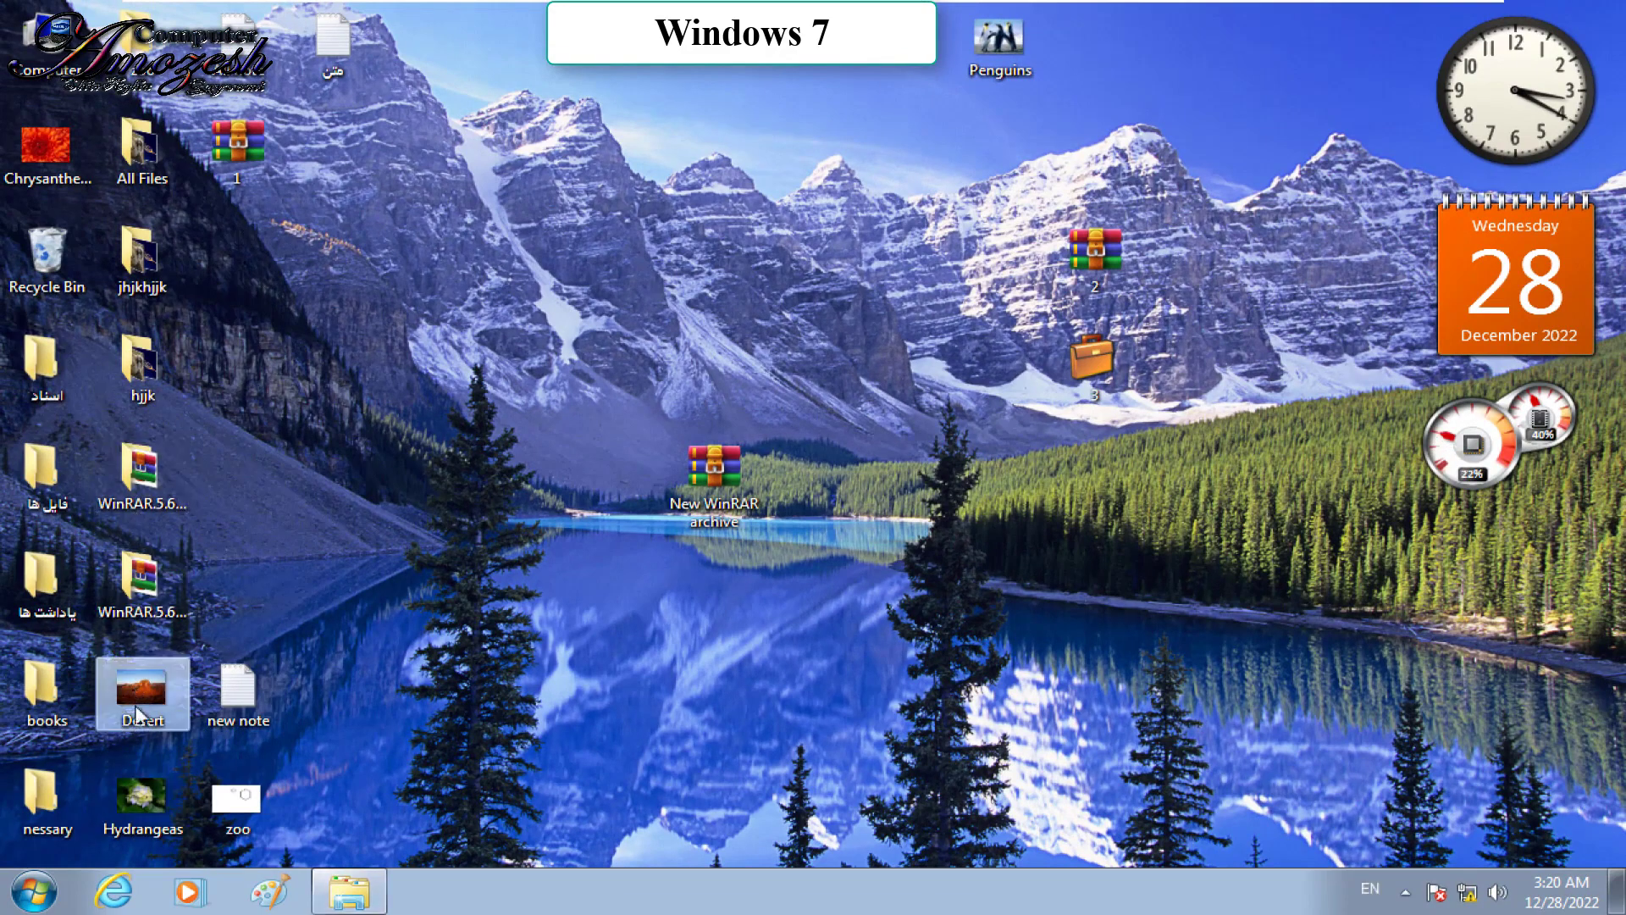
ctrl+click(138, 800)
ctrl+click(238, 713)
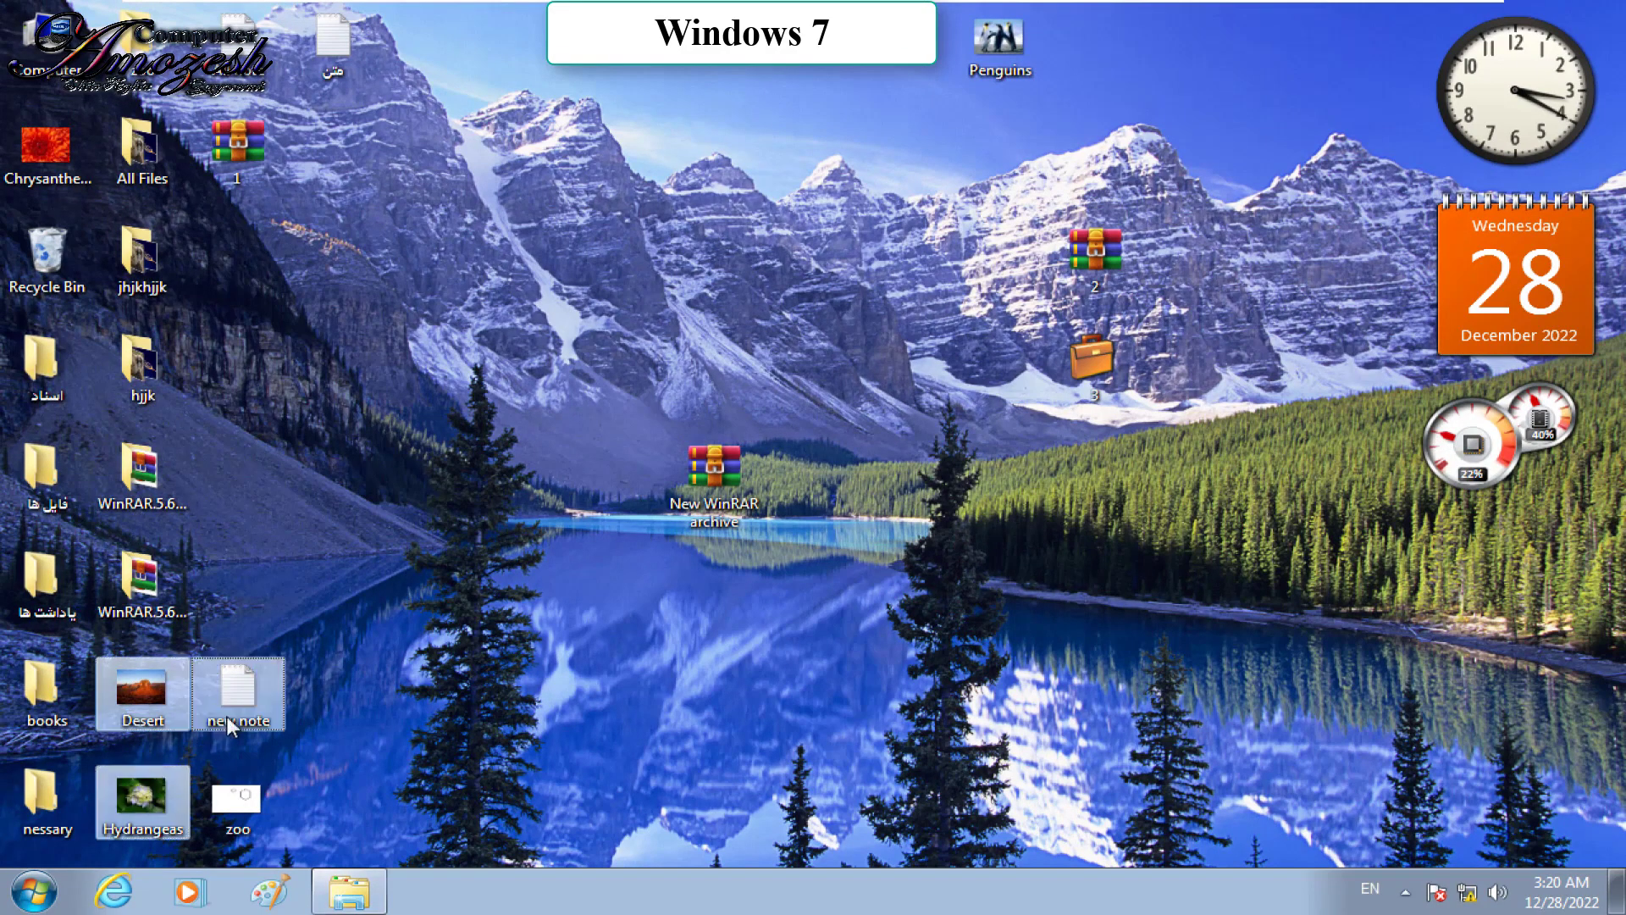
drag(238, 713, 150, 144)
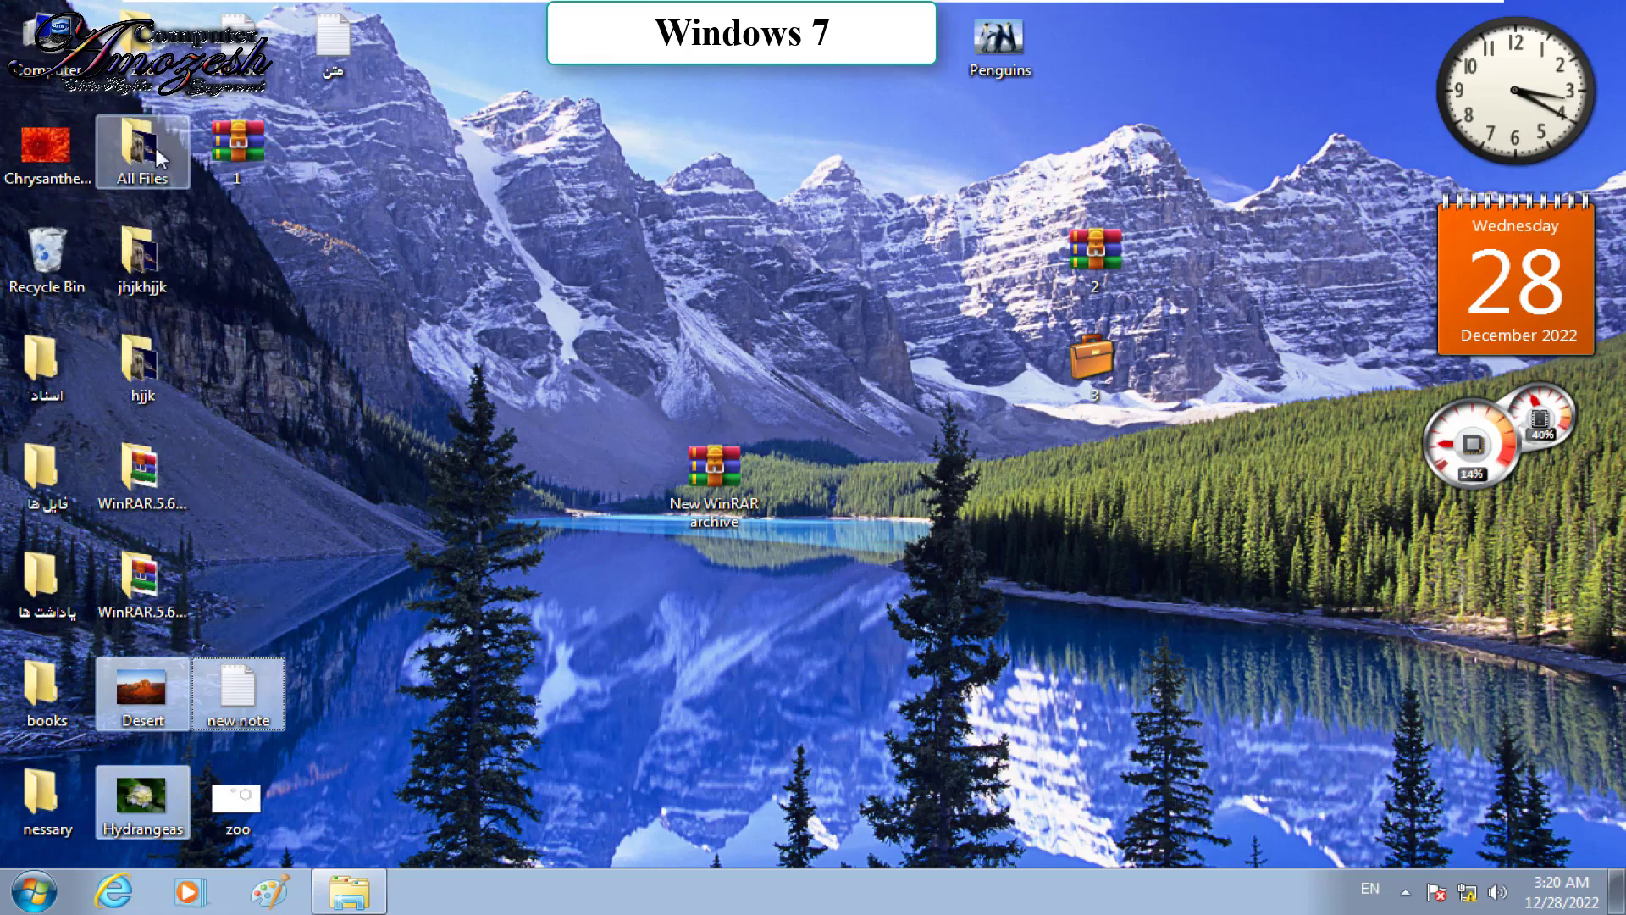
double_click(154, 144)
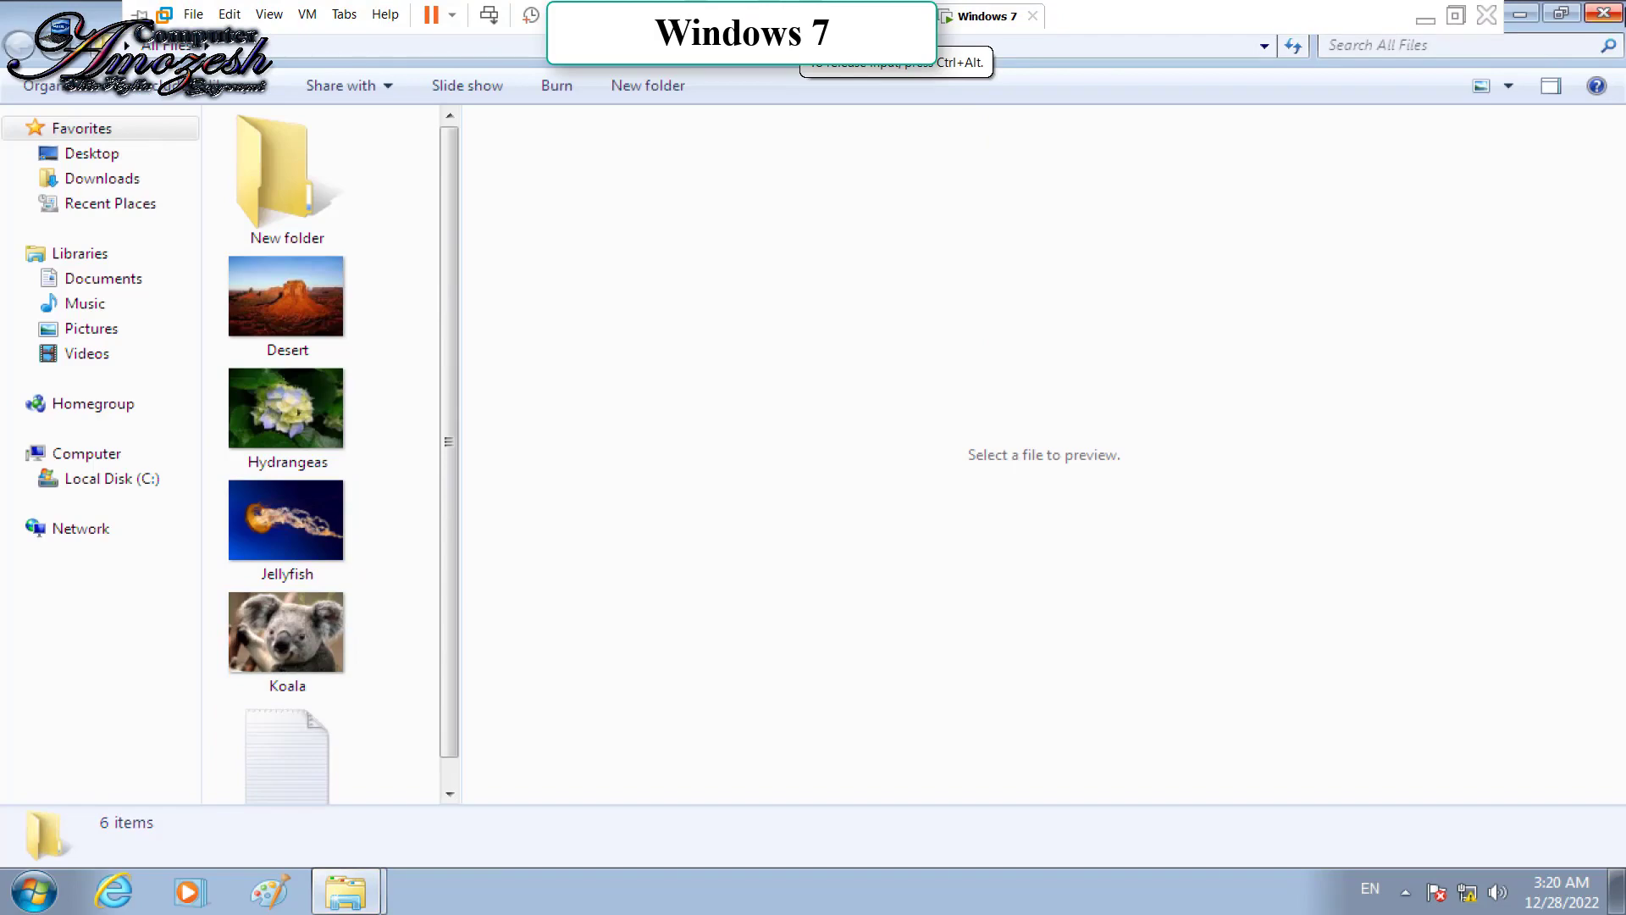
key(super+d)
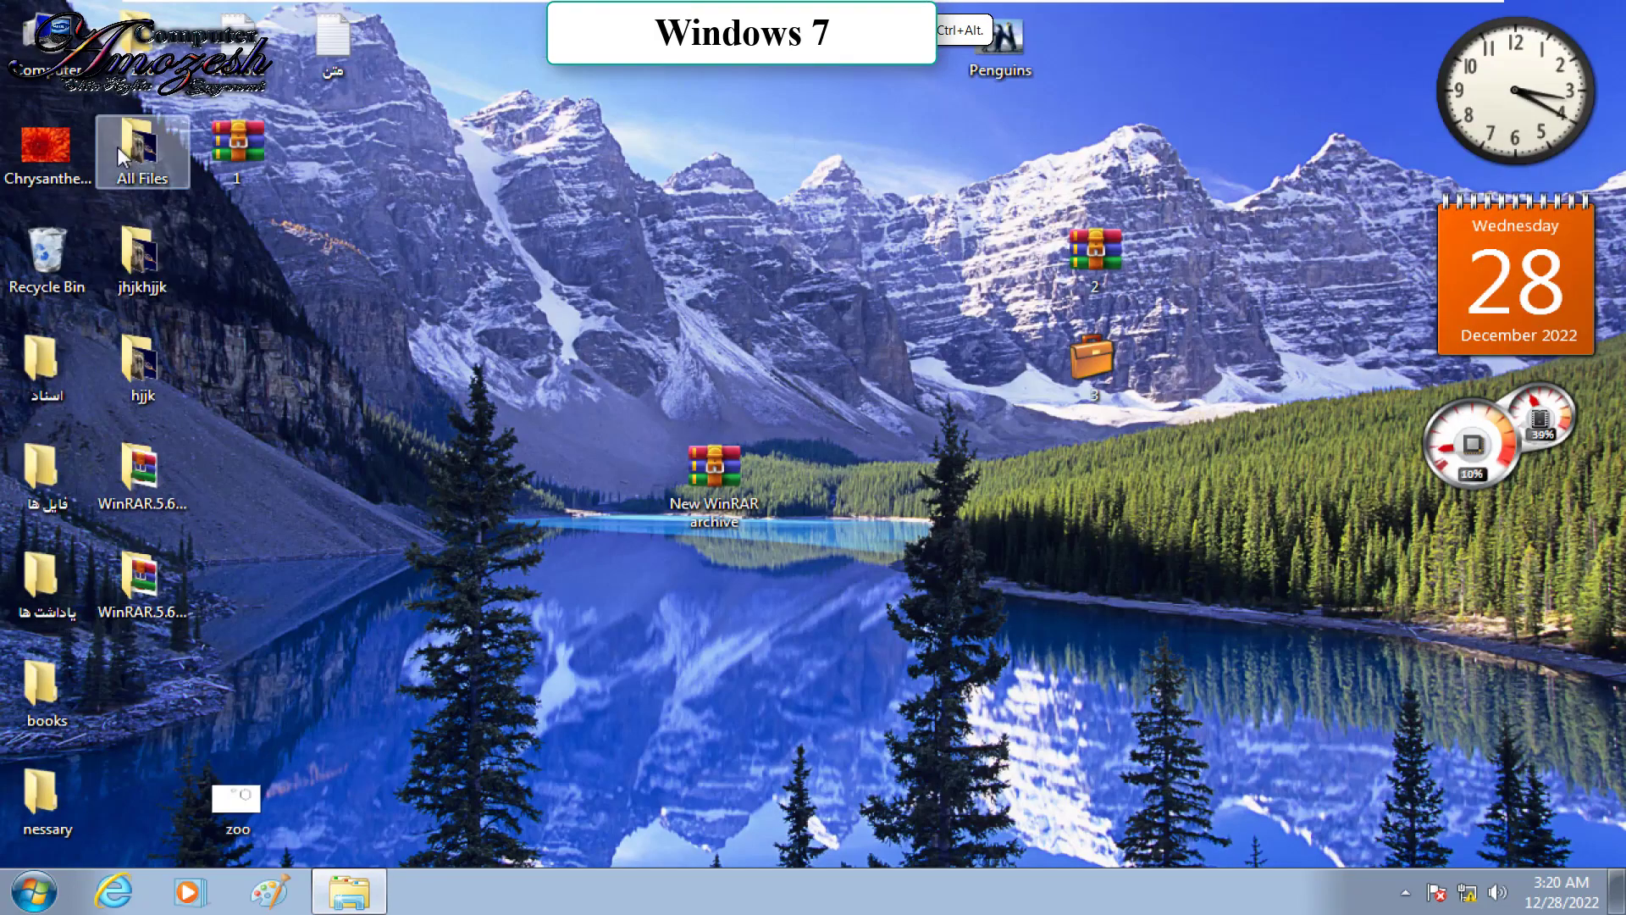
Step: Move the متن text file into All Files as well and hide the preview pane
drag(335, 38, 161, 125)
double_click(161, 126)
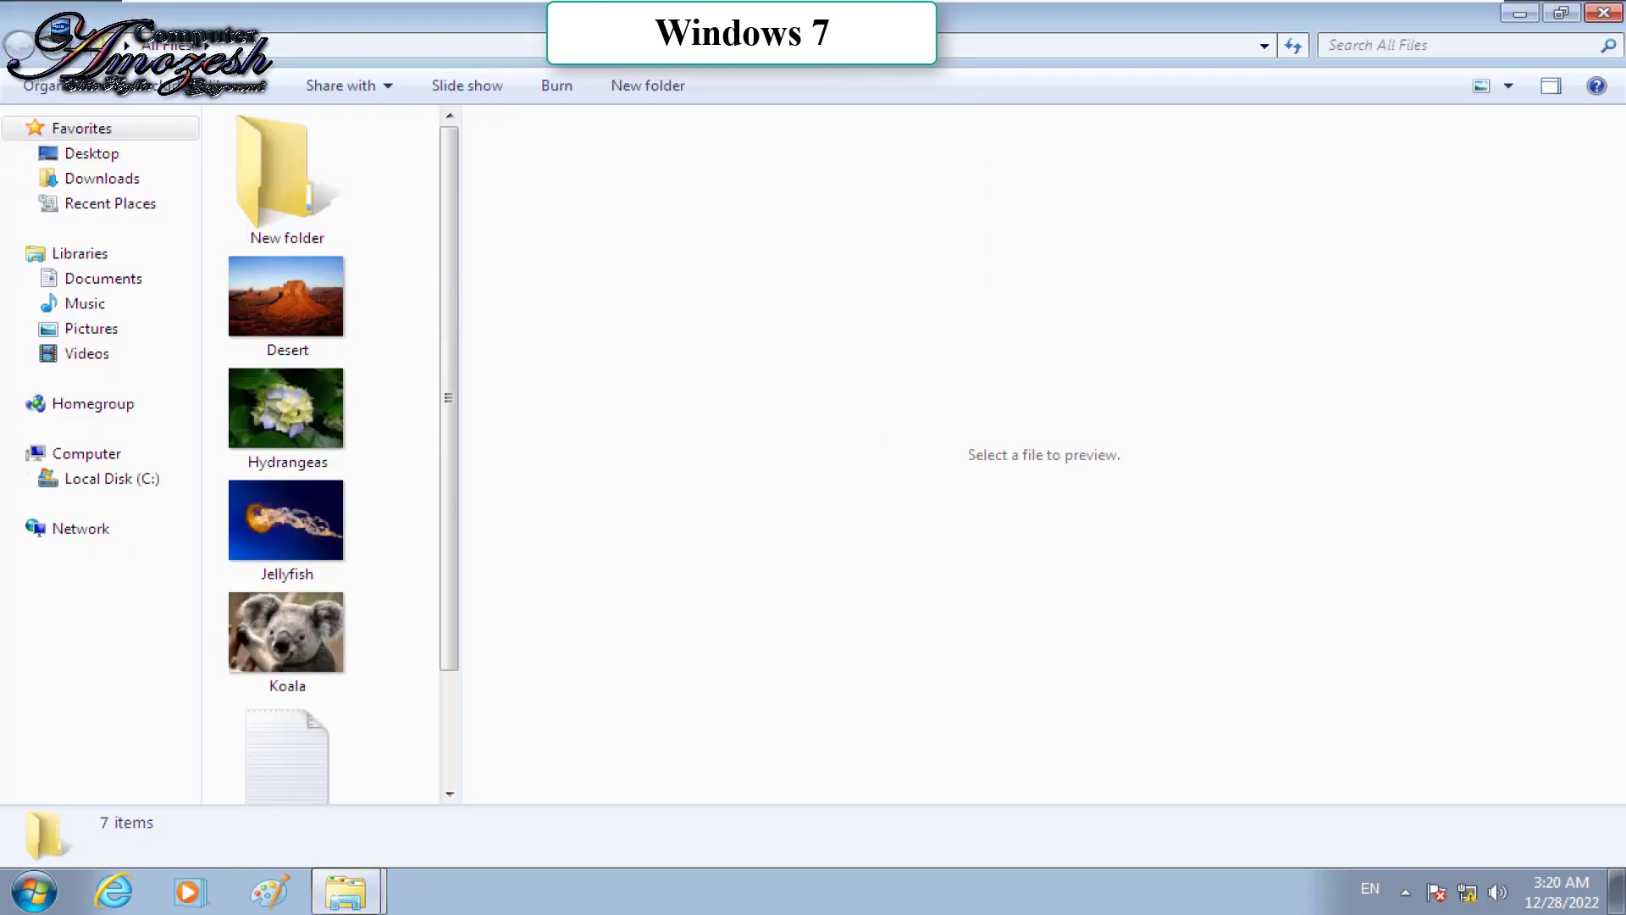
click(1550, 85)
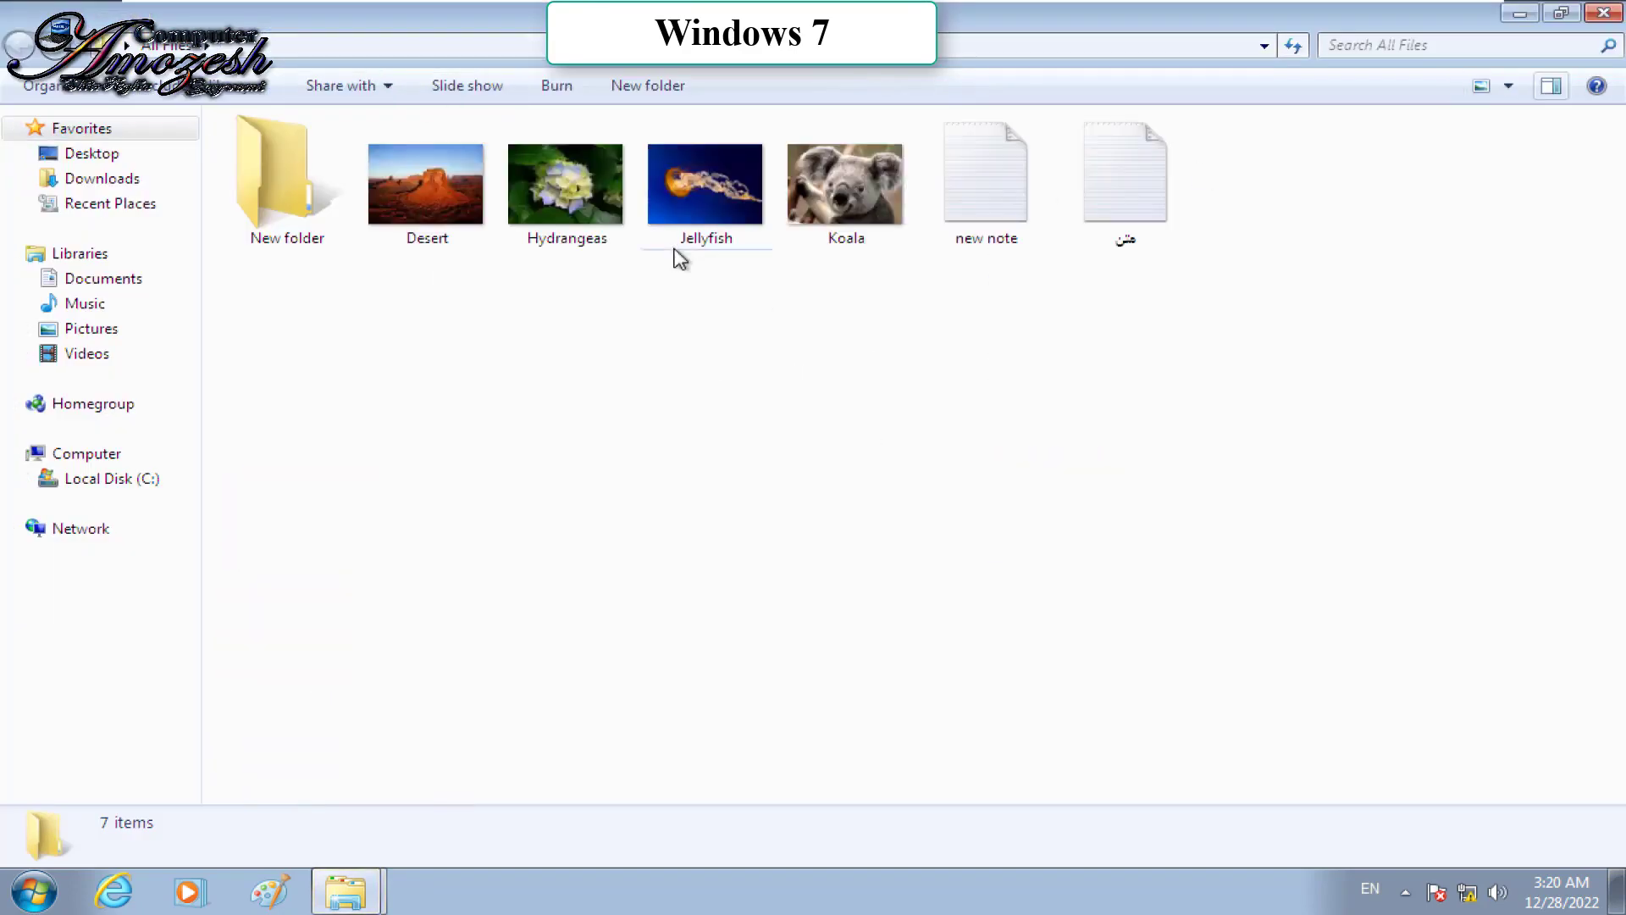
Step: Open new note in Notepad and delete the lines from fds to d fs
double_click(1027, 196)
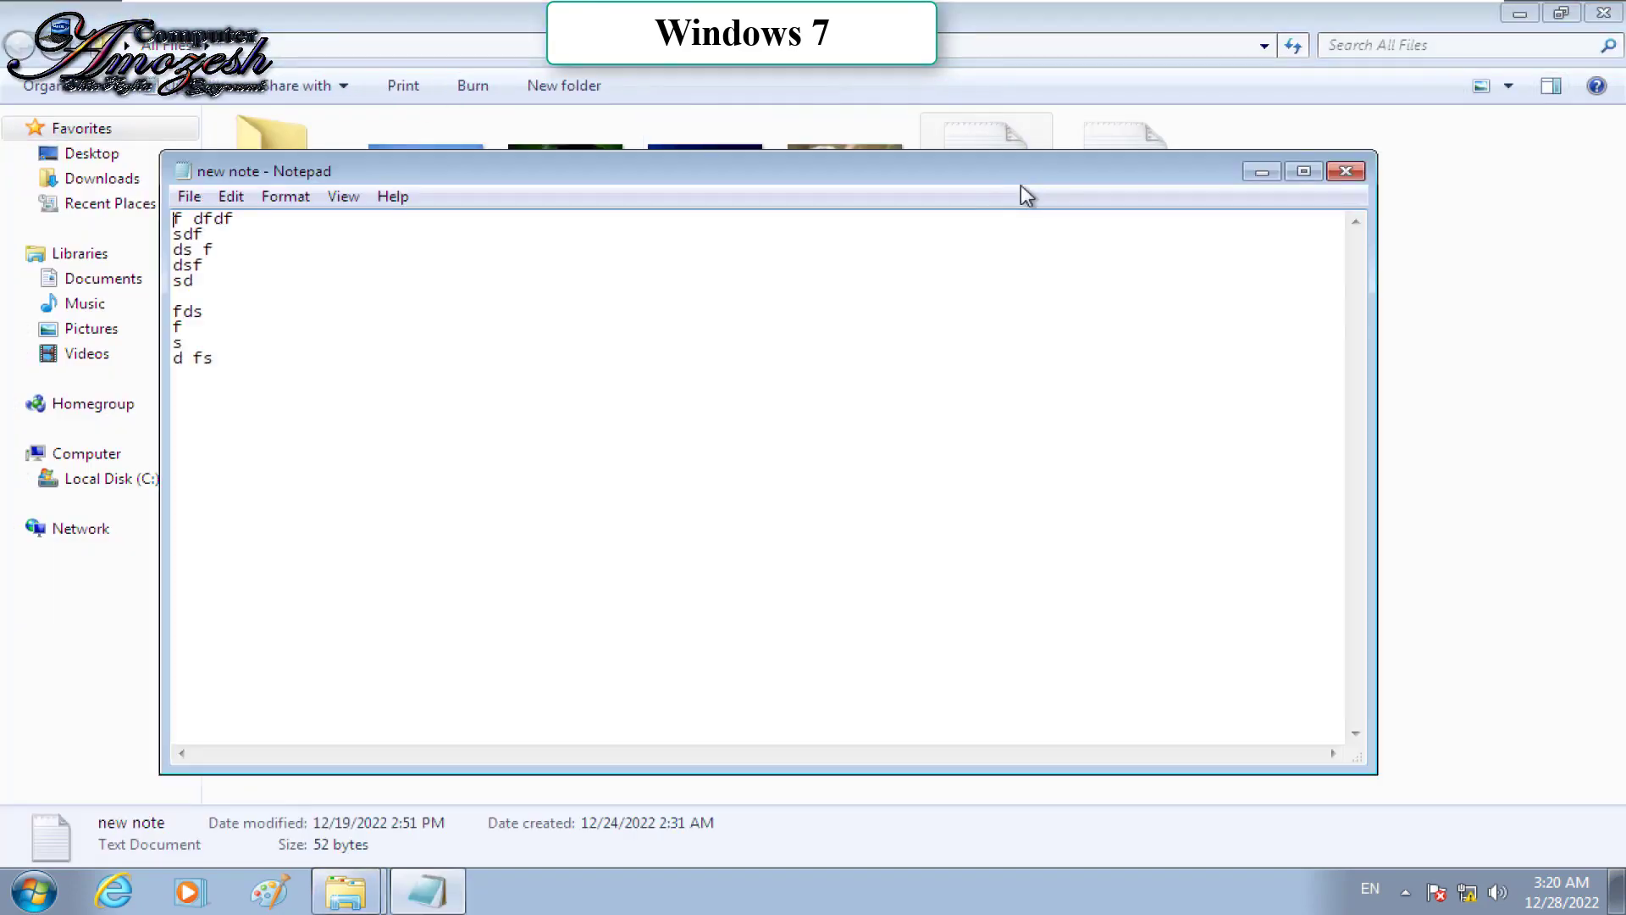
drag(437, 477, 199, 295)
key(Delete)
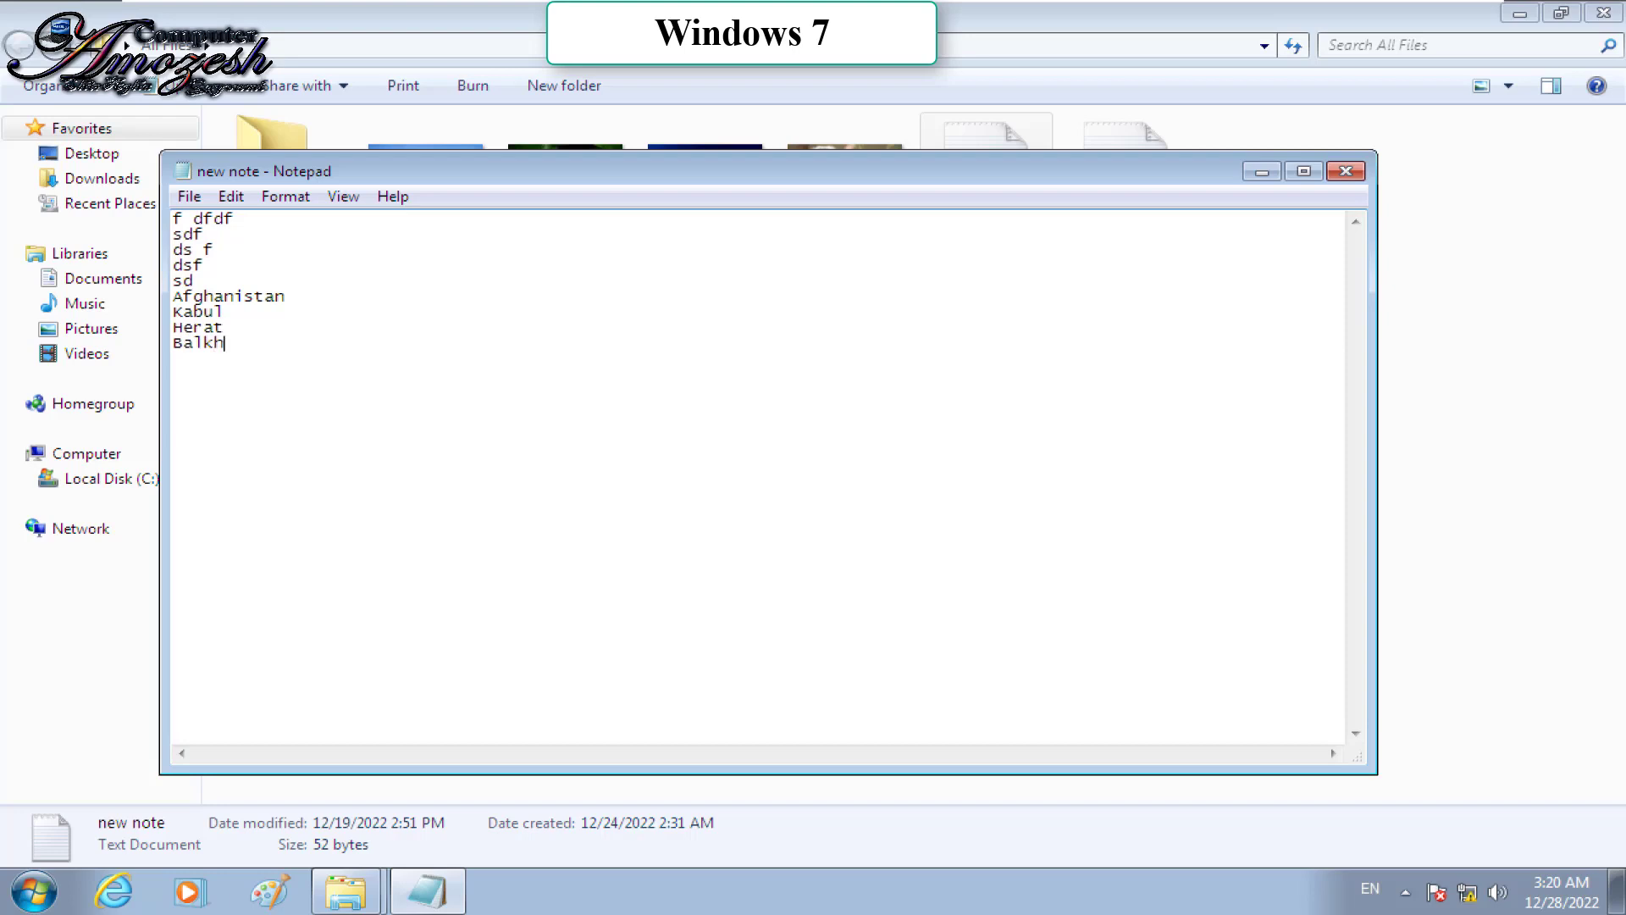
Step: Enlarge the note's font to size 20, save it, and close Notepad
click(266, 200)
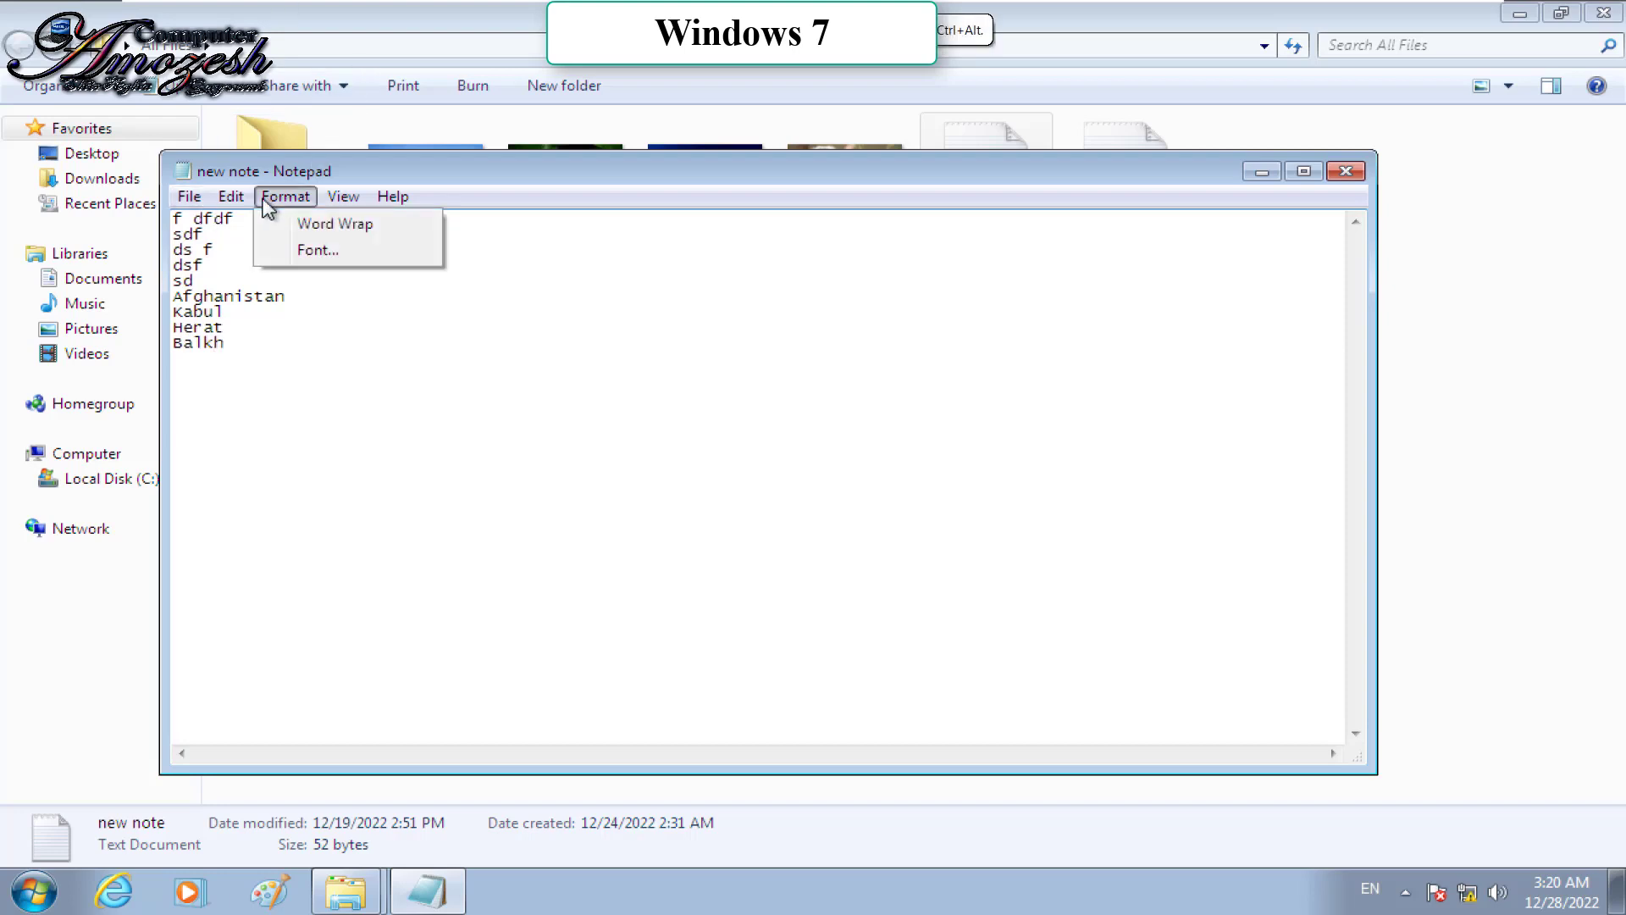
click(318, 249)
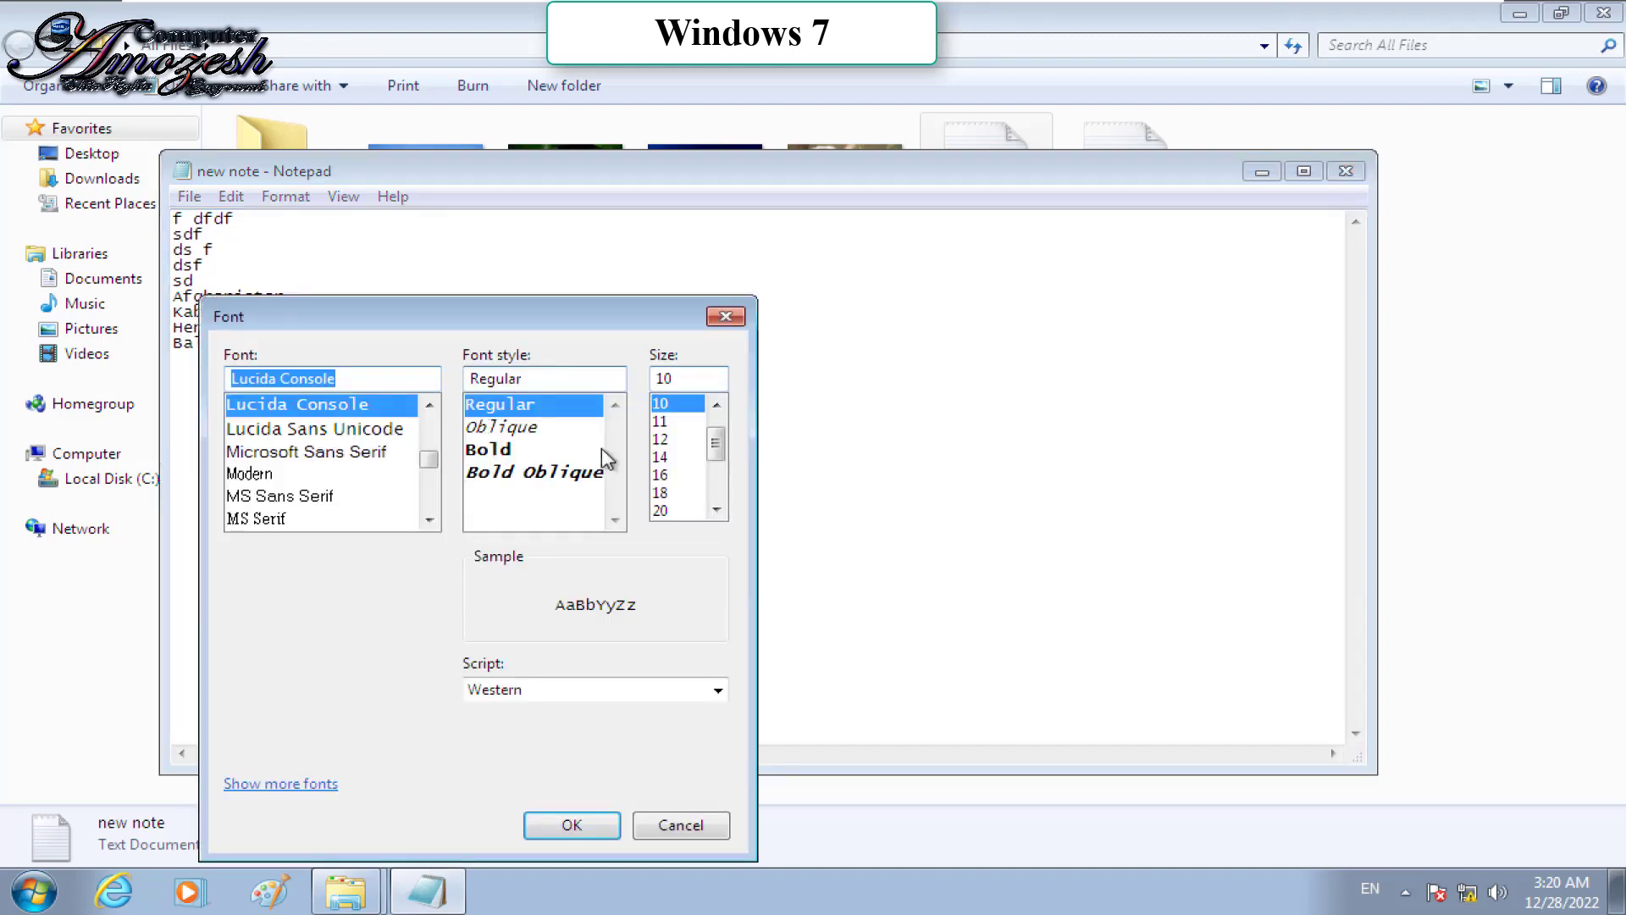
click(665, 511)
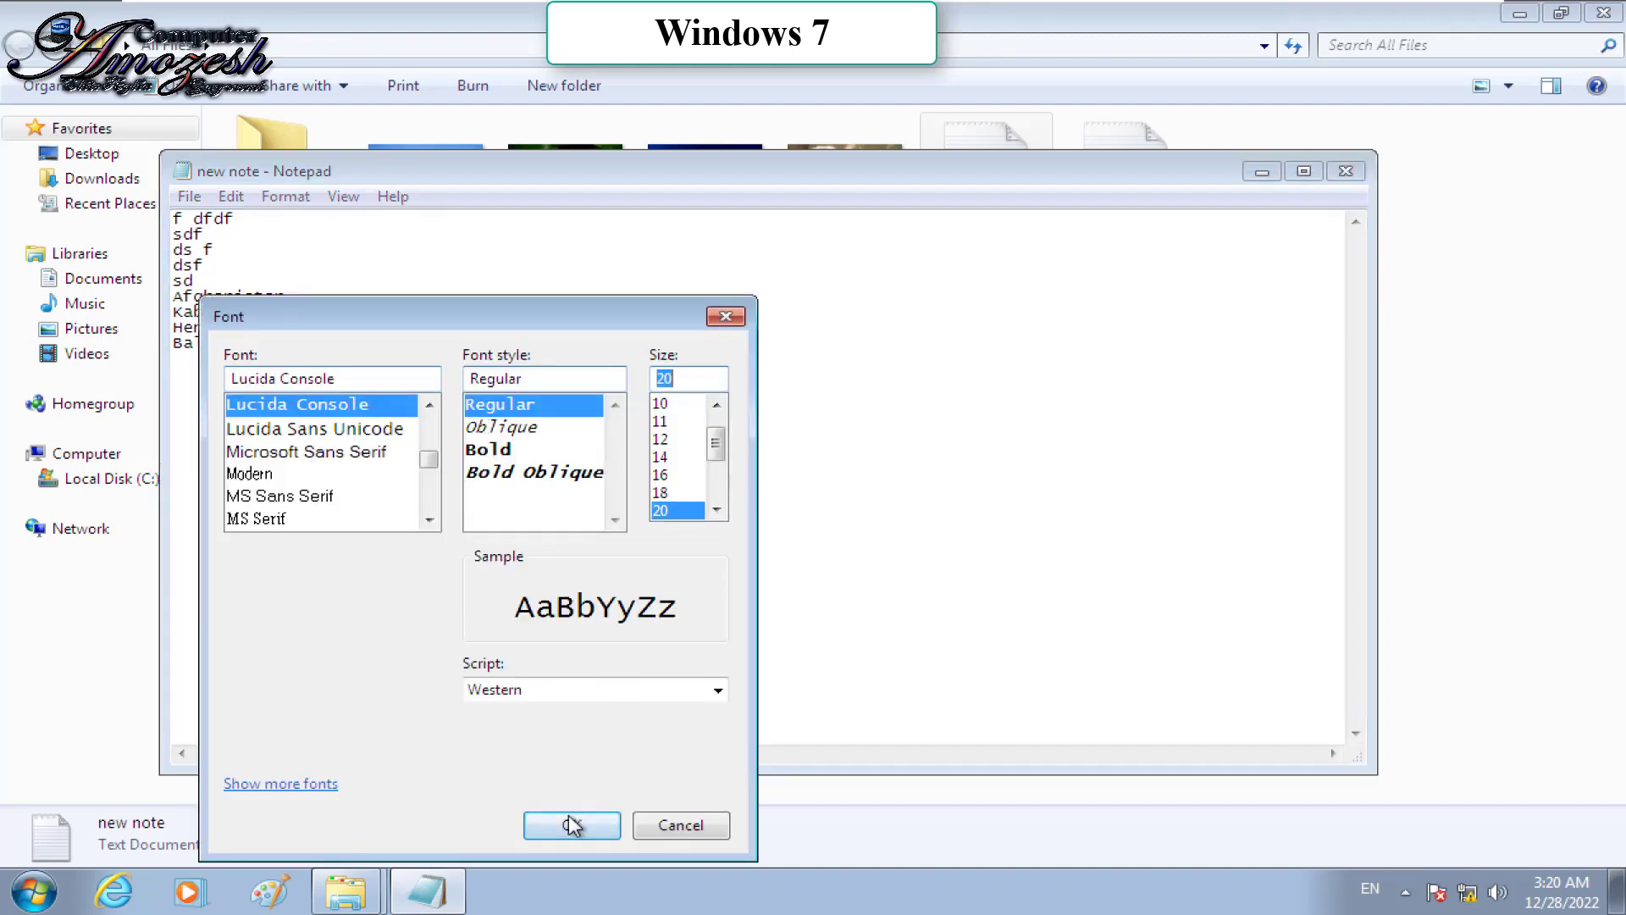
click(567, 824)
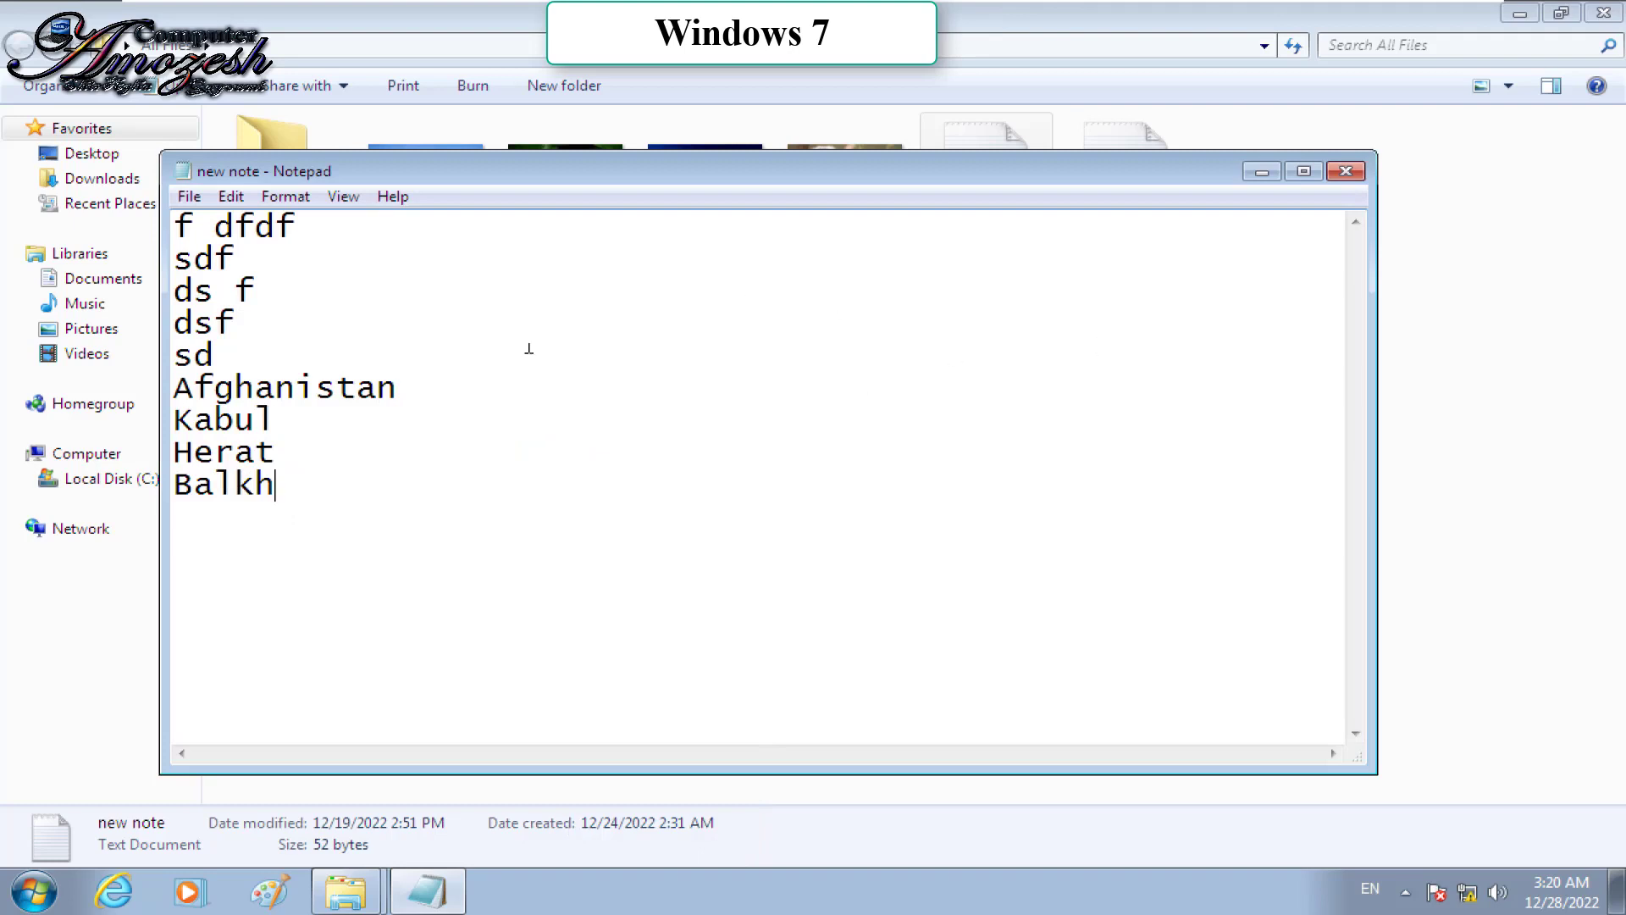
click(191, 197)
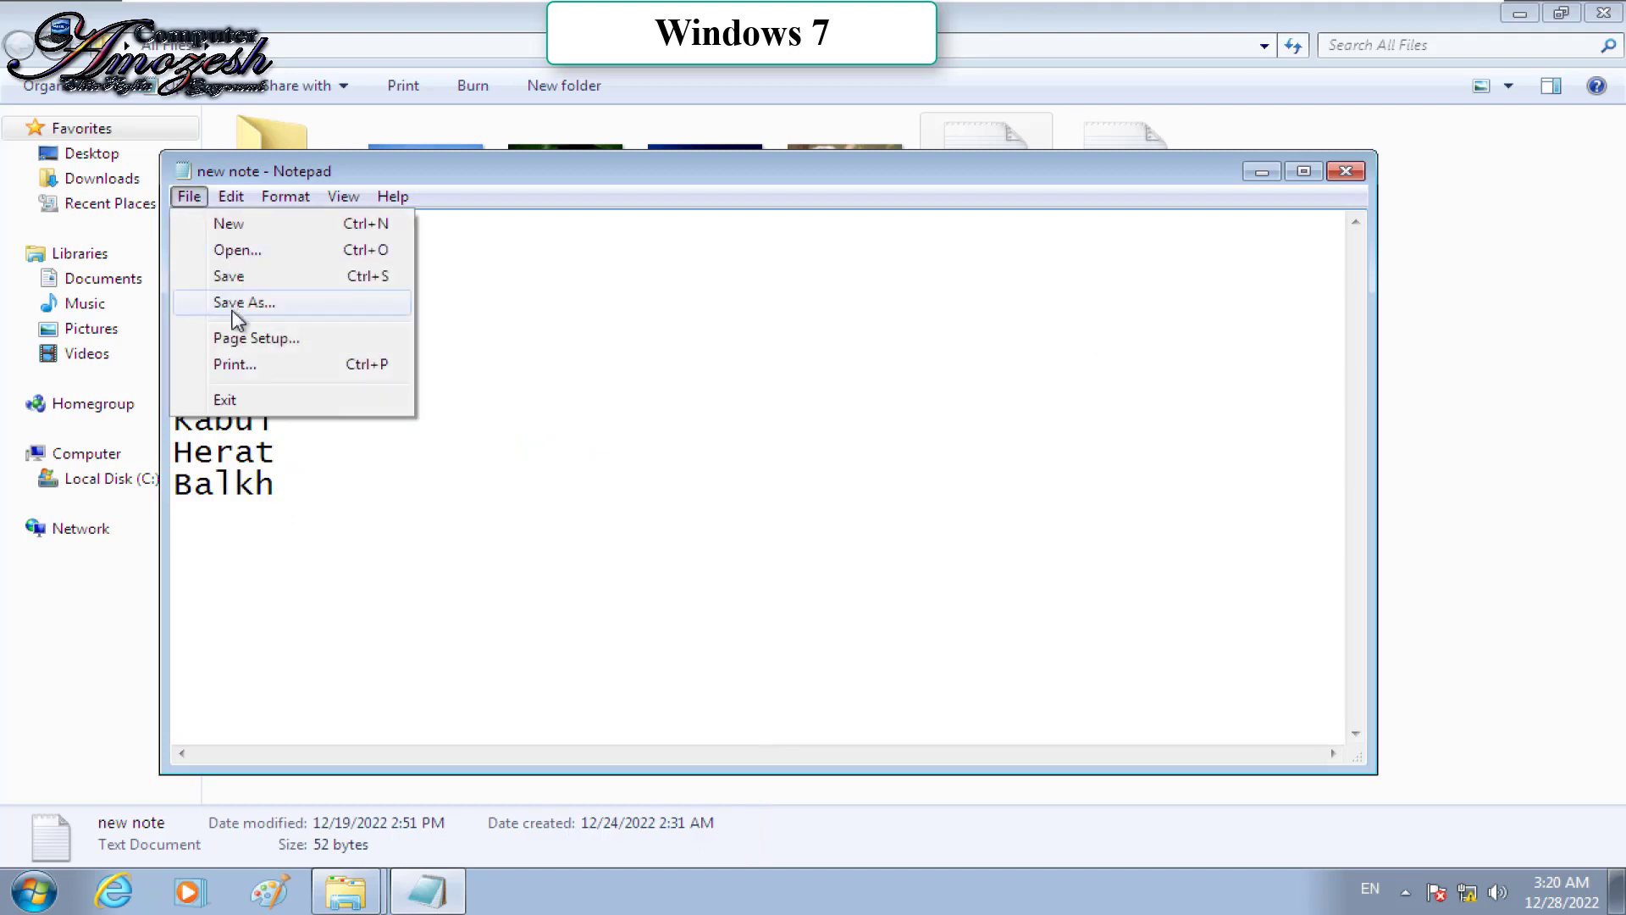
click(230, 276)
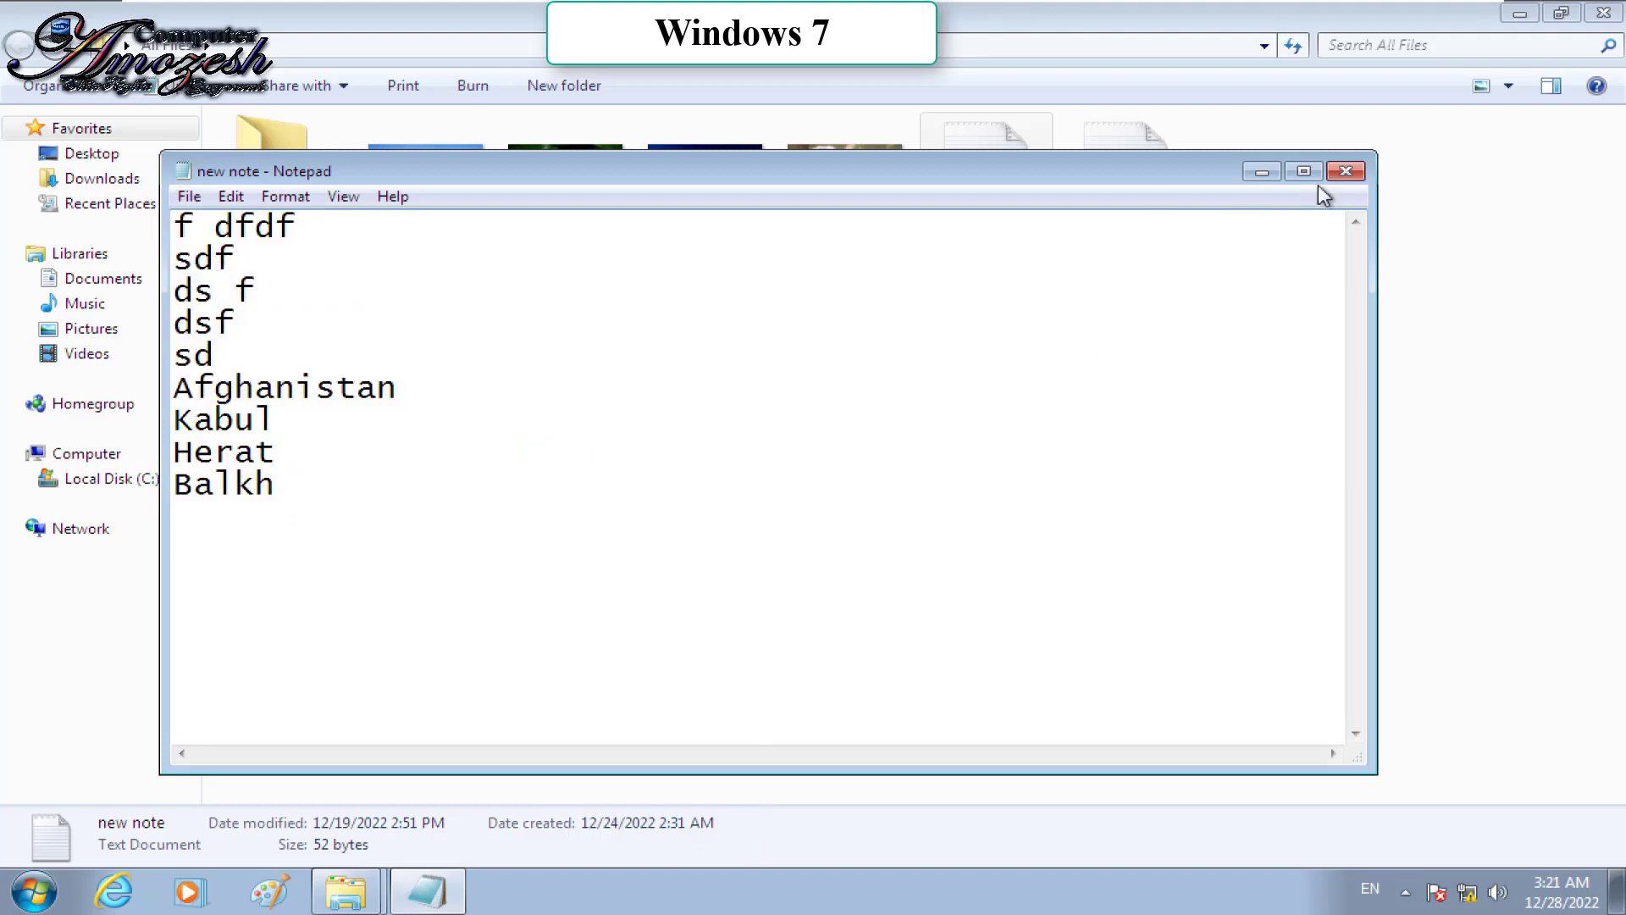
click(1346, 173)
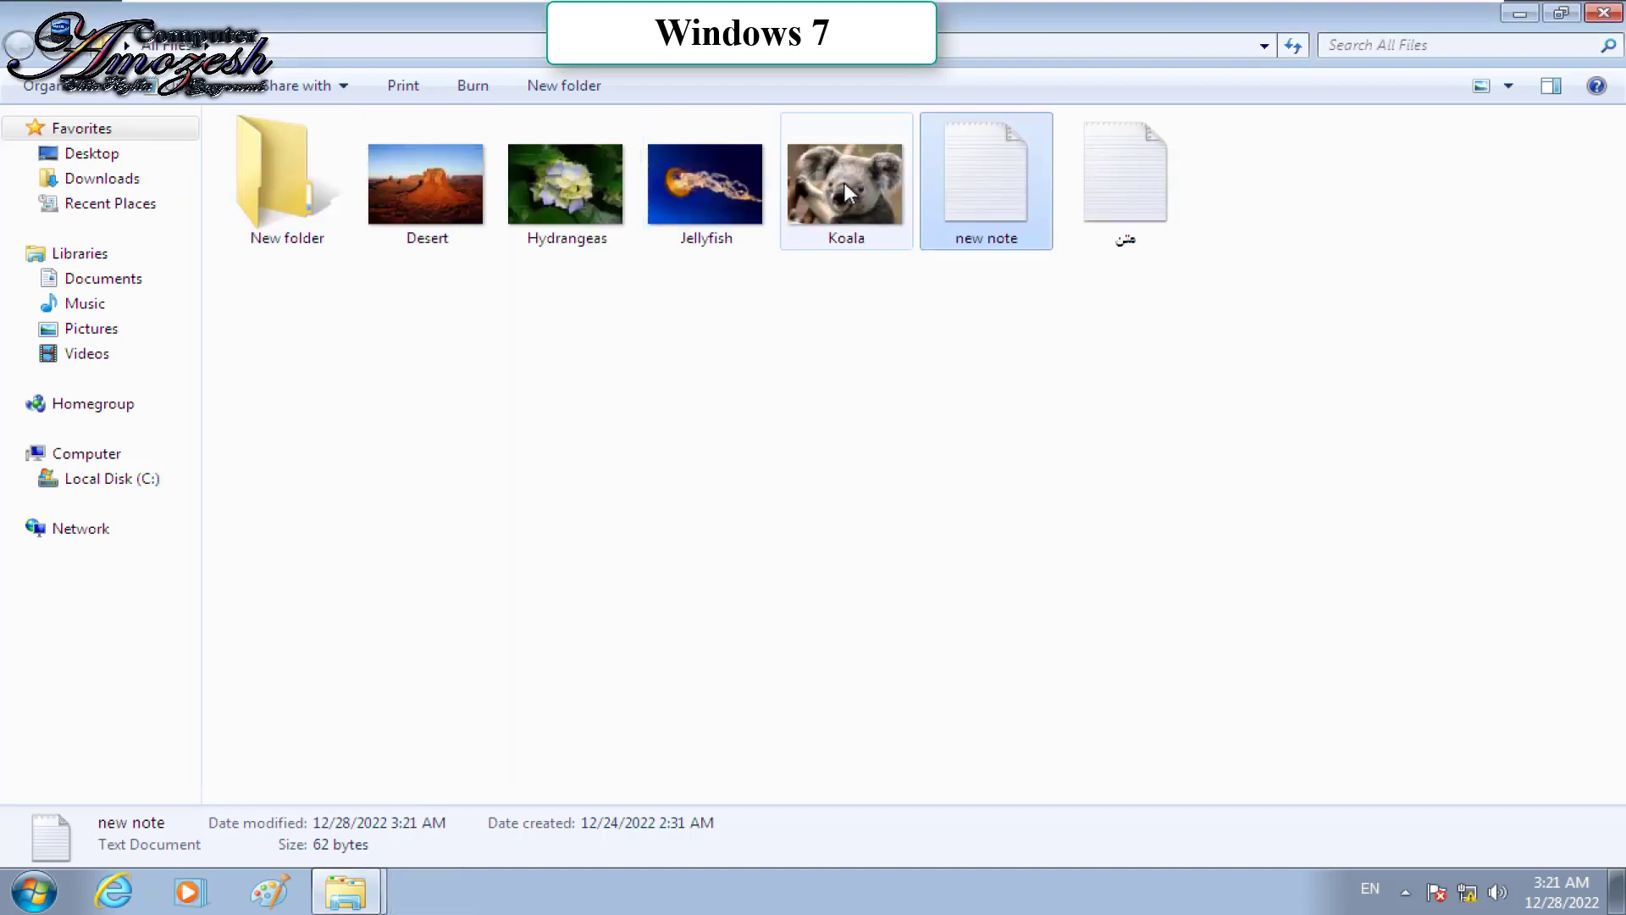
Step: Recheck new note, then scribble black and red strokes over the Hydrangeas leaf in Paint
double_click(972, 193)
click(1345, 172)
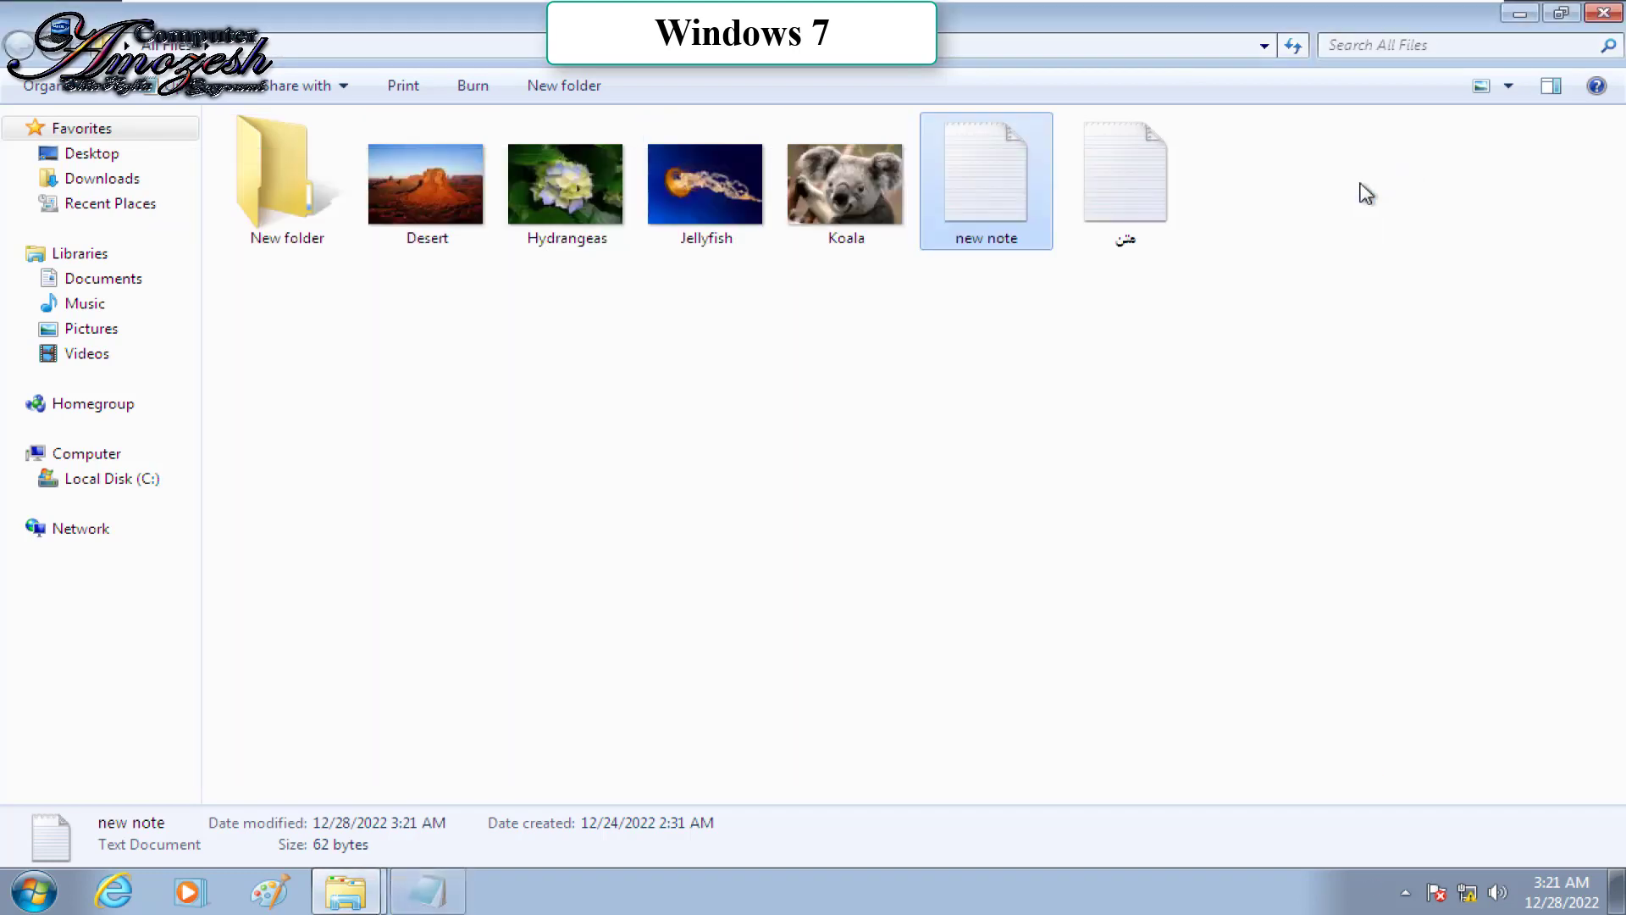
right_click(578, 193)
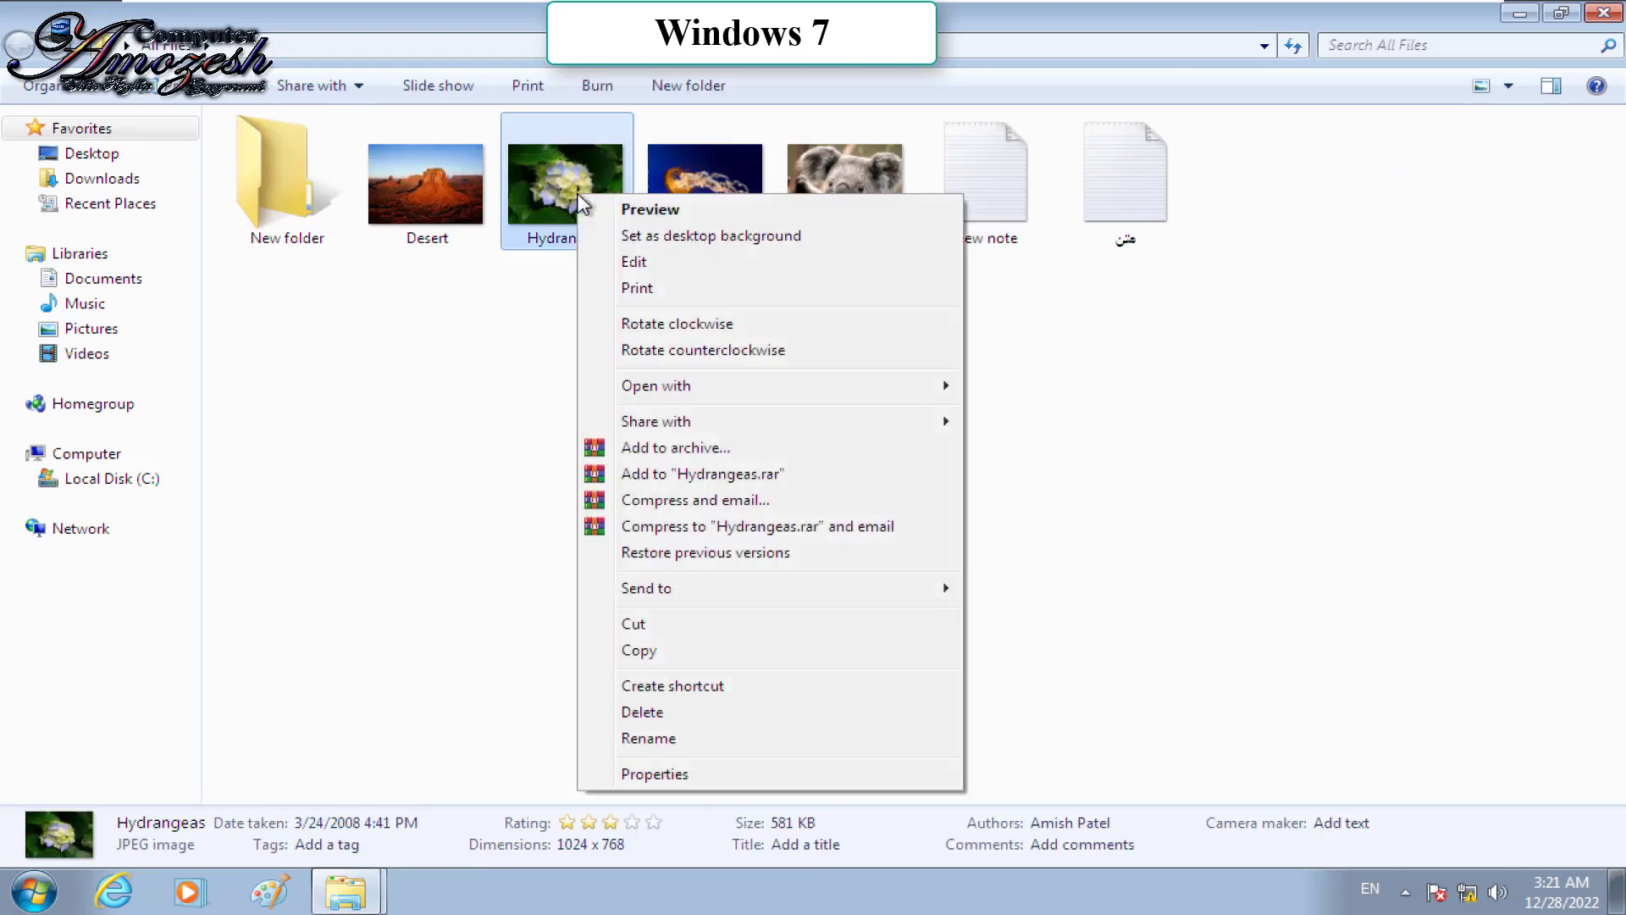
click(669, 268)
mouse_move(470, 530)
mouse_down()
mouse_move(556, 393)
mouse_move(598, 518)
mouse_move(737, 402)
mouse_up()
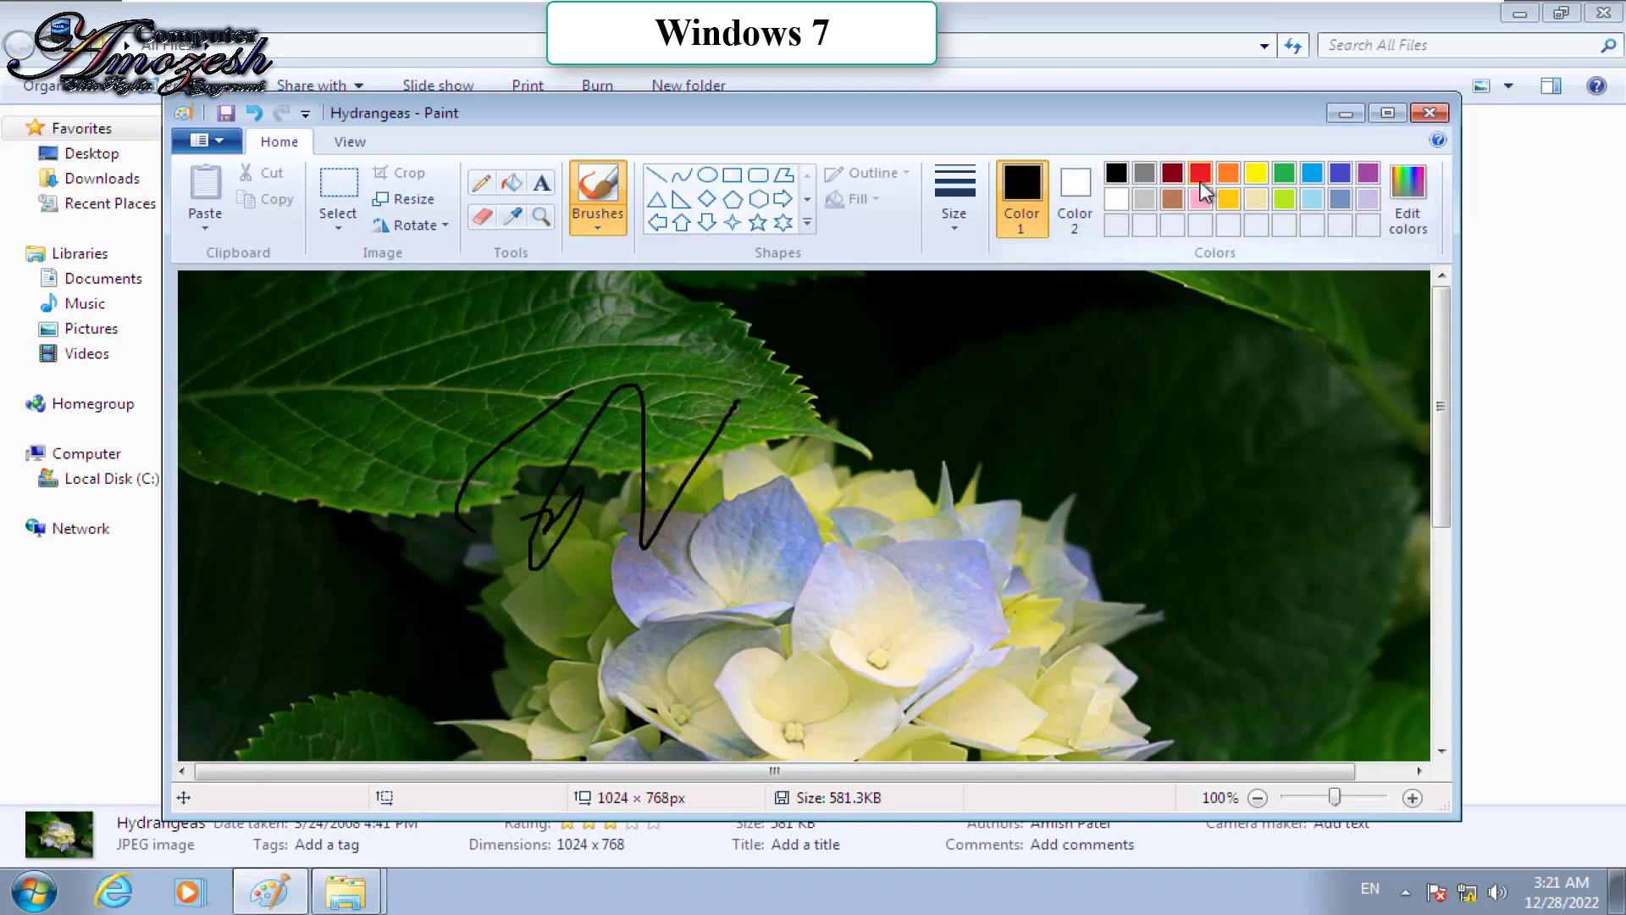
click(1200, 173)
mouse_move(403, 442)
mouse_down()
mouse_move(681, 436)
mouse_move(449, 348)
mouse_move(526, 385)
mouse_up()
Step: Save the edited Hydrangeas picture and close the viewer and folder windows
click(207, 141)
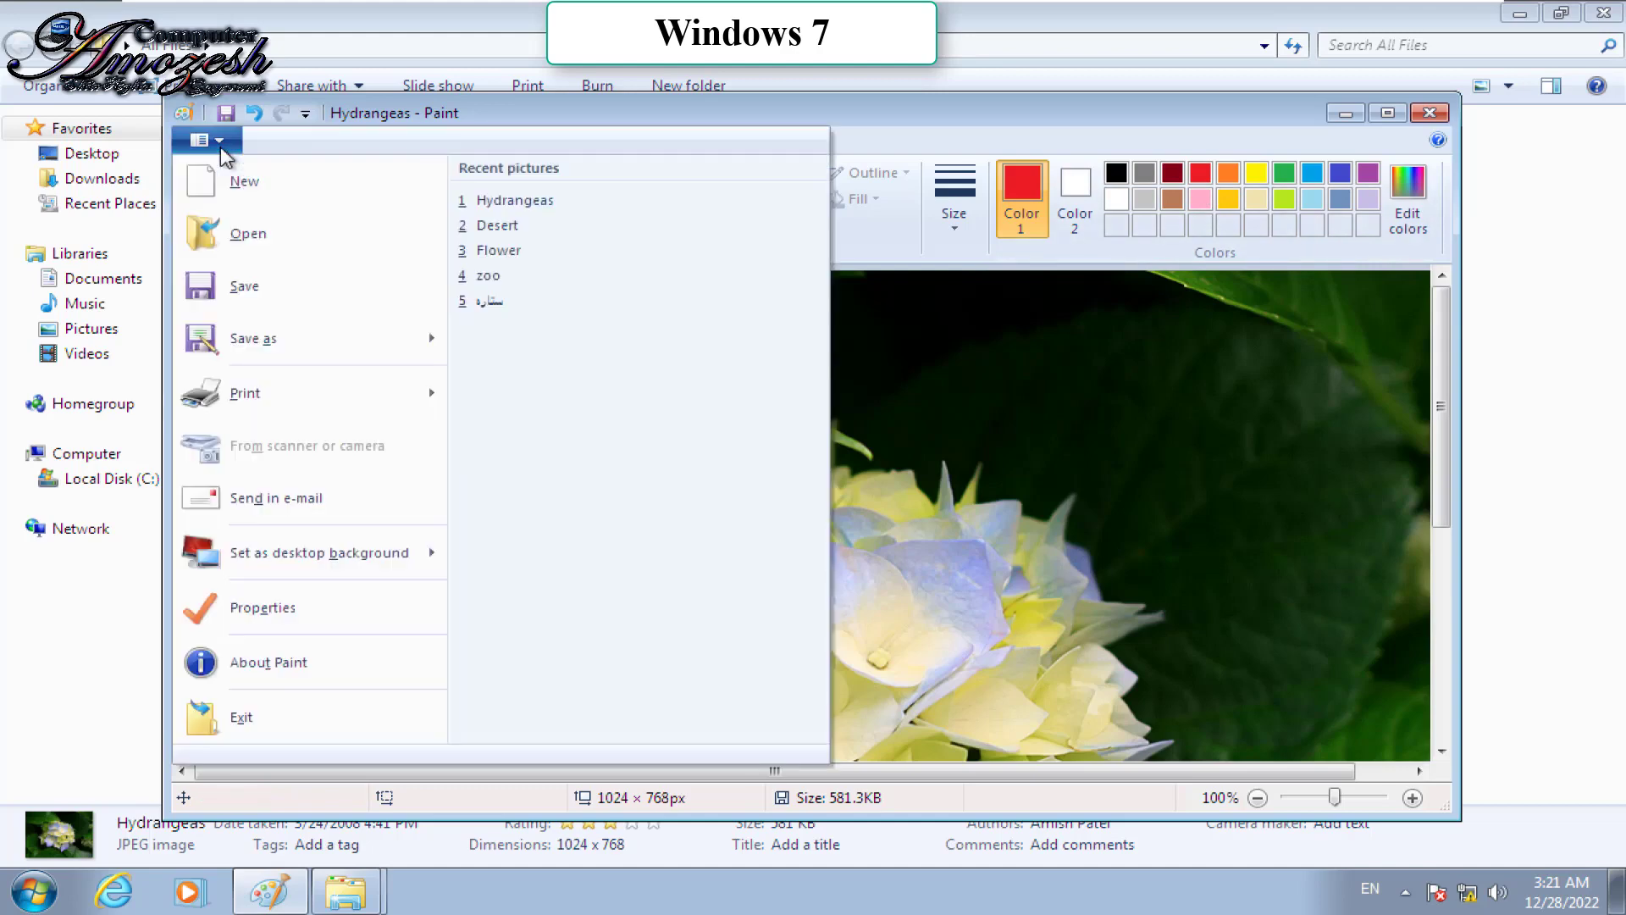
click(250, 281)
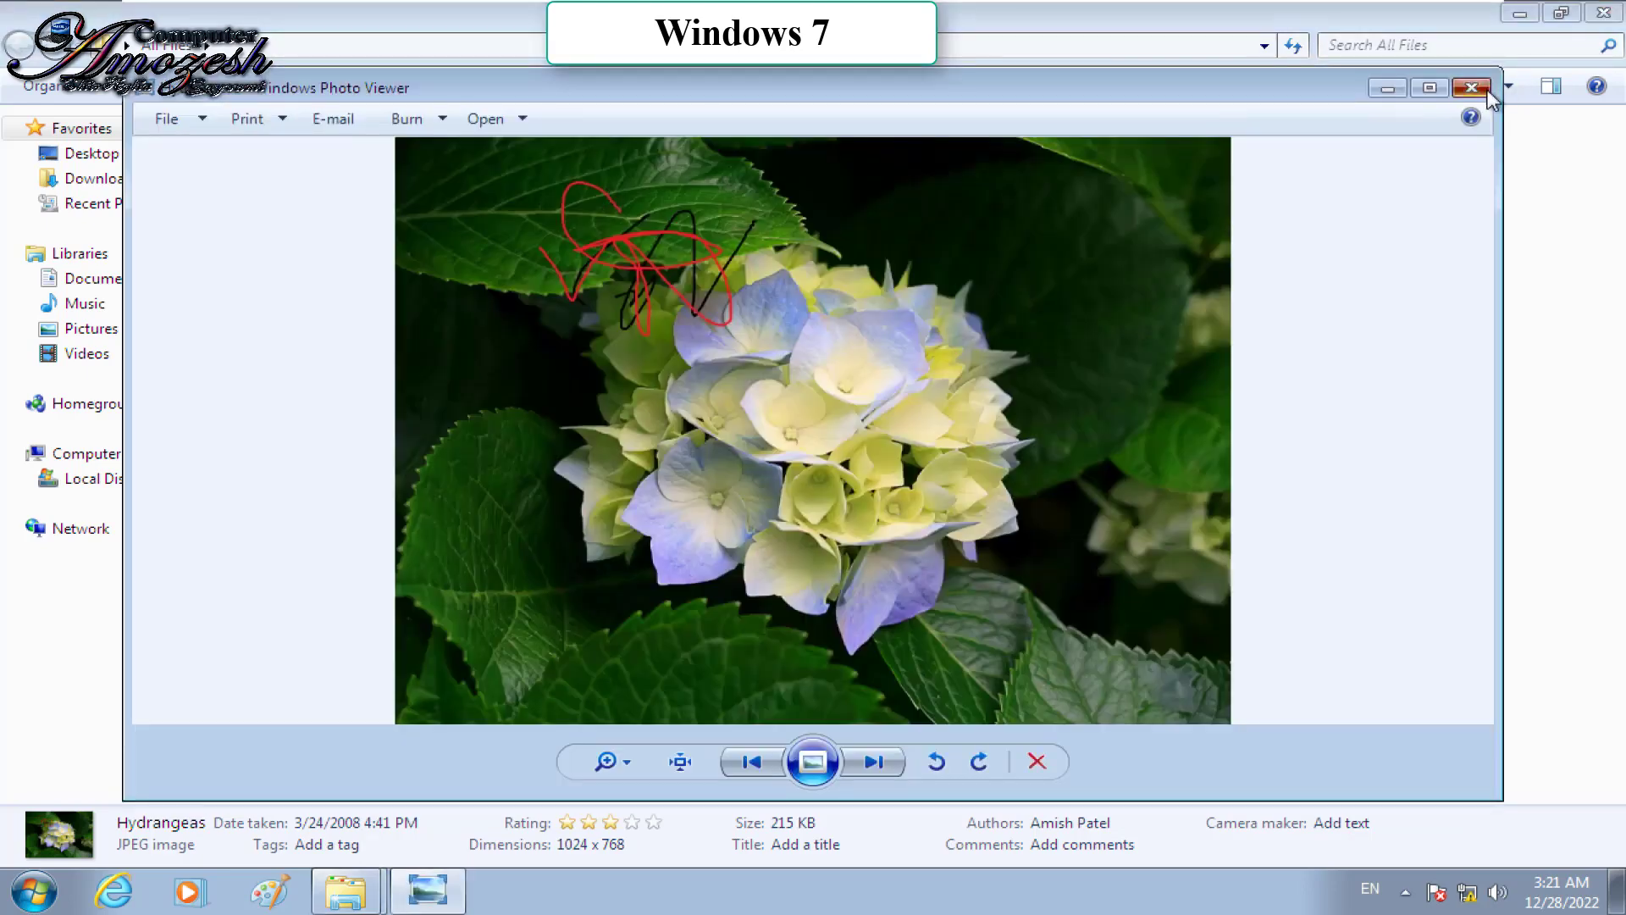
click(1472, 88)
click(1603, 13)
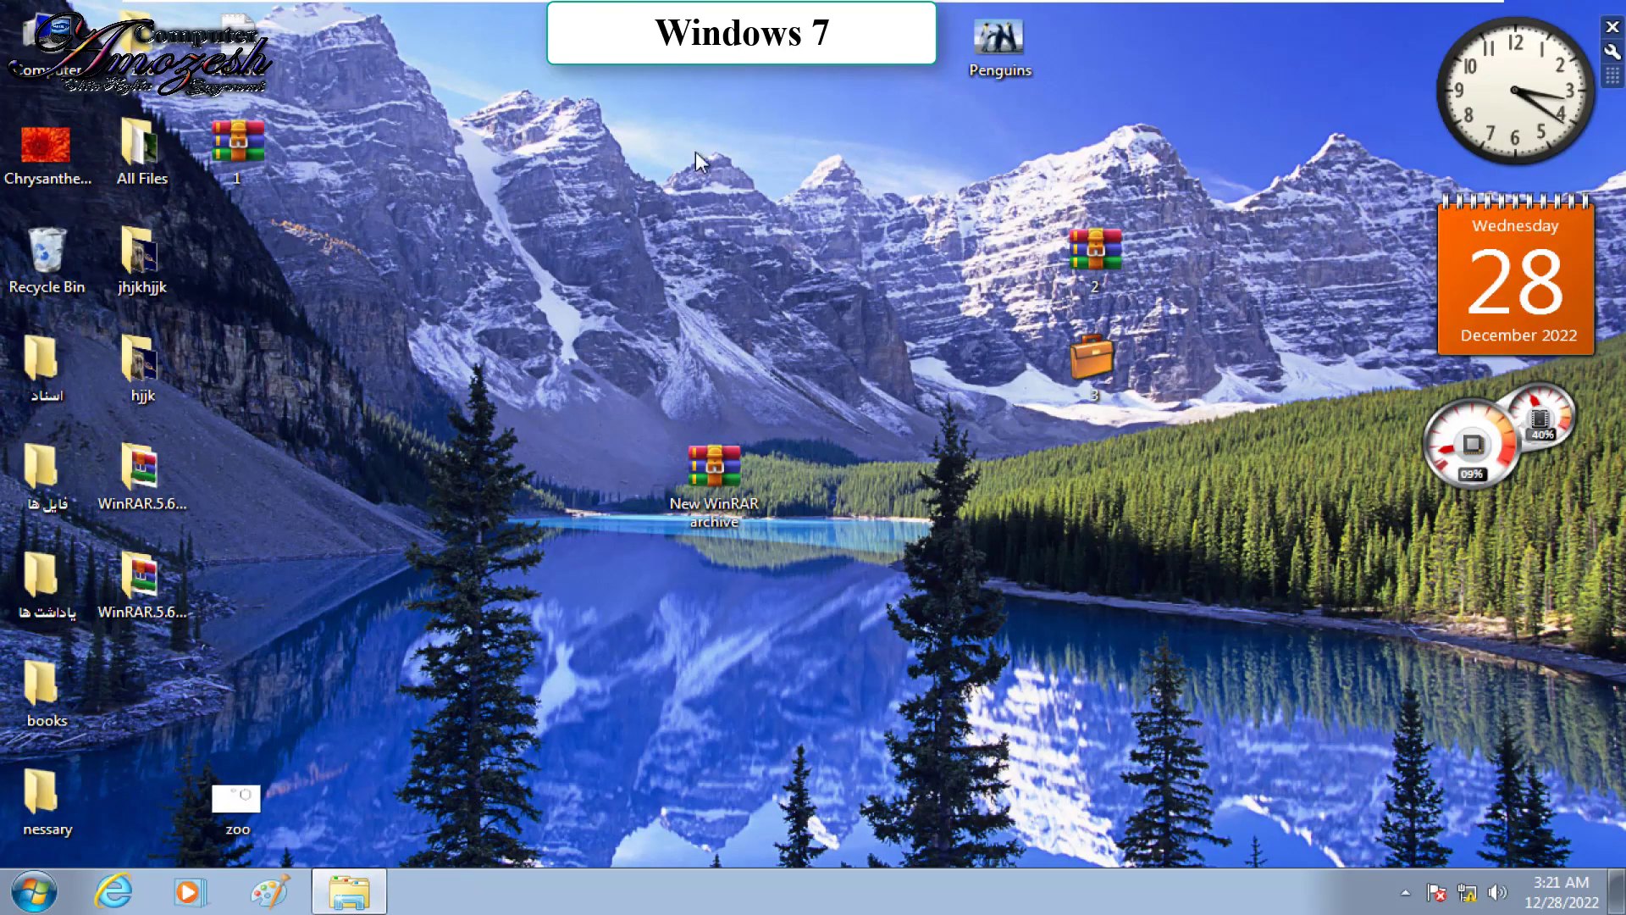
Step: Tick Read-only in All Files properties and apply it to all subfolders and files
right_click(144, 161)
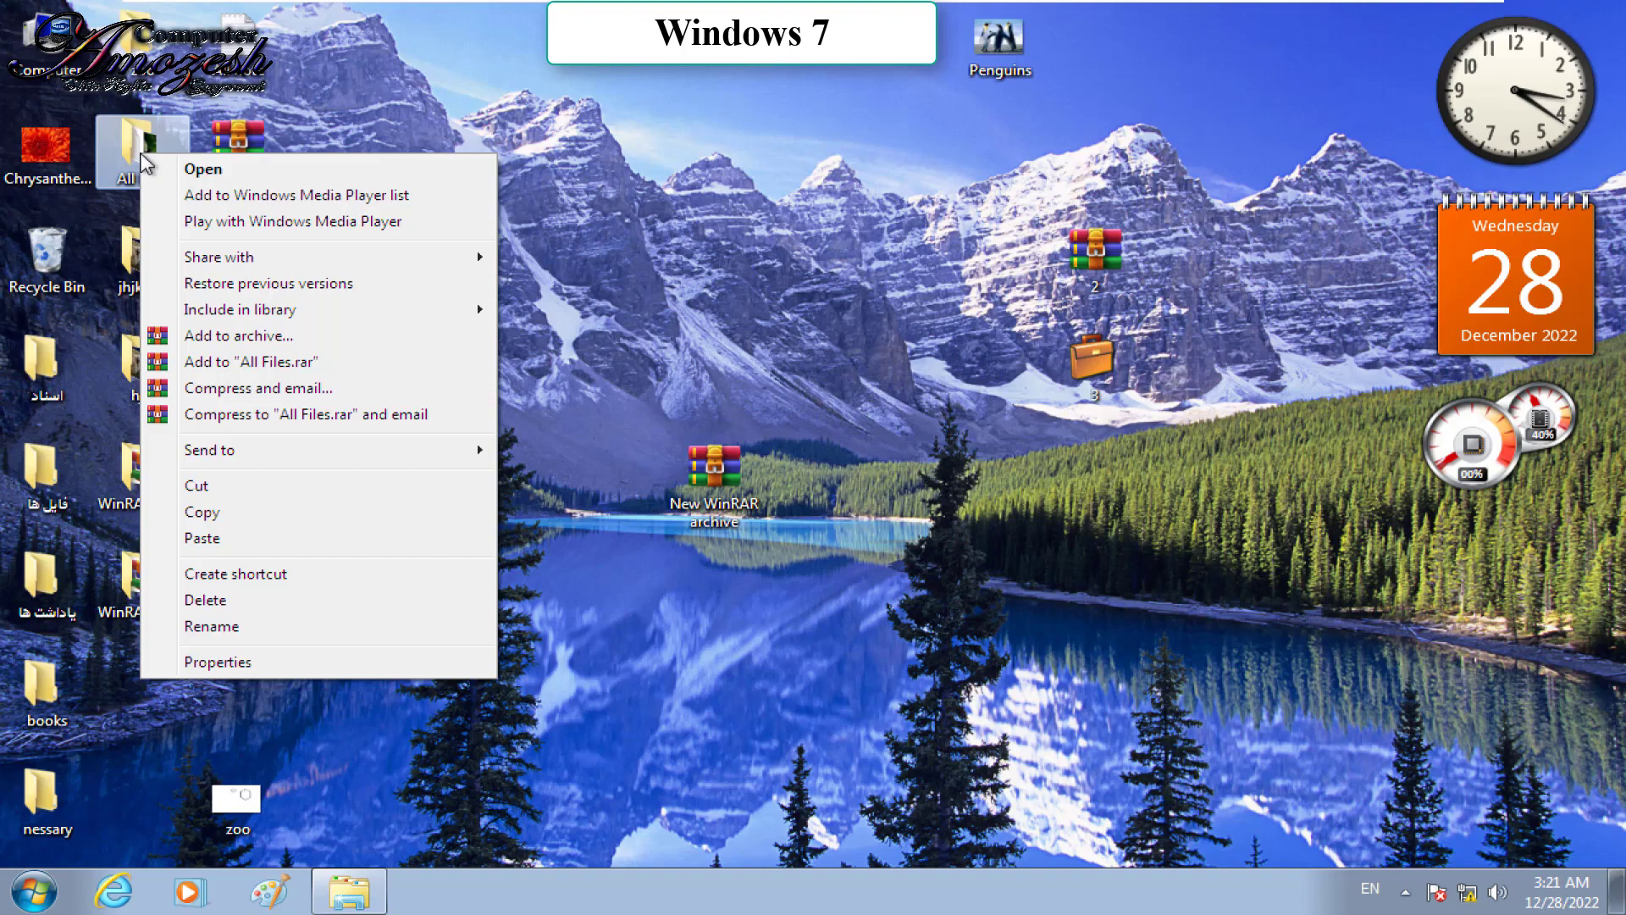
click(277, 662)
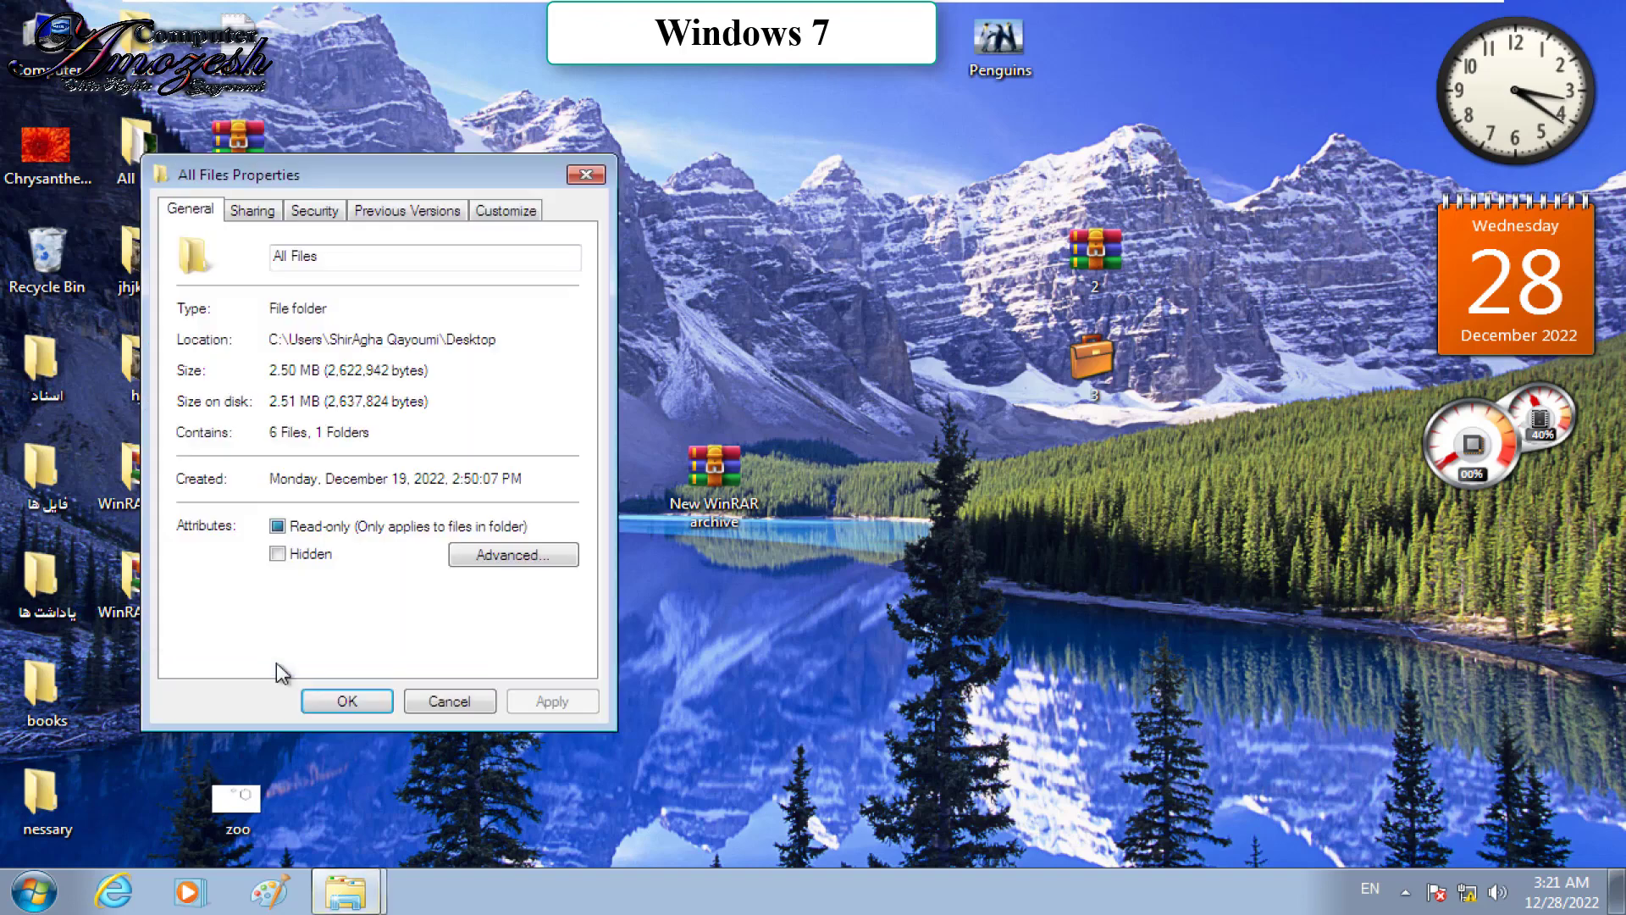
click(289, 527)
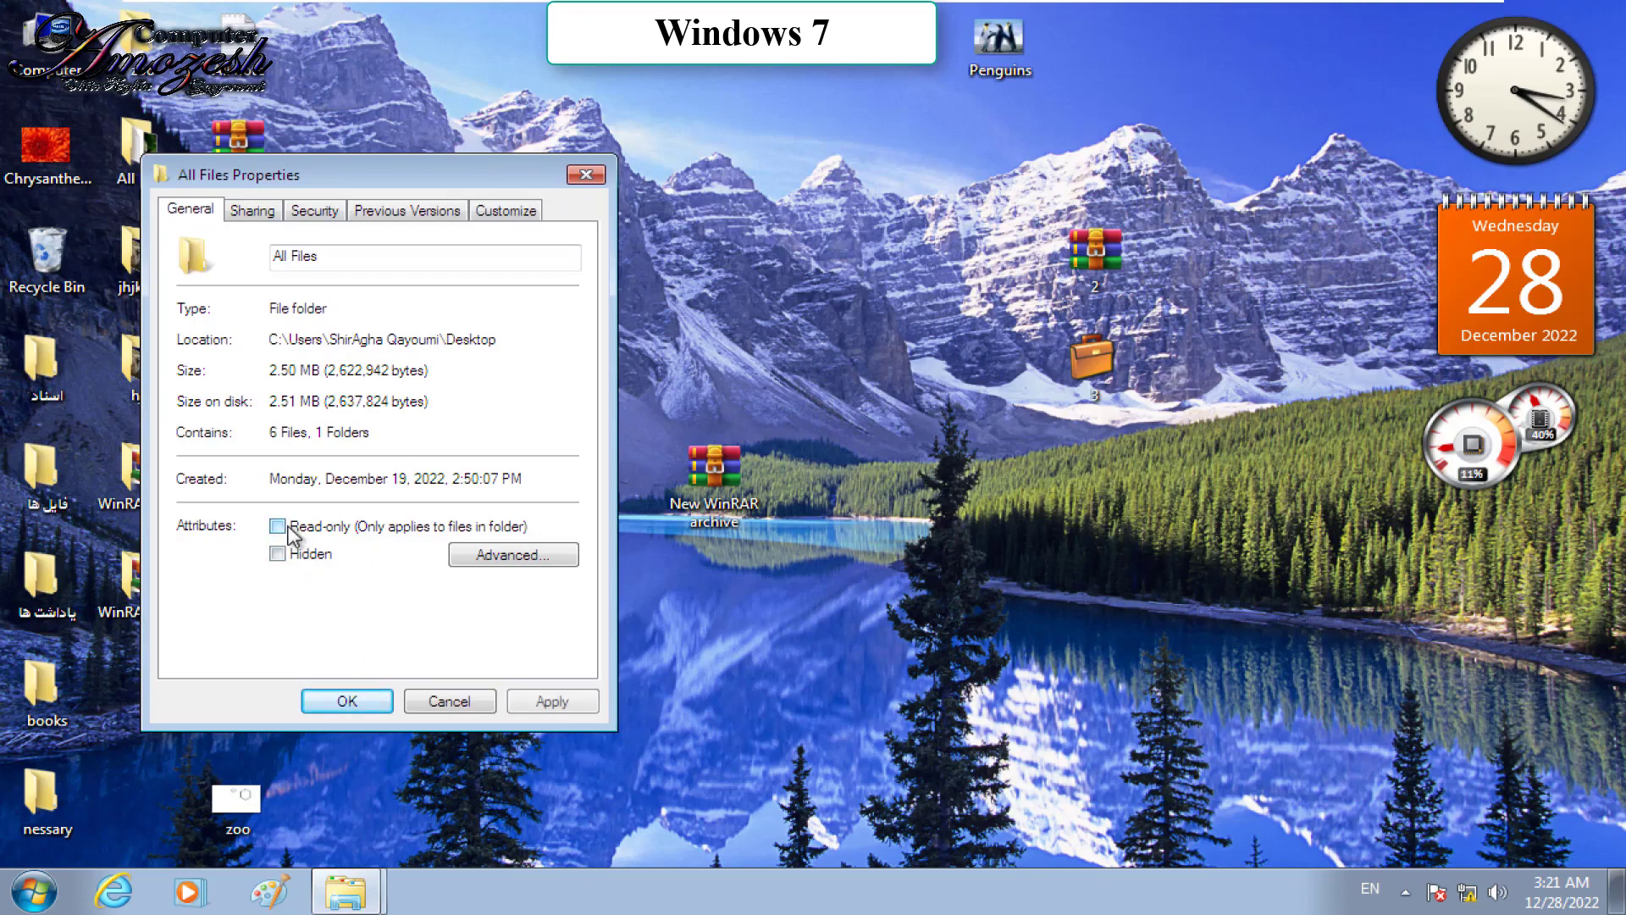
click(289, 528)
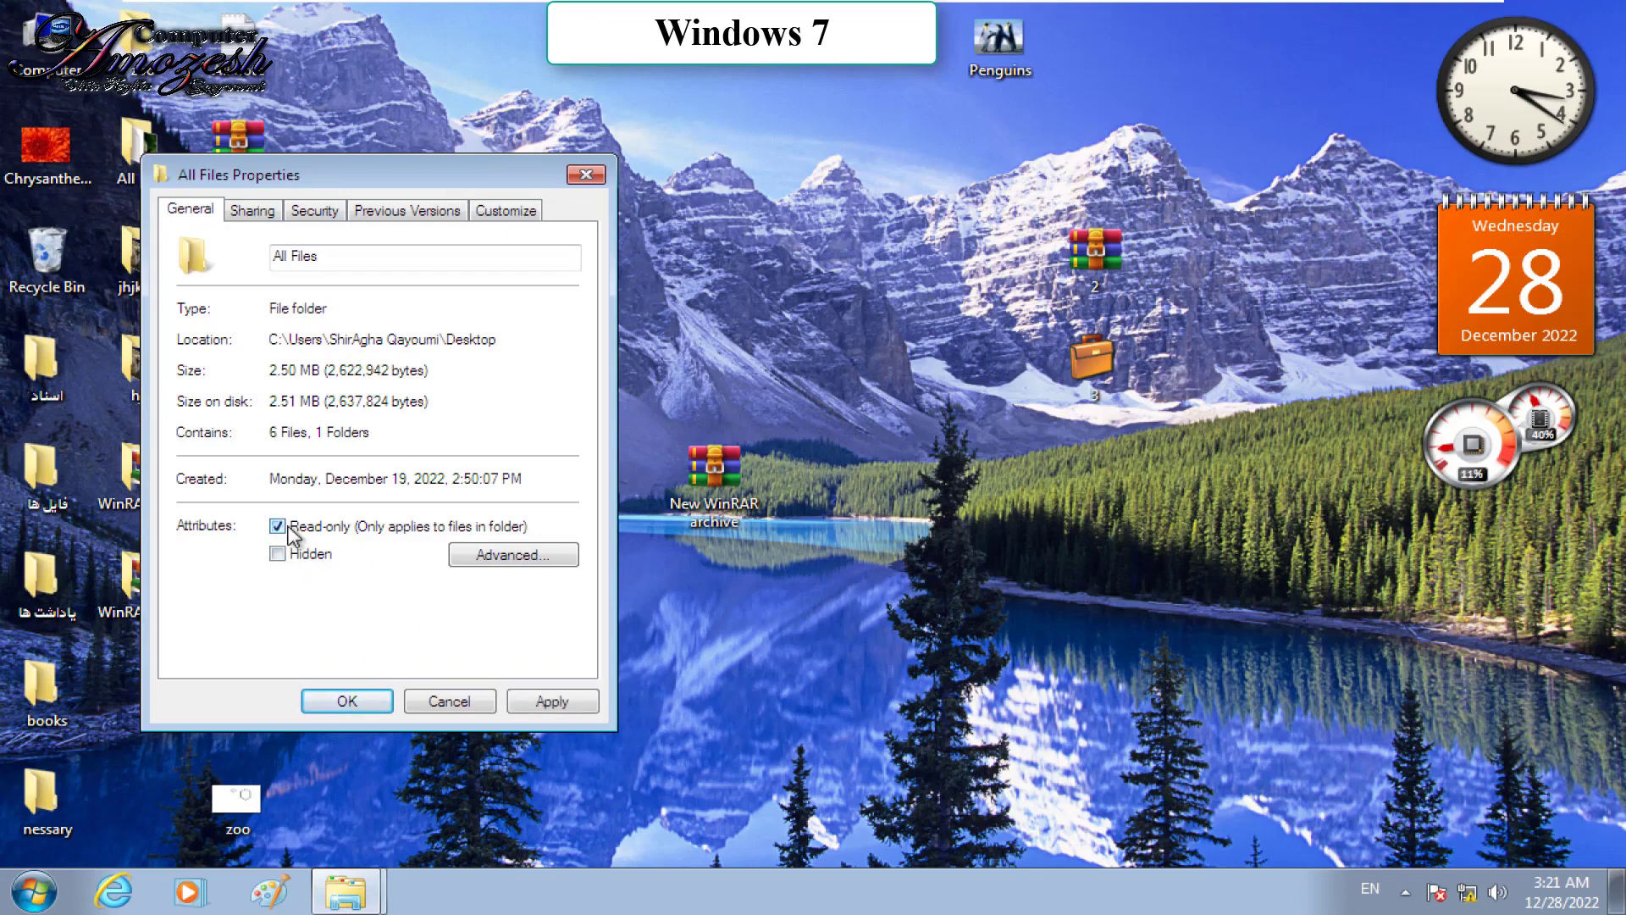
click(362, 700)
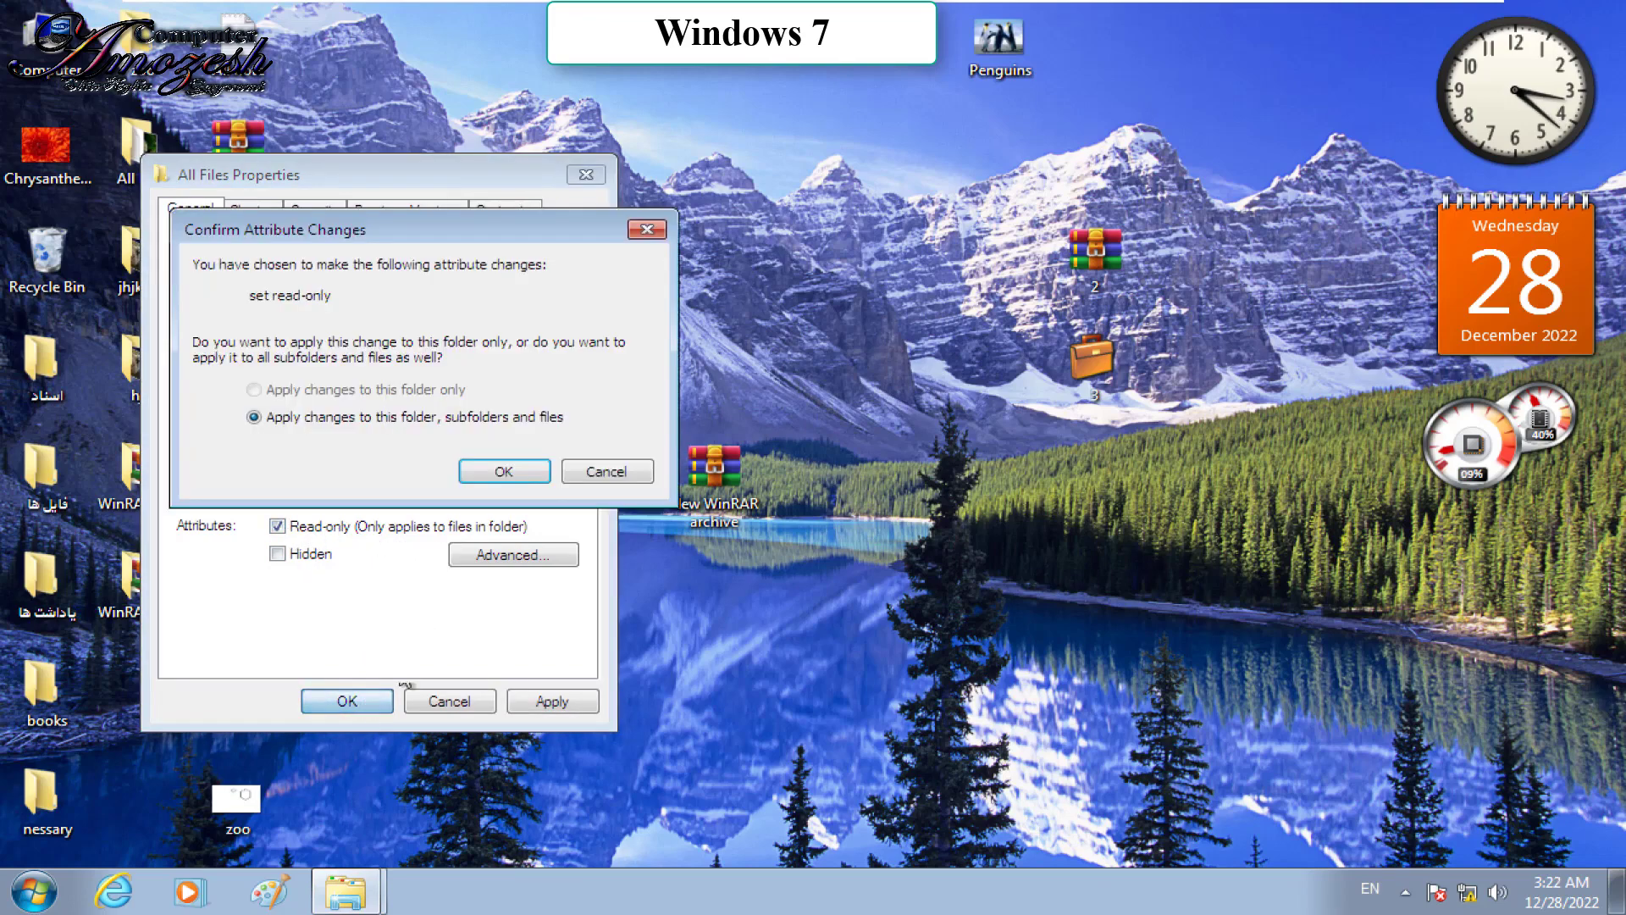
click(519, 471)
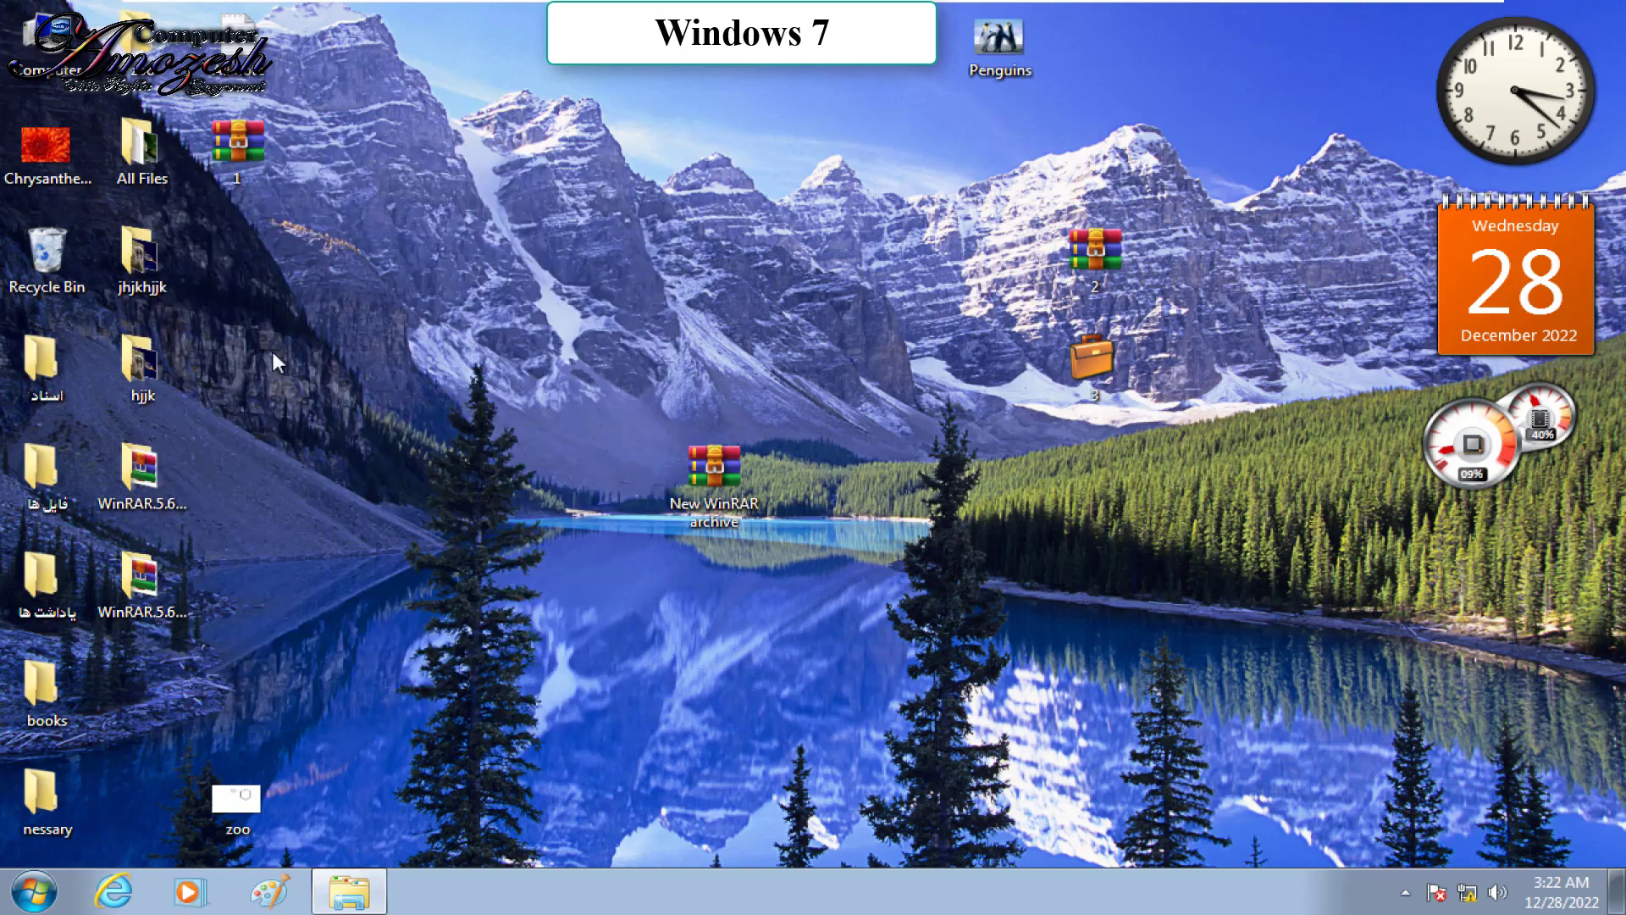
Step: Open new note from All Files, replace lines sdf through Balkh with a row of n's, then save
double_click(161, 152)
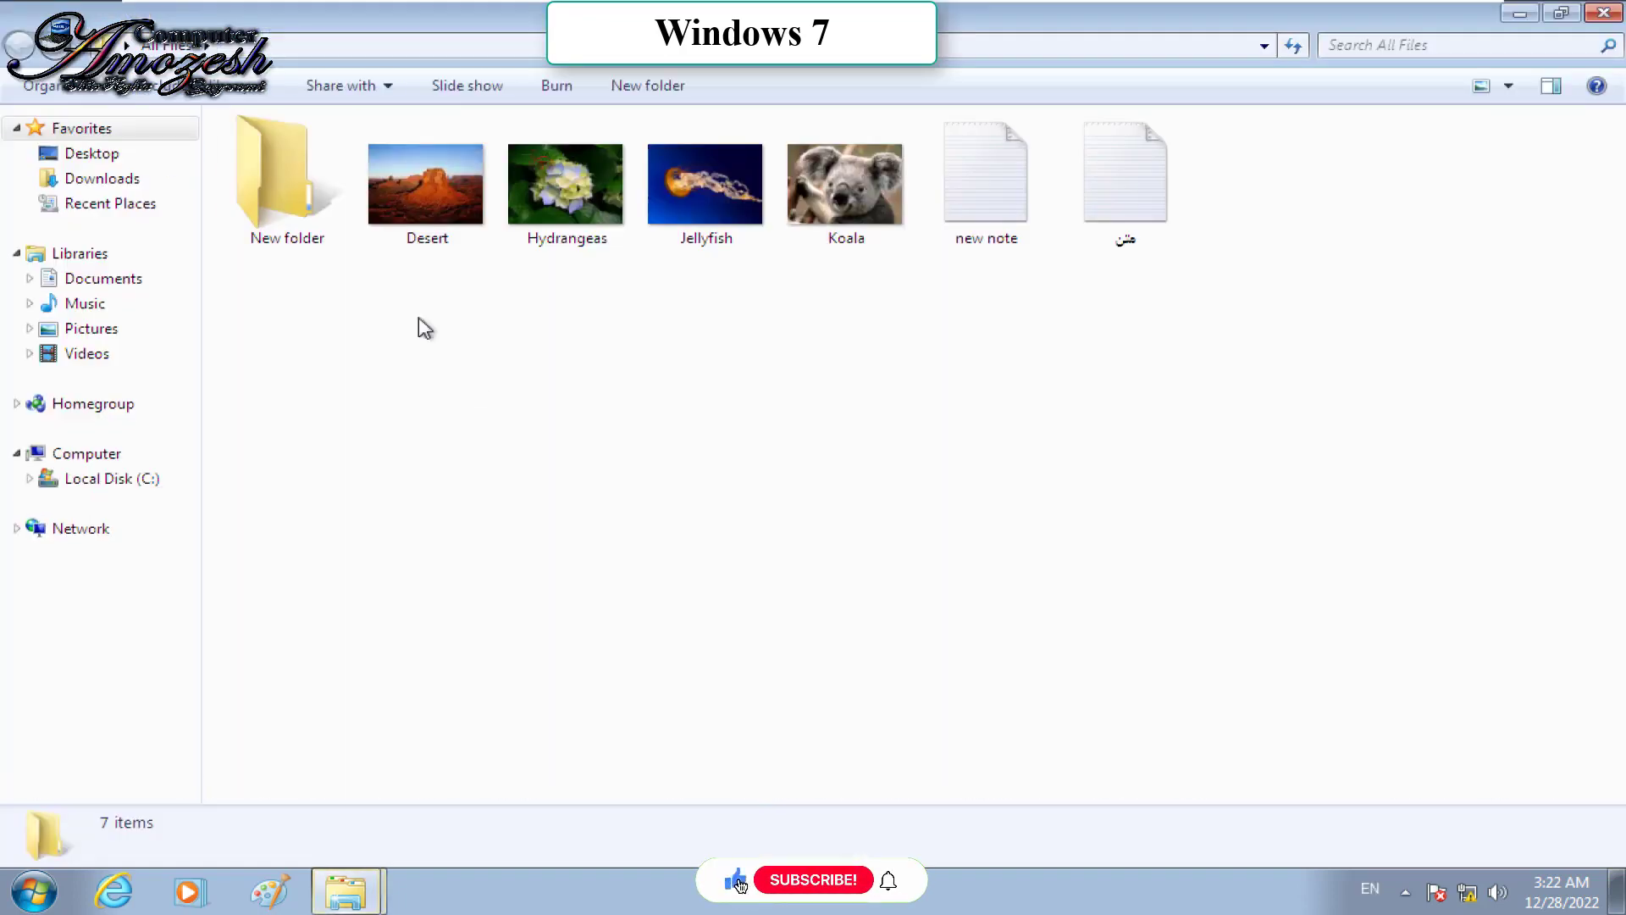
double_click(988, 225)
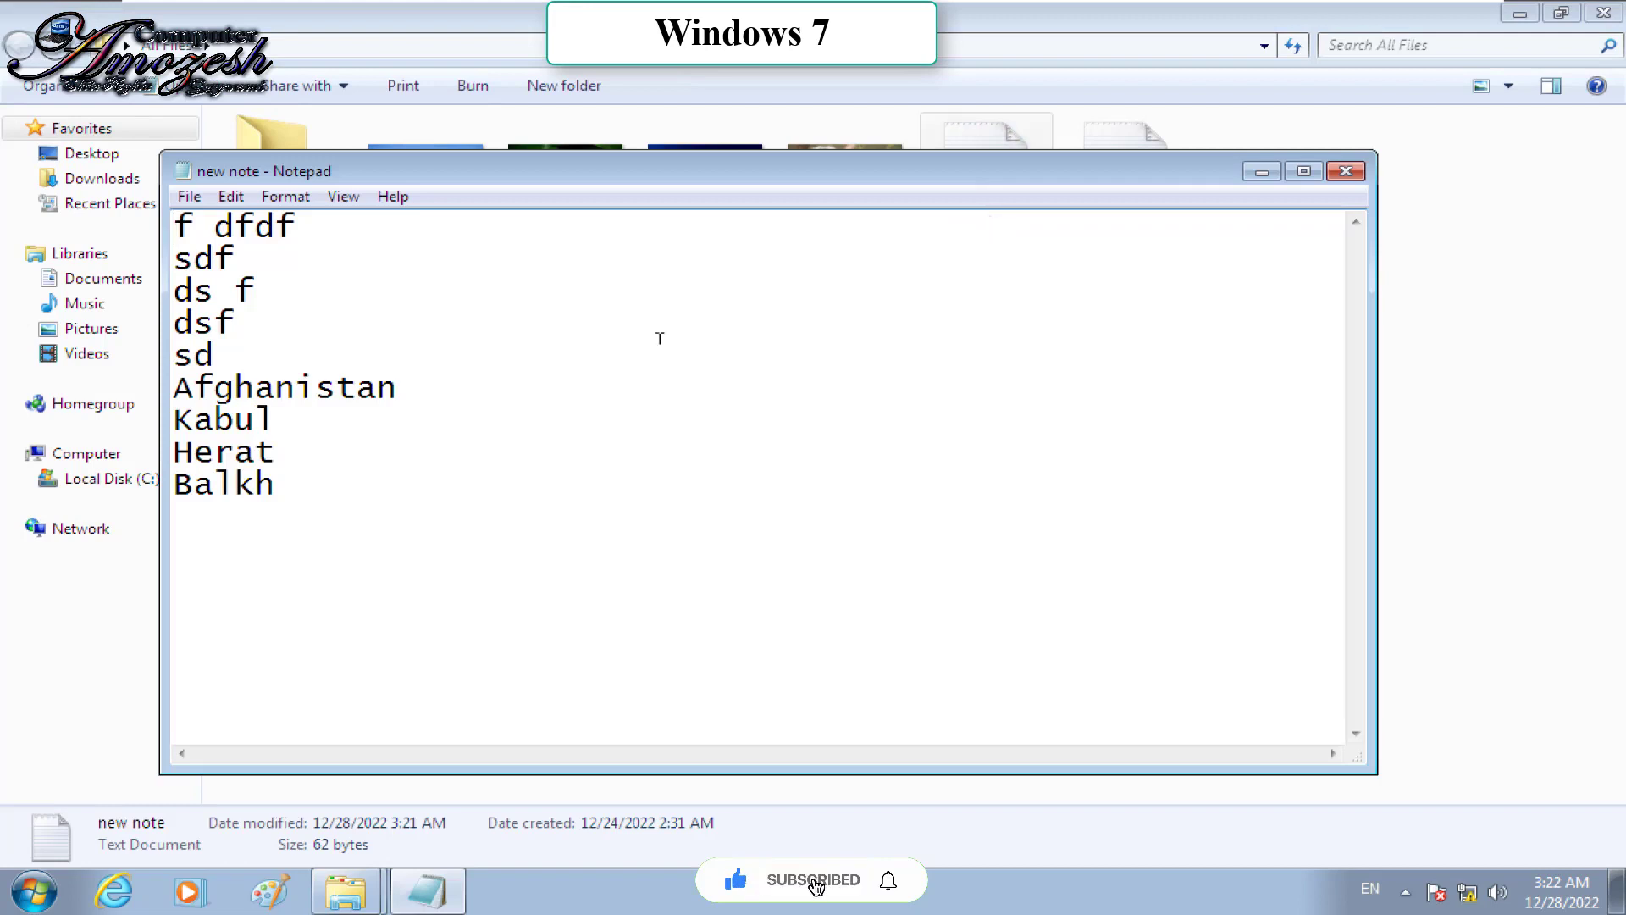
drag(682, 520, 161, 275)
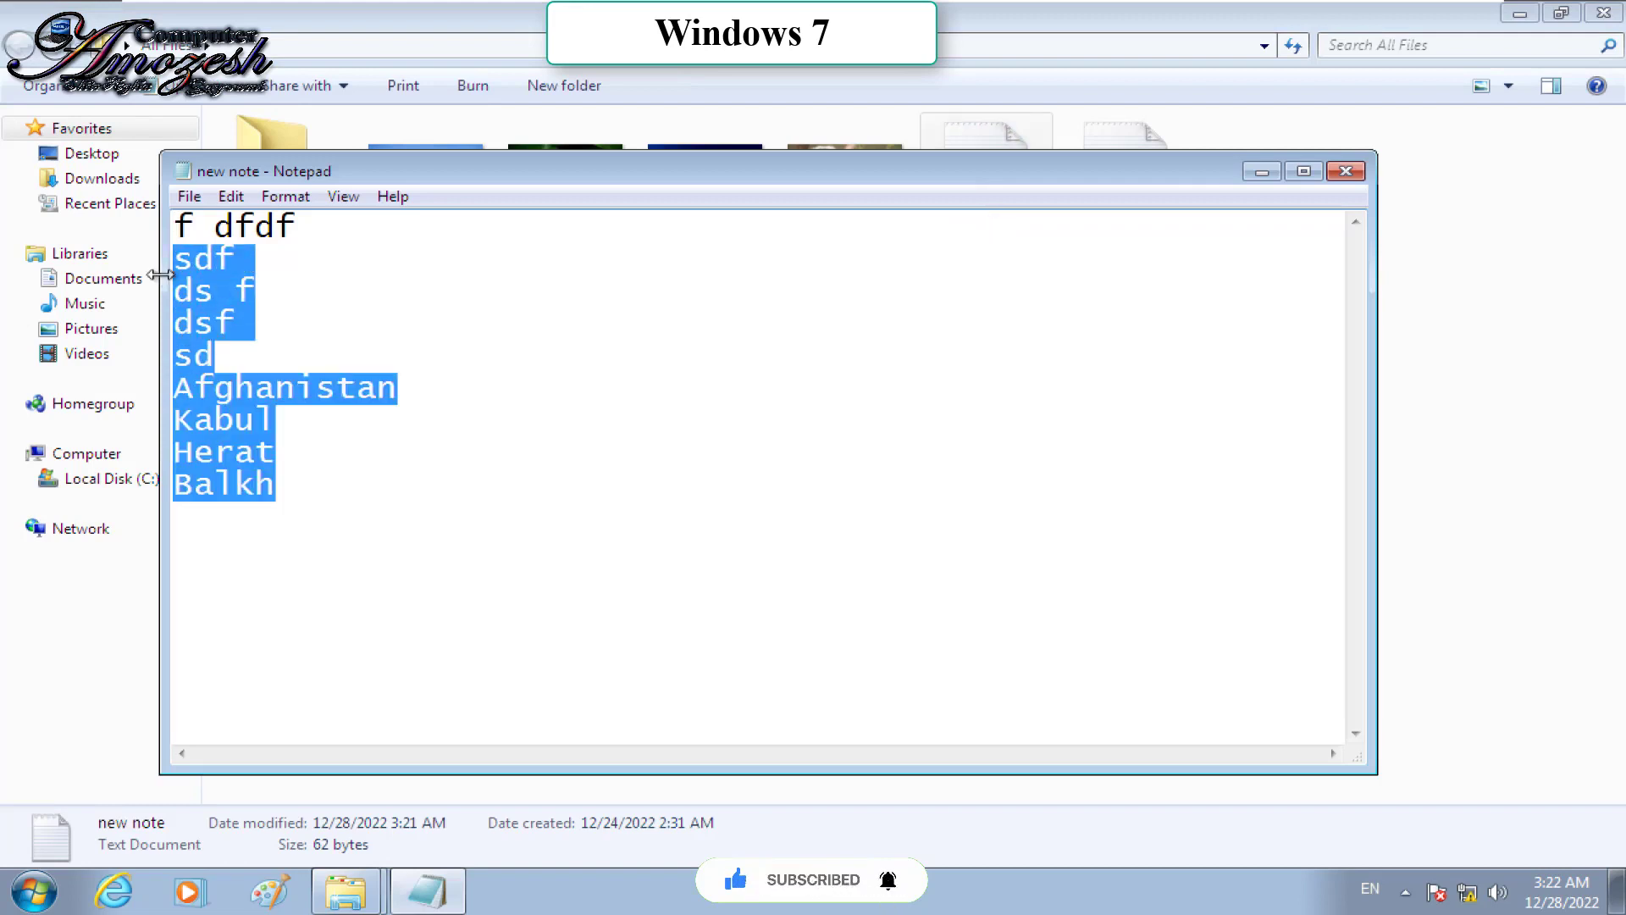
key(Delete)
text(nnnnnnnnnnnnnnnnnnnnnnnnnnnnnnnnnnnnnn)
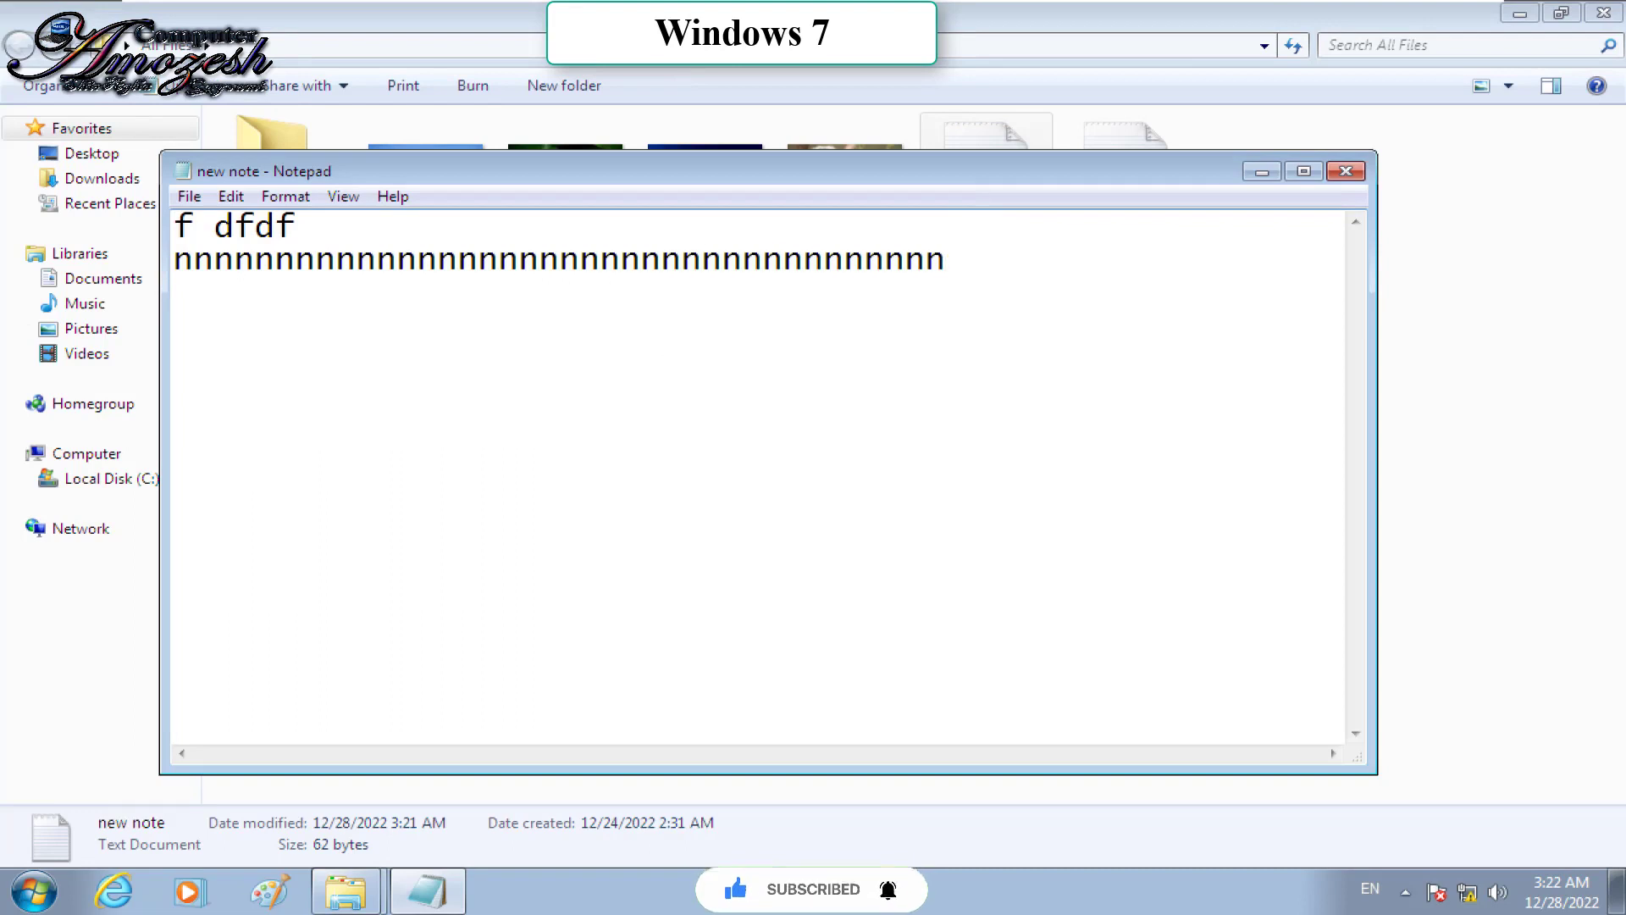
click(192, 197)
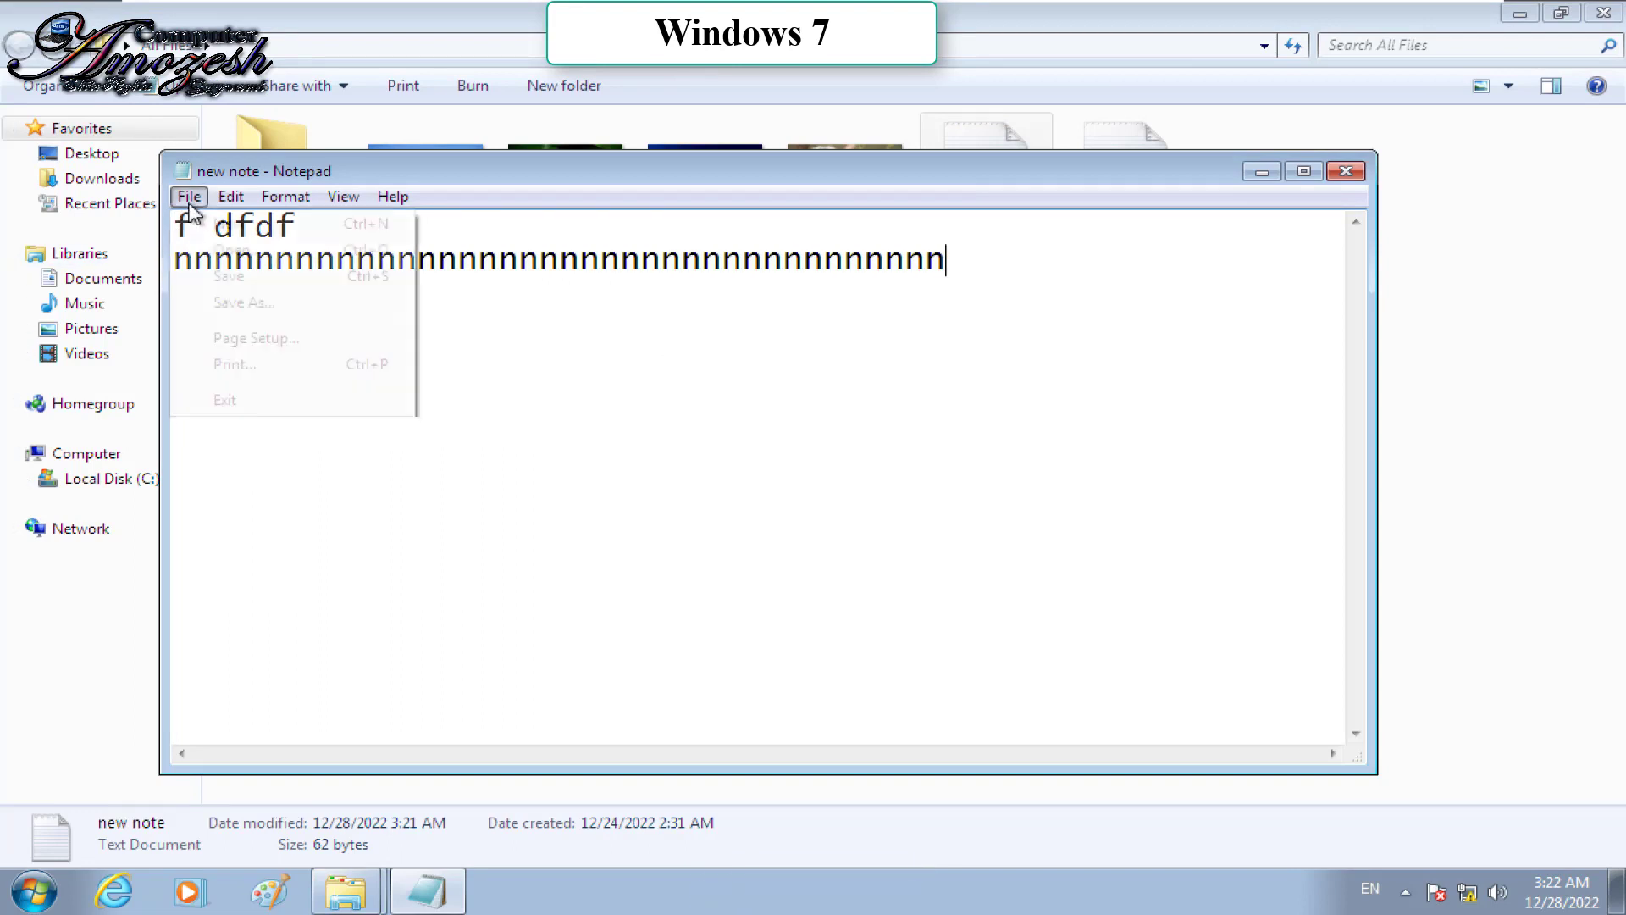
click(238, 282)
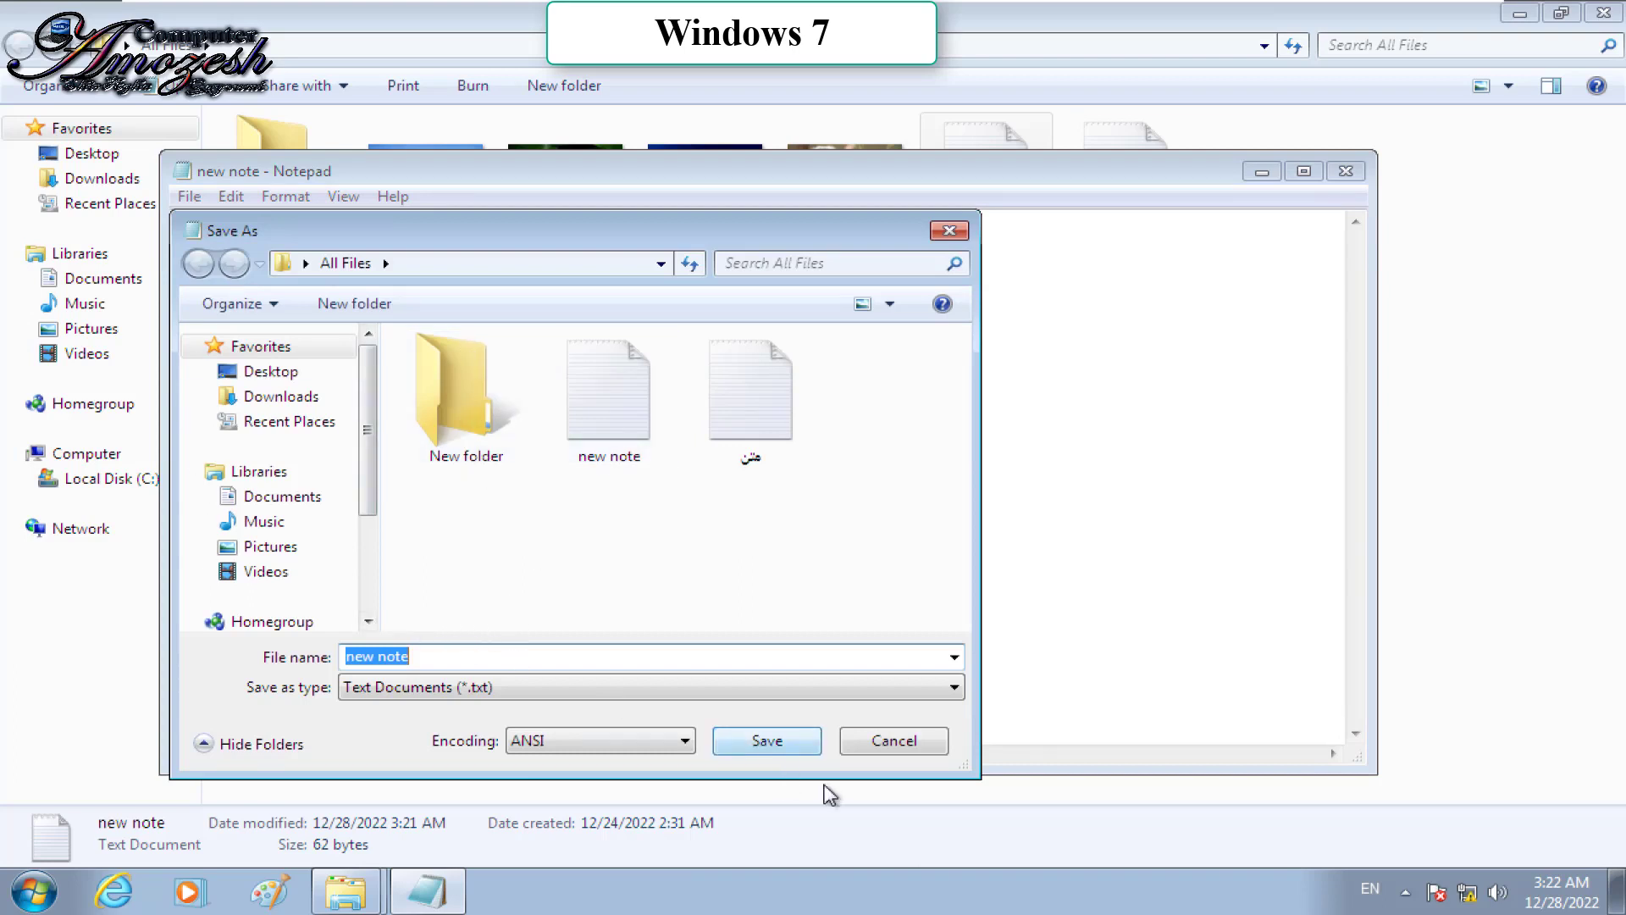
Step: Try replacing new note.txt, dismiss the read-only error, and cancel the save
click(795, 752)
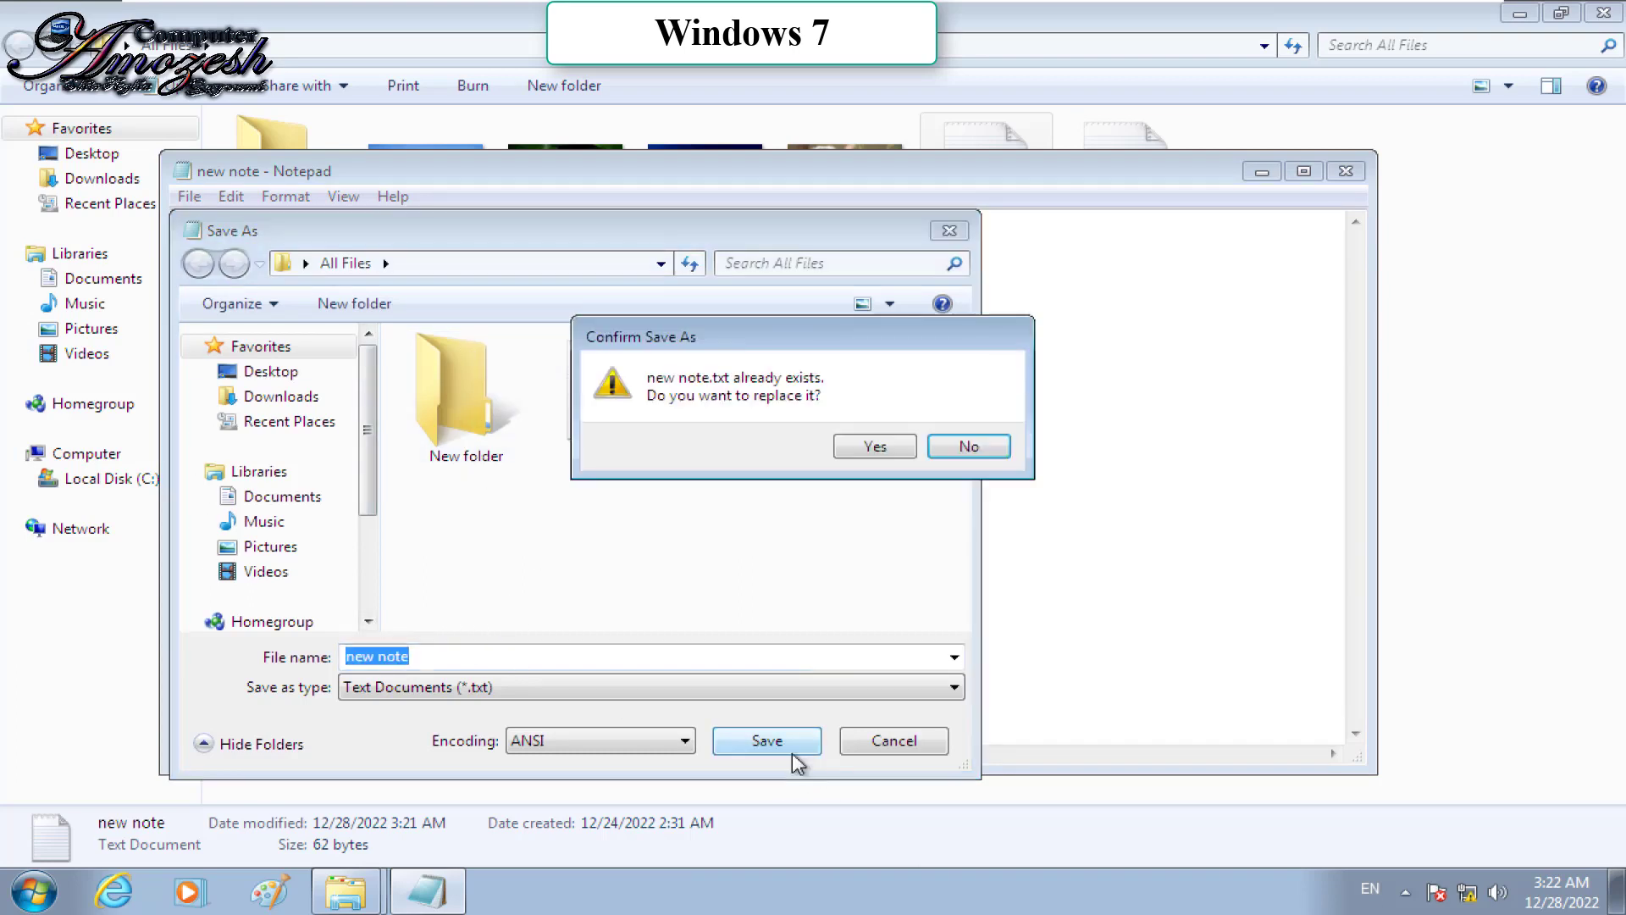
click(877, 446)
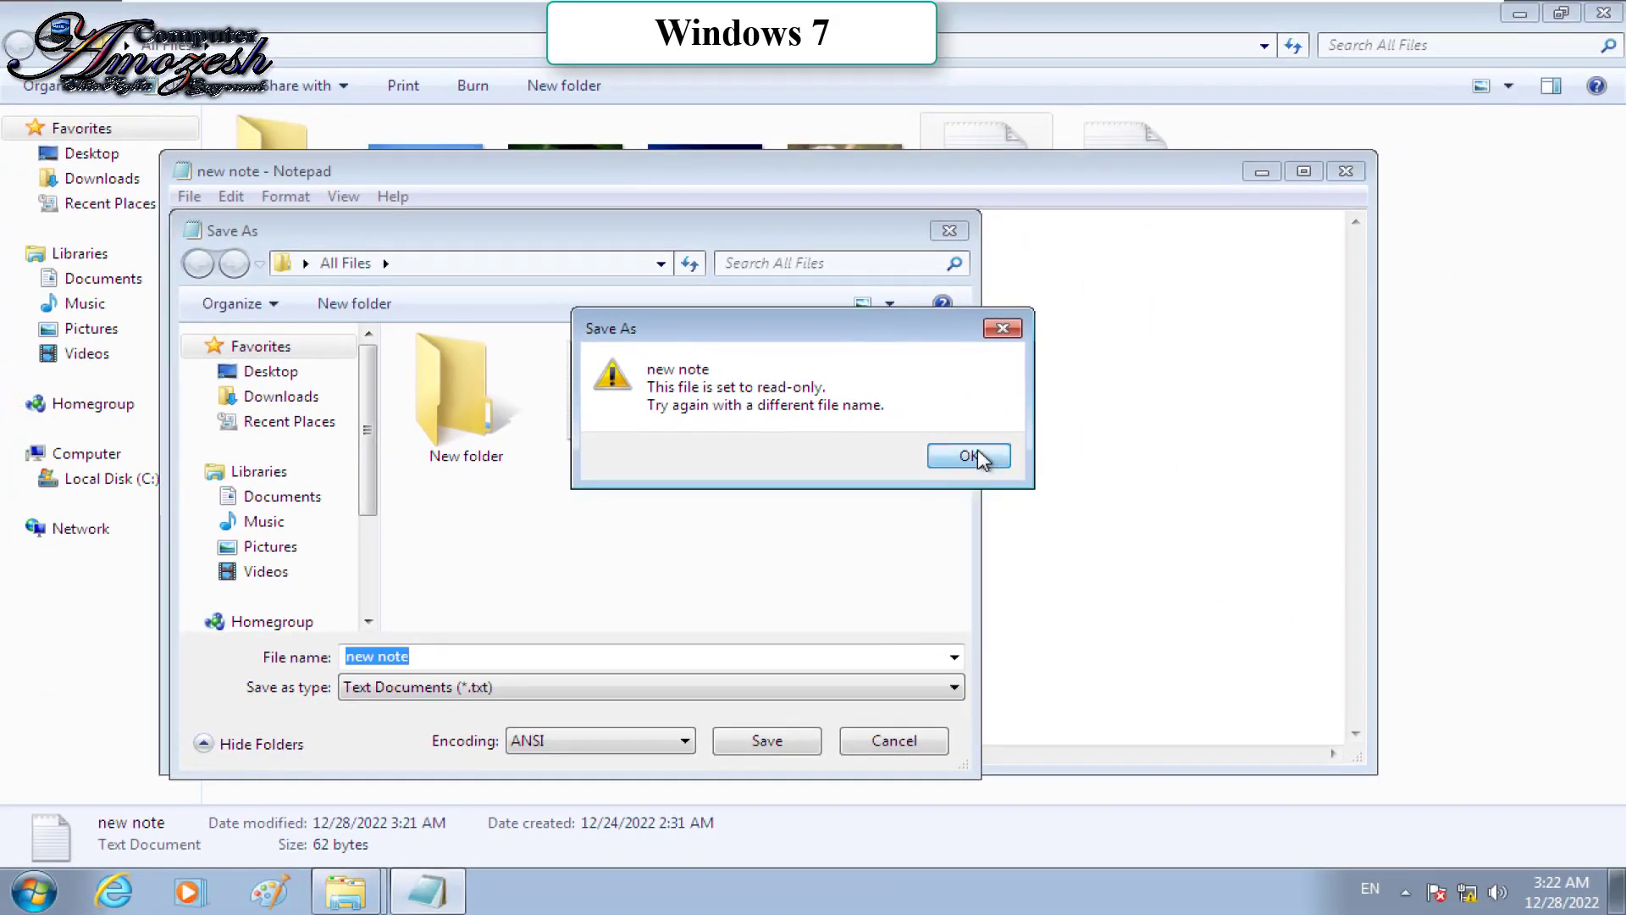
click(970, 456)
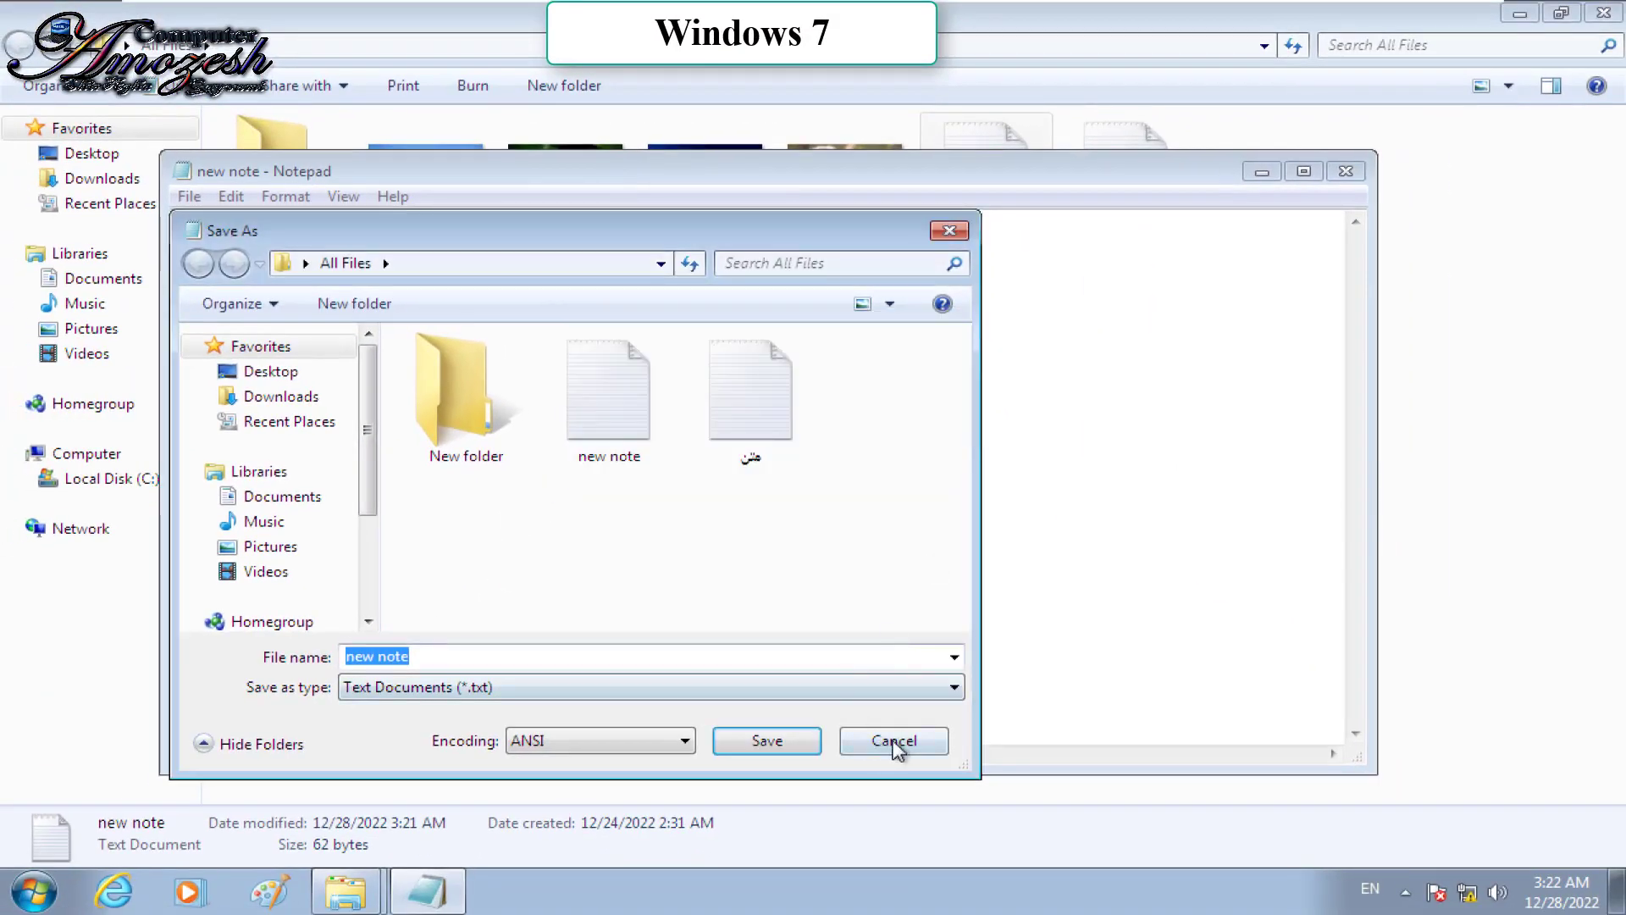
click(896, 740)
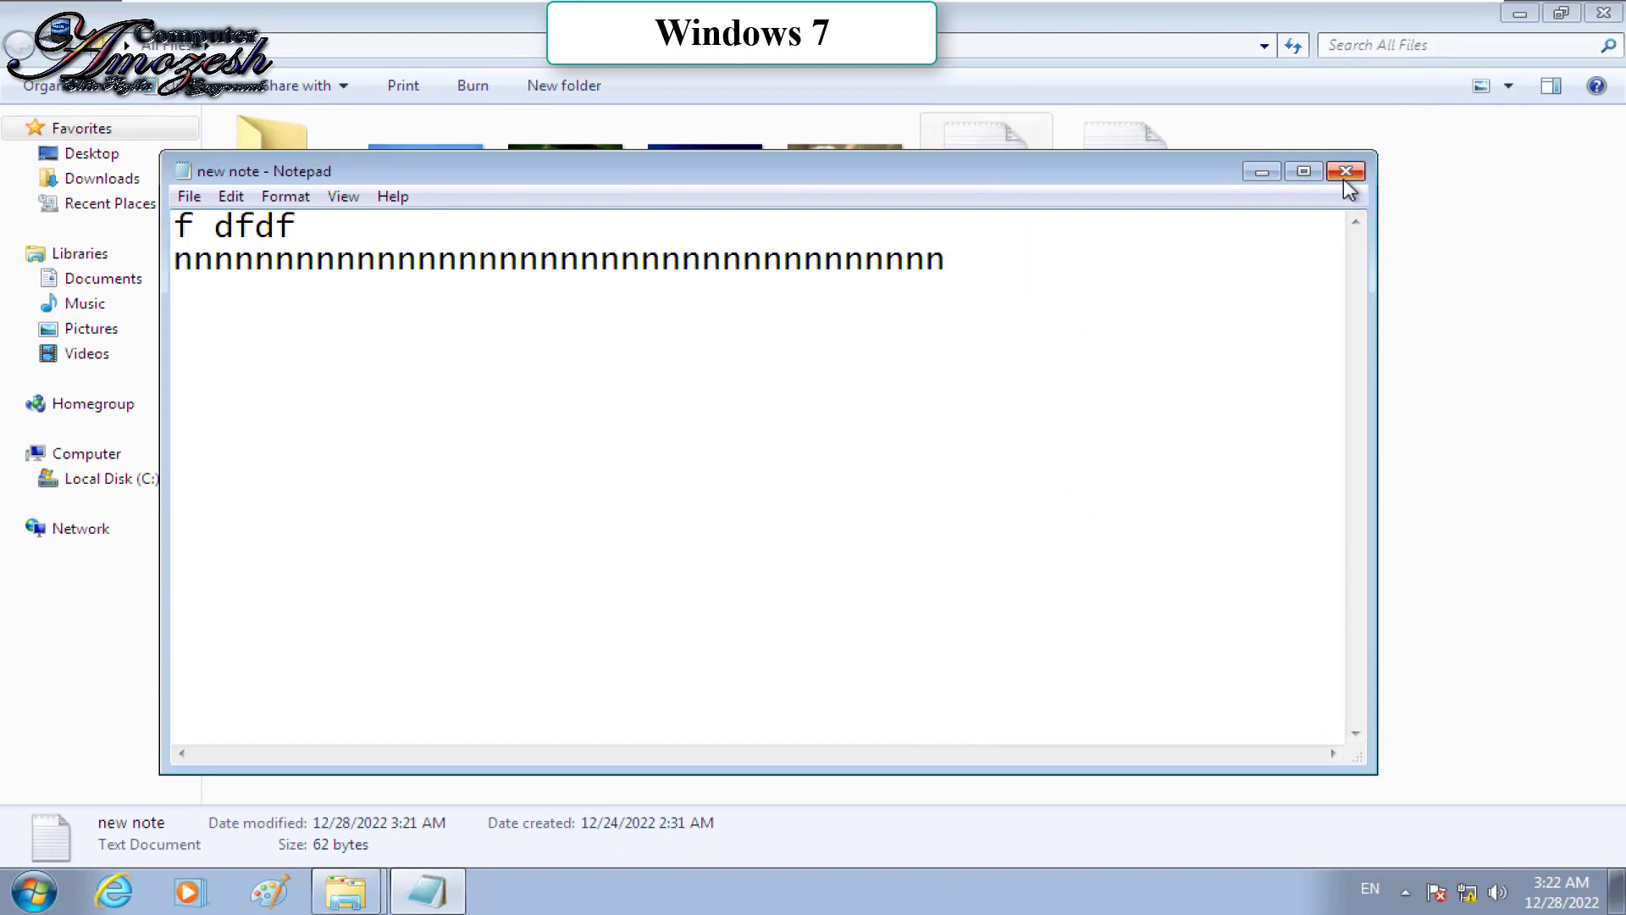
Step: Close Notepad and attempt saving over new note again, cancelling after the read-only warning
click(1344, 172)
click(753, 474)
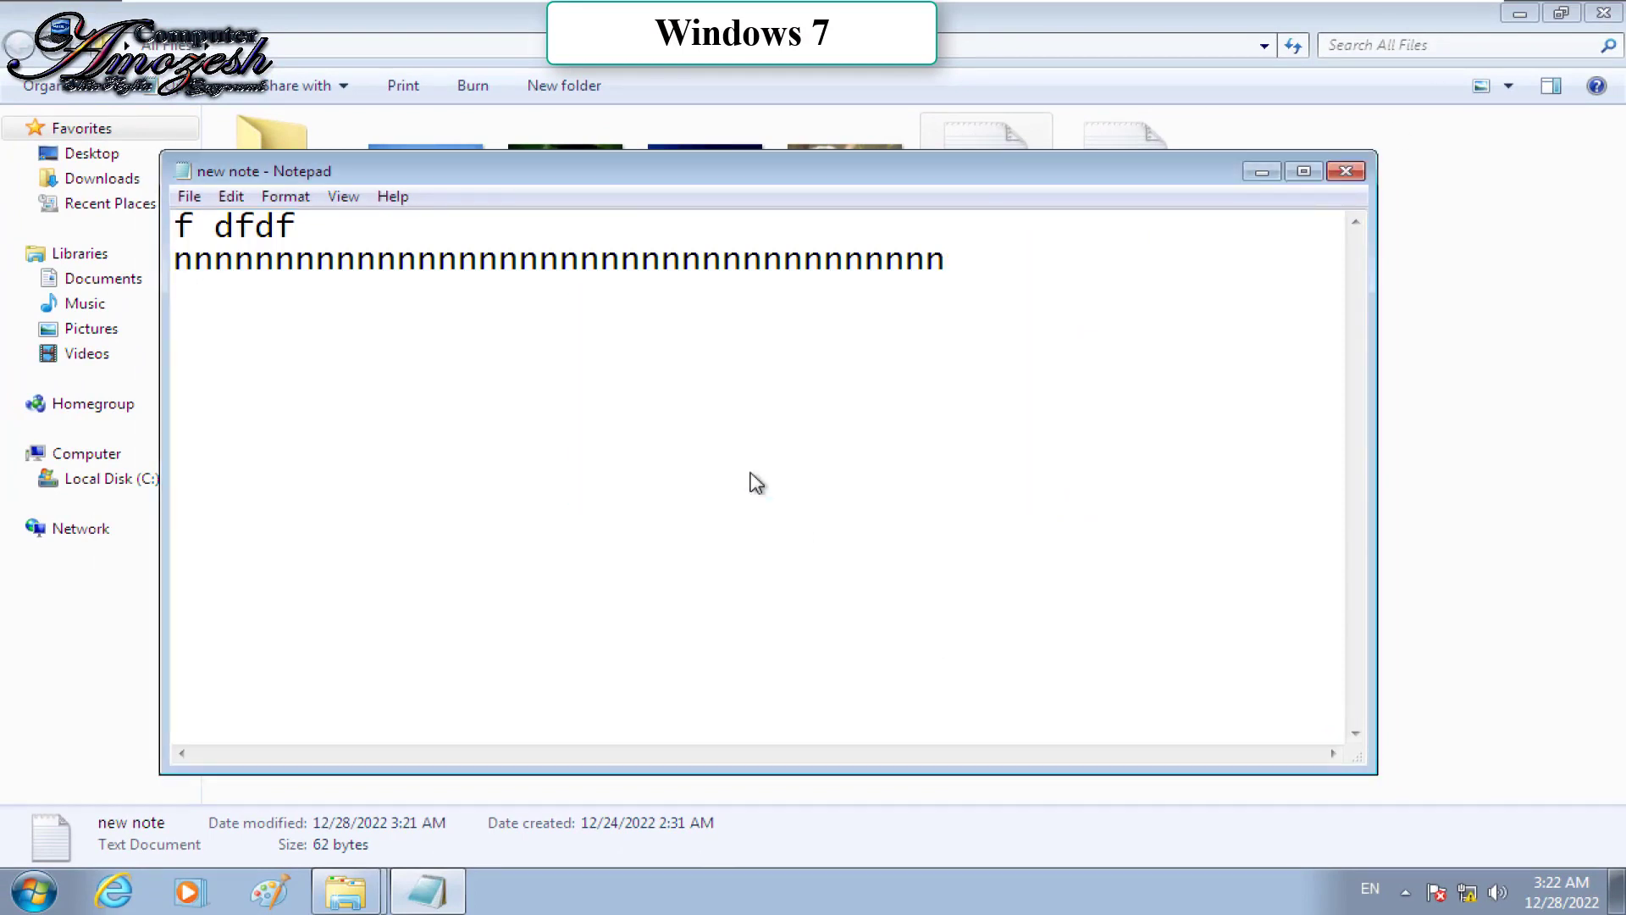
click(744, 749)
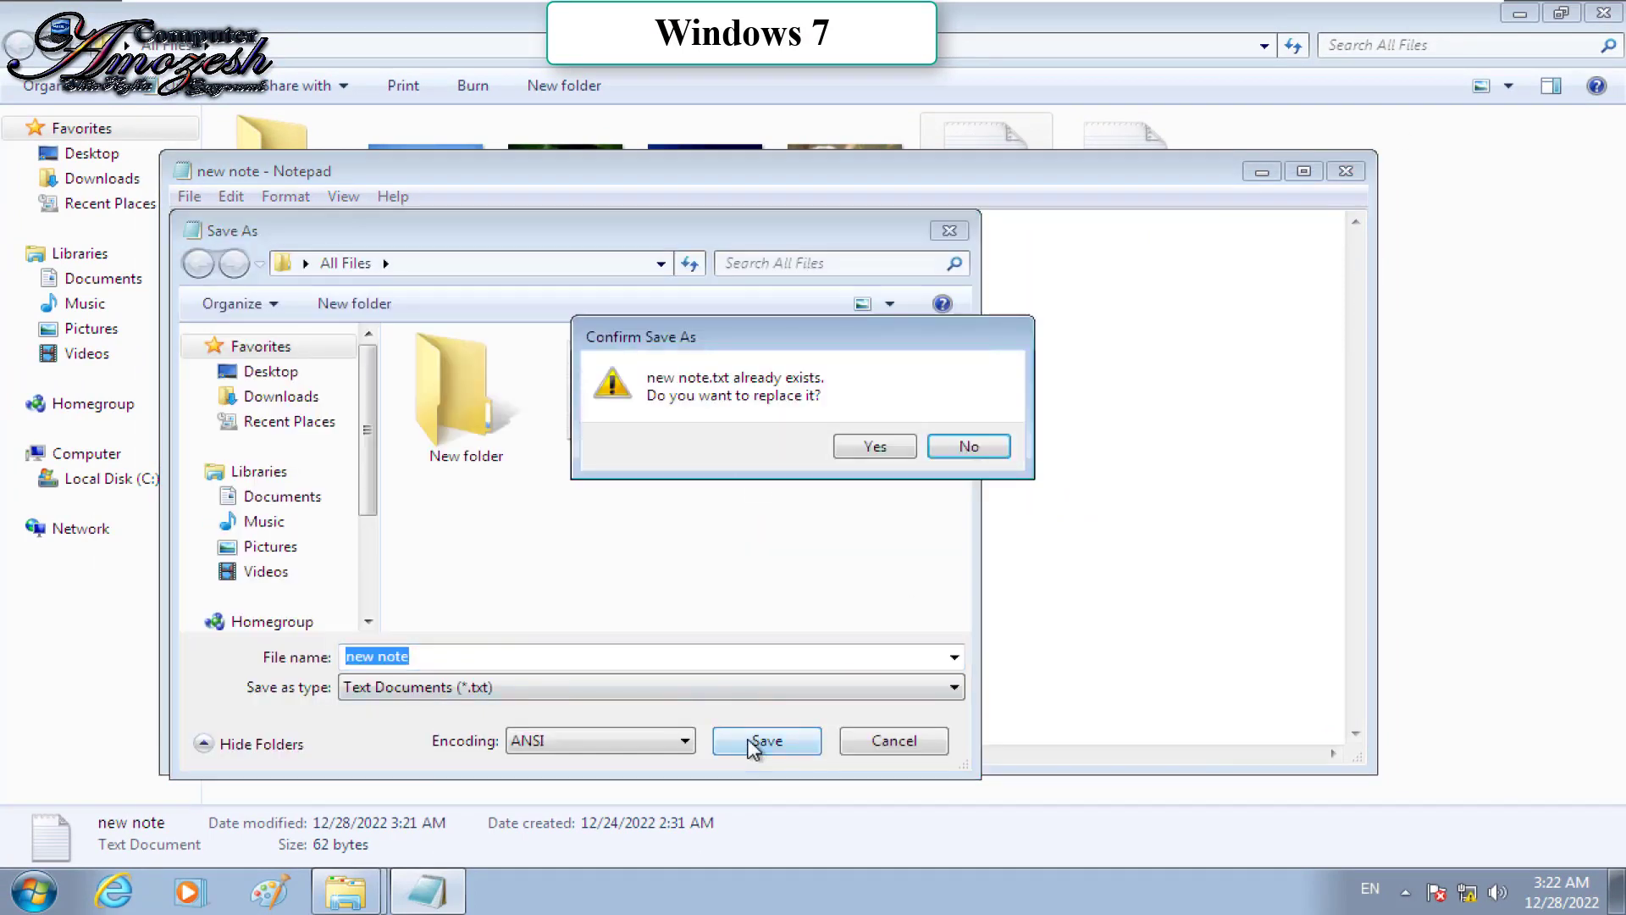
click(897, 438)
click(964, 456)
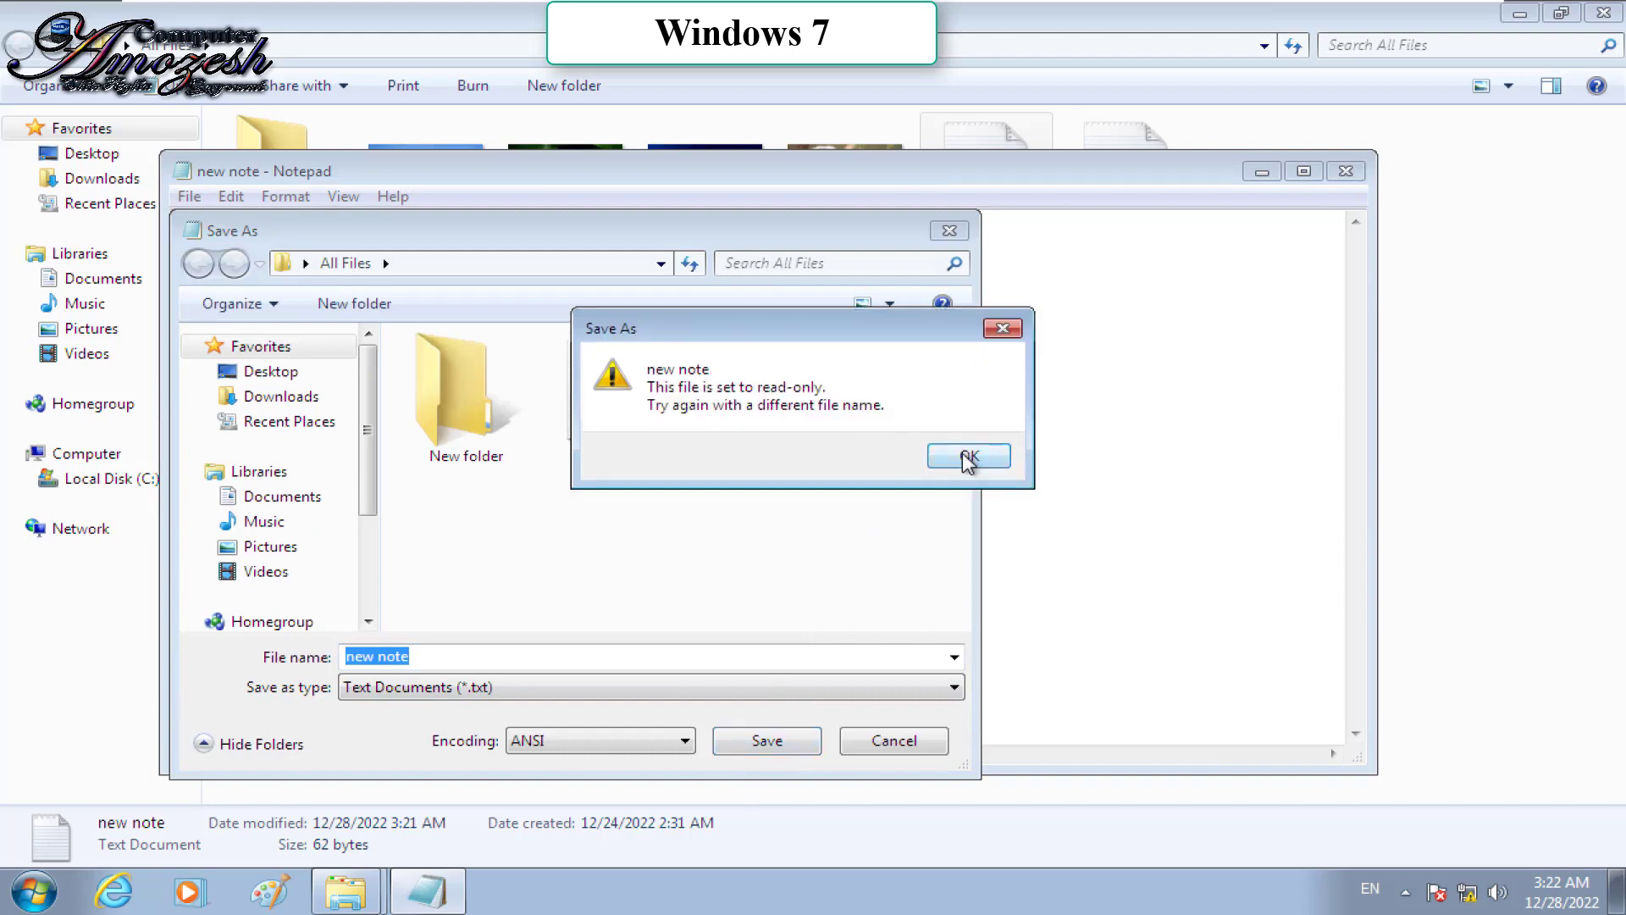
click(882, 745)
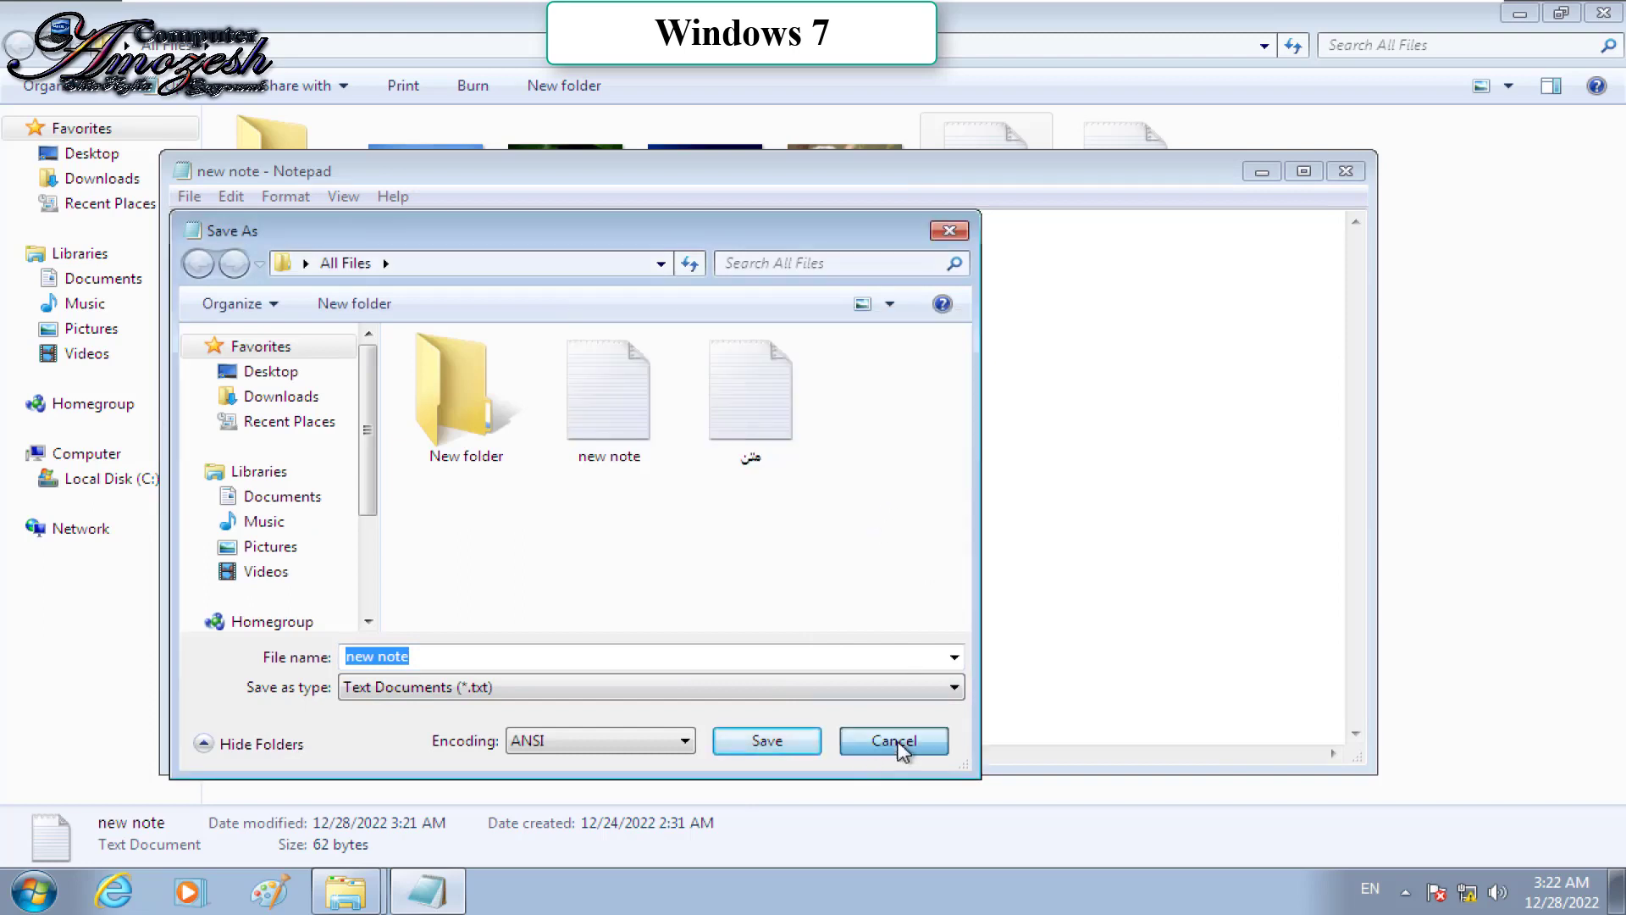
Step: Save the edited text as new file hhh, then reopen and close the unchanged new note
click(772, 471)
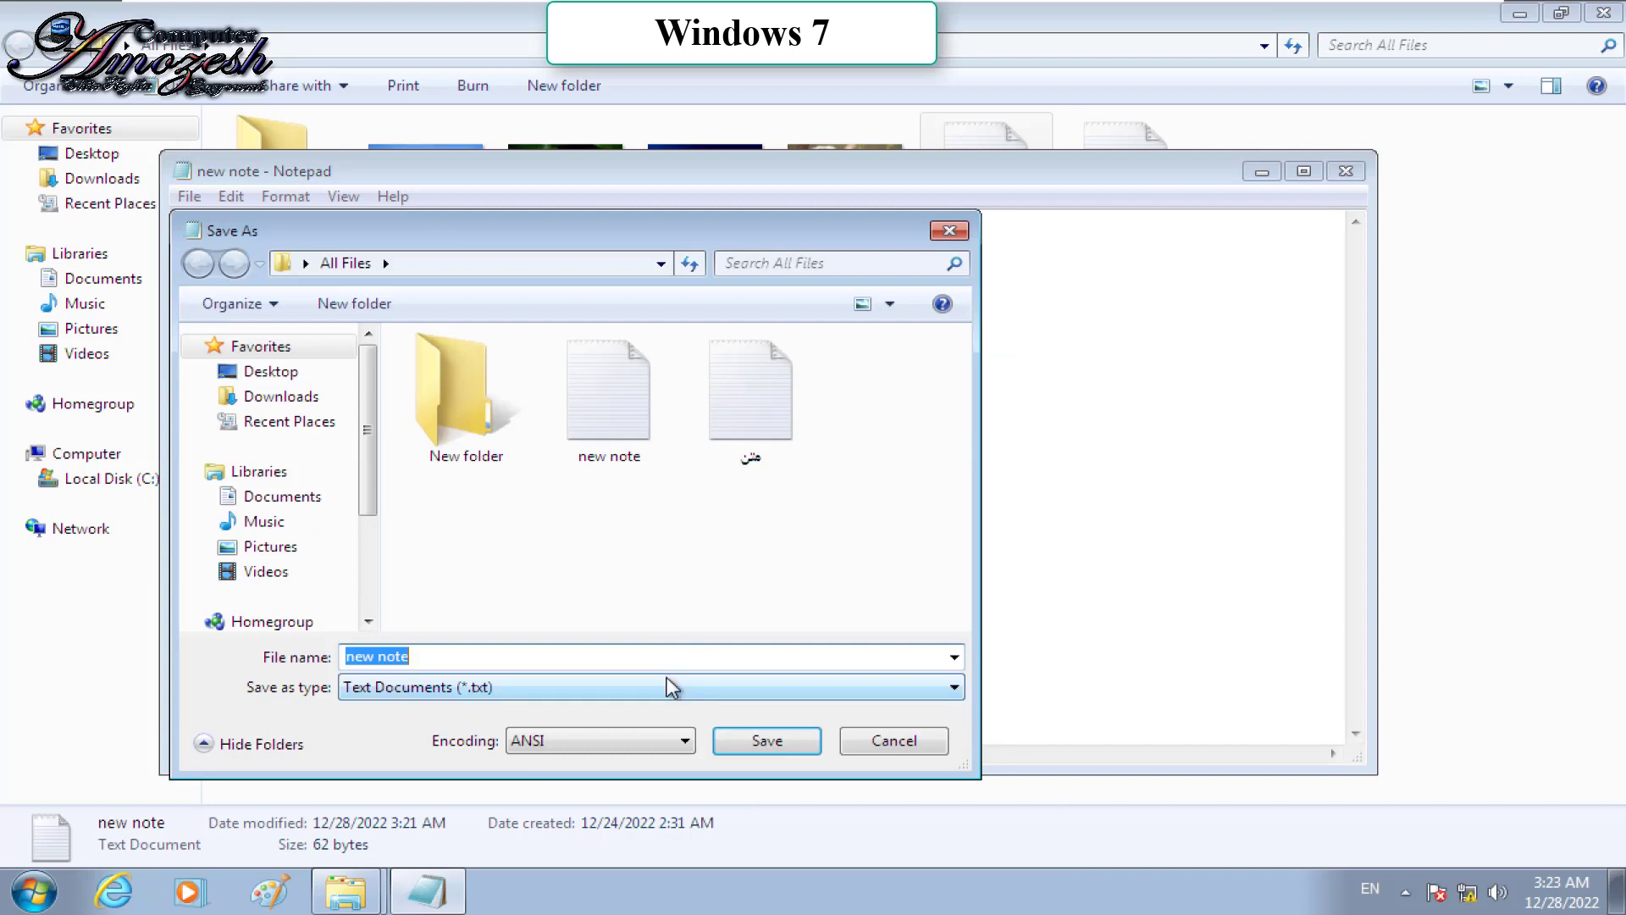
text(hhh)
click(777, 730)
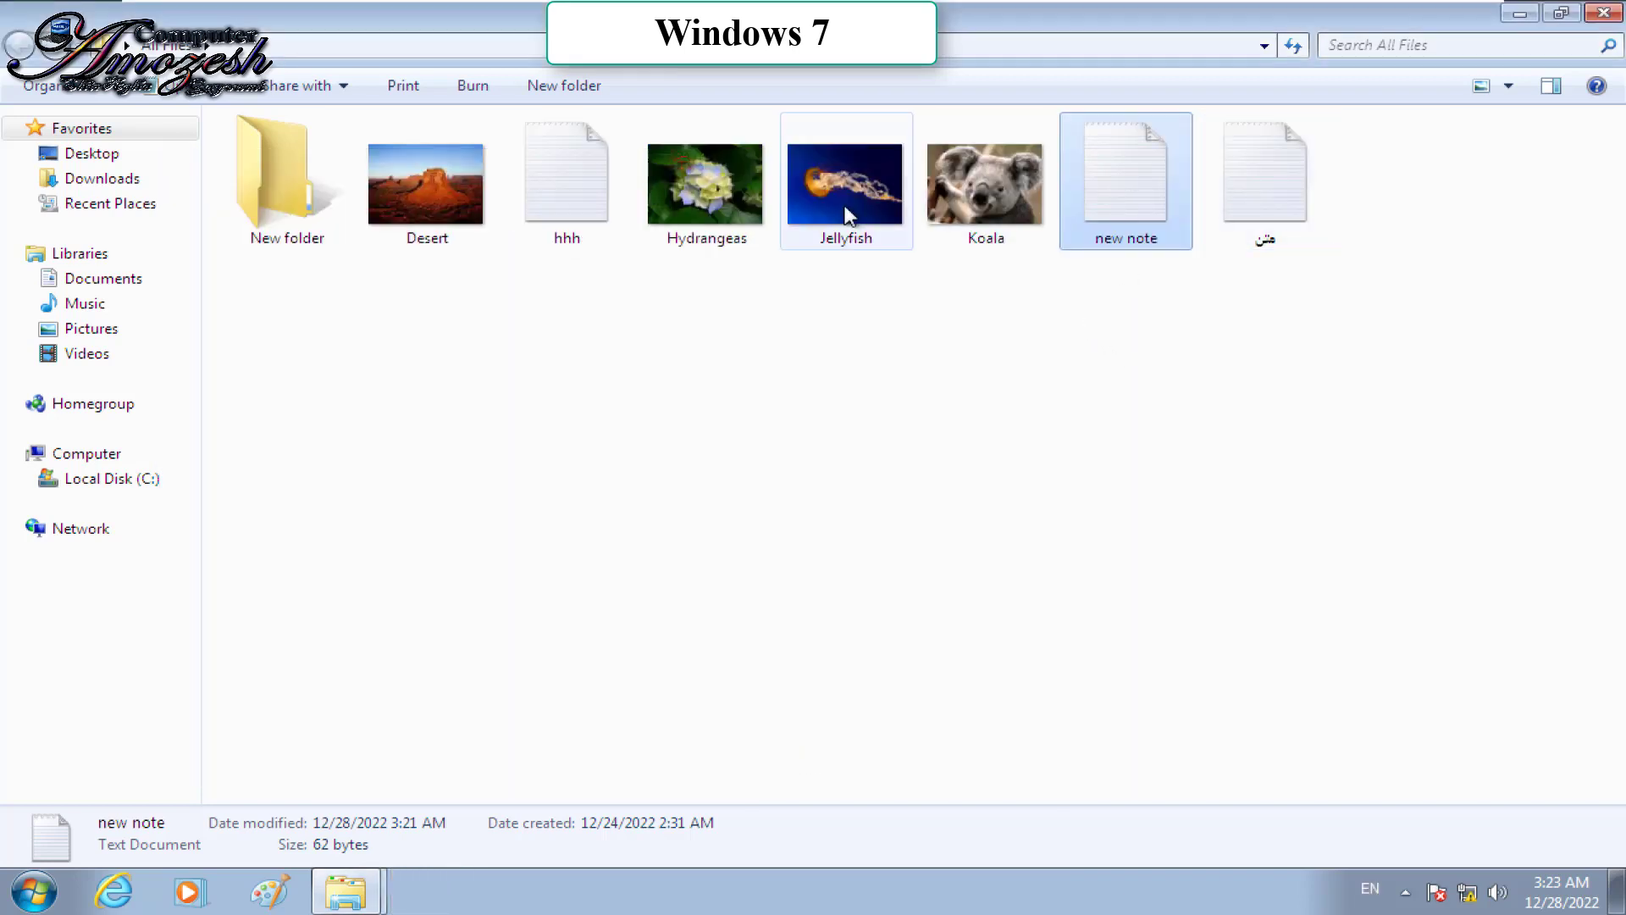
double_click(1136, 202)
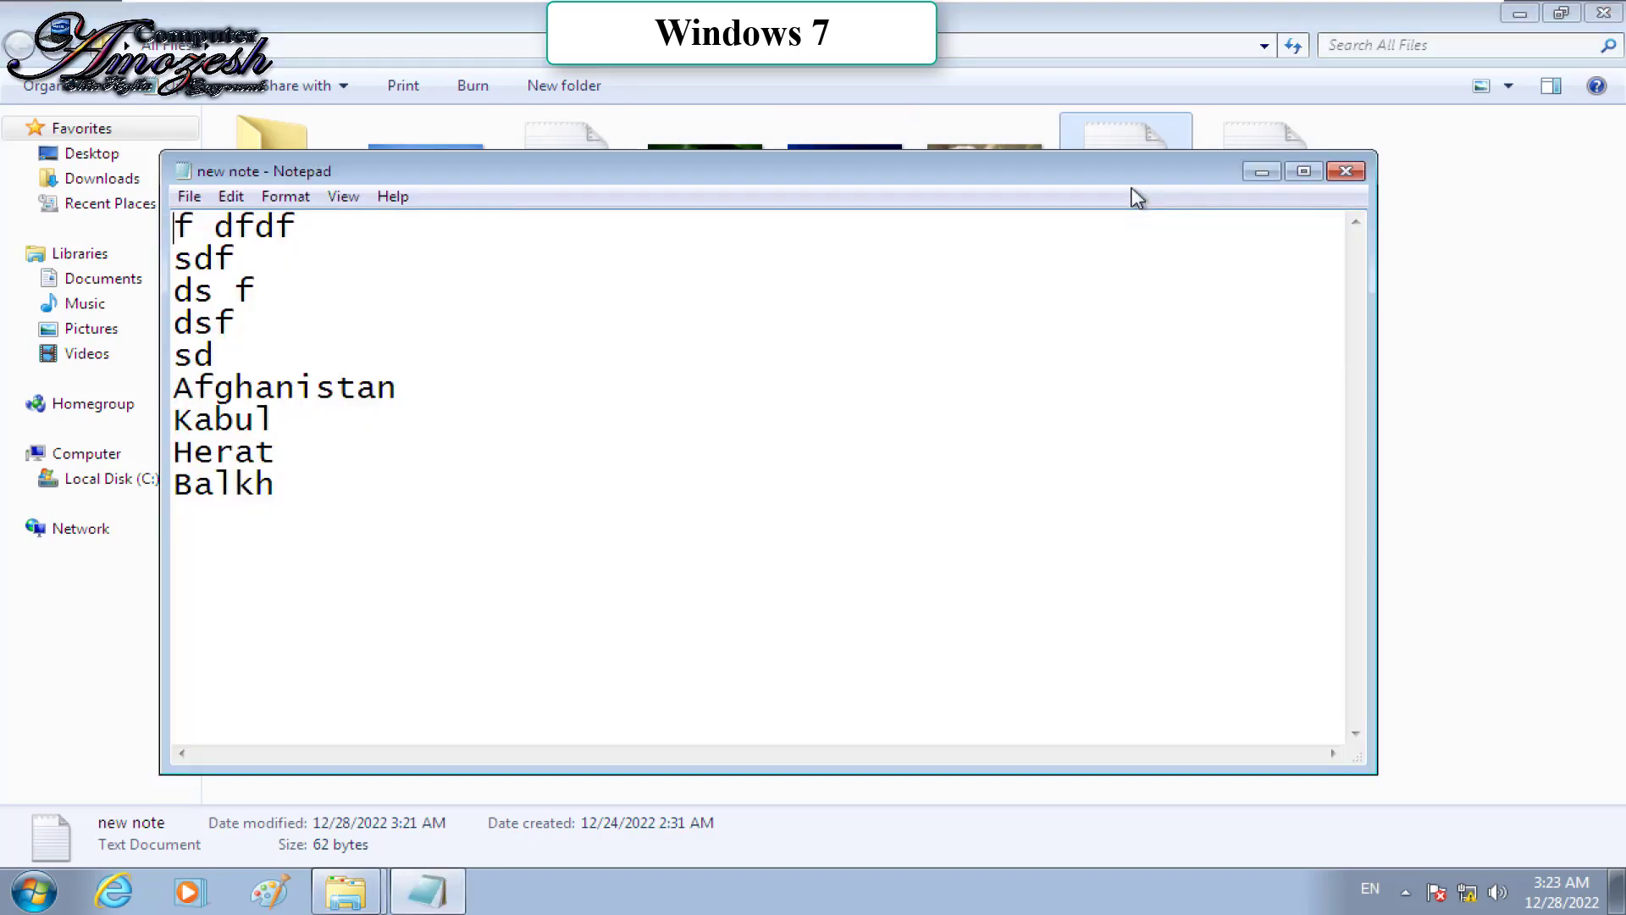
click(1346, 171)
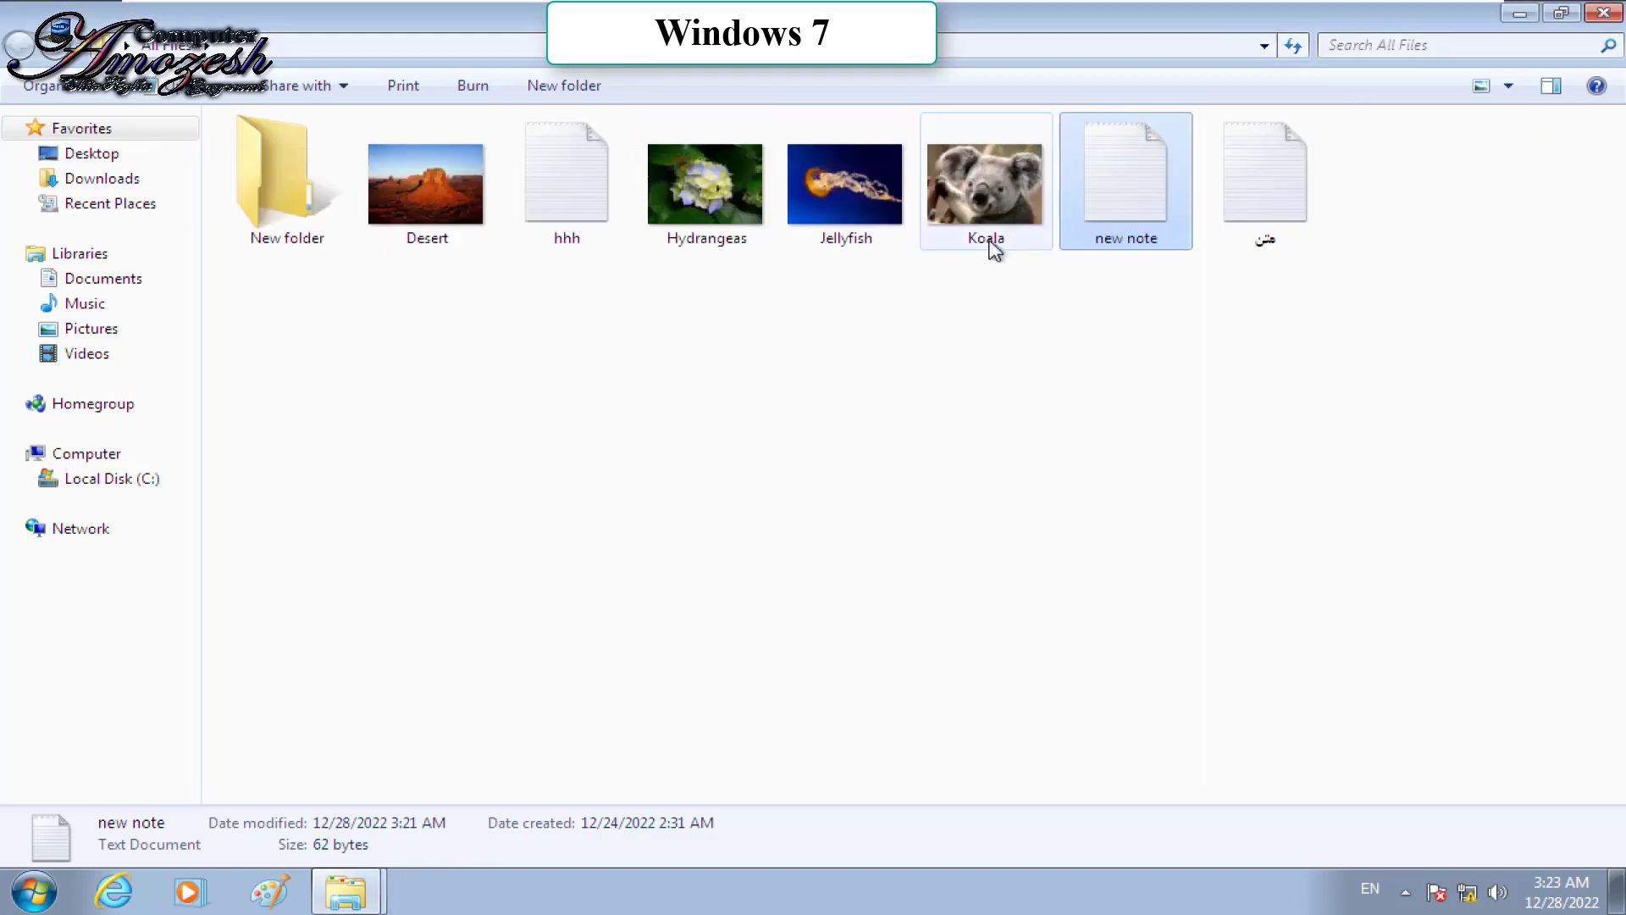
Step: Open Jellyfish in Paint and draw black and red freehand strokes over it
right_click(856, 159)
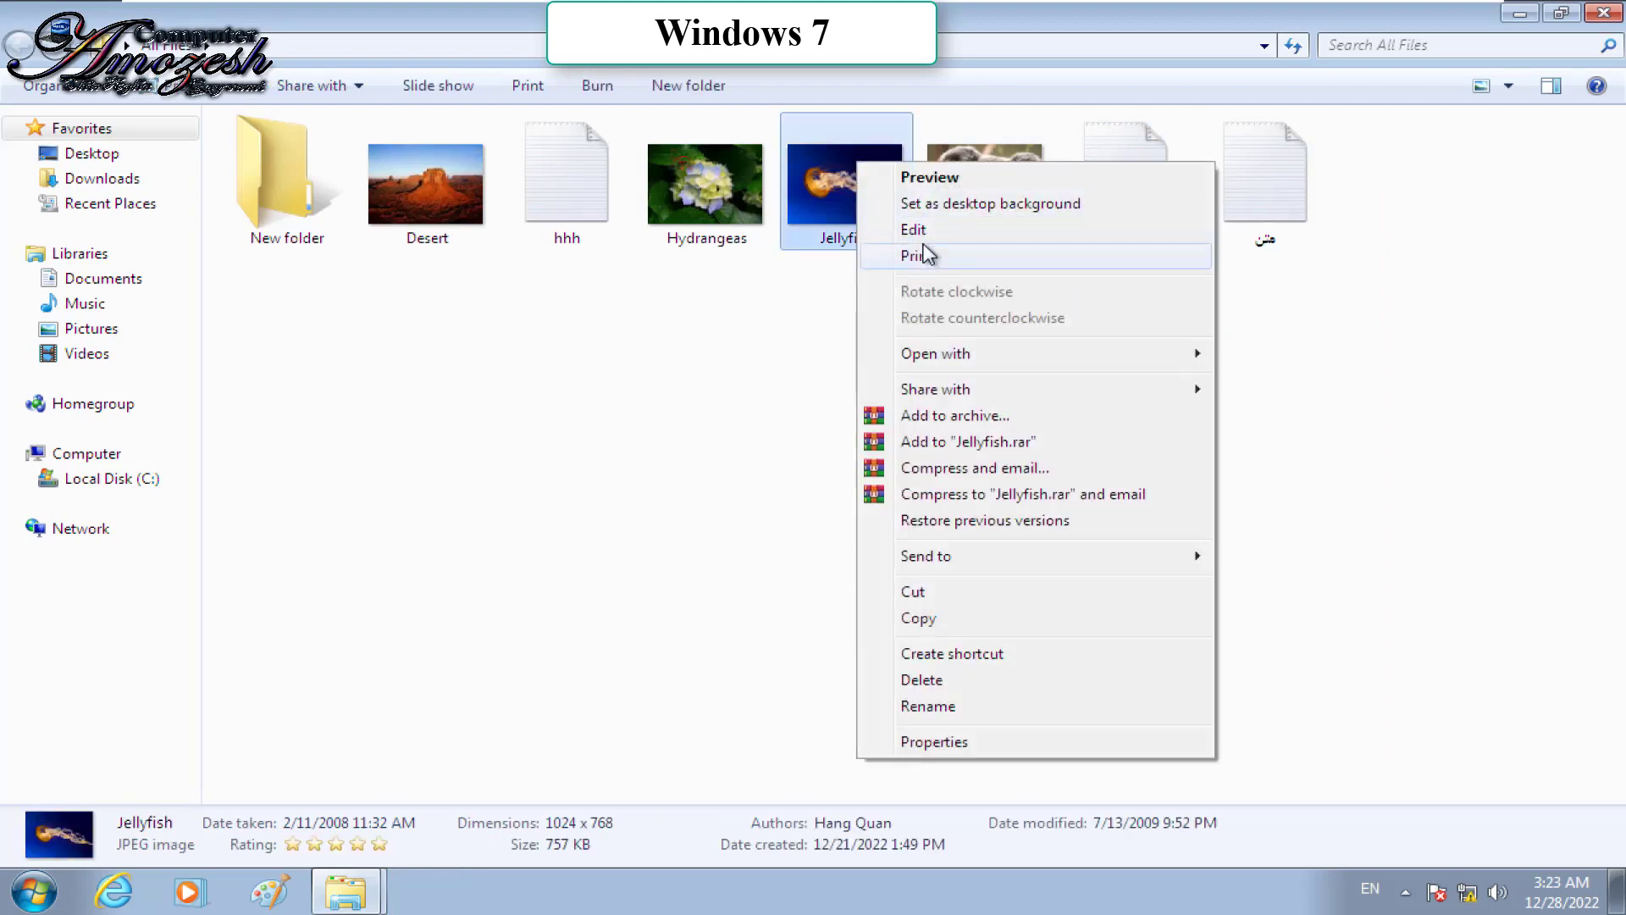
click(921, 229)
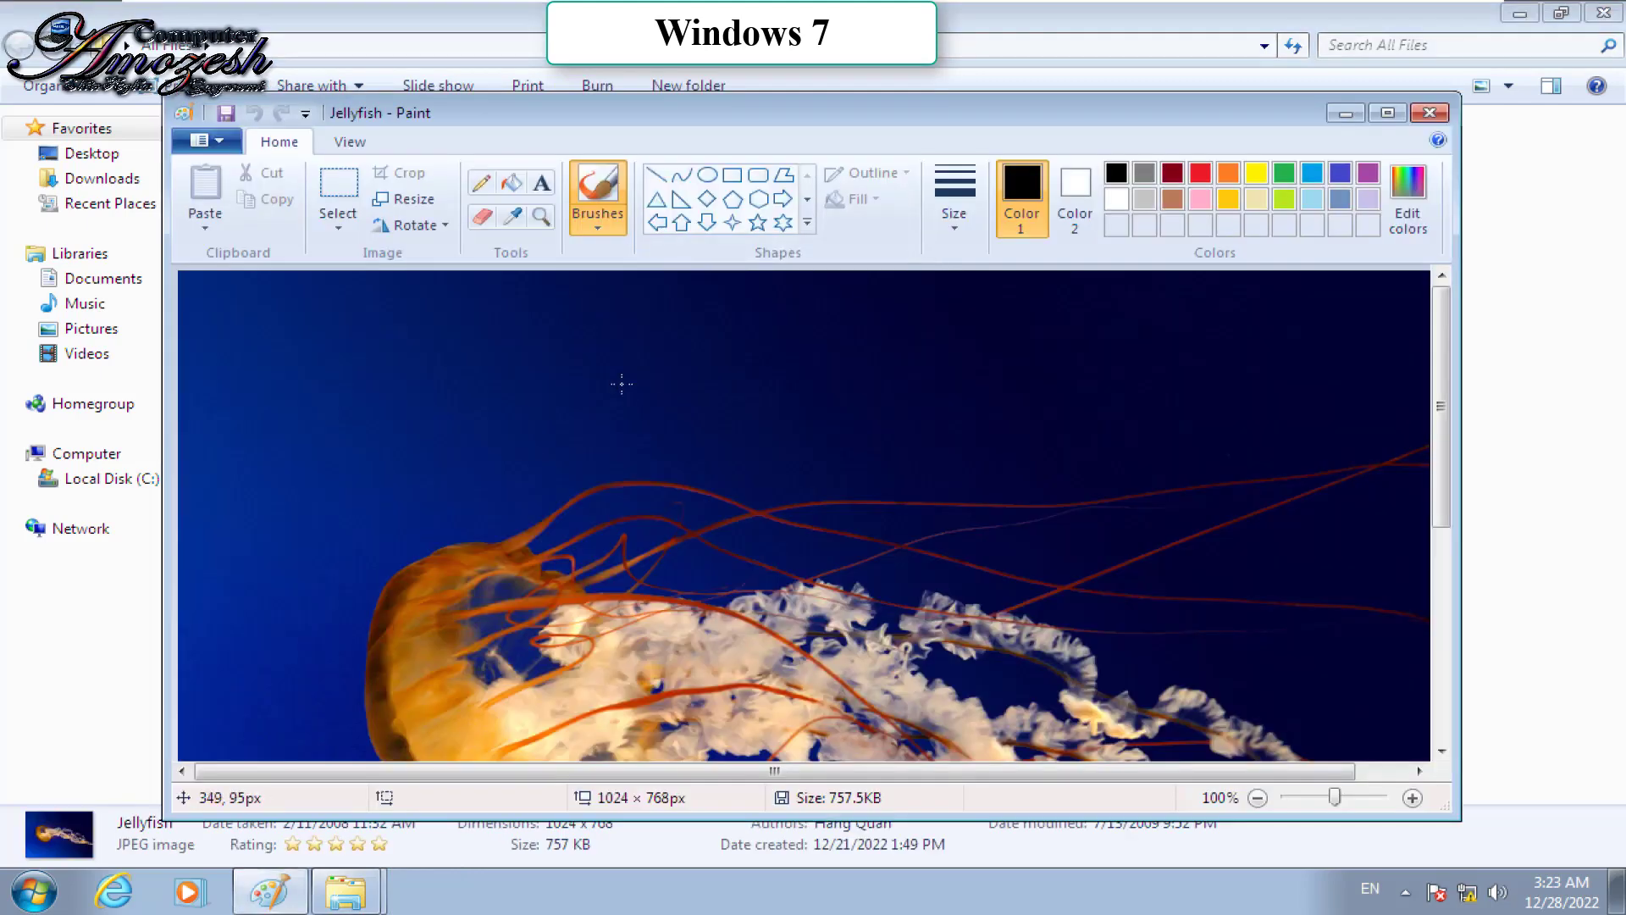
drag(622, 384, 610, 479)
drag(542, 439, 576, 515)
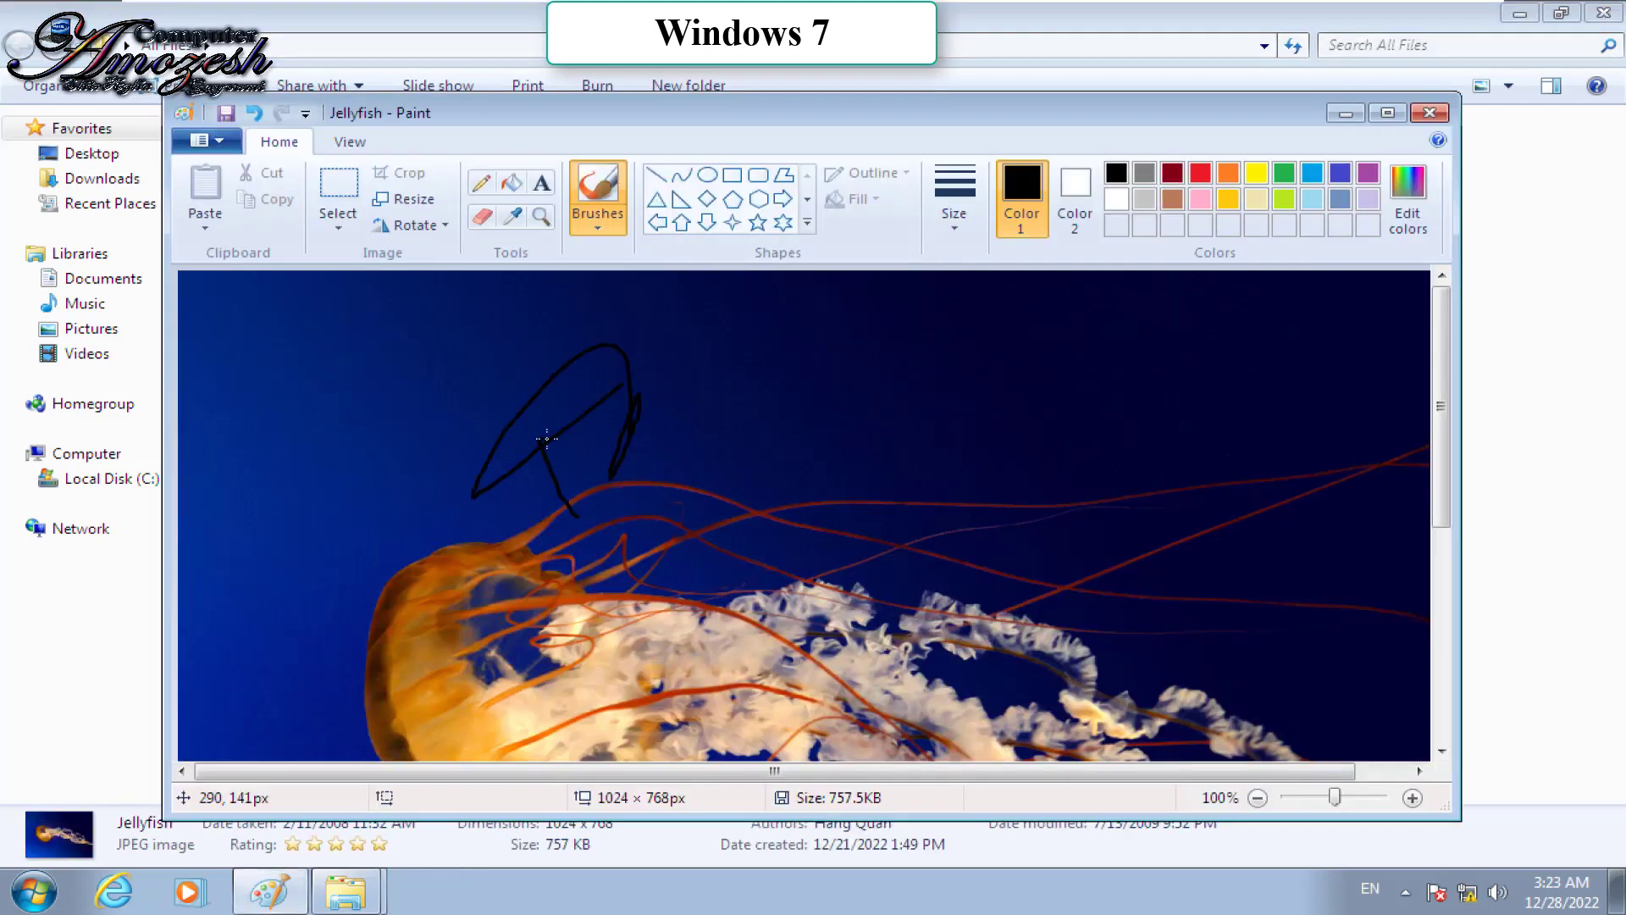
click(1209, 176)
drag(387, 350, 406, 745)
drag(289, 489, 656, 593)
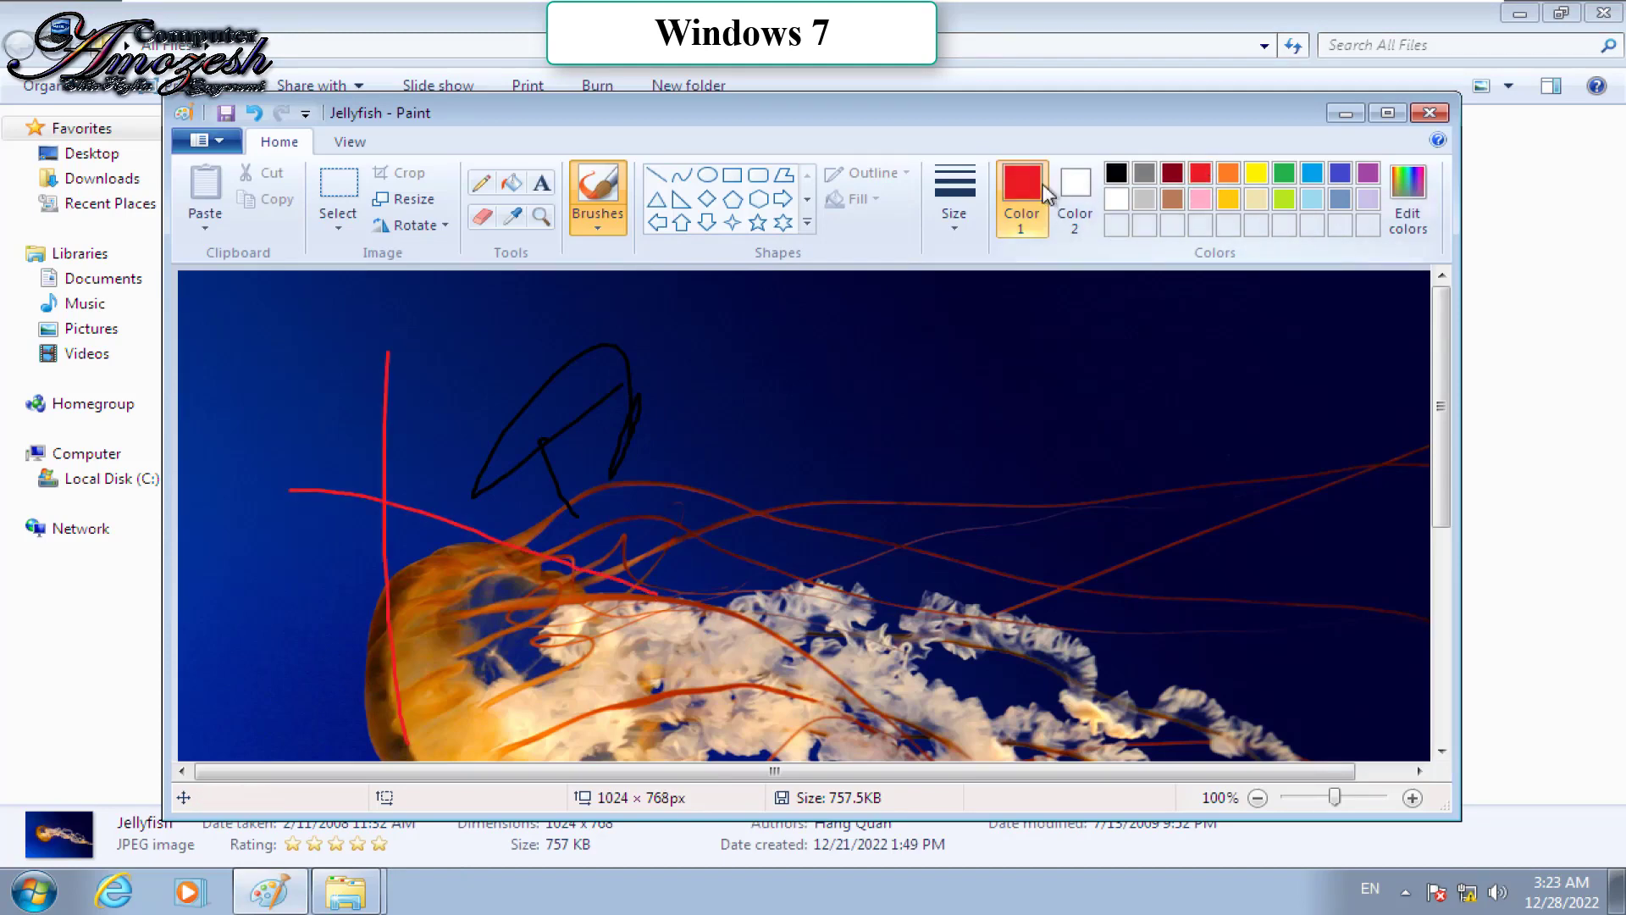
drag(1000, 119, 948, 364)
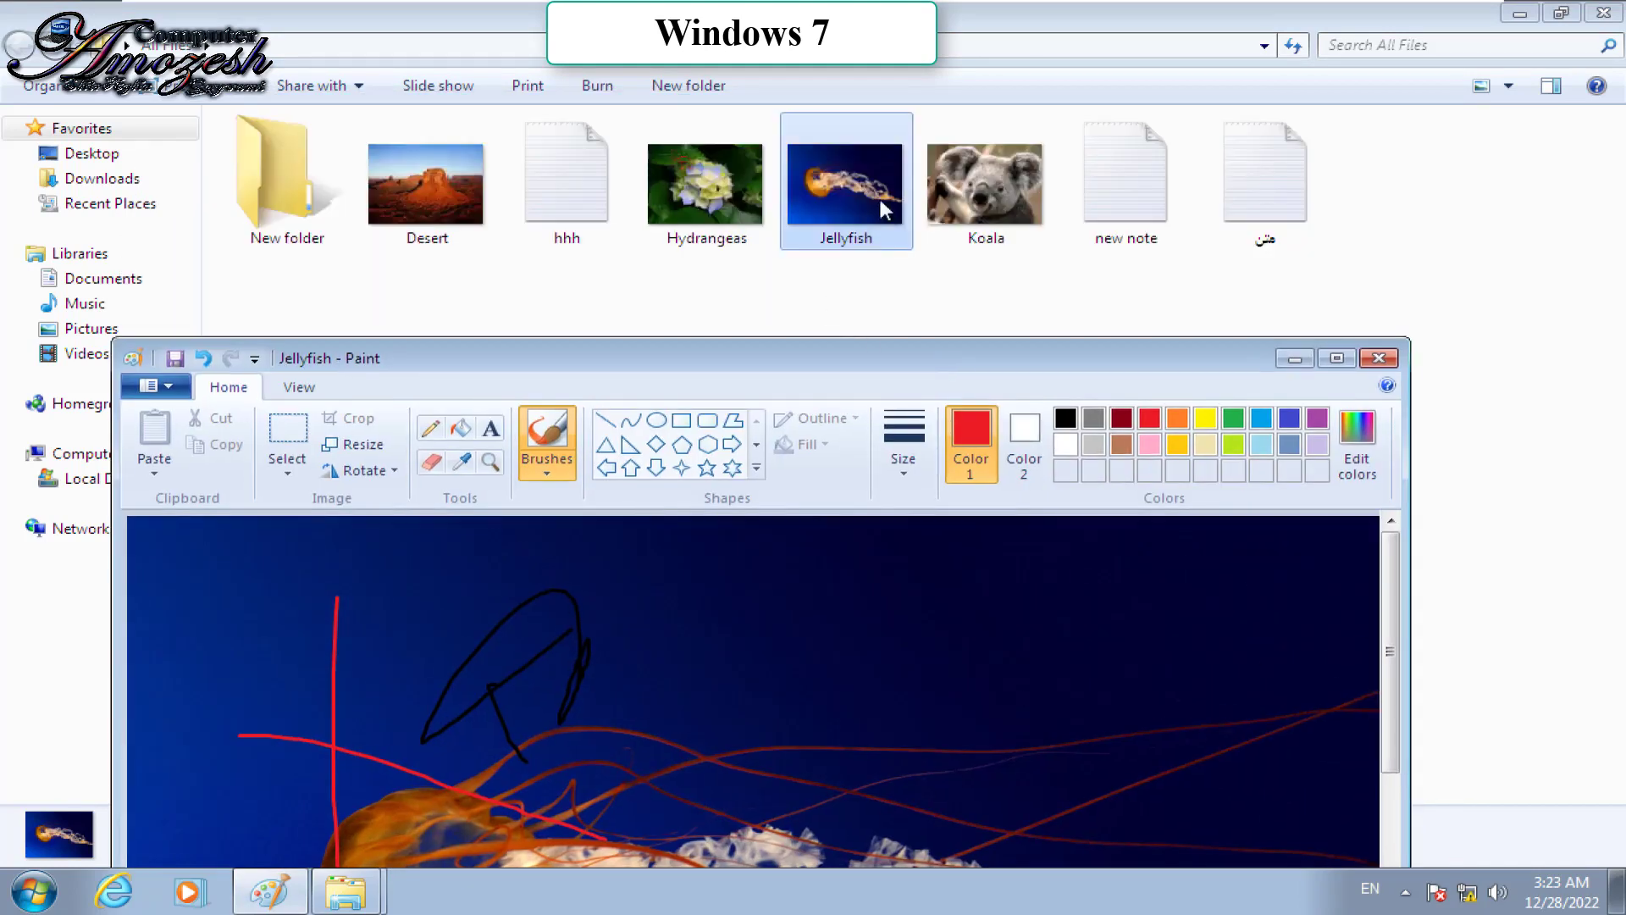
drag(842, 367, 854, 66)
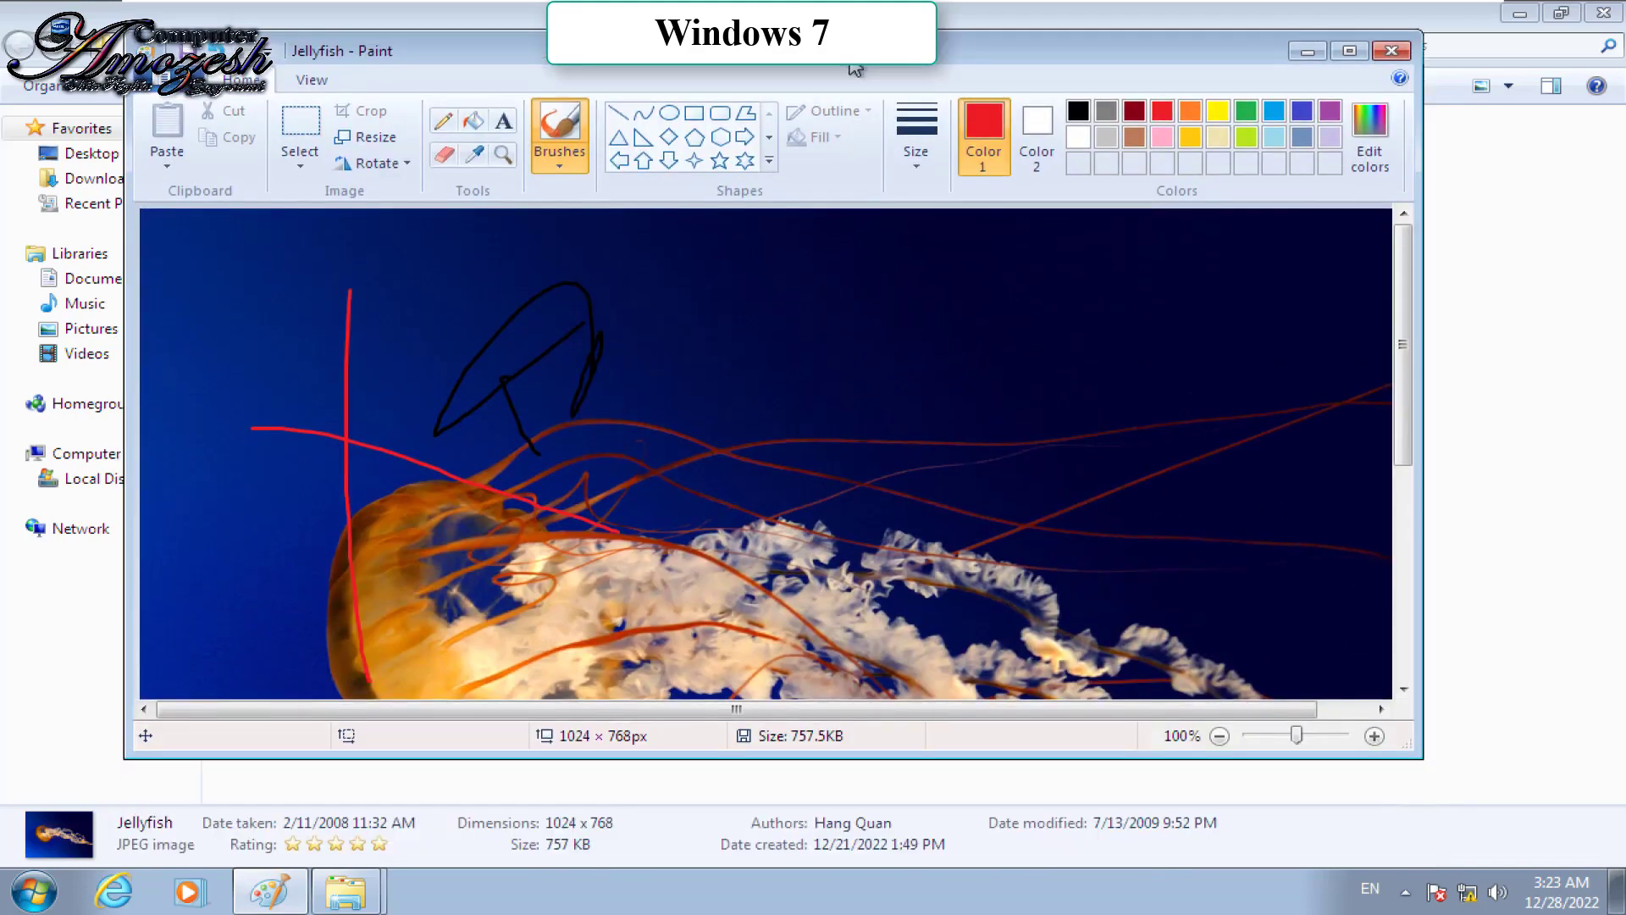
Step: Attempt replacing Jellyfish.jpg, hit the read-only warning, cancel, and close Paint without saving
click(191, 81)
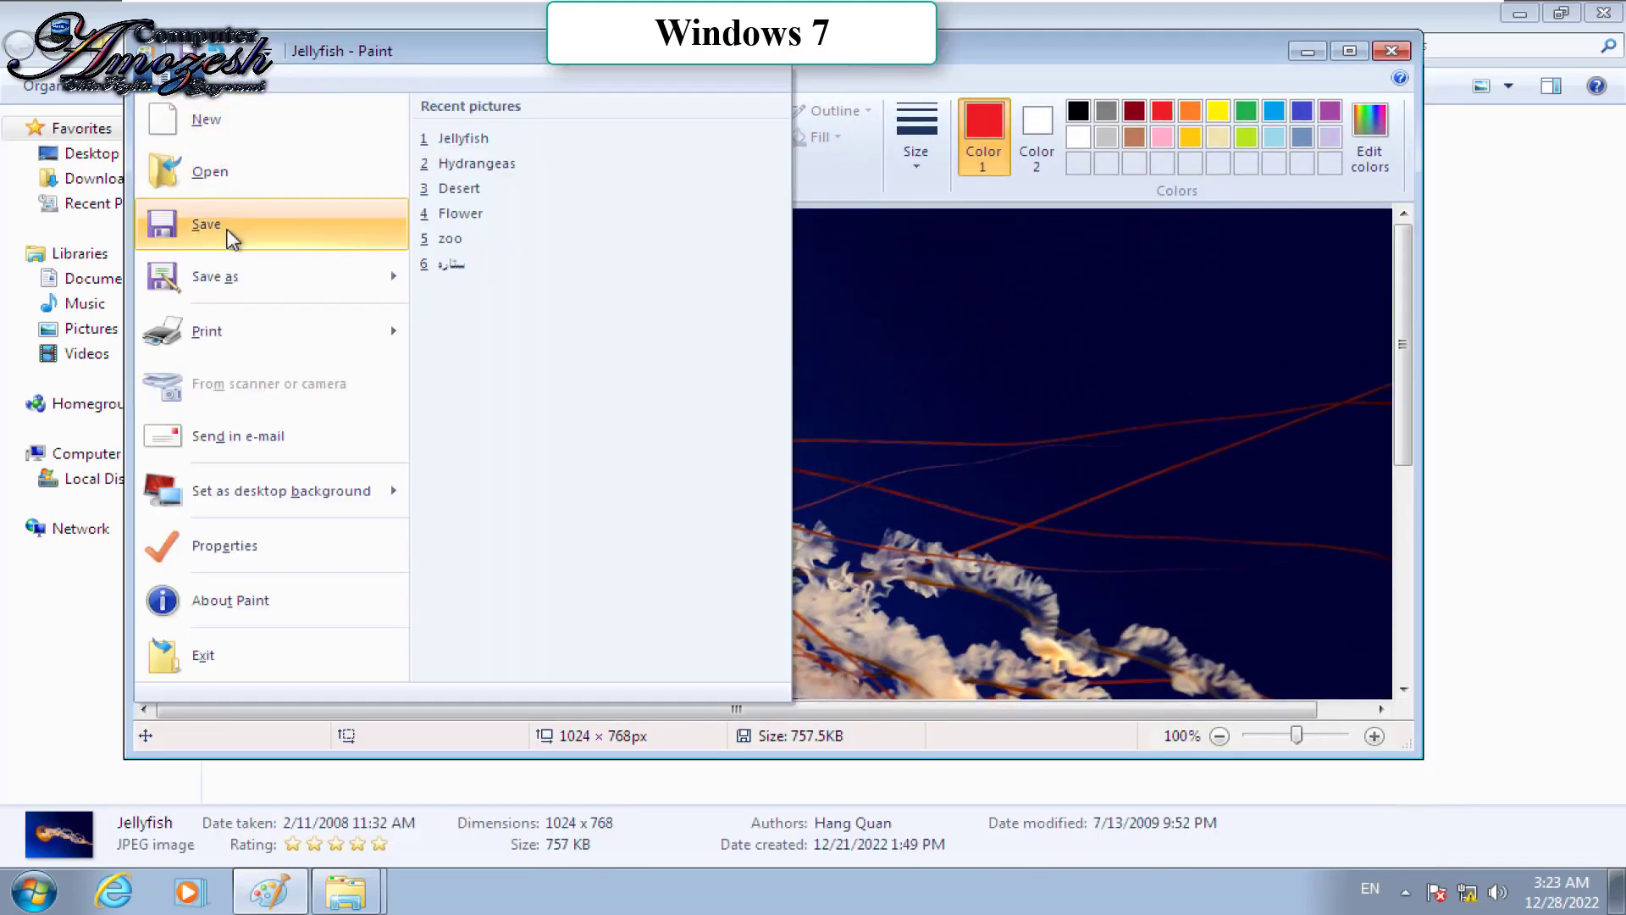
click(222, 226)
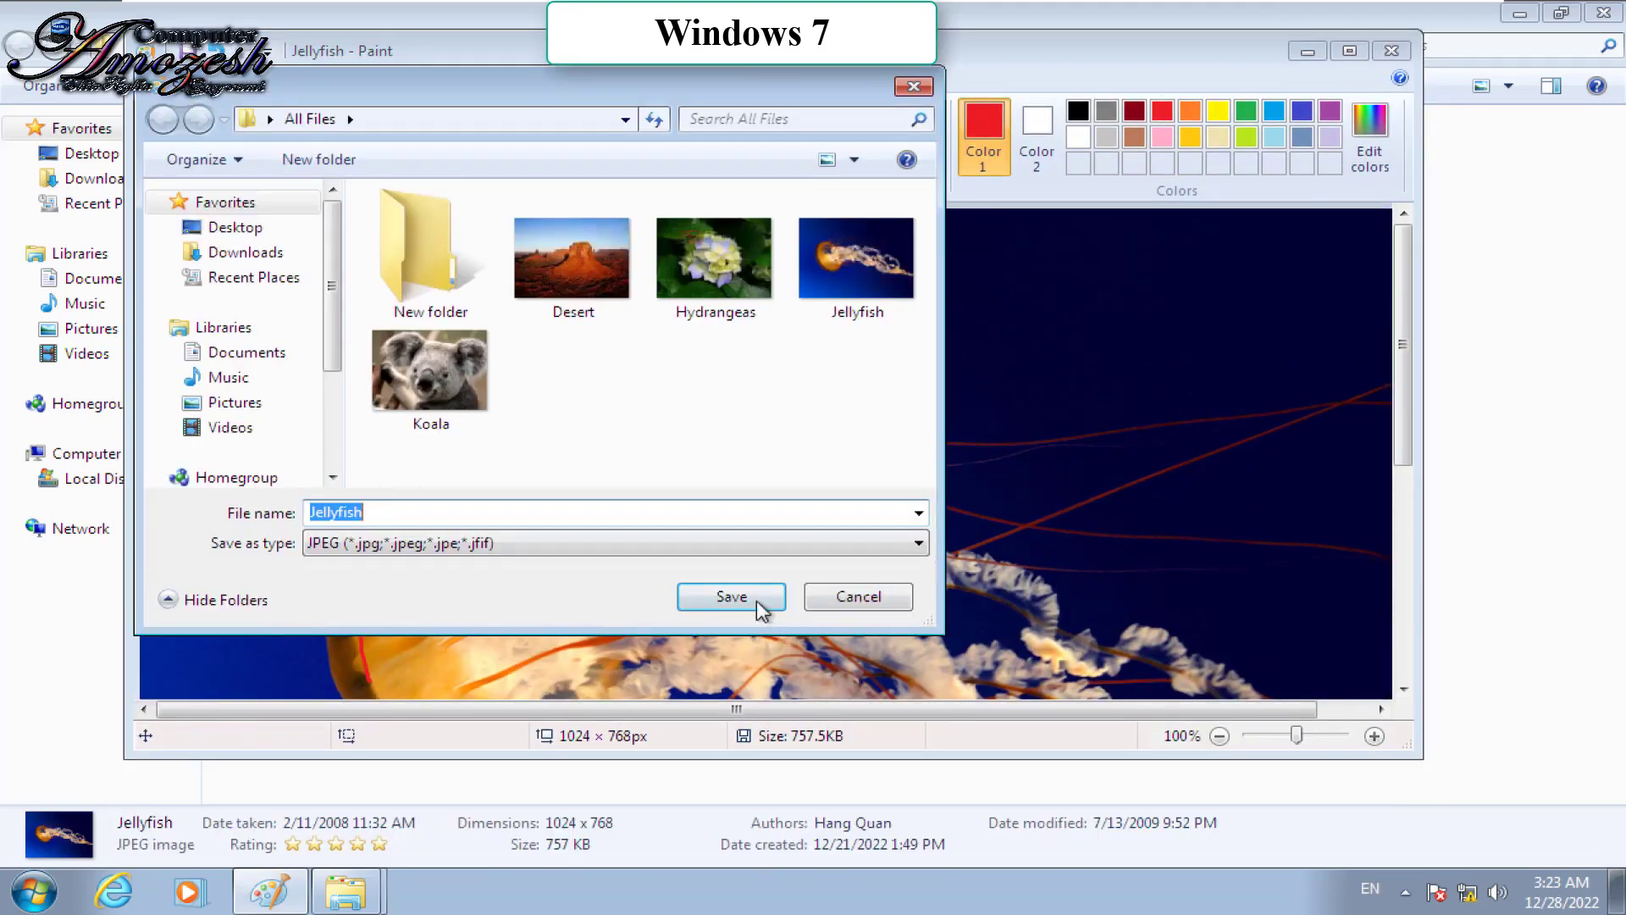
click(760, 601)
click(877, 446)
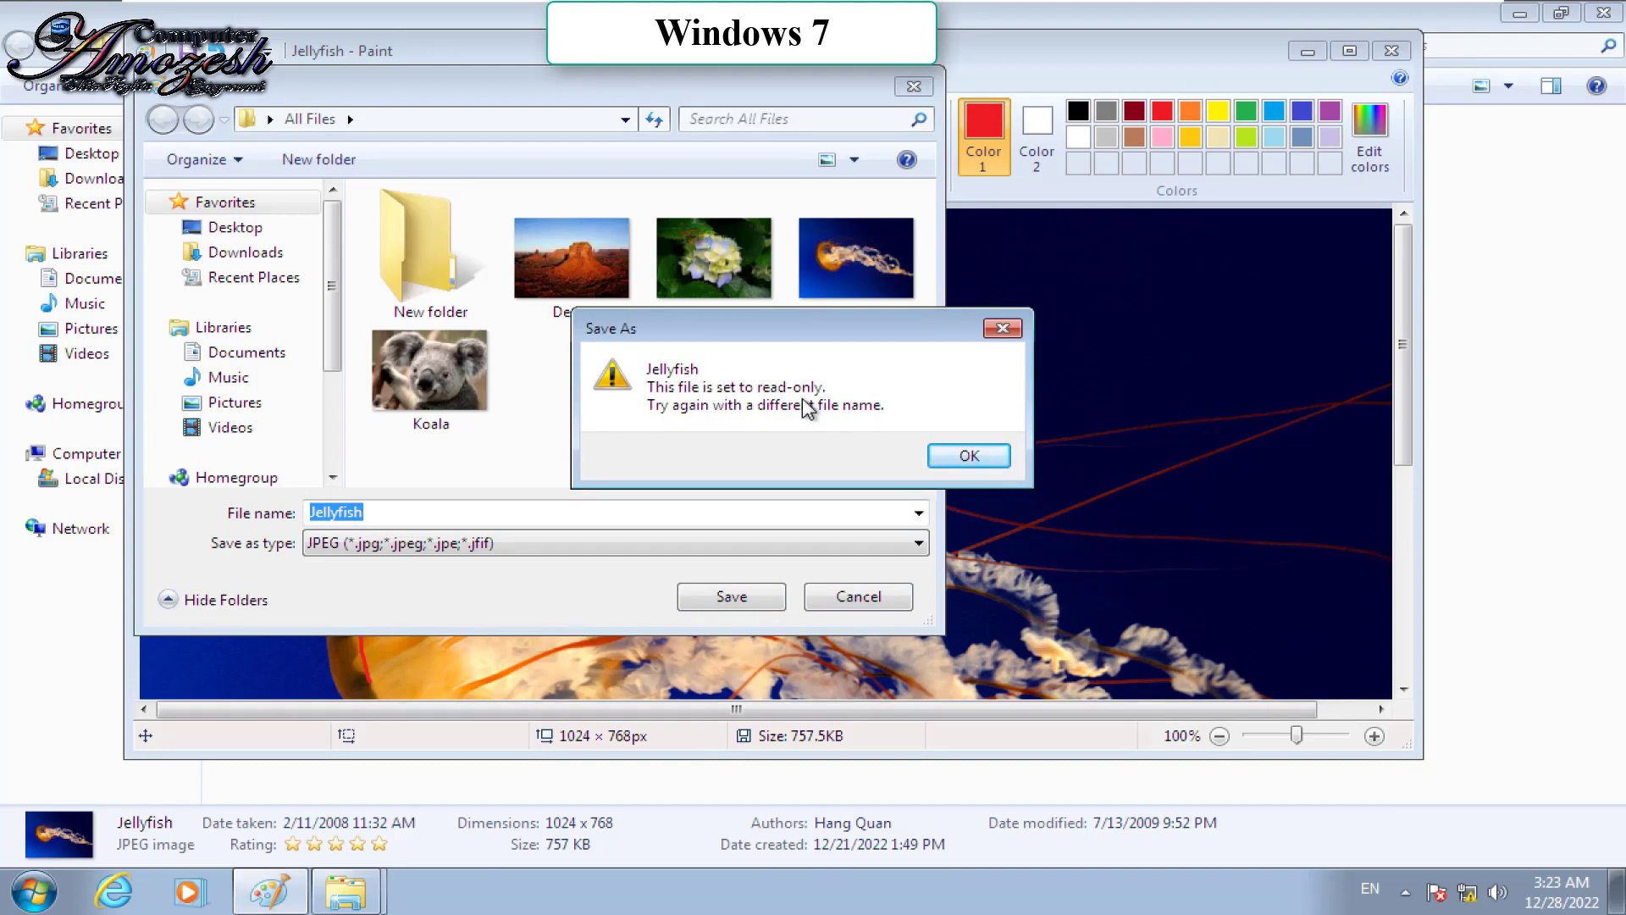
click(966, 449)
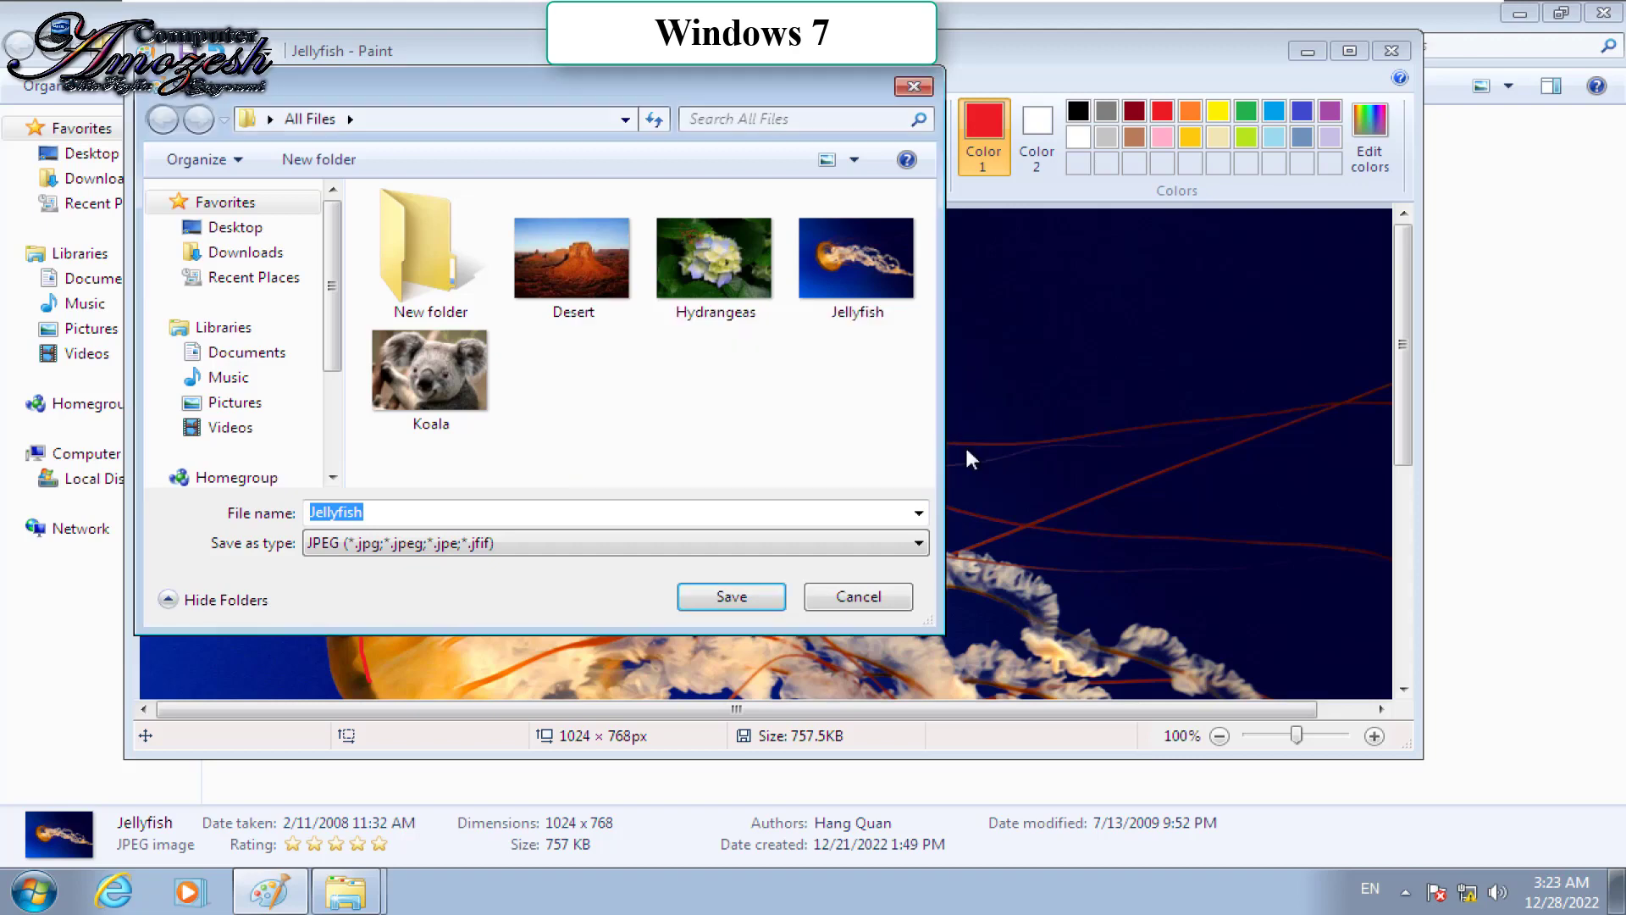
click(886, 598)
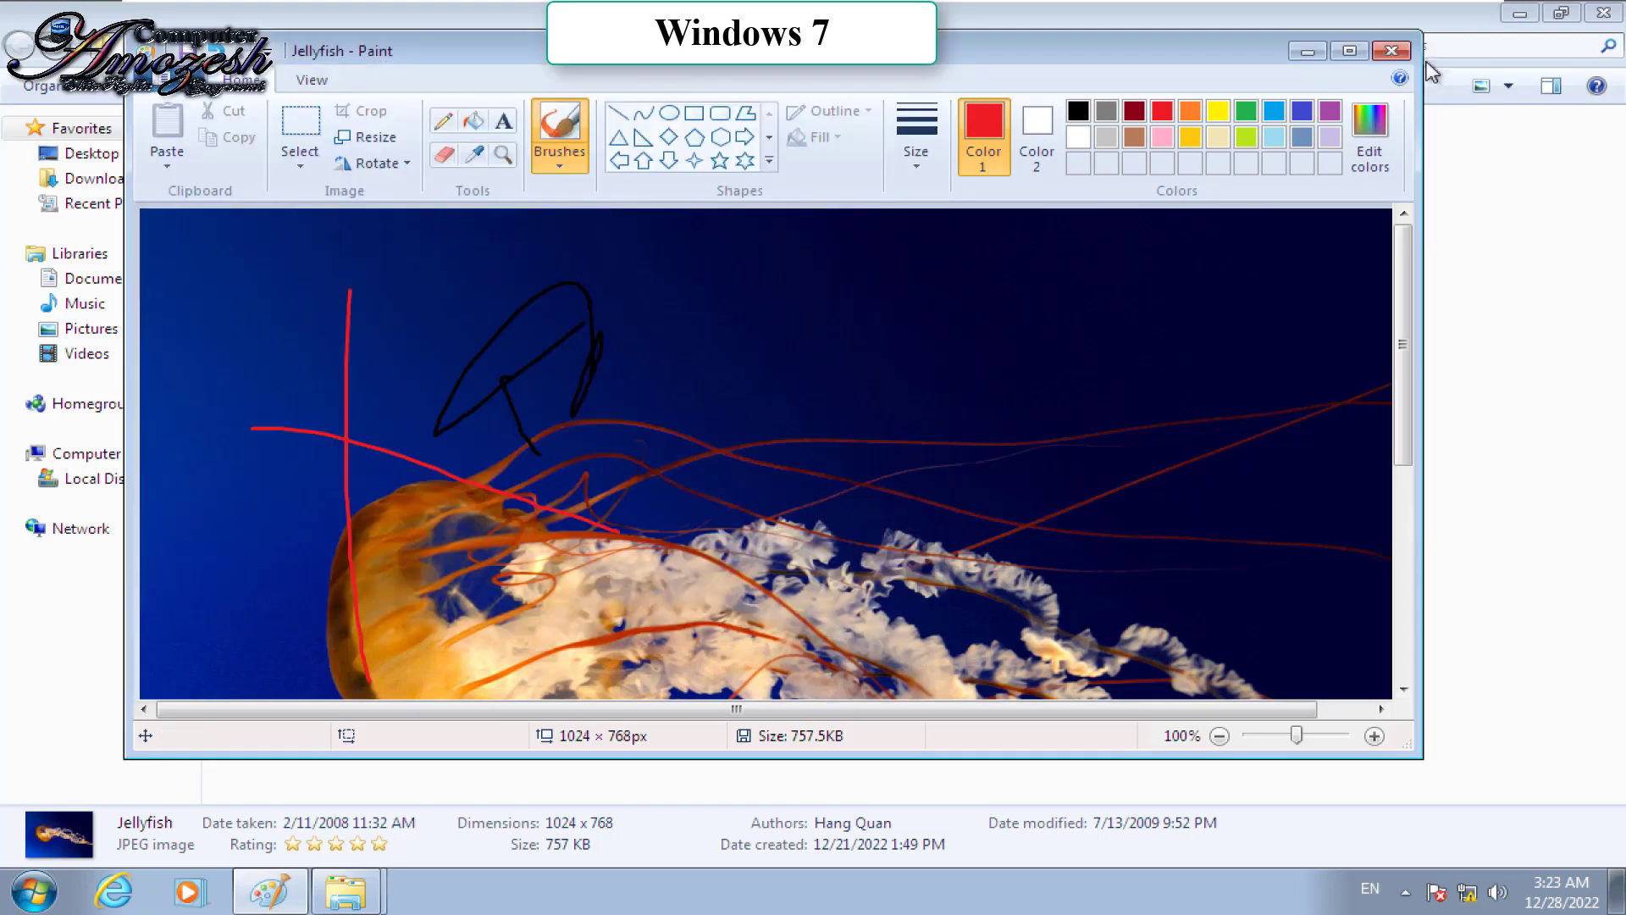
click(1392, 50)
click(822, 432)
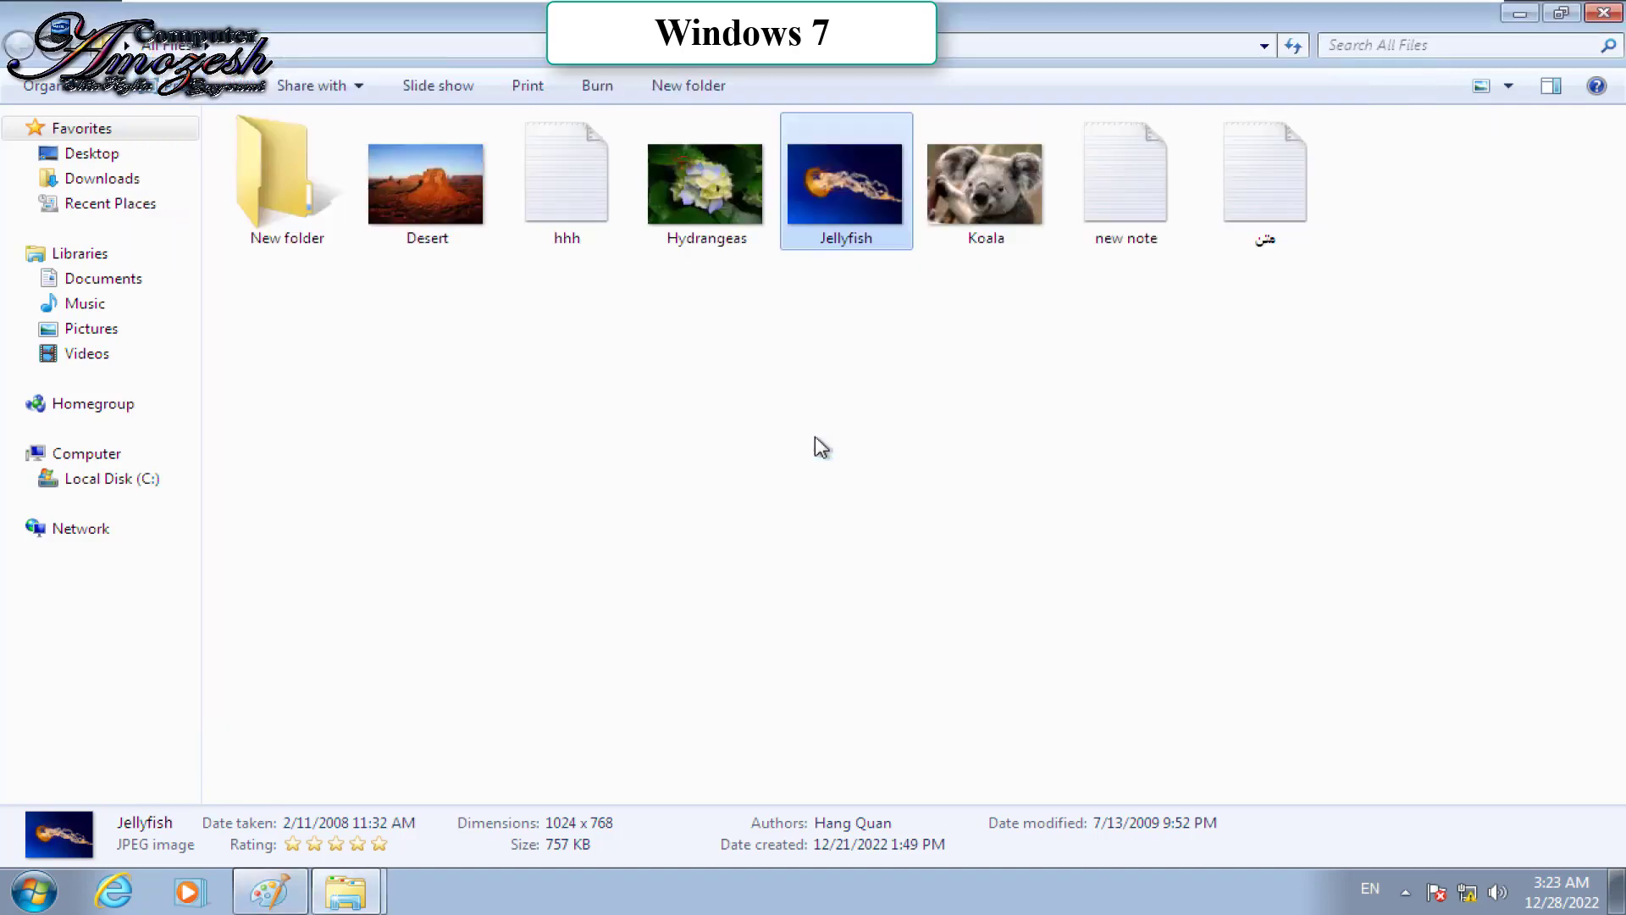
Step: View Jellyfish, then clear Read-only on All Files and apply it to its contents
double_click(838, 241)
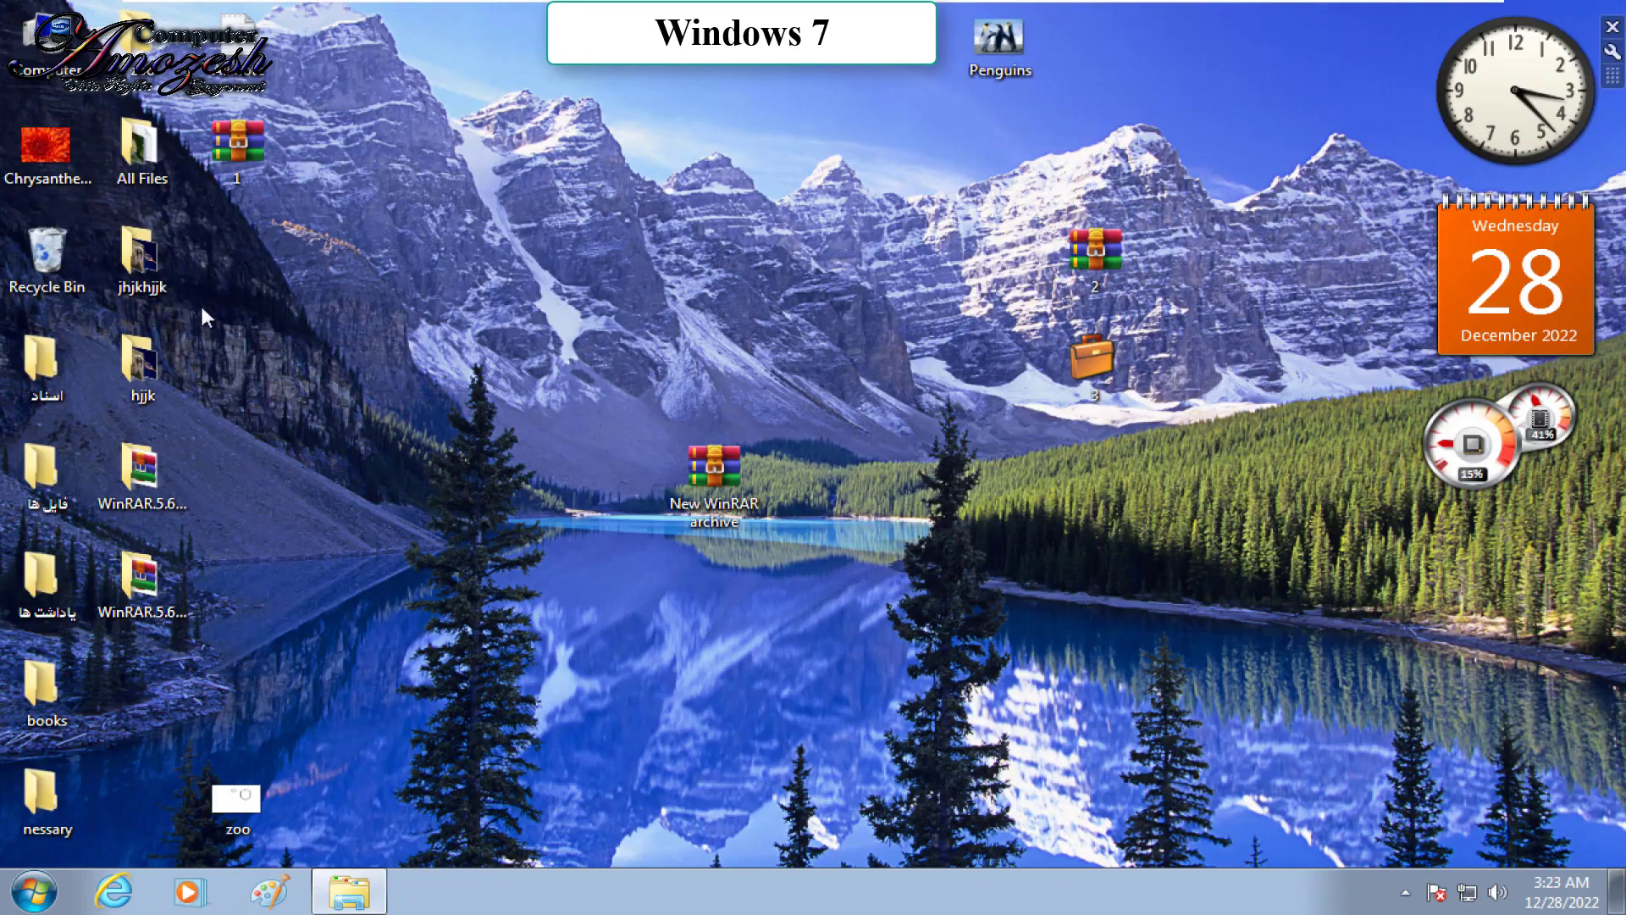
right_click(121, 160)
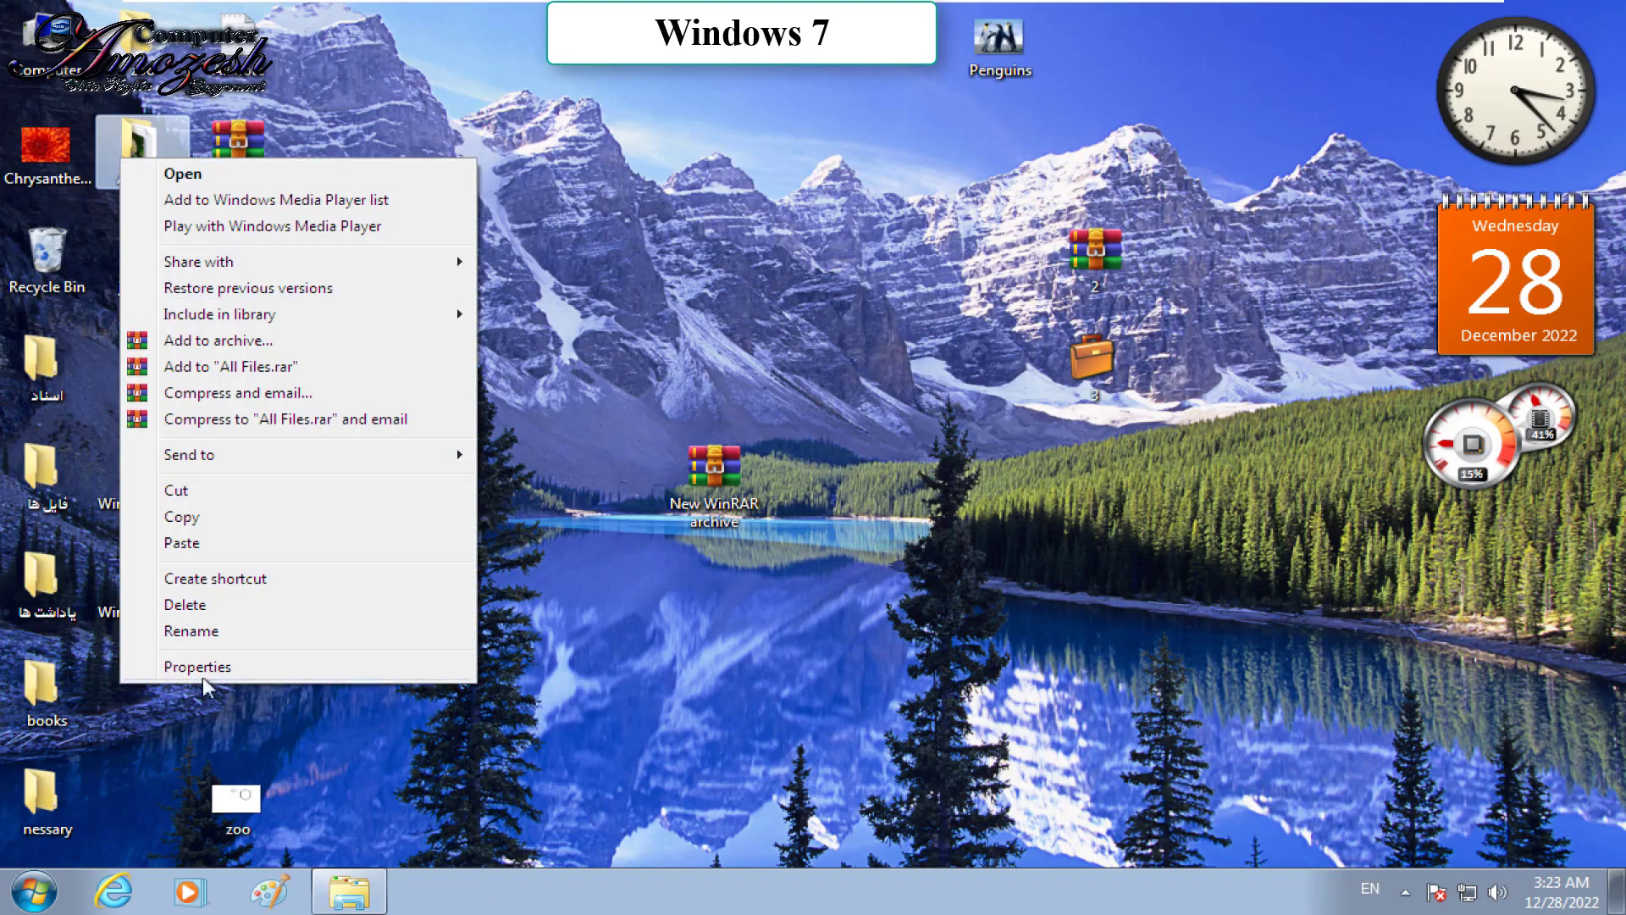
click(197, 667)
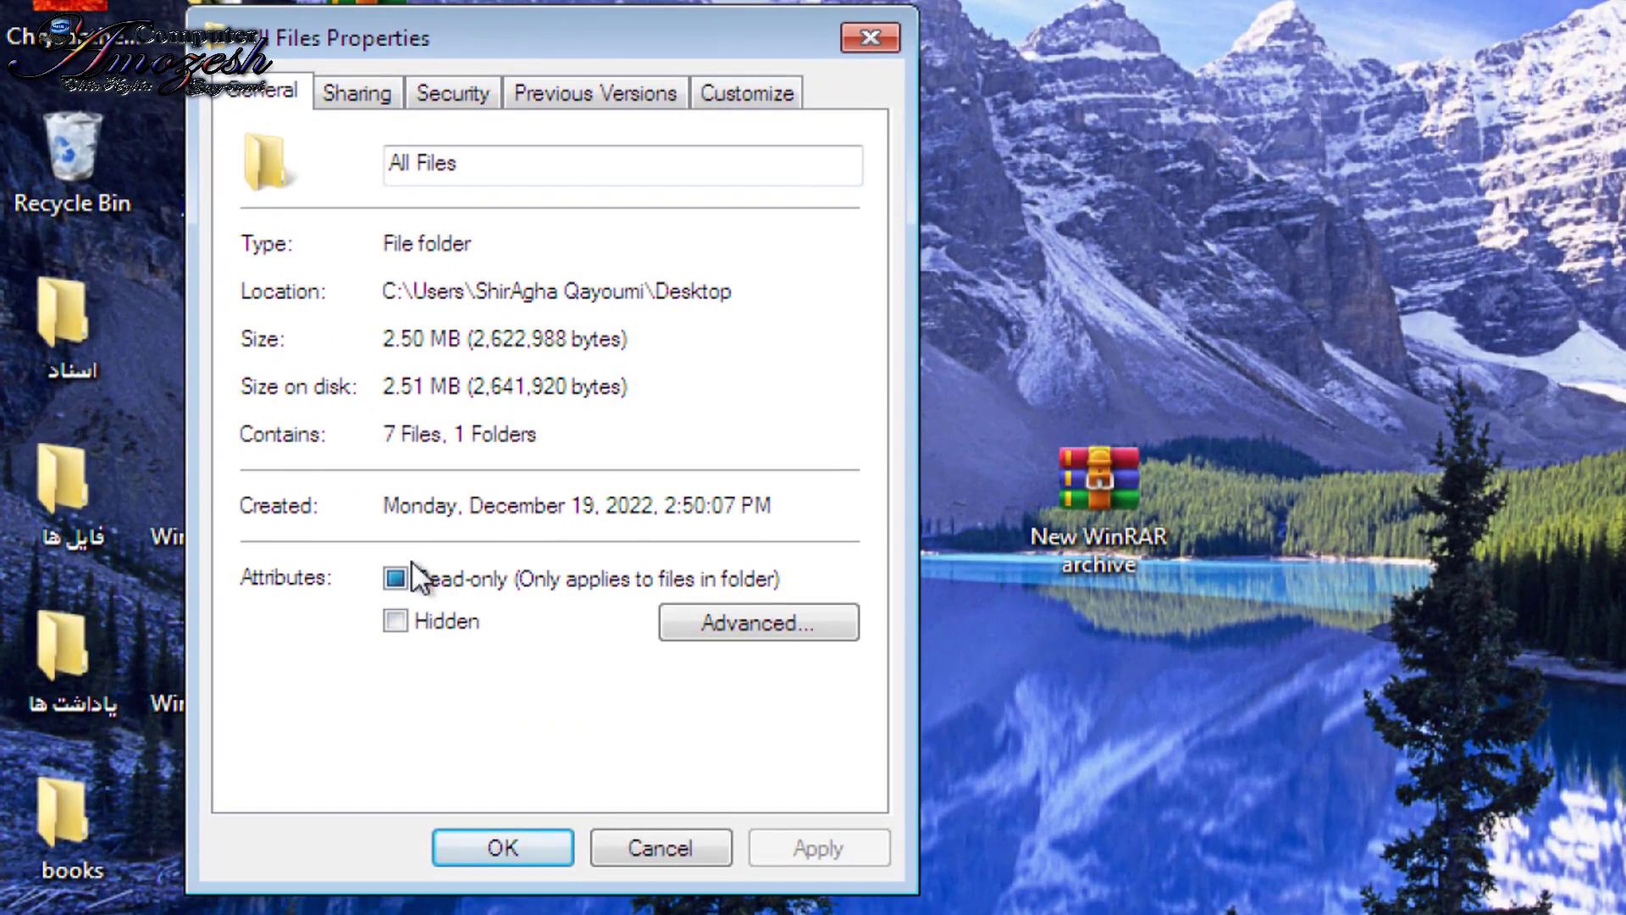
click(410, 568)
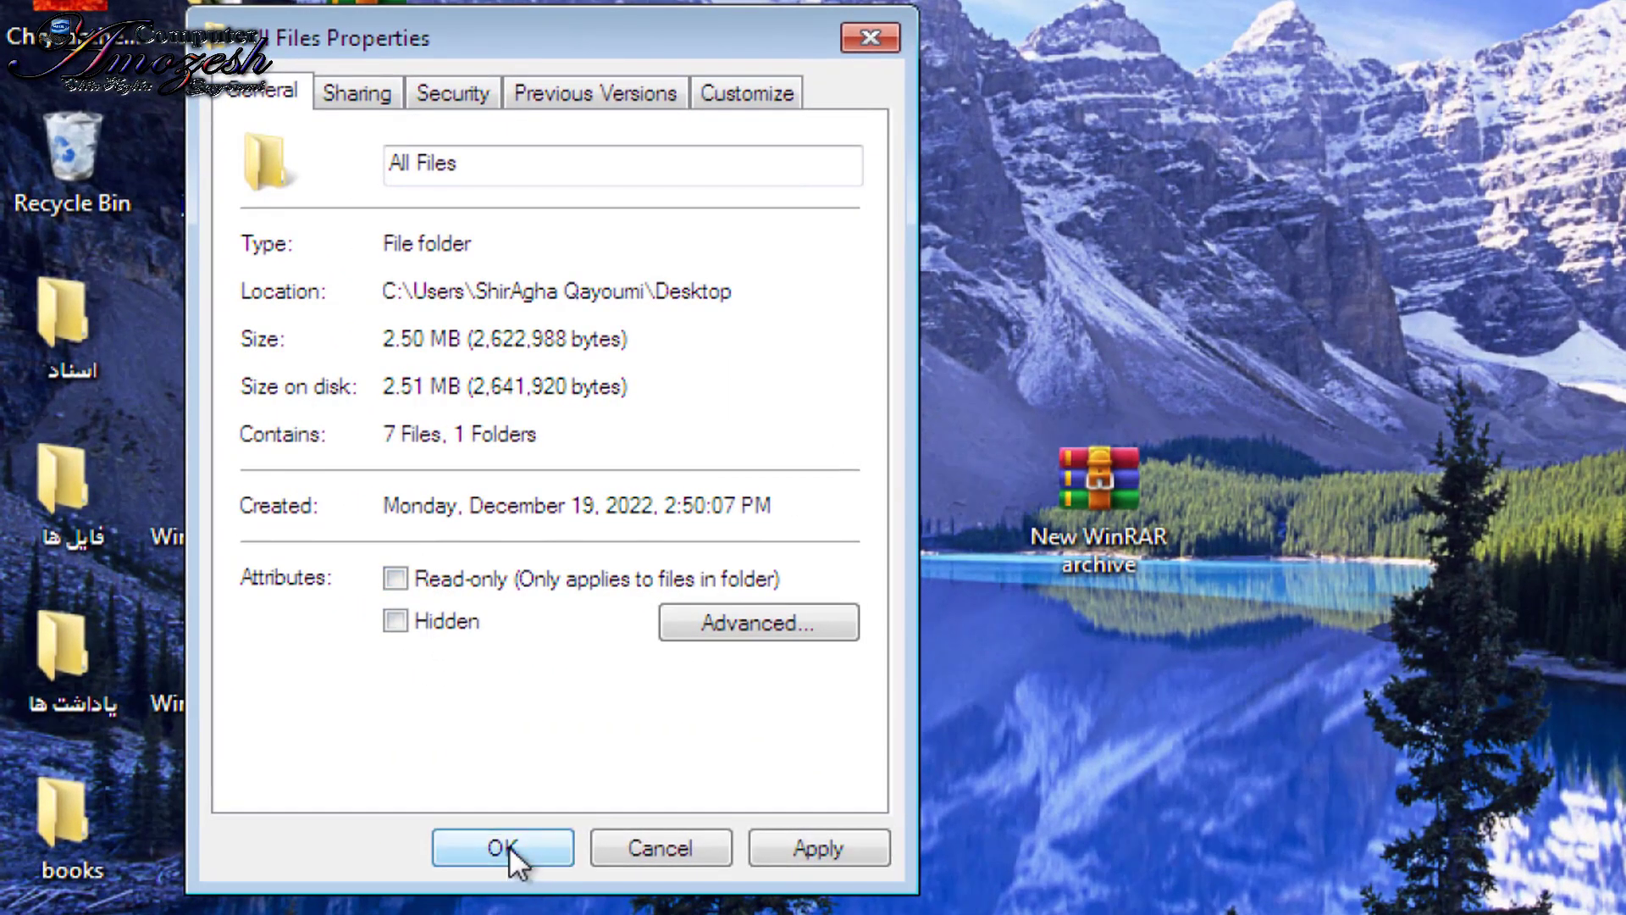
click(510, 846)
click(742, 487)
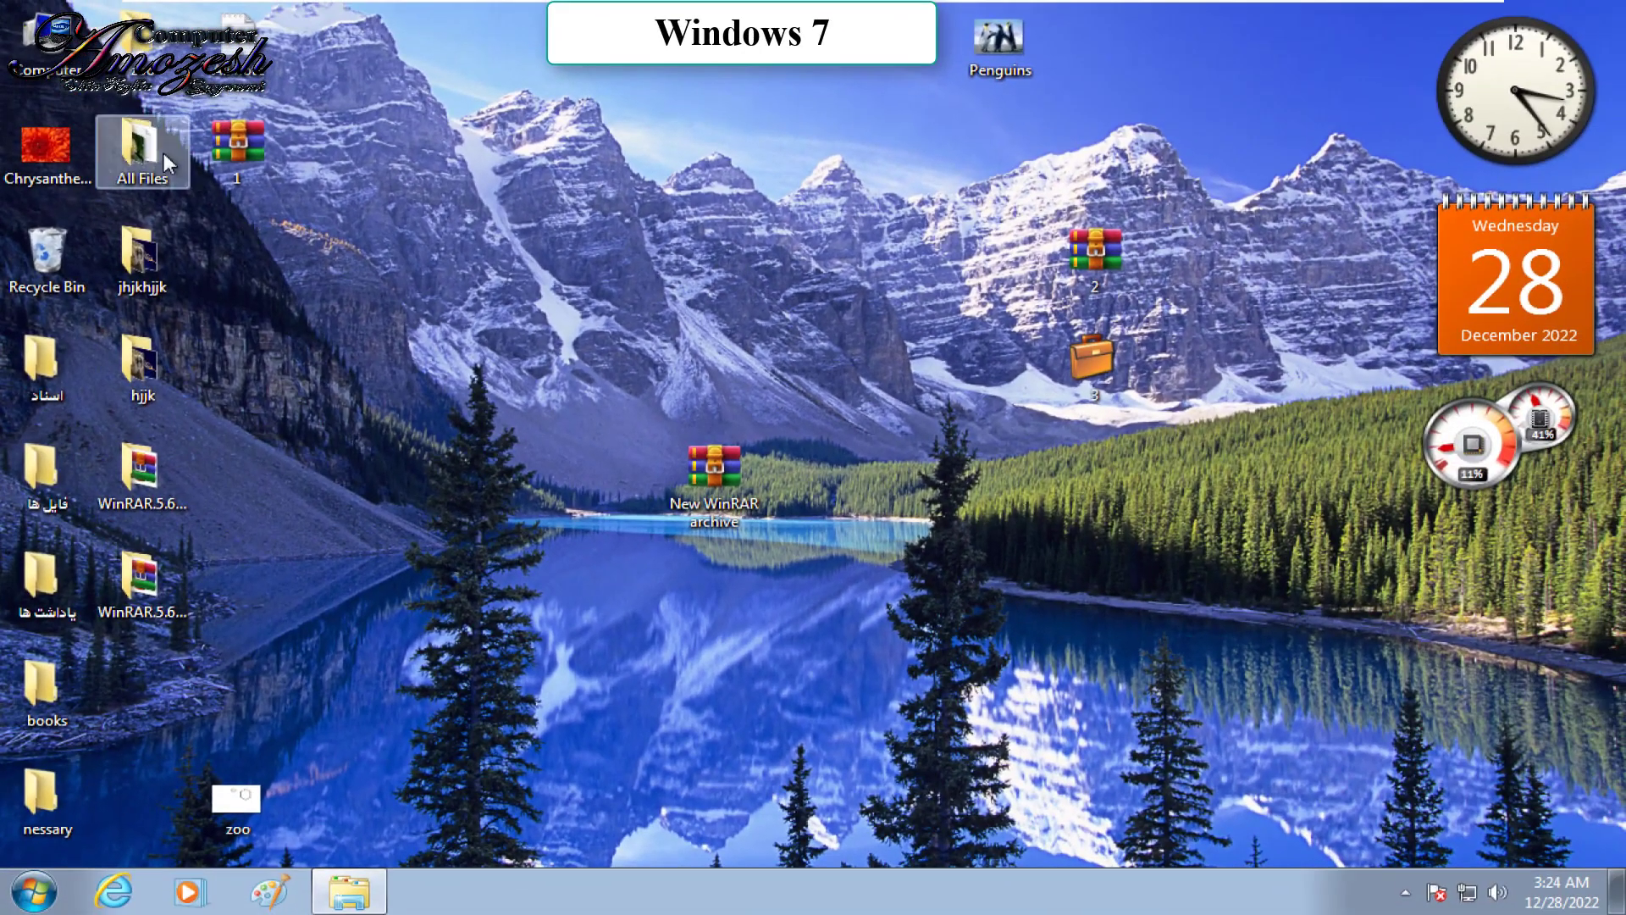
Step: Open Jellyfish from All Files in Paint and add a black and a red stroke
double_click(164, 153)
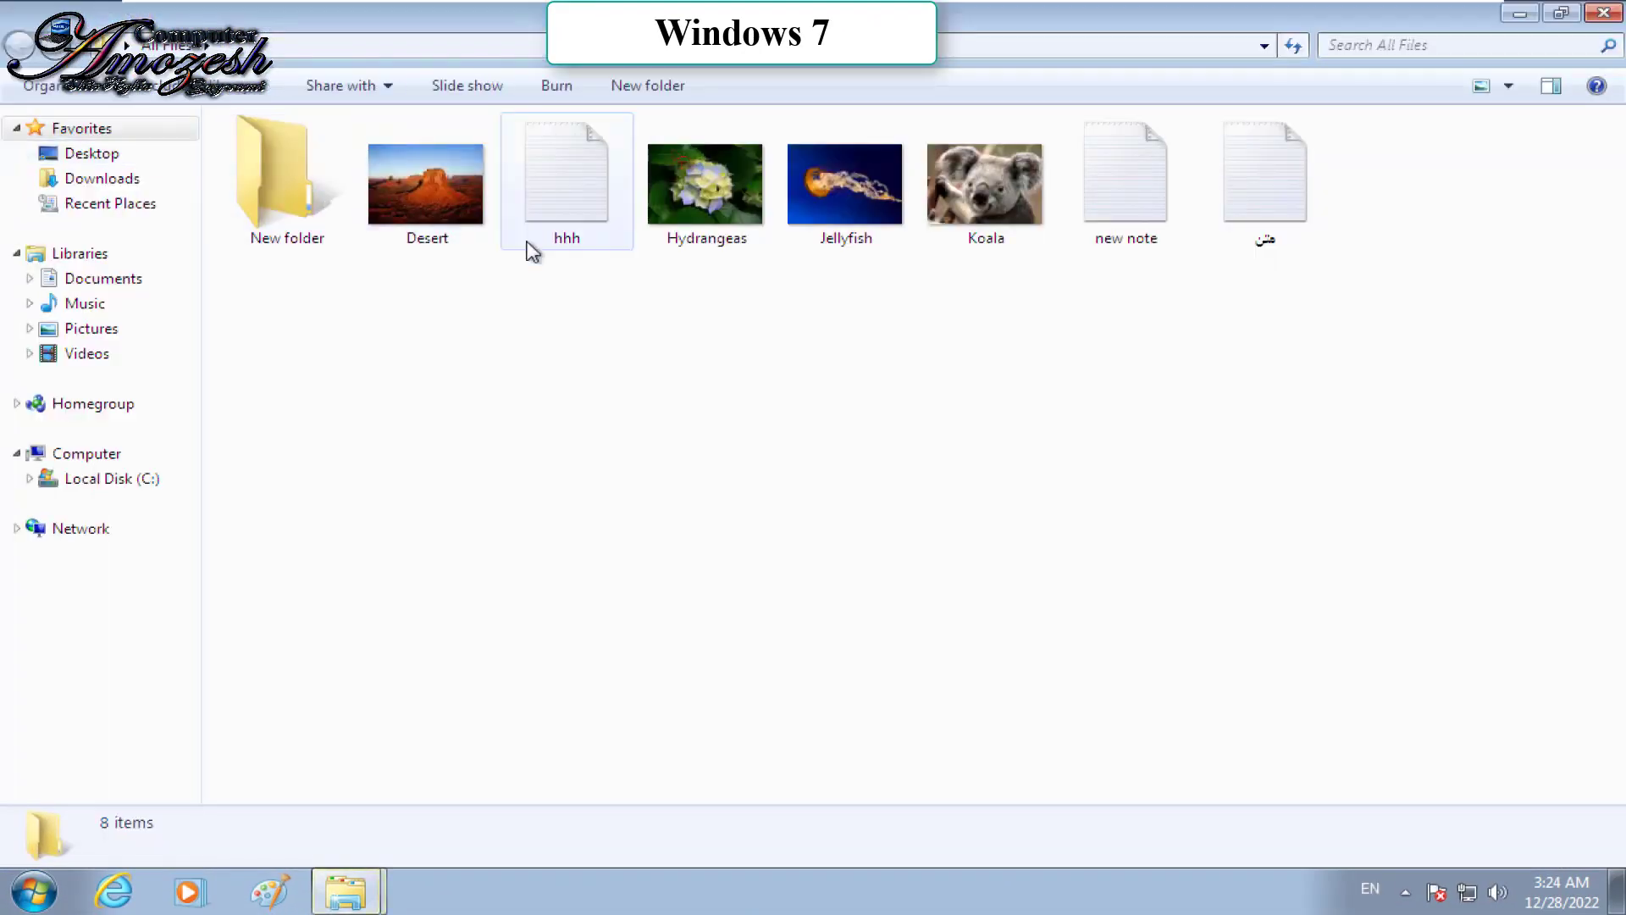
right_click(836, 181)
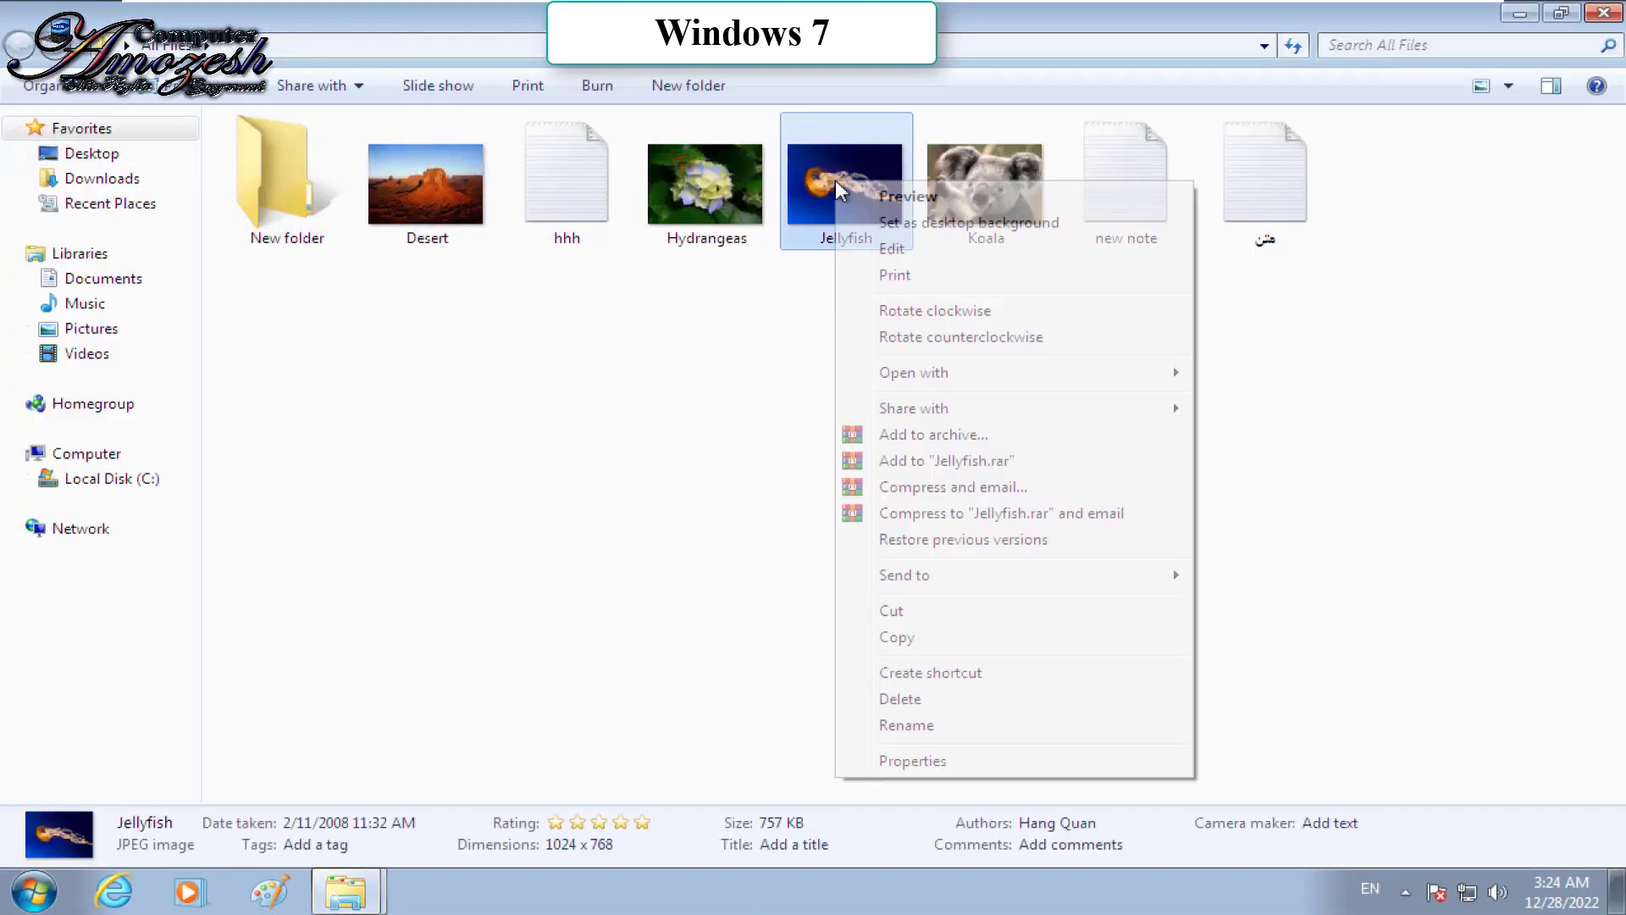
click(891, 249)
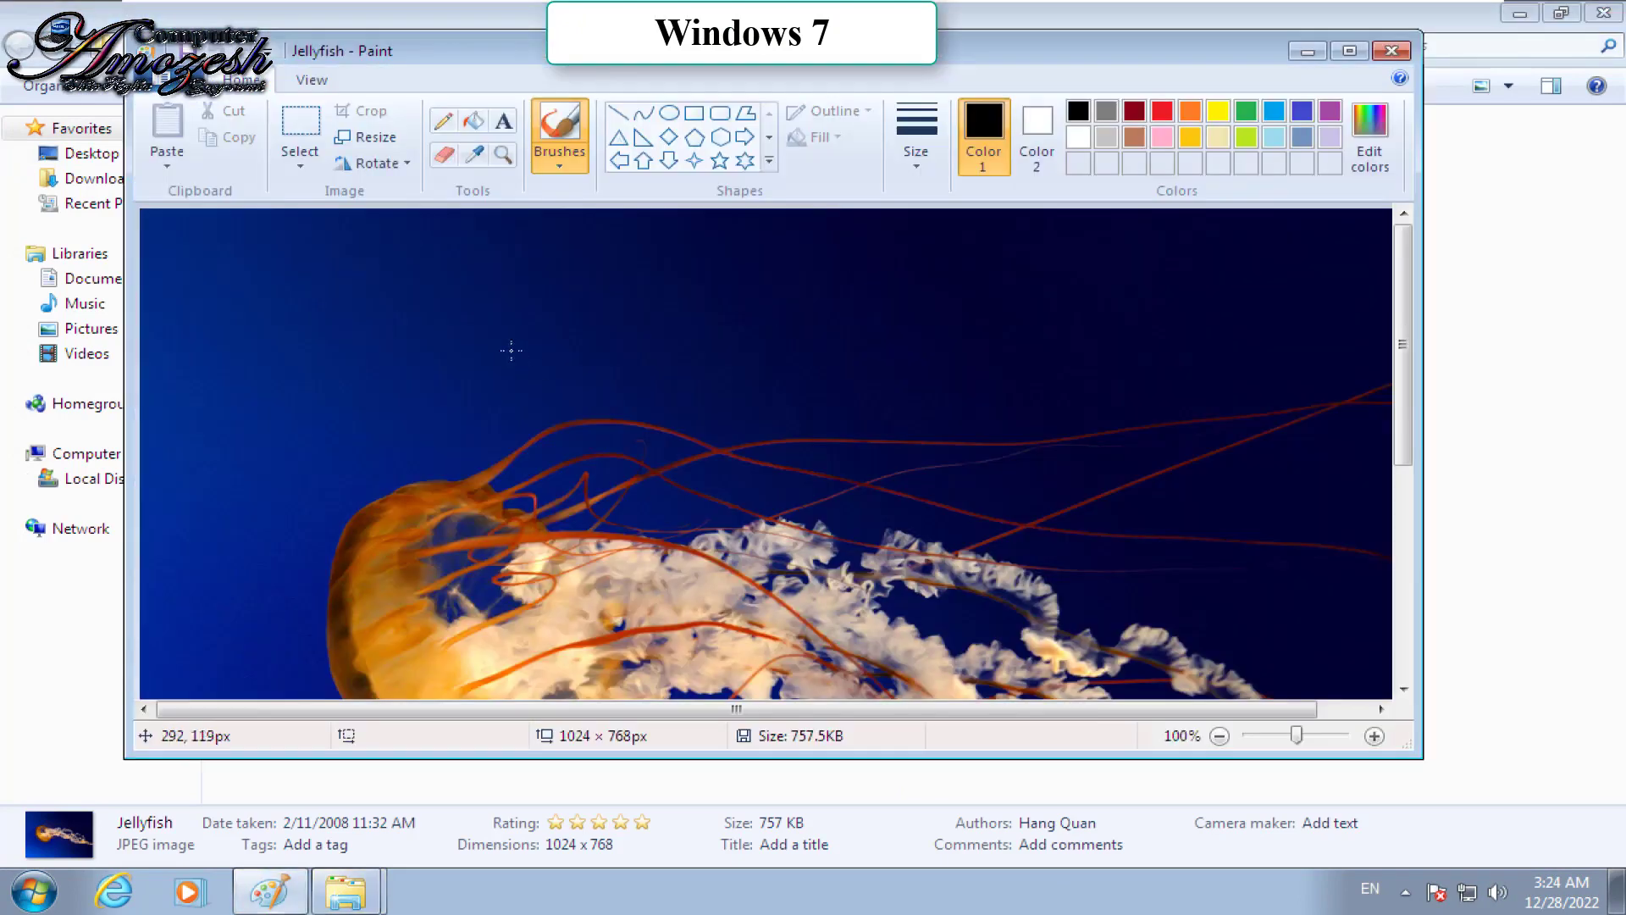
drag(510, 352, 606, 333)
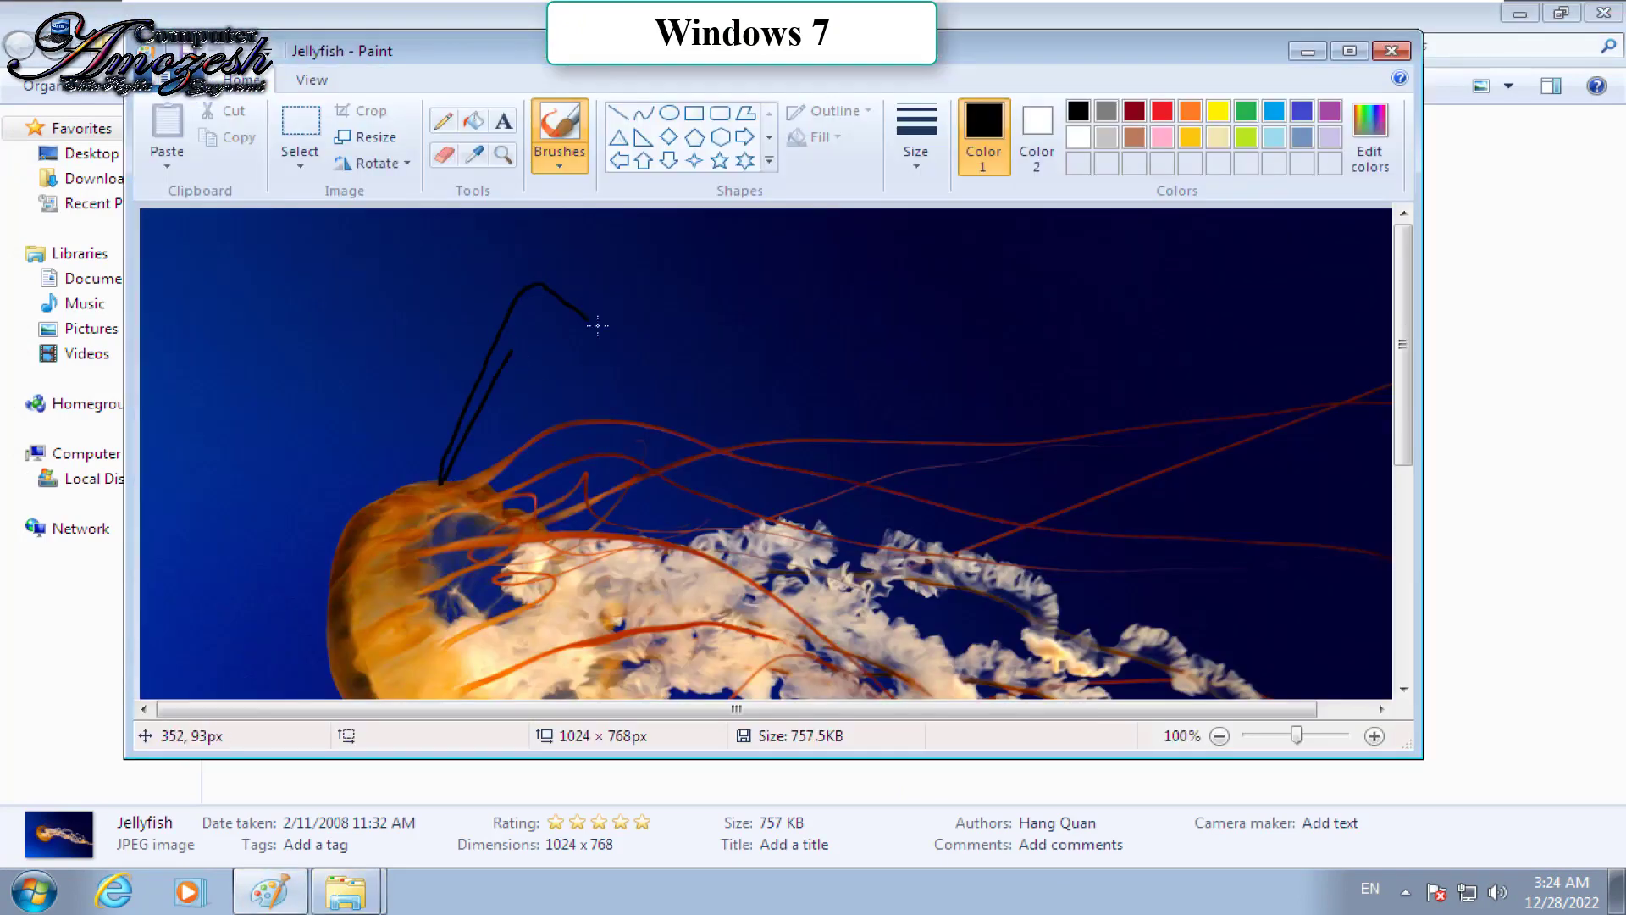
click(1162, 111)
drag(484, 354, 430, 343)
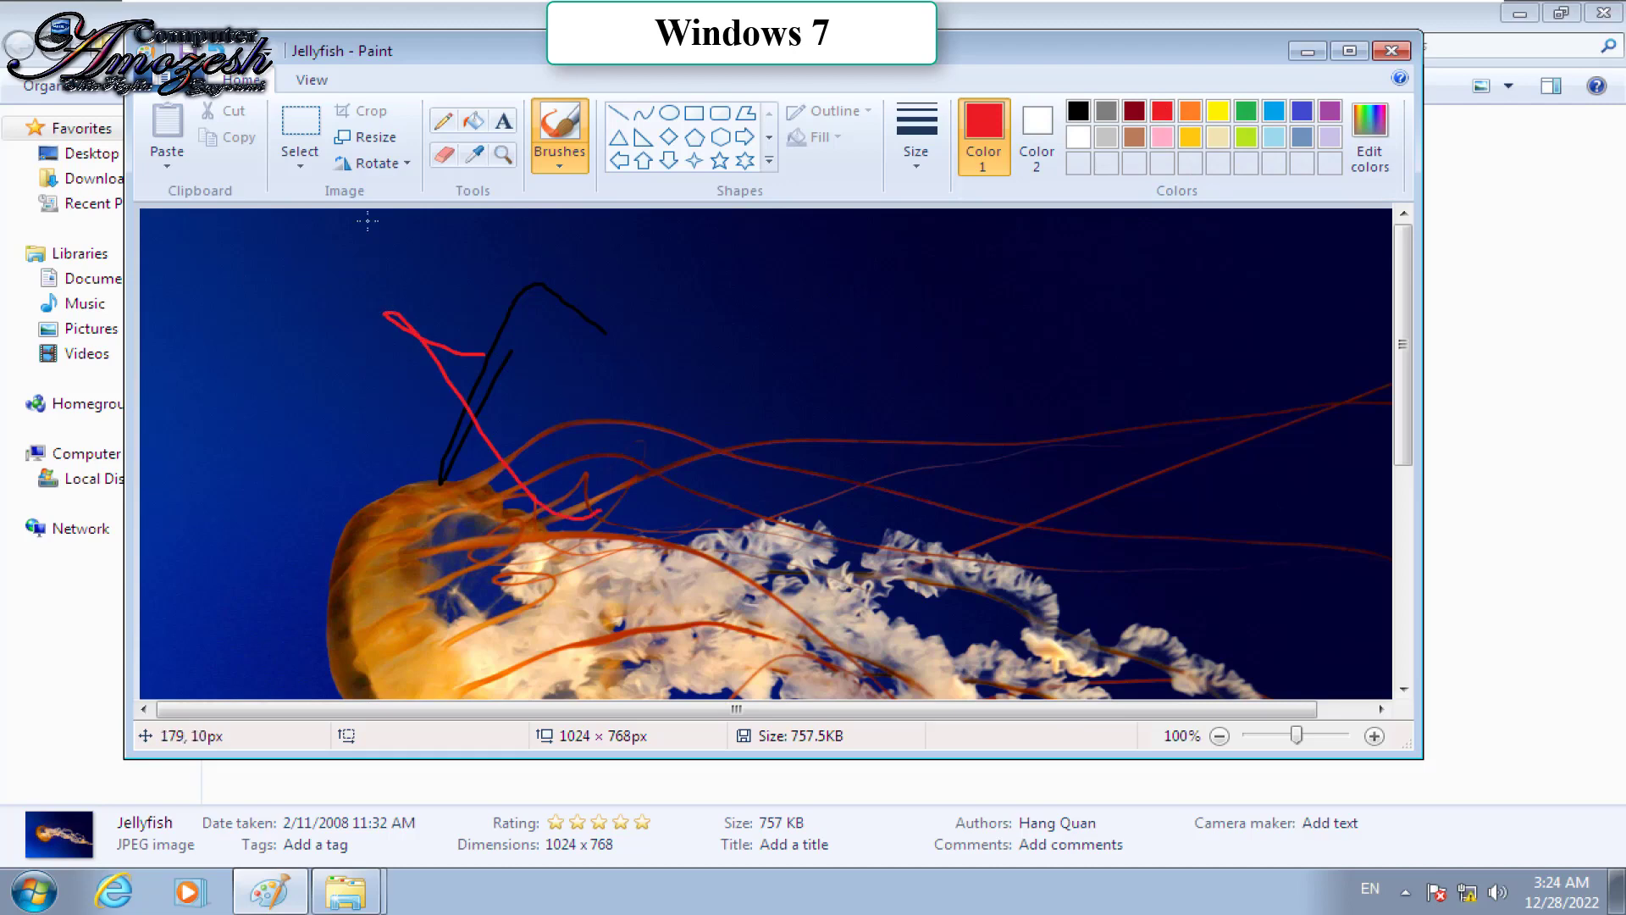
Step: Save the edited Jellyfish picture and close Paint
click(158, 80)
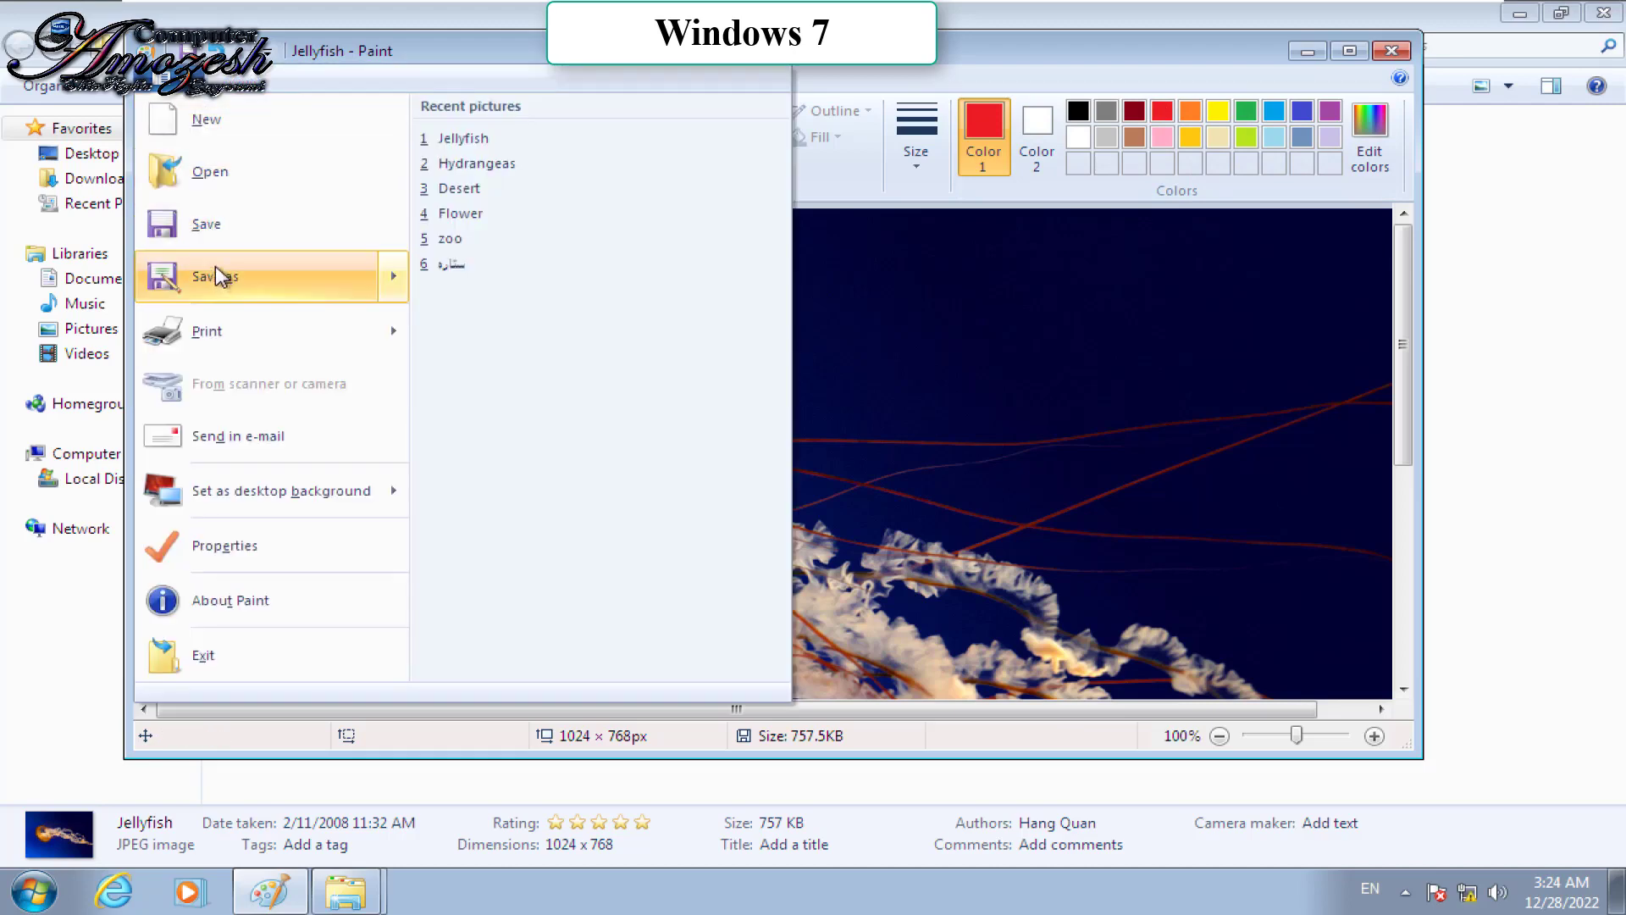
click(204, 224)
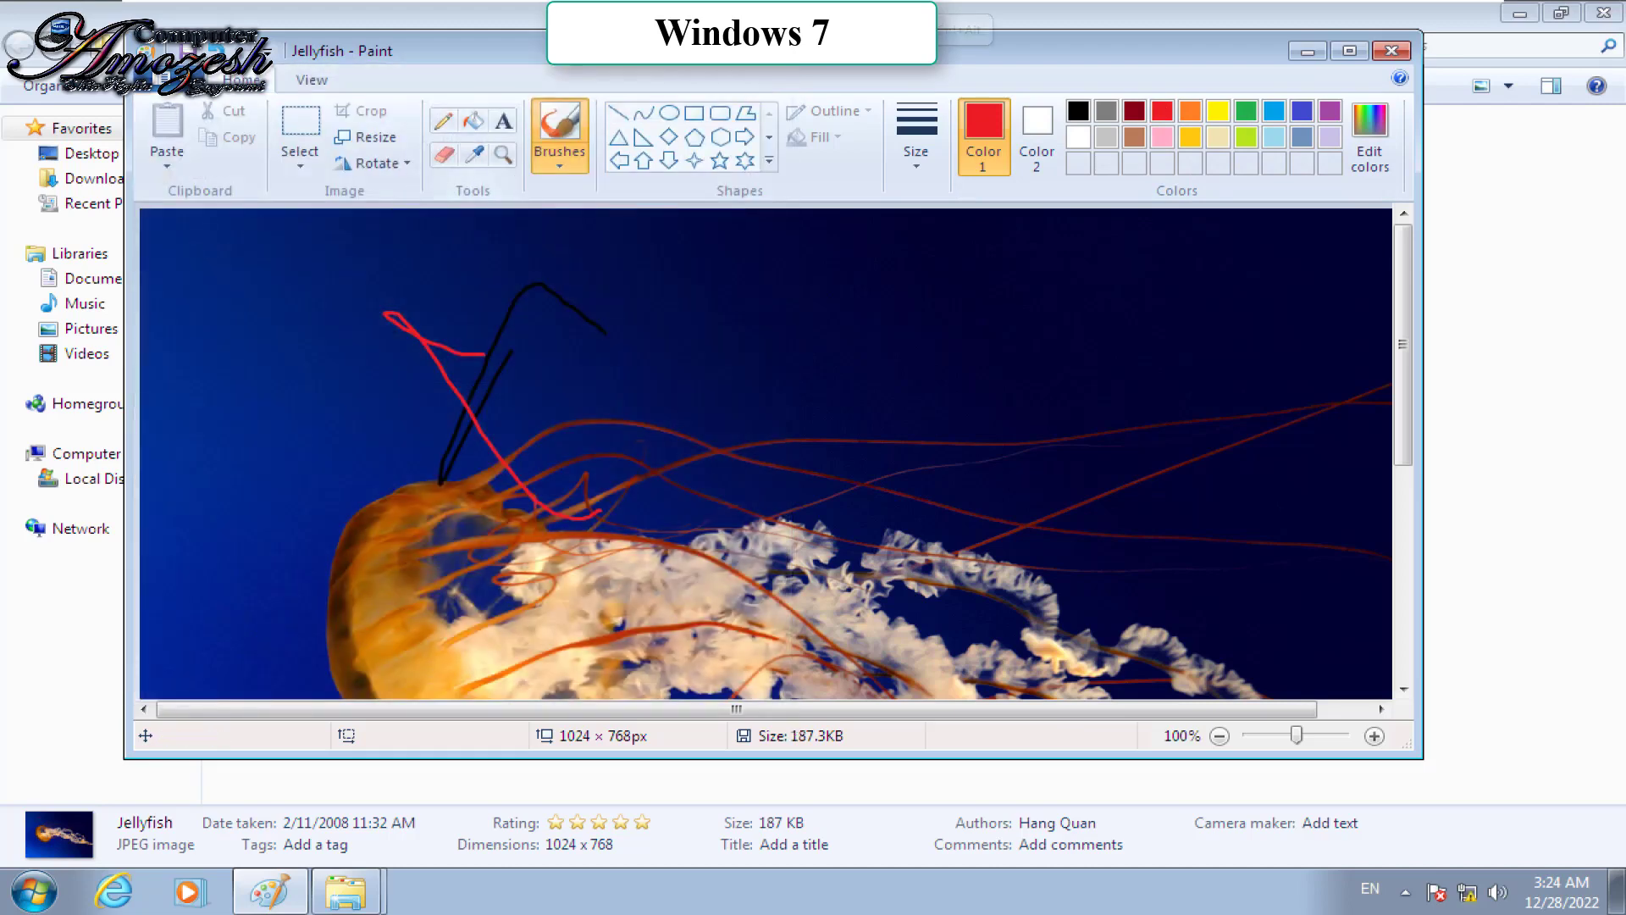
click(1378, 56)
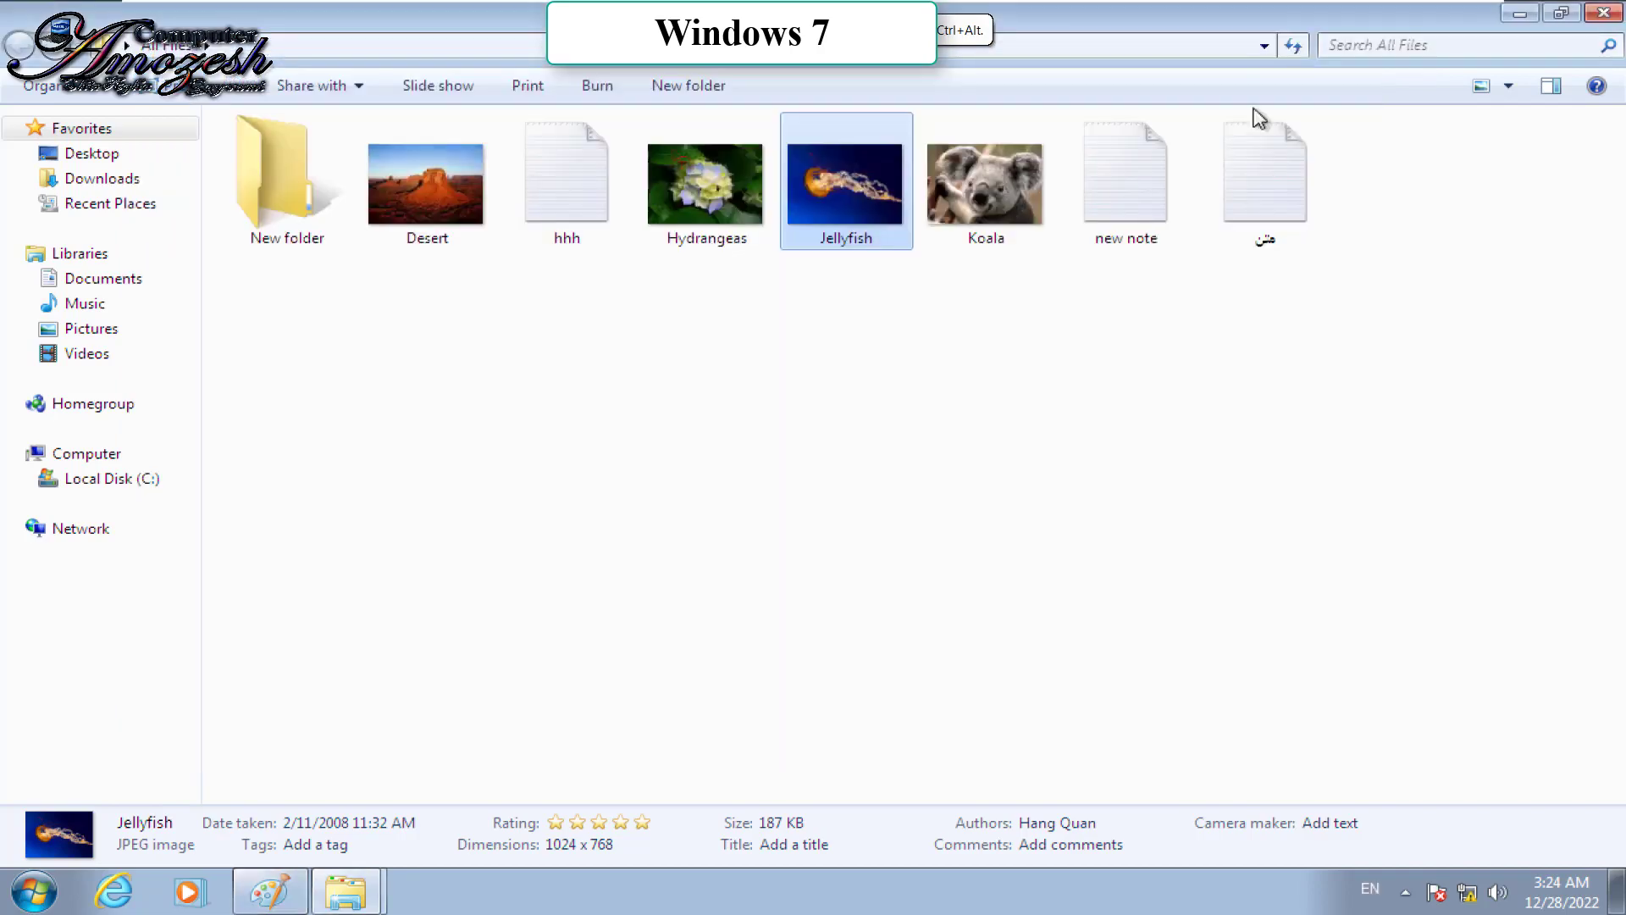
Step: View the Jellyfish picture, then mark All Files and its subfolders and files as Hidden
click(783, 251)
double_click(842, 206)
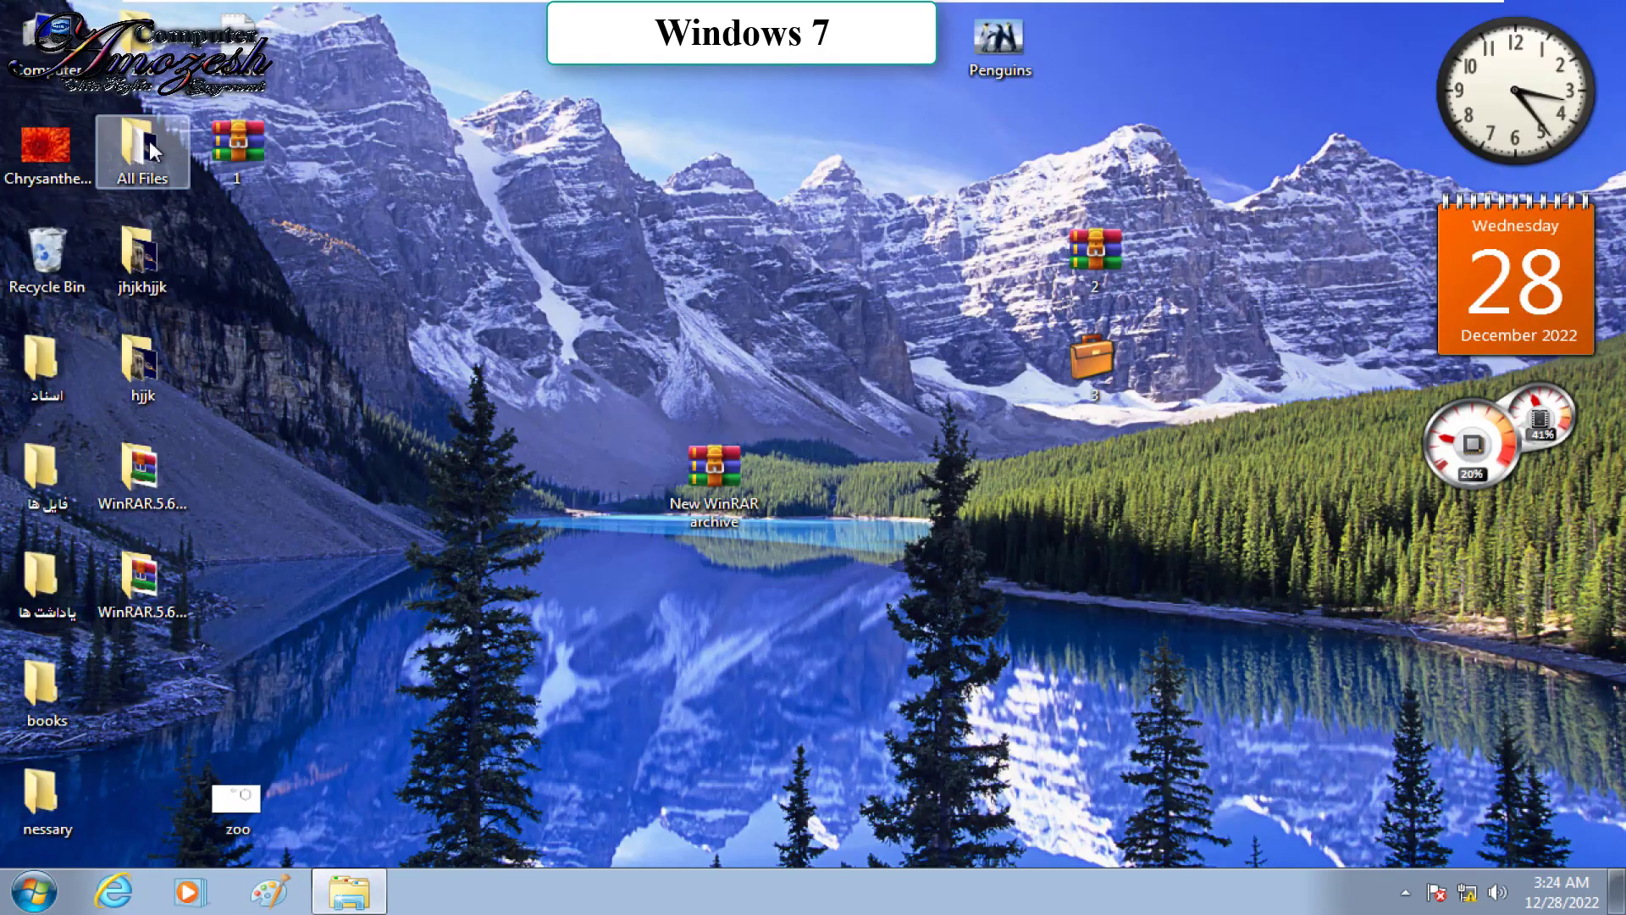
right_click(153, 150)
click(269, 650)
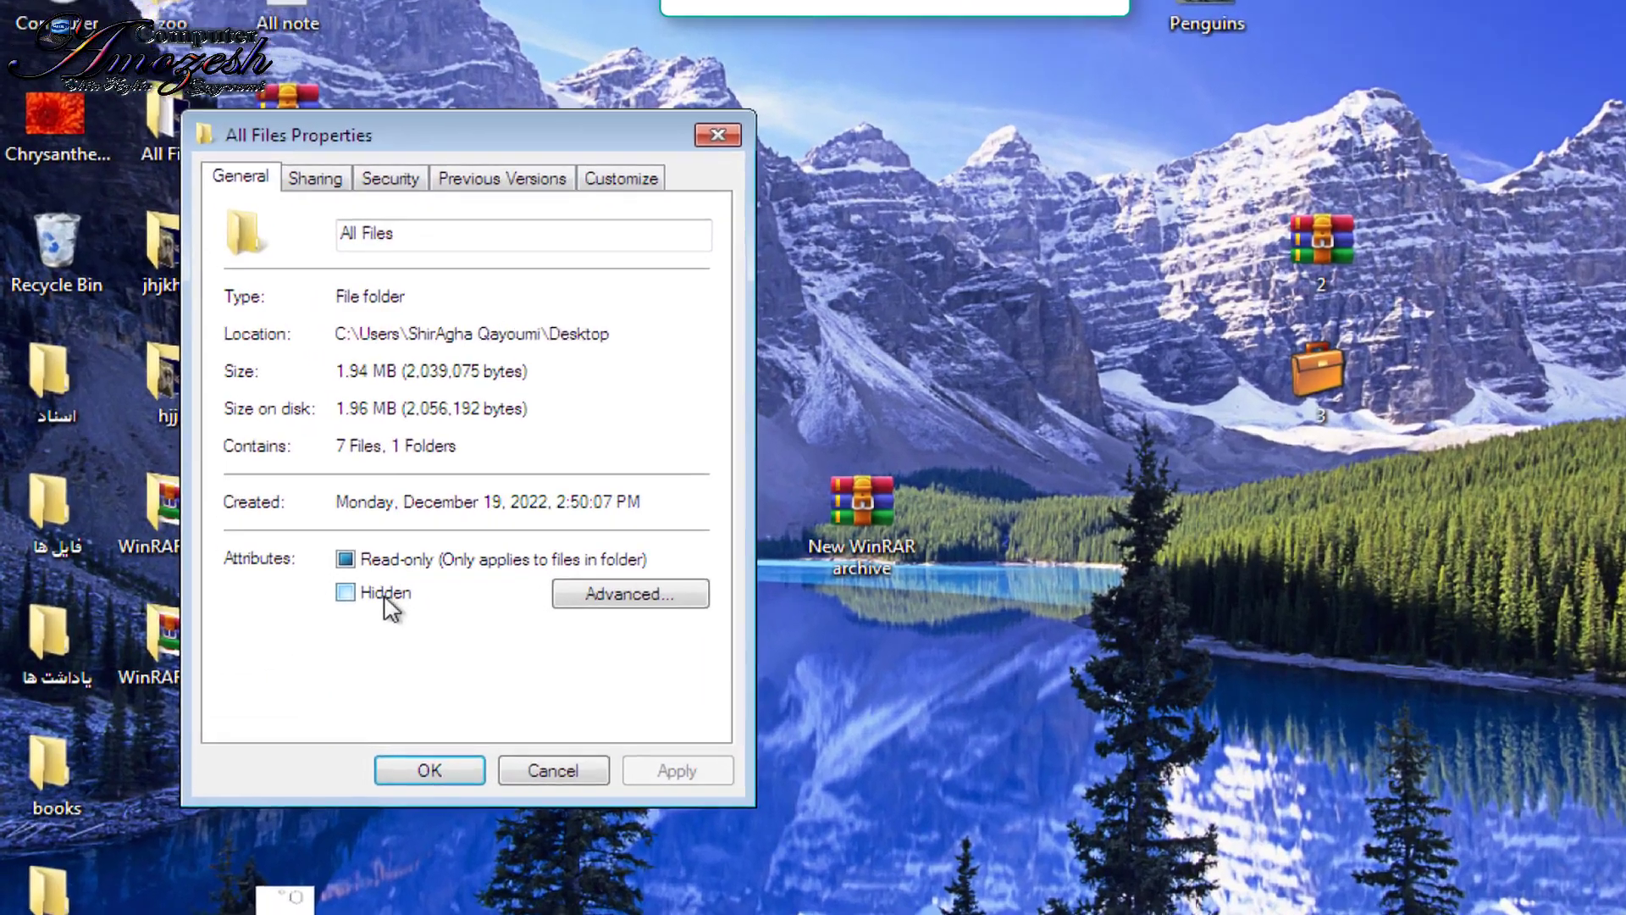
click(315, 547)
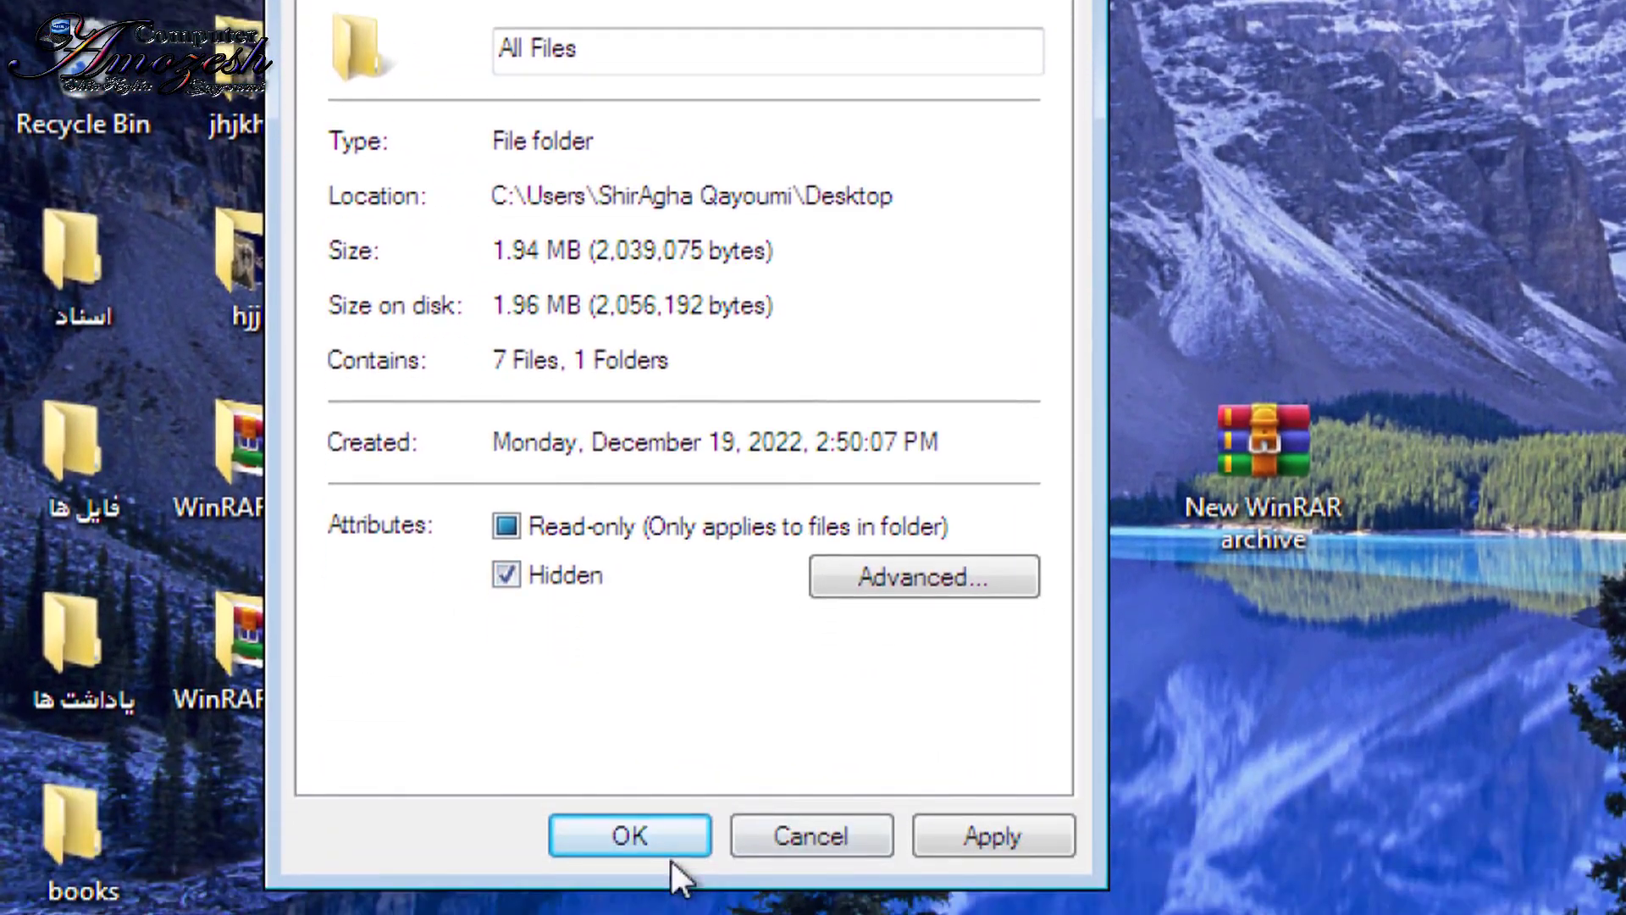
click(661, 847)
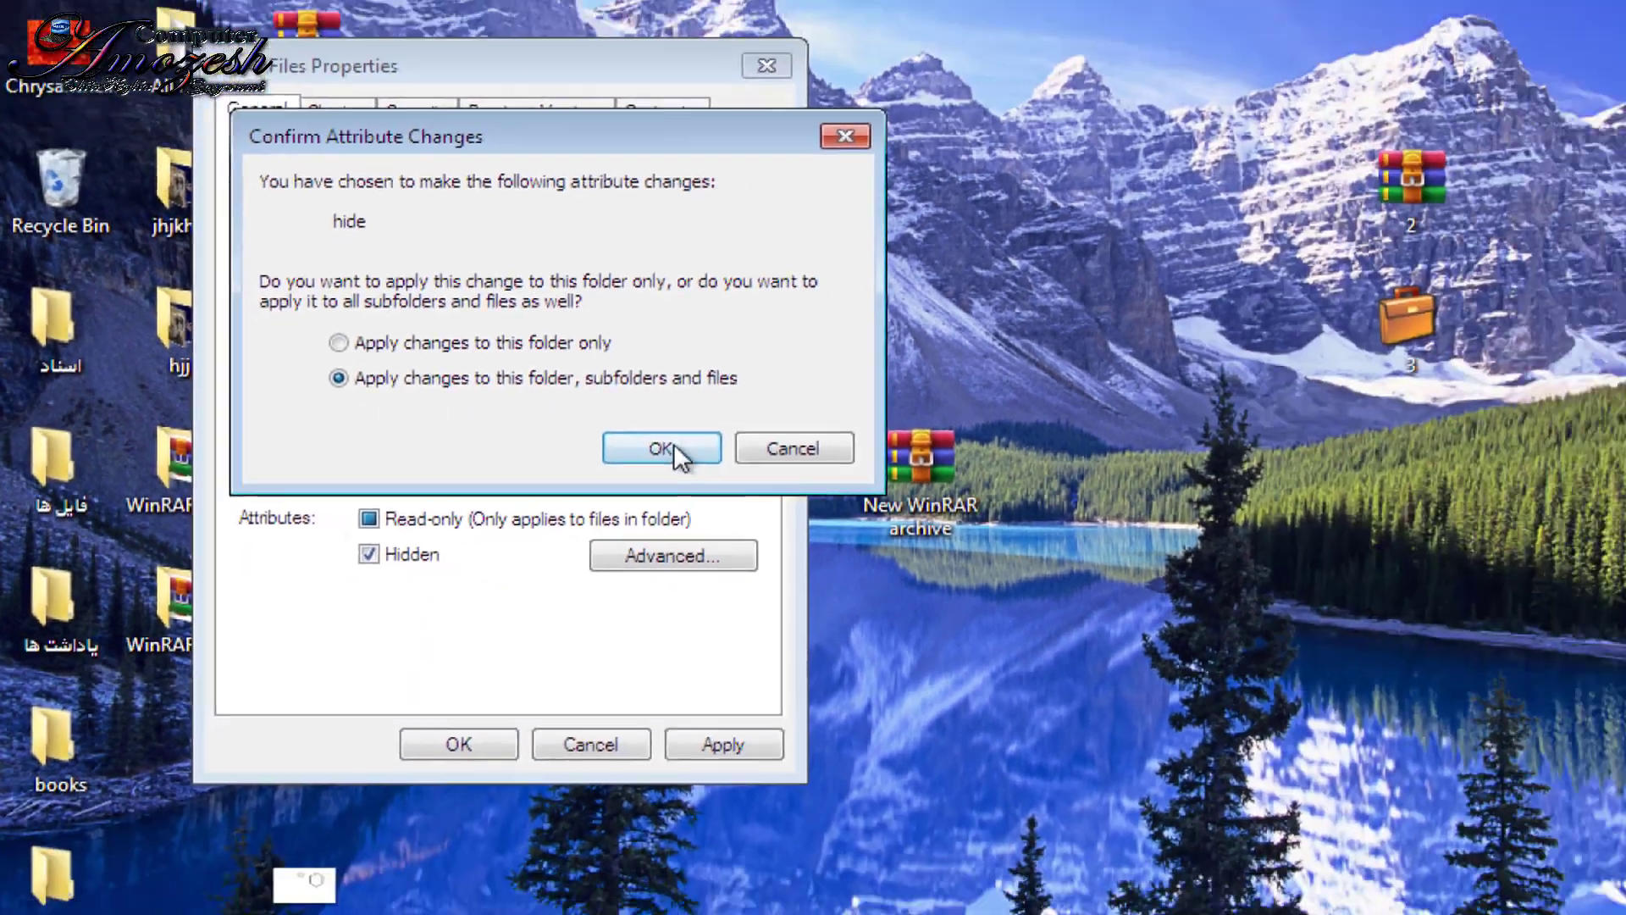
click(675, 447)
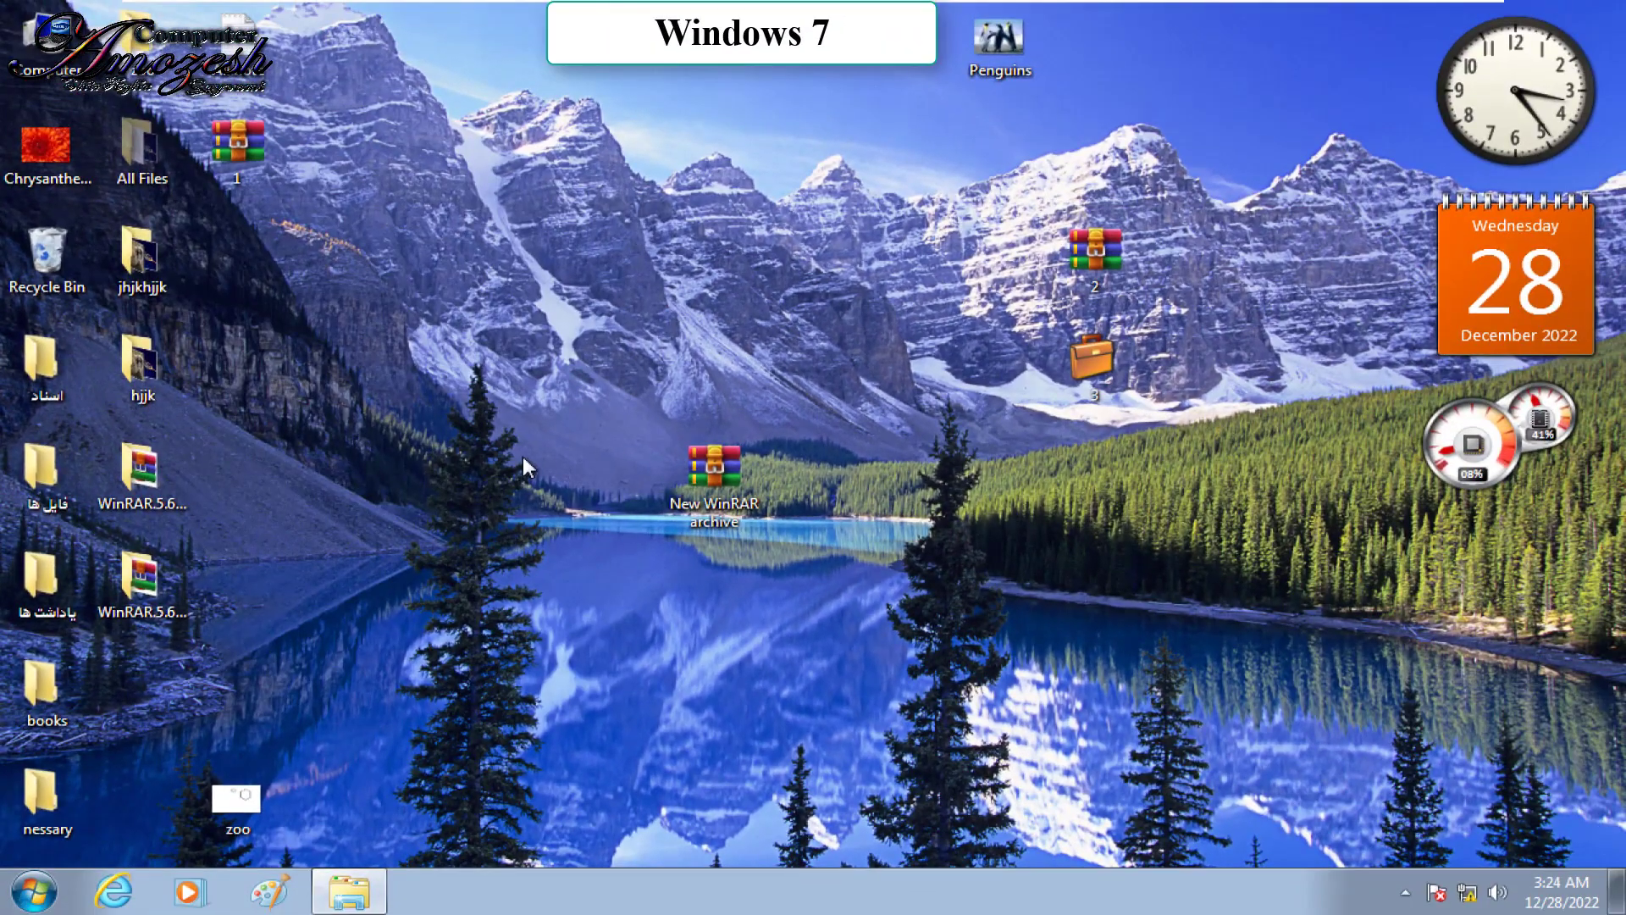
Step: Refresh the desktop so the hidden All Files folder disappears
right_click(523, 457)
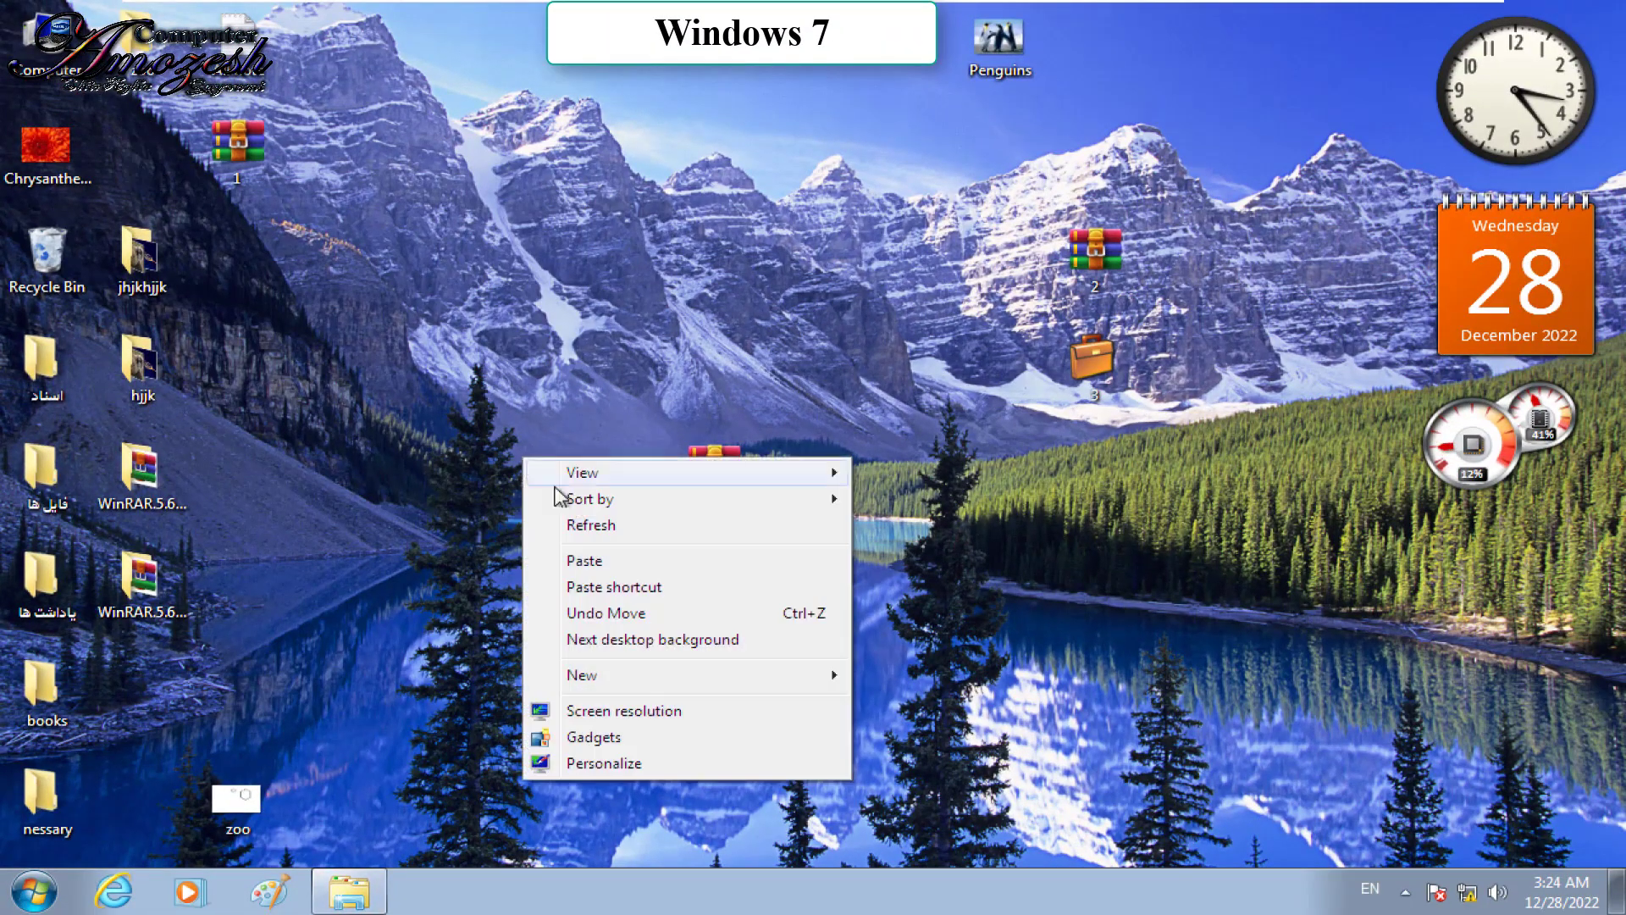
click(582, 529)
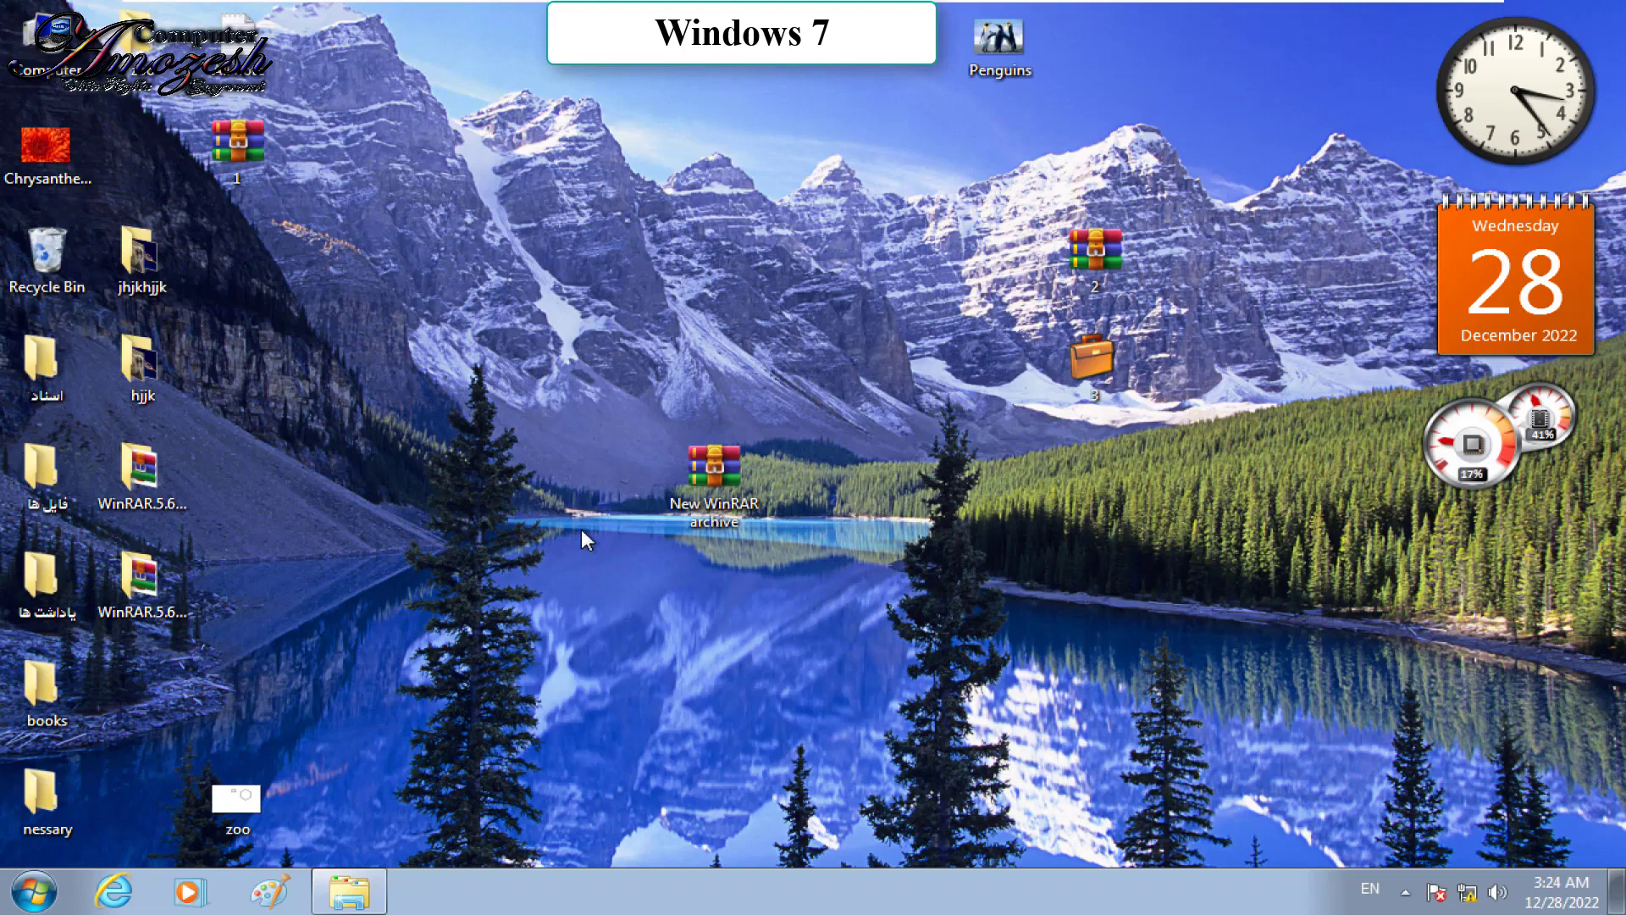
click(33, 891)
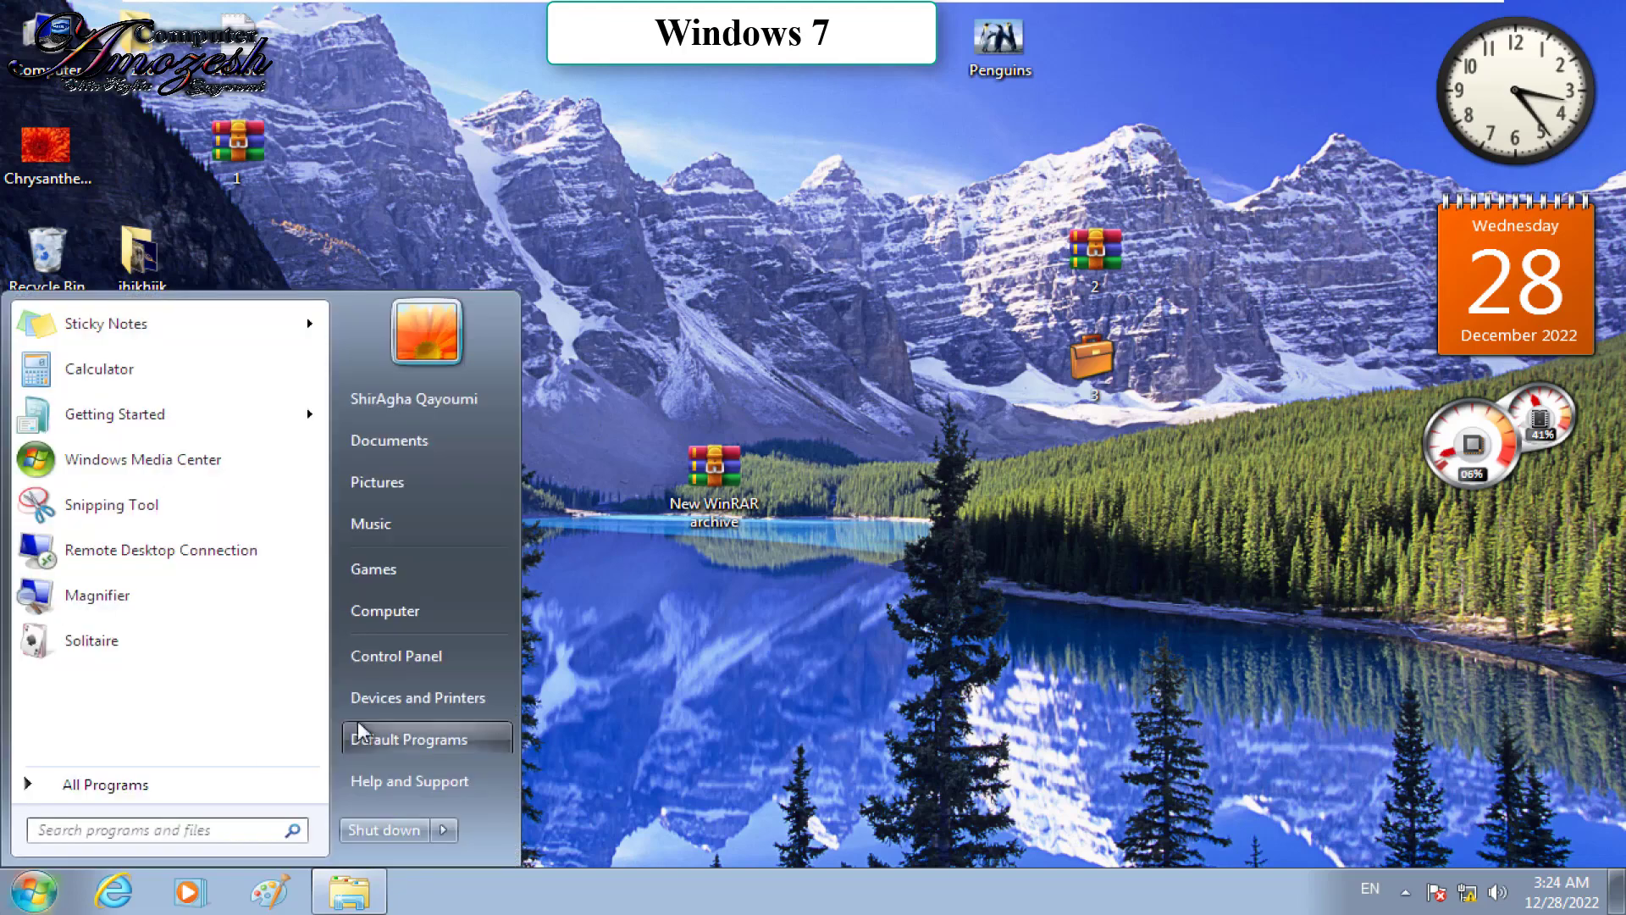
Step: Enable 'Show hidden files, folders, and drives' in Control Panel's Folder Options, then close Control Panel
click(476, 656)
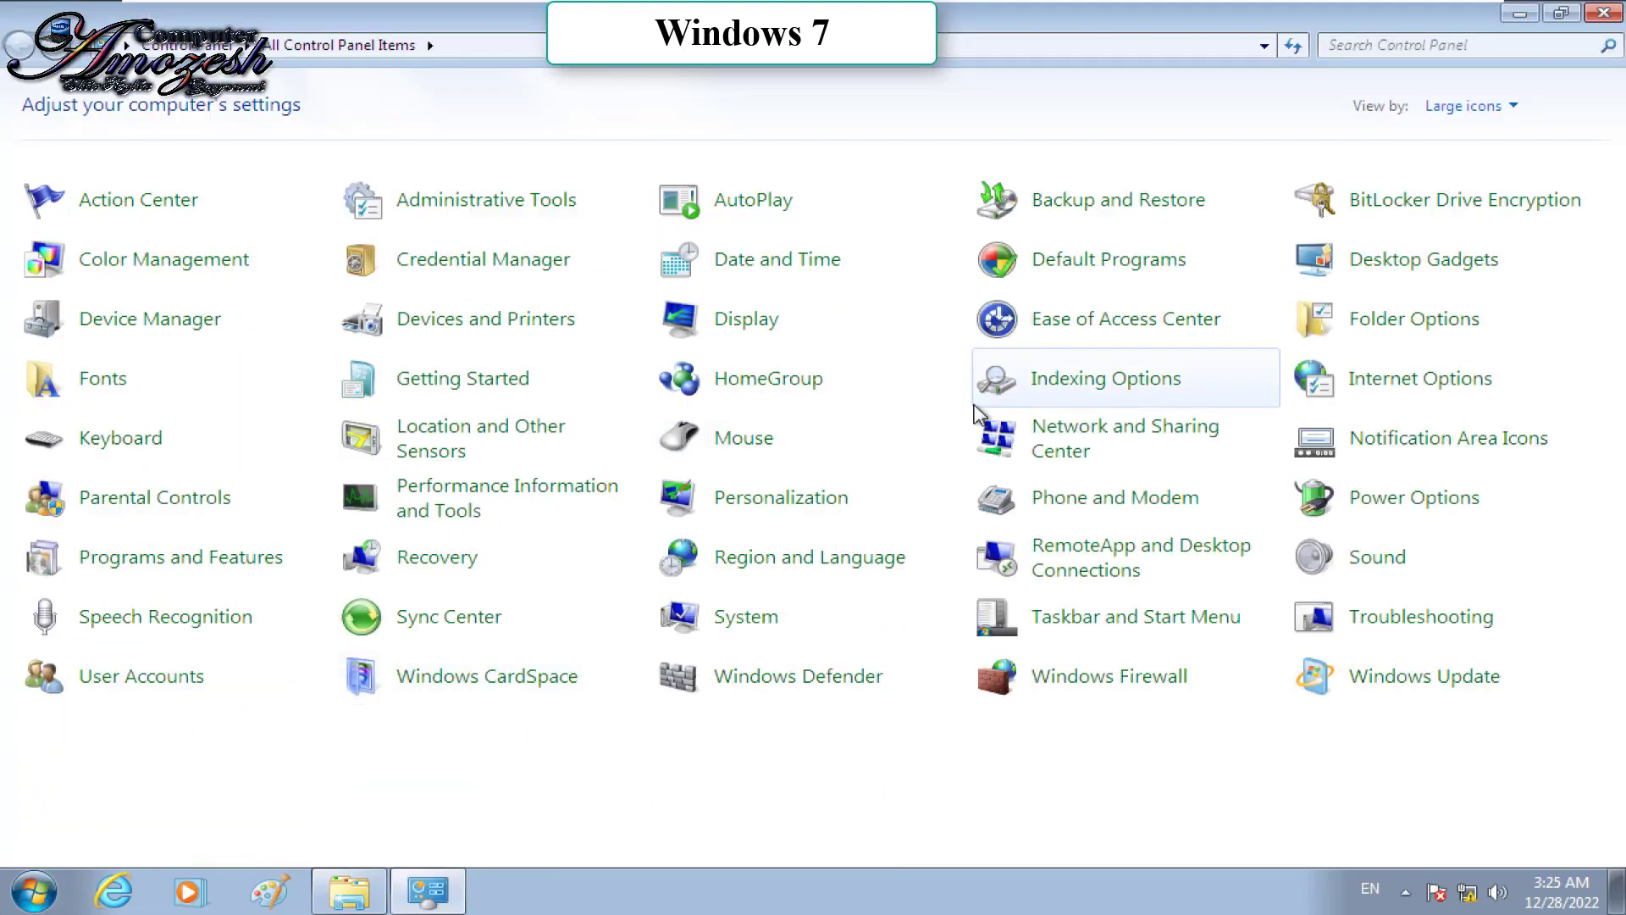
click(1353, 319)
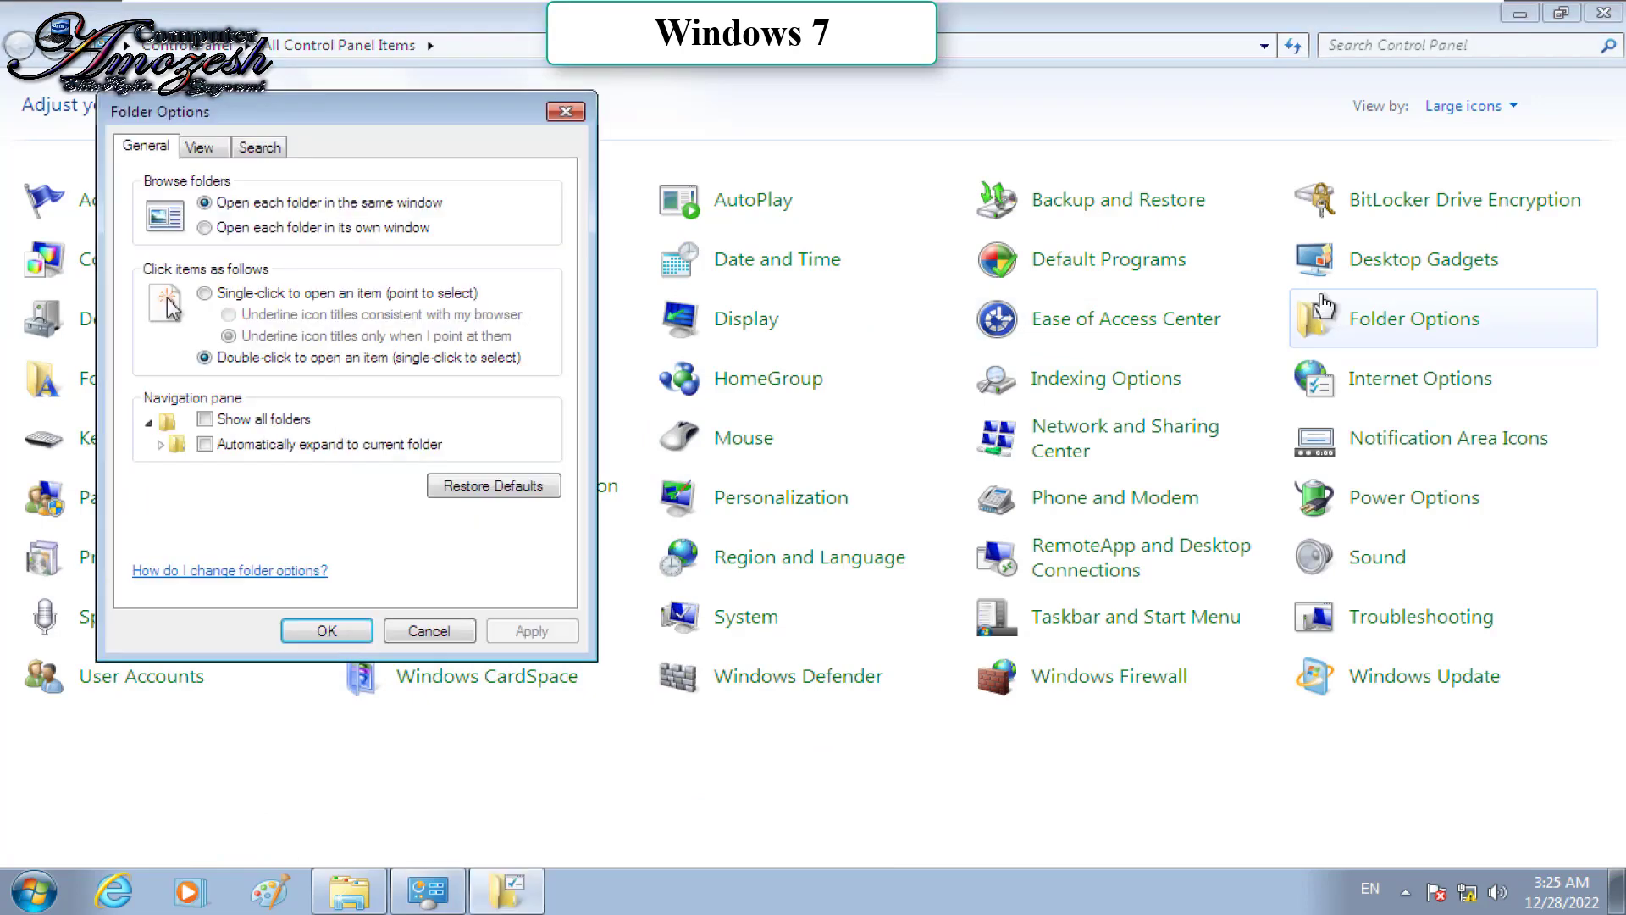
click(200, 149)
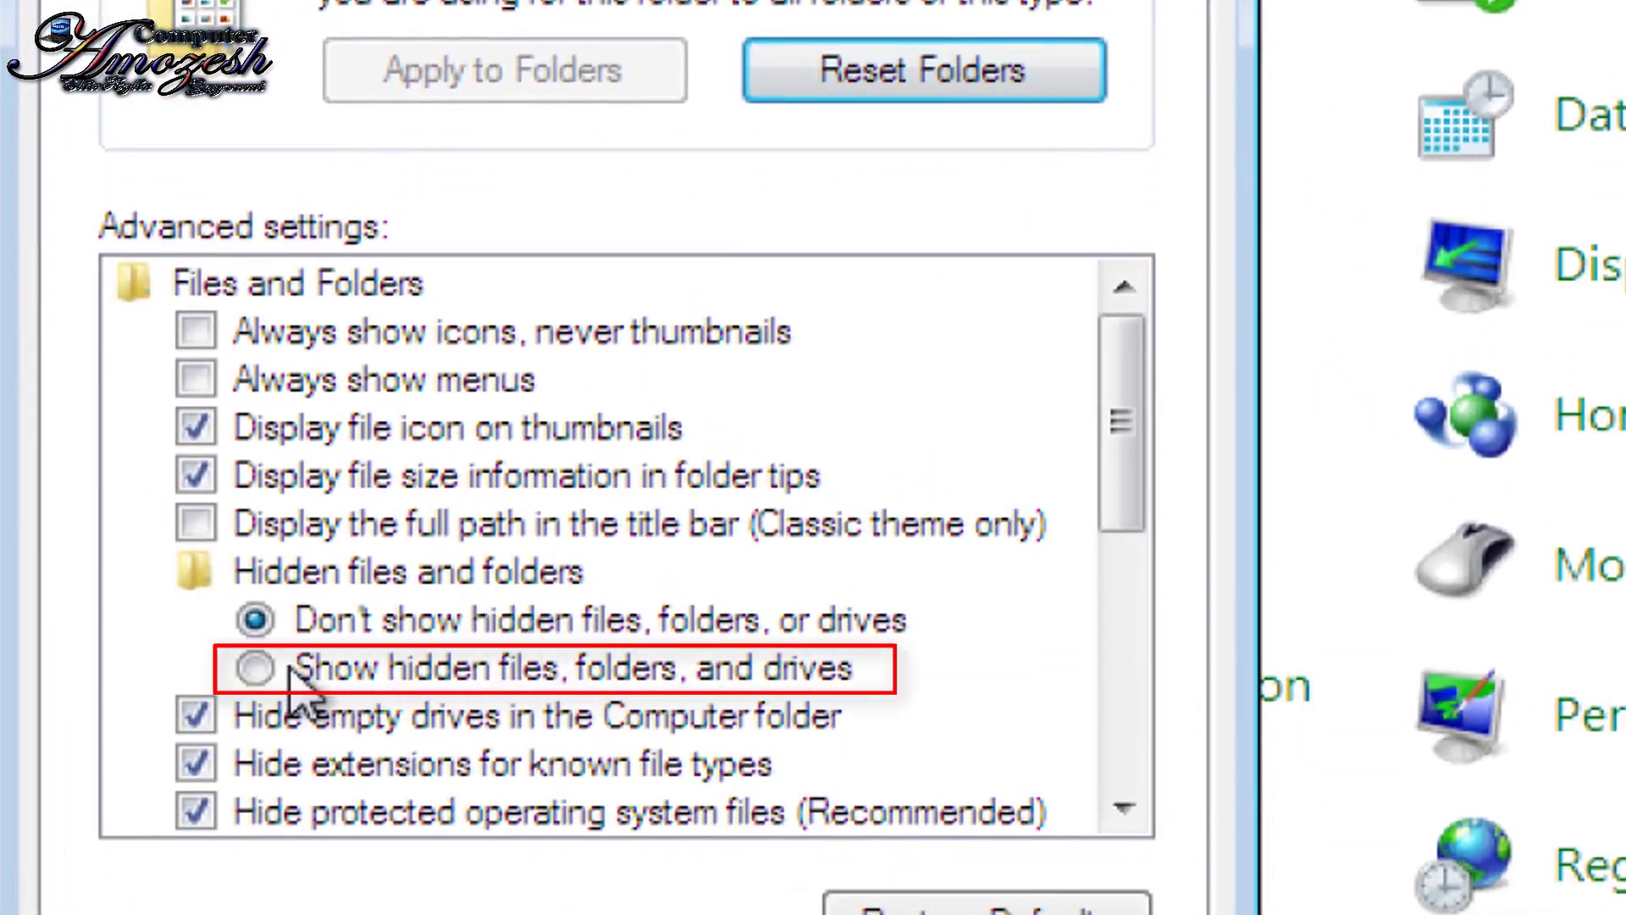
click(287, 669)
click(610, 913)
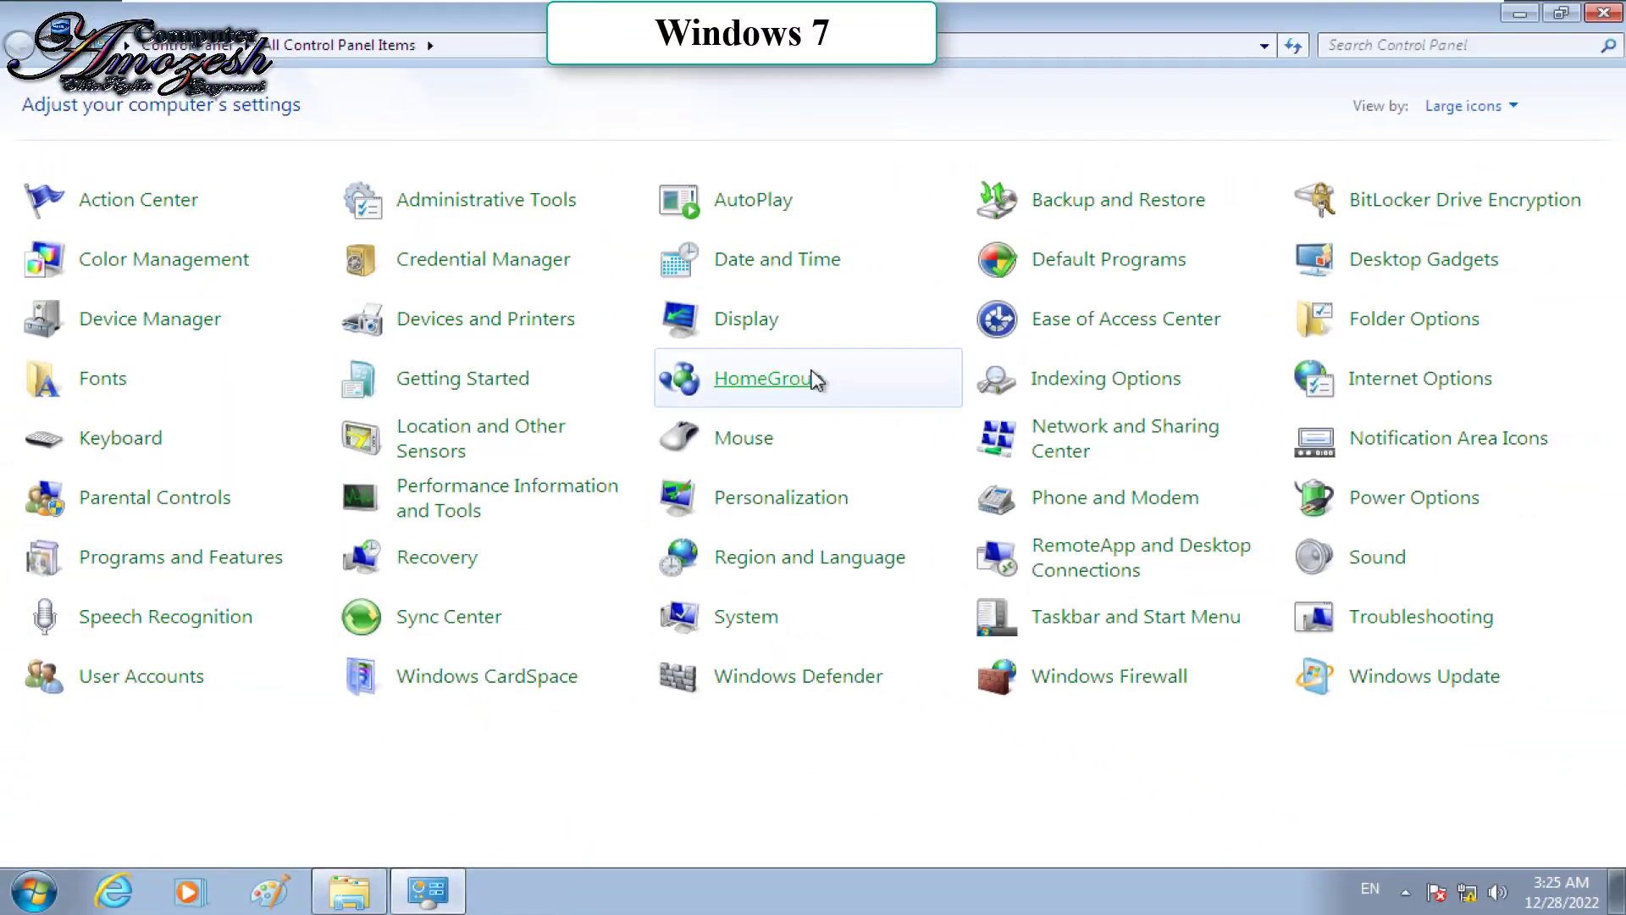
click(1603, 12)
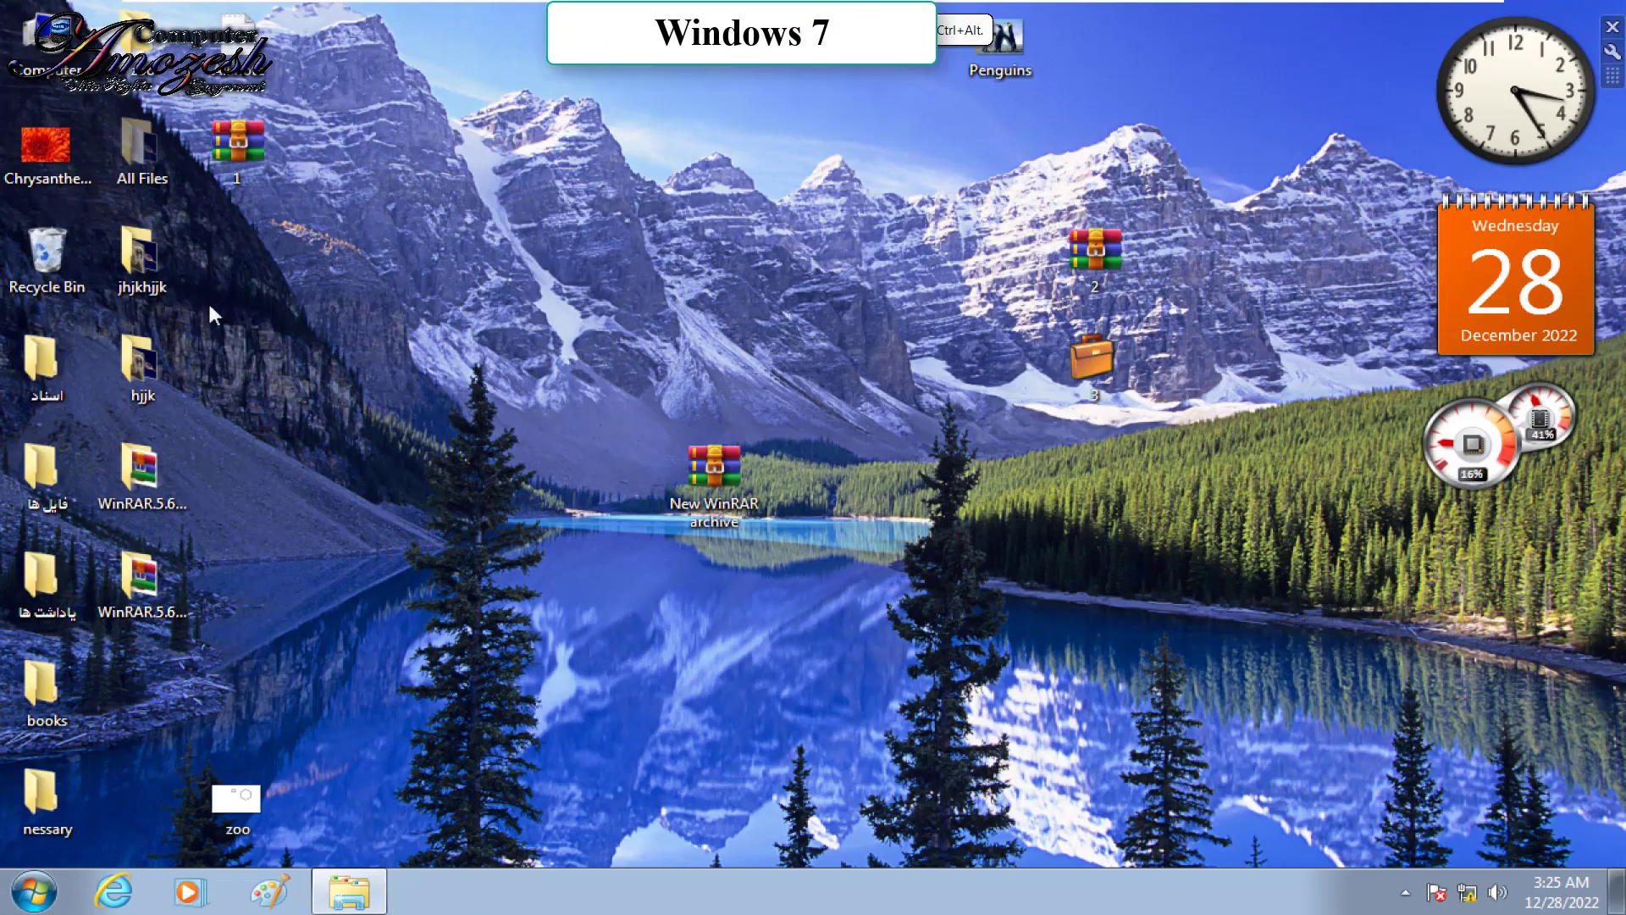
Step: Clear the Hidden attribute on All Files and confirm the attribute change
right_click(176, 144)
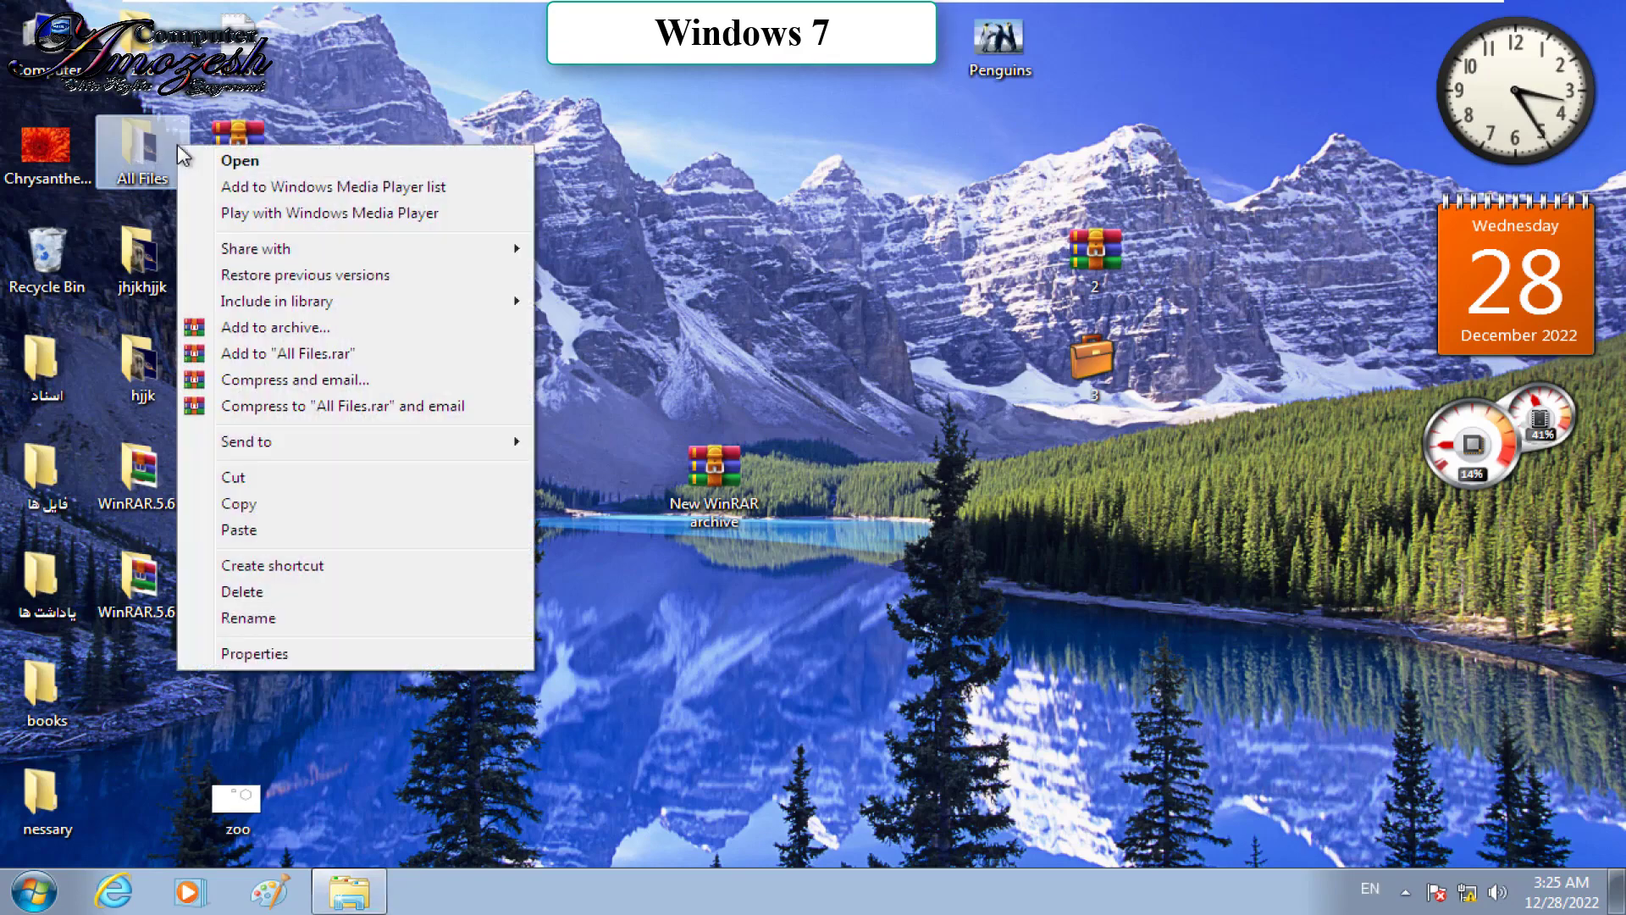
click(261, 657)
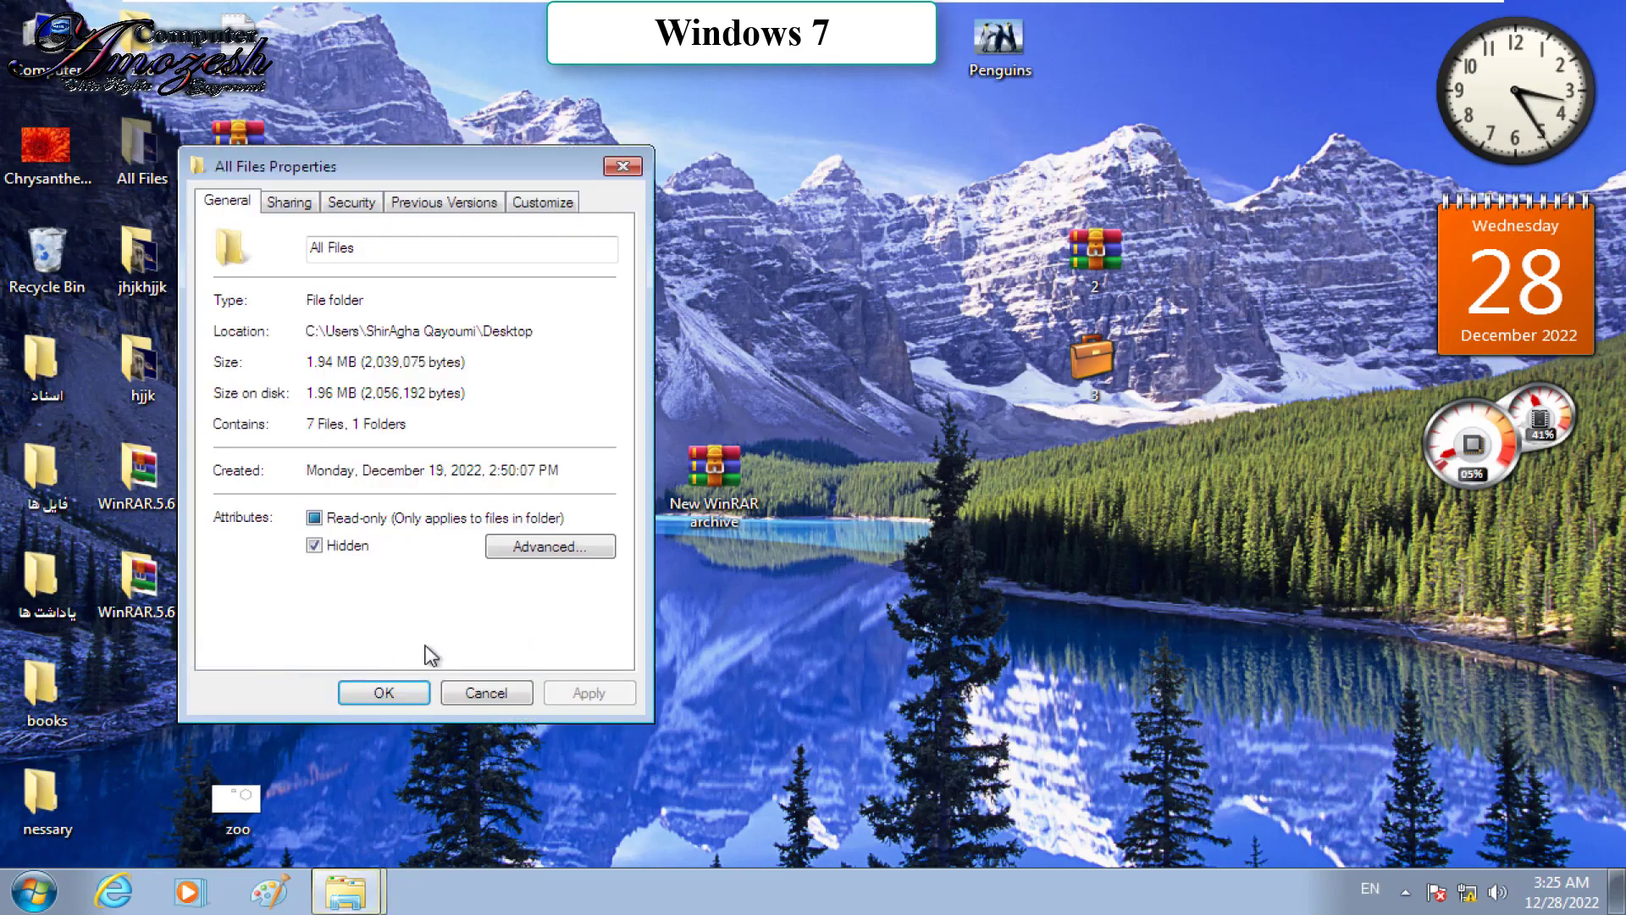
click(348, 549)
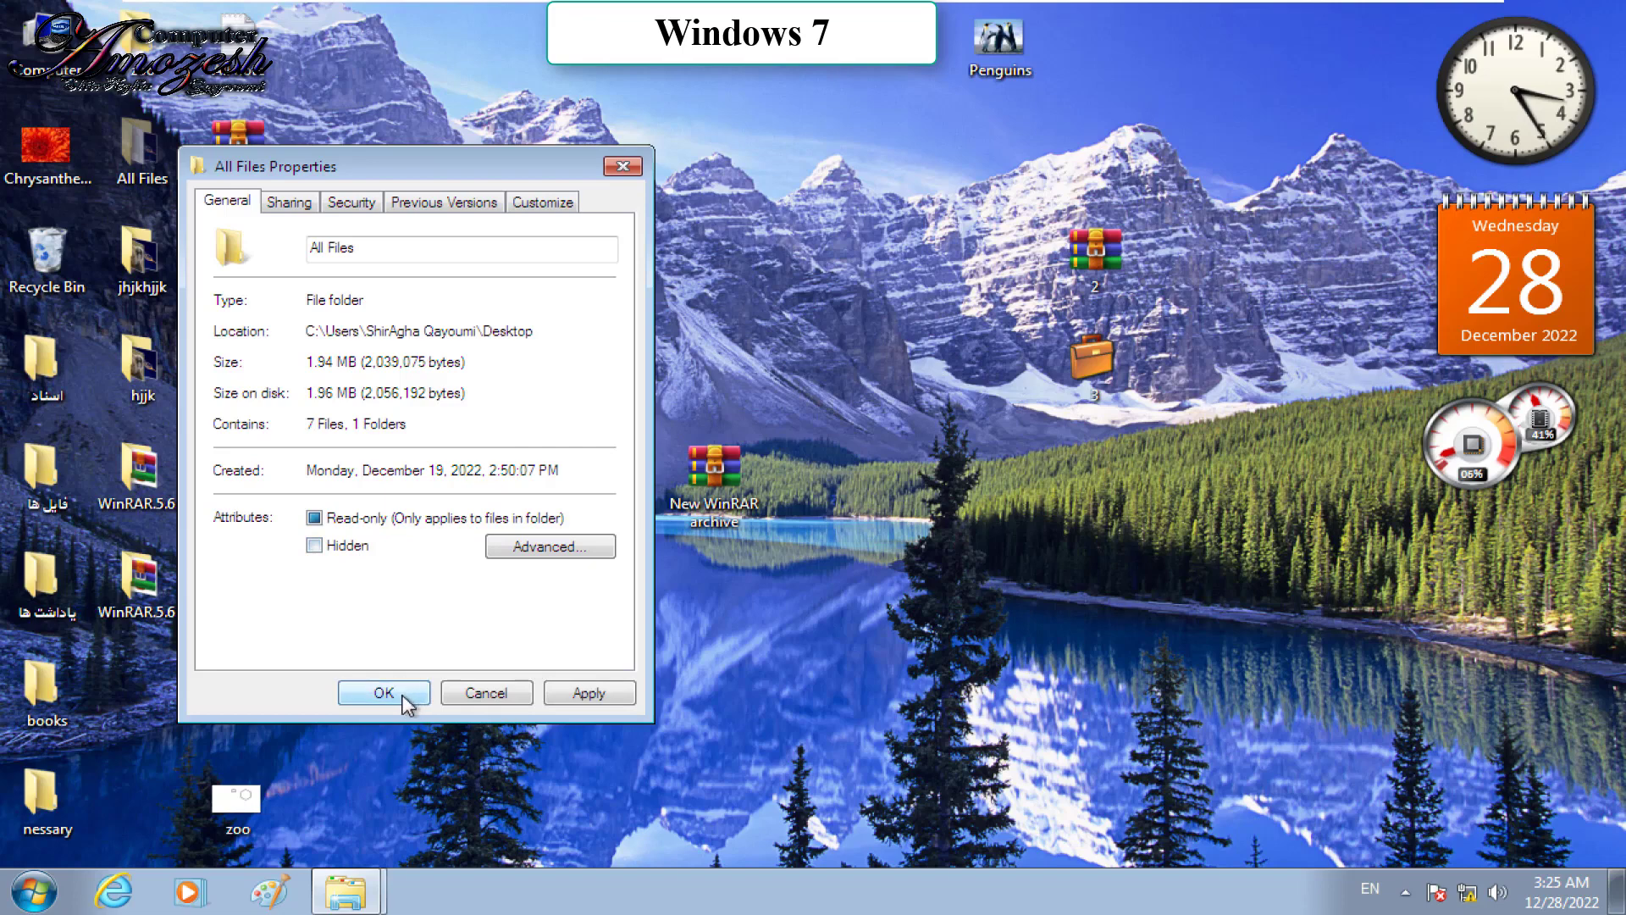
click(403, 697)
click(533, 459)
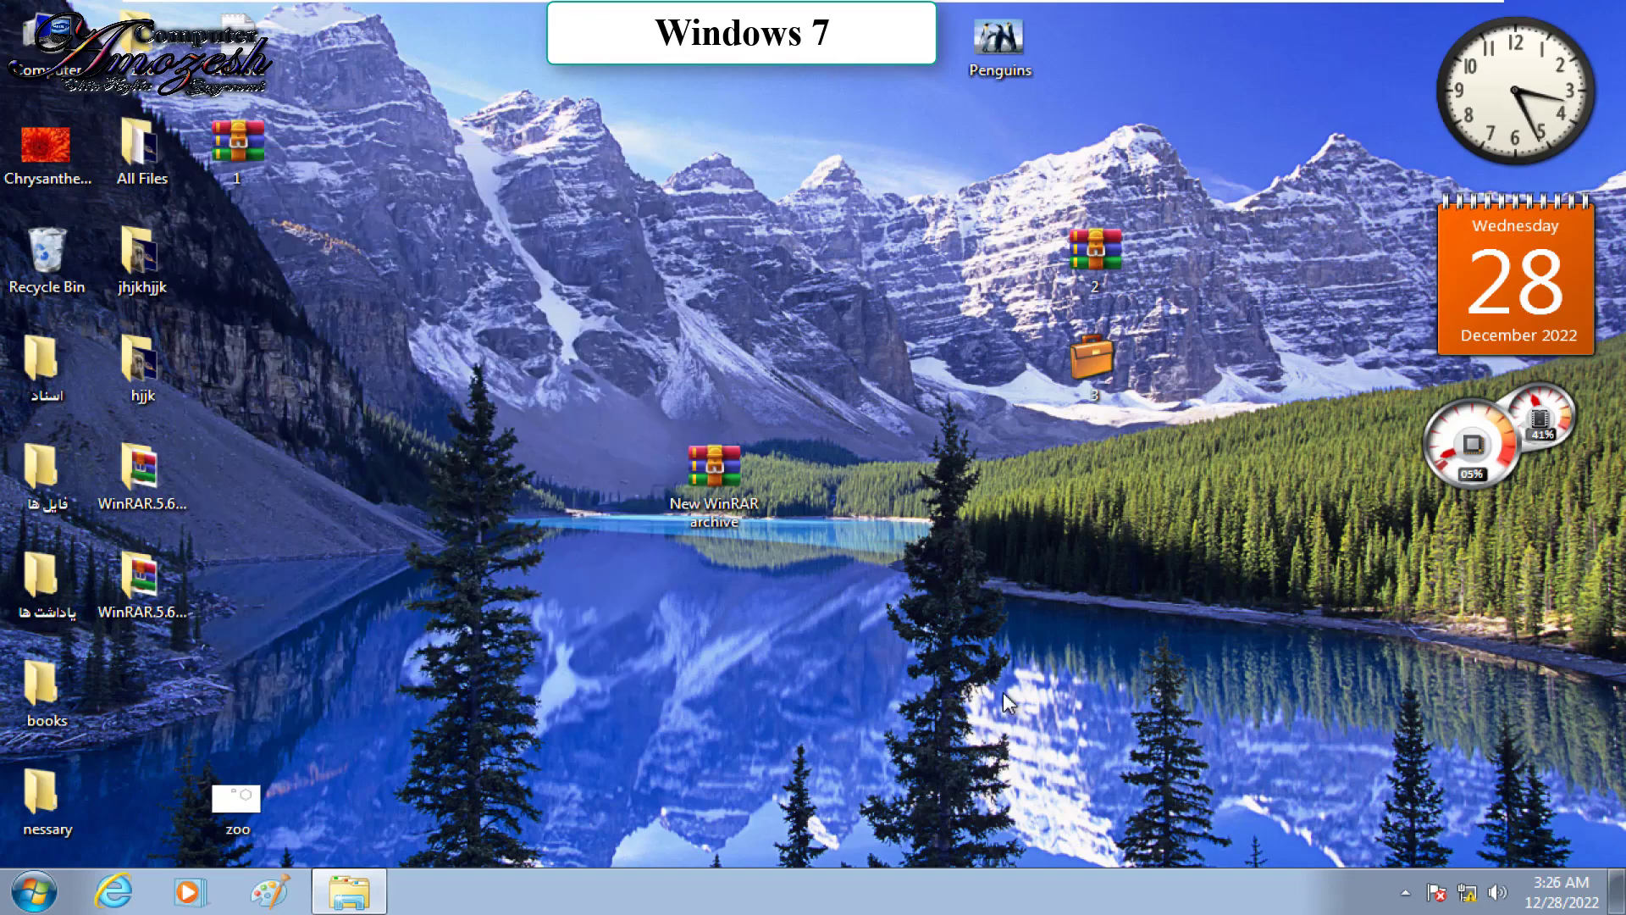
key(super)
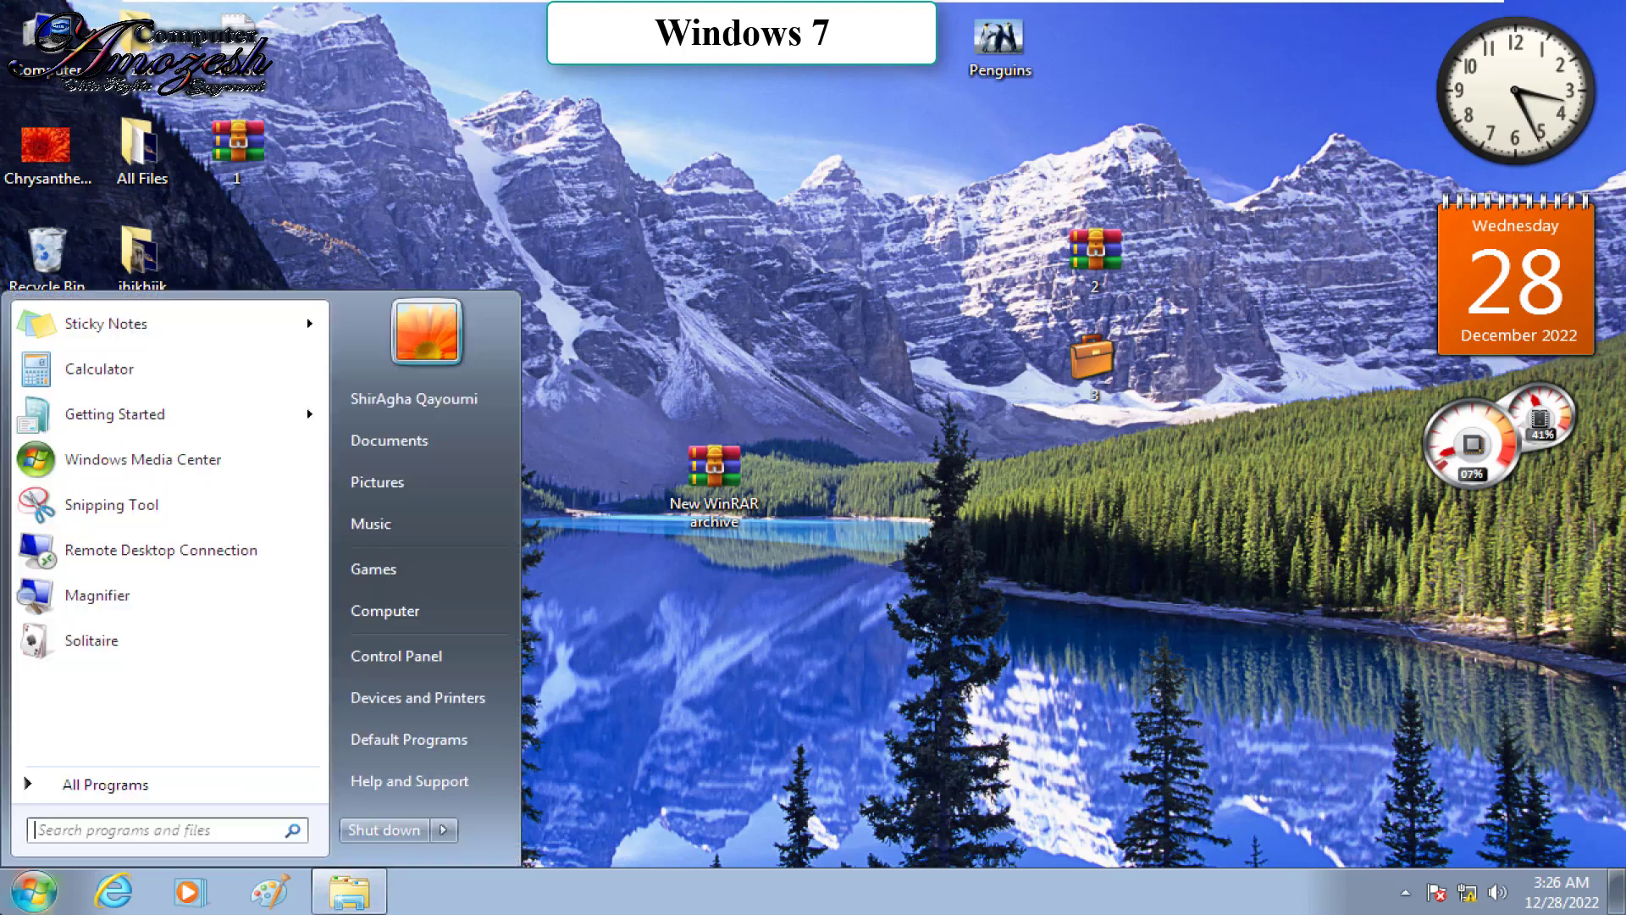
Step: Go to the View tab of Control Panel's Folder Options and its hidden files setting
click(390, 668)
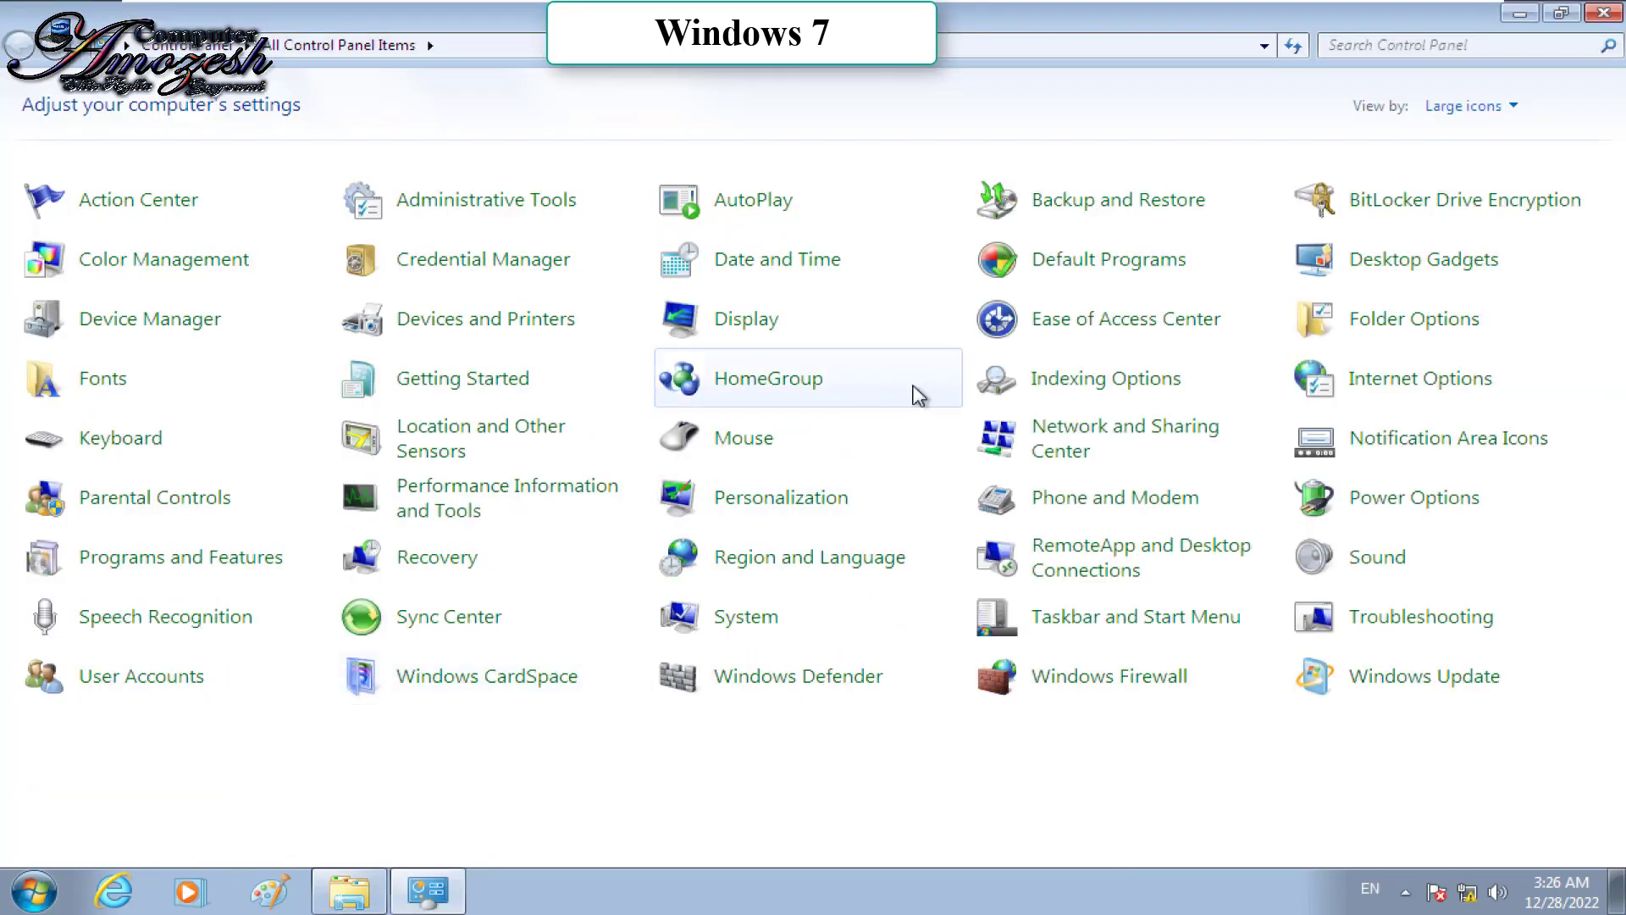
click(1378, 312)
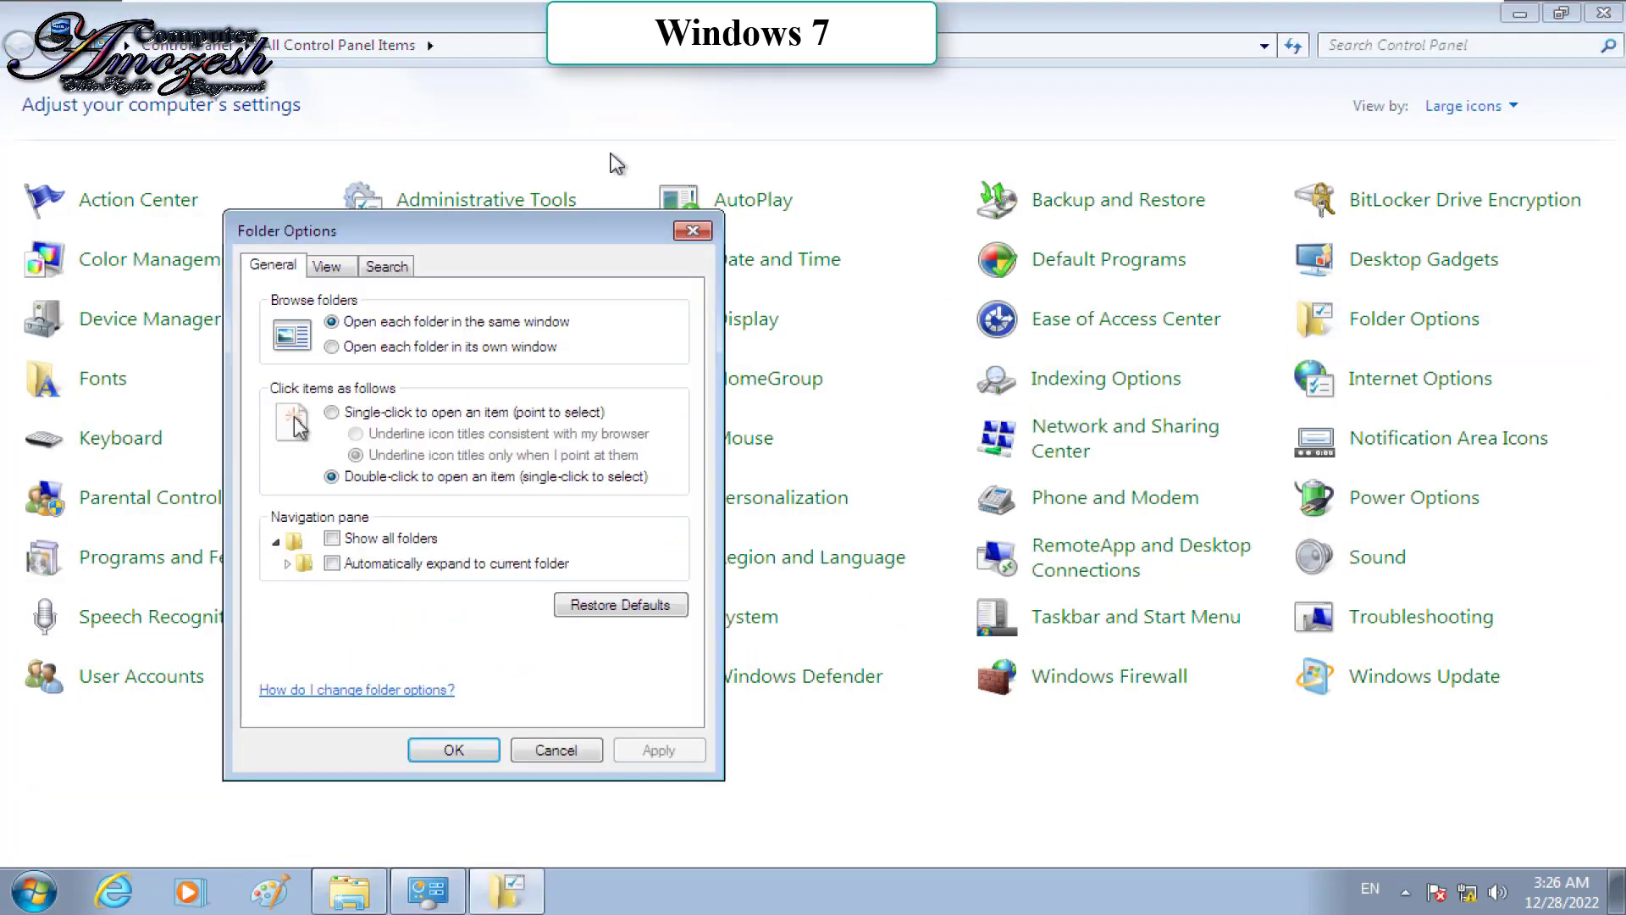
click(327, 267)
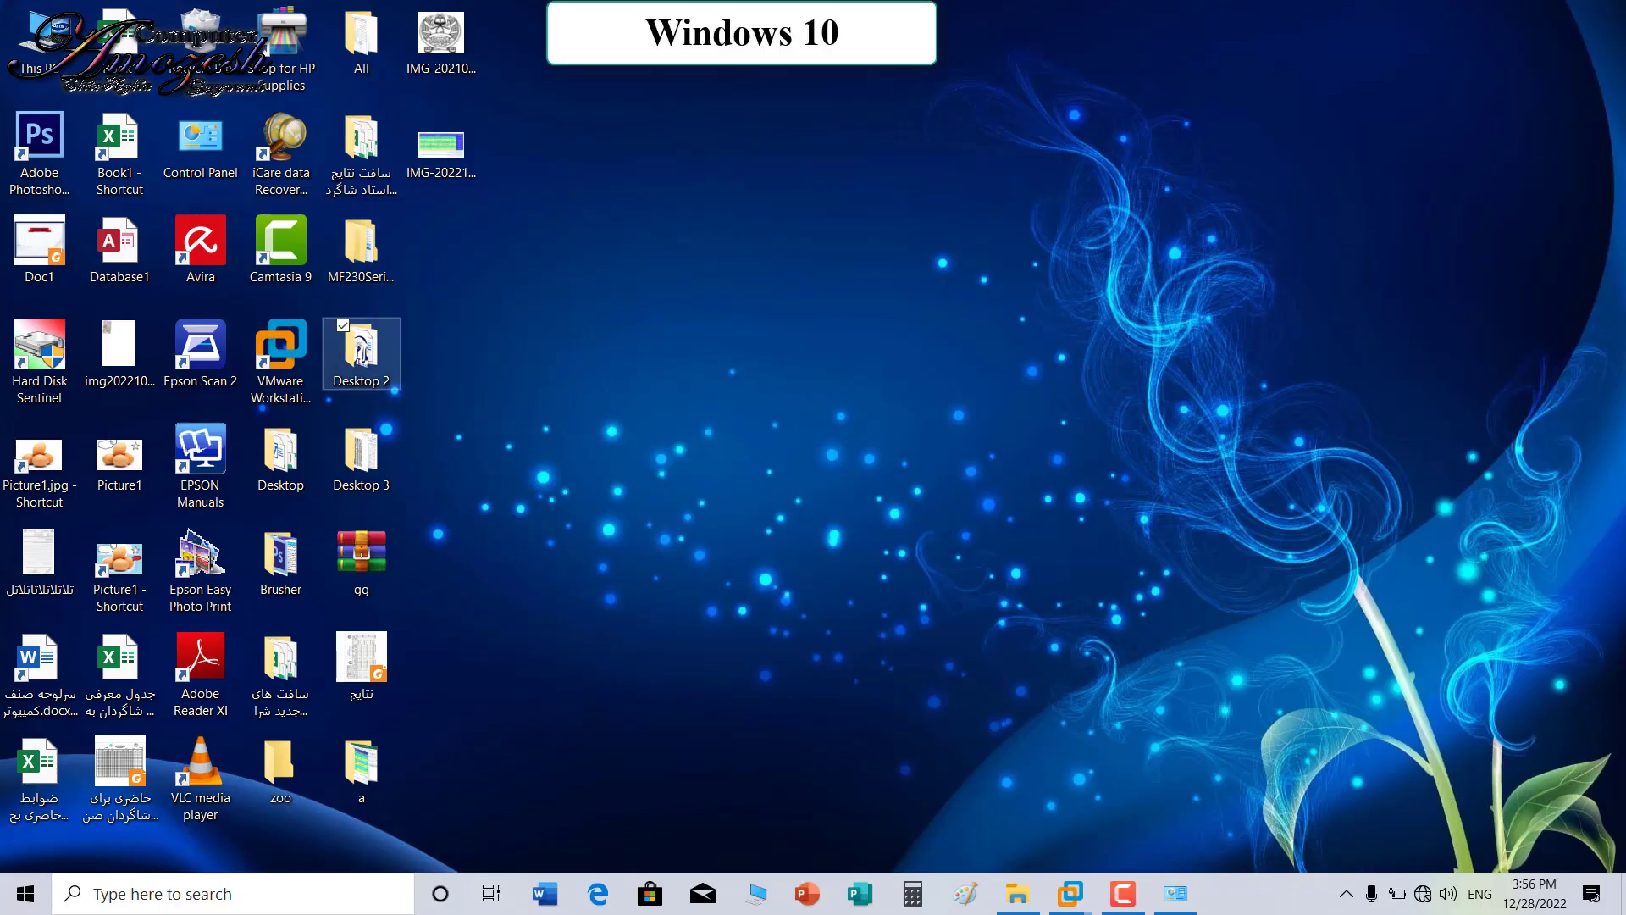
right_click(373, 352)
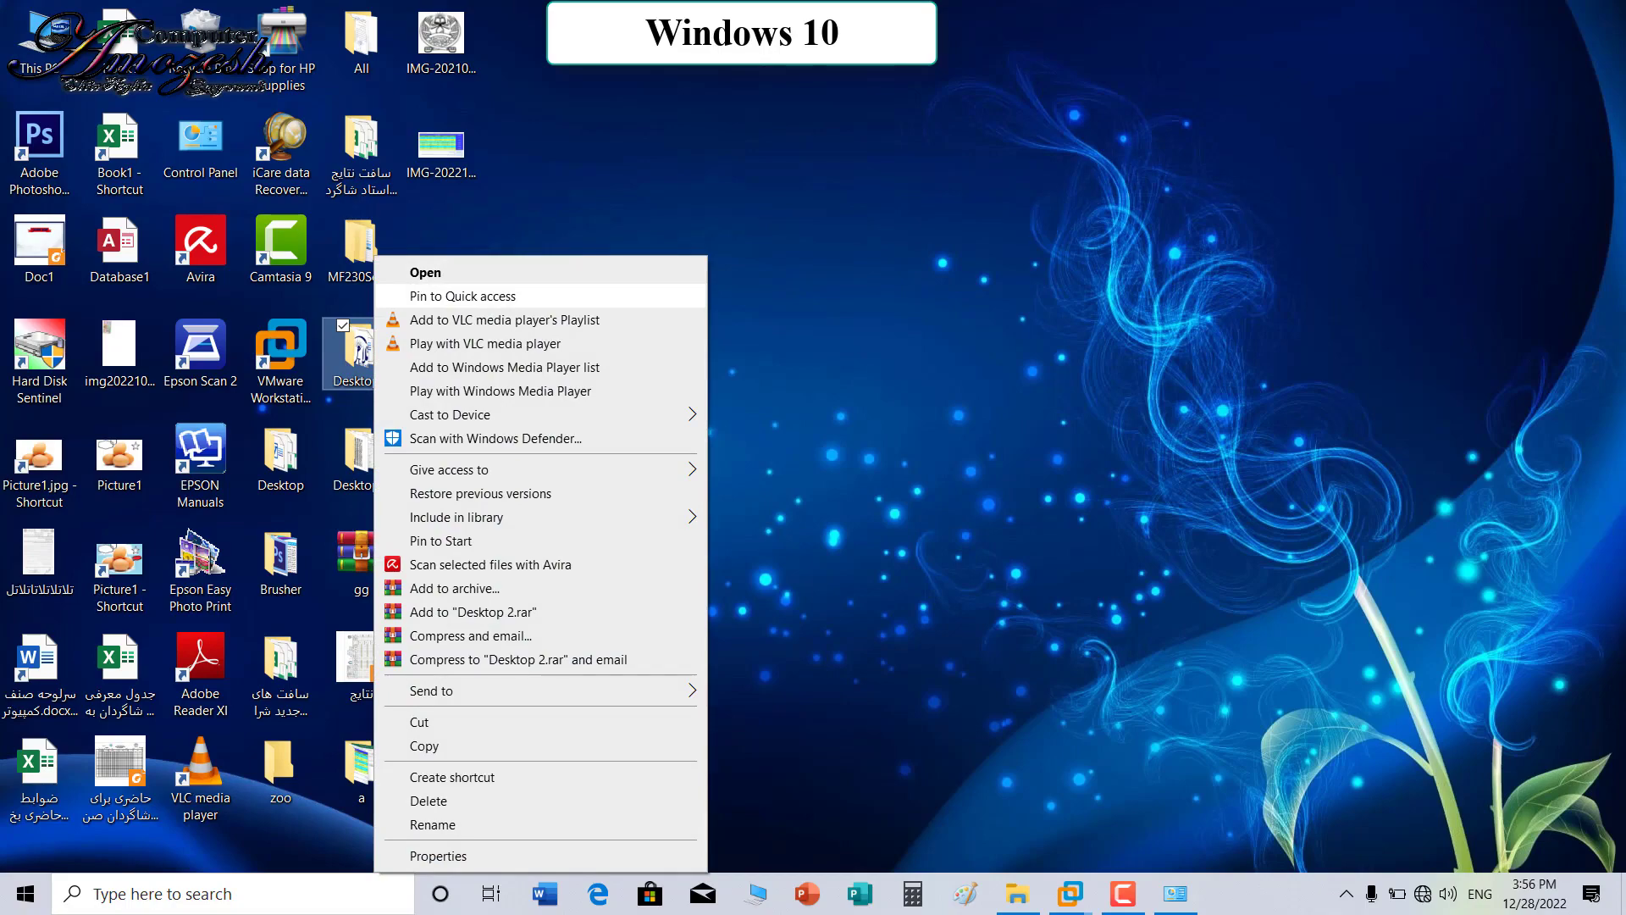
key(Escape)
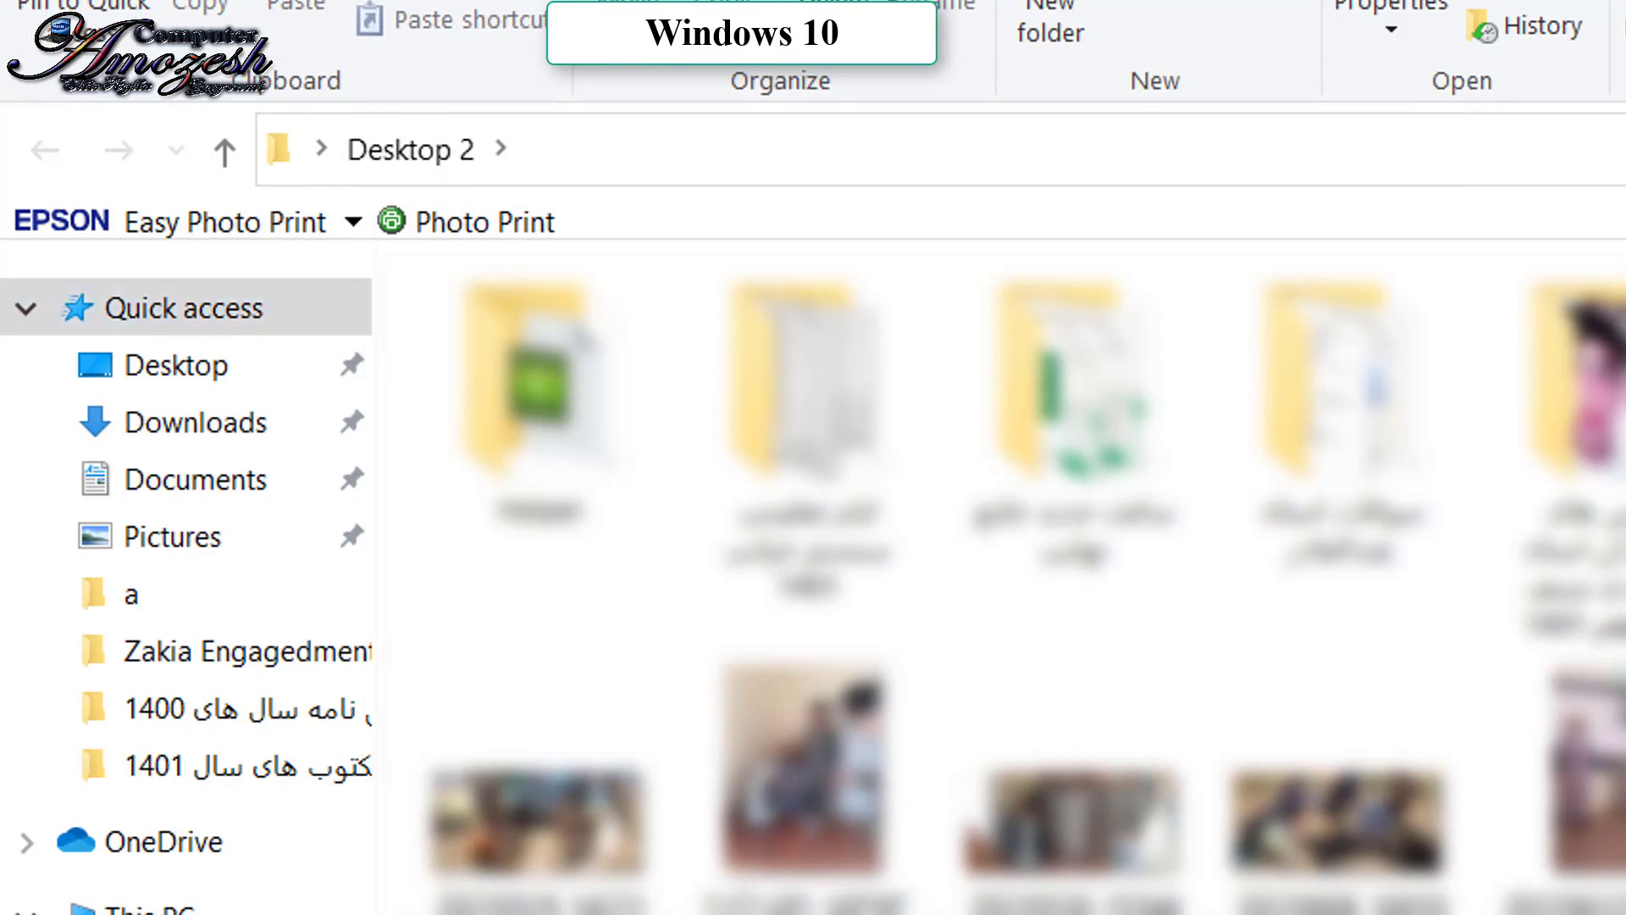
drag(246, 708, 246, 764)
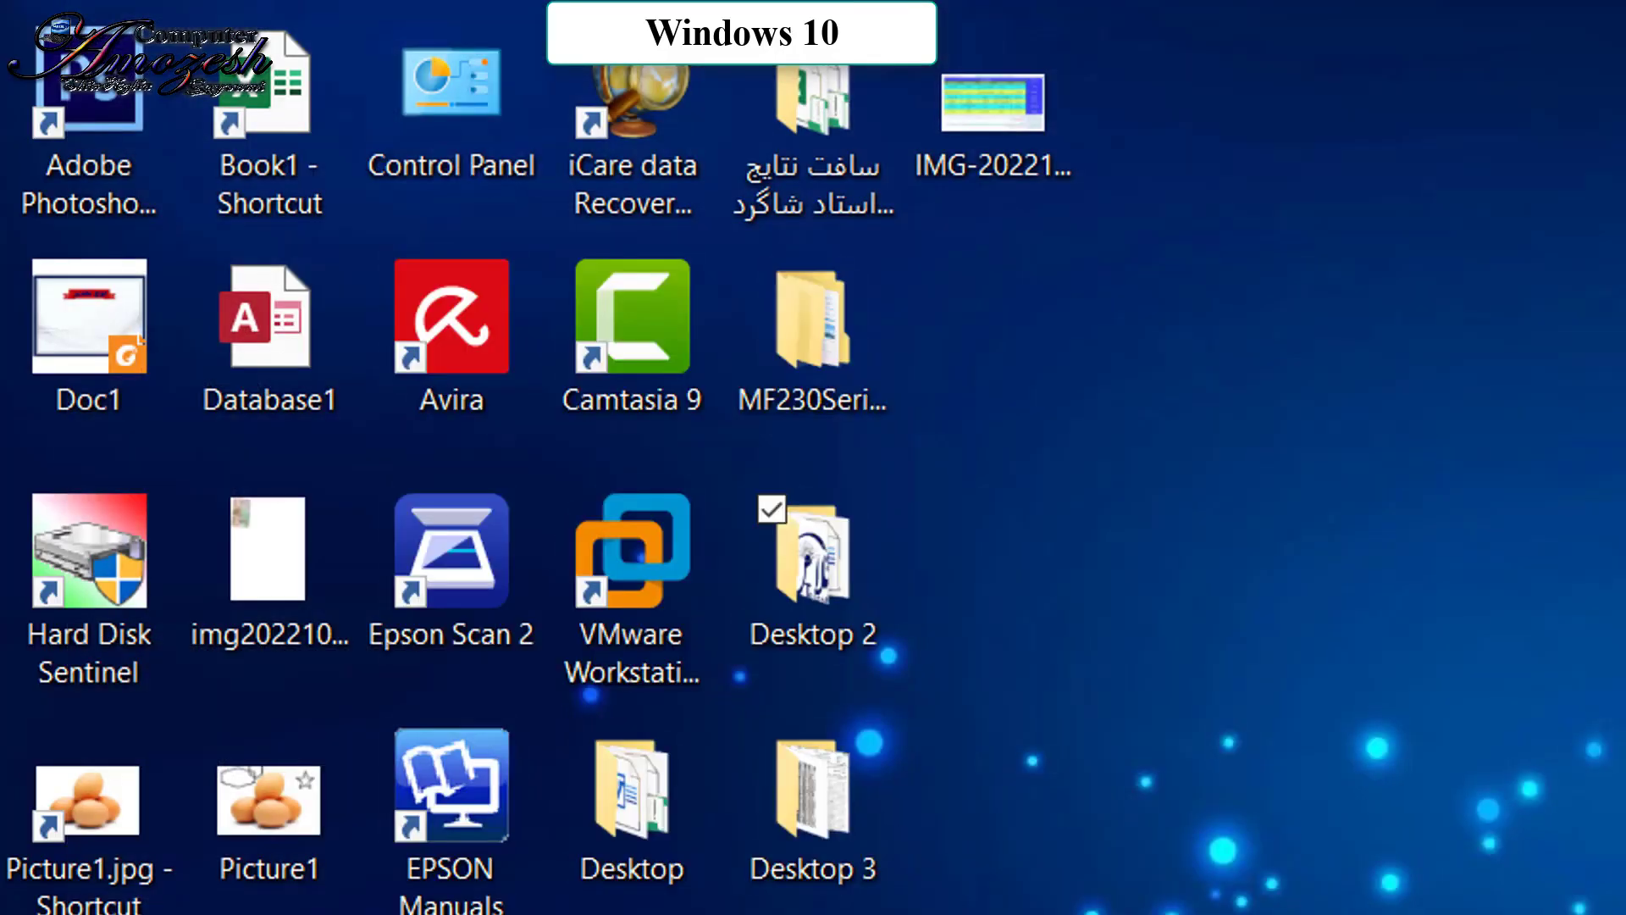
Step: Pin Desktop 2 to Quick access and open Desktop 3 to check the Quick access list
right_click(826, 576)
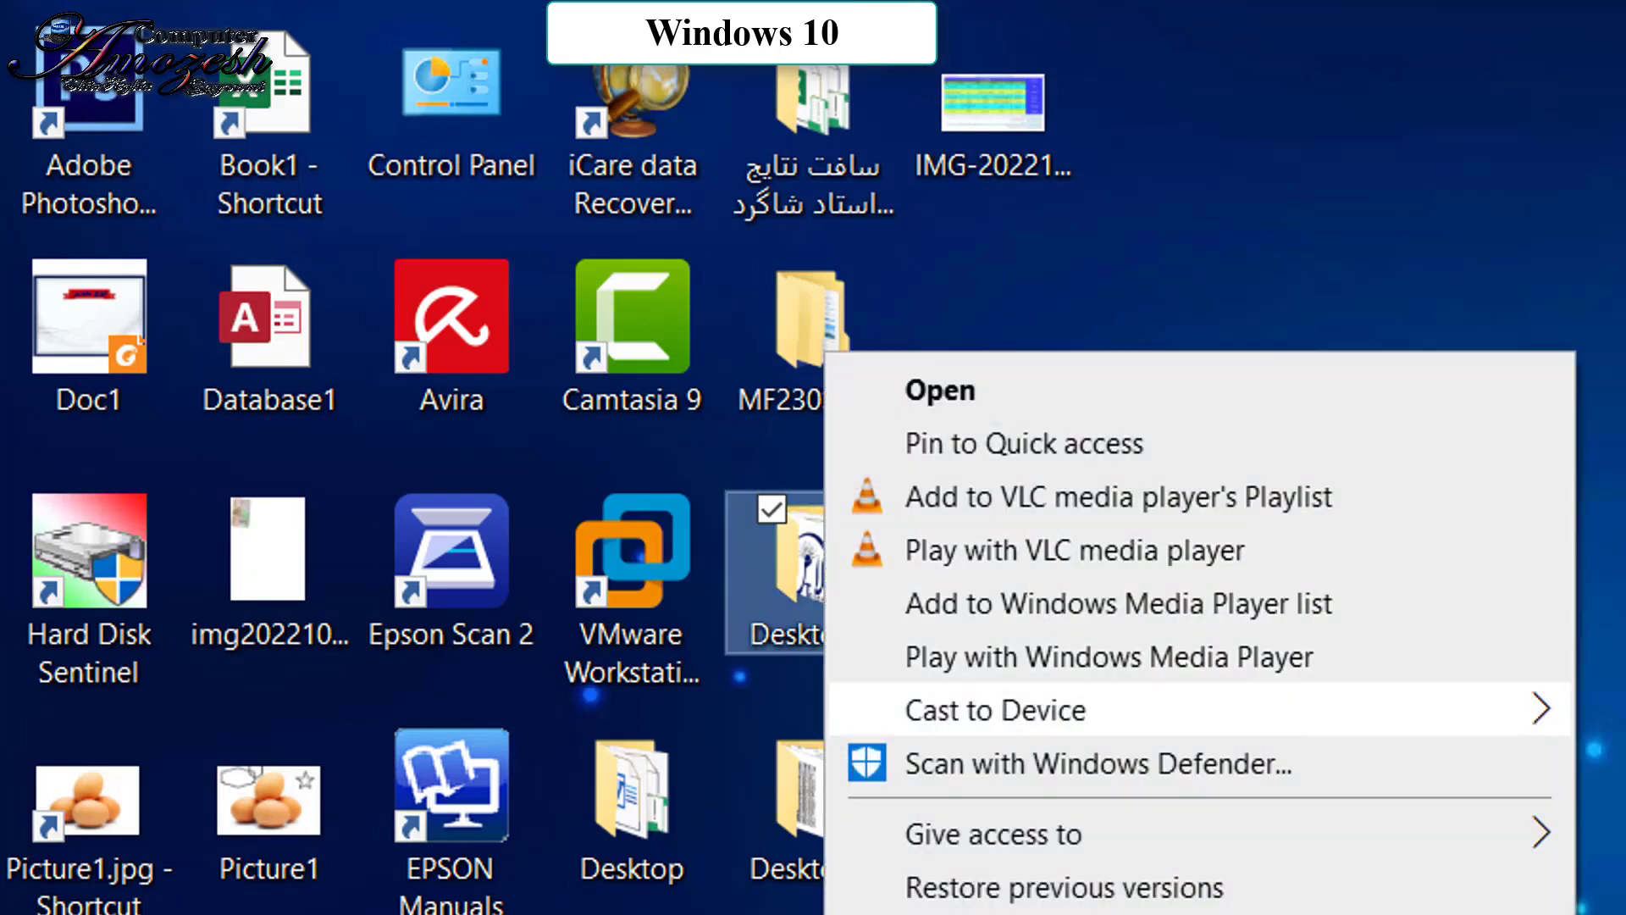
click(1024, 443)
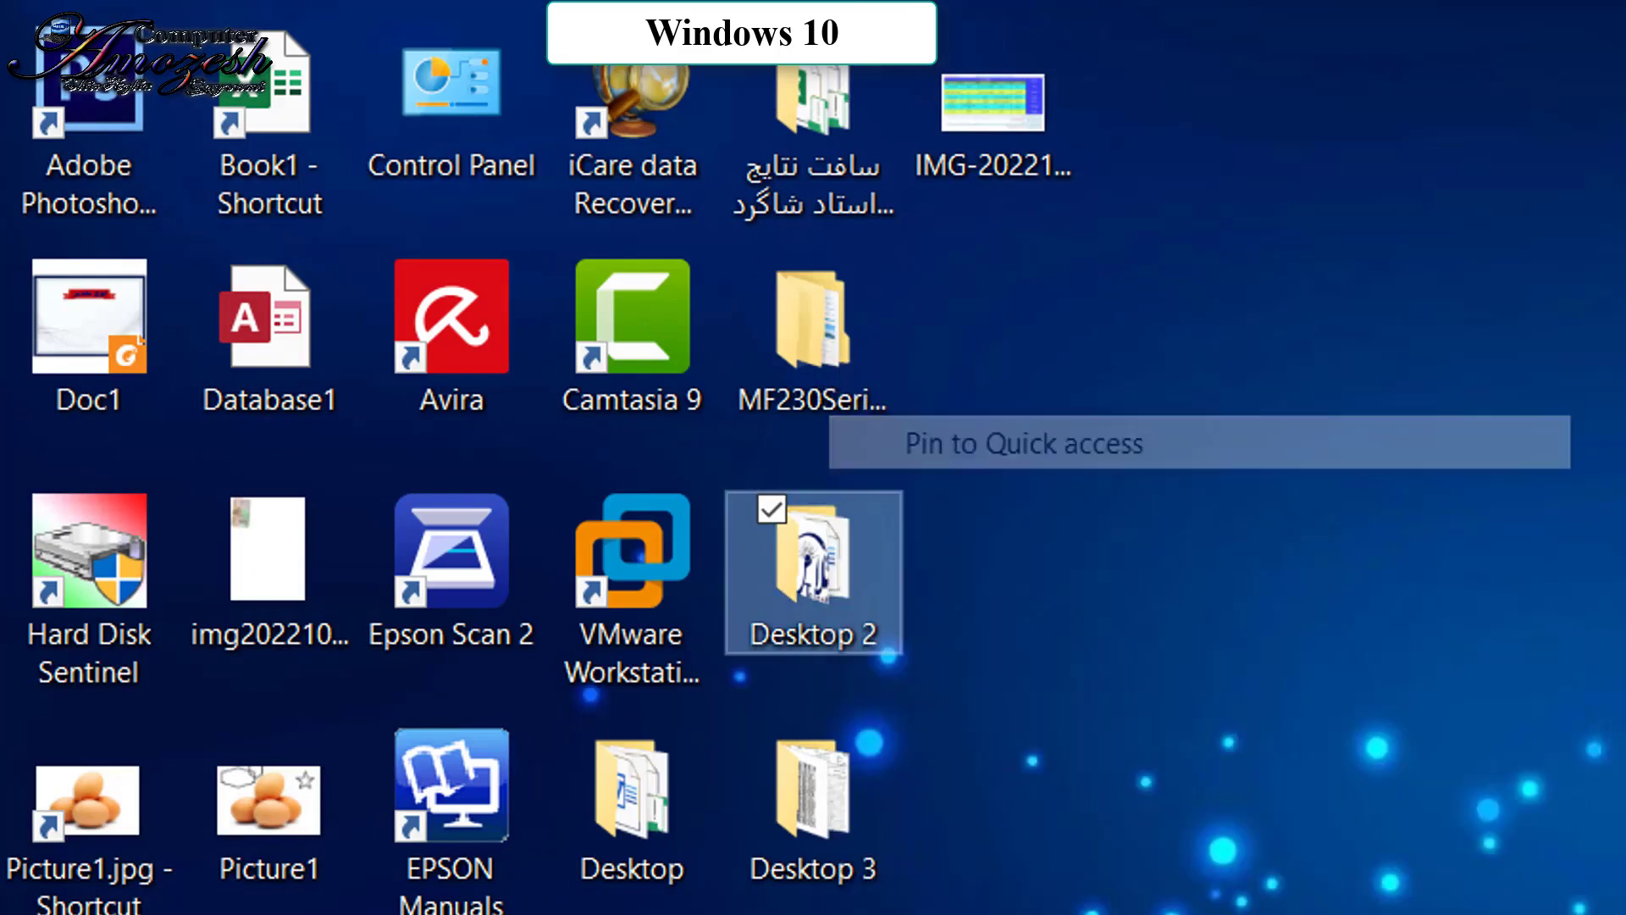
double_click(813, 804)
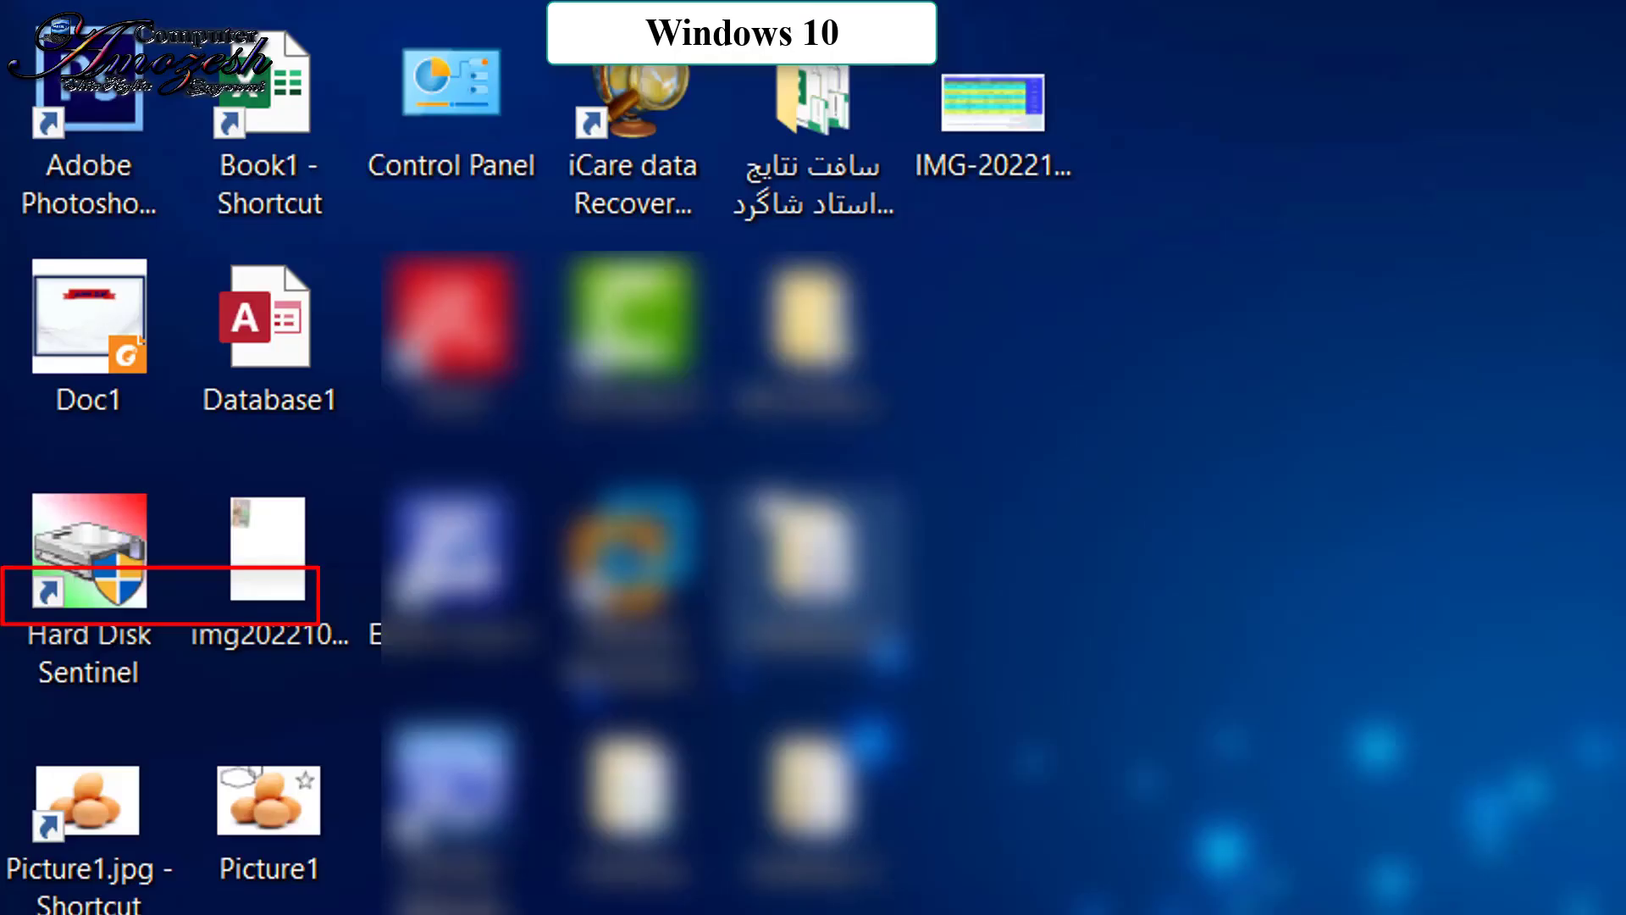
right_click(847, 593)
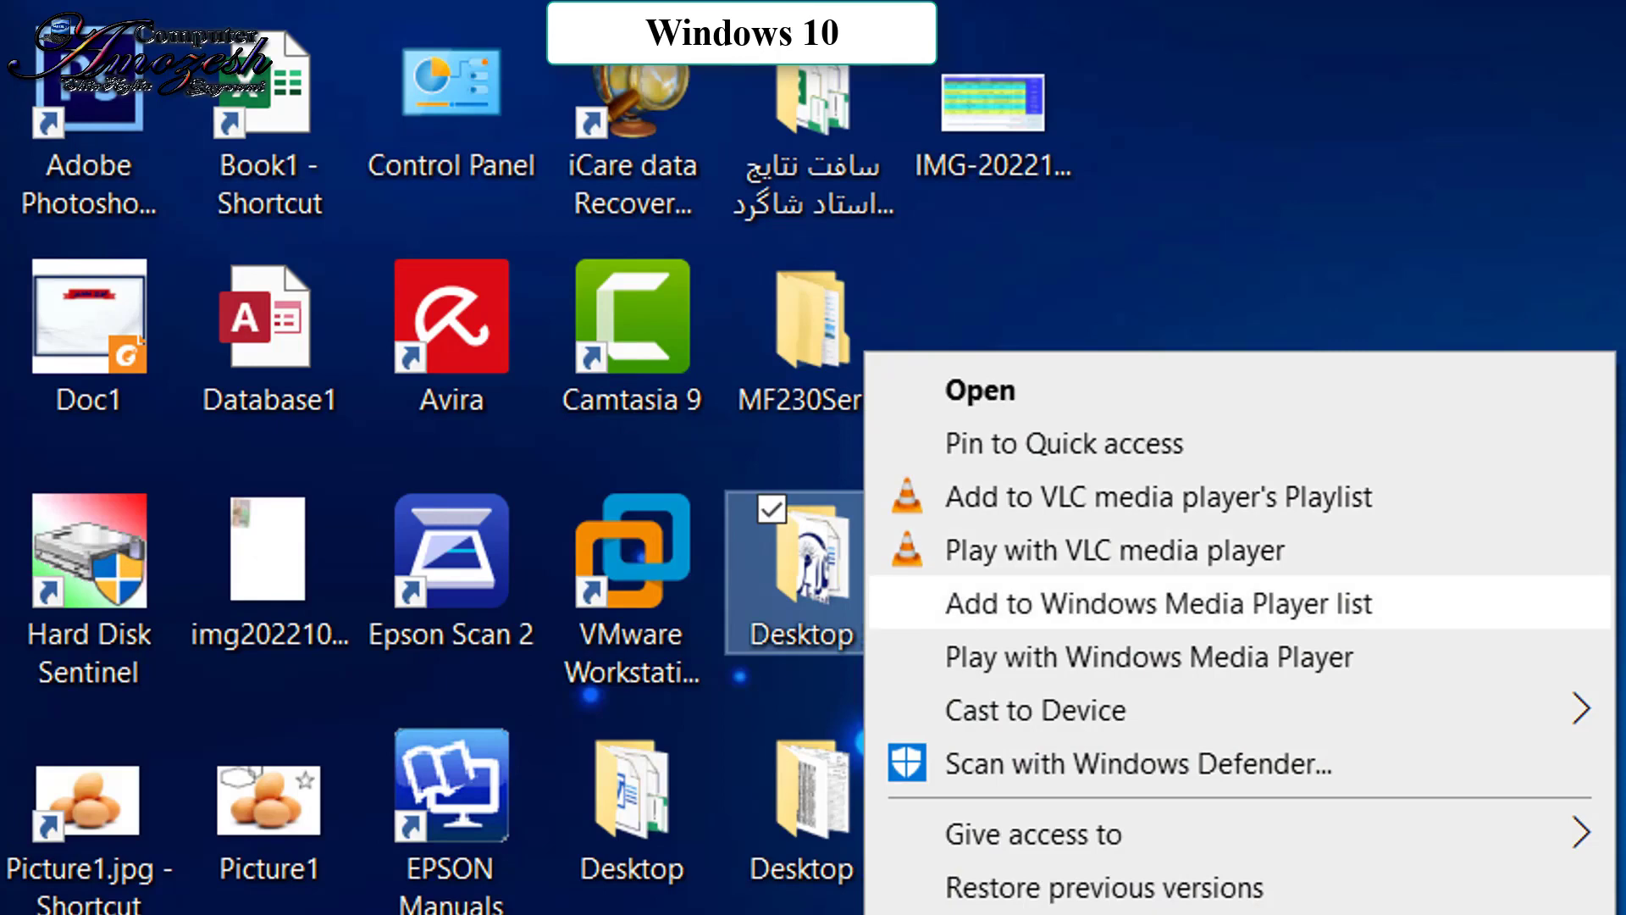
mouse_move(1034, 833)
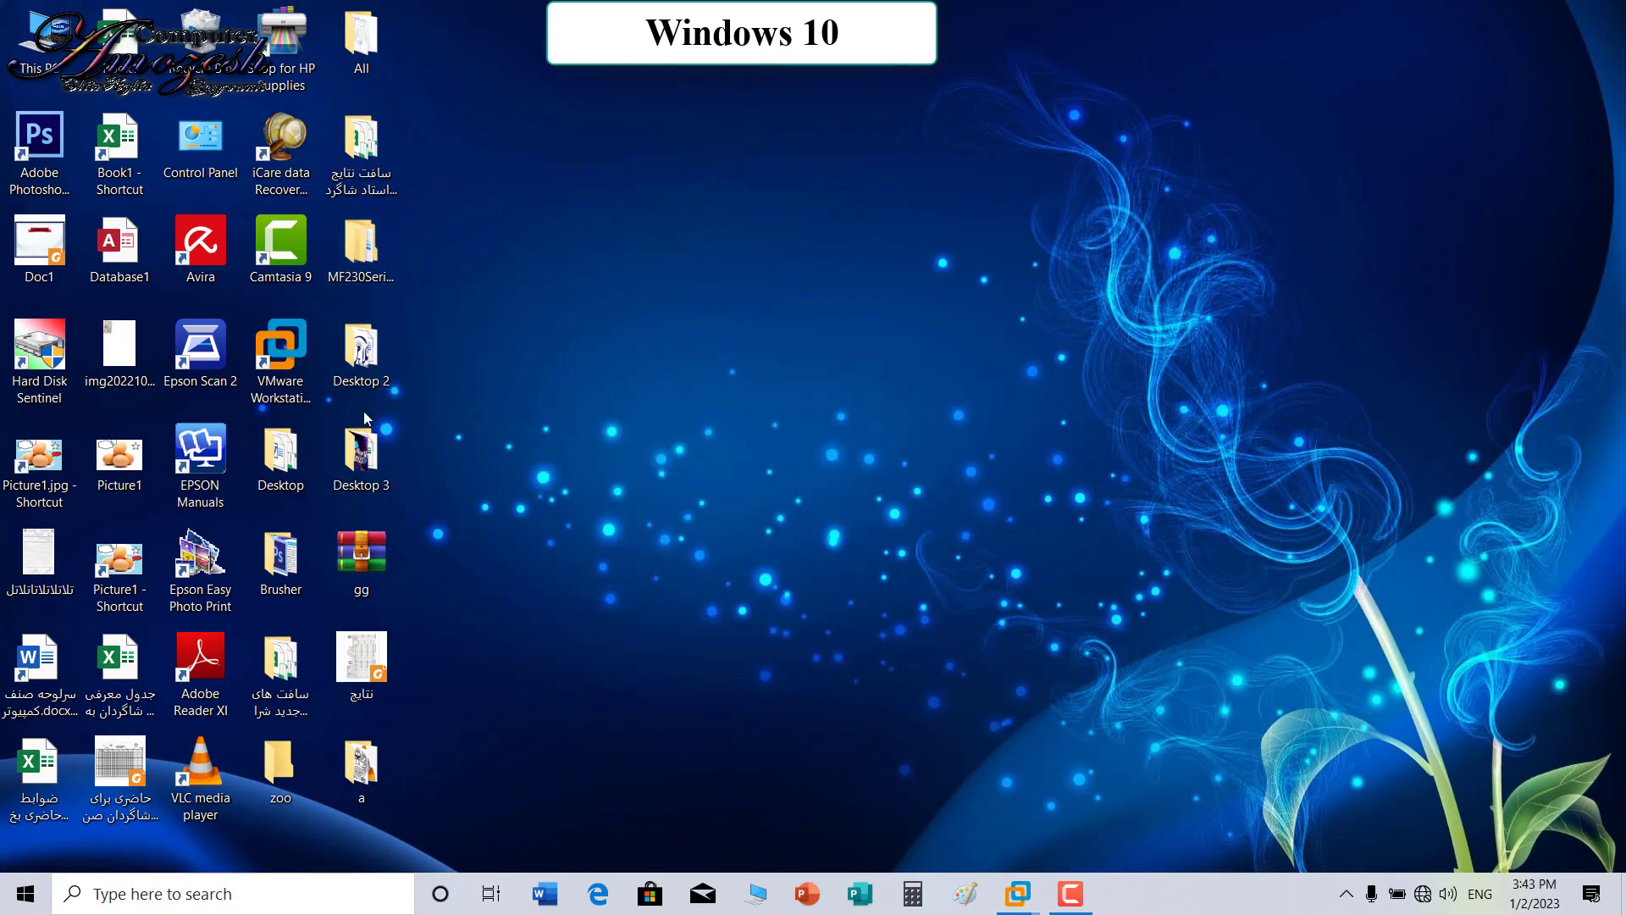
Step: Dismiss the Desktop 3 folder's context menu and deselect it
right_click(368, 449)
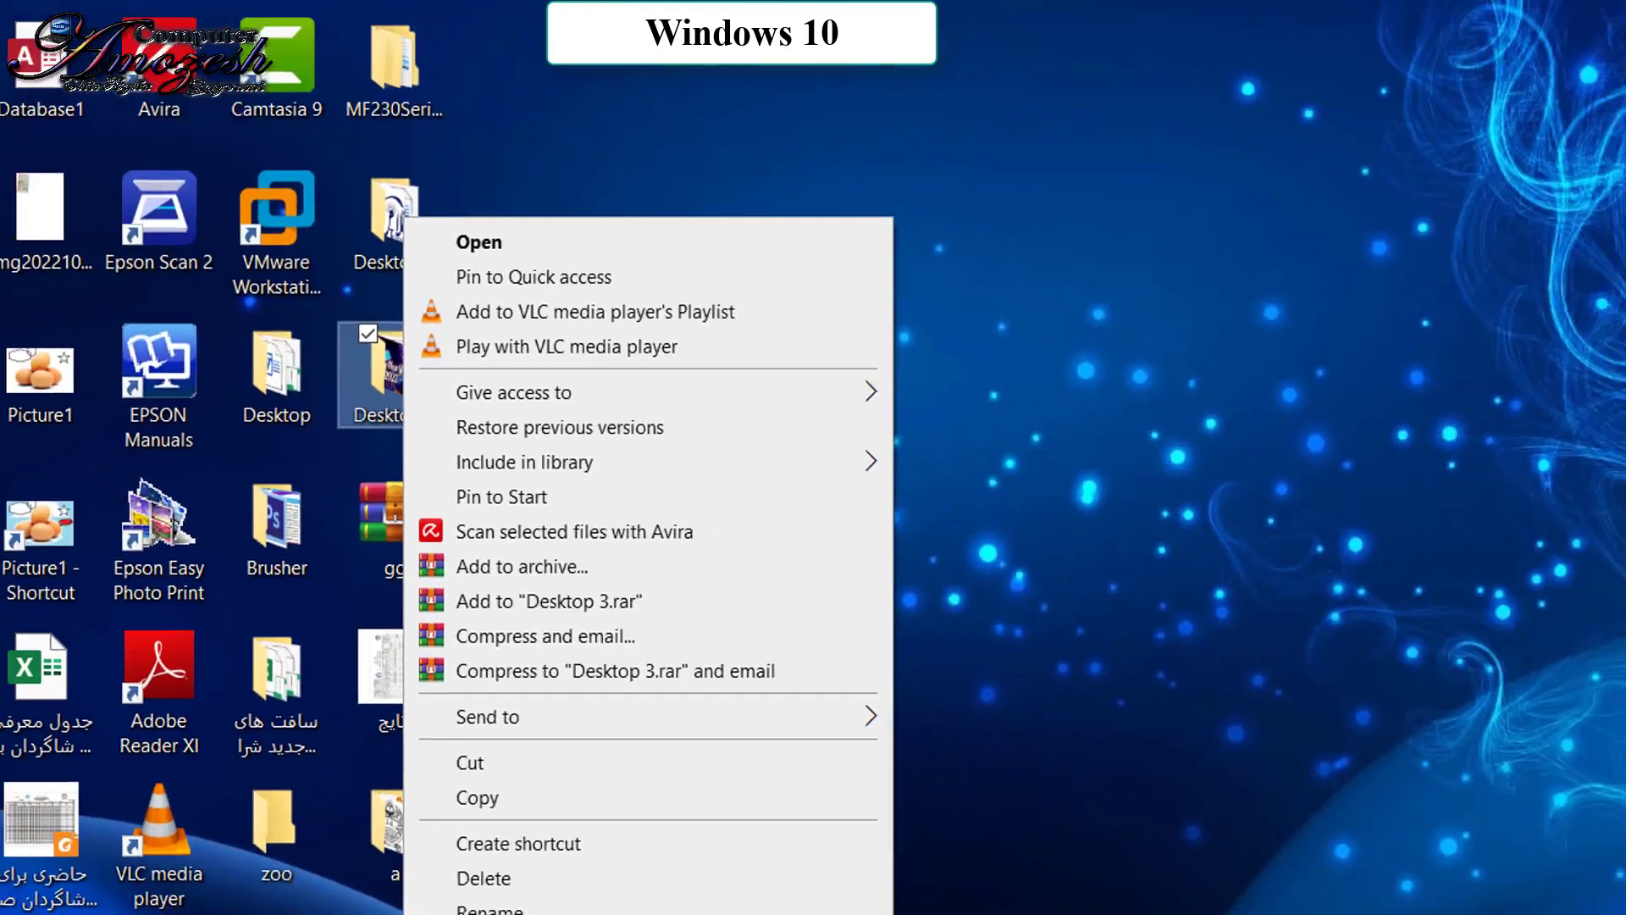
key(Escape)
click(725, 342)
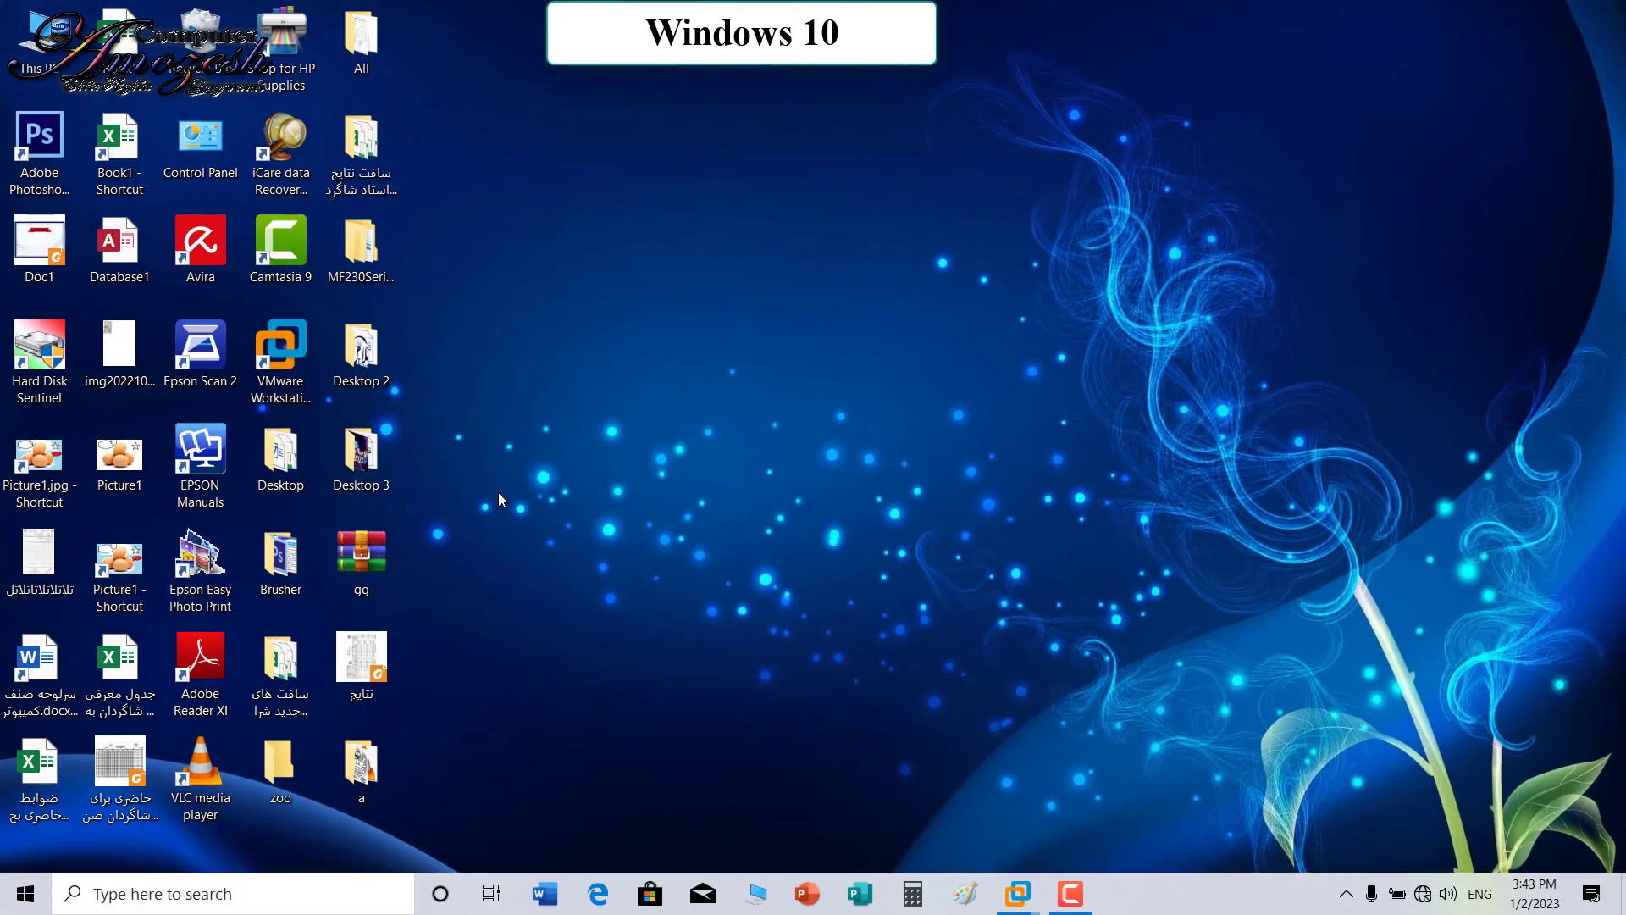
Step: Pin Brusher to Start and confirm its new tile opens the folder
right_click(269, 559)
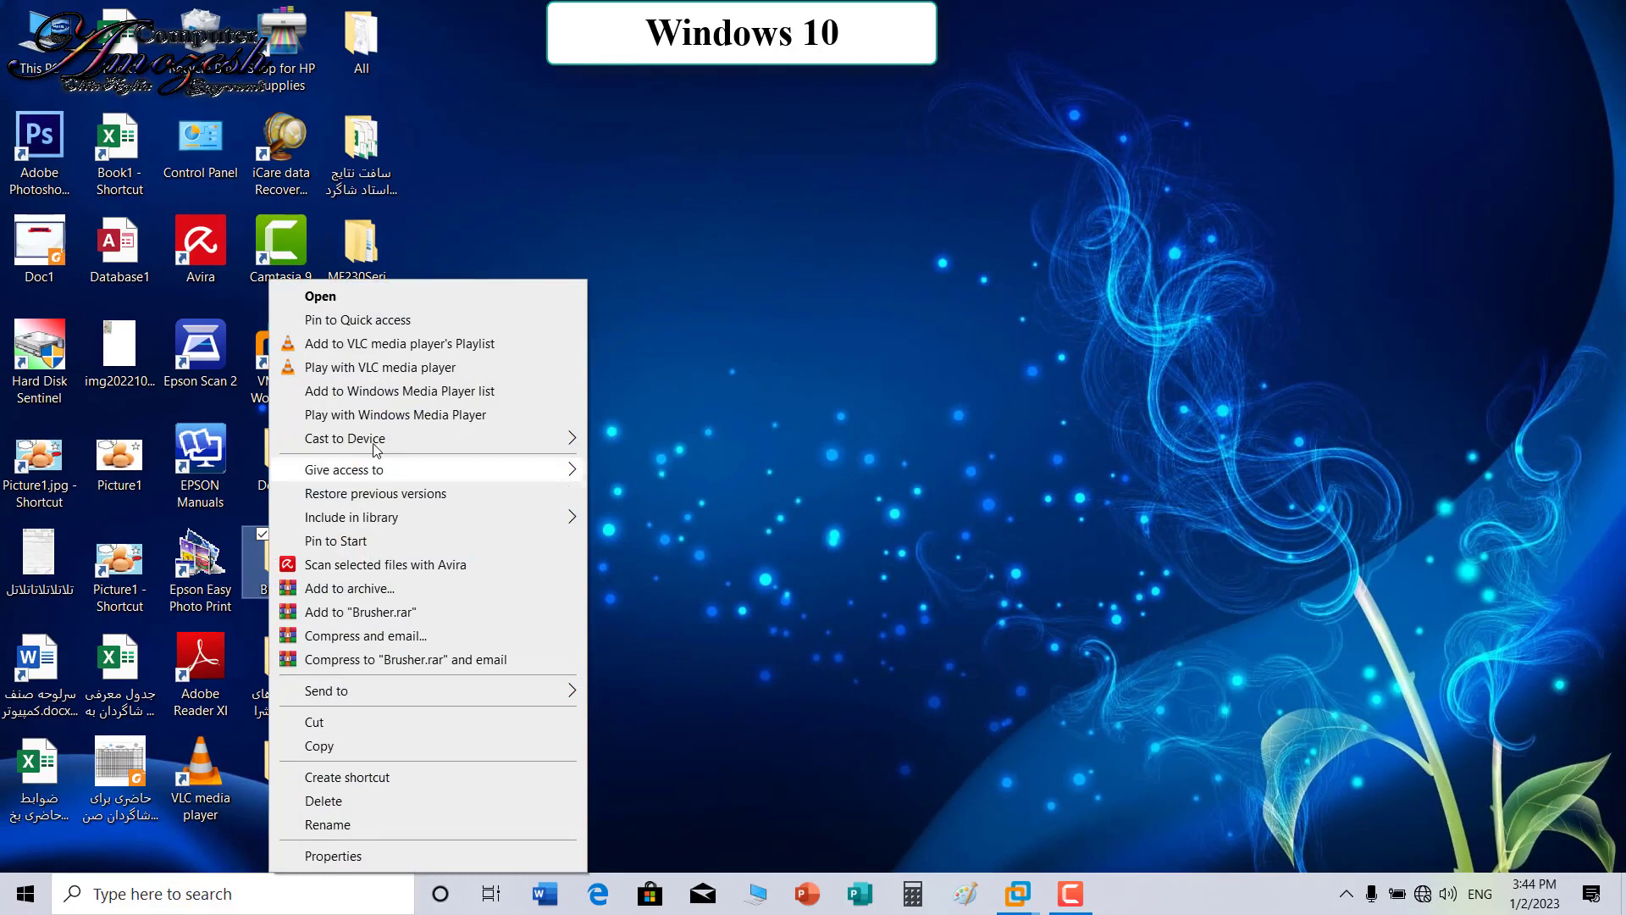
click(362, 540)
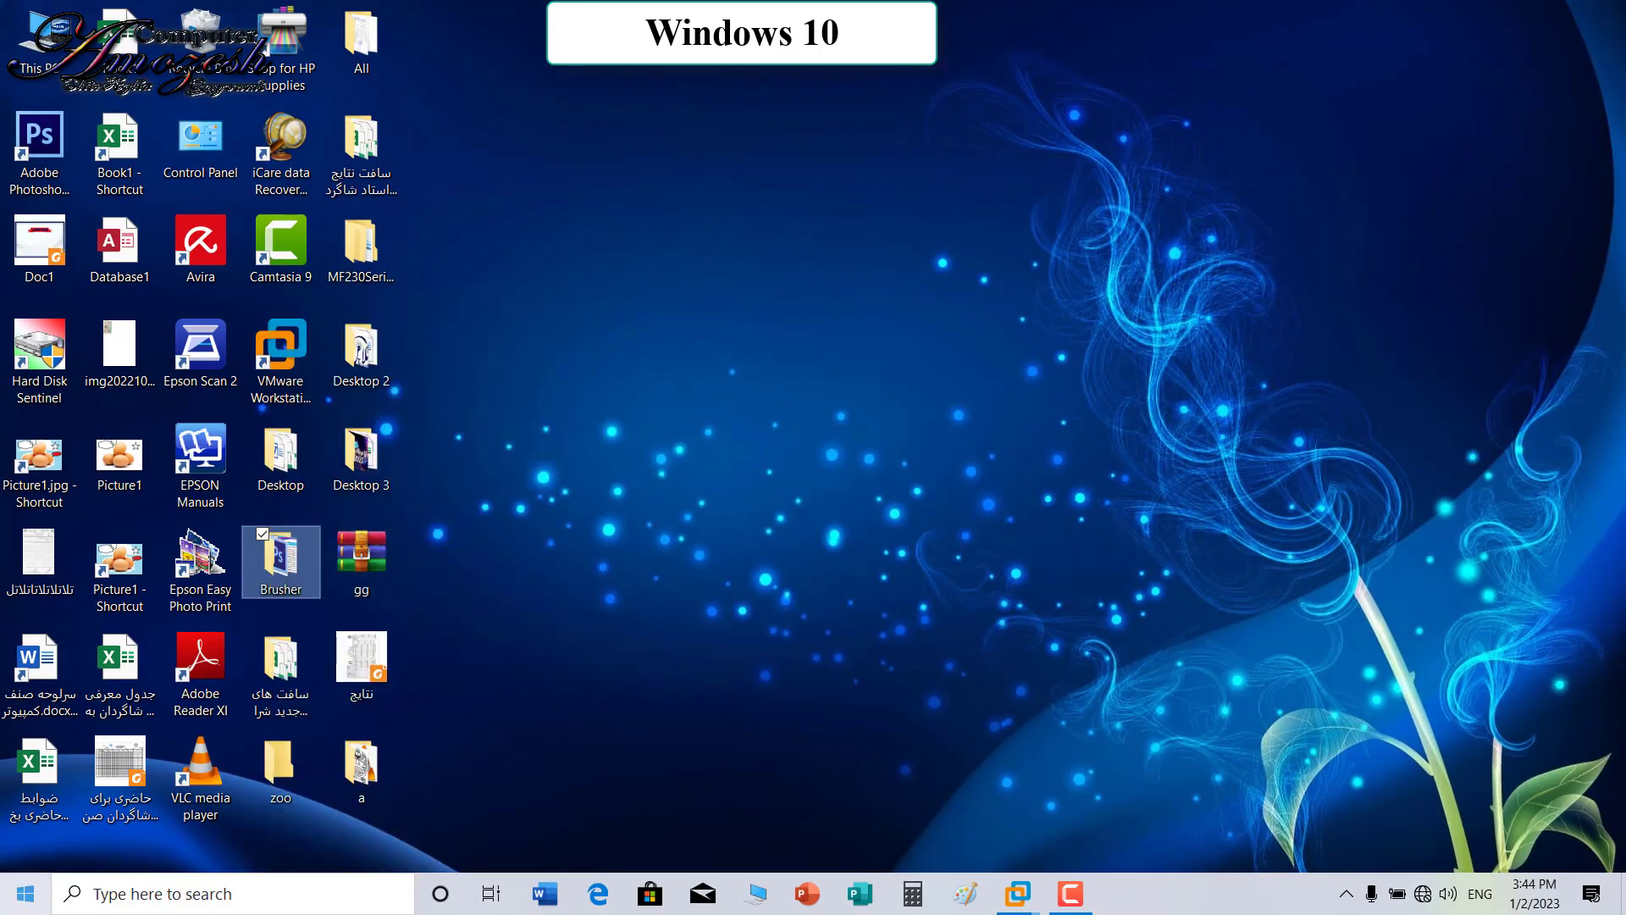
click(26, 894)
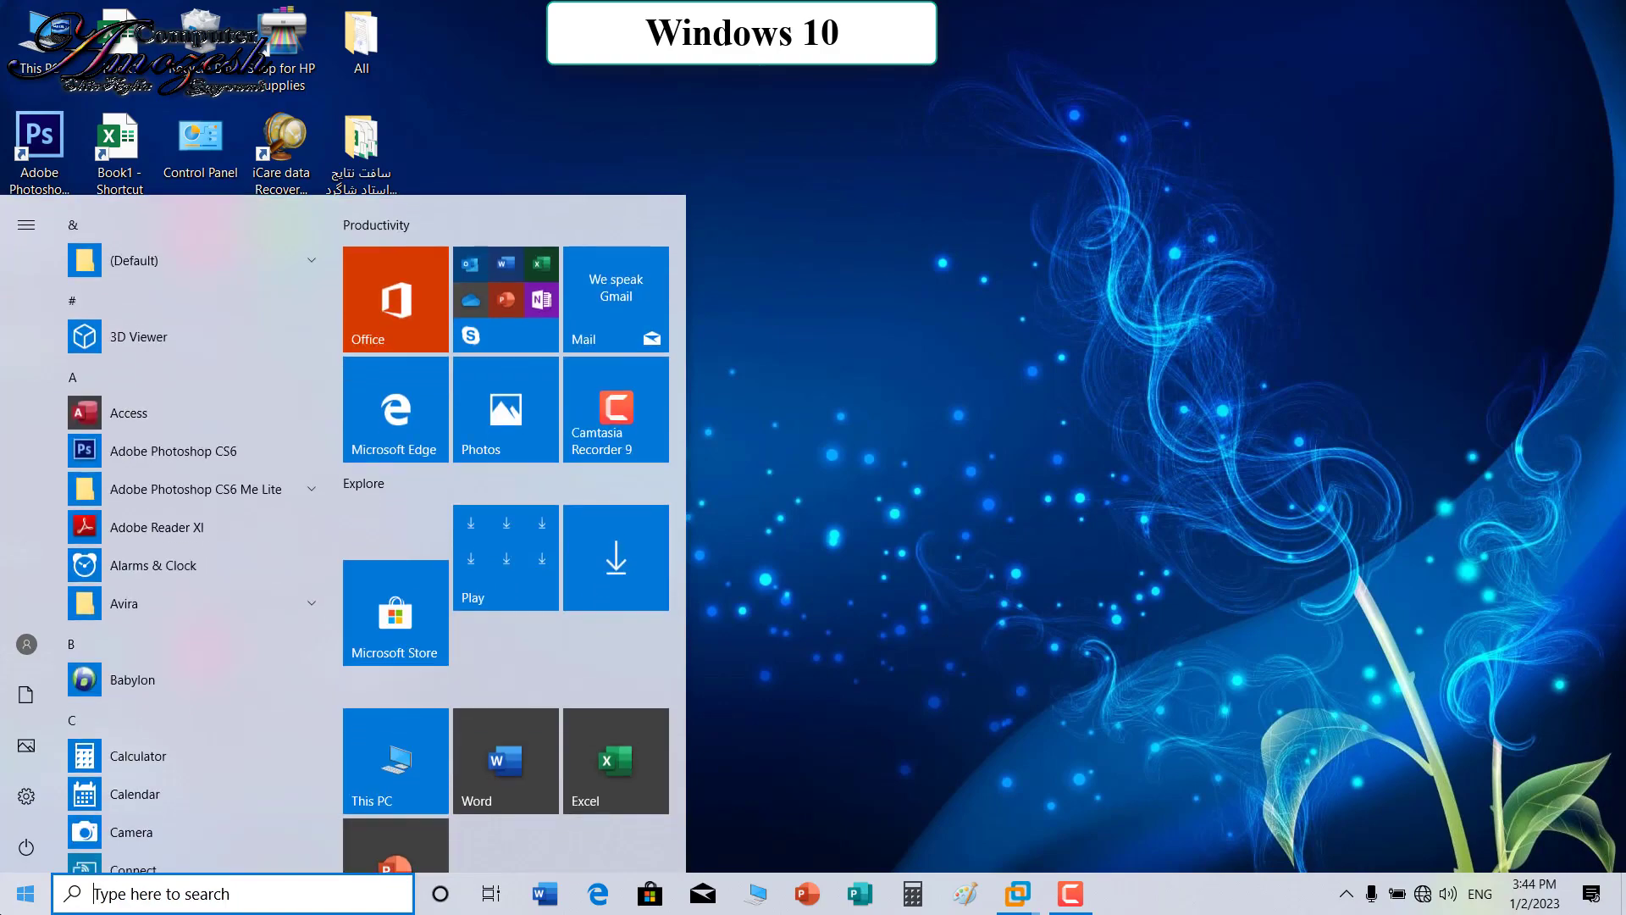
scroll(682, 522, down, 1)
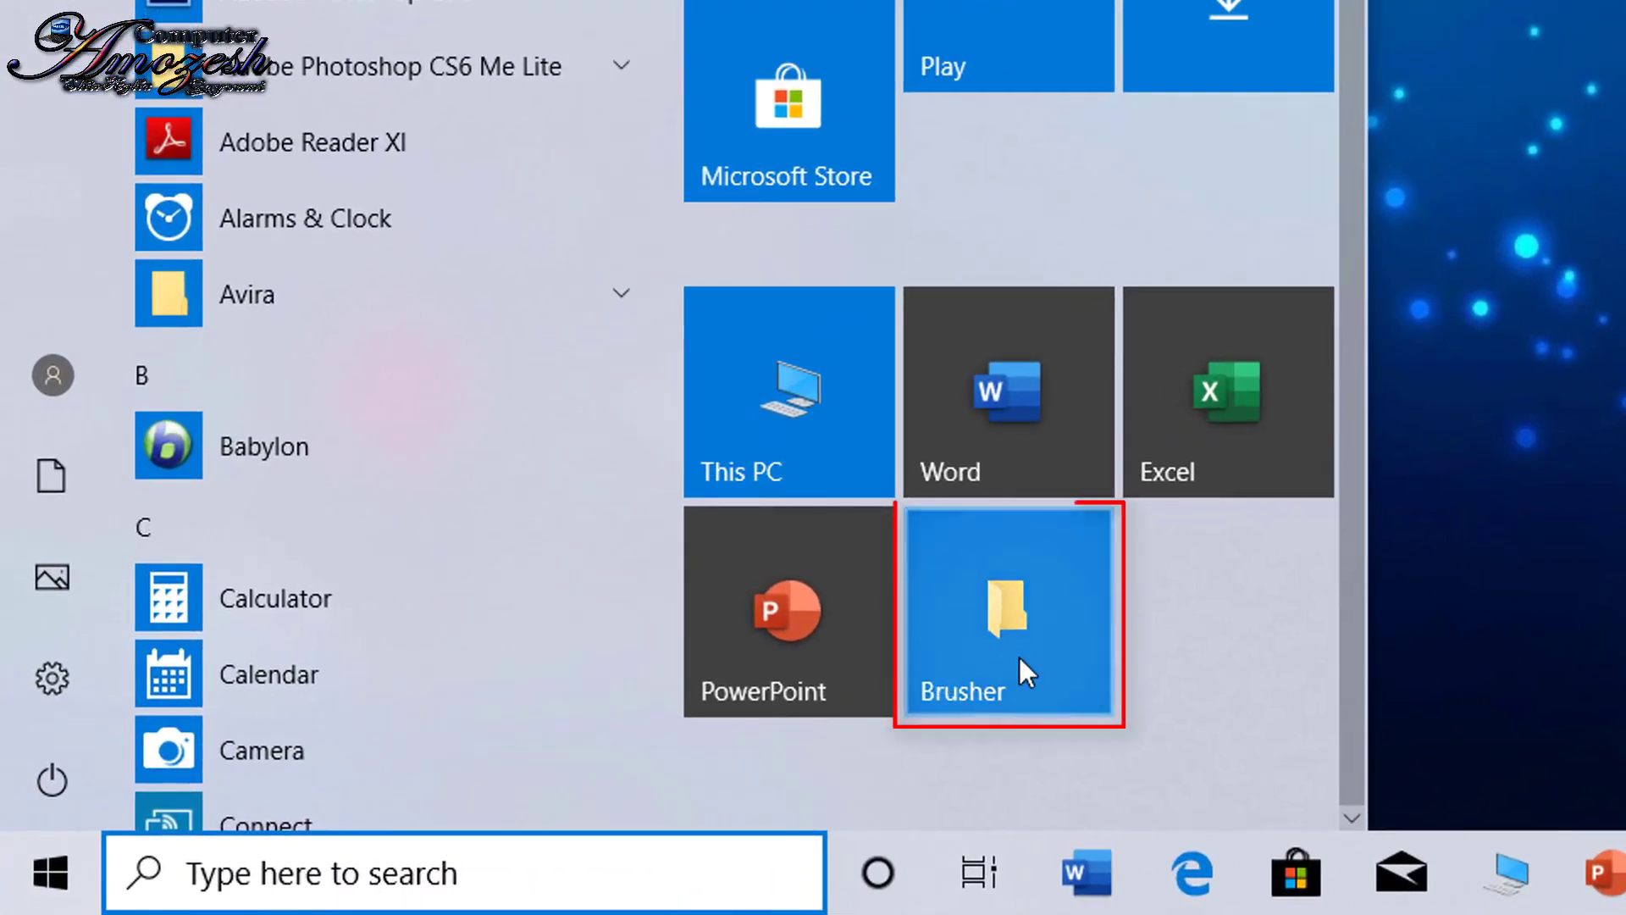
click(1013, 669)
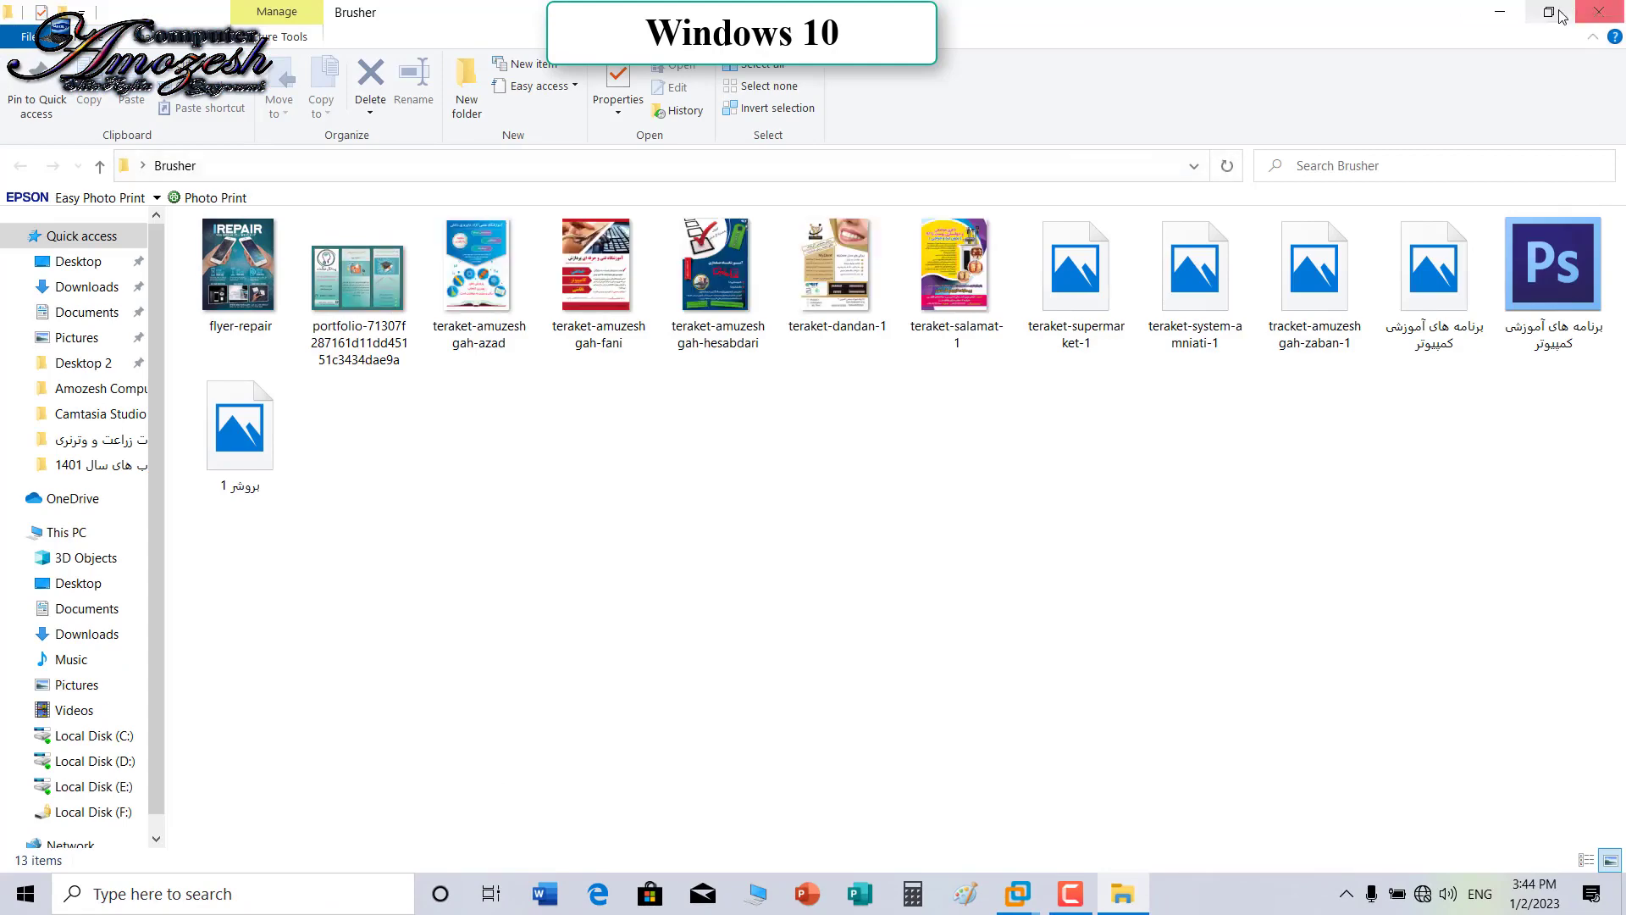
click(1592, 12)
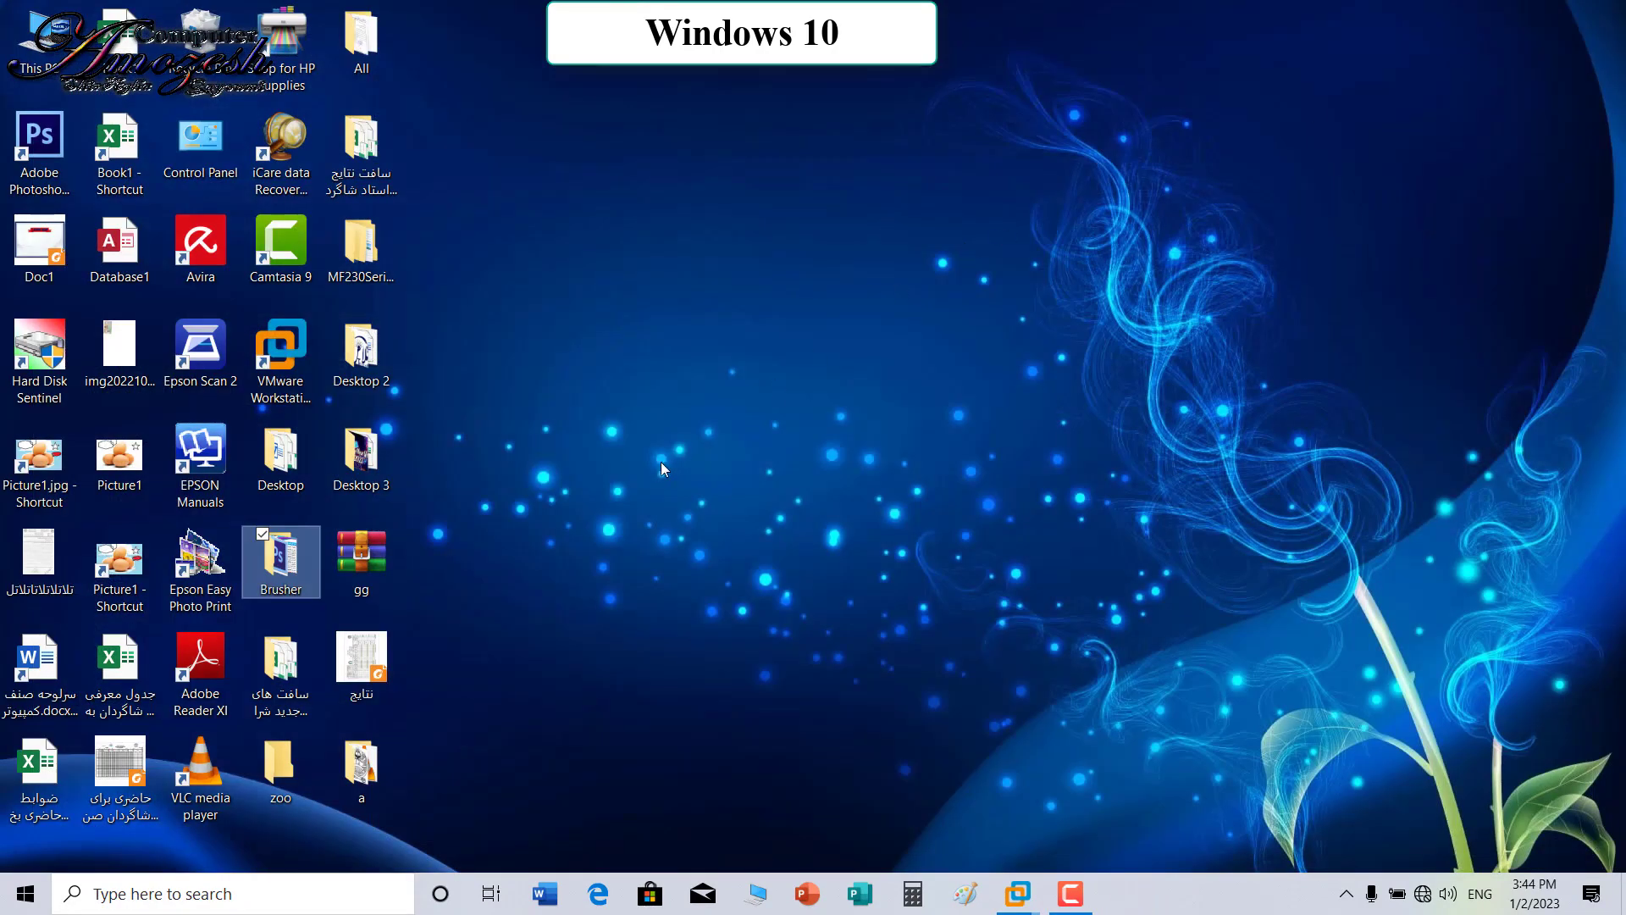
Step: Pin the Adobe Reader XI shortcut from the Brusher folder to the Start menu
double_click(289, 573)
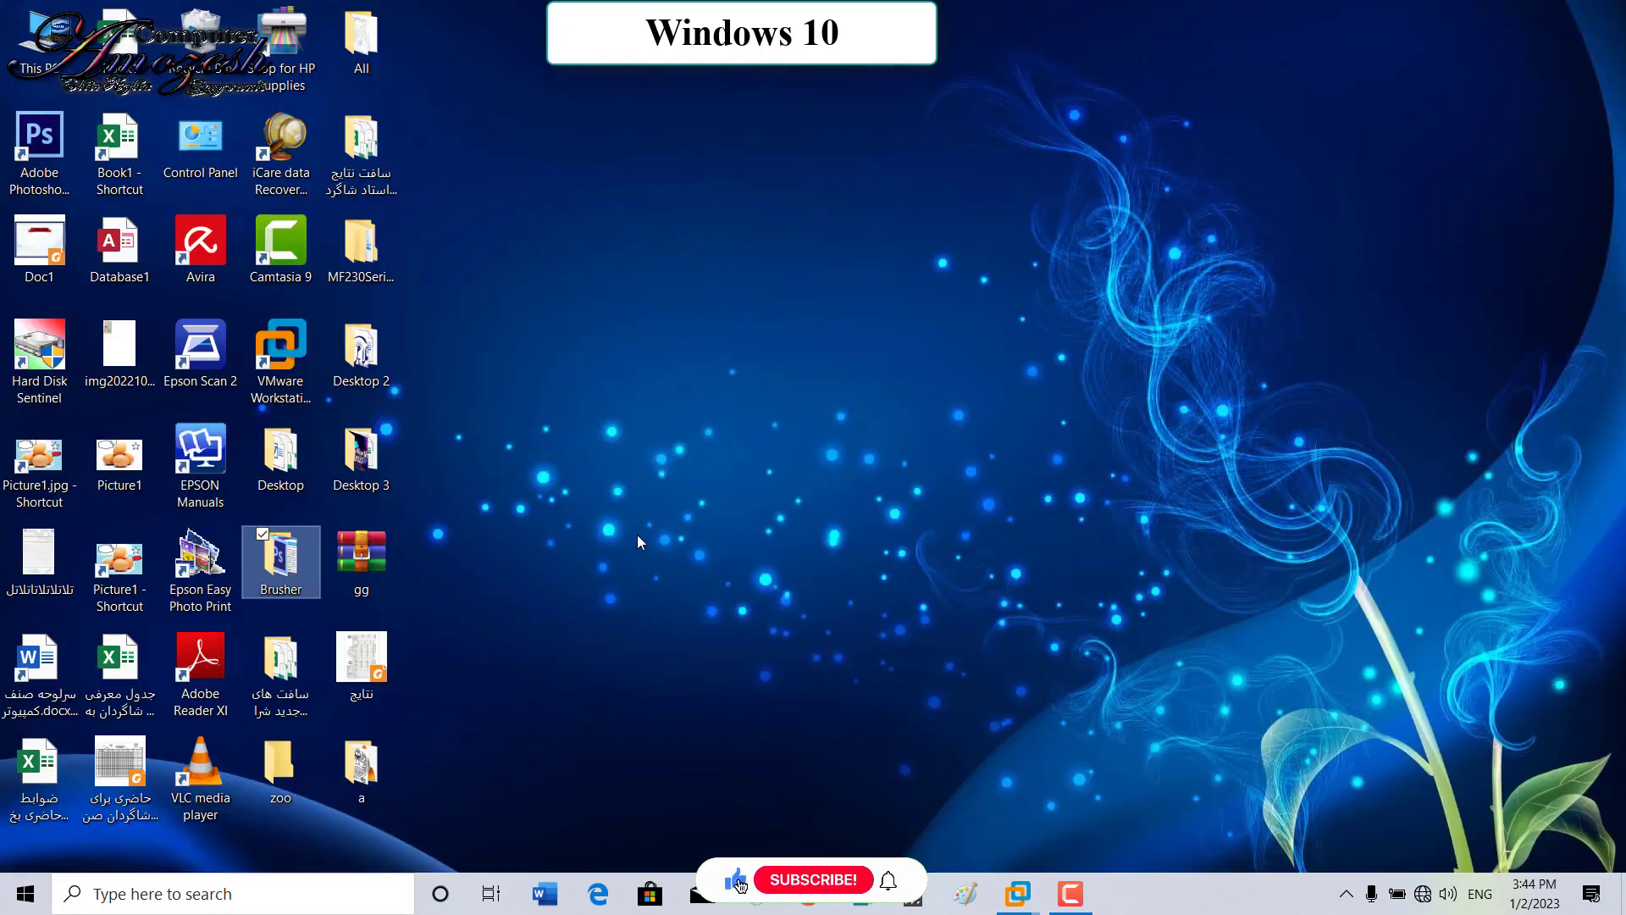
click(202, 648)
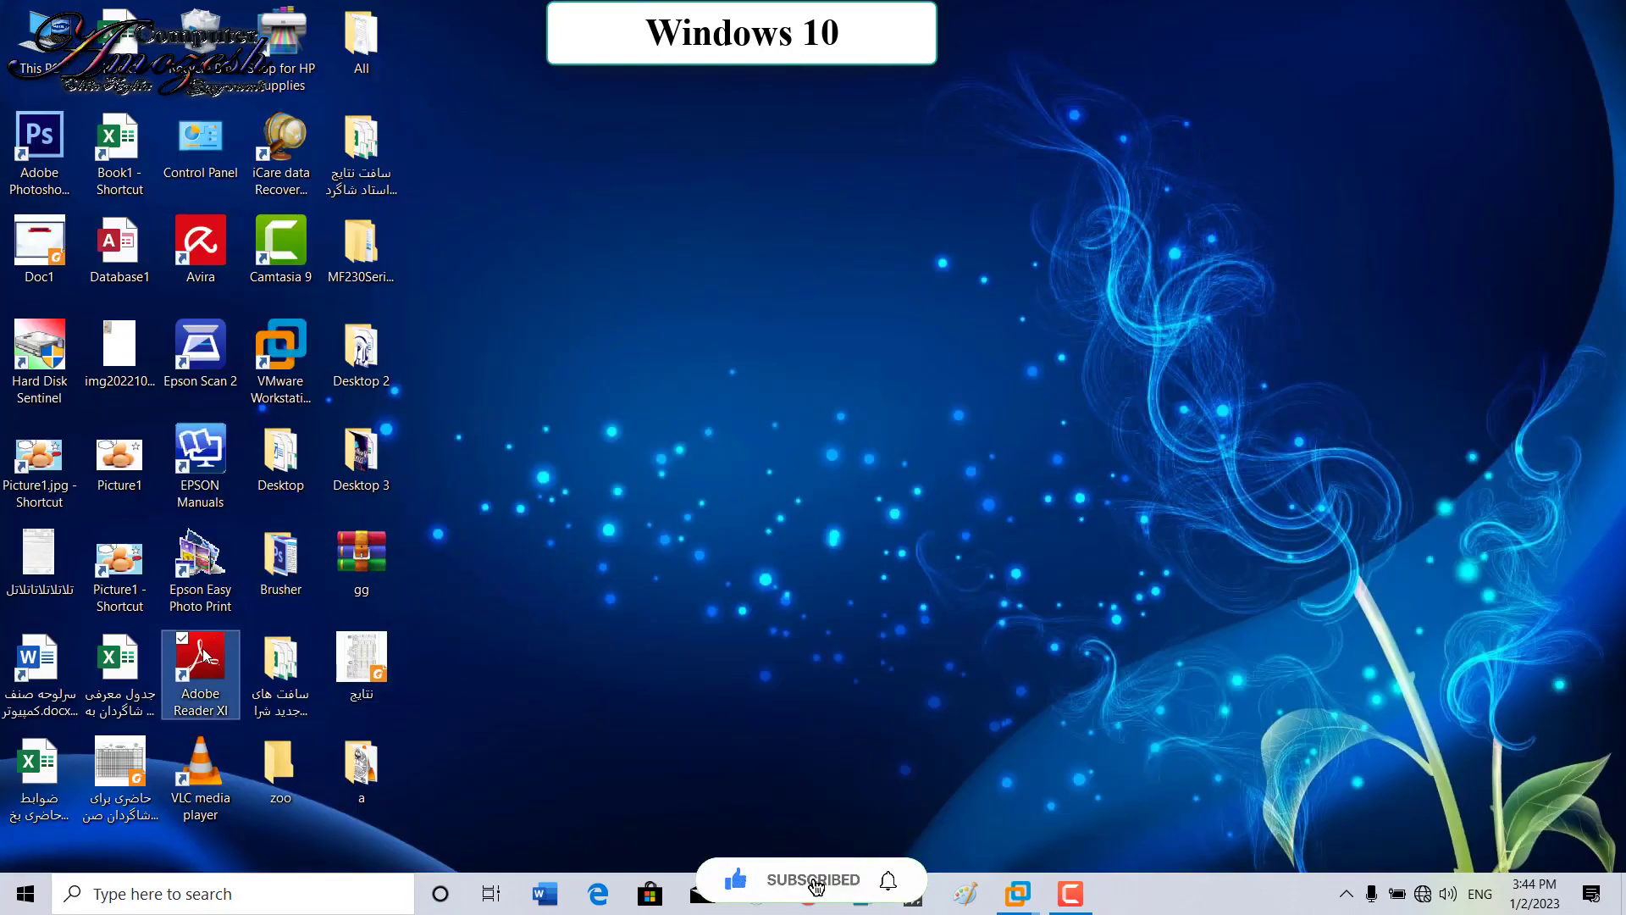
right_click(202, 648)
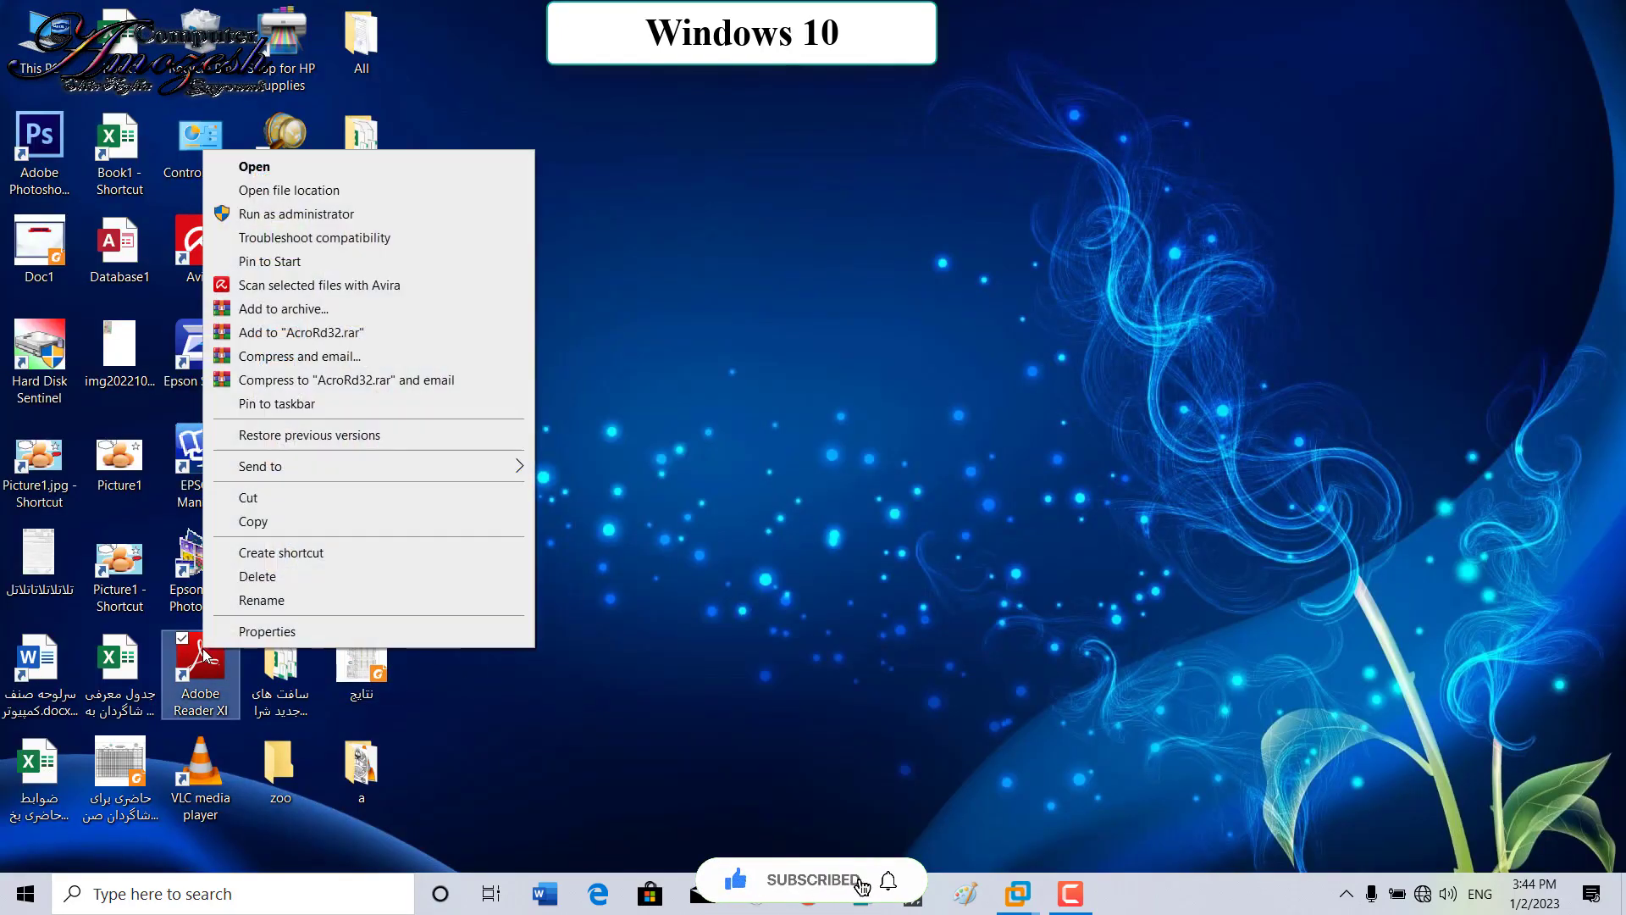
click(290, 263)
key(super)
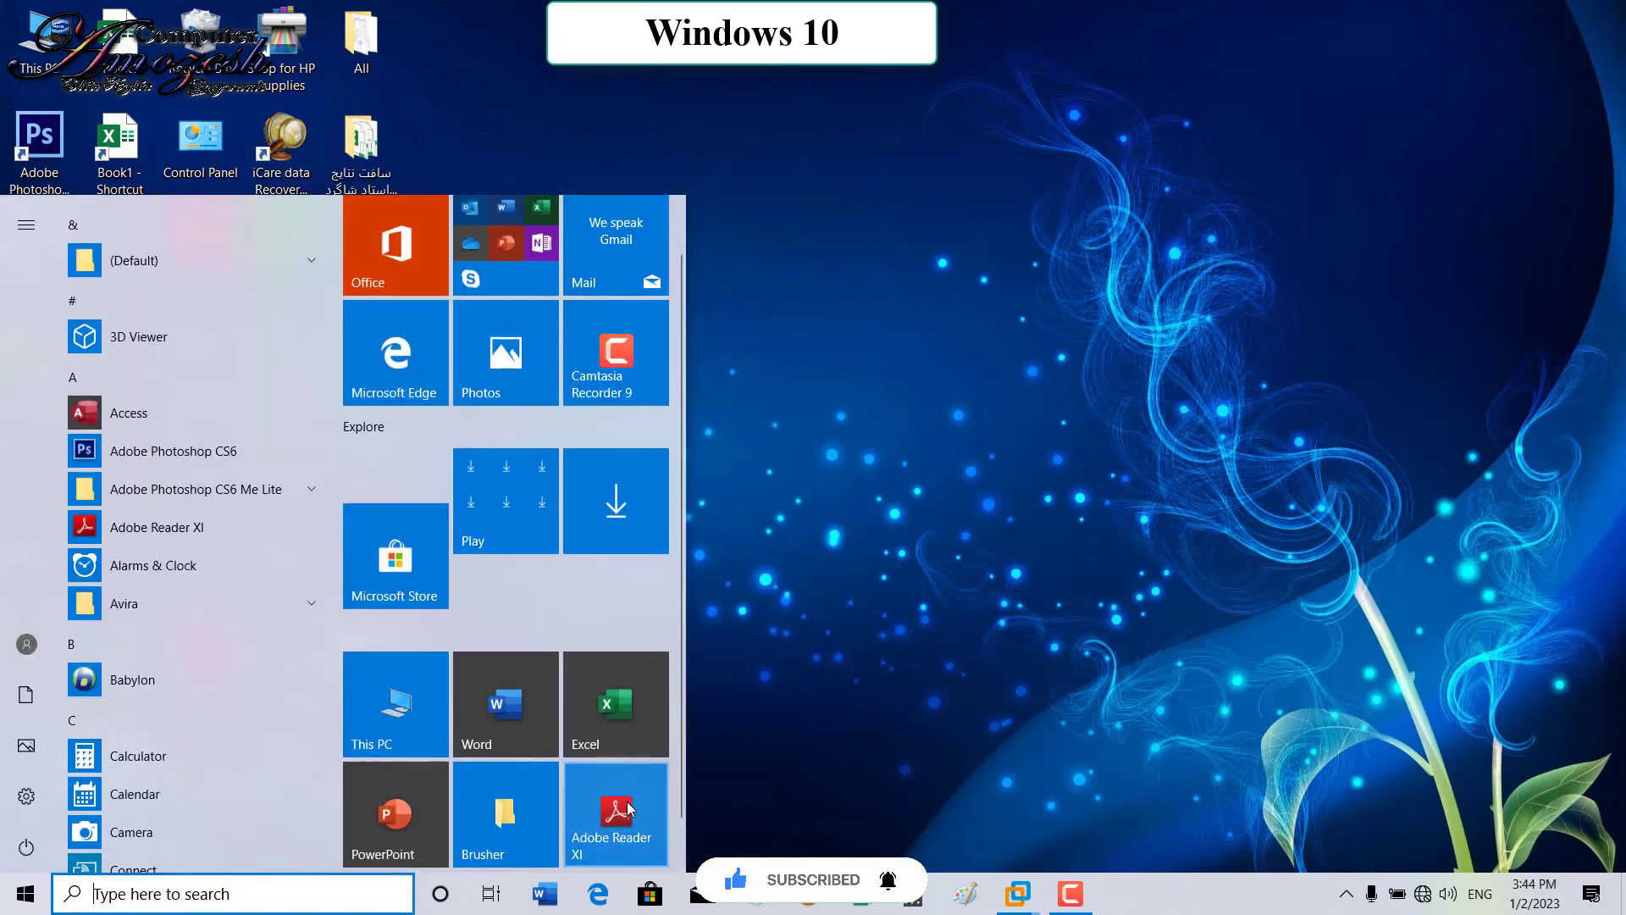
click(949, 418)
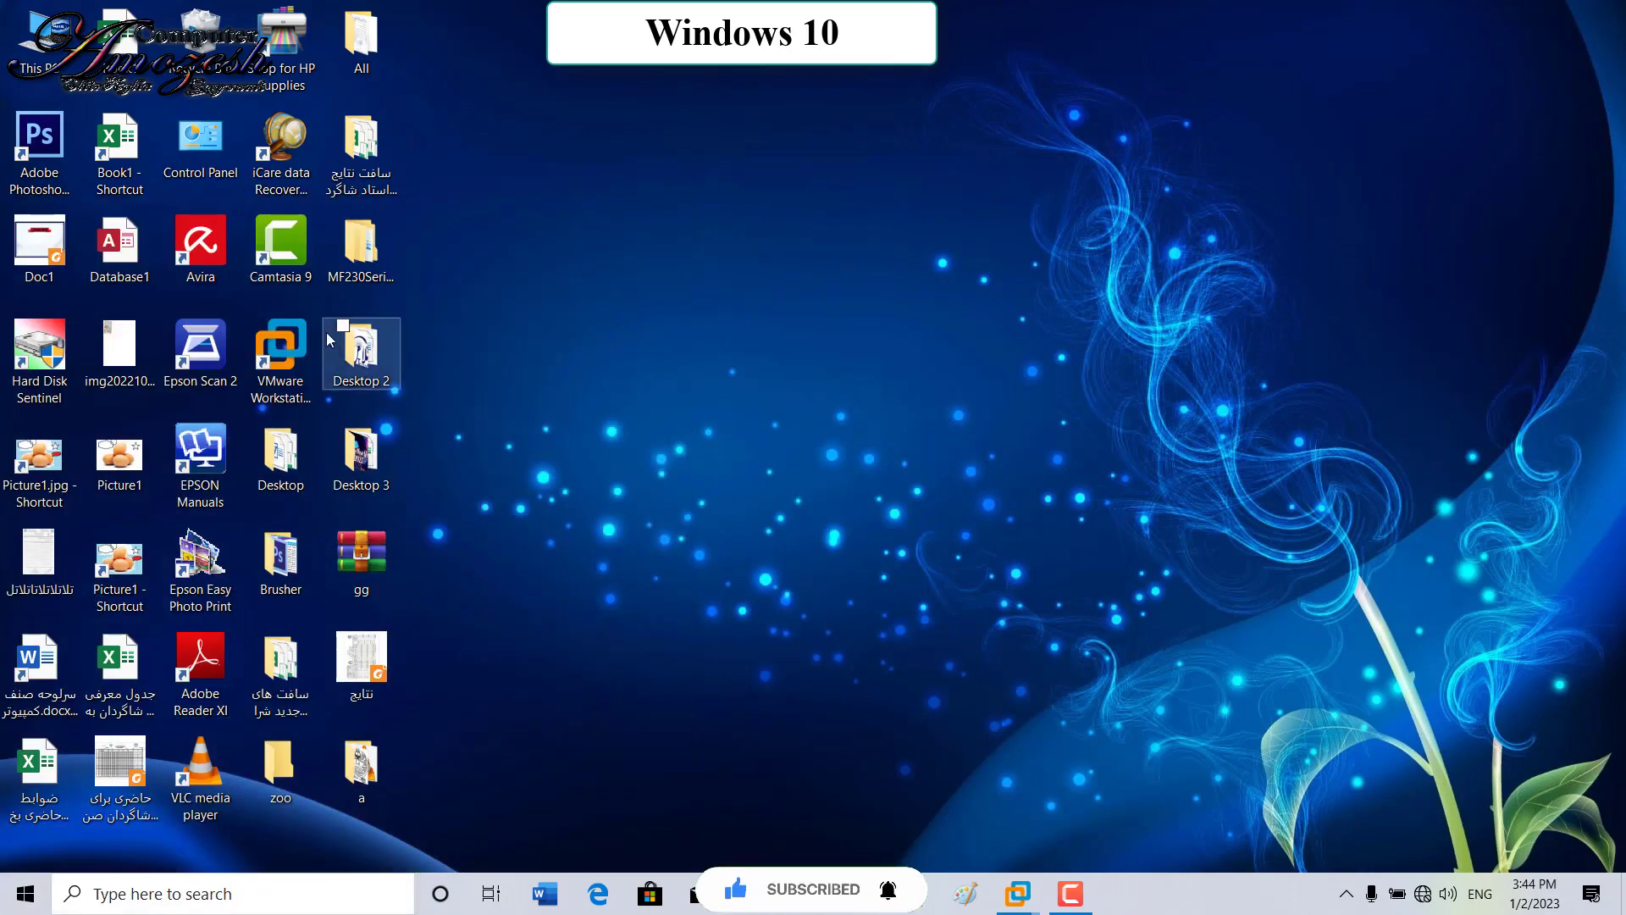
Step: Open the Desktop 2 folder's Properties
right_click(365, 339)
mouse_move(505, 694)
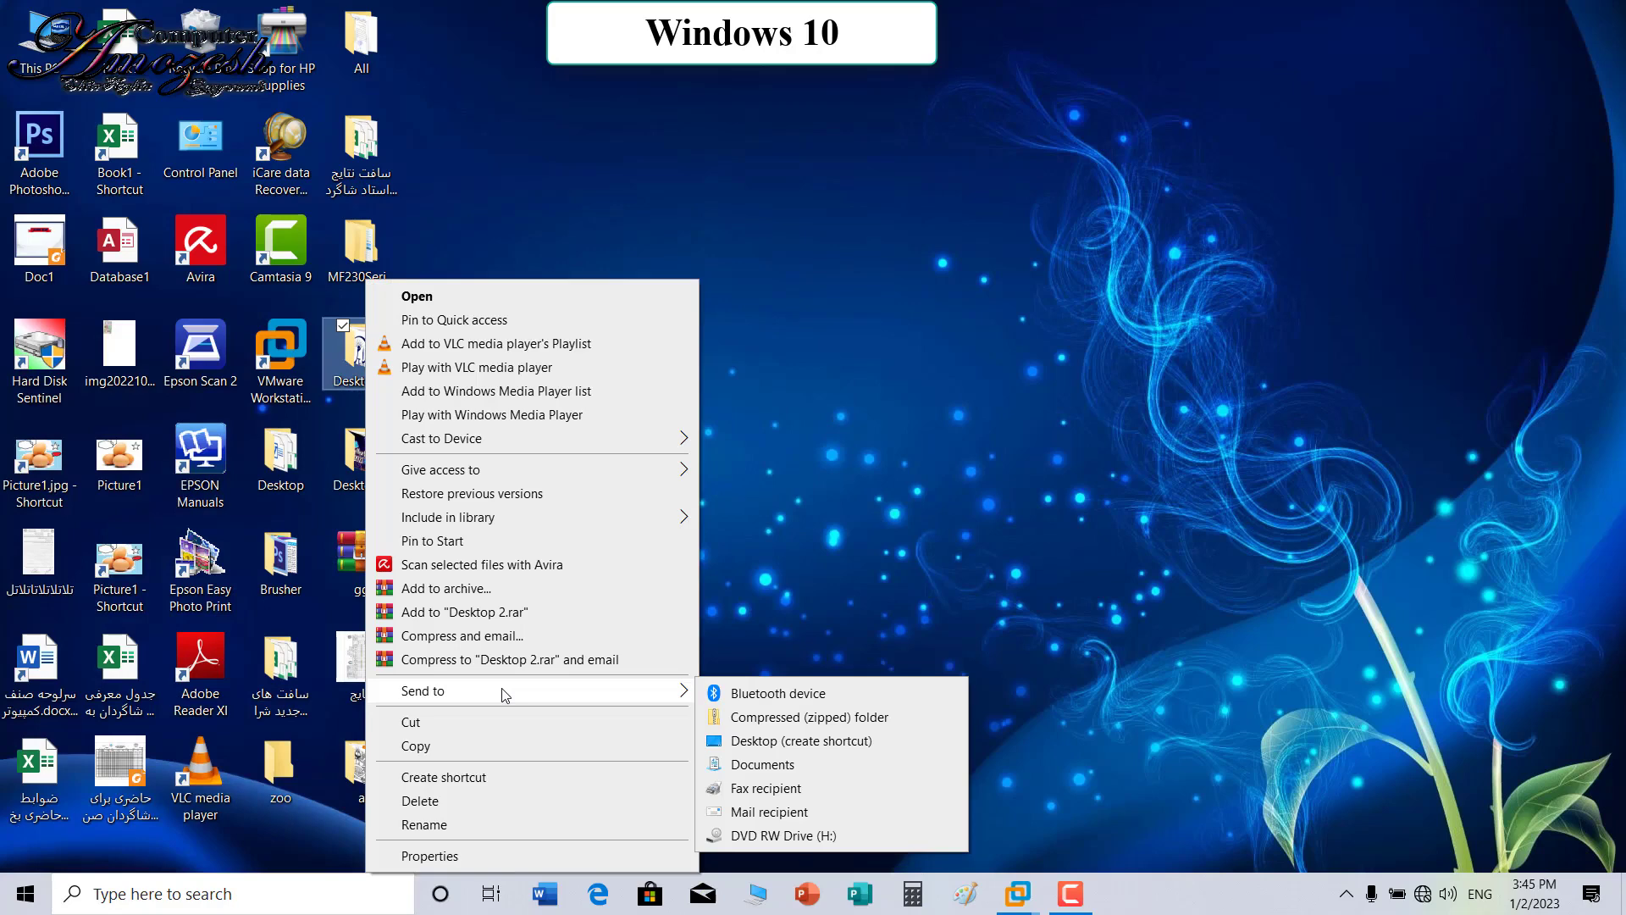
click(515, 856)
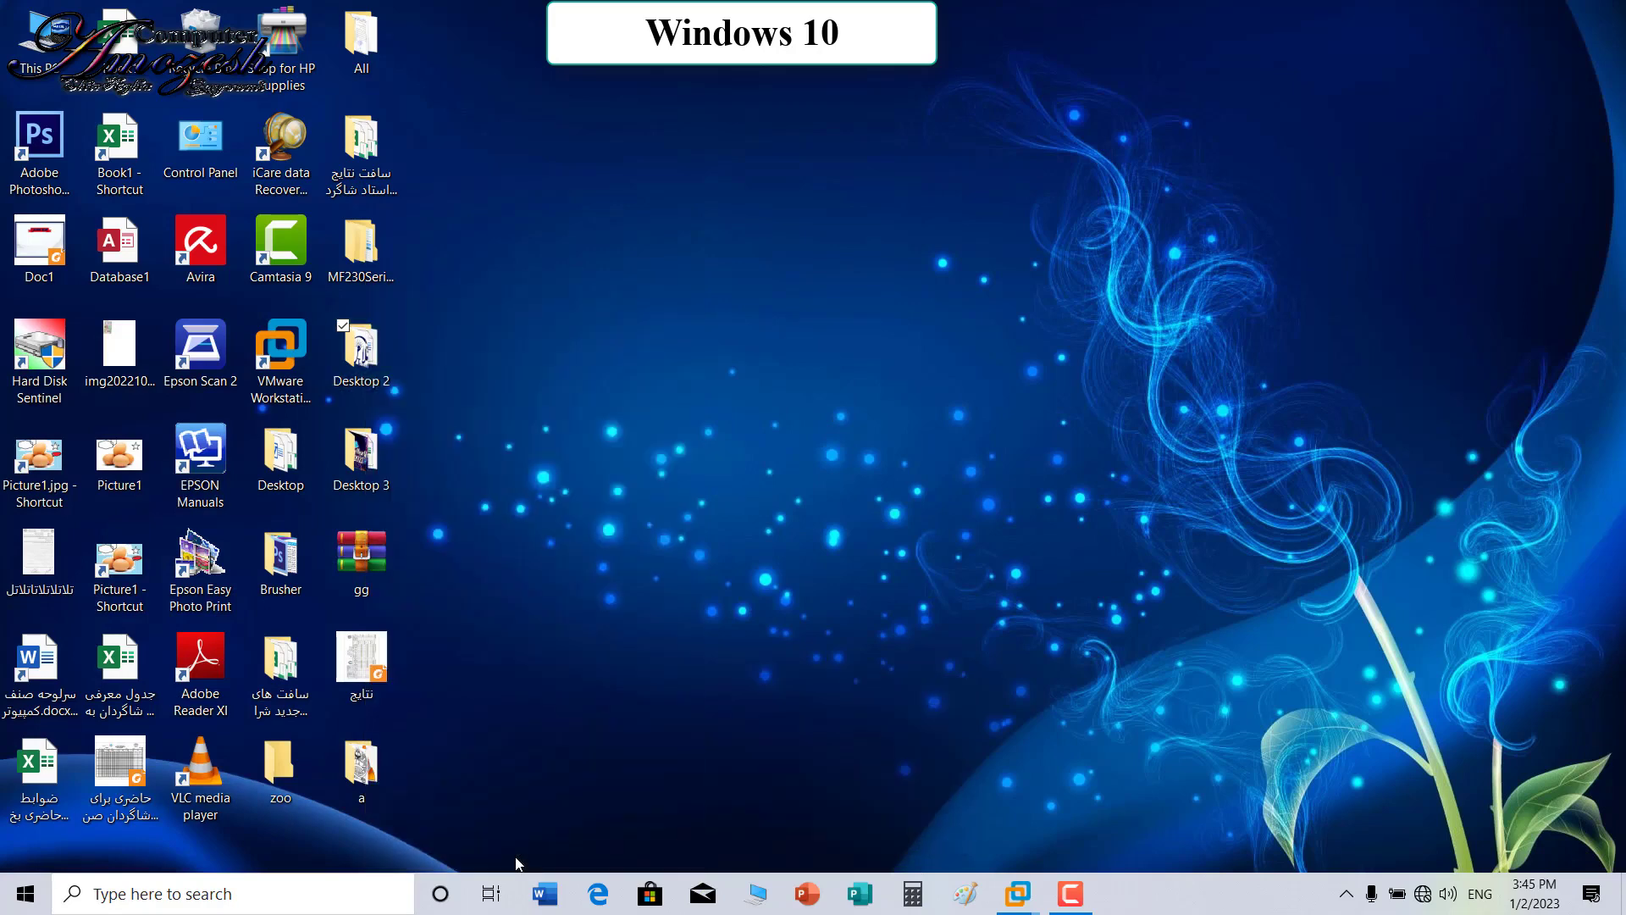